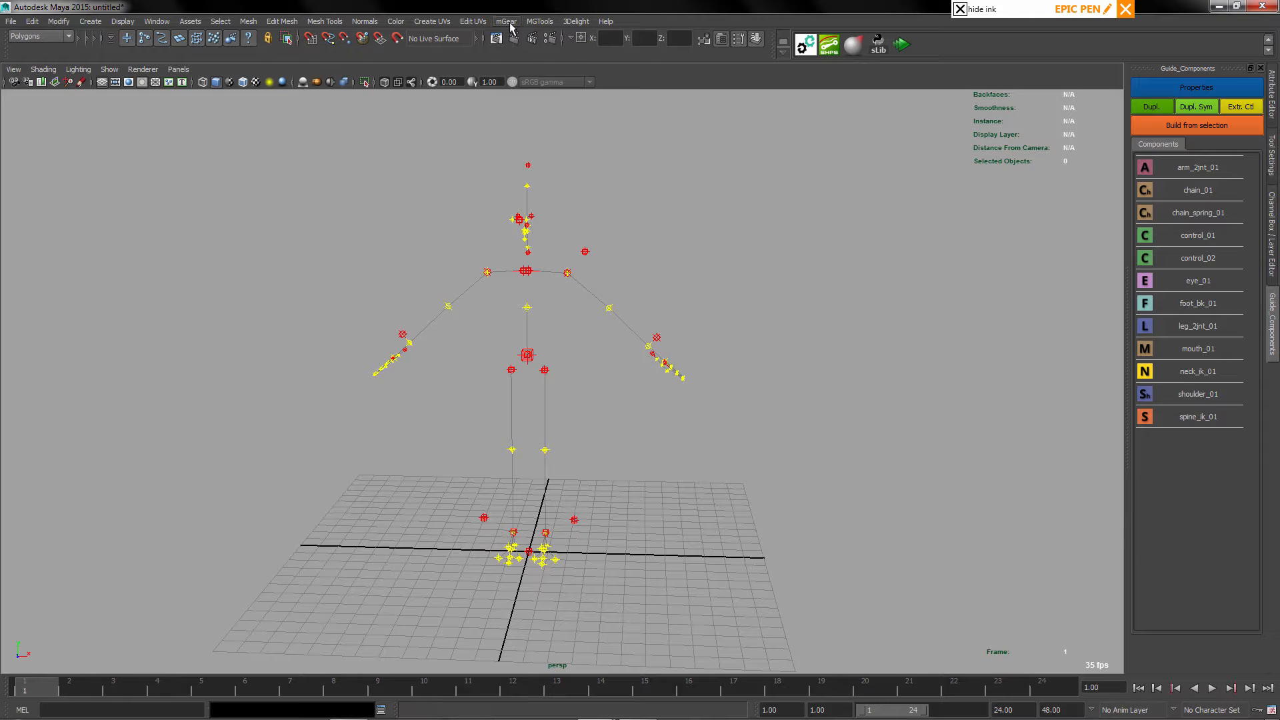
Look up the Import Biped Guide command and examine the existing biped guide from several angles
click(507, 21)
mouse_move(534, 58)
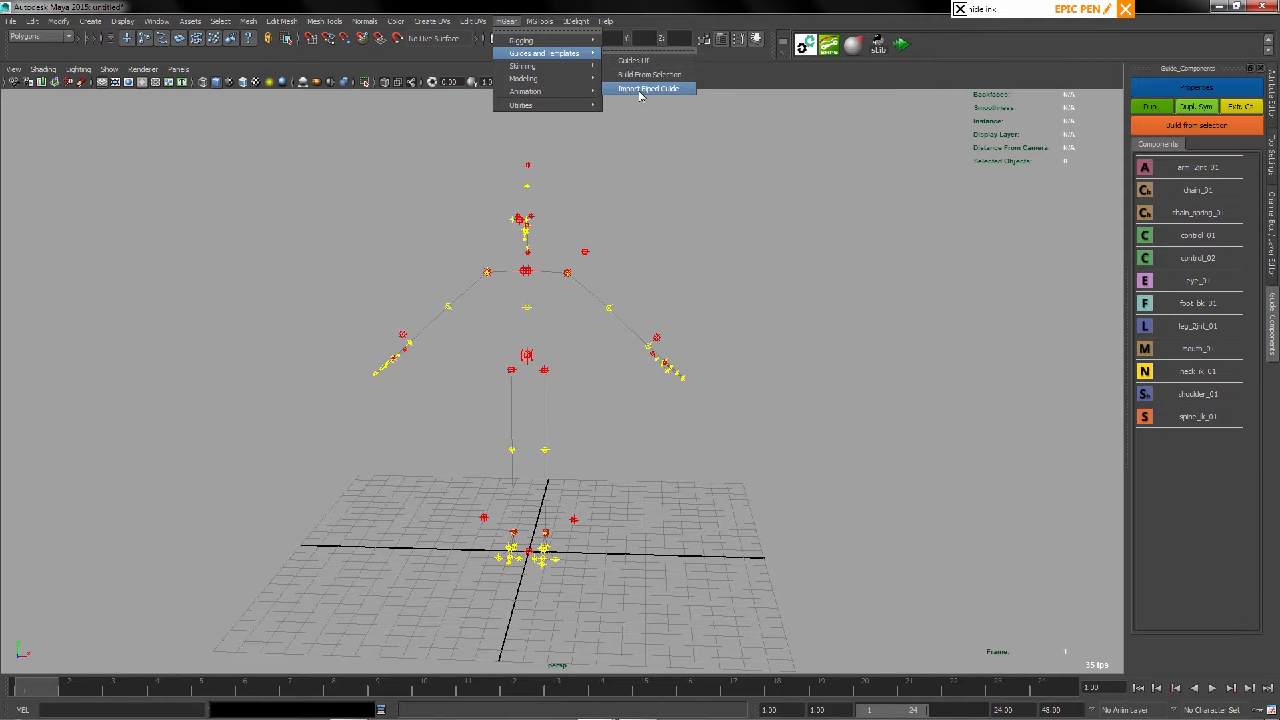
alt+drag(618, 444, 643, 494)
alt+middle_drag(642, 494, 600, 425)
alt+drag(600, 425, 559, 481)
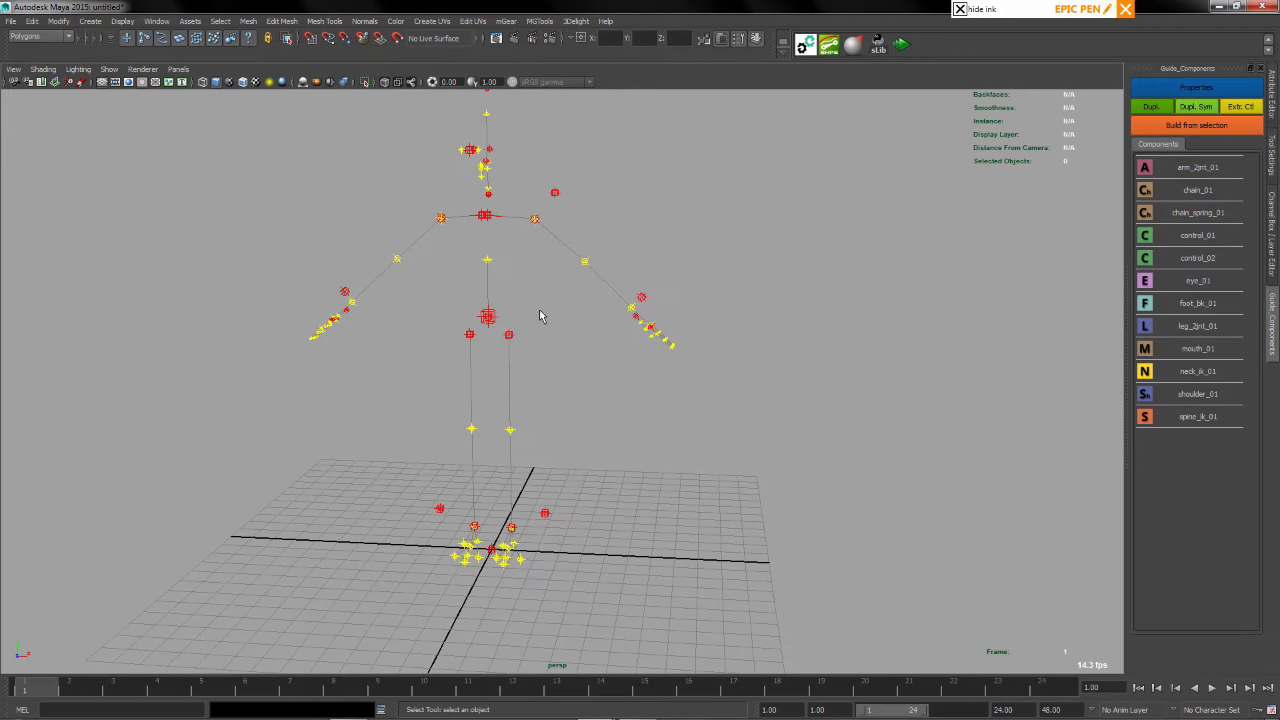
alt+drag(668, 441, 502, 433)
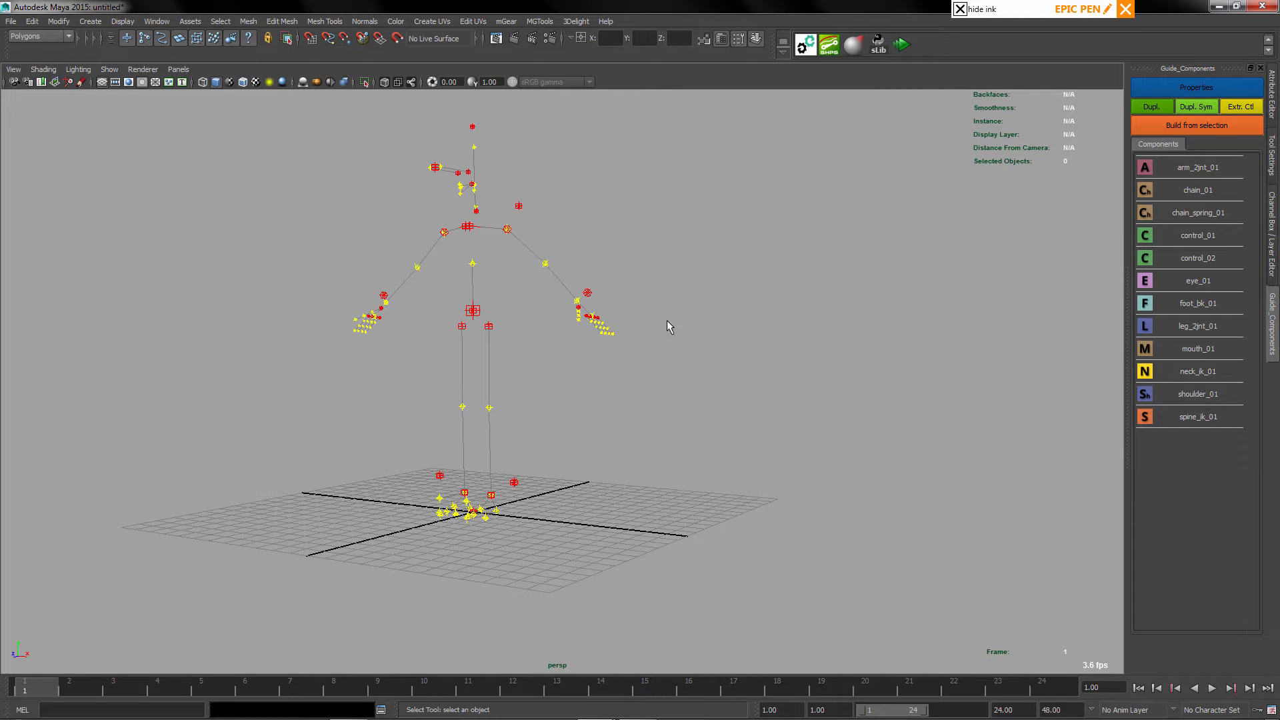
alt+drag(589, 434, 617, 500)
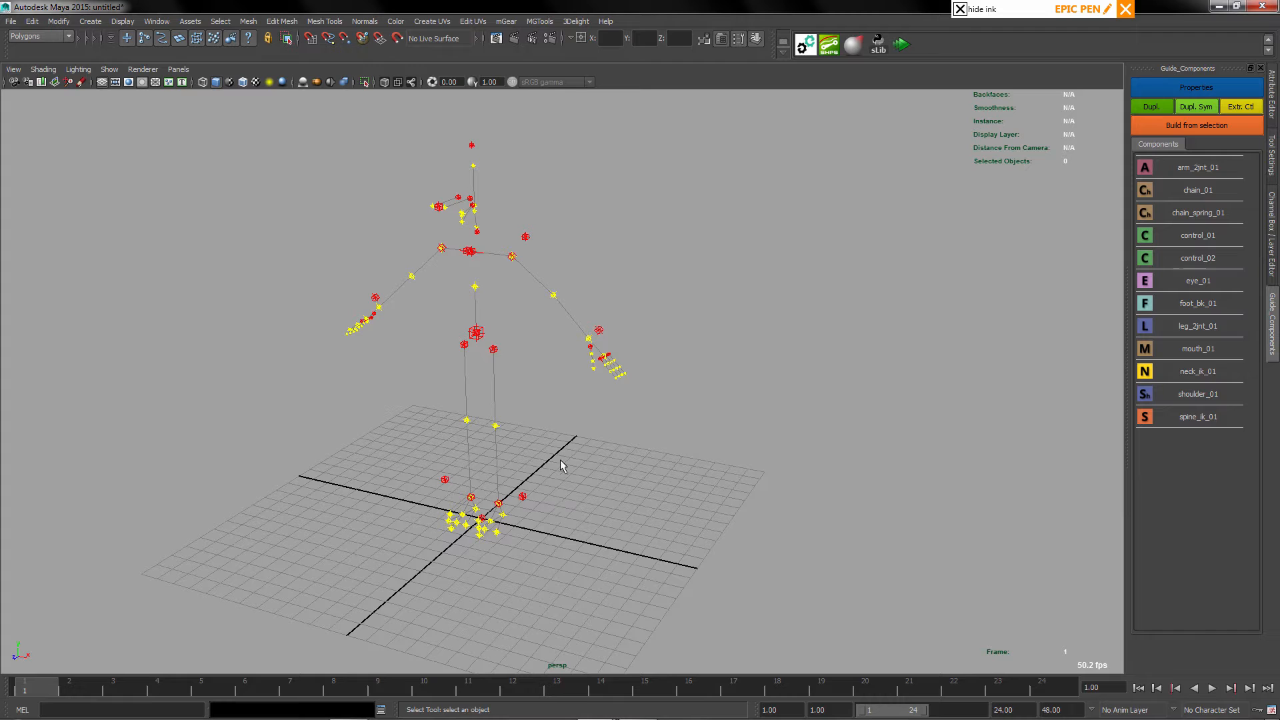
Start a new empty scene and collapse the script editor to enlarge the perspective view
key(ctrl+n)
click(633, 371)
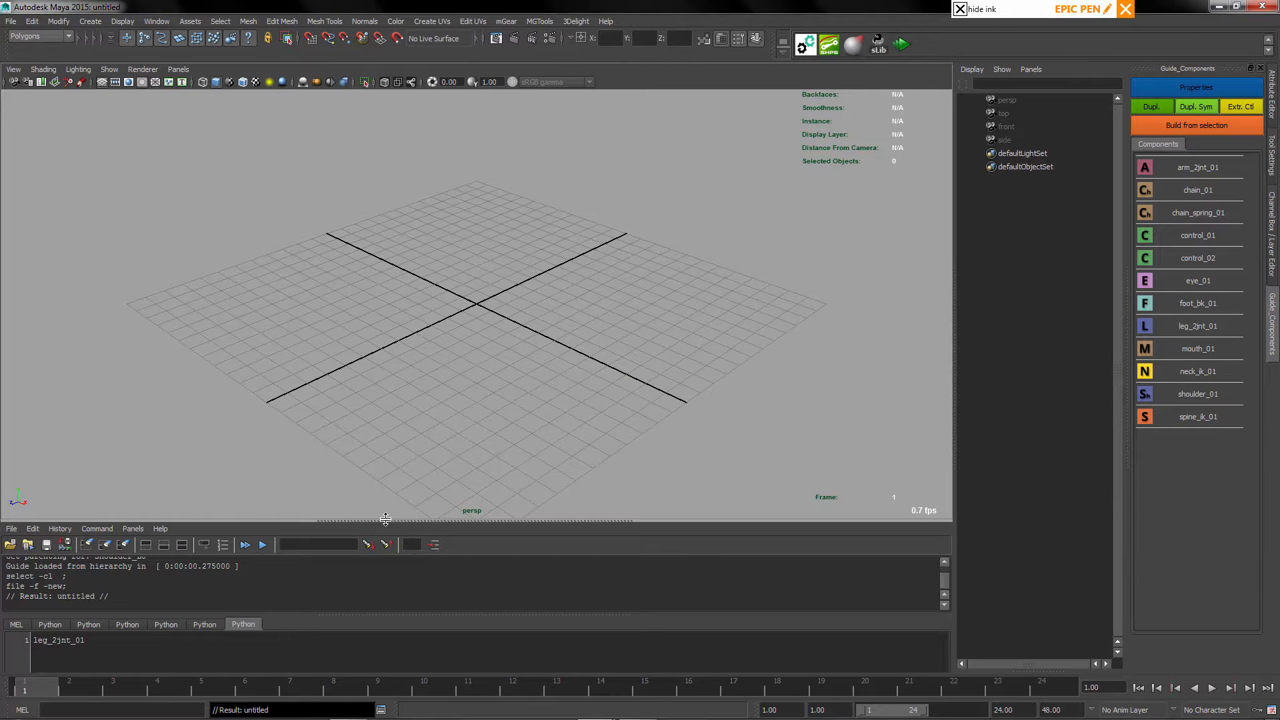
drag(385, 520, 377, 677)
alt+drag(680, 373, 623, 209)
alt+drag(623, 471, 574, 477)
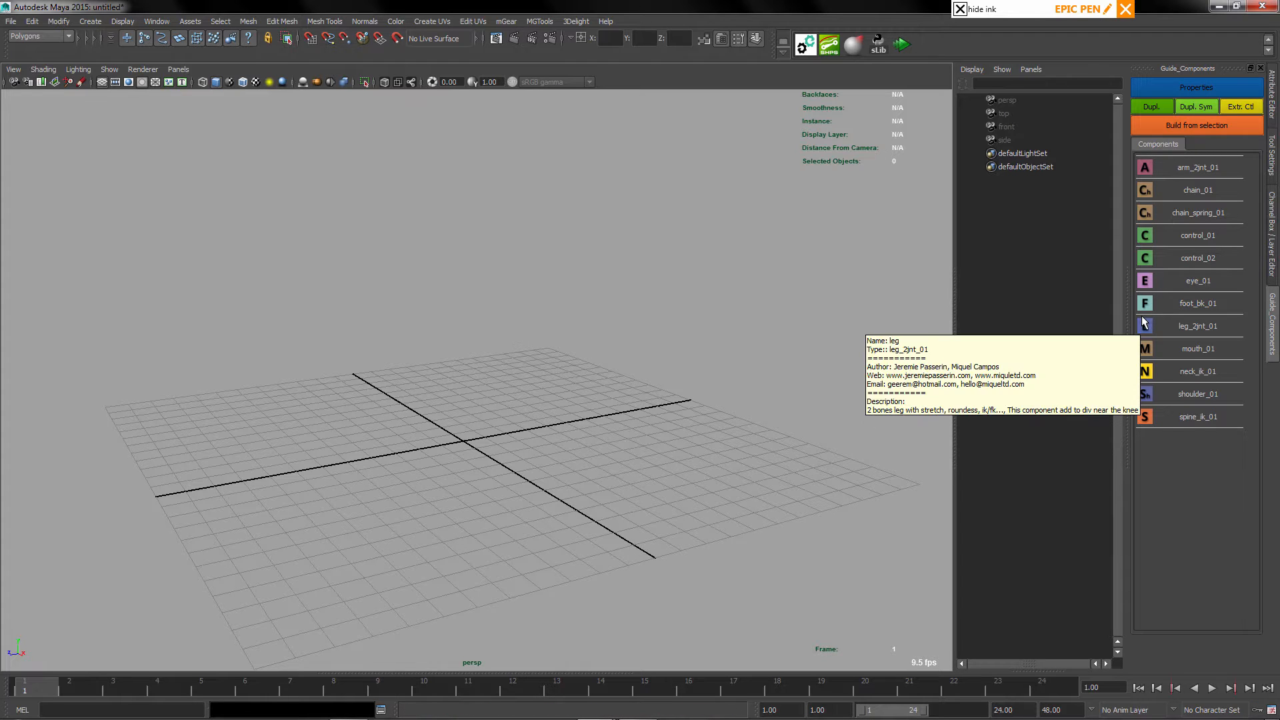
Add a control_01 guide component at the world origin
click(1145, 258)
alt+drag(467, 433, 534, 466)
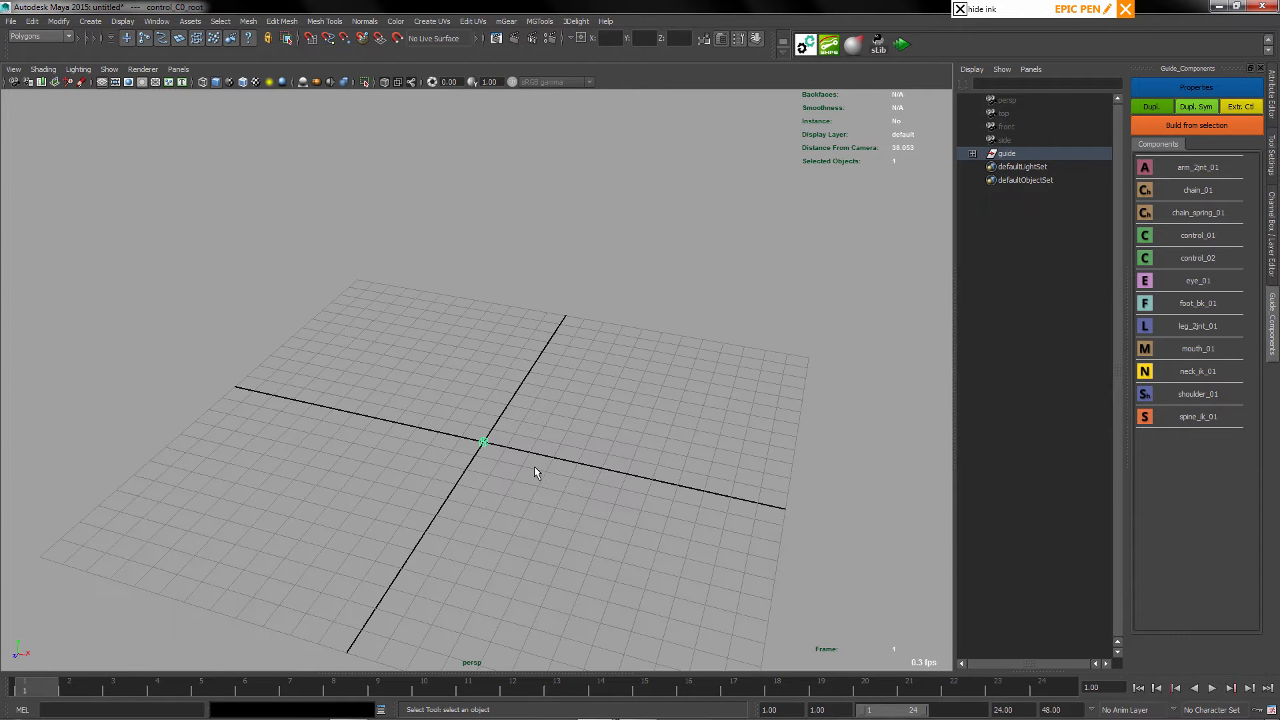
scroll(537, 465, up, 8)
scroll(551, 517, down, 1)
alt+middle_drag(596, 532, 577, 425)
scroll(575, 428, down, 2)
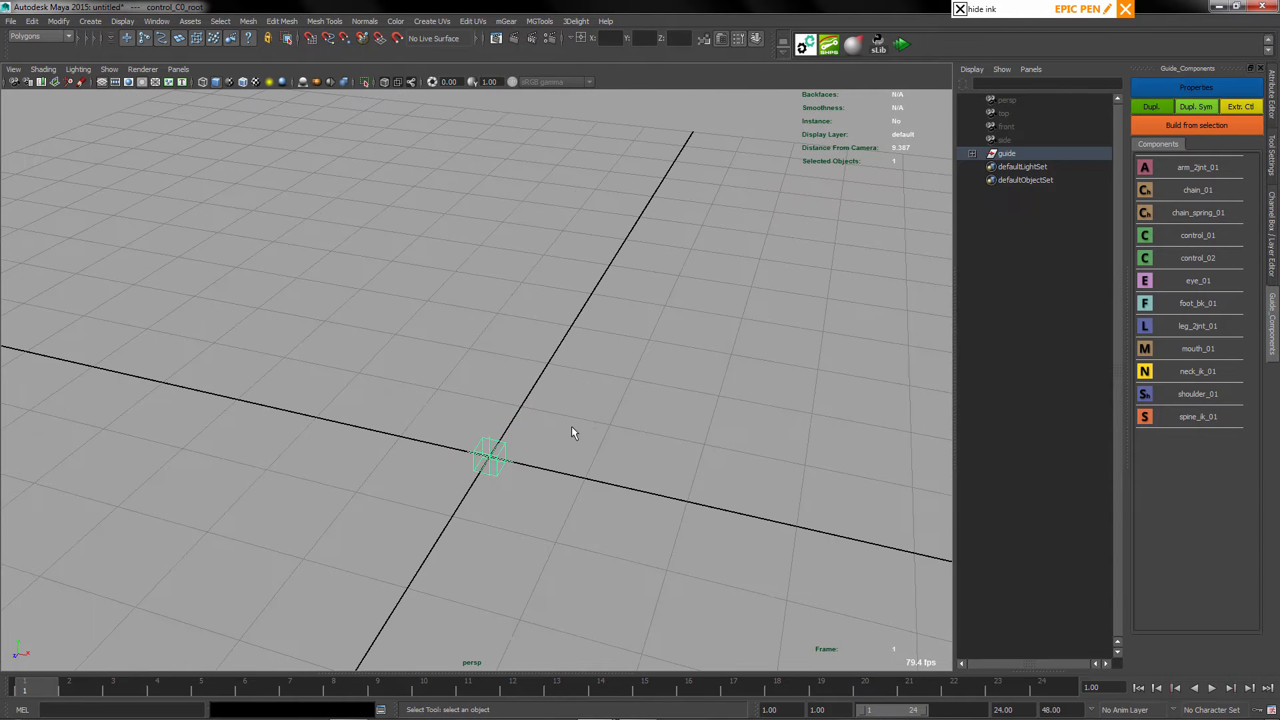
Set the control component's icon to square and its name to local, and apply the settings
click(1169, 88)
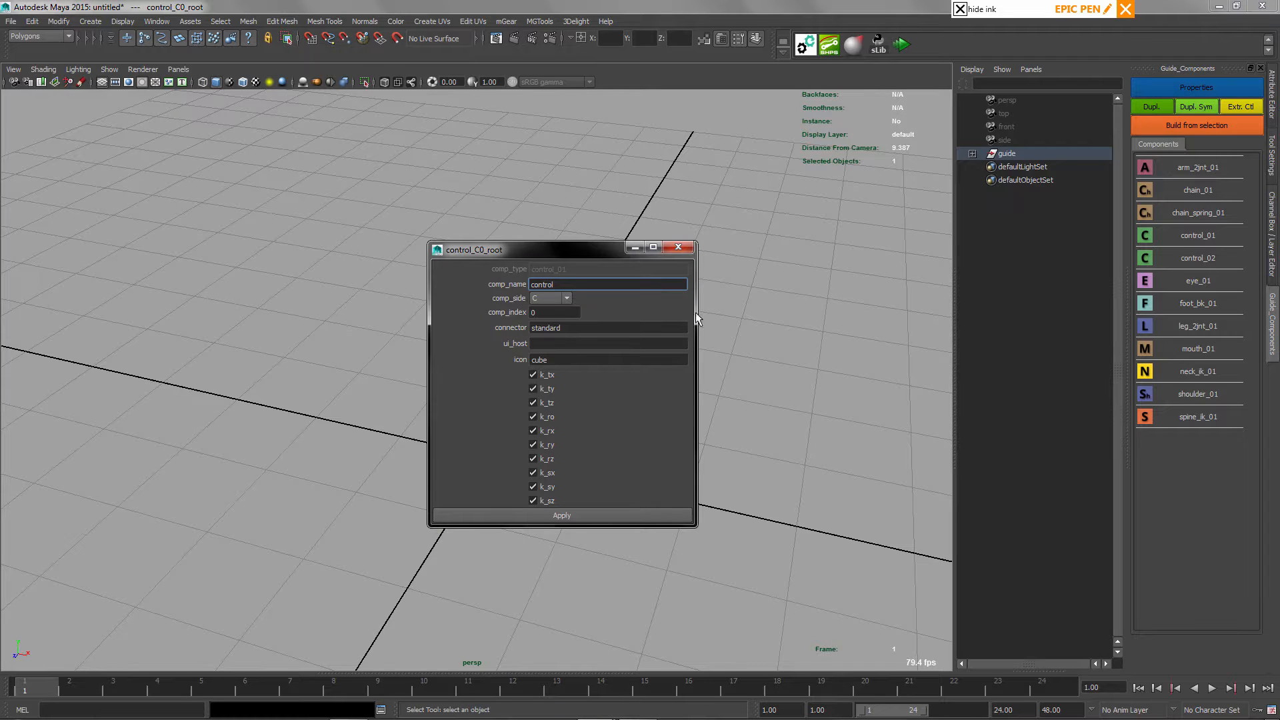
double_click(537, 360)
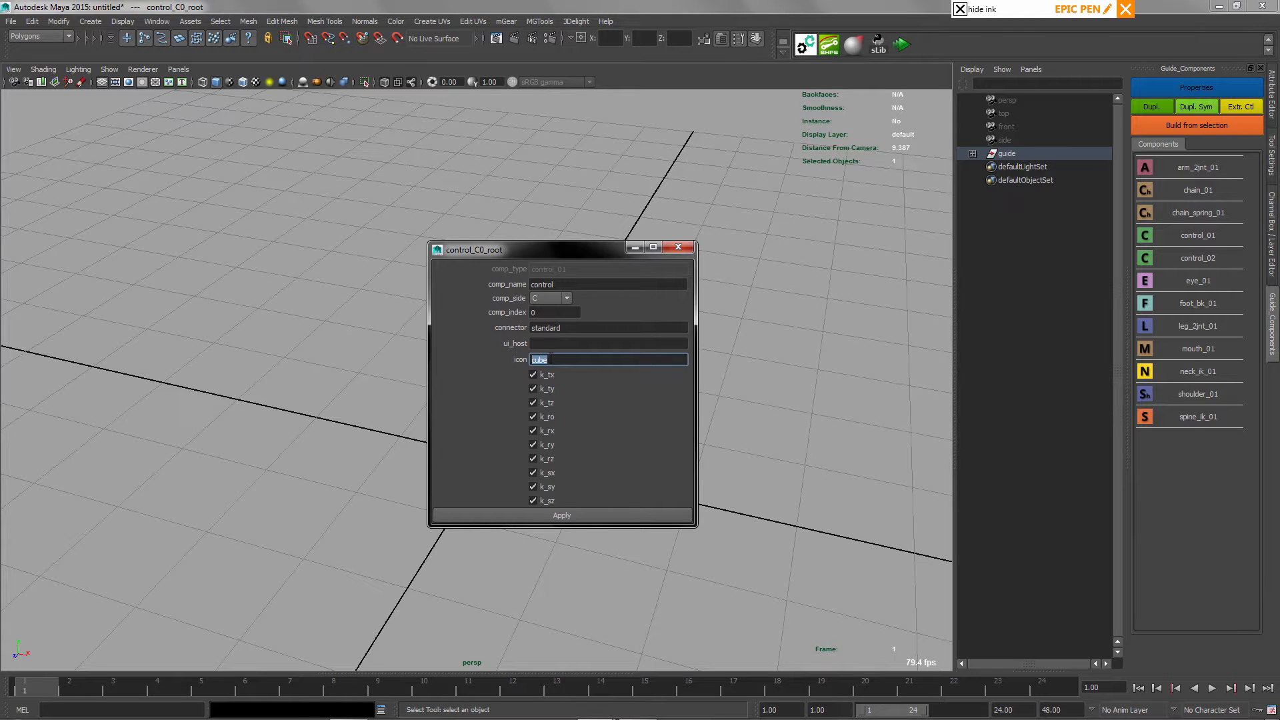
text(squar)
drag(506, 249, 487, 196)
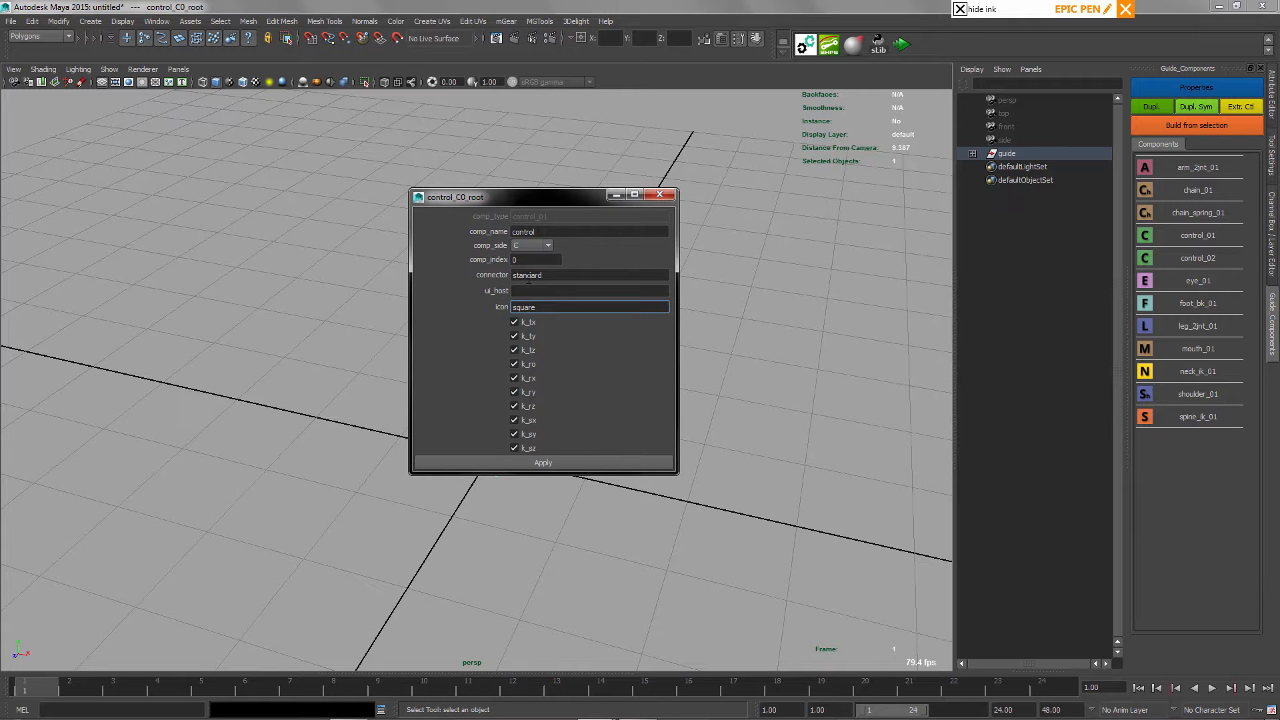
double_click(537, 231)
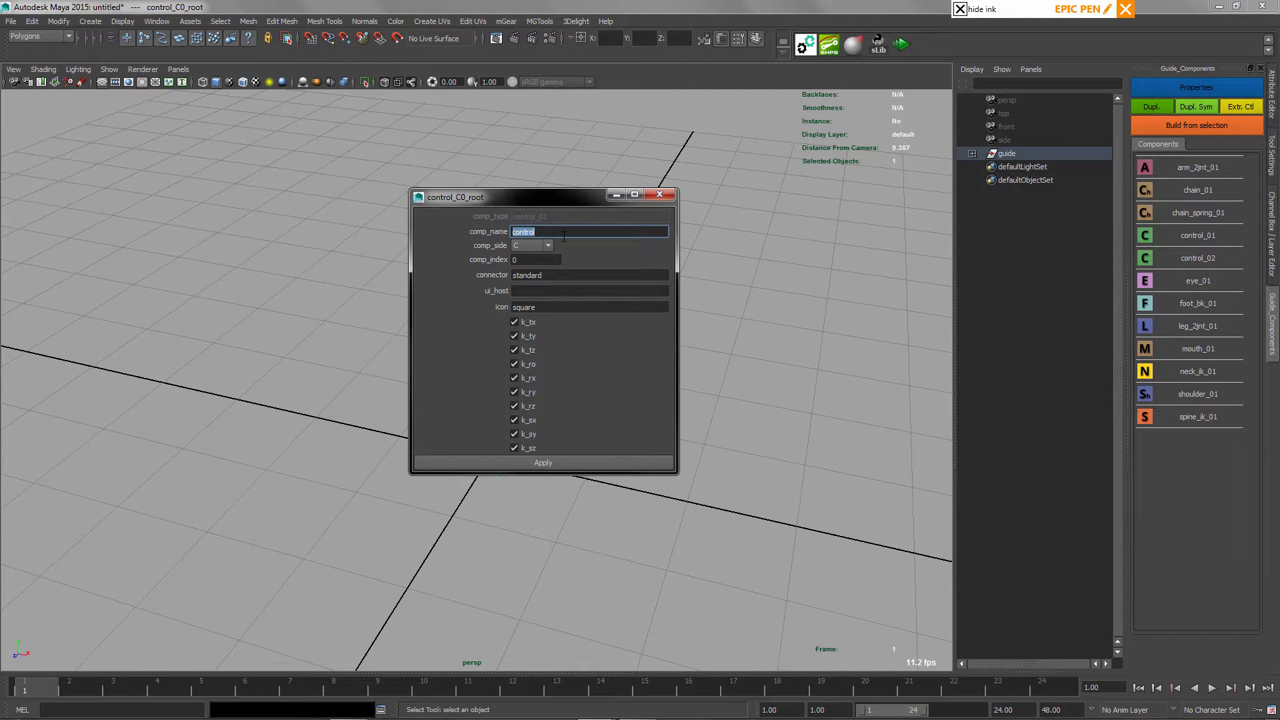
text(la)
click(538, 464)
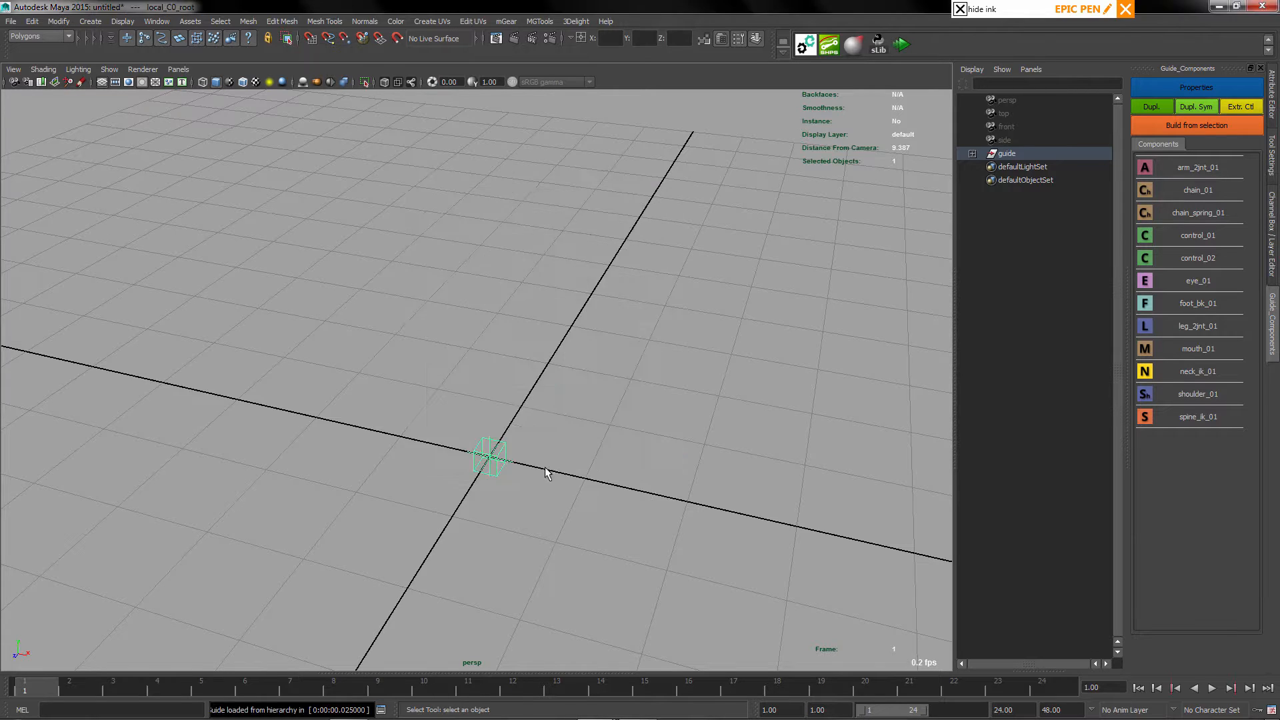
Expand the guide group in the scene hierarchy to inspect the objects under it
alt+drag(590, 450, 583, 366)
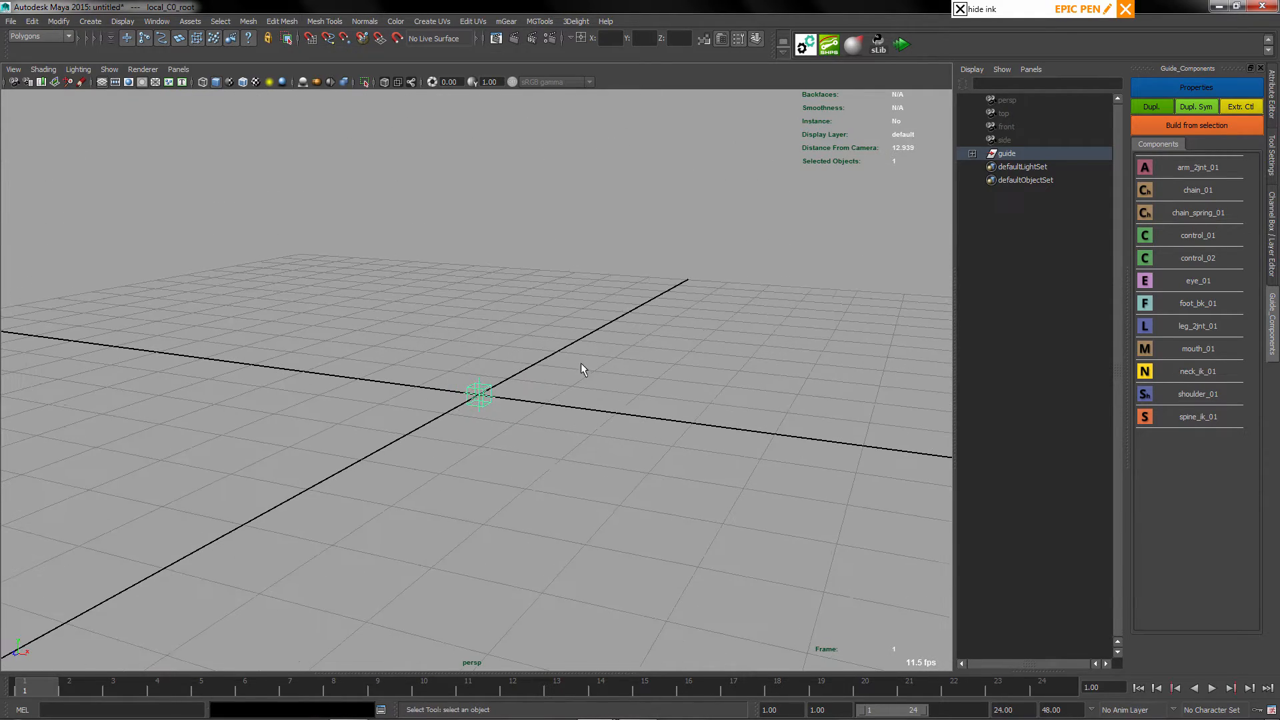
alt+drag(444, 256, 553, 348)
alt+middle_drag(488, 222, 484, 274)
alt+right_drag(484, 274, 390, 214)
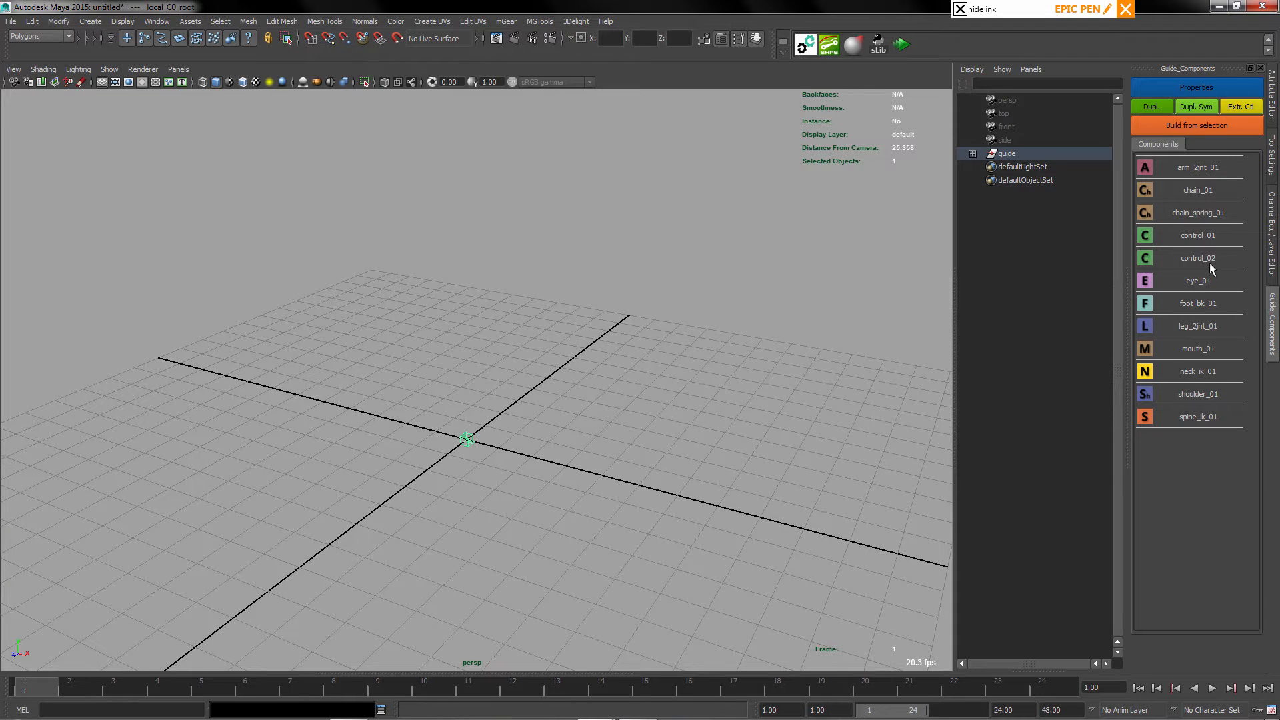
click(972, 154)
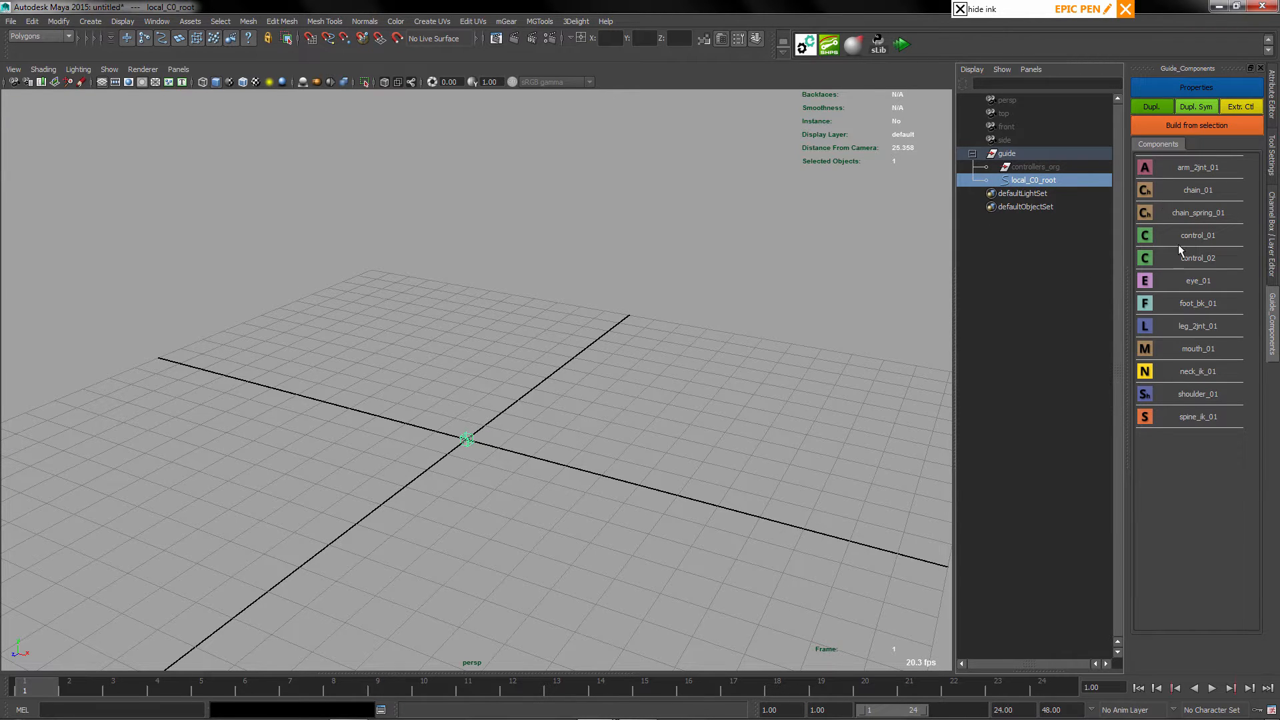
Create a control_02 component with nothing selected, and delete the separate guide group made for it
click(687, 470)
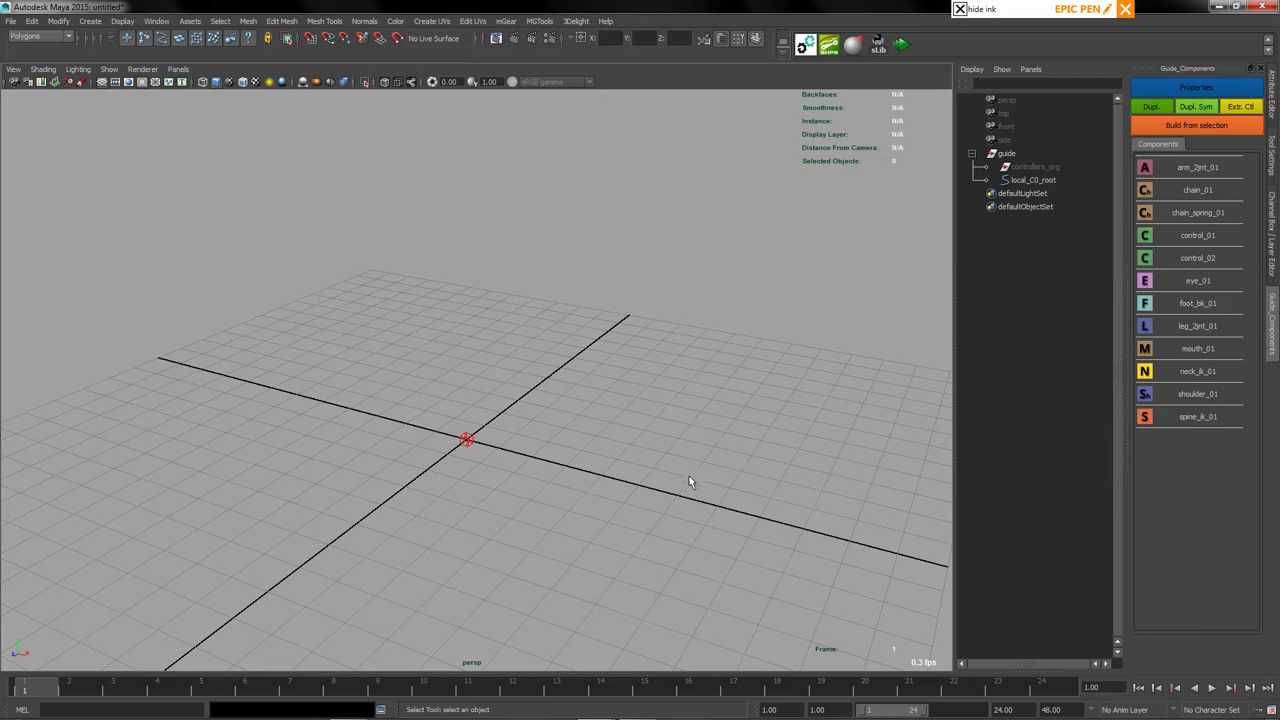
click(1144, 262)
click(972, 193)
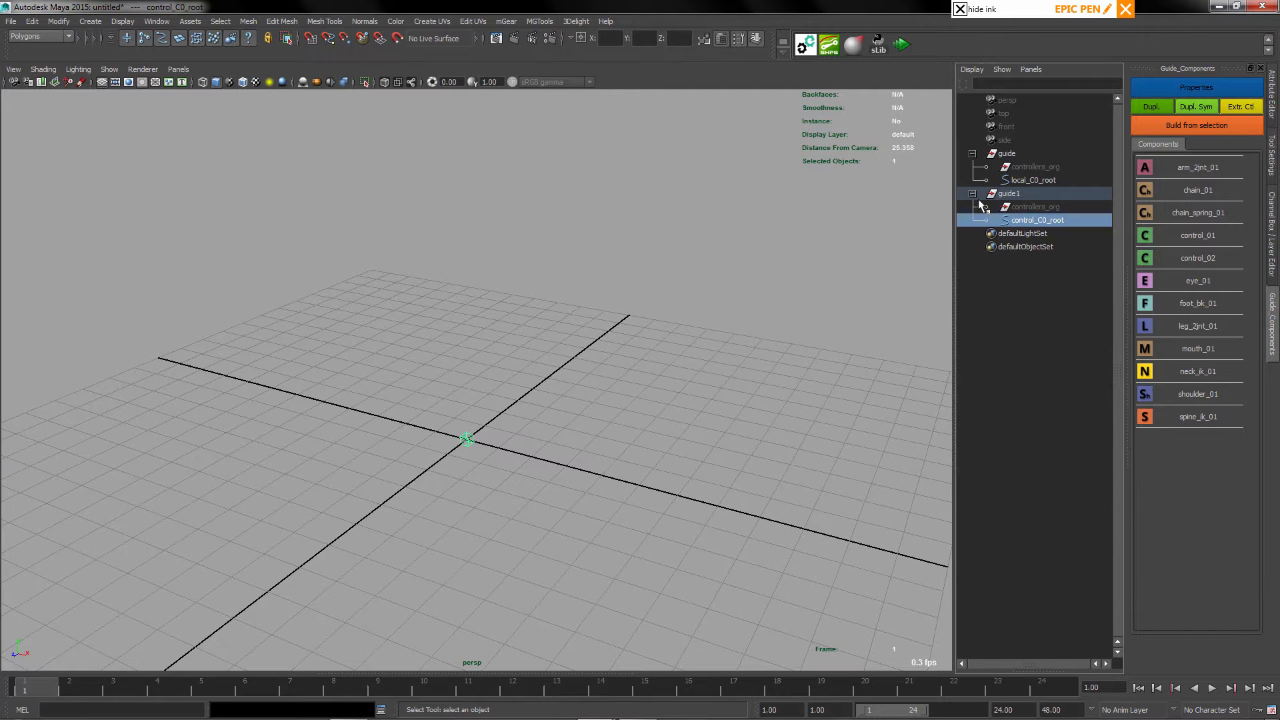
click(1009, 198)
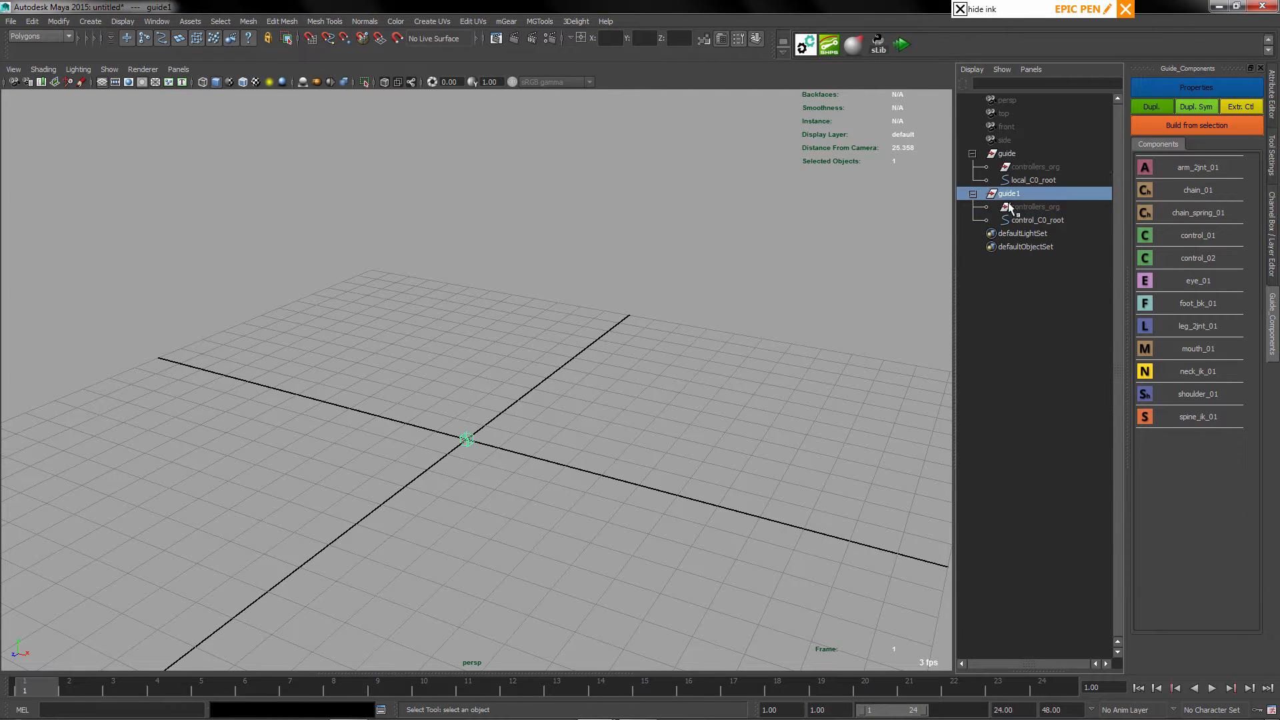
key(Delete)
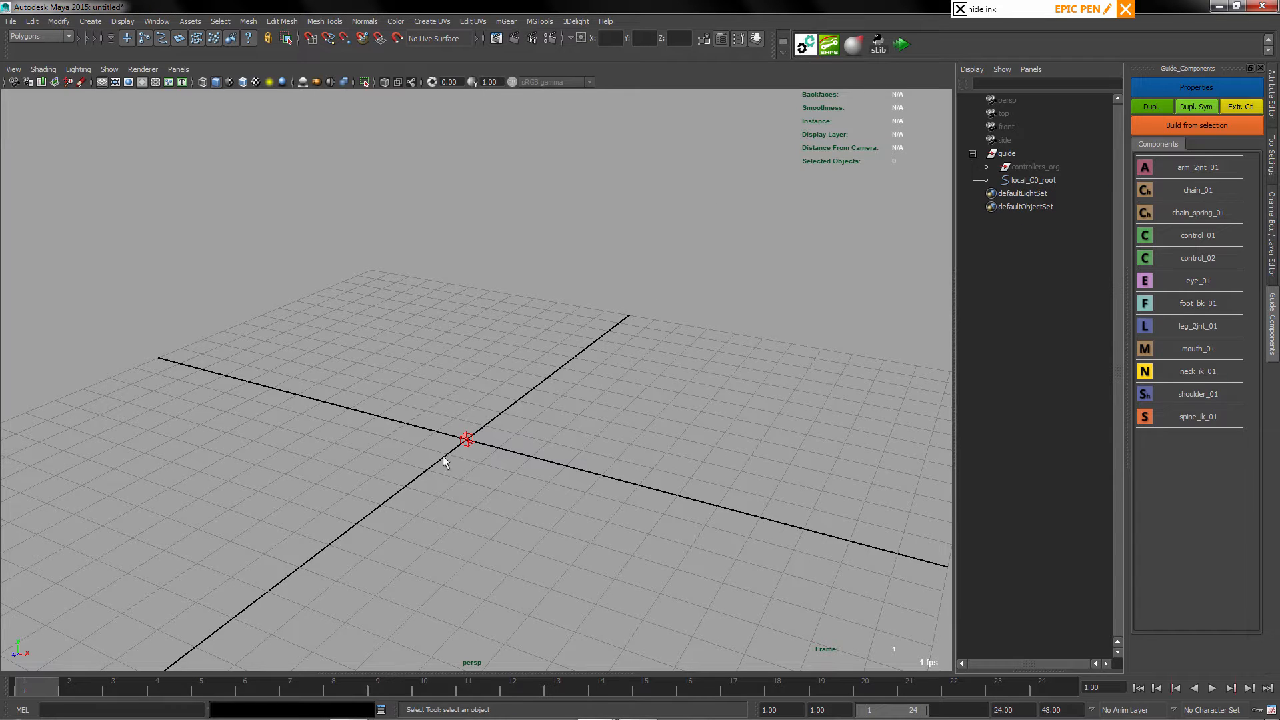
Add a control_02 component with nothing selected again and parent its root under local_C0_root in the hierarchy
click(469, 444)
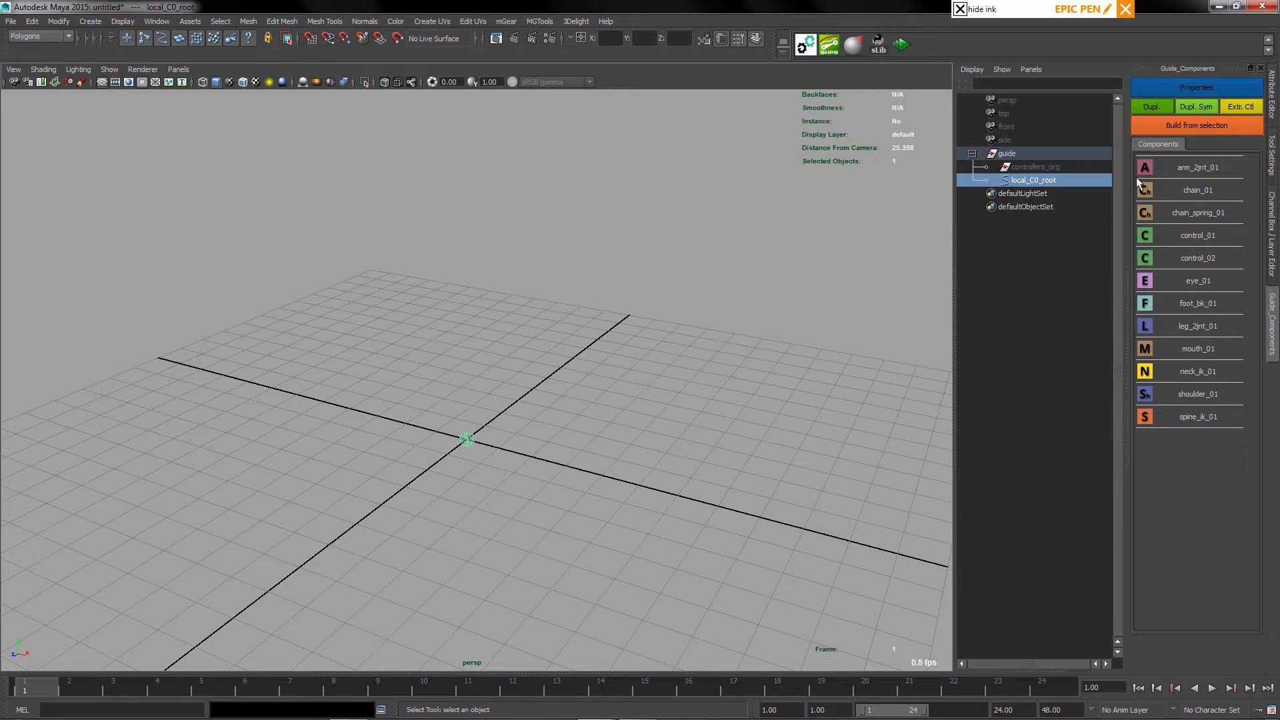
click(714, 397)
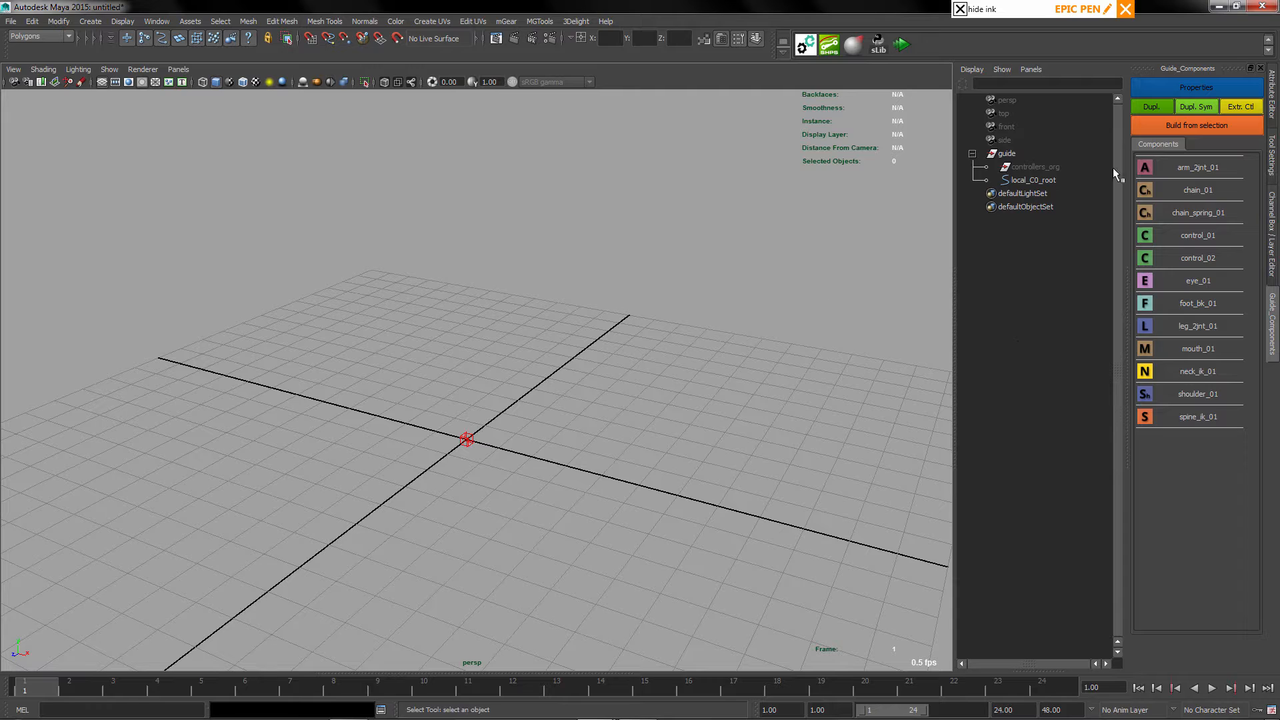
click(1145, 263)
key(w)
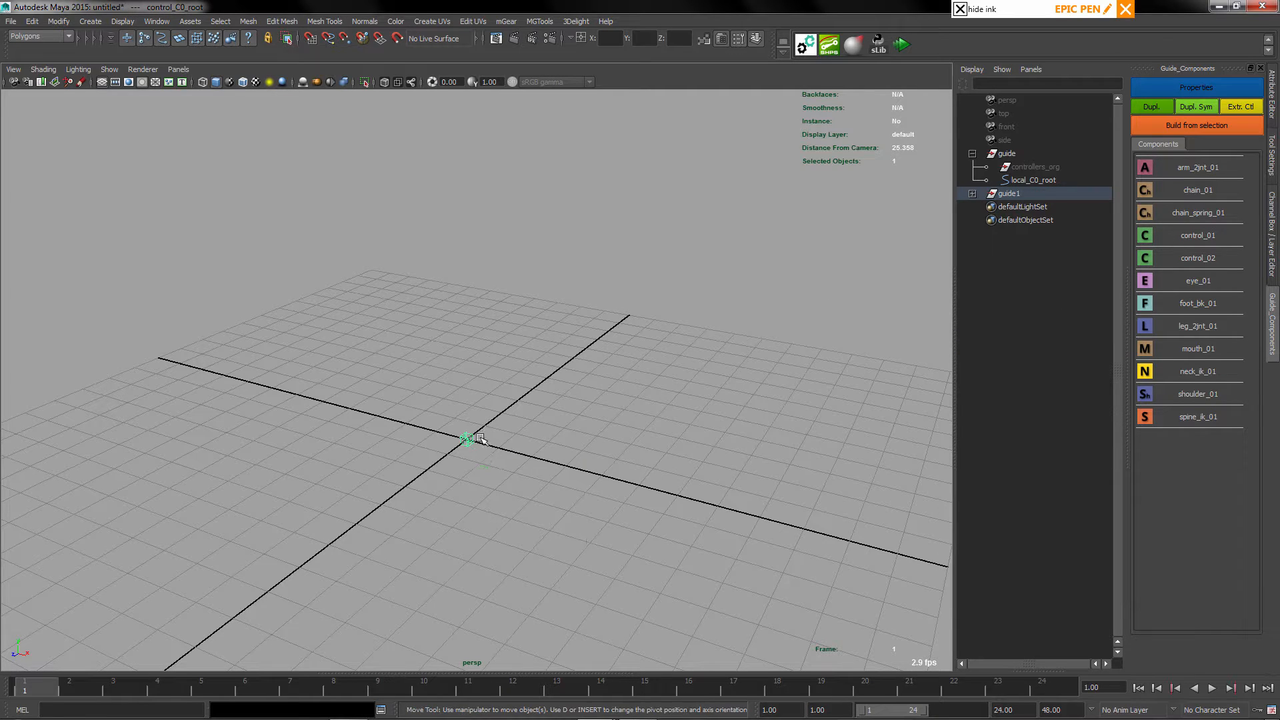
click(1044, 261)
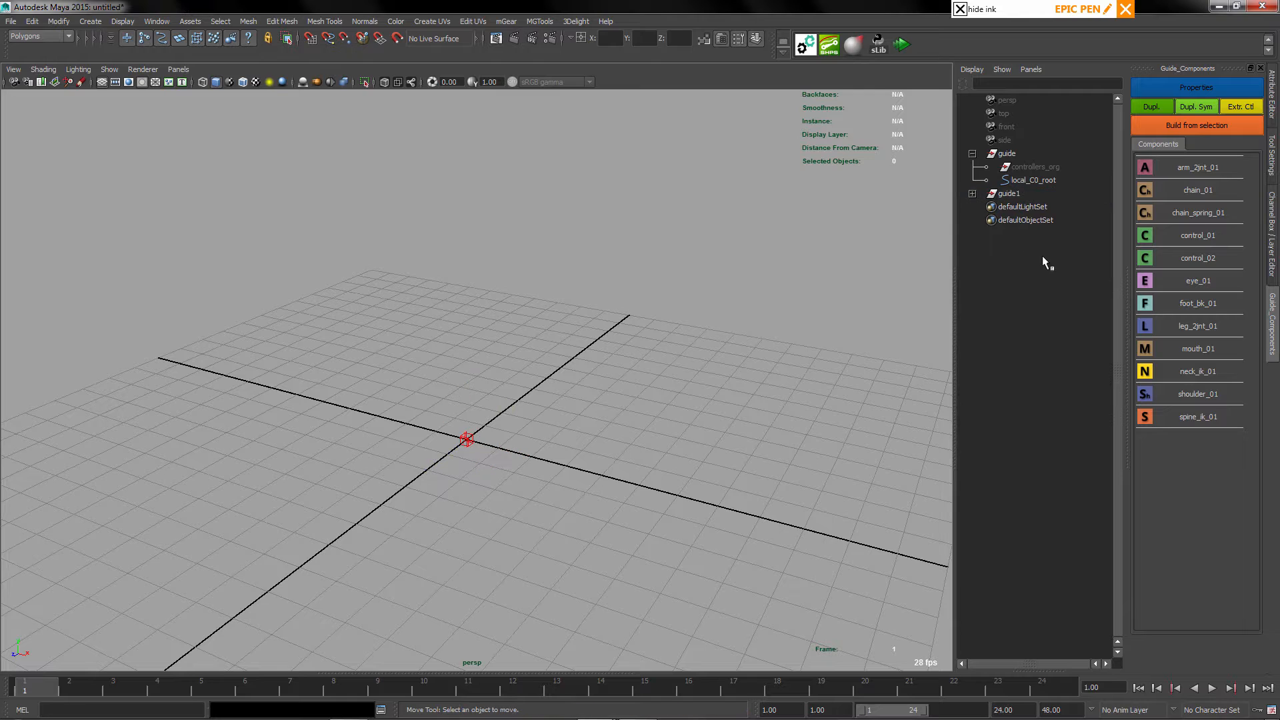
click(973, 193)
click(1047, 221)
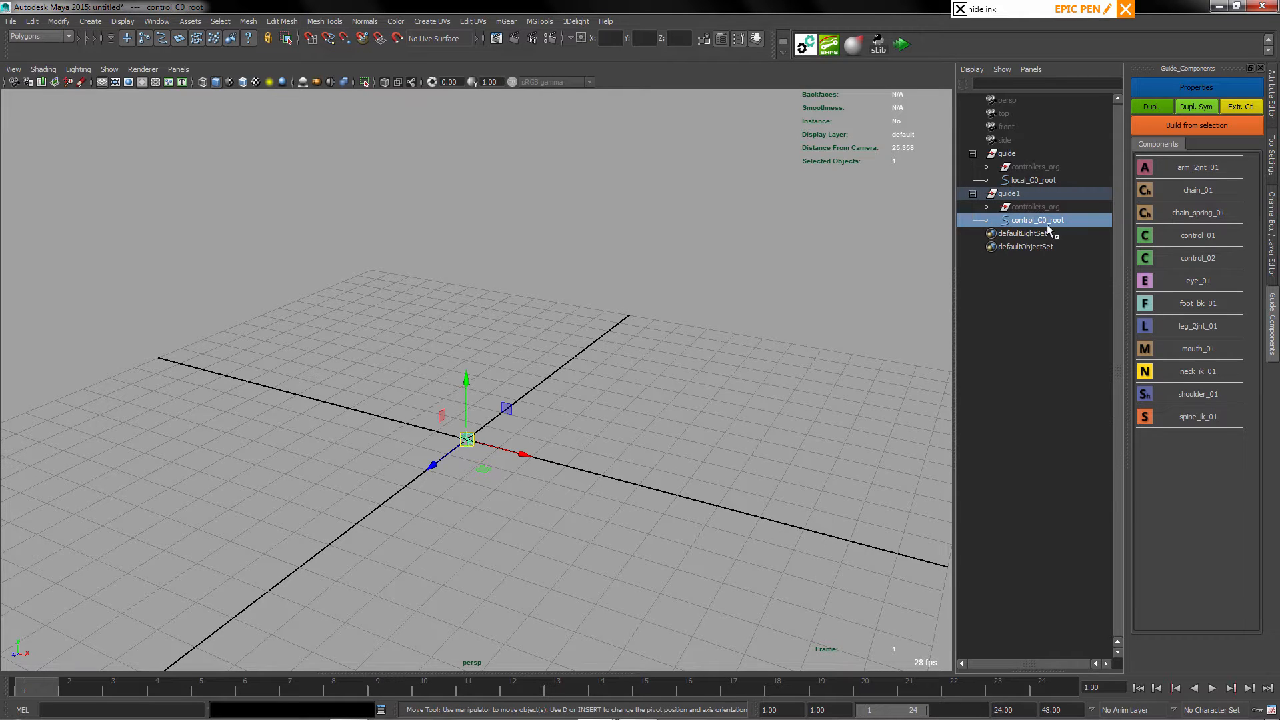
middle_drag(1051, 226, 1058, 184)
click(986, 180)
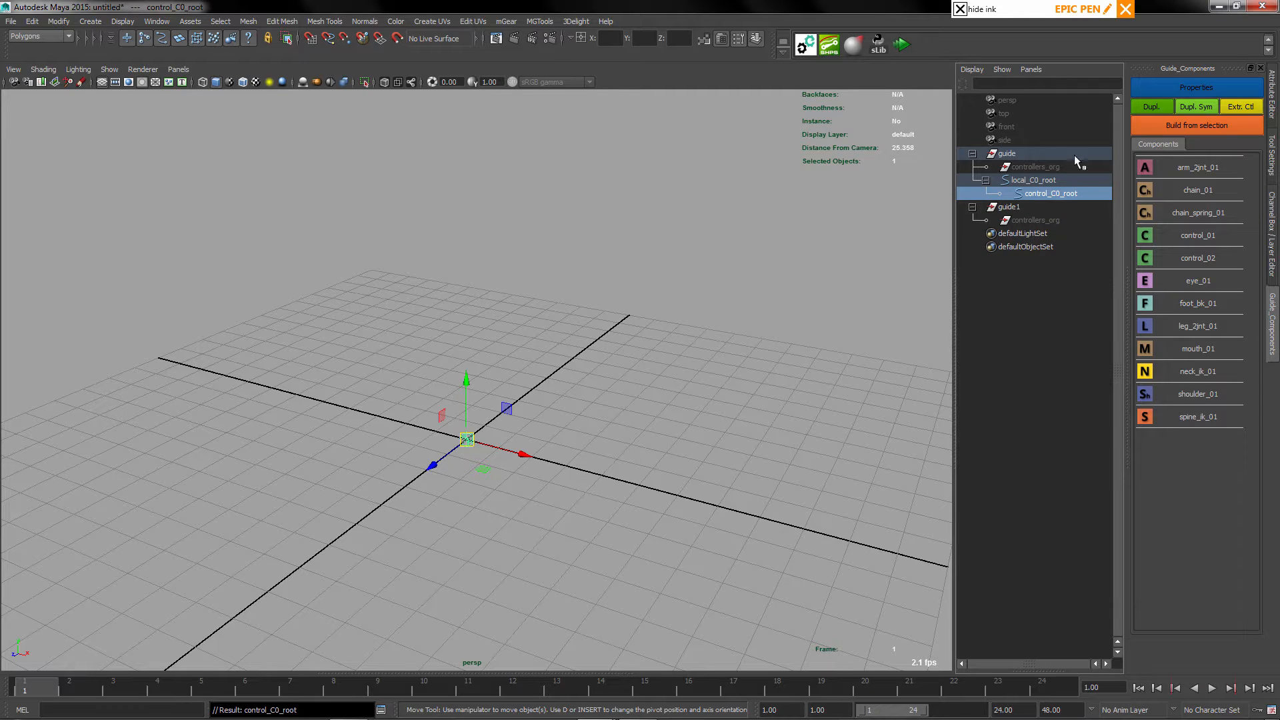
Delete the leftover guide1 group and the control_C0_root parented under local_C0_root
click(1029, 209)
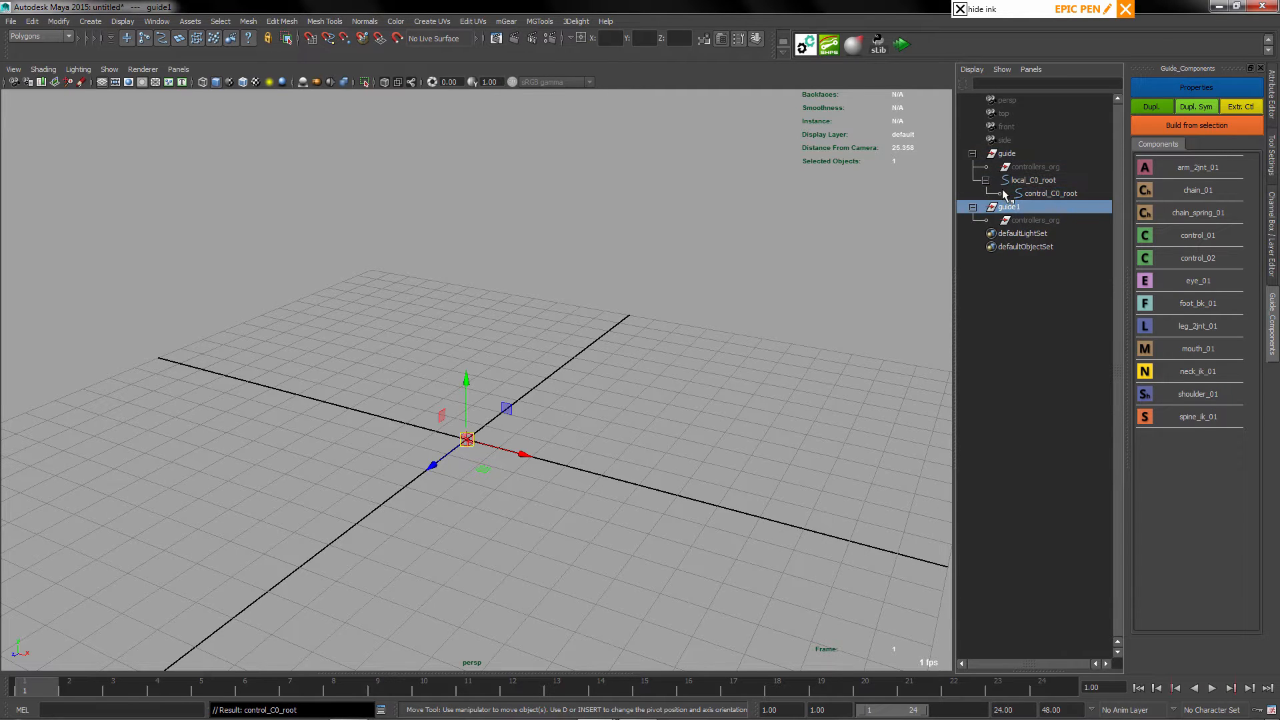
key(Delete)
click(1067, 194)
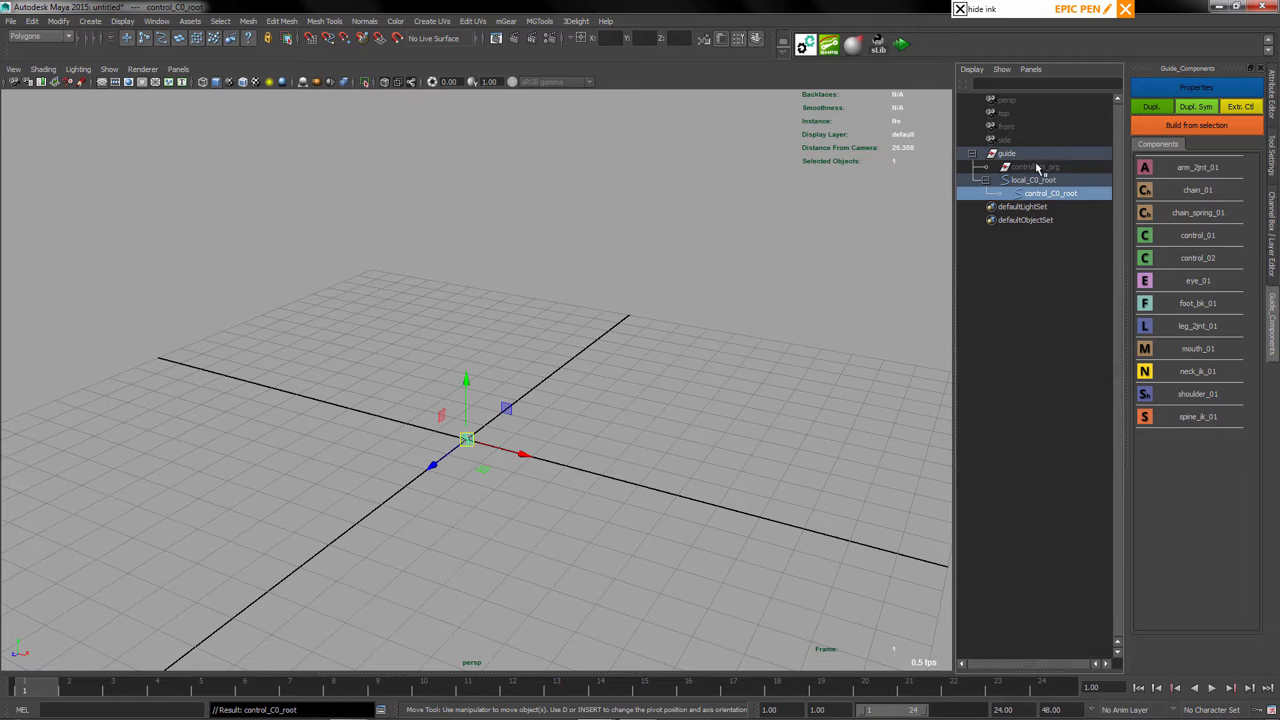
key(Delete)
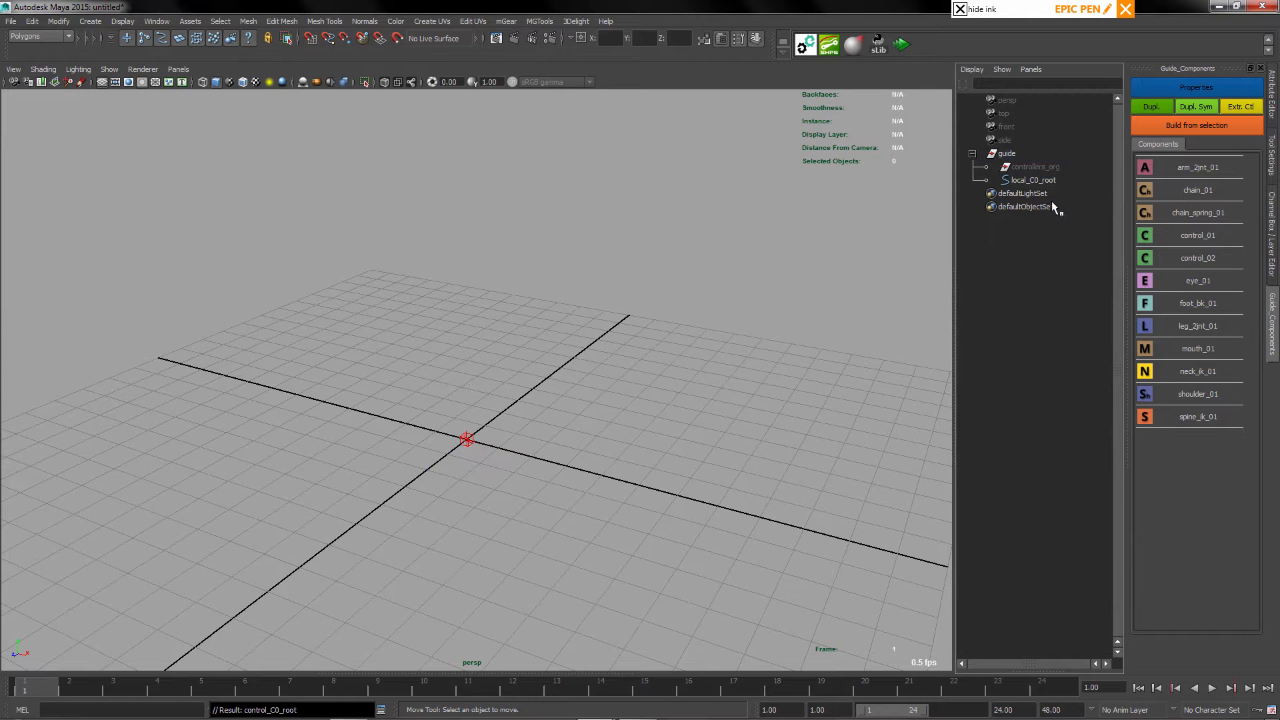
Add a control_02 component as a child of local_C0_root and move it straight up above the grid
click(469, 440)
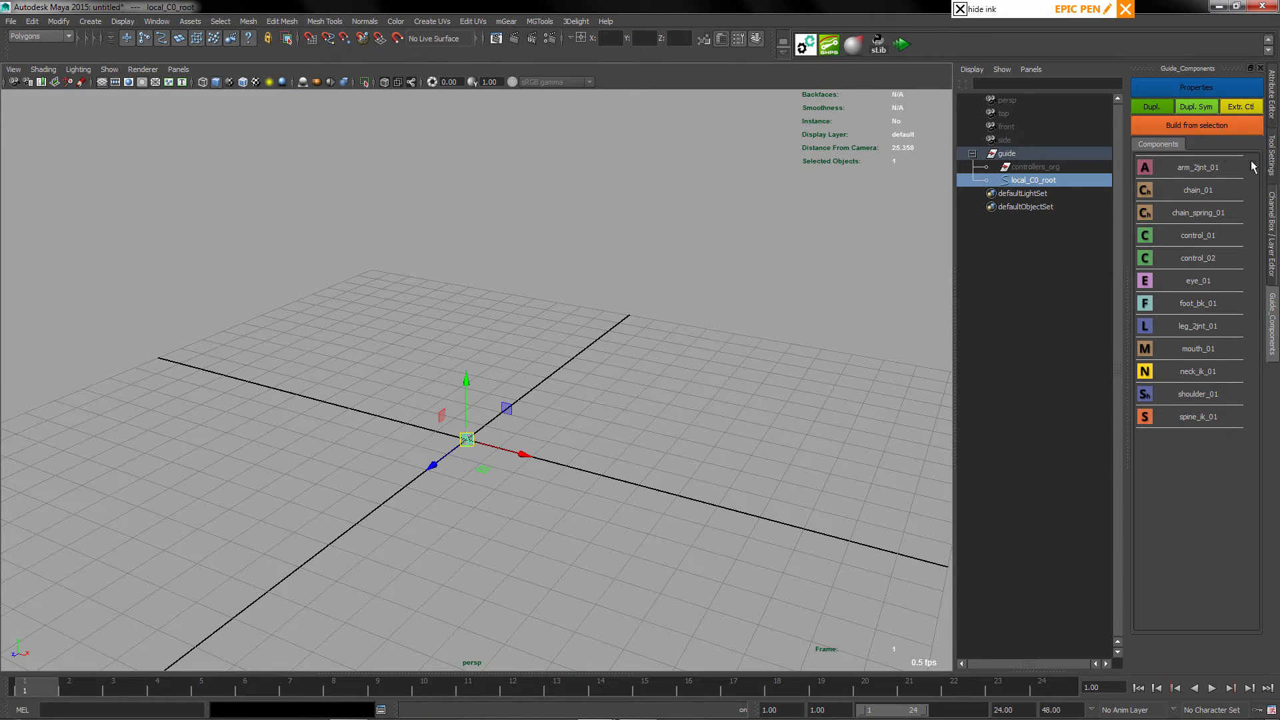
click(1146, 260)
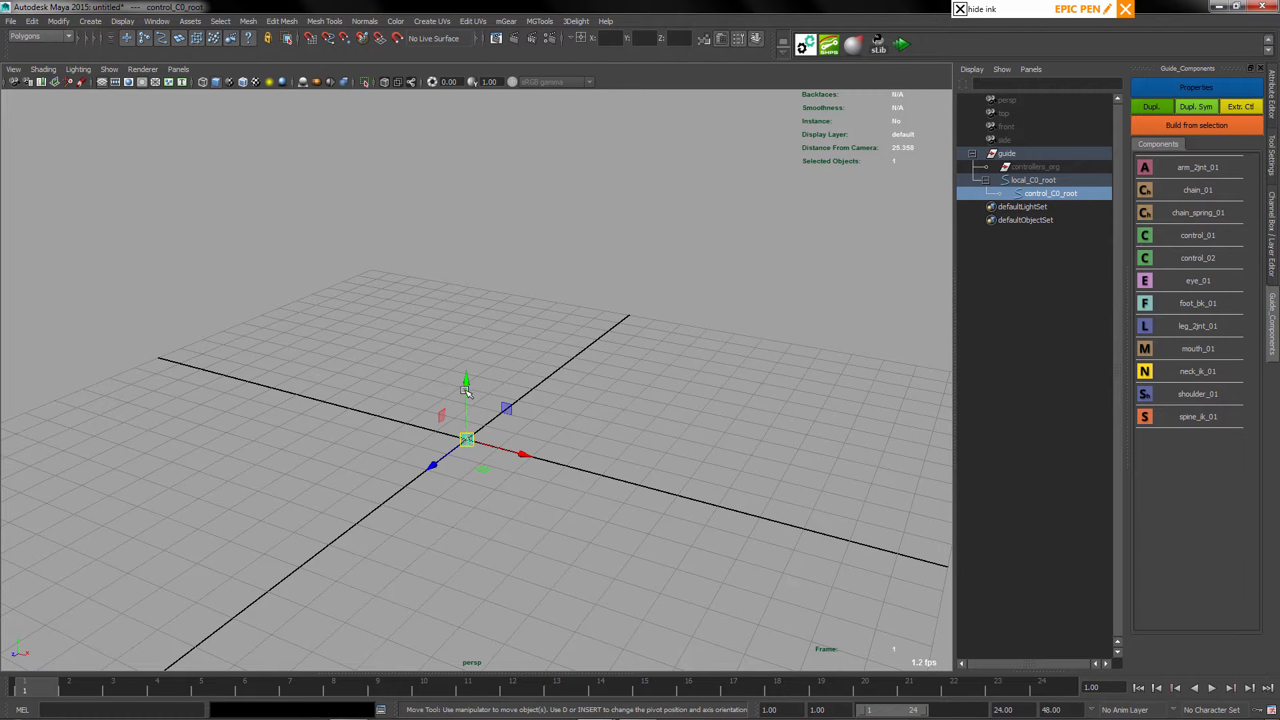
drag(466, 391, 430, 294)
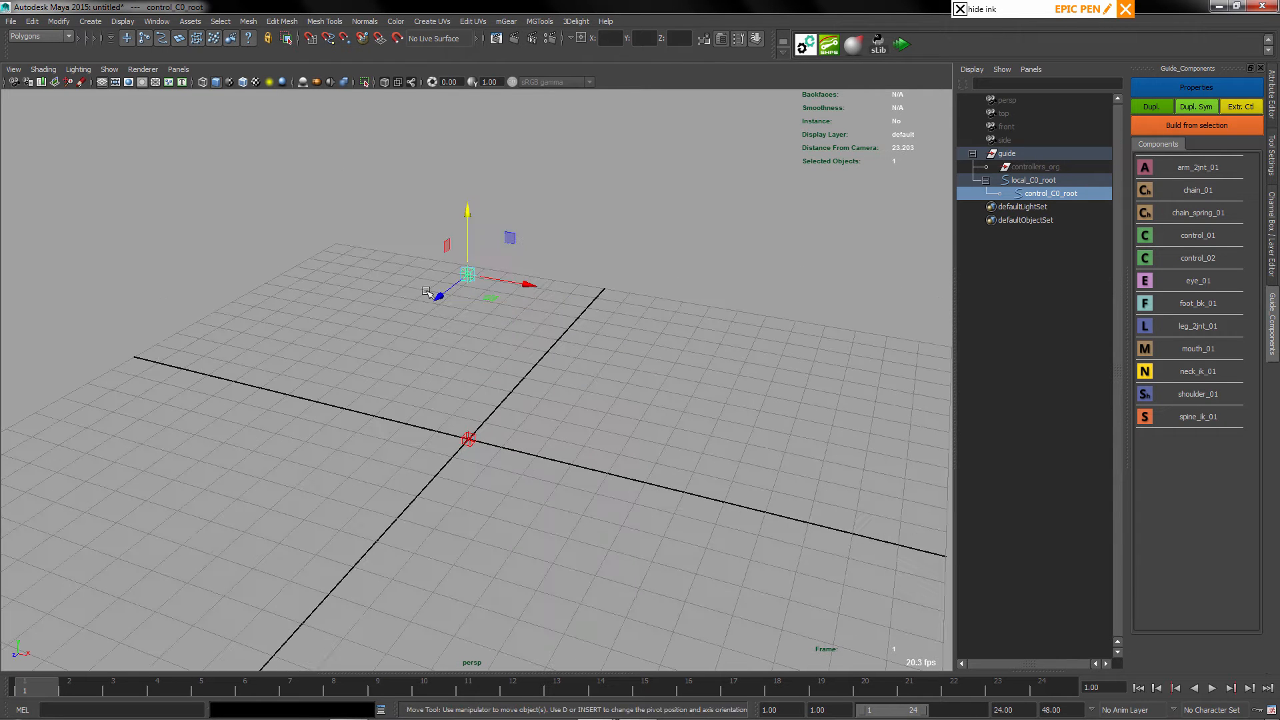
Rename the raised control_02 component as COGI, apply the settings, and deselect it
click(1201, 106)
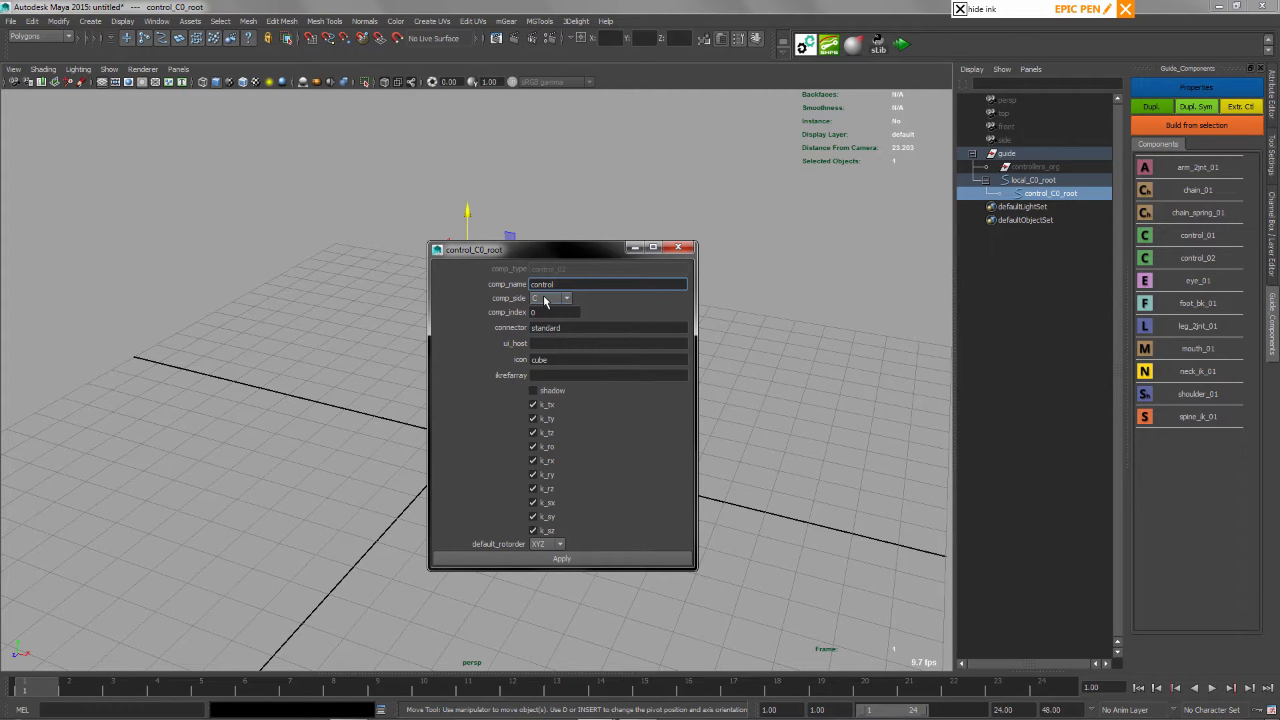
double_click(553, 285)
text(COG)
click(588, 560)
click(486, 380)
alt+drag(486, 380, 569, 384)
alt+middle_drag(571, 405, 568, 399)
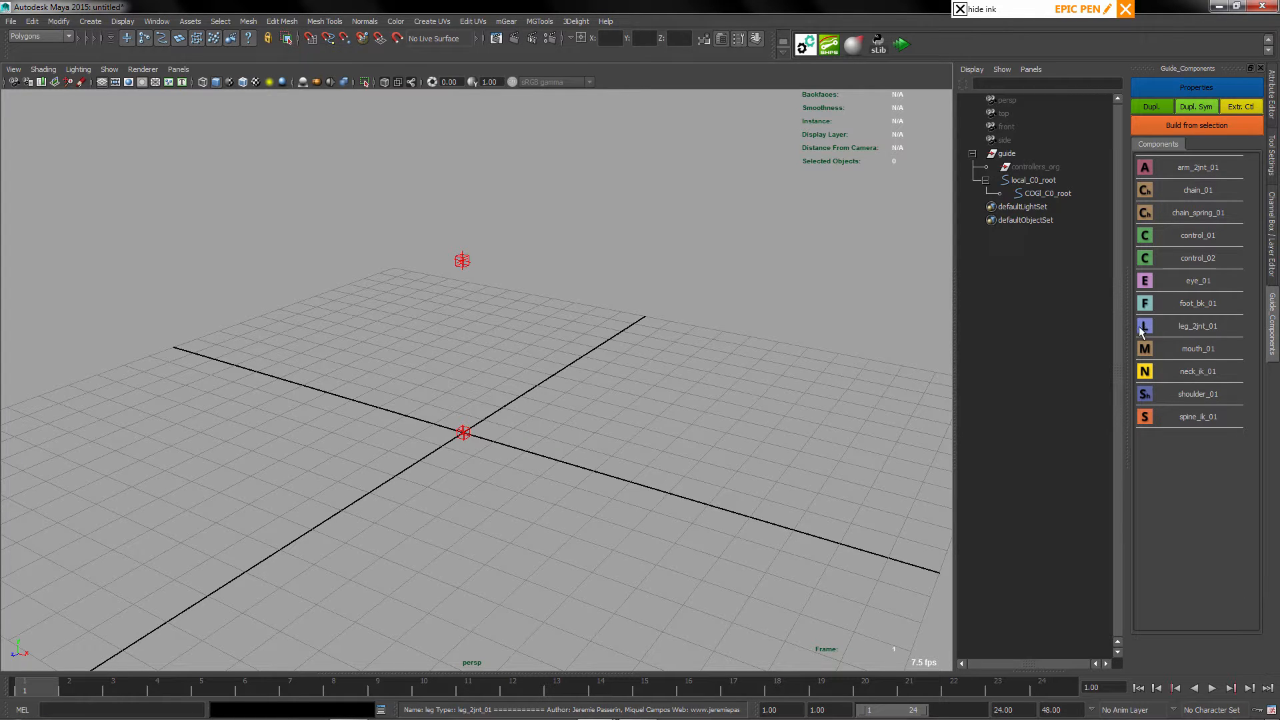
Add a leg_2jnt_01 component as a child of COGI_C0_root and move it up and sideways, beside the COGI guide
click(460, 258)
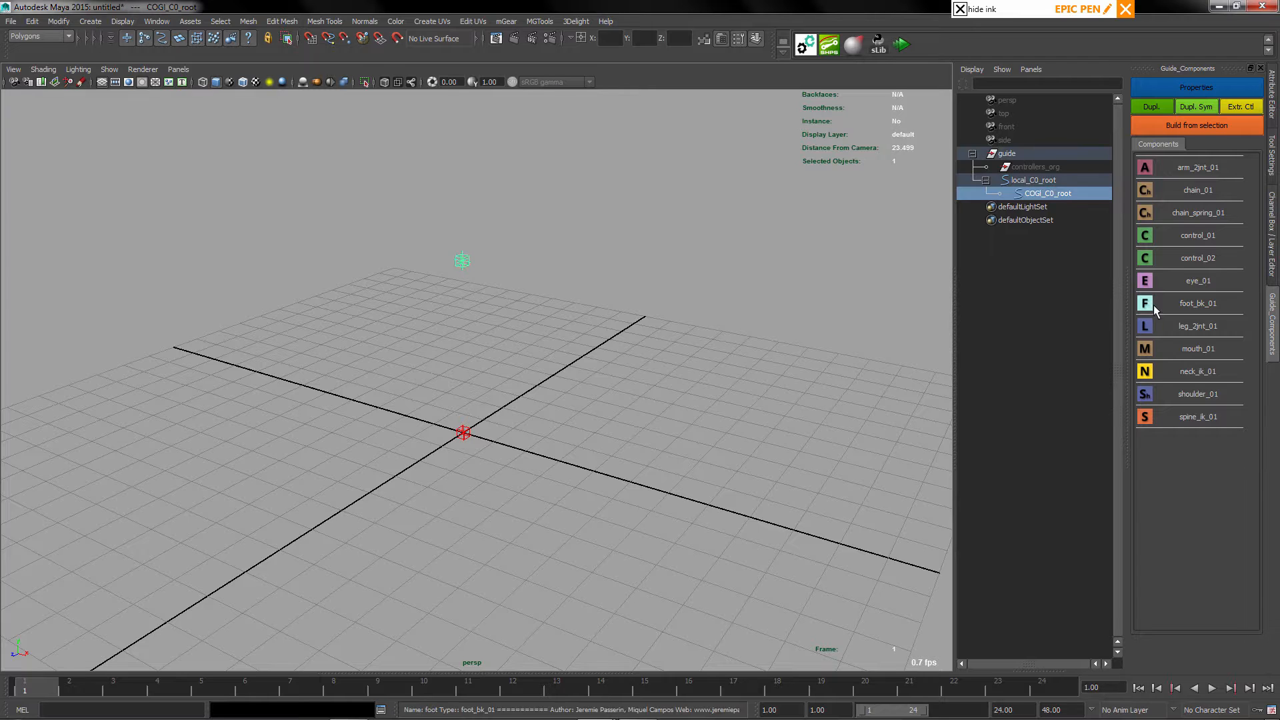
click(1144, 328)
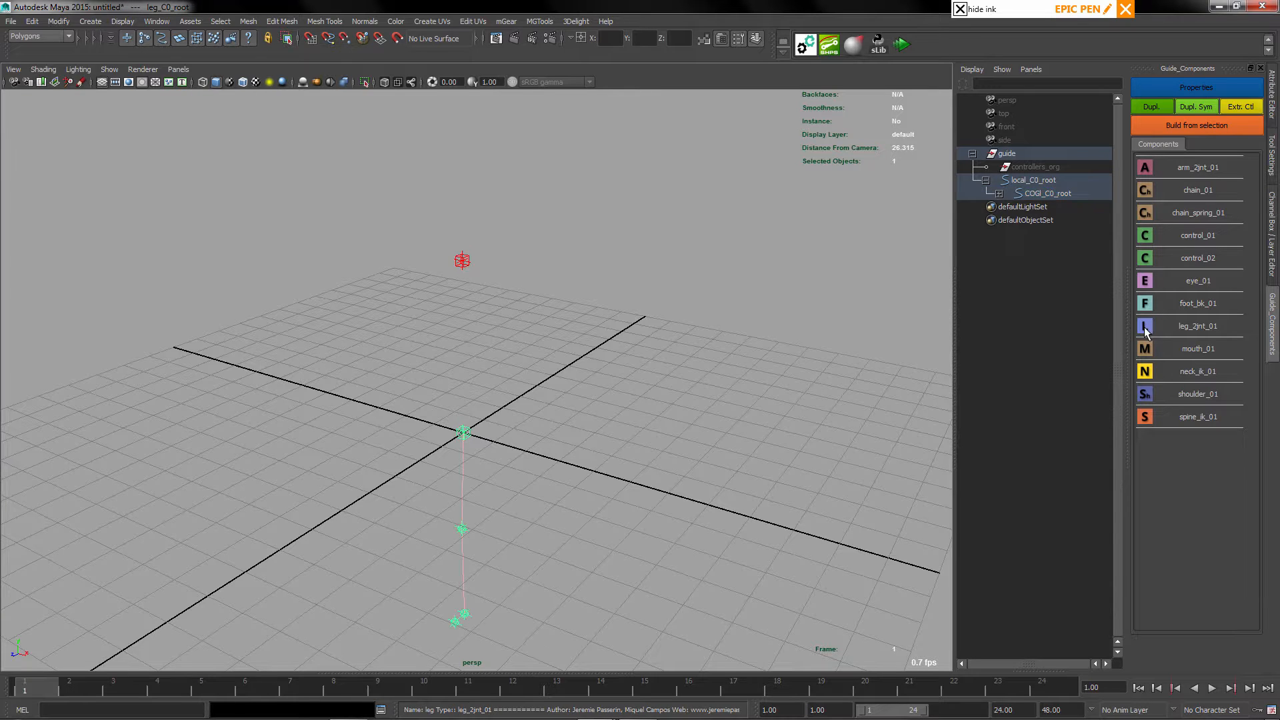
scroll(430, 456, down, 2)
alt+drag(477, 469, 527, 455)
key(w)
drag(470, 426, 533, 356)
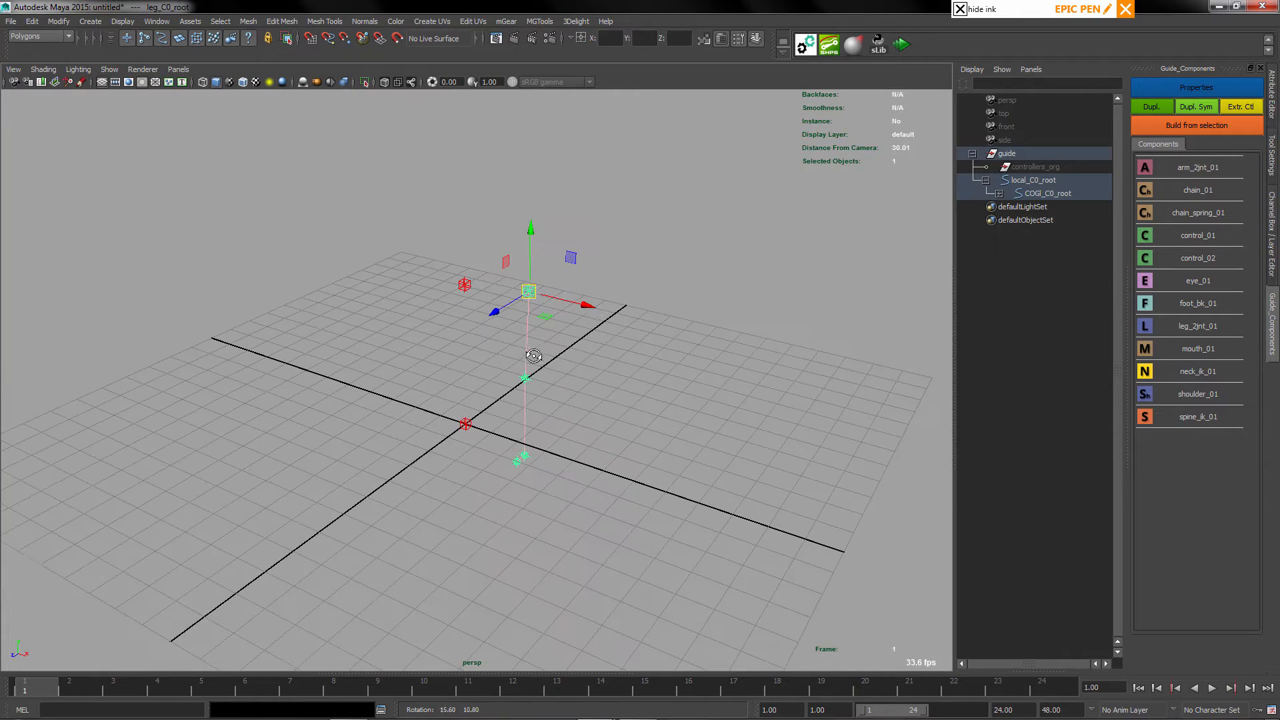
alt+middle_drag(571, 305, 548, 308)
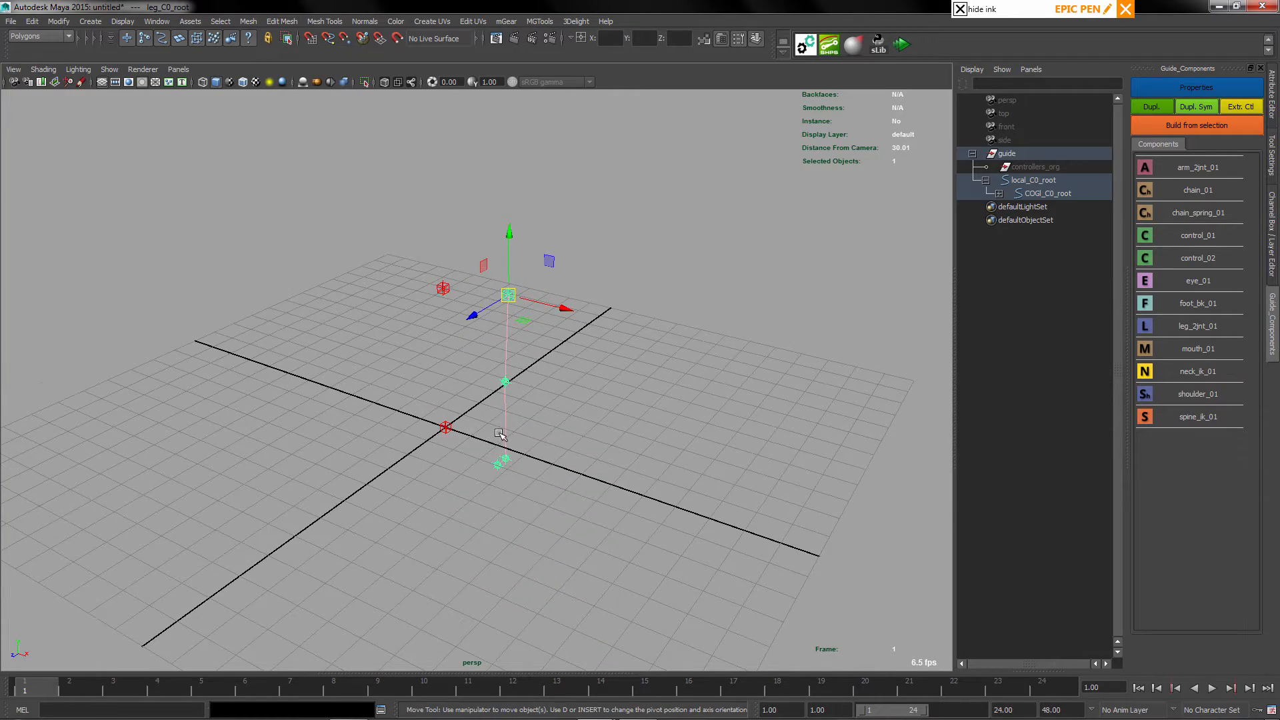
alt+right_drag(501, 435, 517, 472)
alt+drag(517, 471, 488, 495)
key(q)
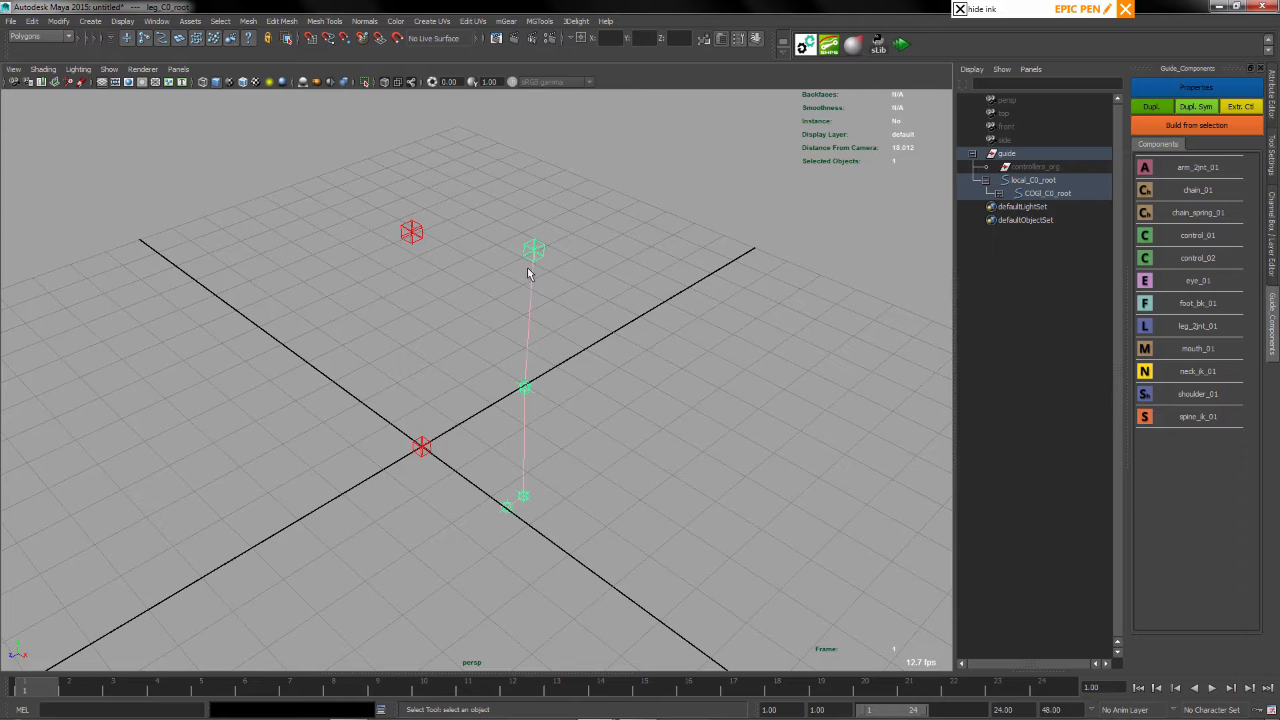
alt+drag(527, 308, 474, 534)
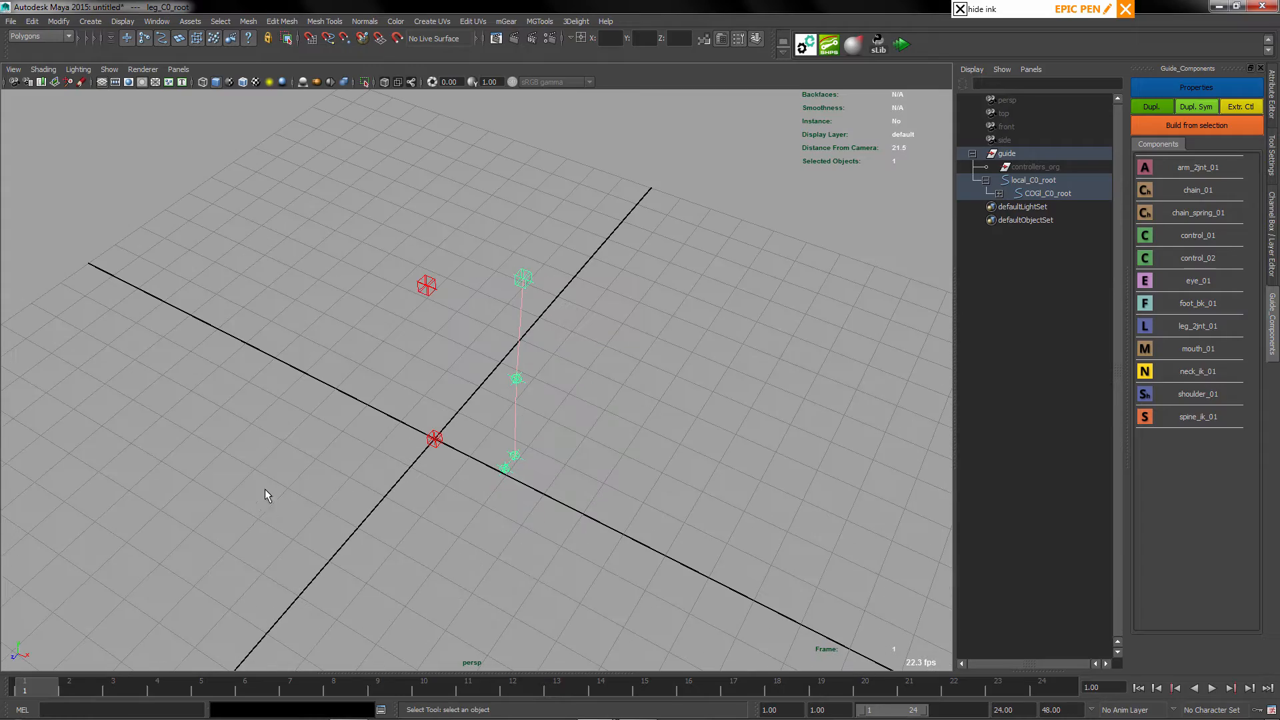
Move the leg root farther out to the side of COGI and raise it slightly
alt+drag(549, 473, 569, 500)
key(w)
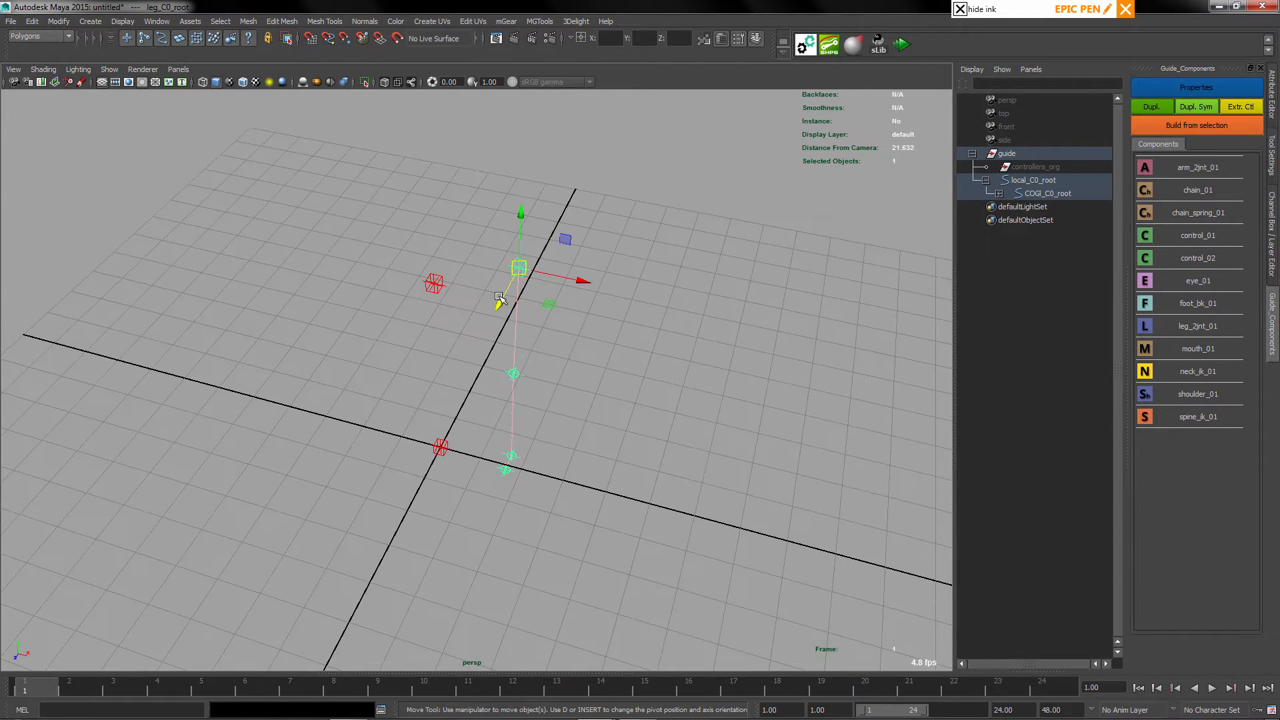
drag(513, 284, 556, 323)
alt+drag(561, 417, 554, 357)
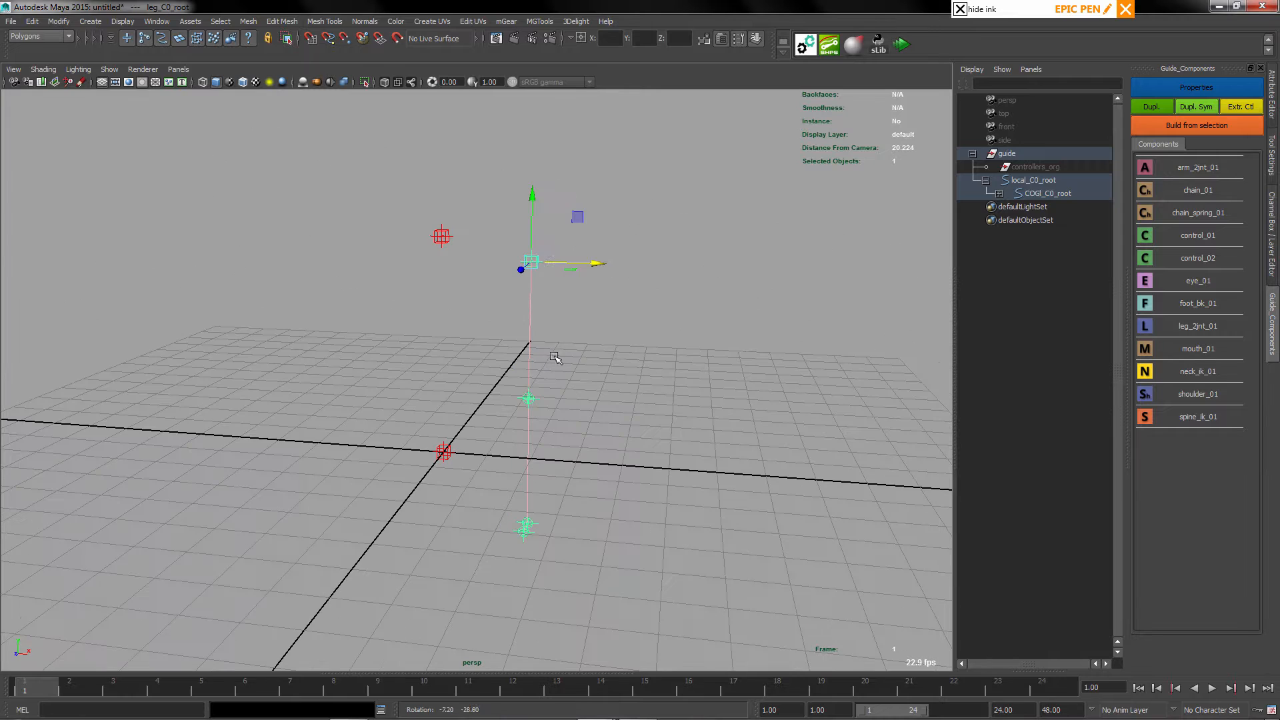
drag(532, 237, 533, 198)
alt+drag(589, 267, 441, 267)
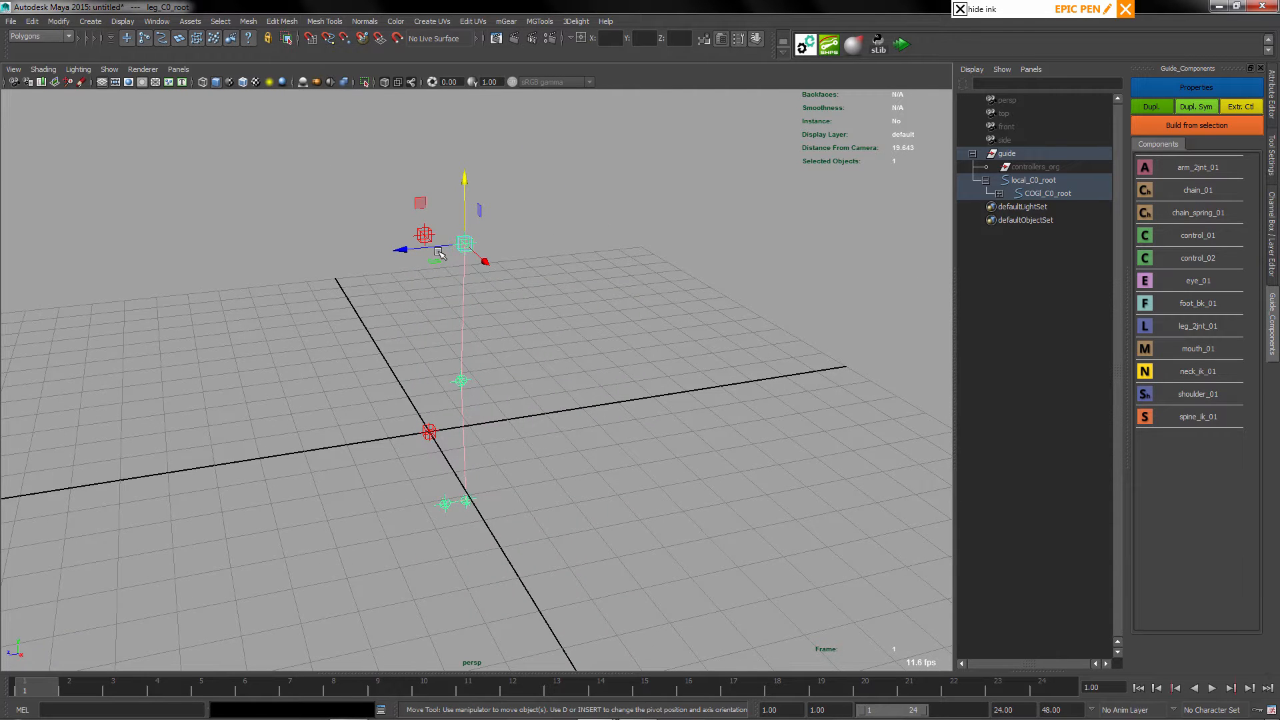
Shift the leg root along the Z axis to line it up with the COGI guide
click(424, 250)
click(465, 244)
click(415, 252)
click(464, 243)
drag(439, 248, 541, 335)
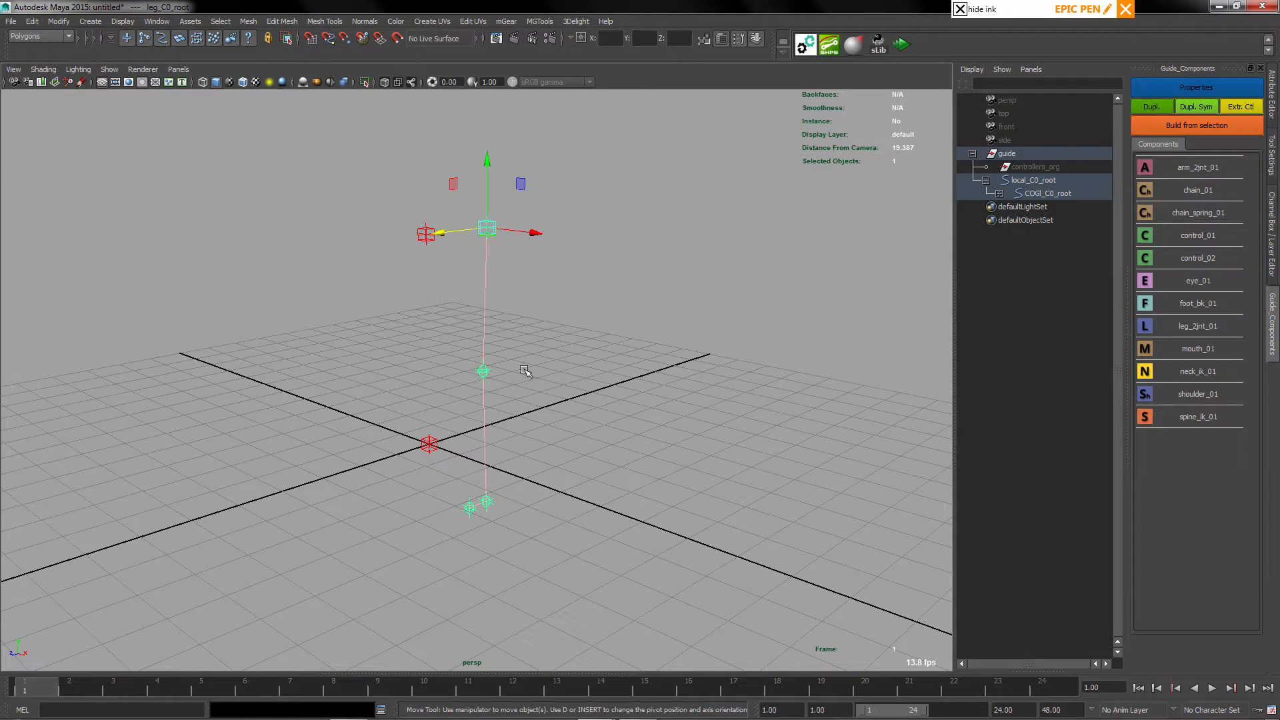
Select the leg's knee guide and nudge it slightly along the Z axis to bend the leg a little
alt+drag(539, 391, 466, 374)
key(q)
click(466, 374)
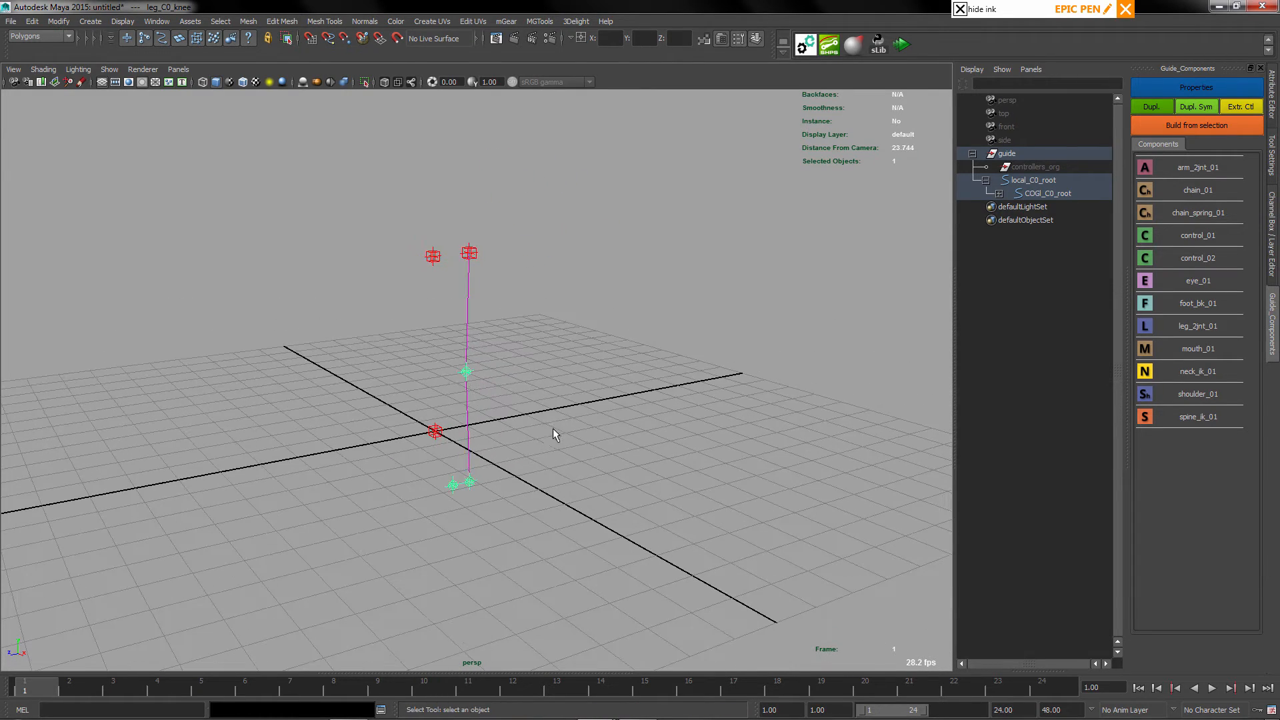
alt+drag(551, 432, 527, 460)
scroll(507, 432, up, 2)
key(w)
drag(422, 352, 544, 347)
alt+drag(523, 420, 514, 400)
key(q)
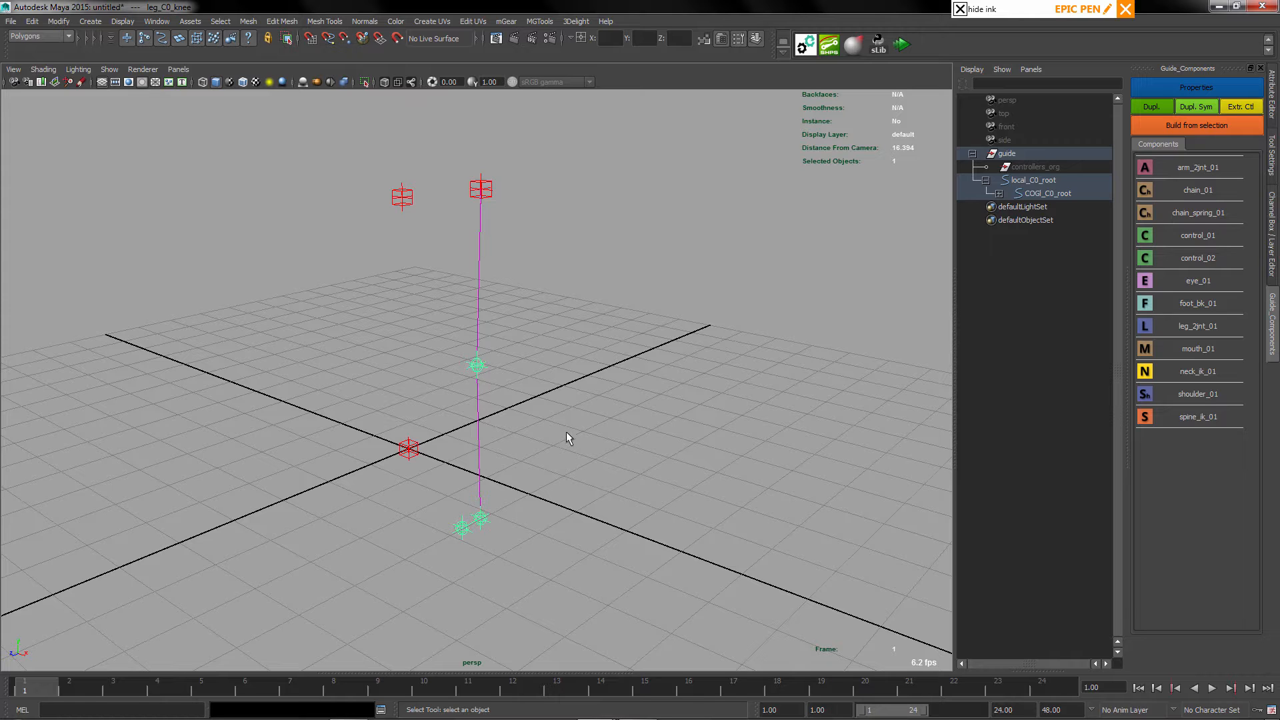
Select the leg's root, knee and lower guides in turn to inspect the chain, and clear the selection
alt+drag(607, 436, 452, 158)
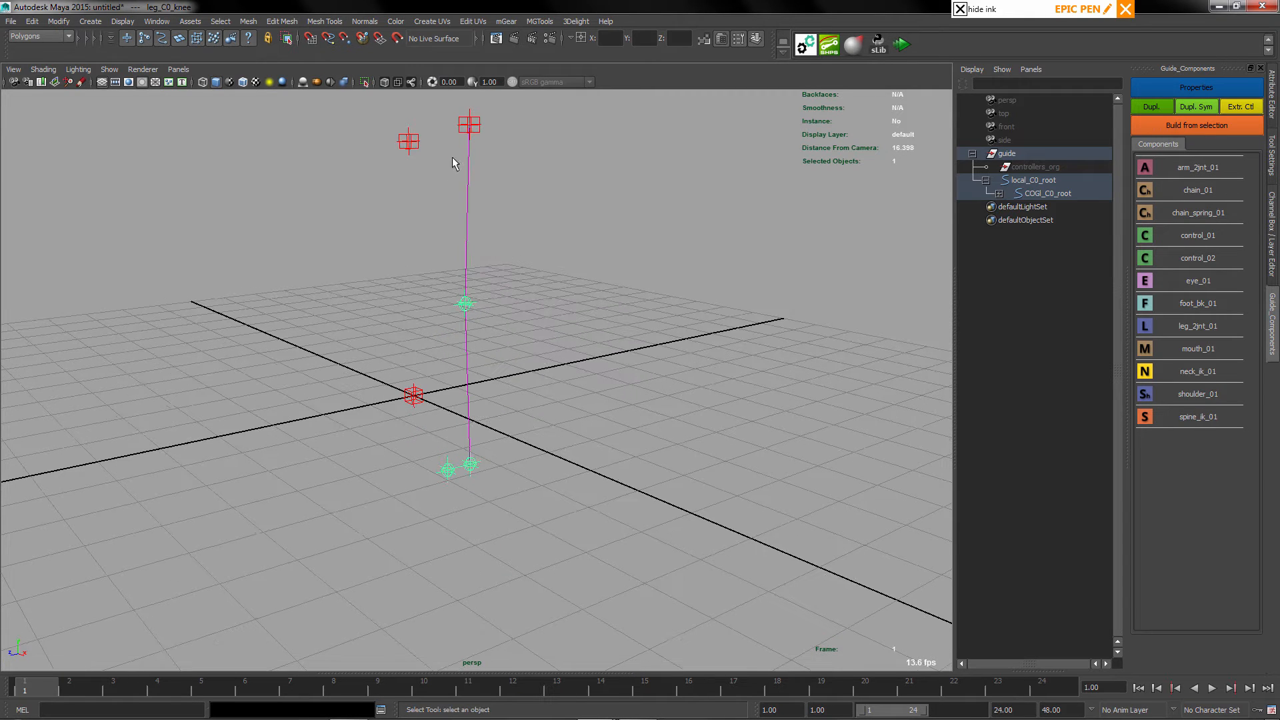
click(468, 125)
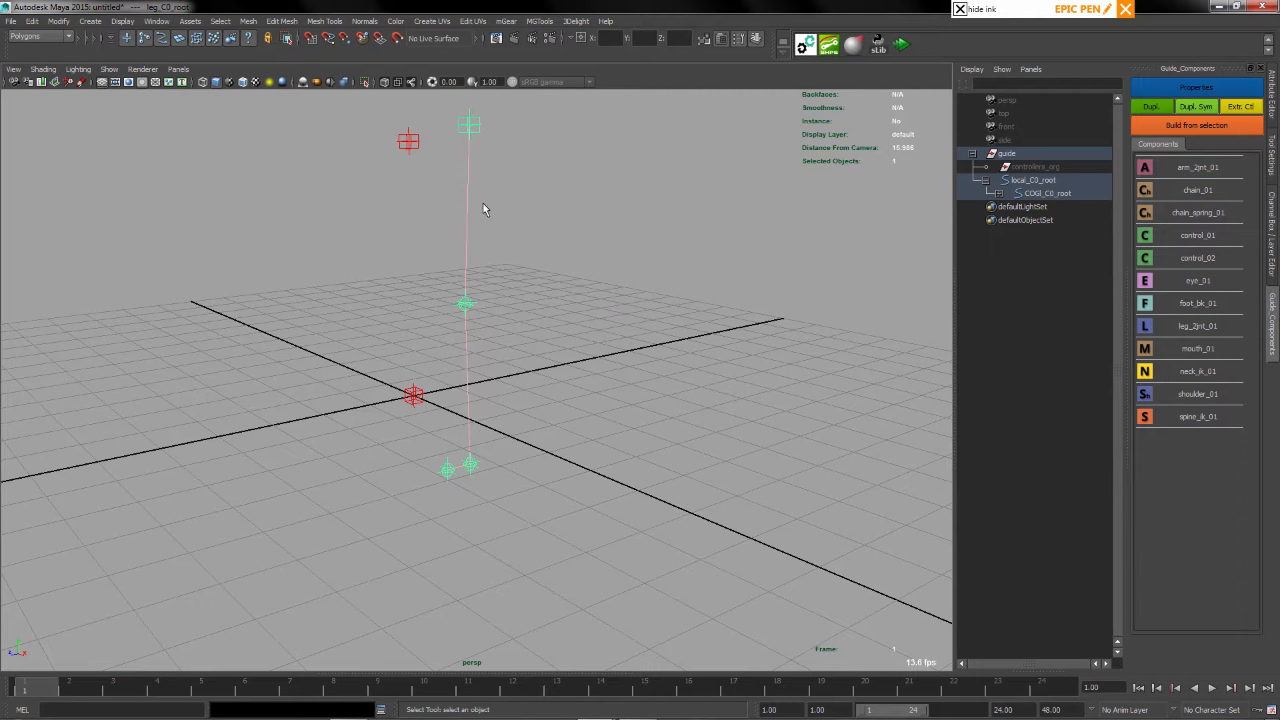
click(468, 307)
click(471, 464)
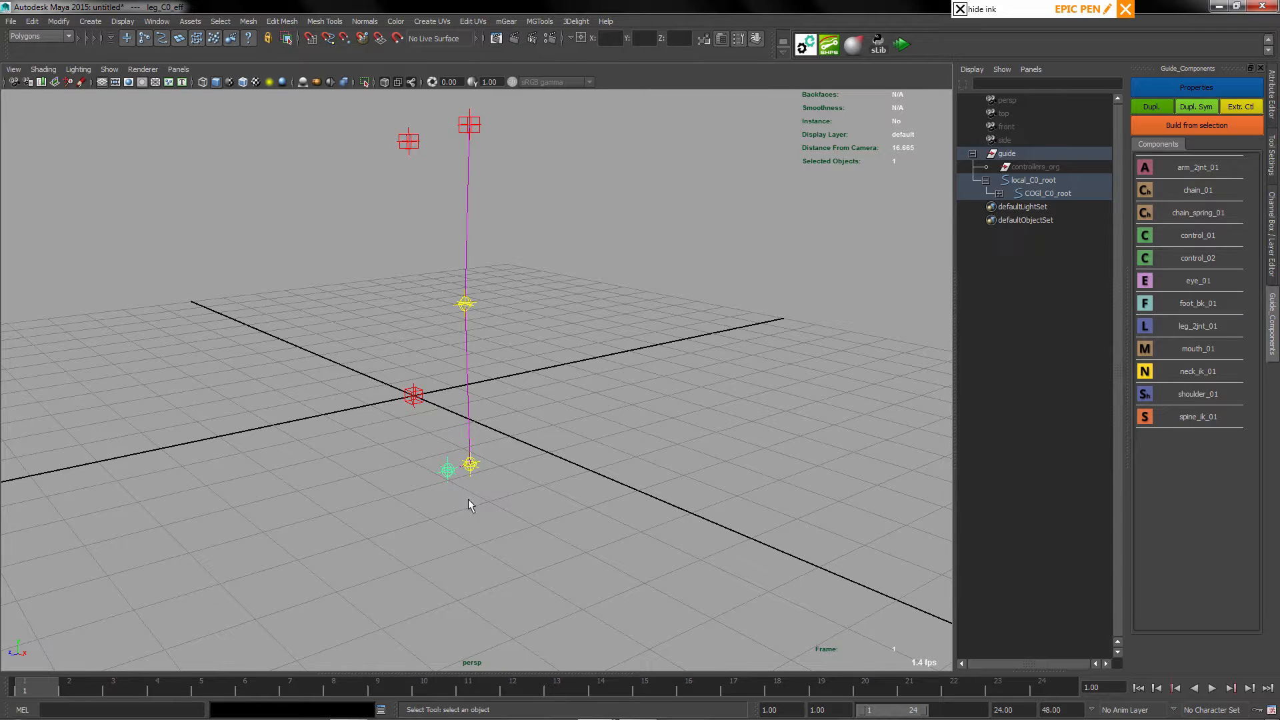
alt+drag(468, 499, 491, 491)
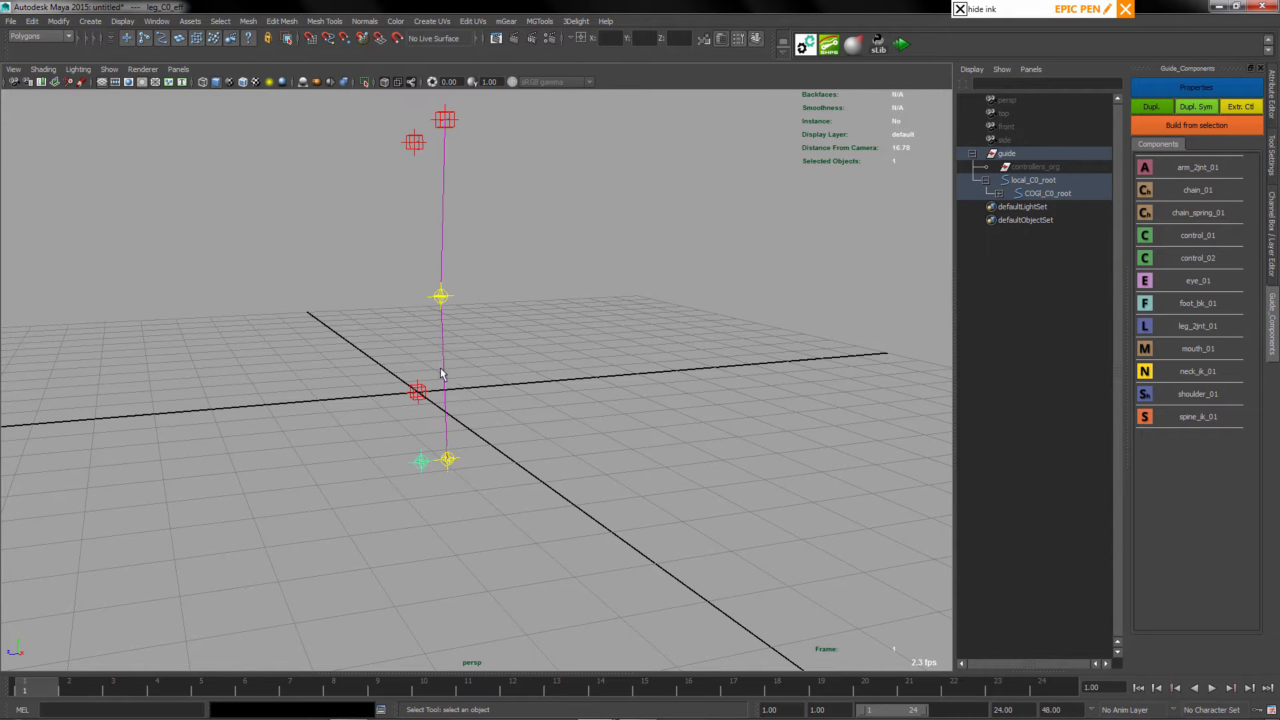
alt+drag(441, 374, 439, 261)
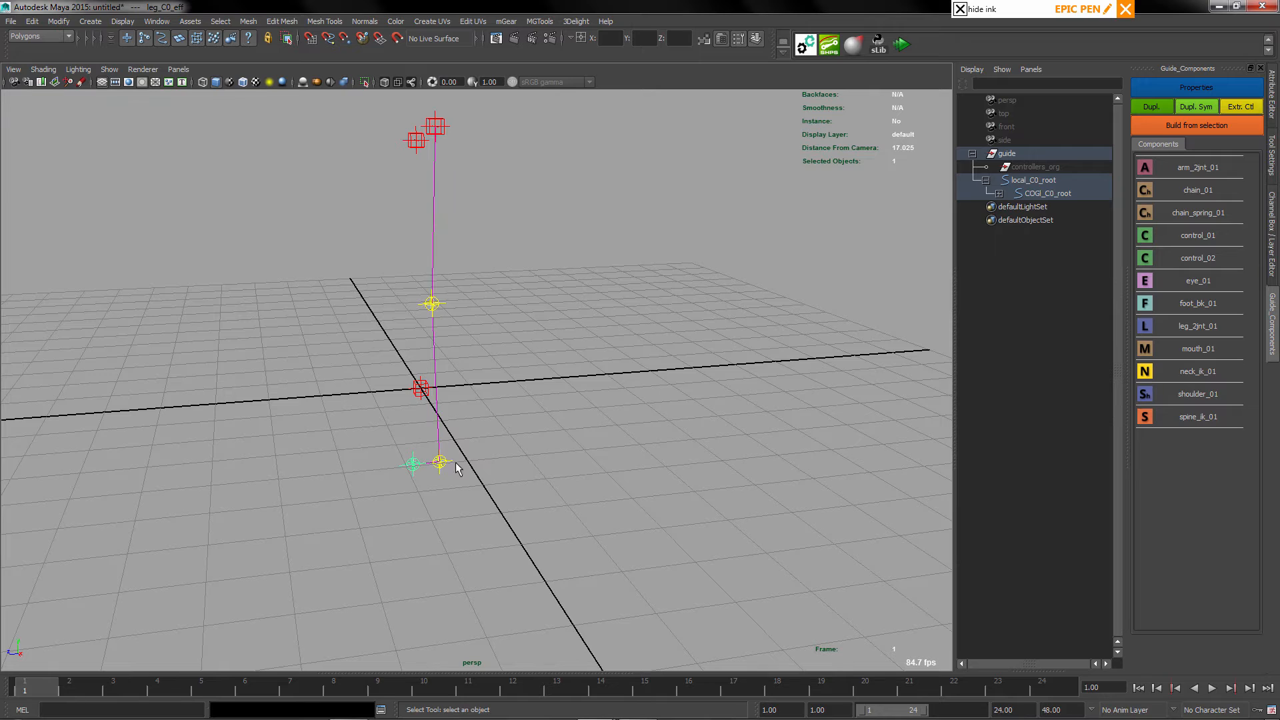
alt+drag(447, 484, 543, 503)
click(543, 502)
alt+drag(648, 435, 543, 437)
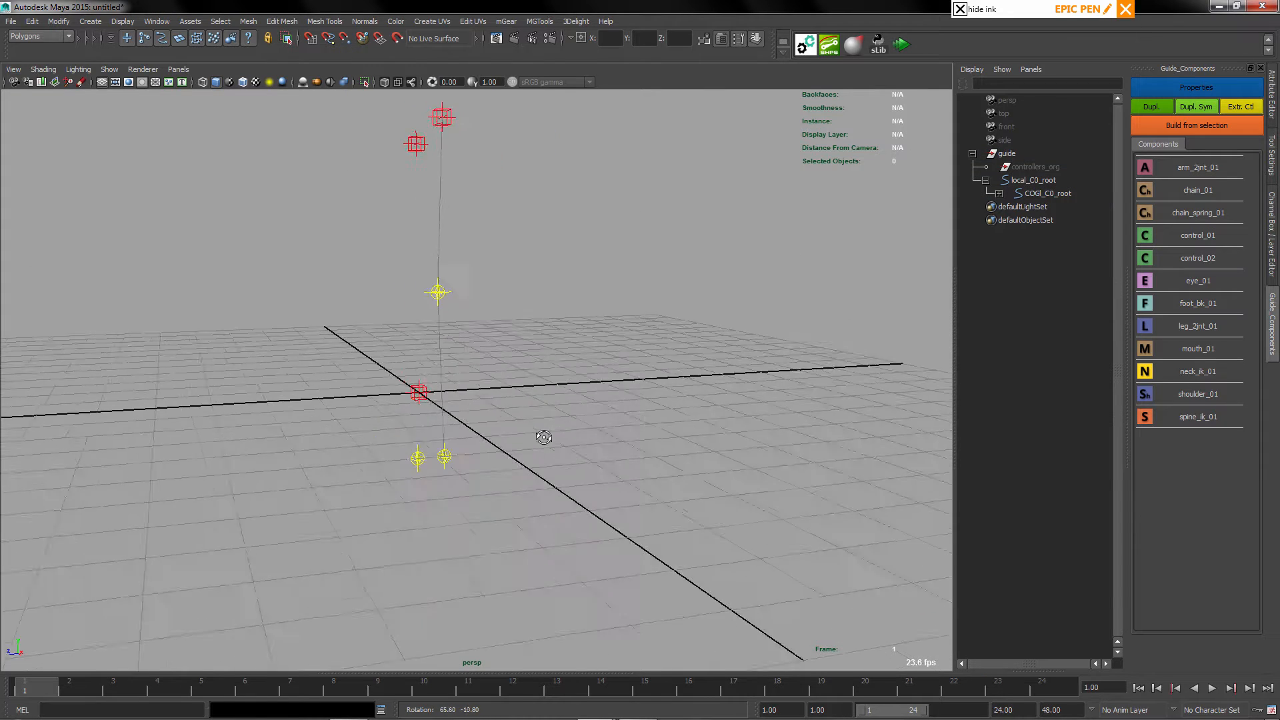
Examine the leg chain from several angles with the grid hidden, and show the grid again
click(101, 84)
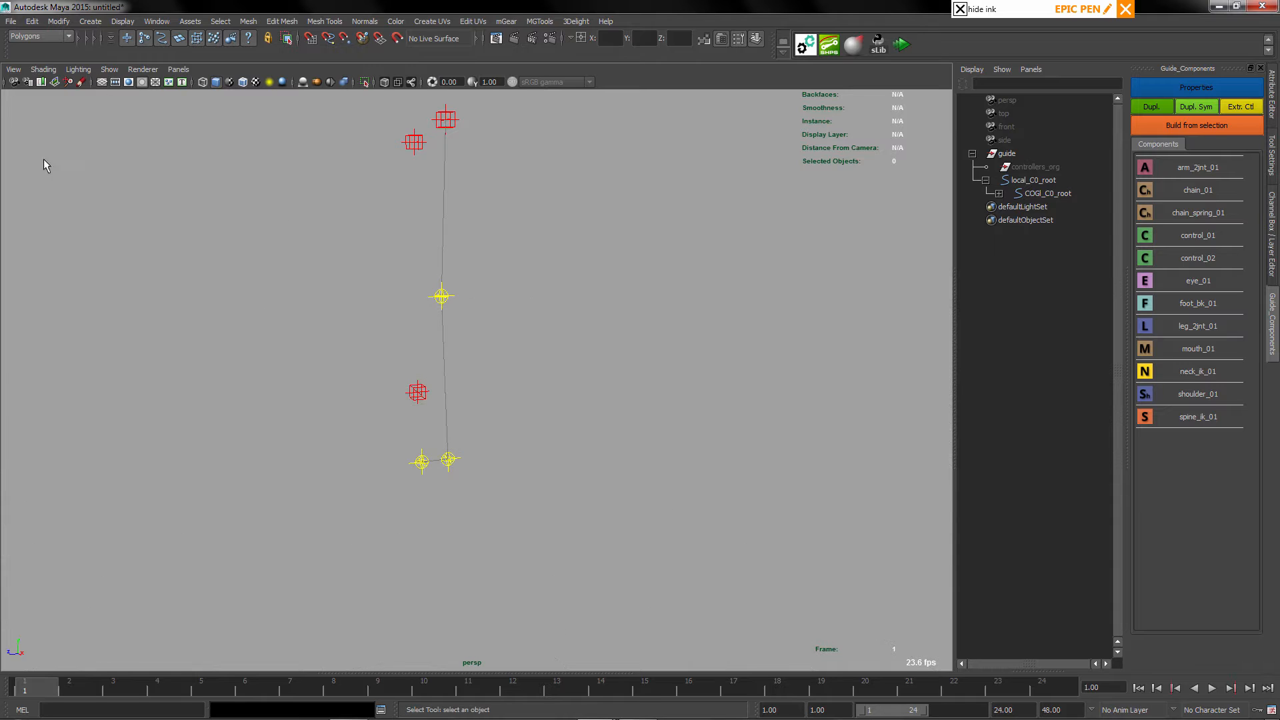
alt+drag(43, 159, 386, 409)
alt+drag(561, 309, 579, 467)
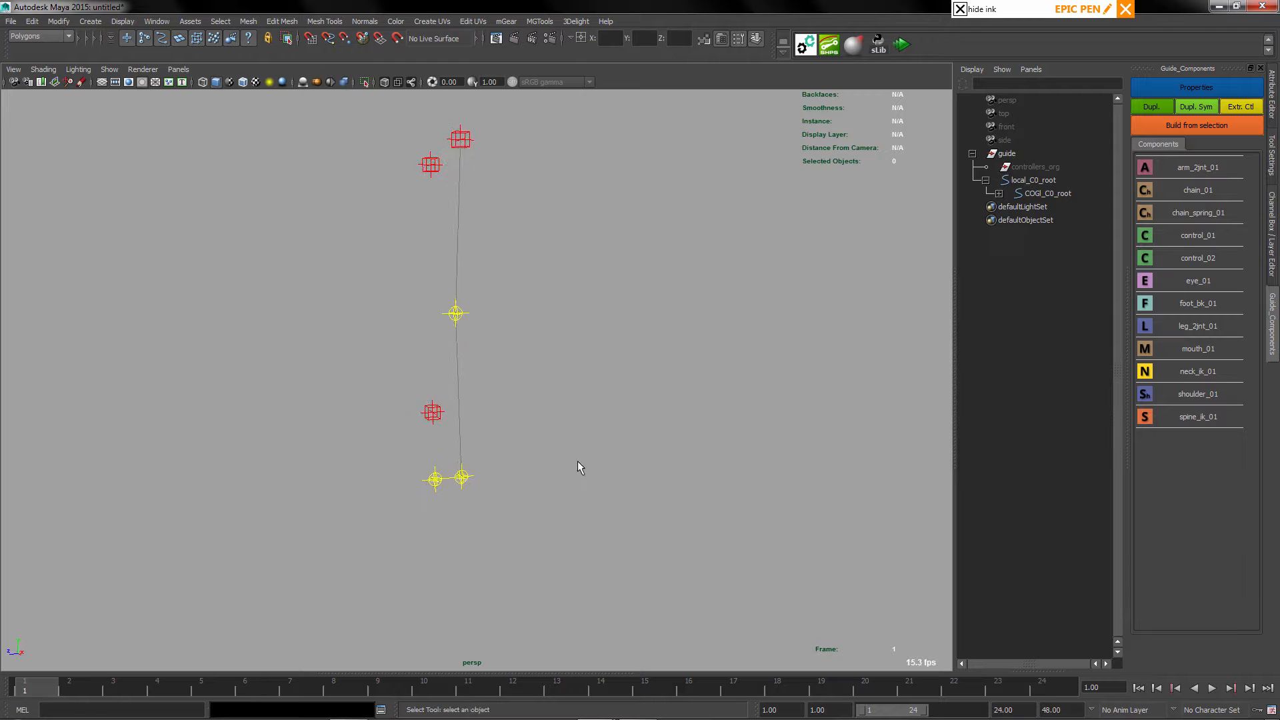
click(101, 82)
alt+drag(421, 295, 604, 468)
alt+drag(534, 492, 500, 346)
alt+middle_drag(537, 136, 524, 137)
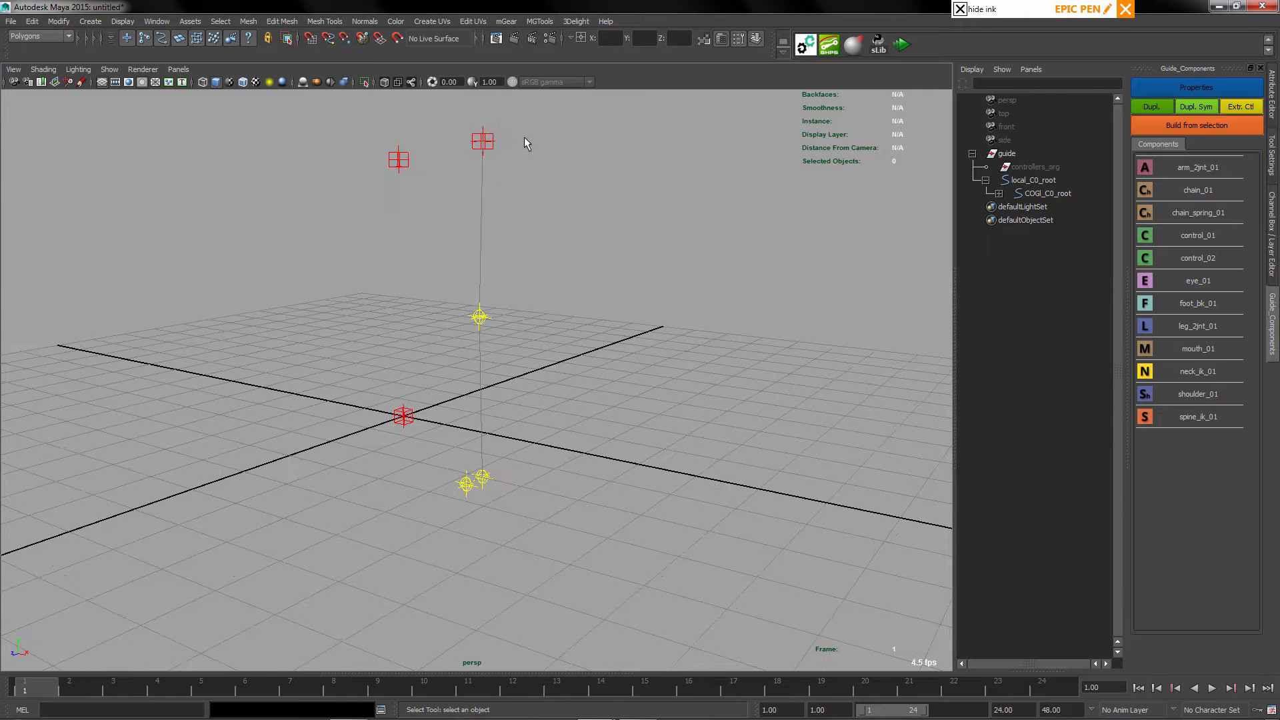
Rotate the knee guide about 29.5 degrees around its X axis to swing the lower leg backward
alt+drag(443, 419, 500, 437)
click(479, 331)
key(e)
key(ctrl+z)
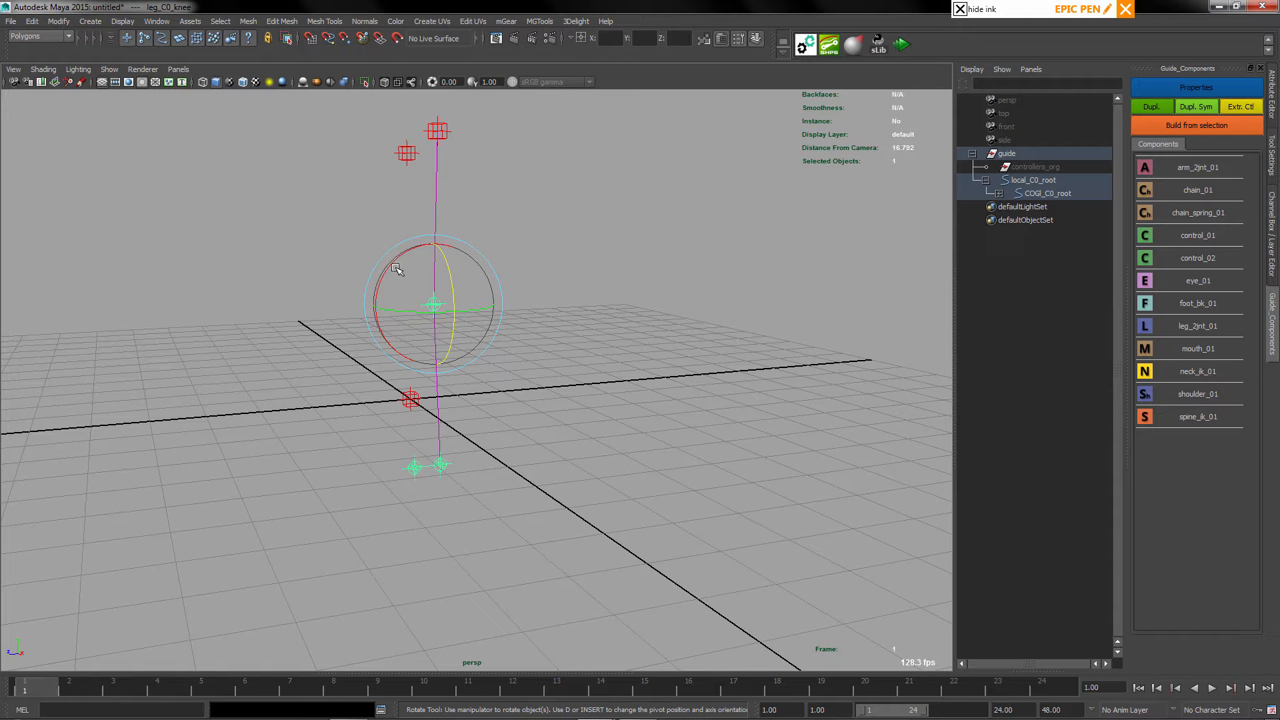
drag(395, 262, 386, 289)
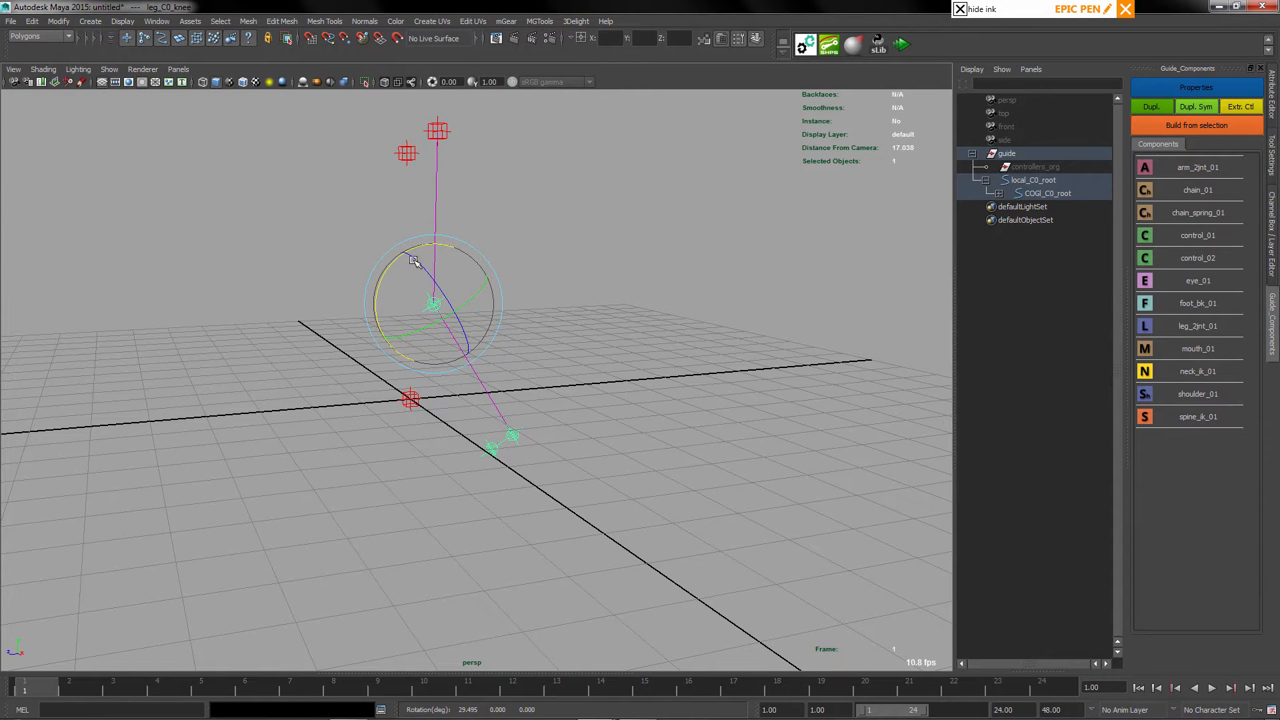
alt+drag(518, 396, 531, 418)
key(q)
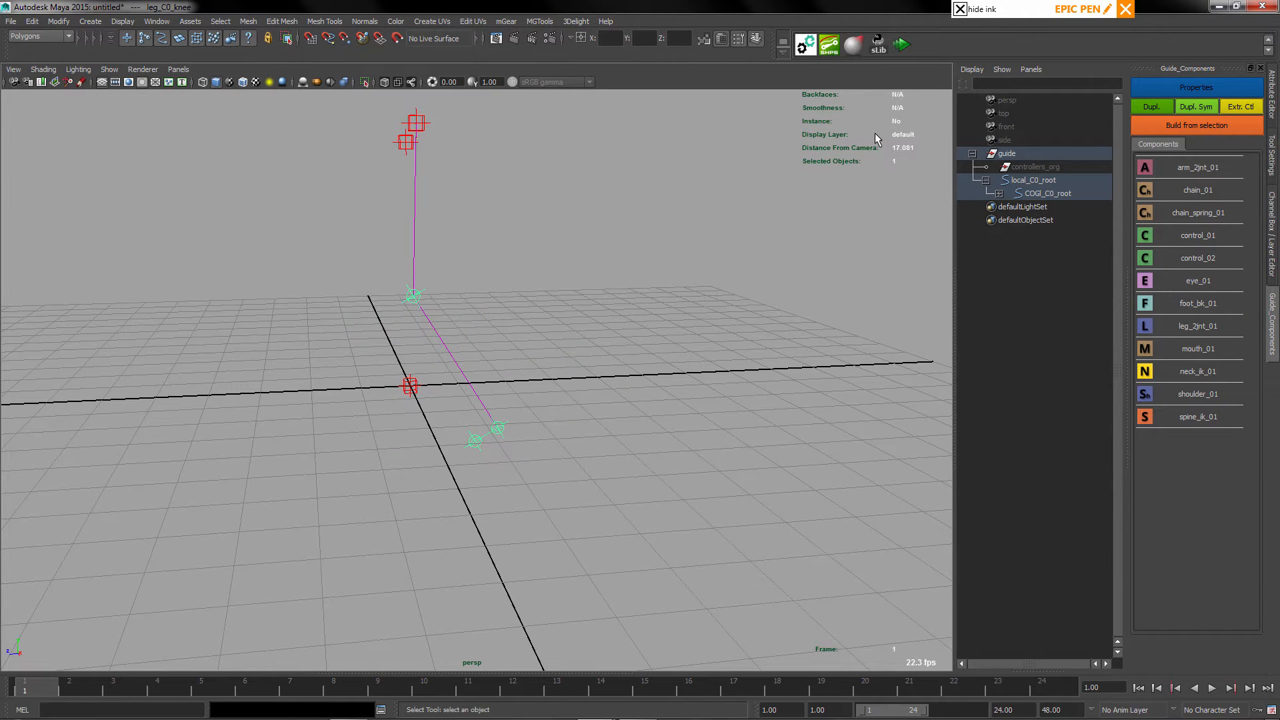
Show the Epic Pen ink, trace the leg chain in thick blue, and join the hip to the ankle with a thin red line
click(961, 9)
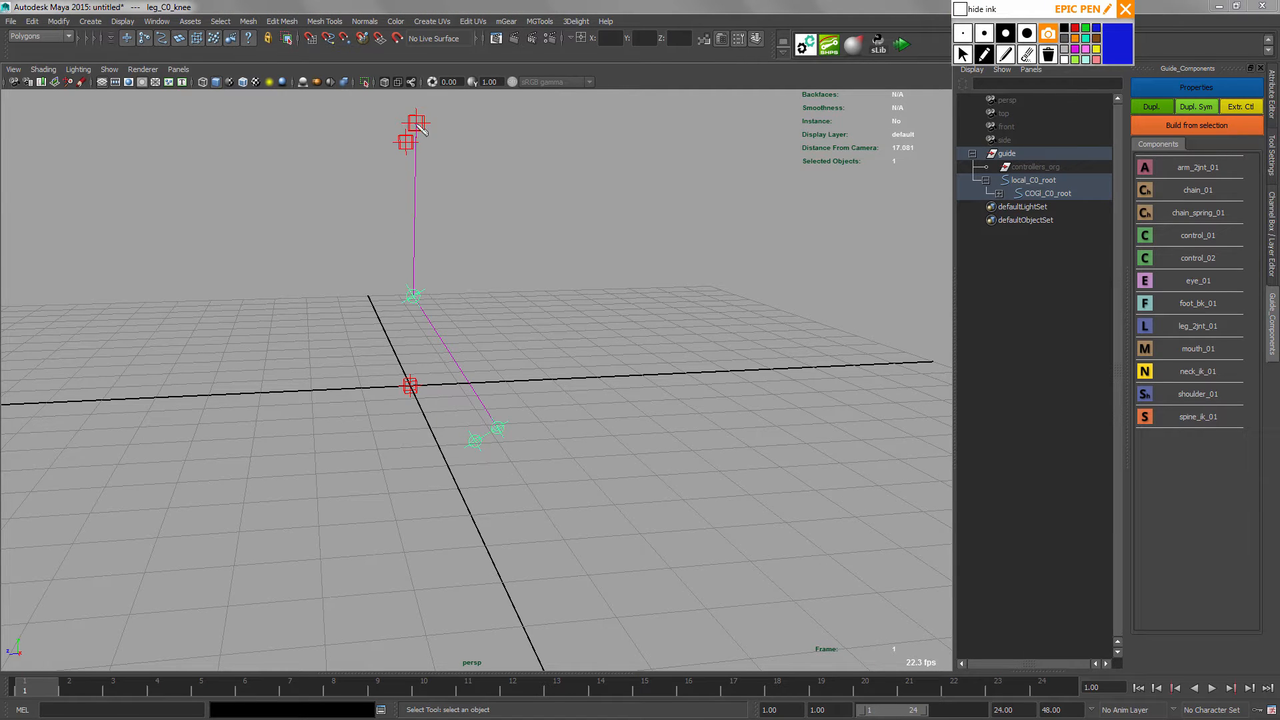
mouse_move(417, 121)
mouse_down()
mouse_move(404, 305)
mouse_move(503, 434)
mouse_up()
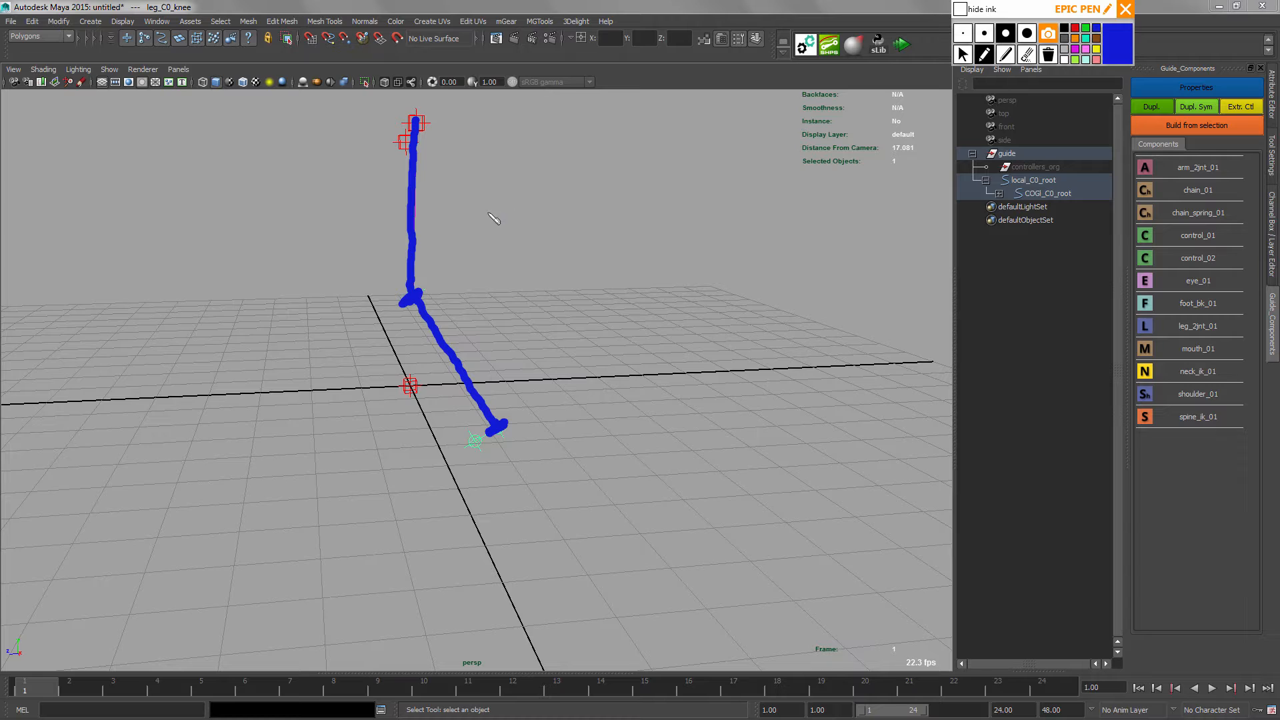
click(1074, 27)
click(963, 35)
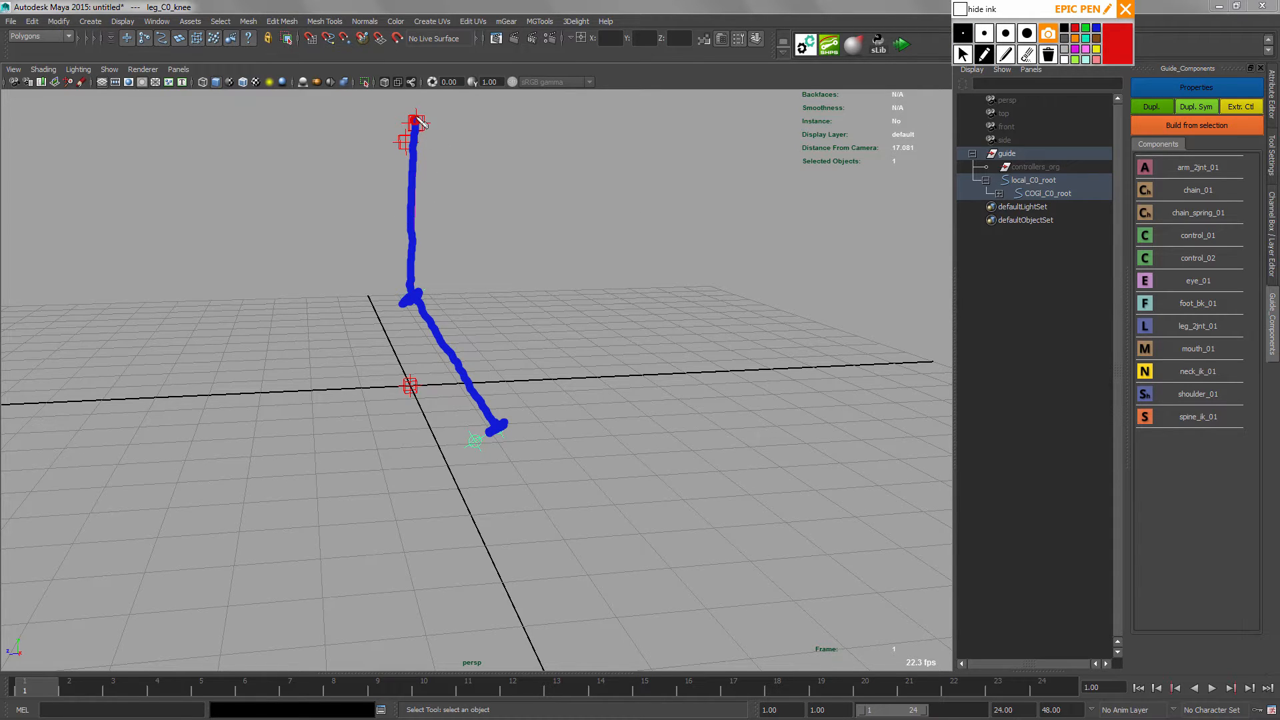
mouse_move(416, 120)
mouse_down()
mouse_move(460, 236)
mouse_move(487, 373)
mouse_up()
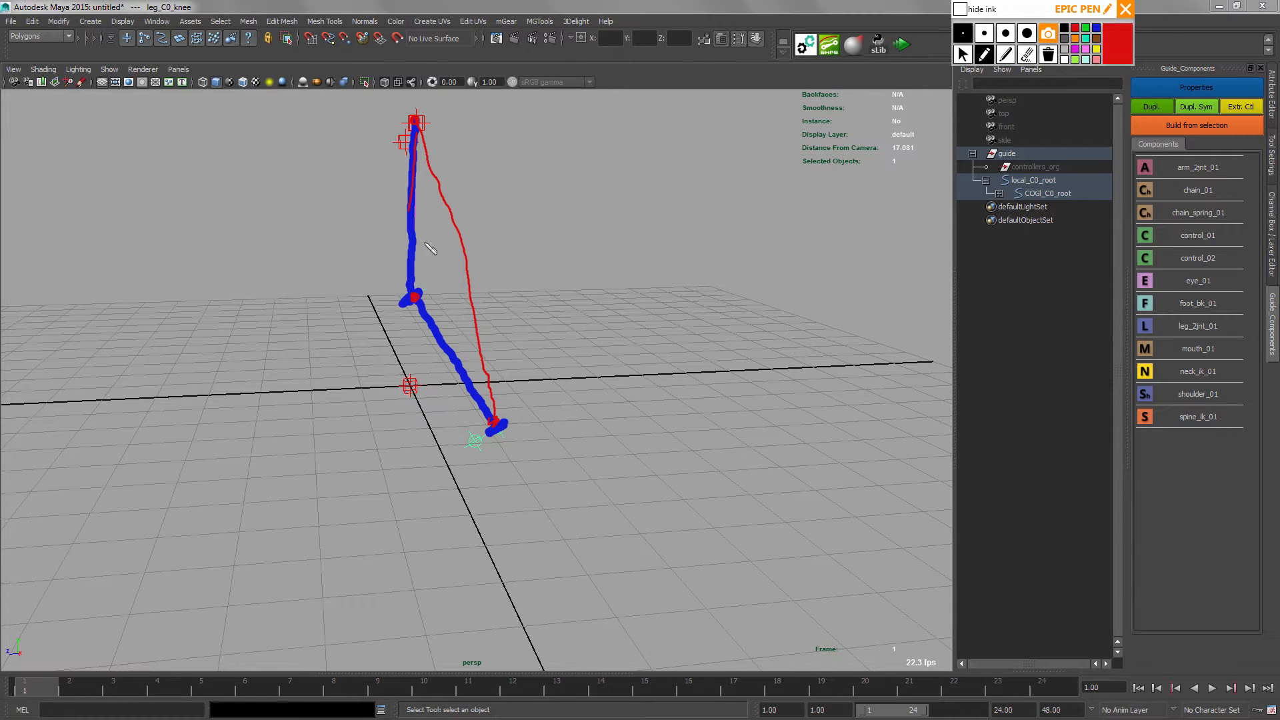
Hatch the area between hip, knee and ankle in red and sketch an arrow in front of the knee, before hiding the ink
drag(428, 180, 417, 246)
drag(437, 214, 425, 299)
drag(457, 249, 438, 321)
drag(460, 275, 445, 334)
mouse_move(467, 302)
mouse_down()
mouse_move(457, 353)
mouse_move(470, 368)
mouse_up()
drag(477, 356, 475, 392)
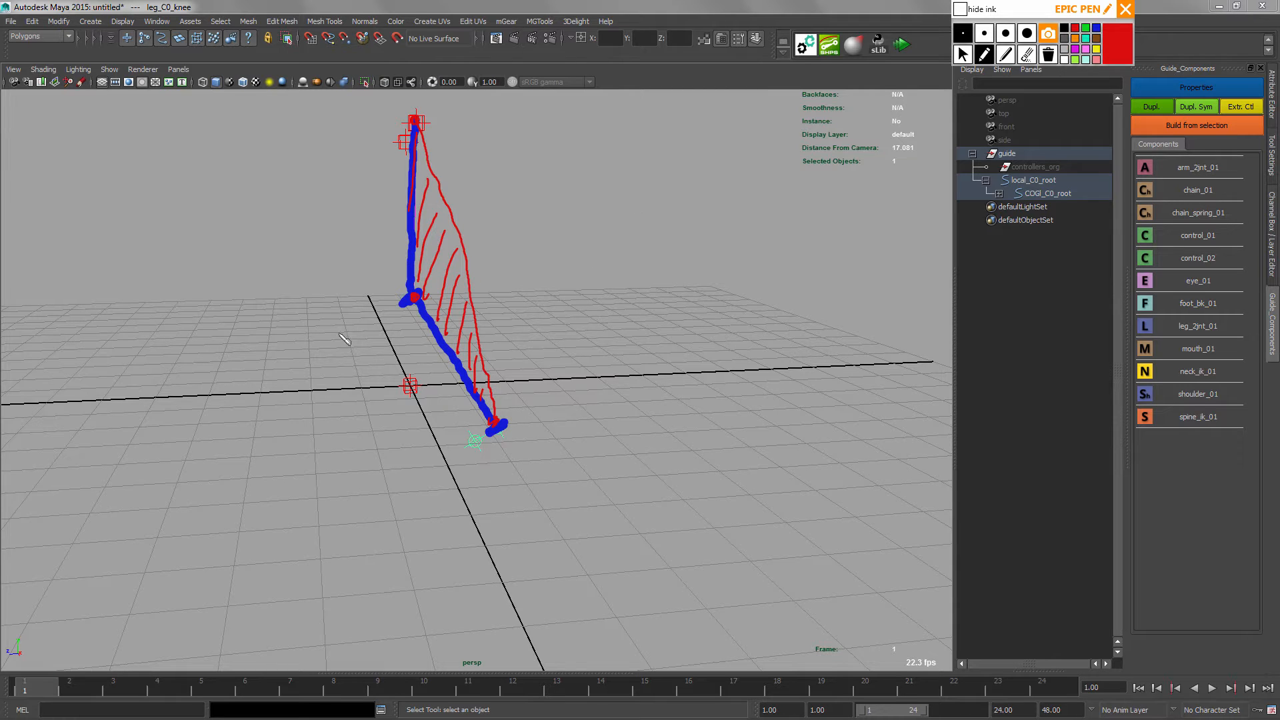
mouse_move(376, 319)
mouse_down()
mouse_move(315, 352)
mouse_move(348, 349)
mouse_up()
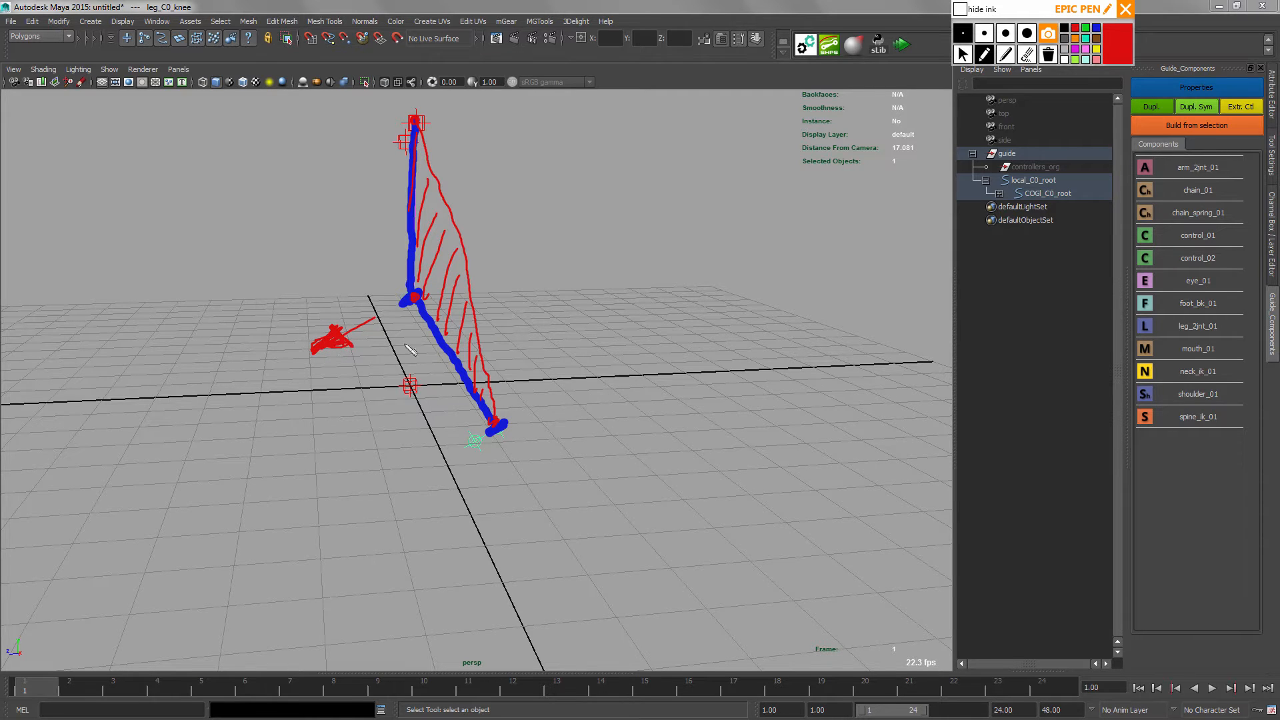
click(960, 8)
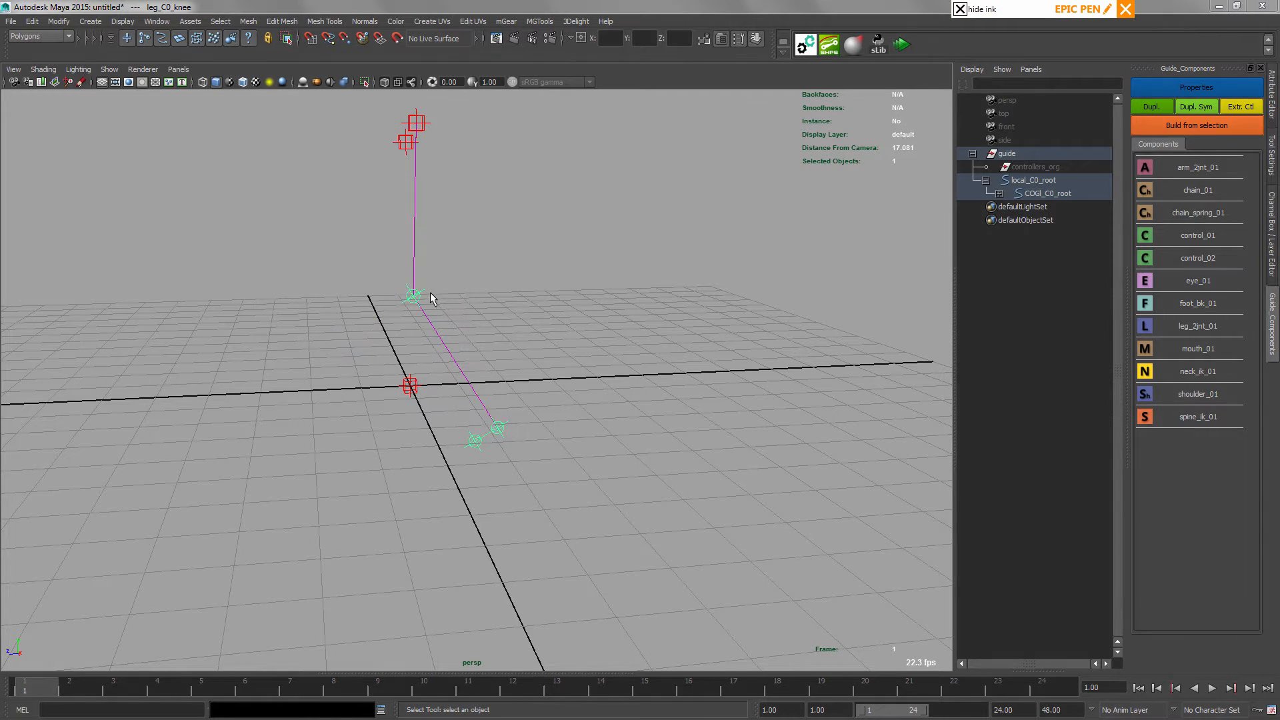
Move the leg's ankle guide sideways, inward under the hip, and reselect the knee guide
mouse_move(430, 292)
alt+mouse_down()
mouse_move(485, 278)
mouse_move(539, 288)
mouse_move(514, 285)
mouse_move(561, 274)
alt+mouse_up()
key(w)
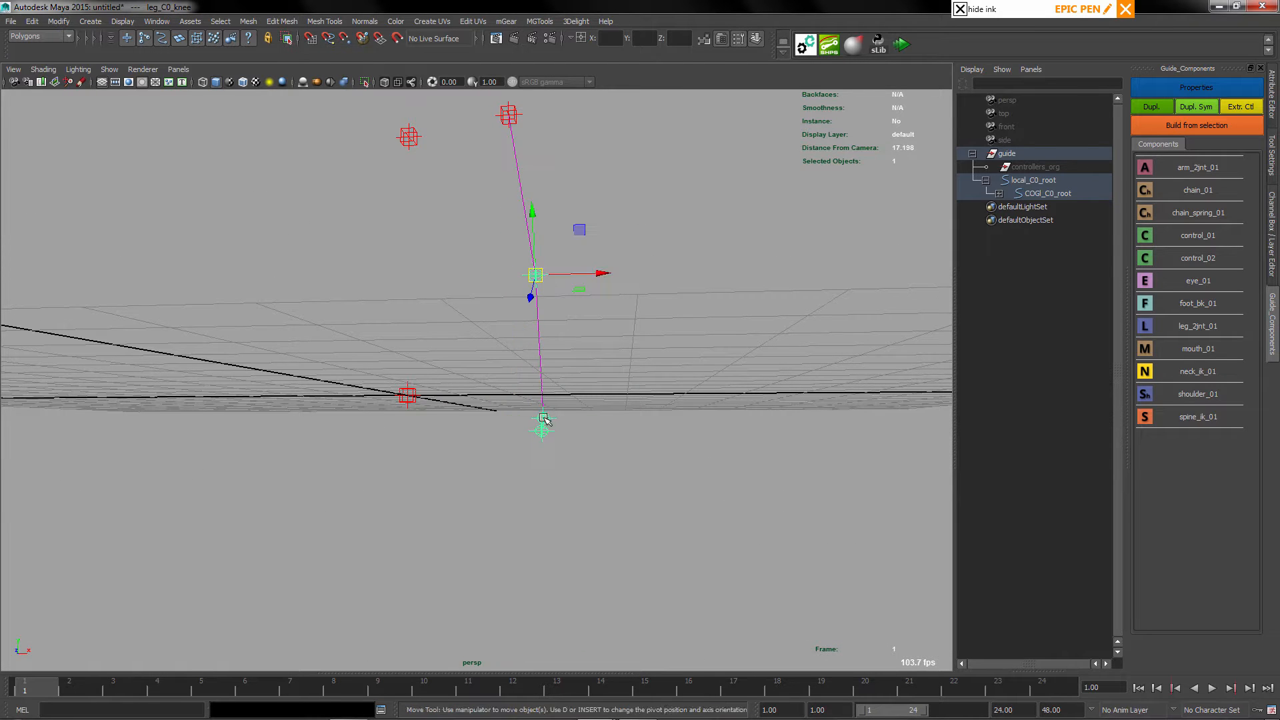
click(543, 420)
drag(540, 421, 521, 186)
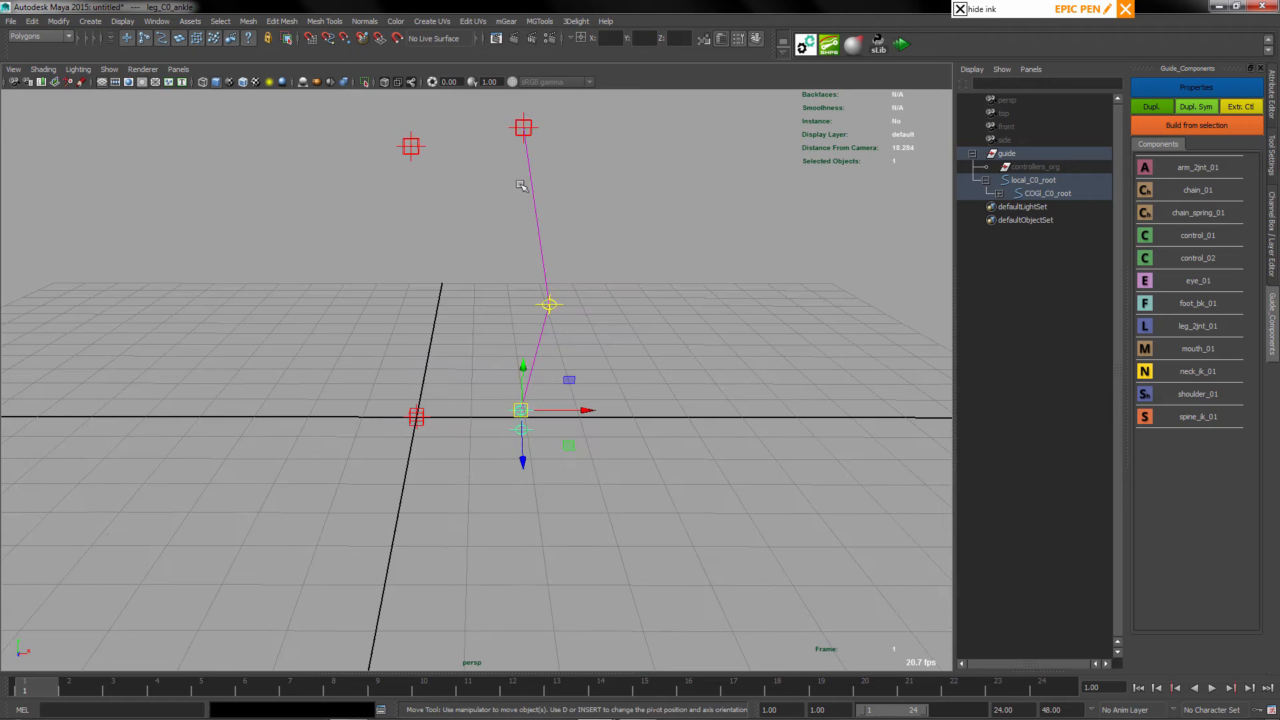
alt+drag(549, 301, 567, 348)
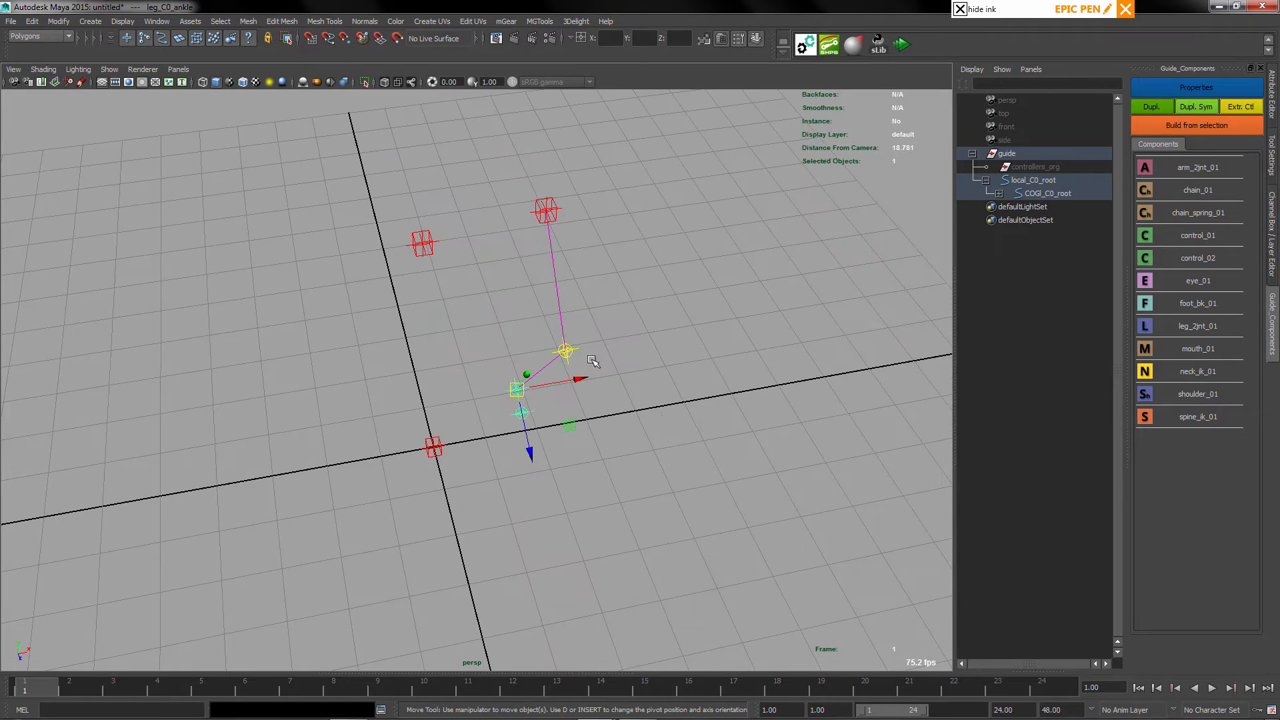
alt+drag(608, 397, 530, 359)
key(q)
click(484, 308)
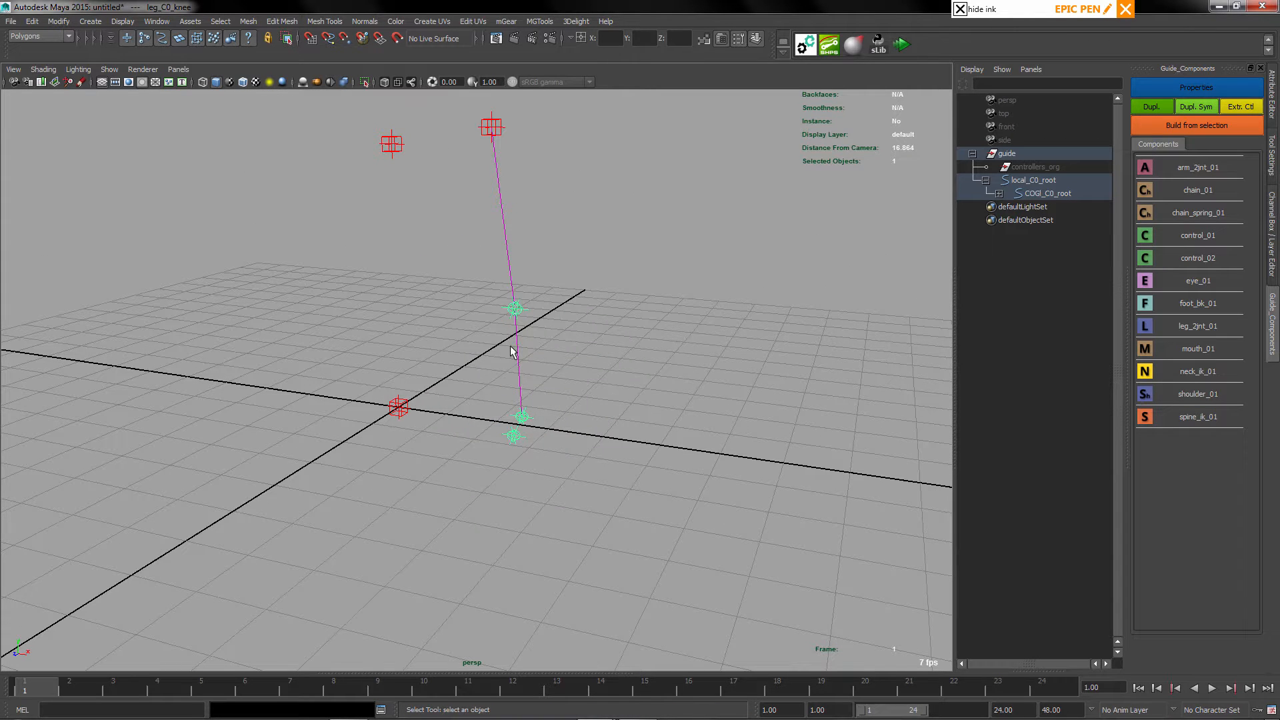
Select the leg's root guide beside COGI and build a test rig from that selection
alt+drag(578, 356, 801, 226)
alt+drag(459, 355, 481, 357)
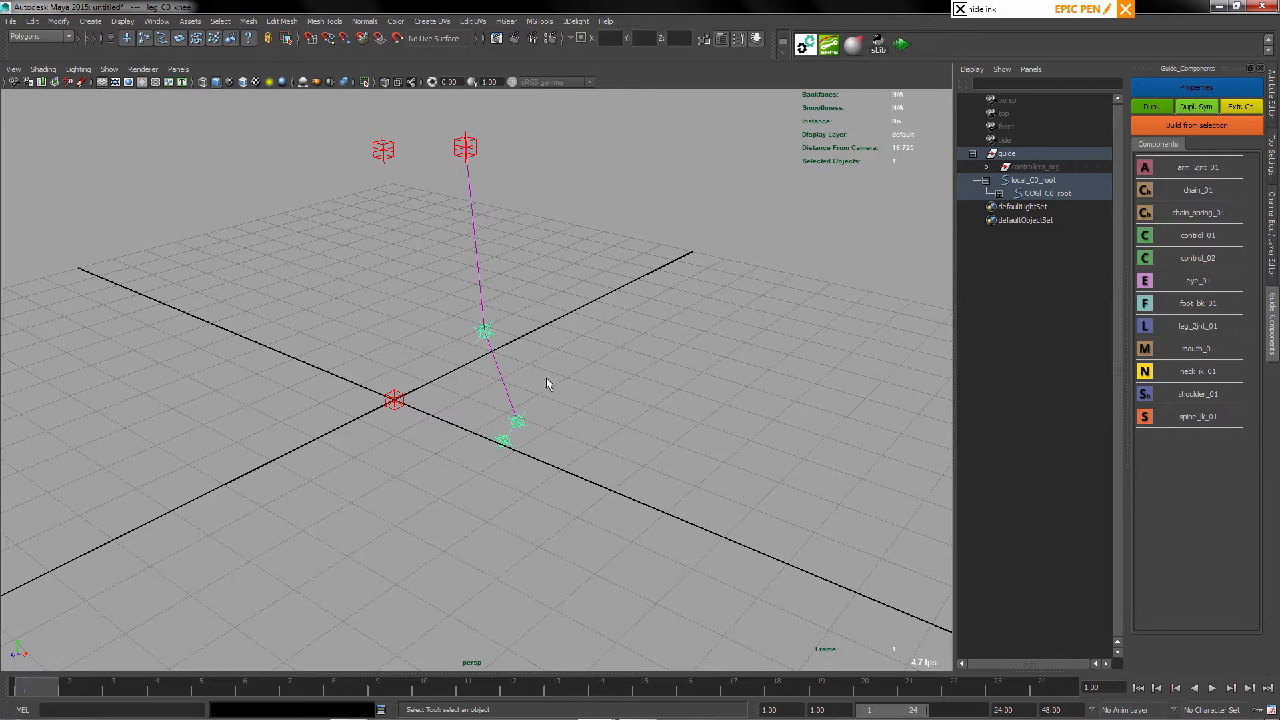
alt+drag(546, 384, 468, 226)
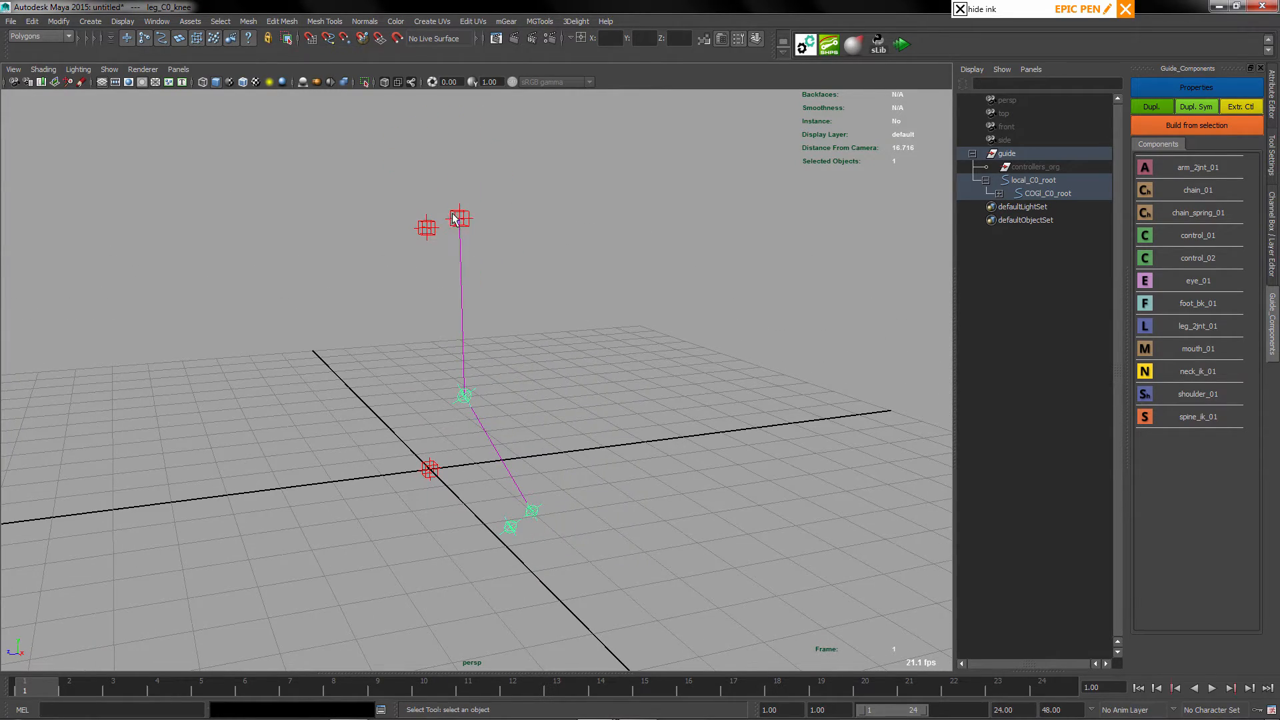
click(454, 217)
alt+drag(571, 306, 561, 318)
alt+middle_drag(518, 286, 521, 253)
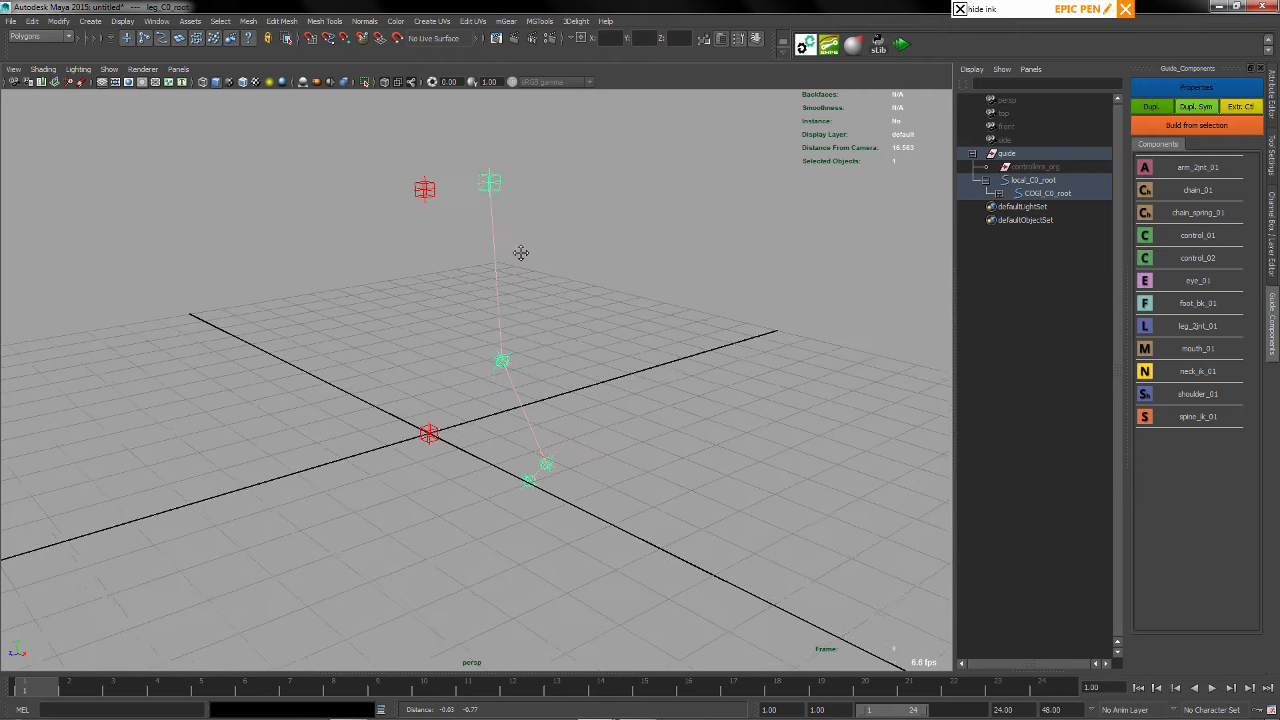
alt+drag(521, 252, 531, 255)
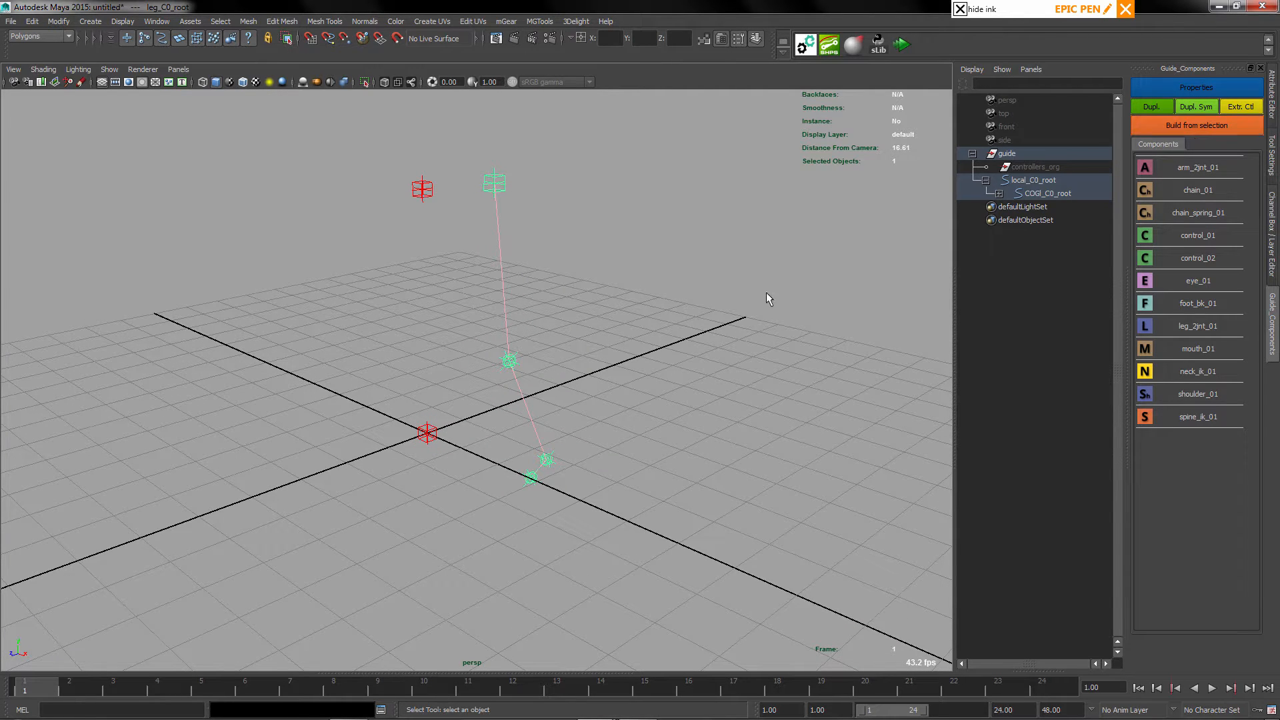
click(1007, 155)
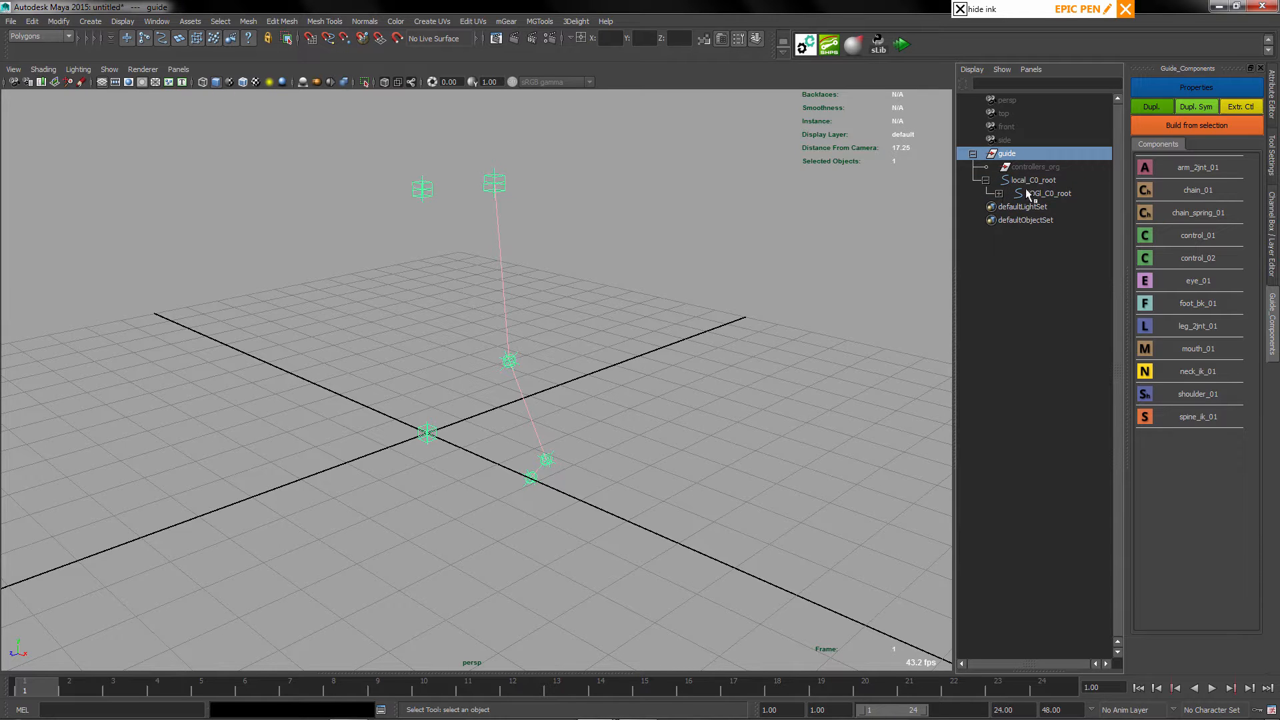
click(521, 181)
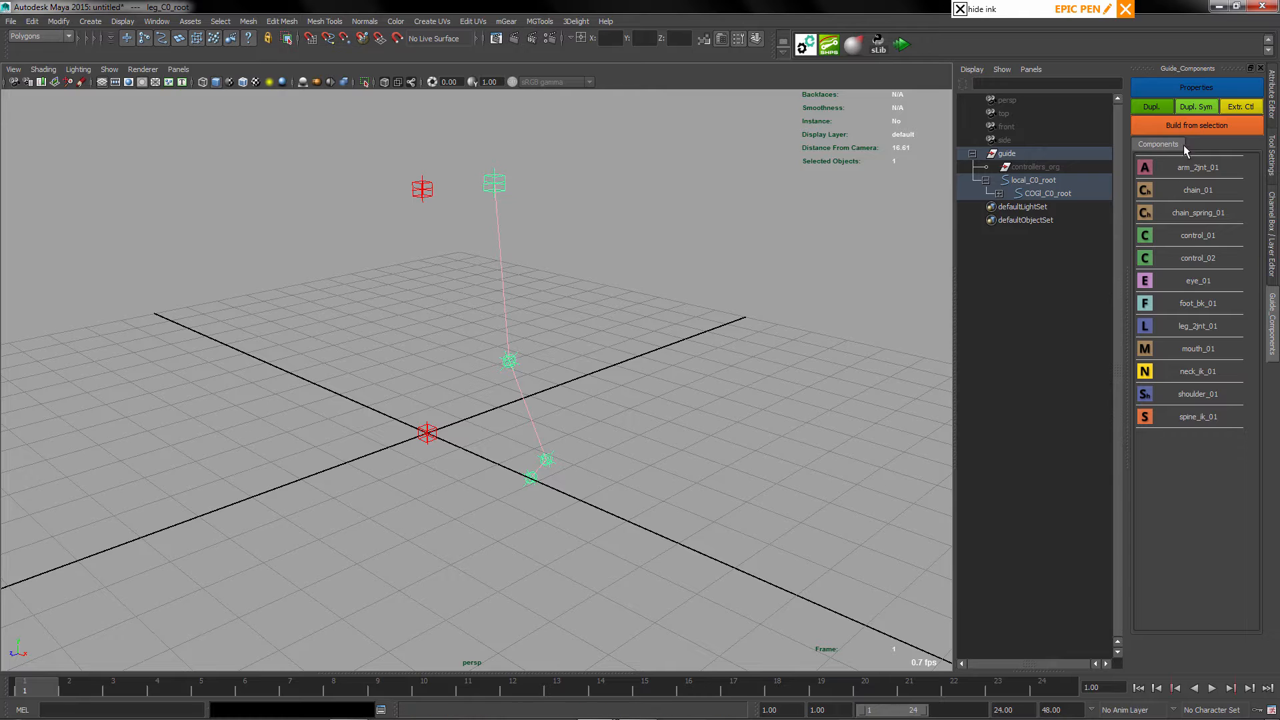
click(1183, 126)
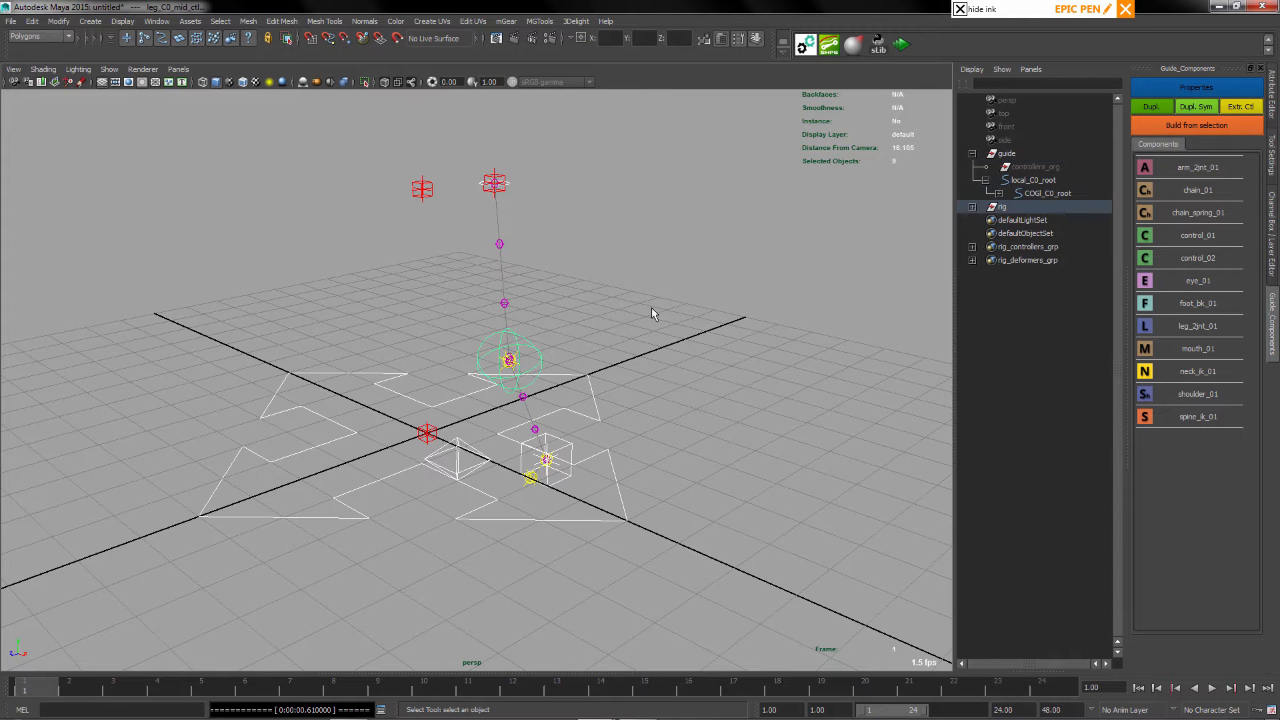
Move the built leg's IK control up from the ankle guide to test how the knee bends
alt+drag(651, 307, 603, 314)
click(538, 465)
key(w)
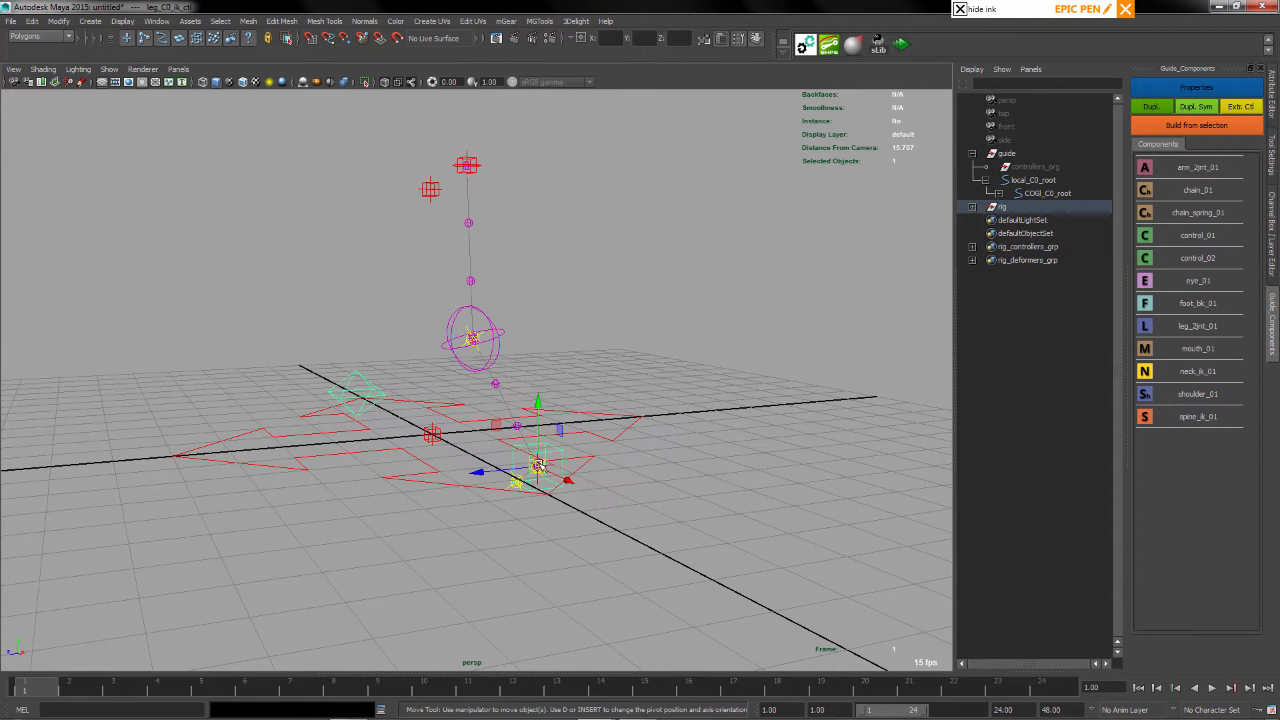
drag(523, 465, 494, 437)
alt+drag(493, 437, 526, 250)
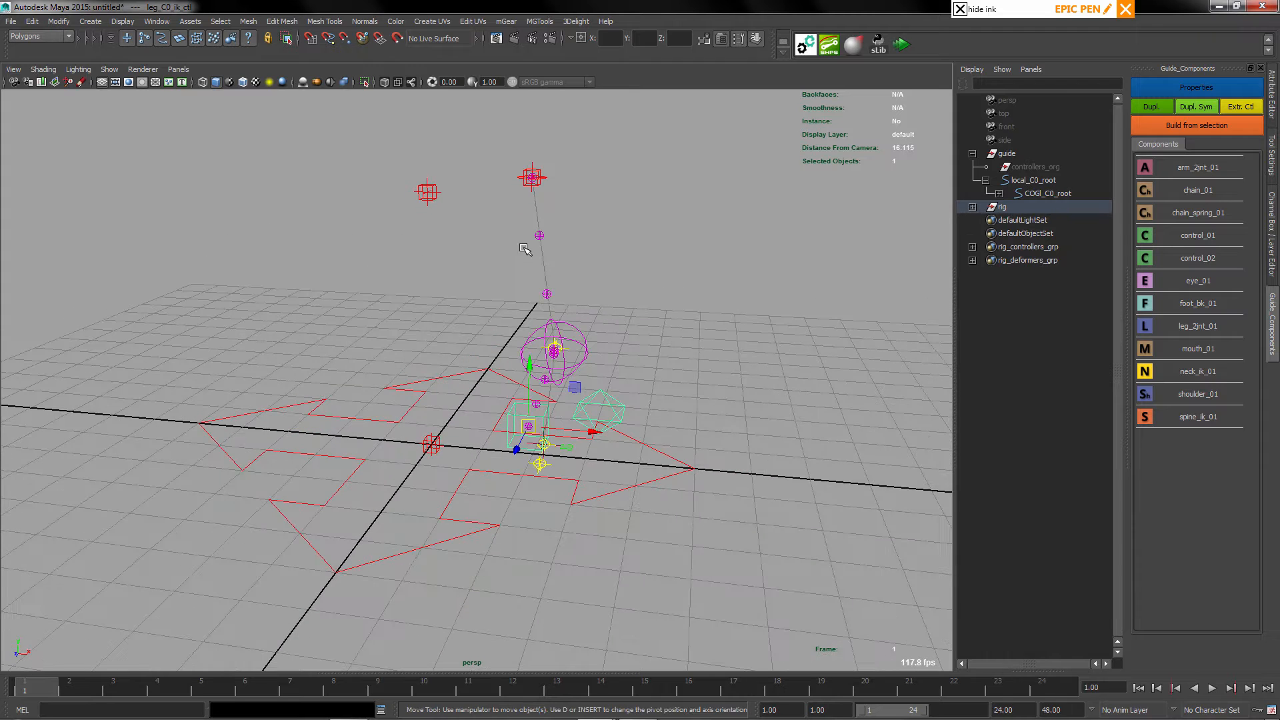
key(q)
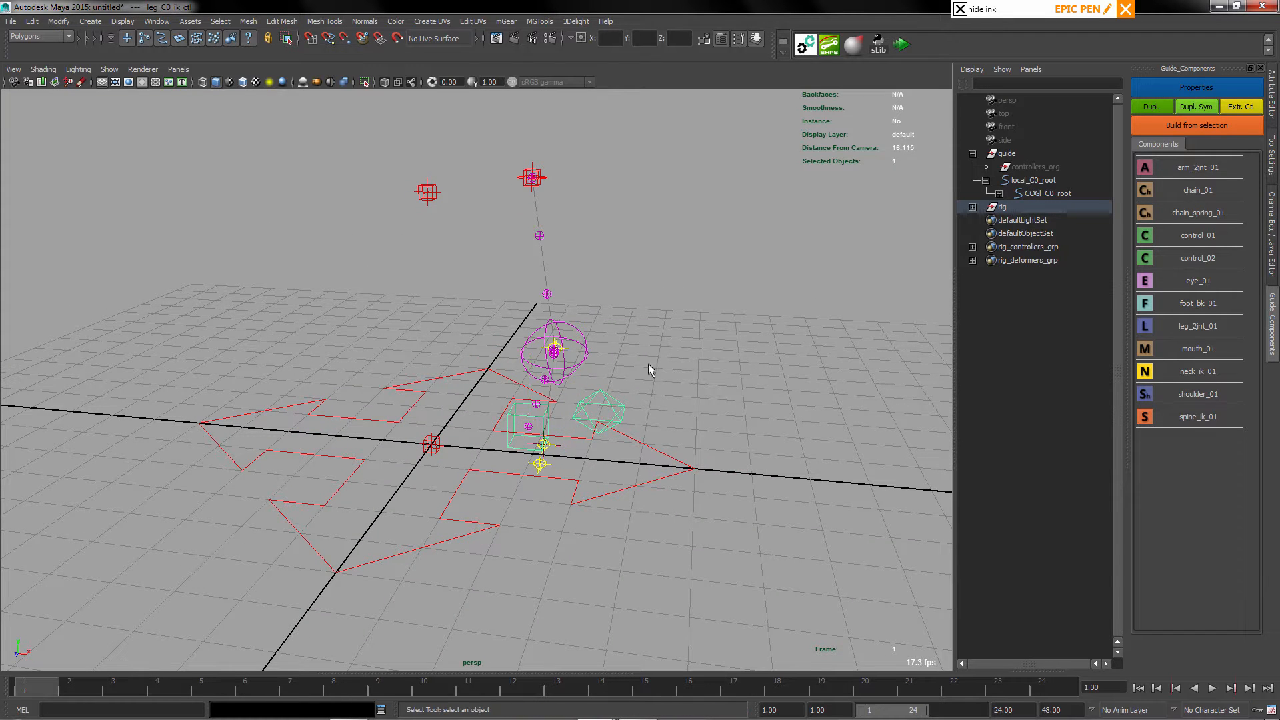
Delete the built rig group so only the guide remains
alt+drag(640, 346, 722, 282)
click(1001, 207)
key(Delete)
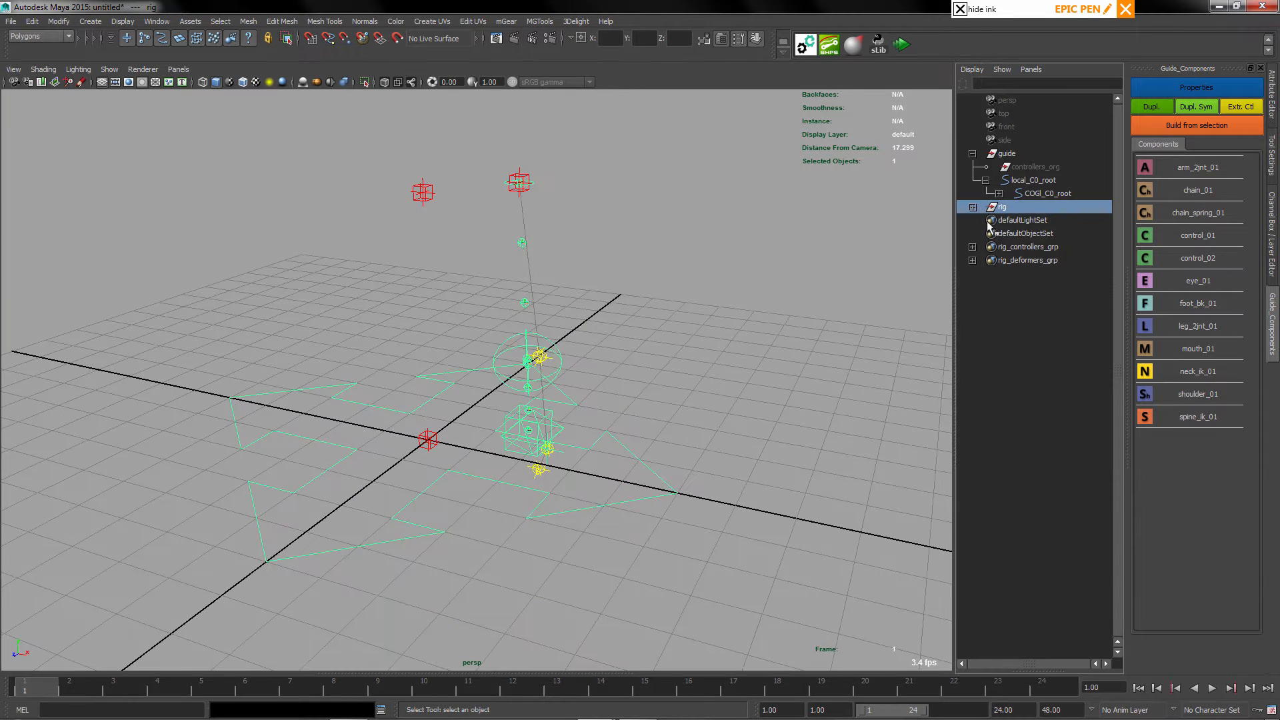
Realign the leg's knee guide straight below the hip guide and select the ankle guide
alt+drag(602, 362, 495, 218)
click(501, 332)
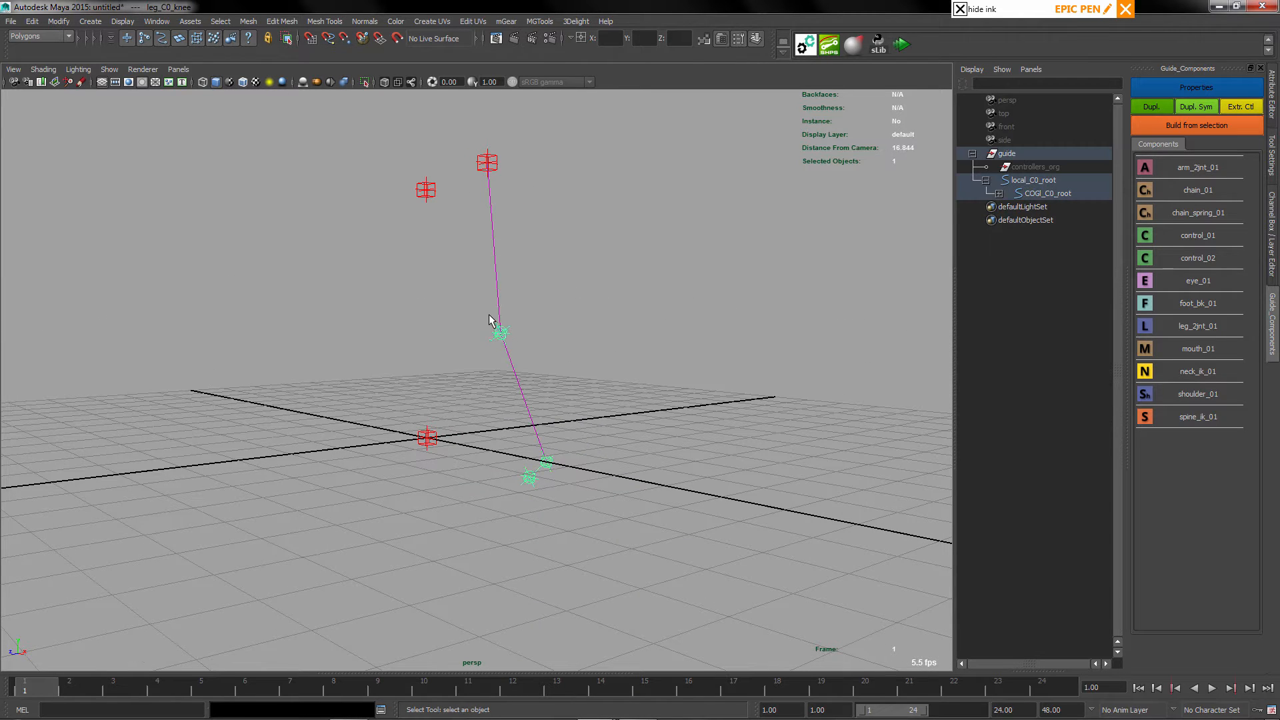
key(ctrl+shift+r)
key(w)
drag(488, 128, 540, 331)
click(513, 476)
key(z)
key(w)
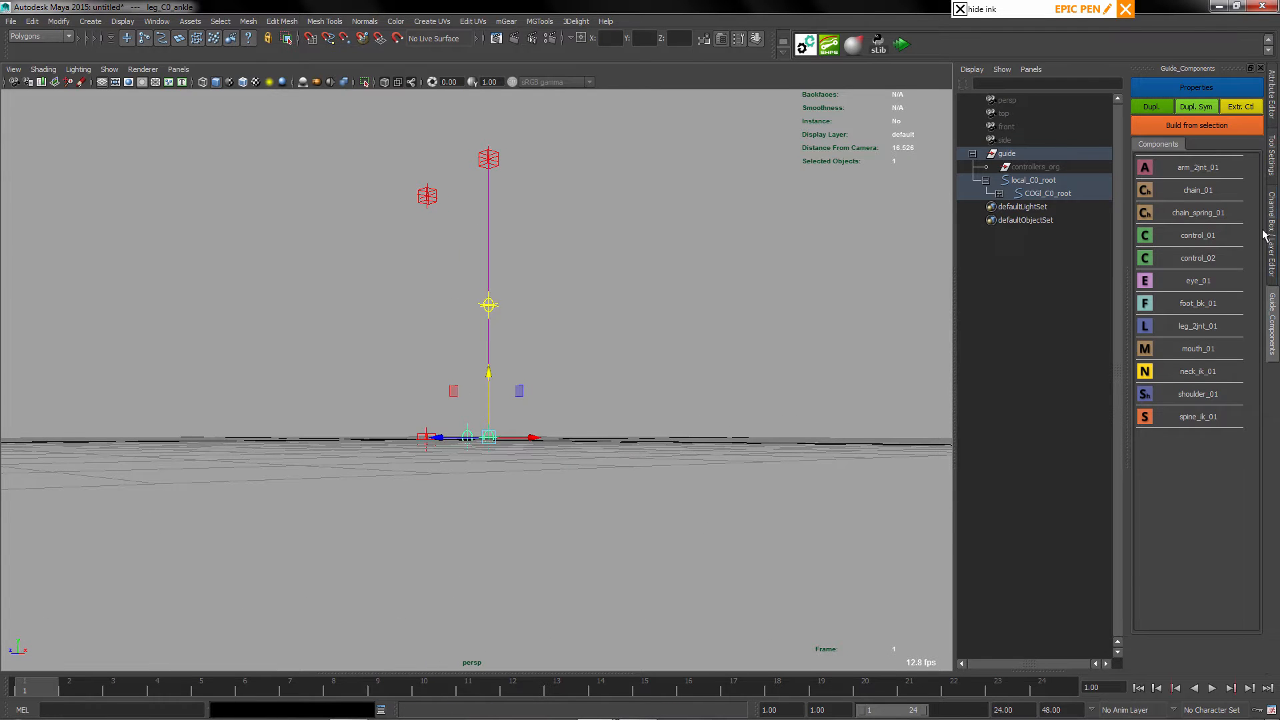
Set the ankle guide's translate and rotate values to 0 and its scale values to 1
click(1265, 234)
drag(1236, 124, 1233, 177)
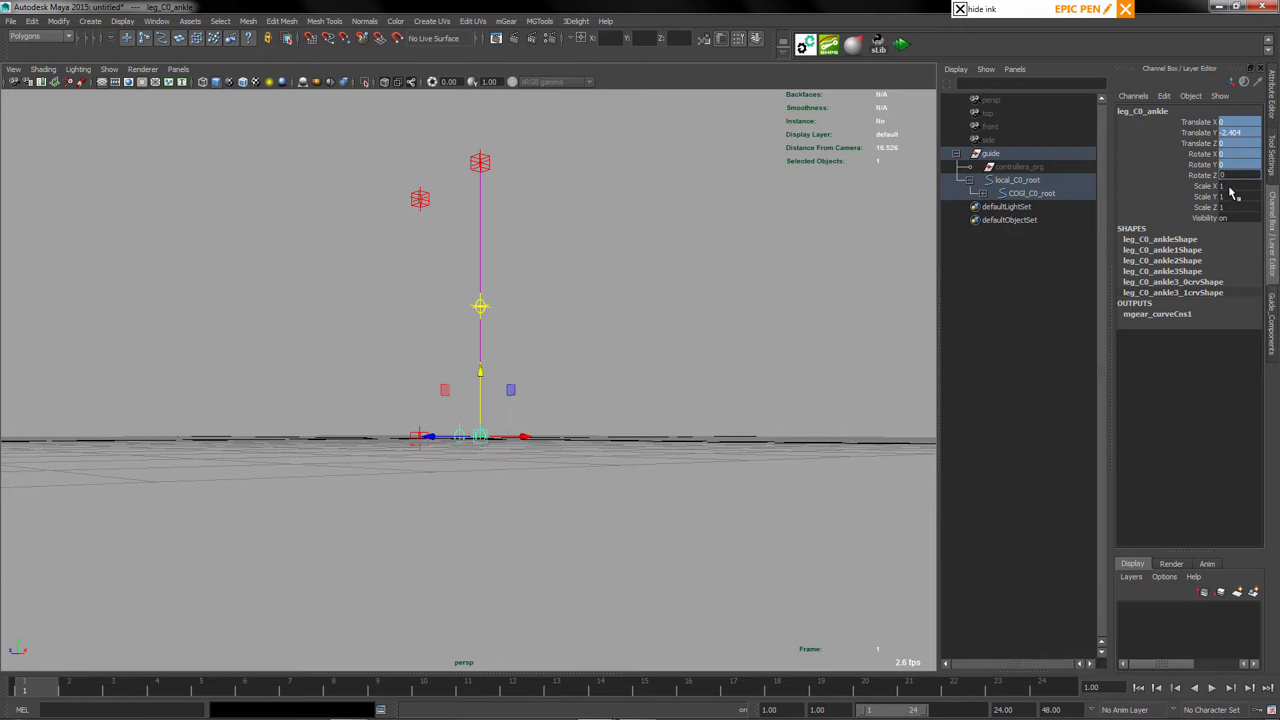
key(Return)
drag(1230, 189, 1227, 208)
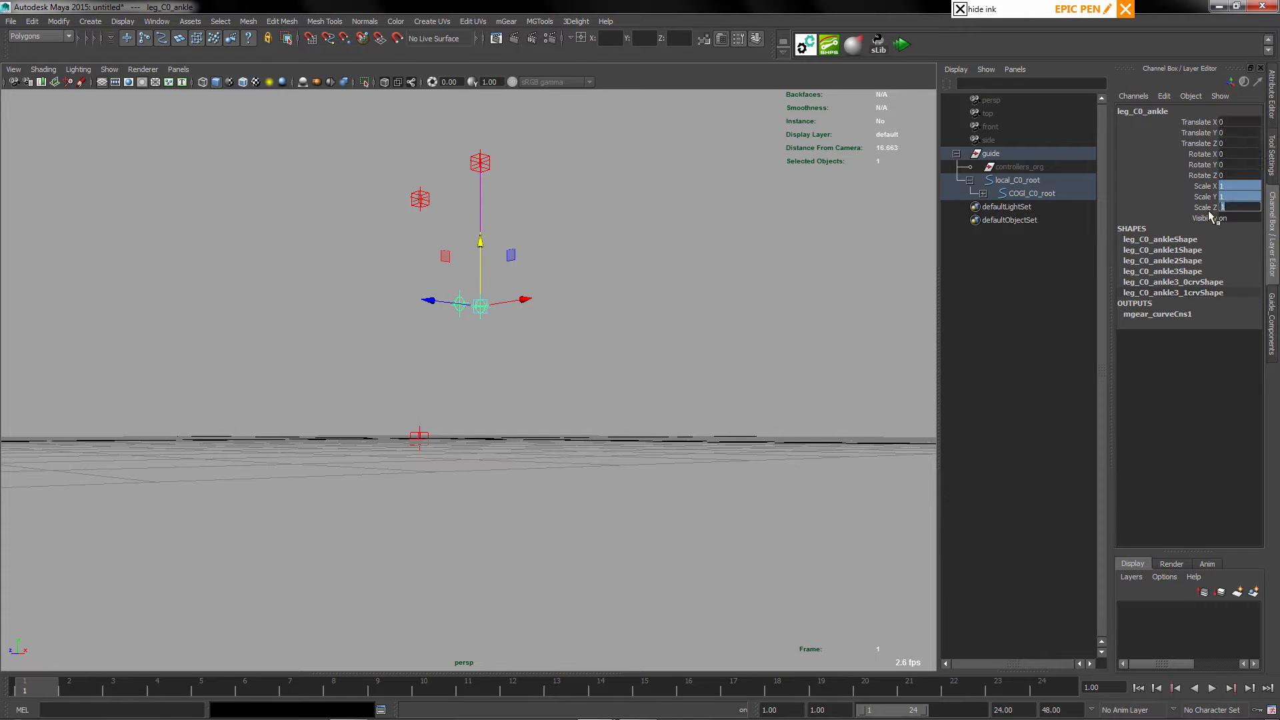
key(Return)
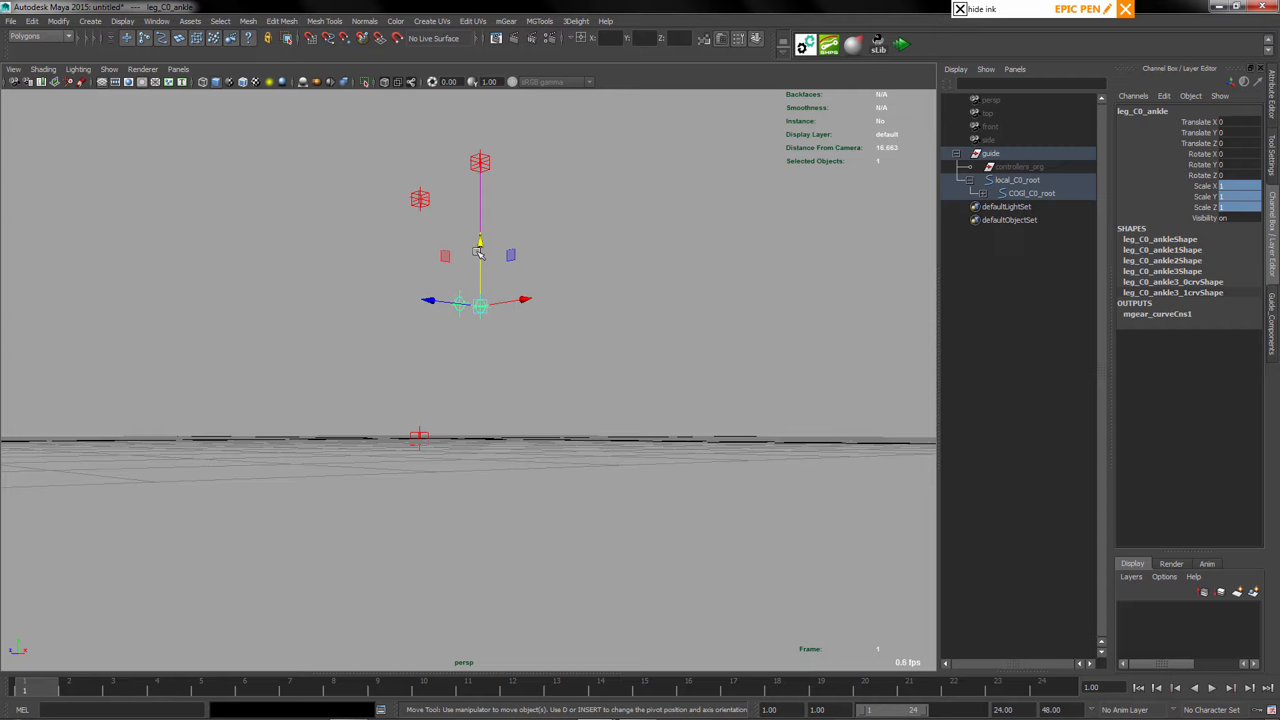
Lower the ankle guide straight down along Y to about -2.54 and deselect it
drag(478, 249, 483, 367)
alt+drag(551, 337, 513, 369)
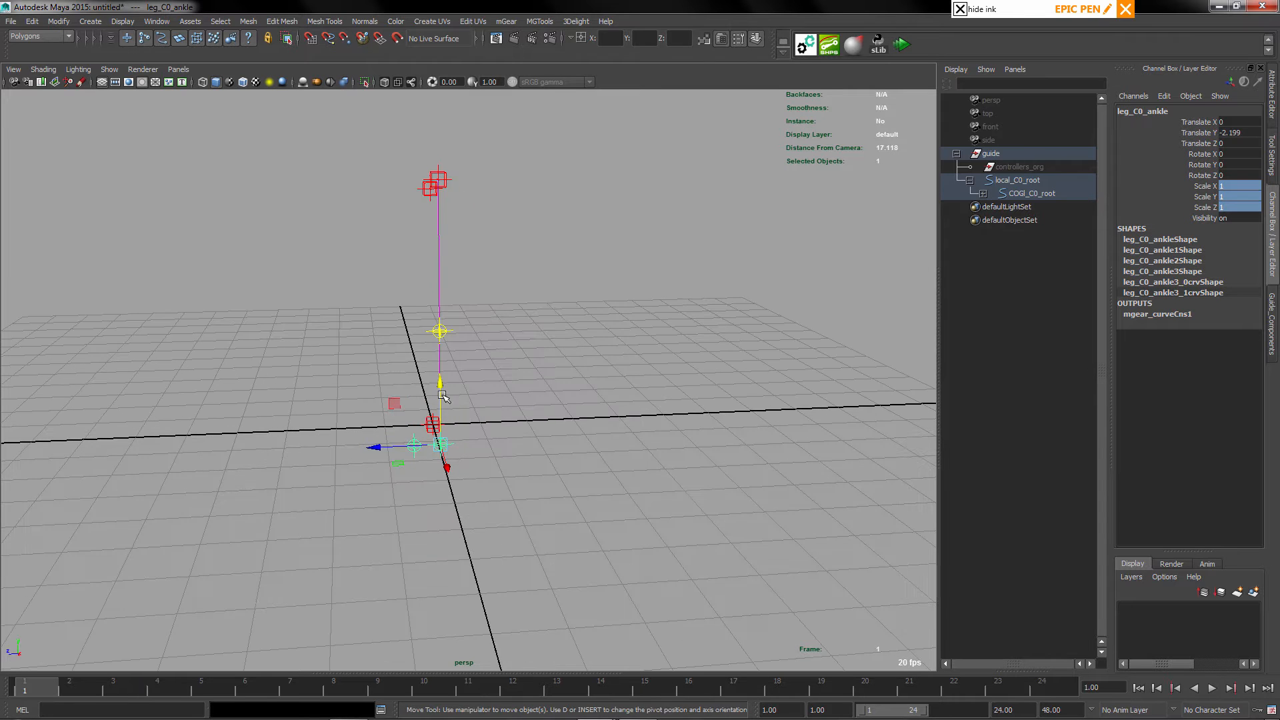
drag(443, 396, 443, 415)
key(q)
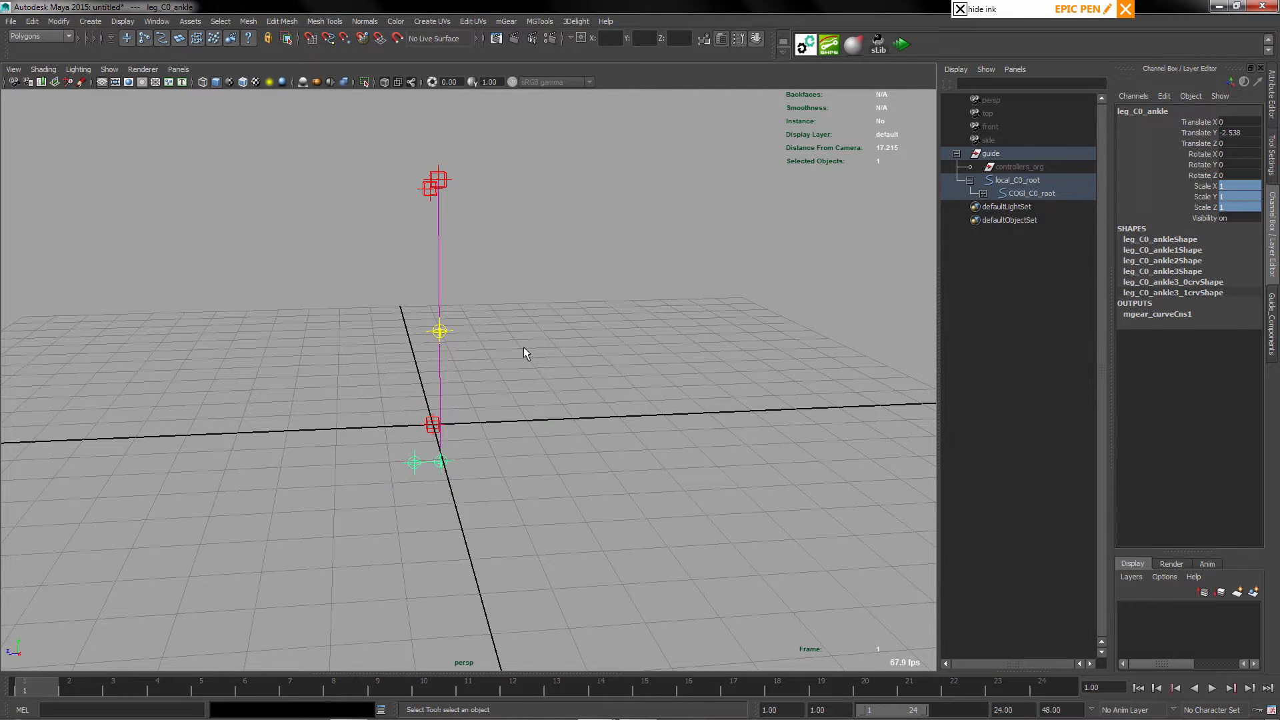
click(524, 353)
Try moving the leg's knee guide forward to about 0.16 in Z
alt+drag(438, 353, 478, 148)
click(506, 308)
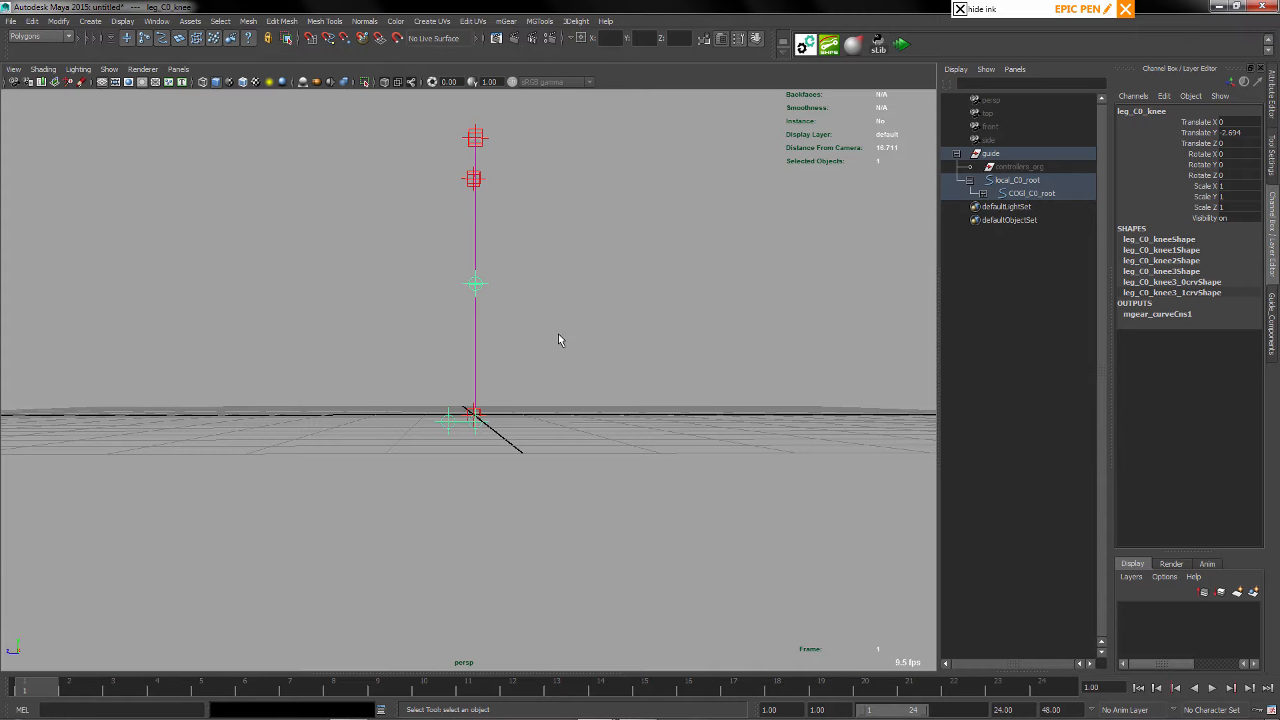
alt+drag(559, 335, 602, 388)
alt+drag(691, 317, 464, 312)
key(w)
alt+drag(572, 326, 553, 322)
click(470, 423)
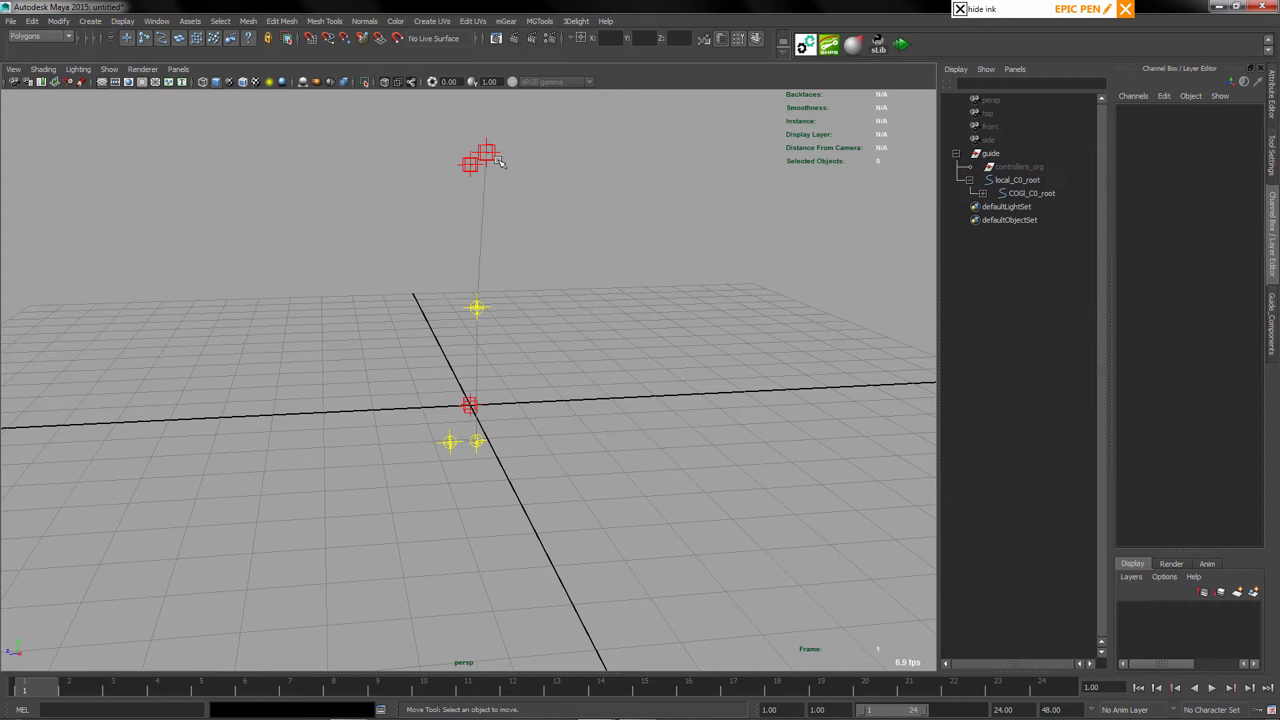
Try shifting the ankle guide along Z, and undo both the ankle and knee moves
key(q)
click(479, 446)
key(w)
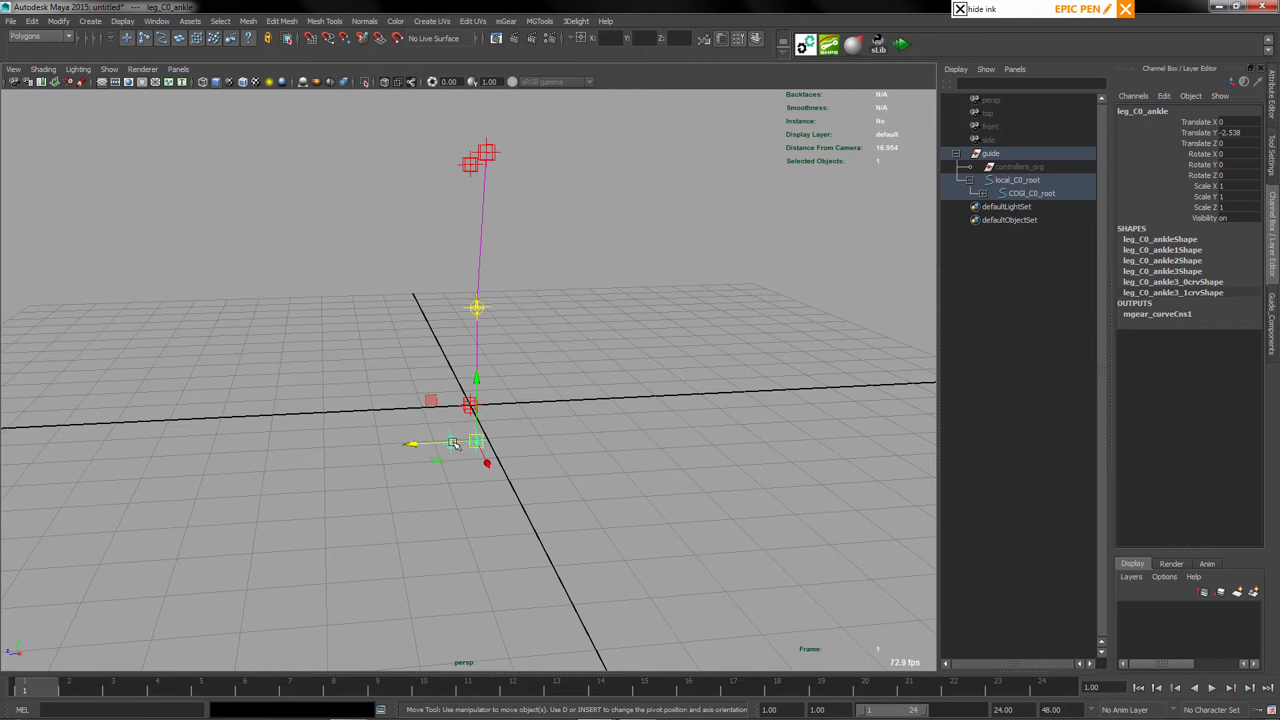
drag(449, 443, 459, 441)
key(ctrl+z)
key(ctrl+z)
key(ctrl+z)
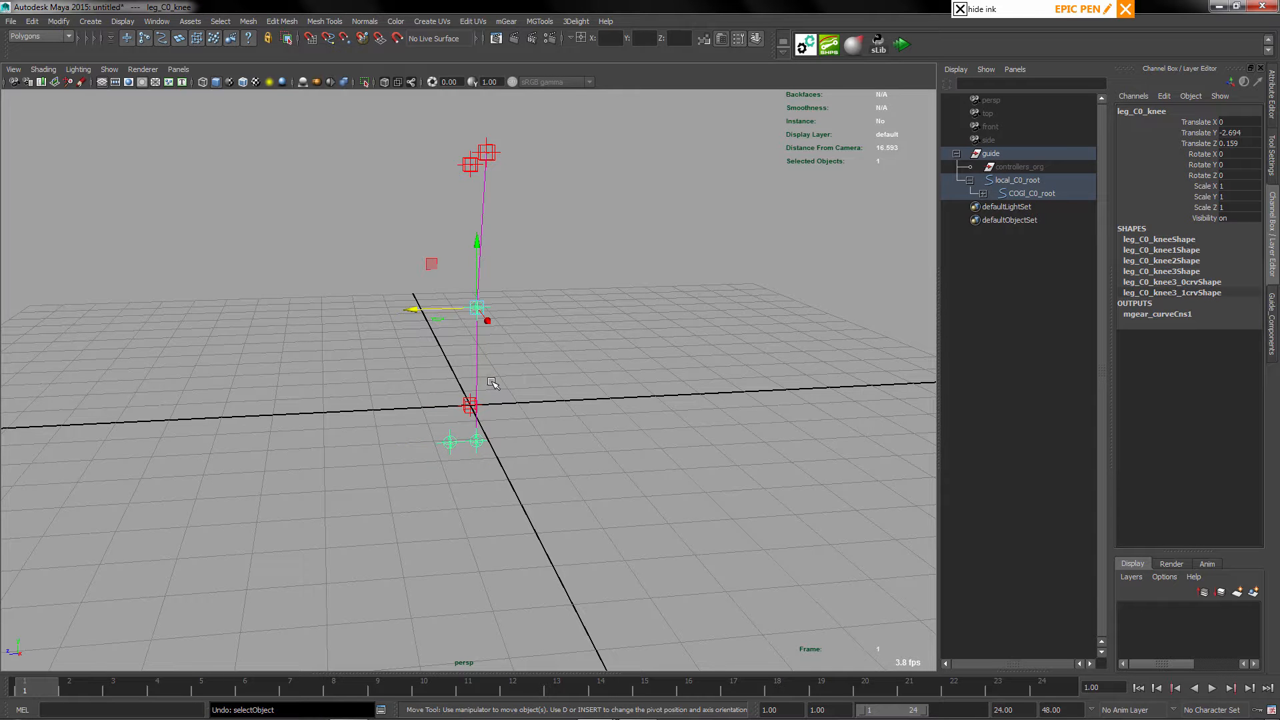
key(ctrl+z)
Build a test rig from the root guide of the straightened leg
alt+drag(524, 371, 577, 381)
key(q)
click(516, 163)
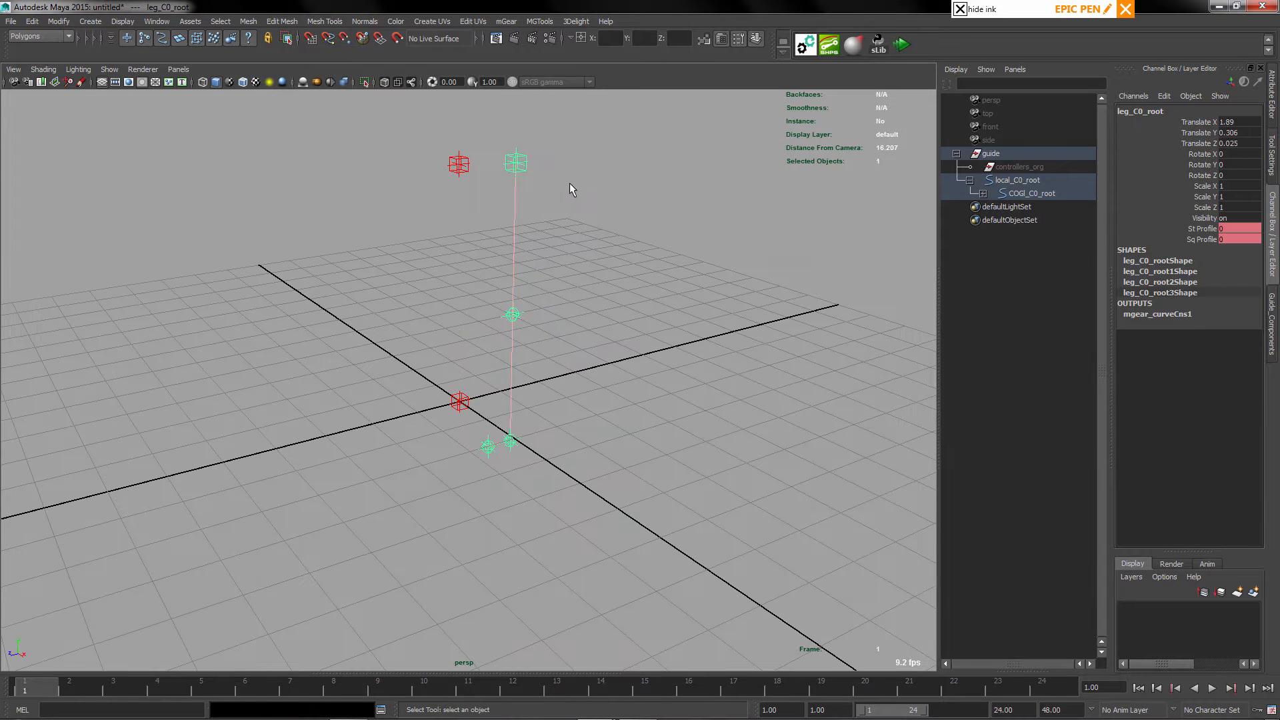
click(1269, 327)
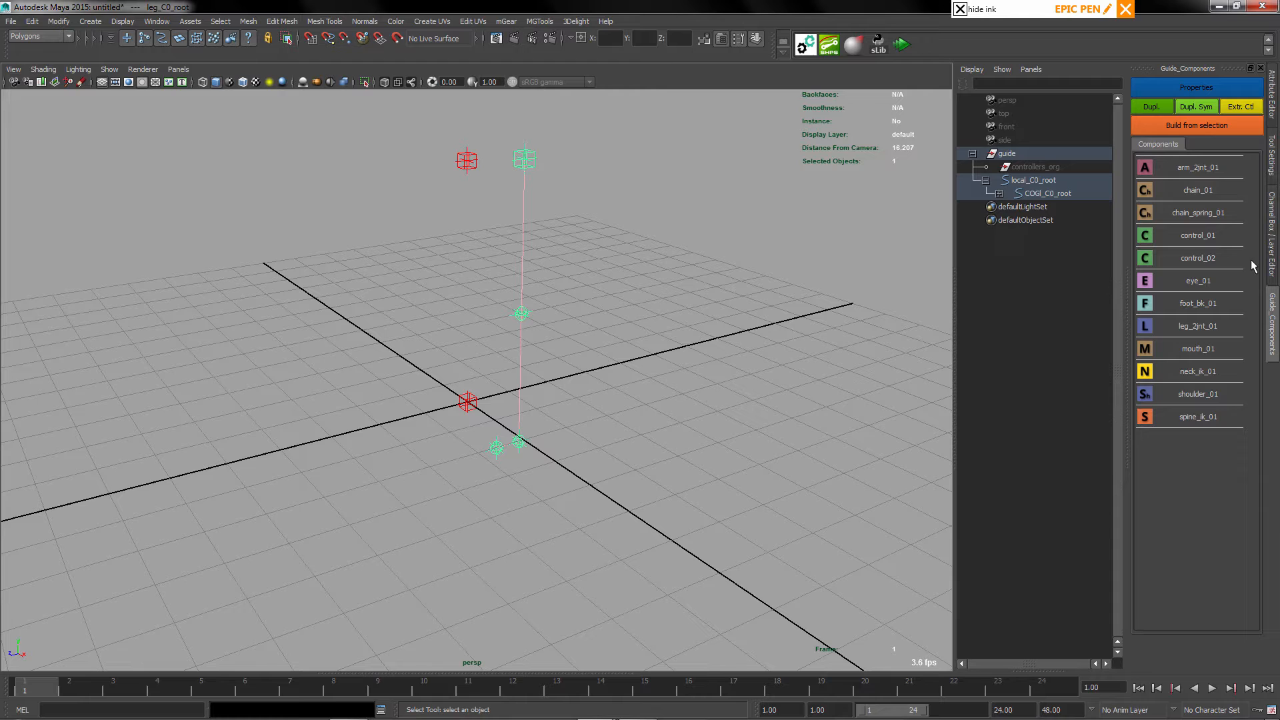
click(1199, 126)
Check the straight leg's IK control, try pulling the up-vector control out of the knee, and undo that move
alt+drag(568, 268, 597, 324)
key(w)
click(524, 437)
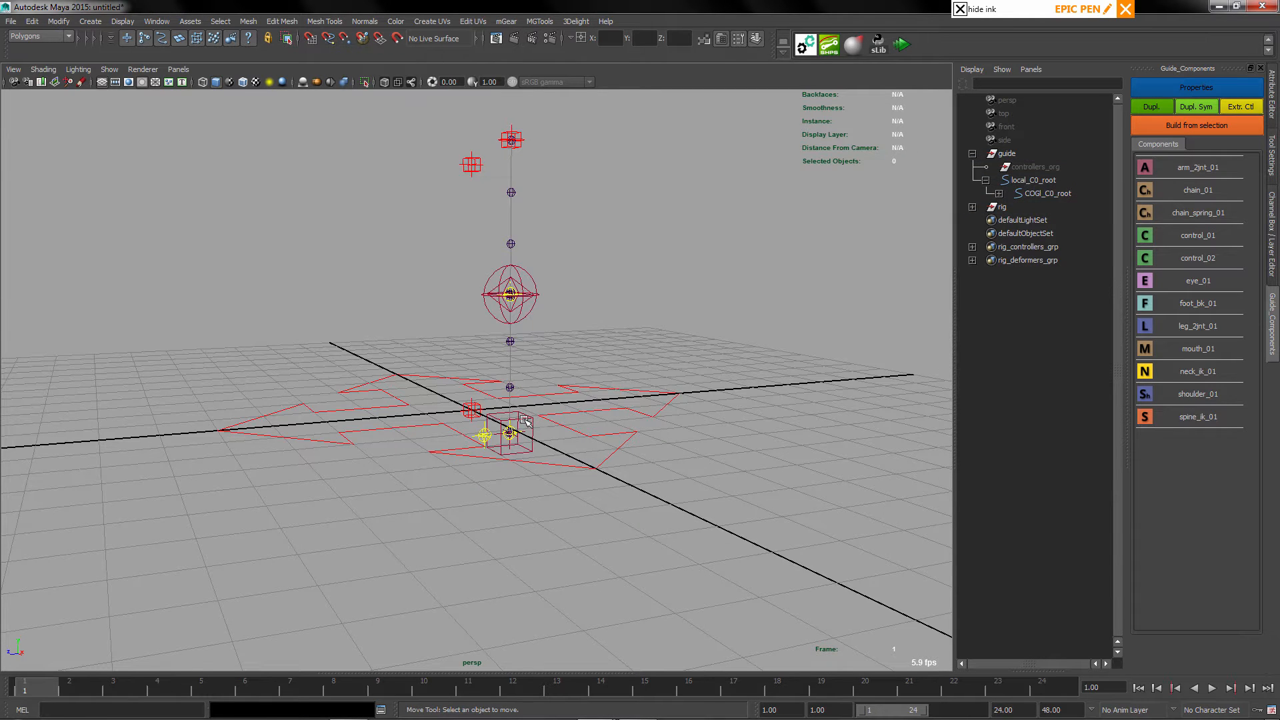
key(q)
click(526, 421)
alt+drag(524, 400, 526, 299)
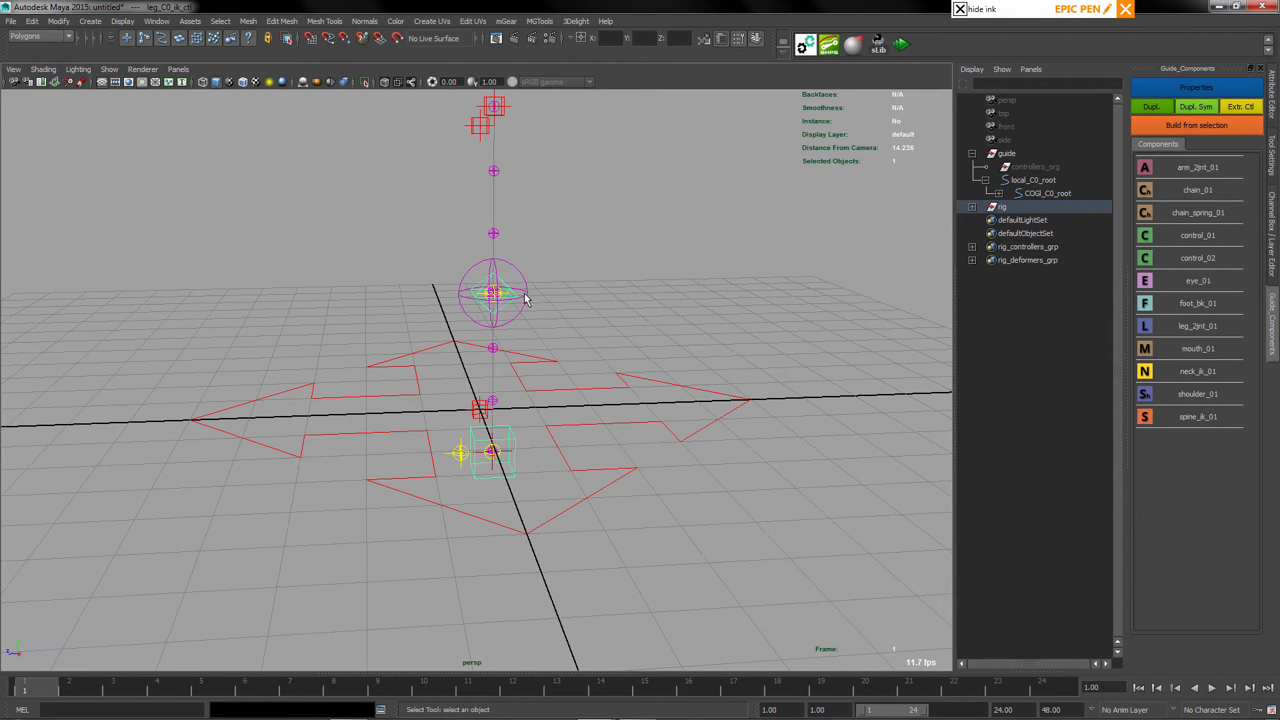
click(507, 291)
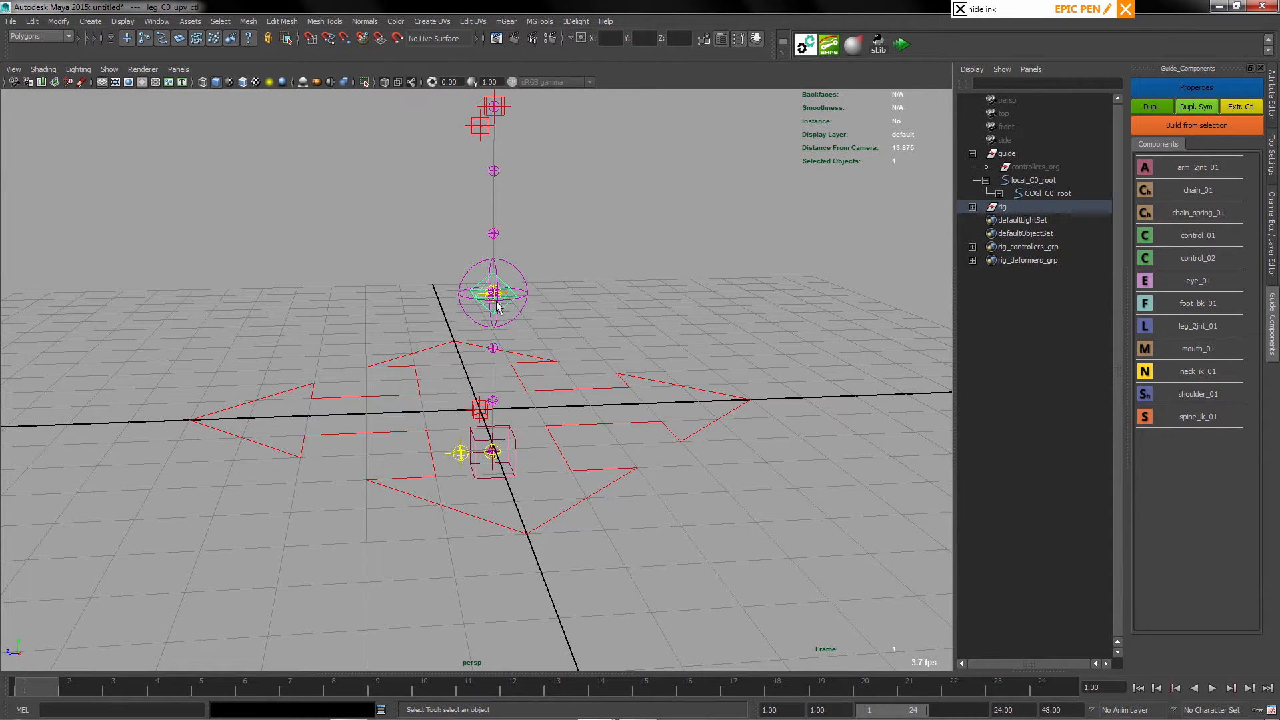
key(w)
drag(490, 294, 433, 288)
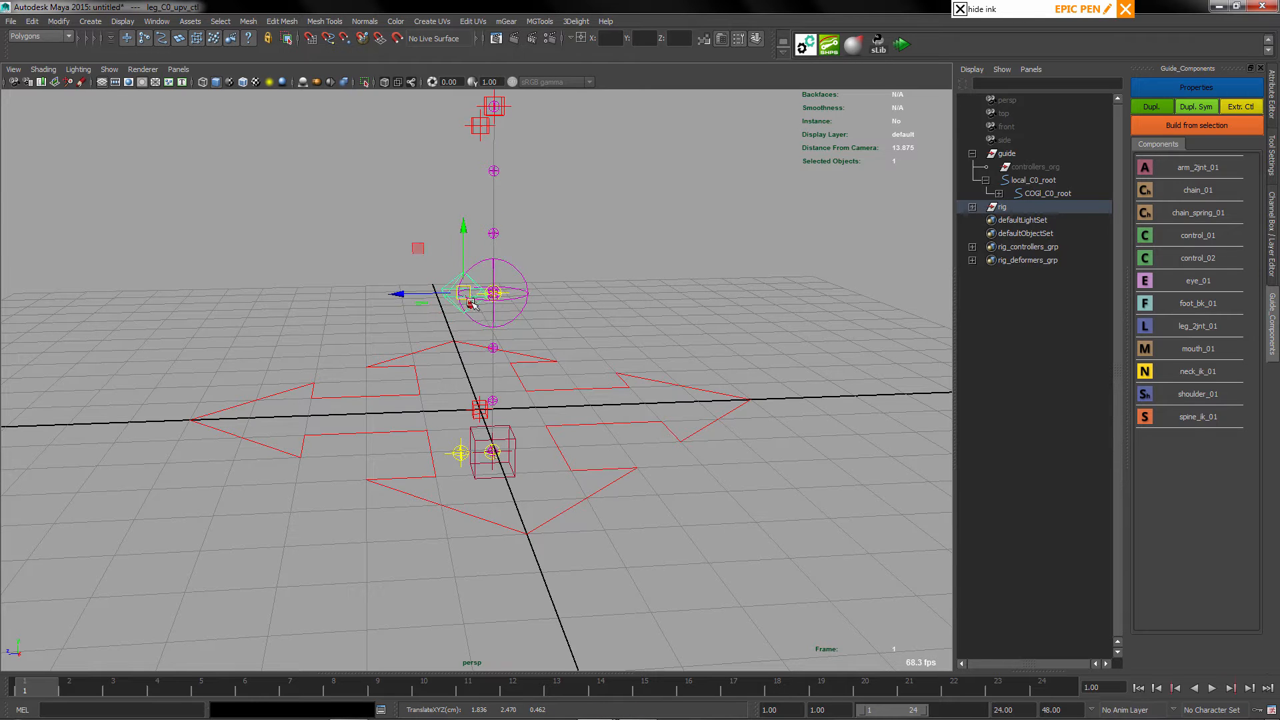
key(ctrl+z)
Move the leg's IK control away from the ankle guide to test the bend direction, and delete the test rig
click(513, 452)
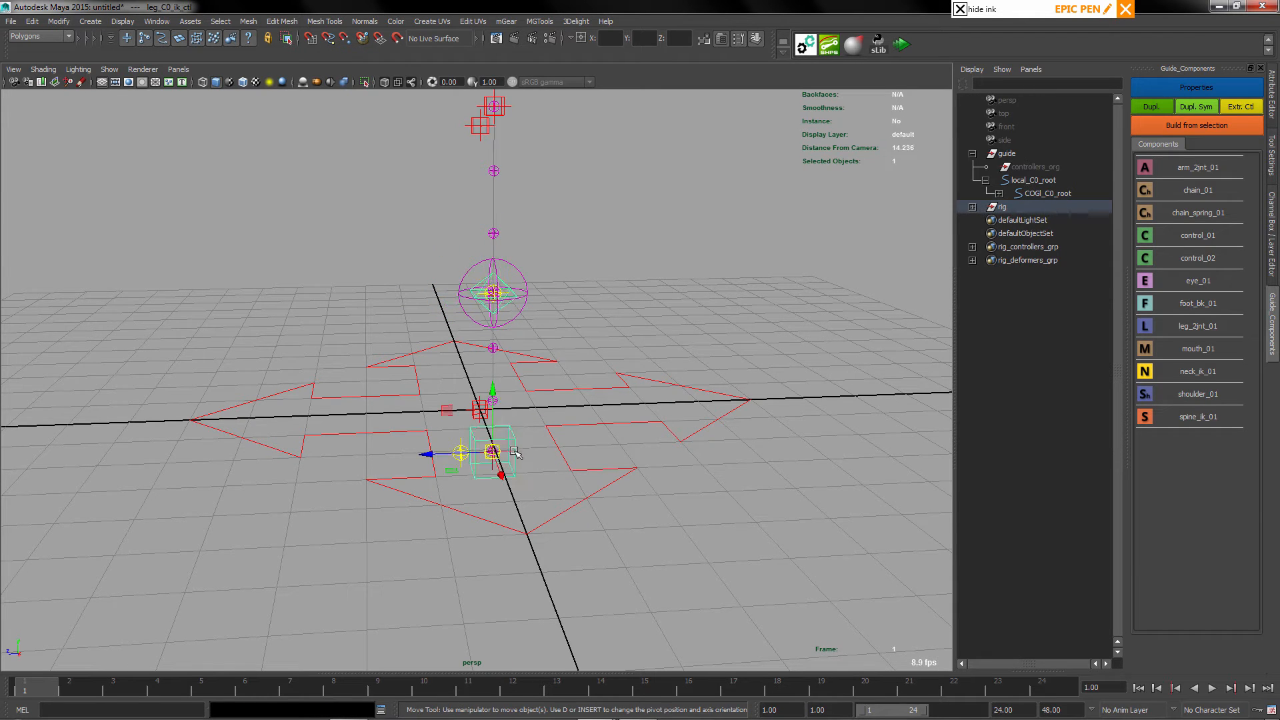
drag(493, 452, 583, 253)
key(q)
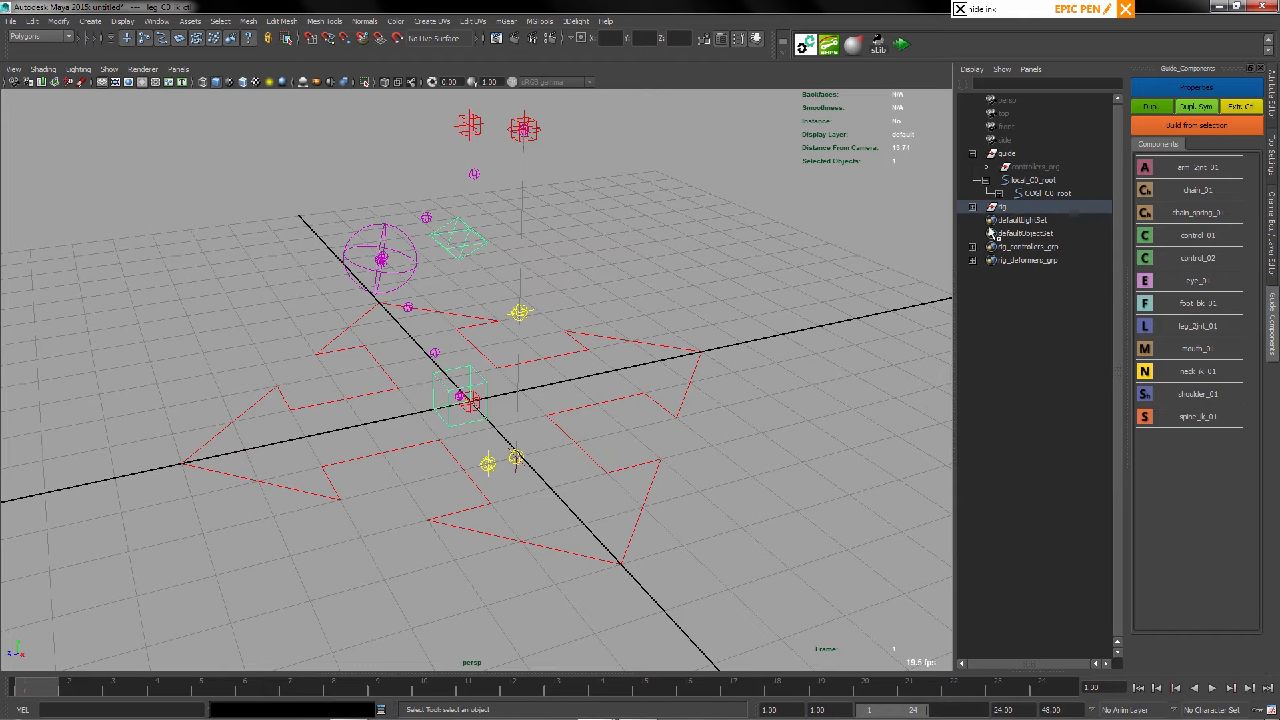
click(1002, 207)
key(Delete)
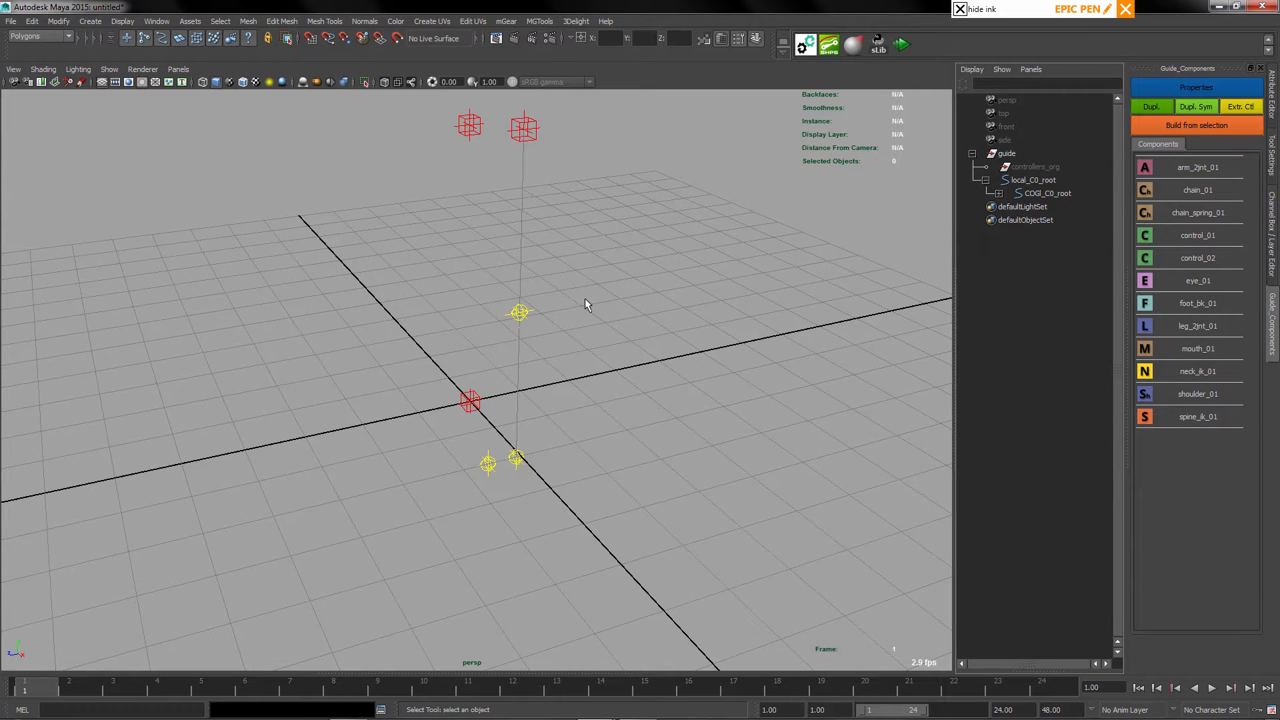
Move the leg's knee guide slightly forward along Z to give the leg a small bend
alt+drag(585, 304, 543, 337)
click(524, 301)
alt+drag(508, 289, 486, 367)
key(w)
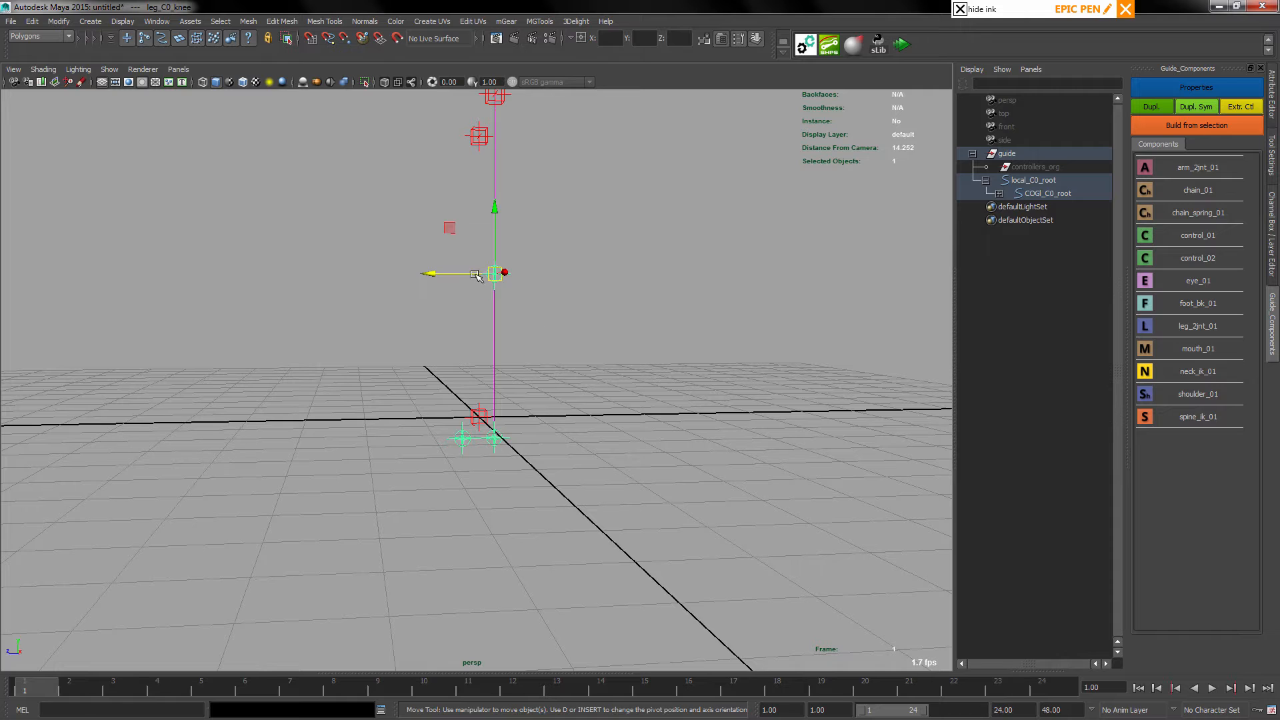
drag(477, 274, 474, 364)
key(w)
alt+drag(517, 326, 558, 311)
key(q)
click(615, 346)
Move the leg's end effector guide slightly outward from the ankle guide so the foot points outward, and deselect it
alt+right_drag(557, 312, 555, 481)
click(544, 364)
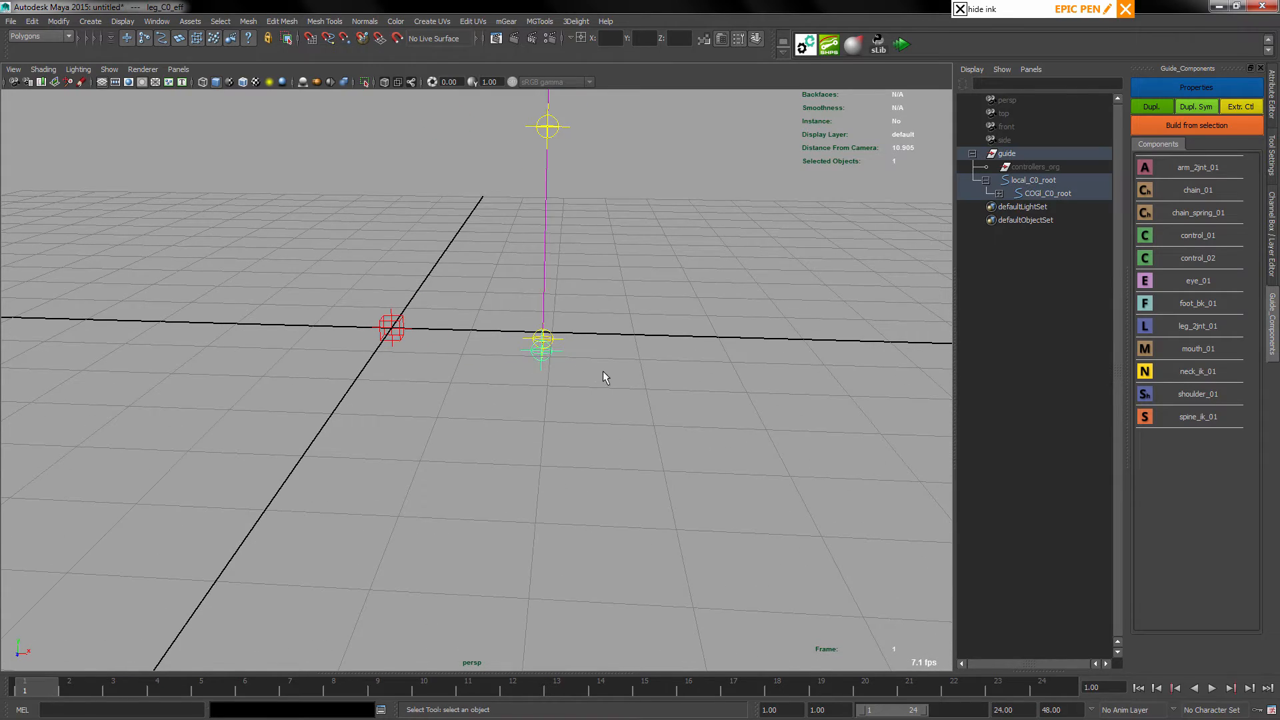
alt+drag(602, 371, 552, 404)
key(w)
click(665, 235)
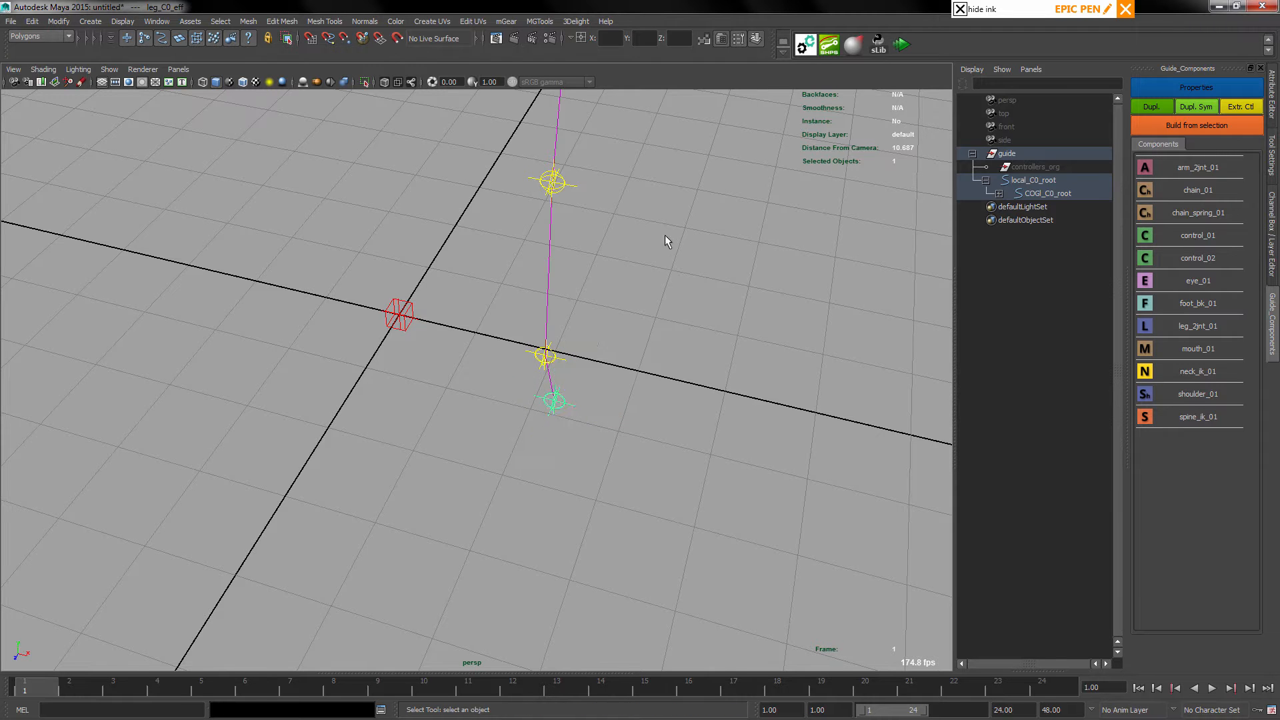
alt+middle_drag(674, 178, 569, 288)
scroll(522, 237, down, 1)
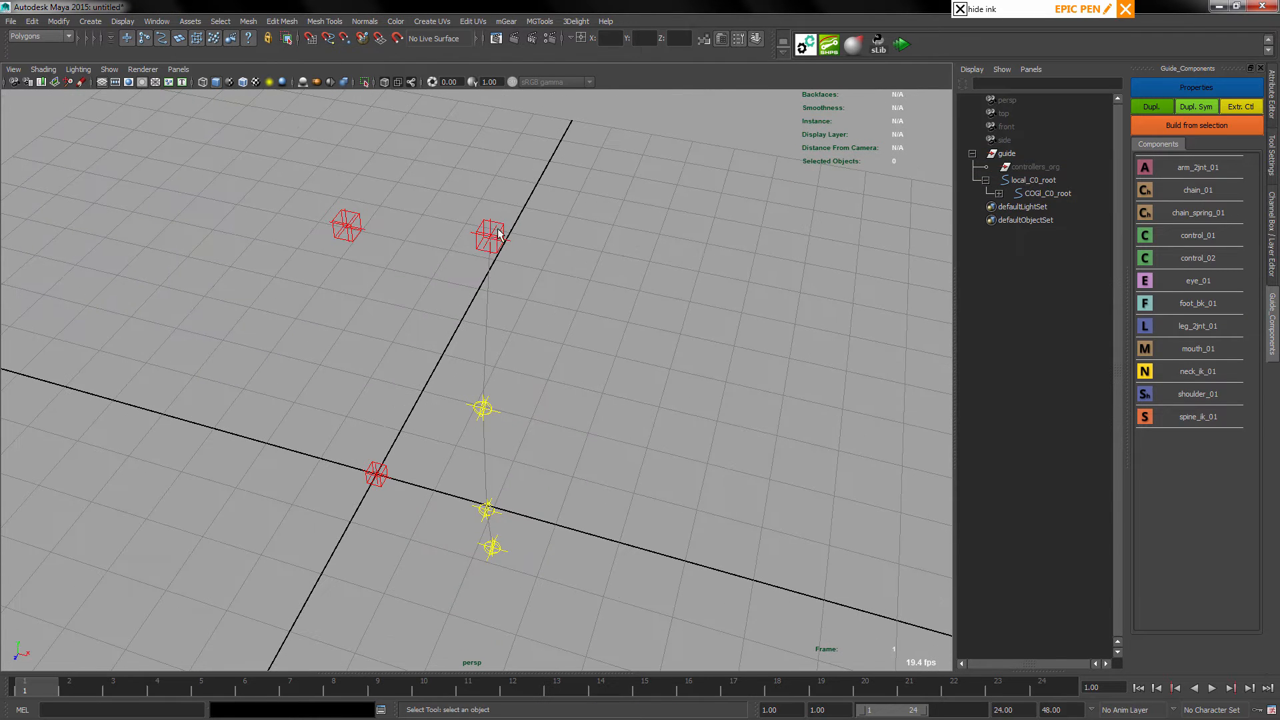
Build a test rig from the leg guide and select the leg's IK control for moving
click(1034, 179)
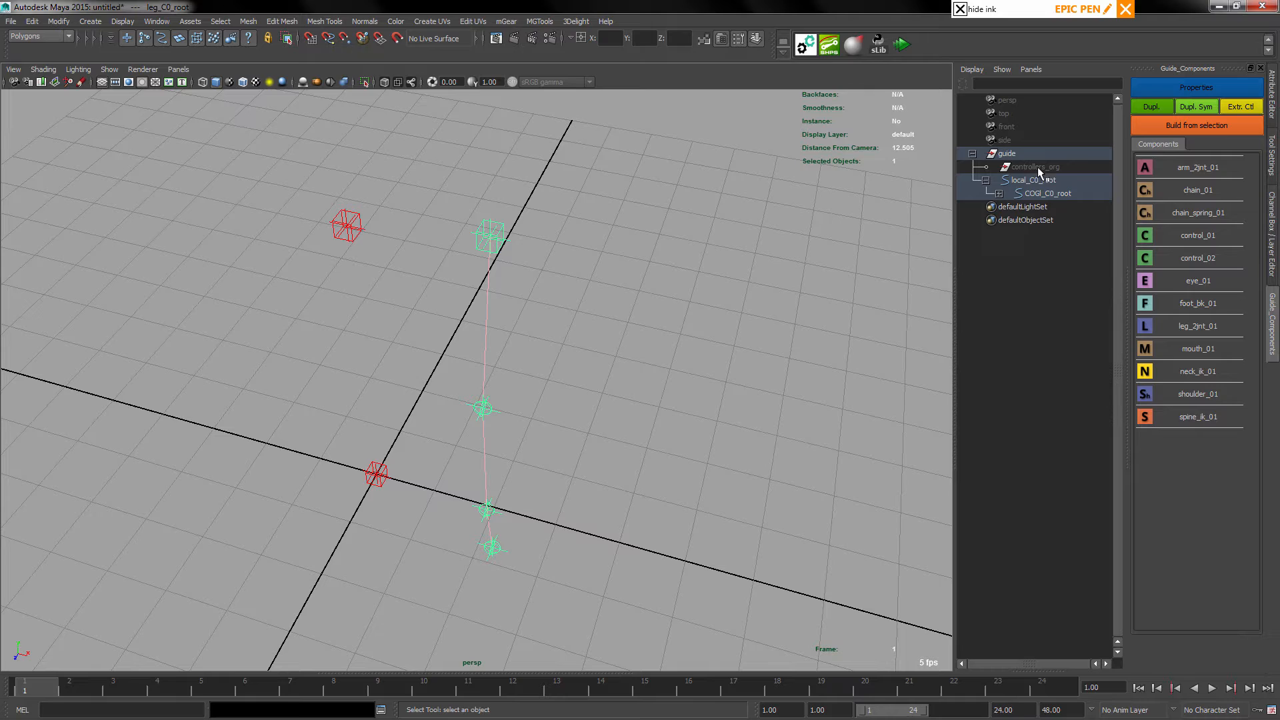
click(1172, 128)
alt+drag(544, 448, 535, 498)
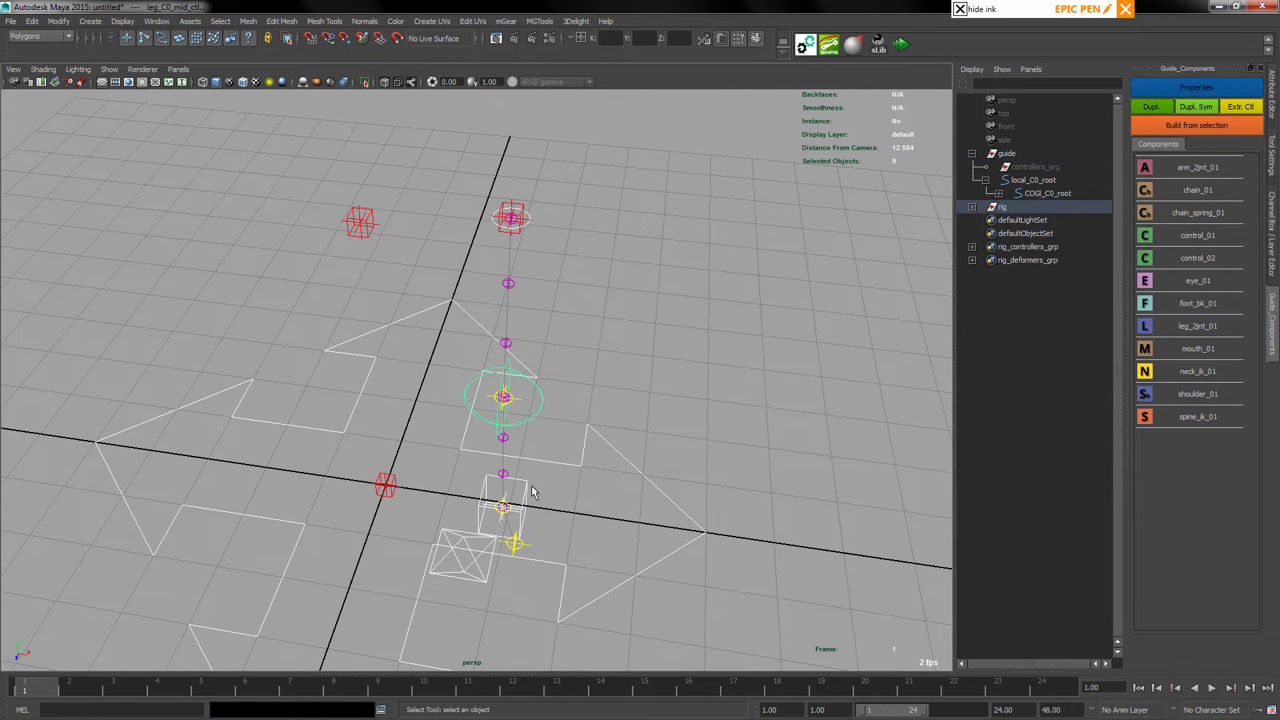
click(528, 496)
key(w)
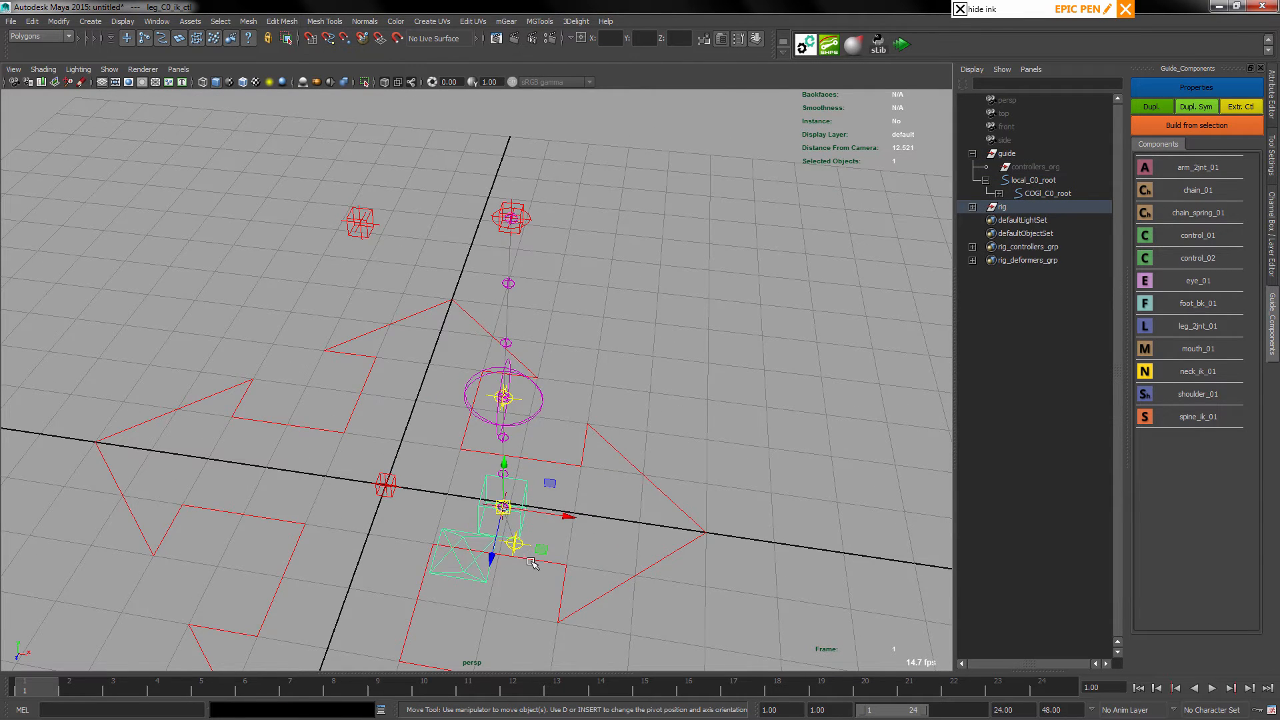
Inspect the leg's IK and up-vector controls from several angles to check the bend direction, and delete the test rig
alt+drag(532, 563, 546, 533)
alt+middle_drag(519, 450, 557, 380)
alt+drag(520, 448, 524, 434)
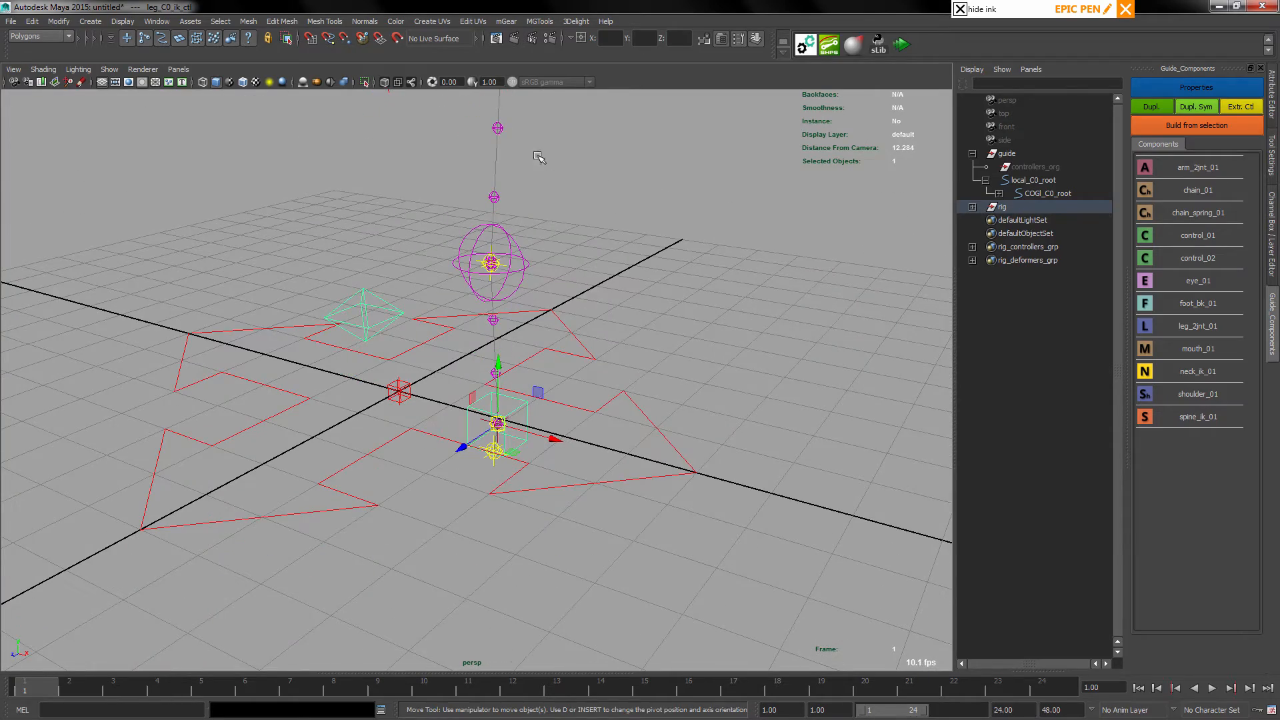
scroll(553, 288, down, 1)
key(q)
scroll(533, 388, down, 5)
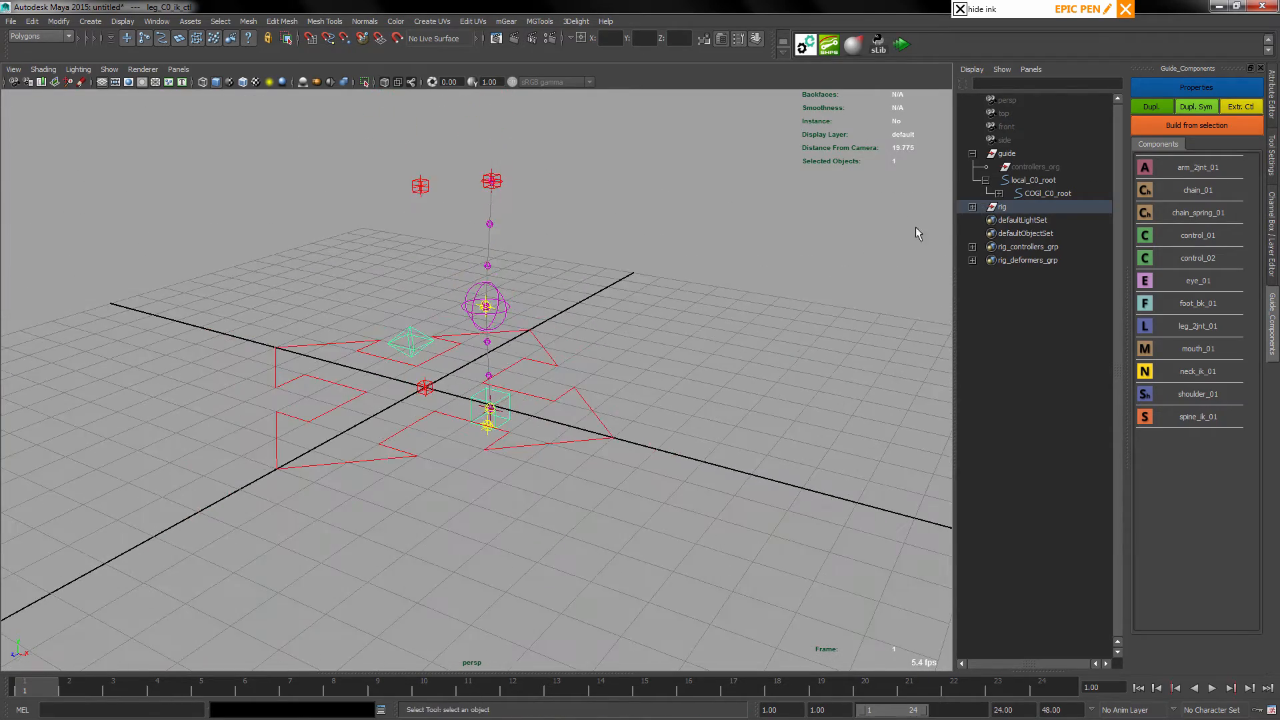
click(1000, 207)
key(Delete)
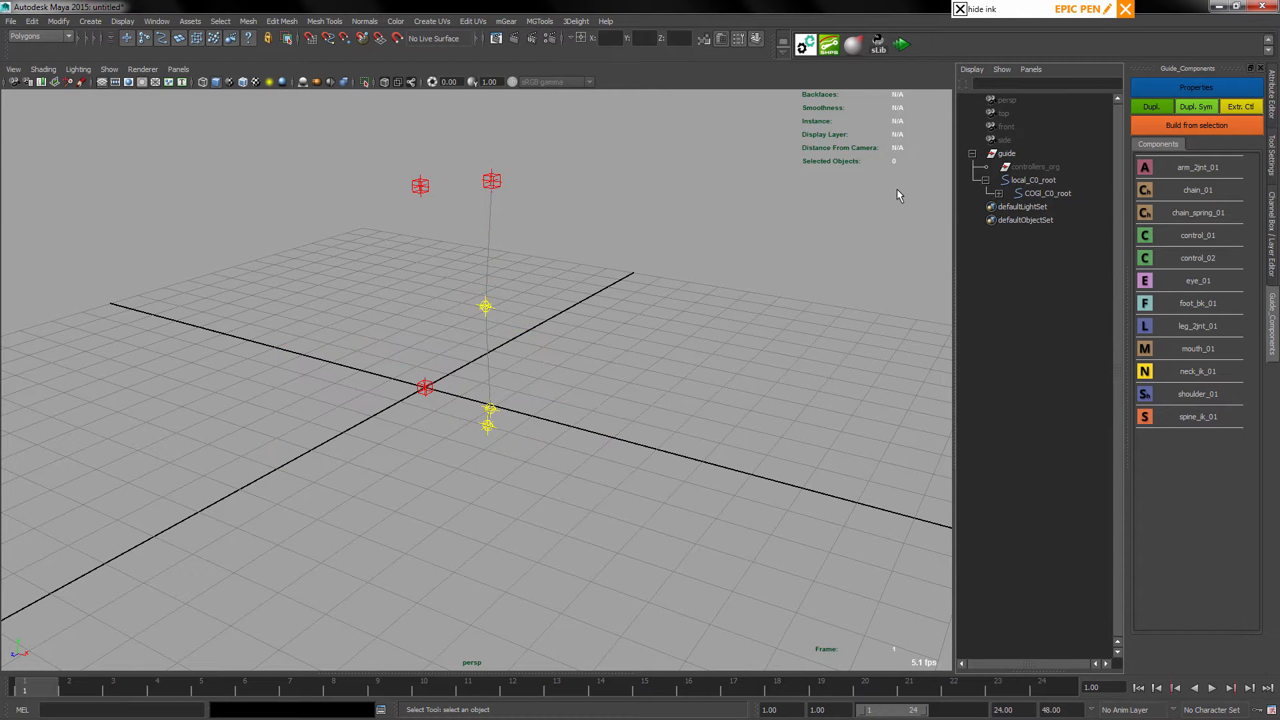
Undo the outward offset of the leg's end effector guide and move it forward from the ankle along Z
click(489, 433)
key(ctrl+z)
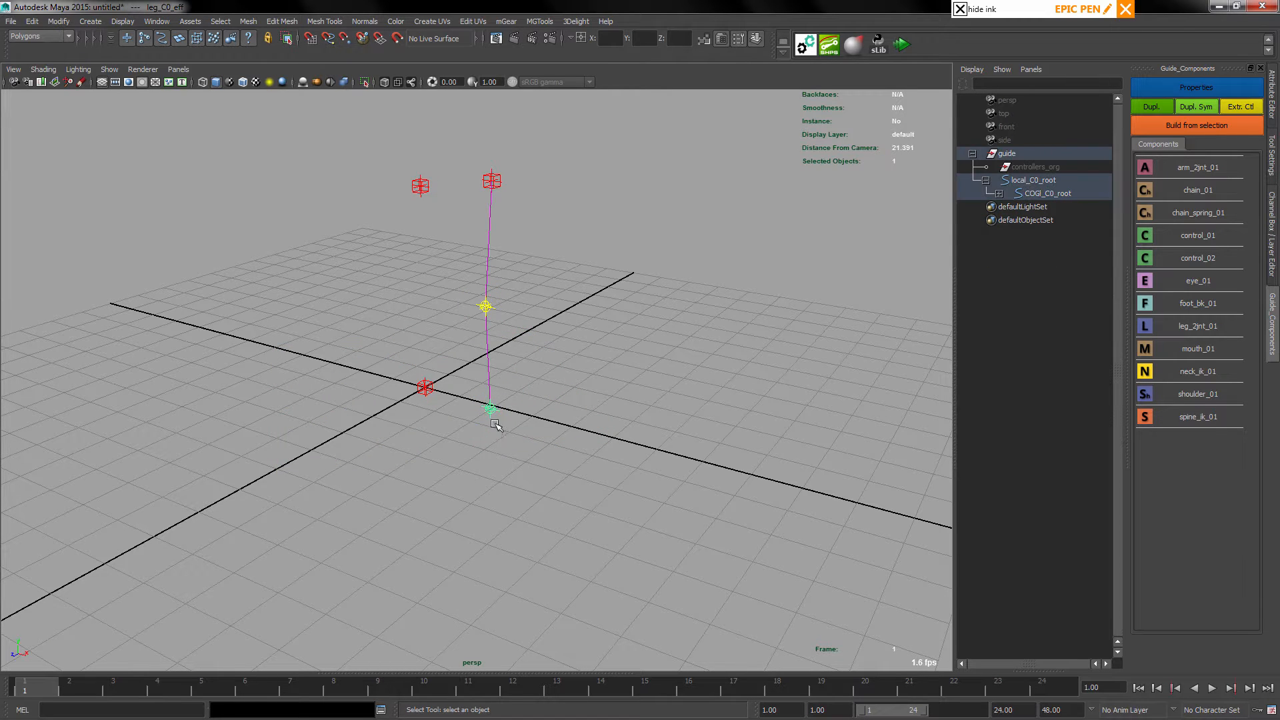
key(w)
drag(458, 428, 437, 442)
key(q)
click(566, 409)
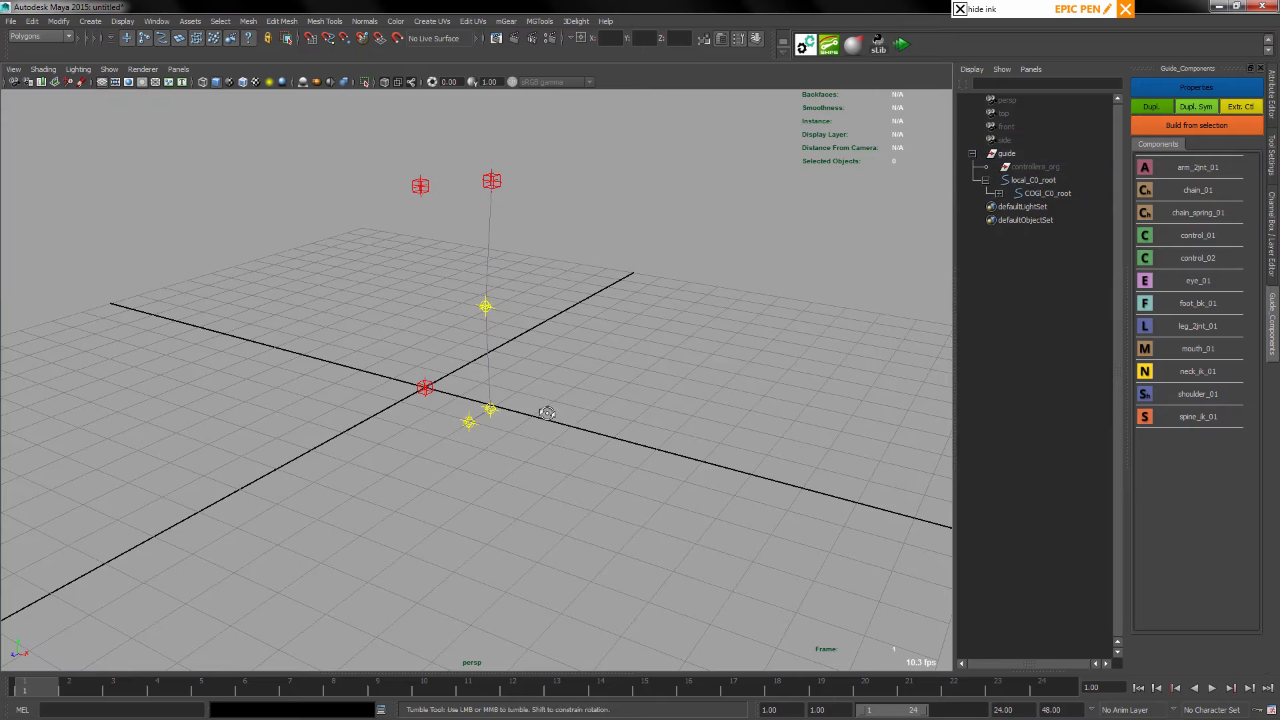
Start a foot_bk_01 component under the leg's ankle guide, keeping 3 joints and spacing 1.0, with the direction set to Z
alt+drag(549, 410, 492, 312)
click(495, 391)
alt+drag(522, 370, 514, 372)
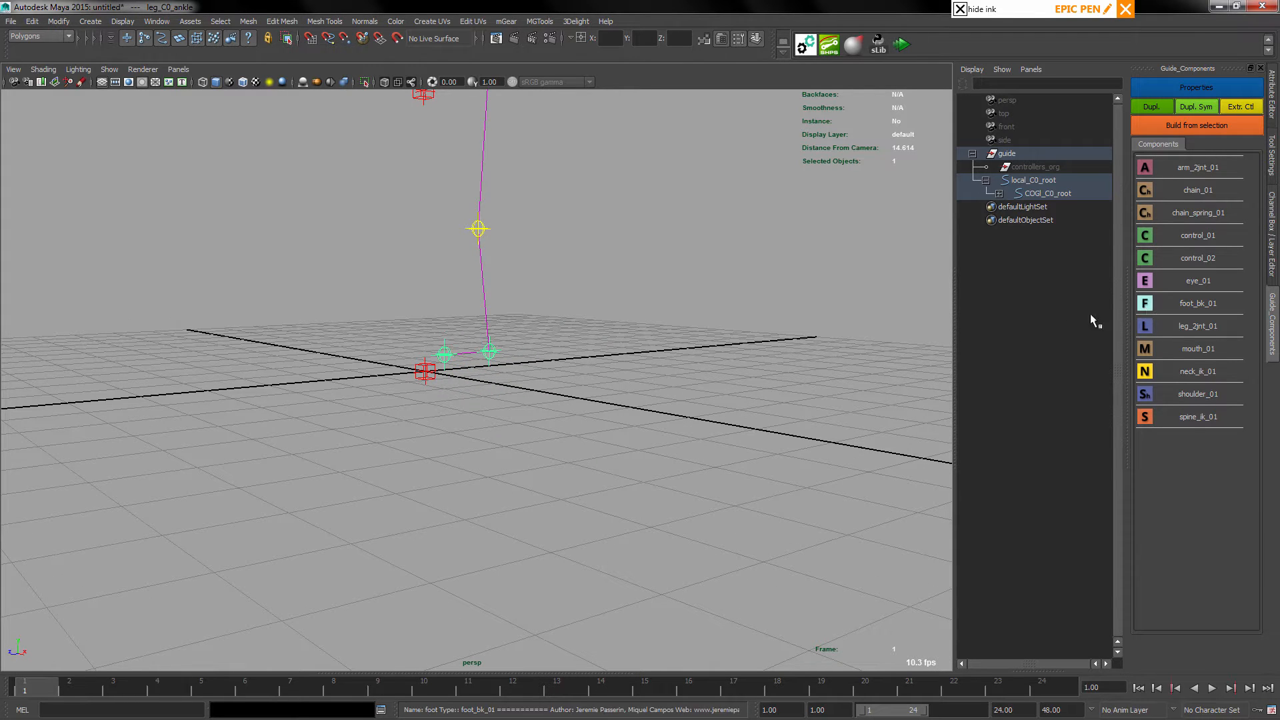
click(1147, 305)
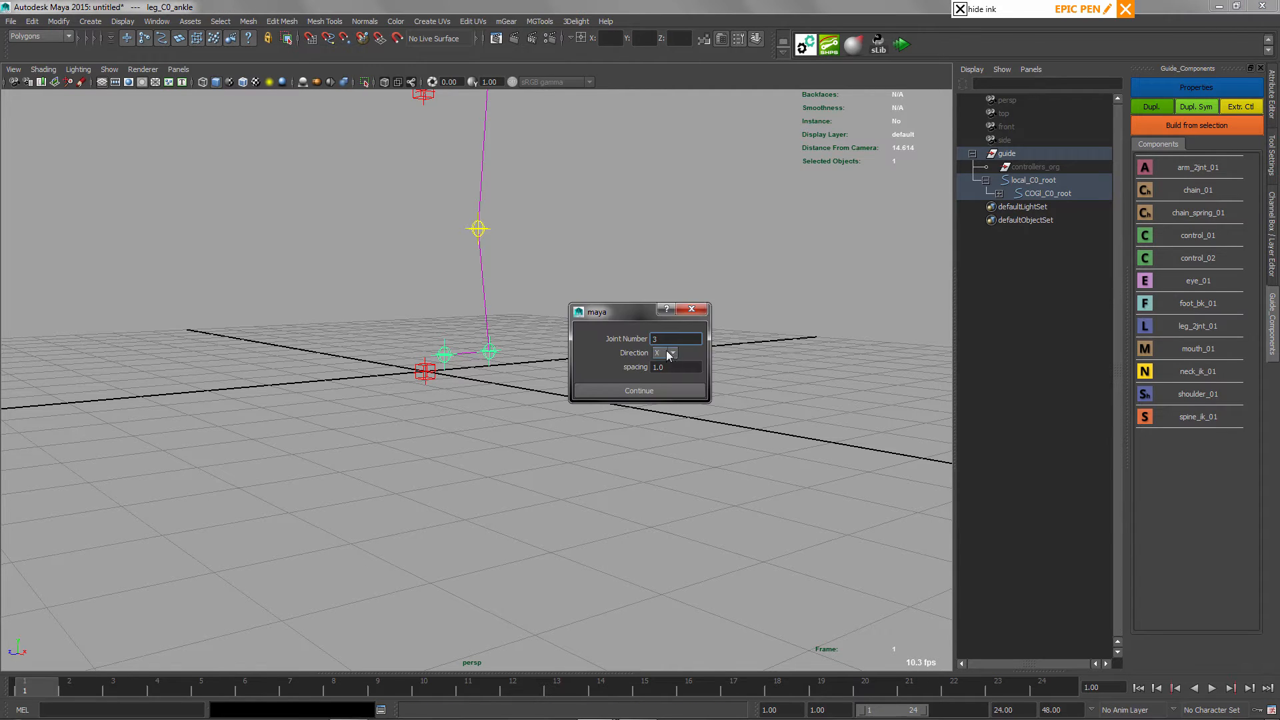
drag(618, 312, 586, 214)
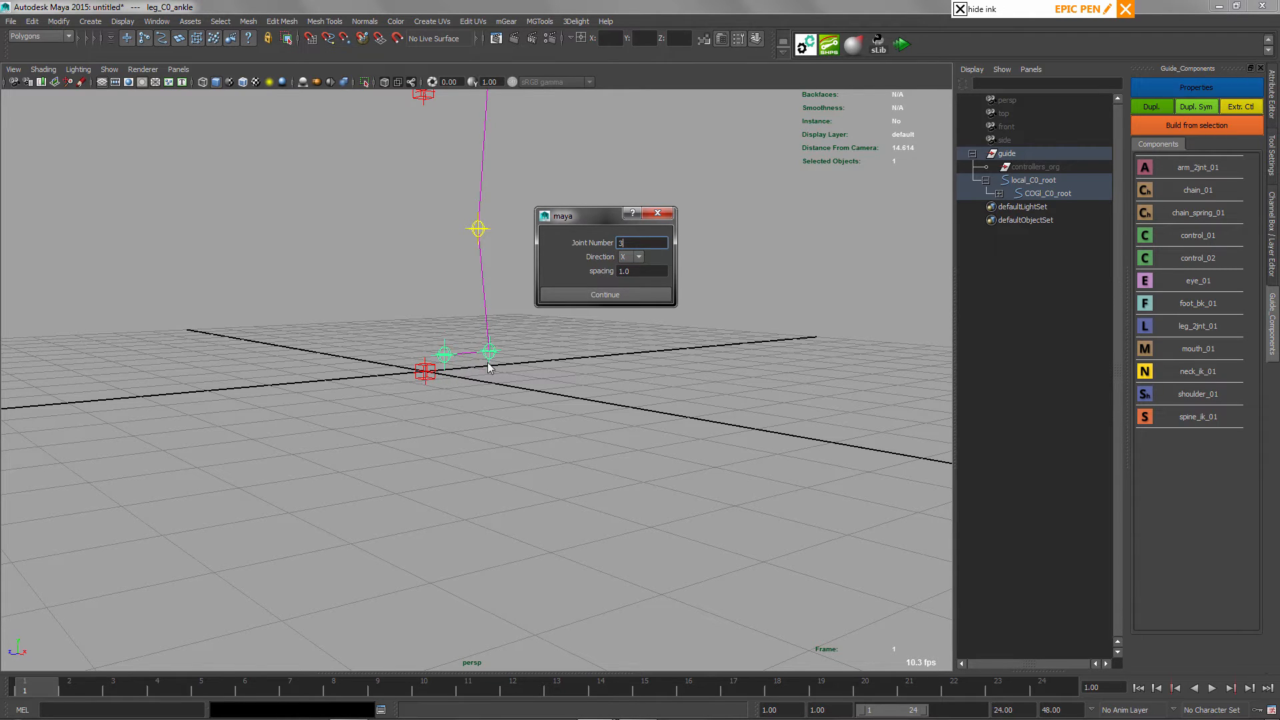
click(639, 259)
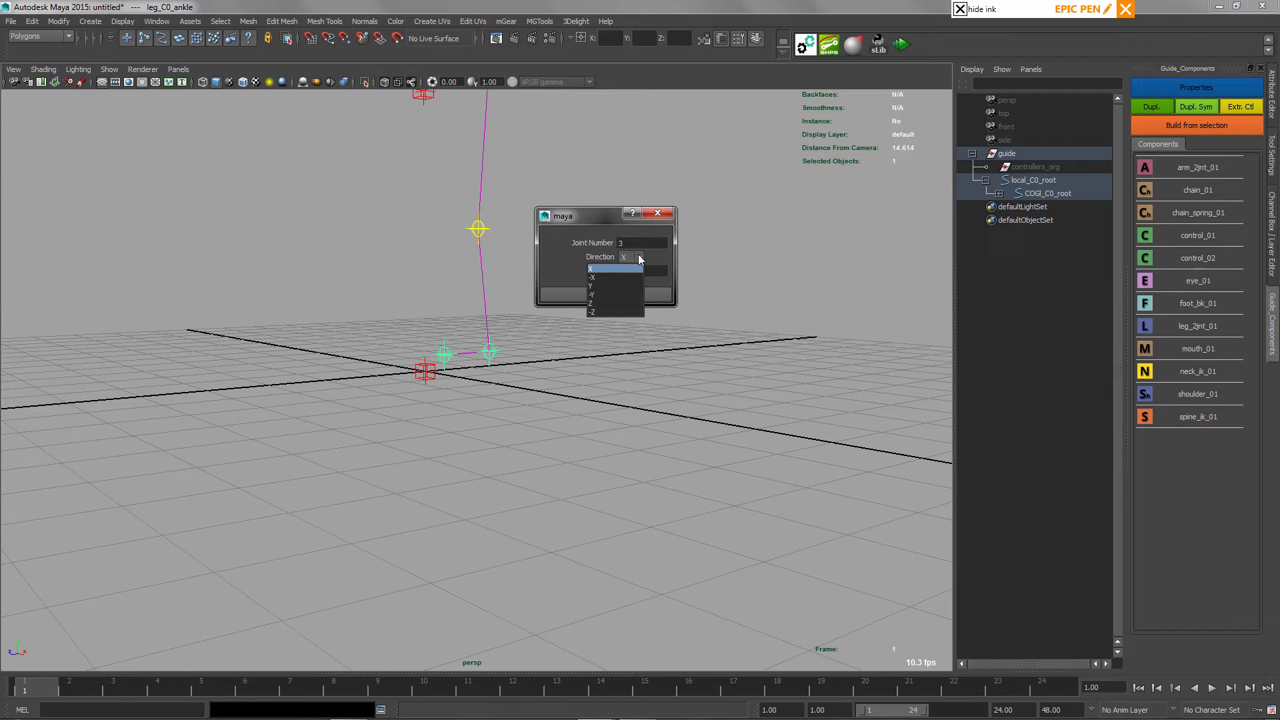
click(604, 303)
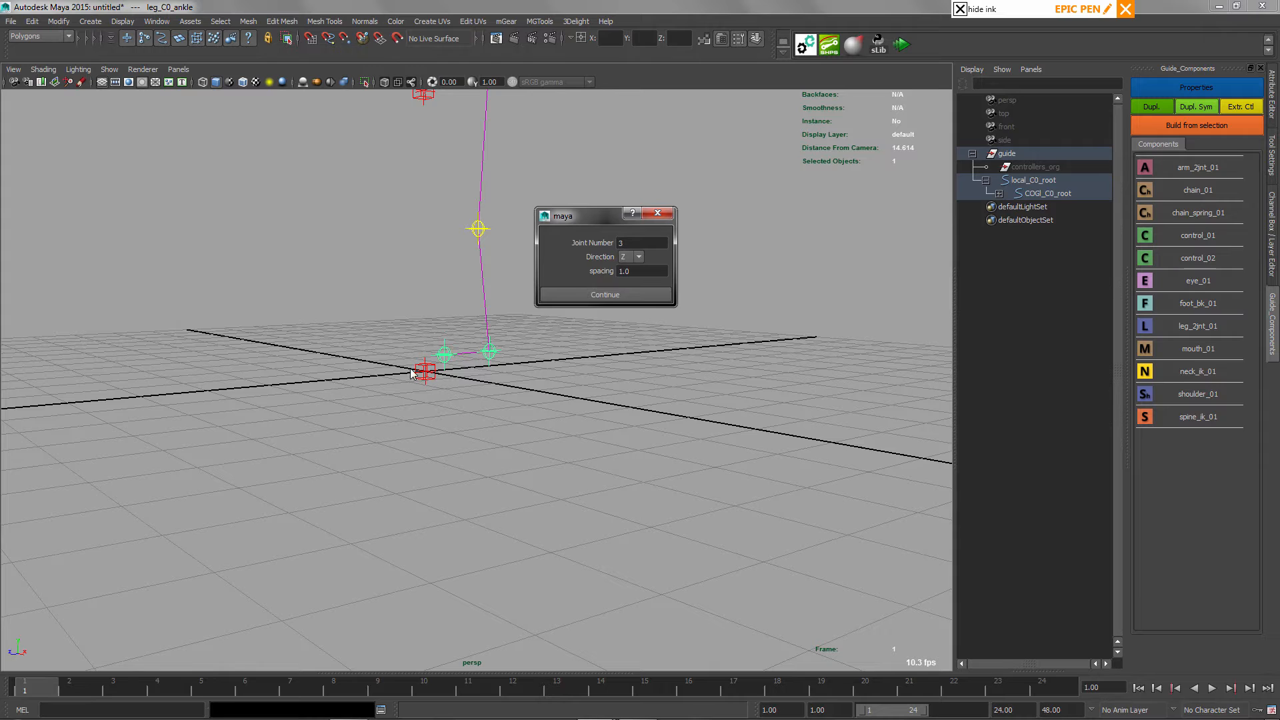
click(960, 8)
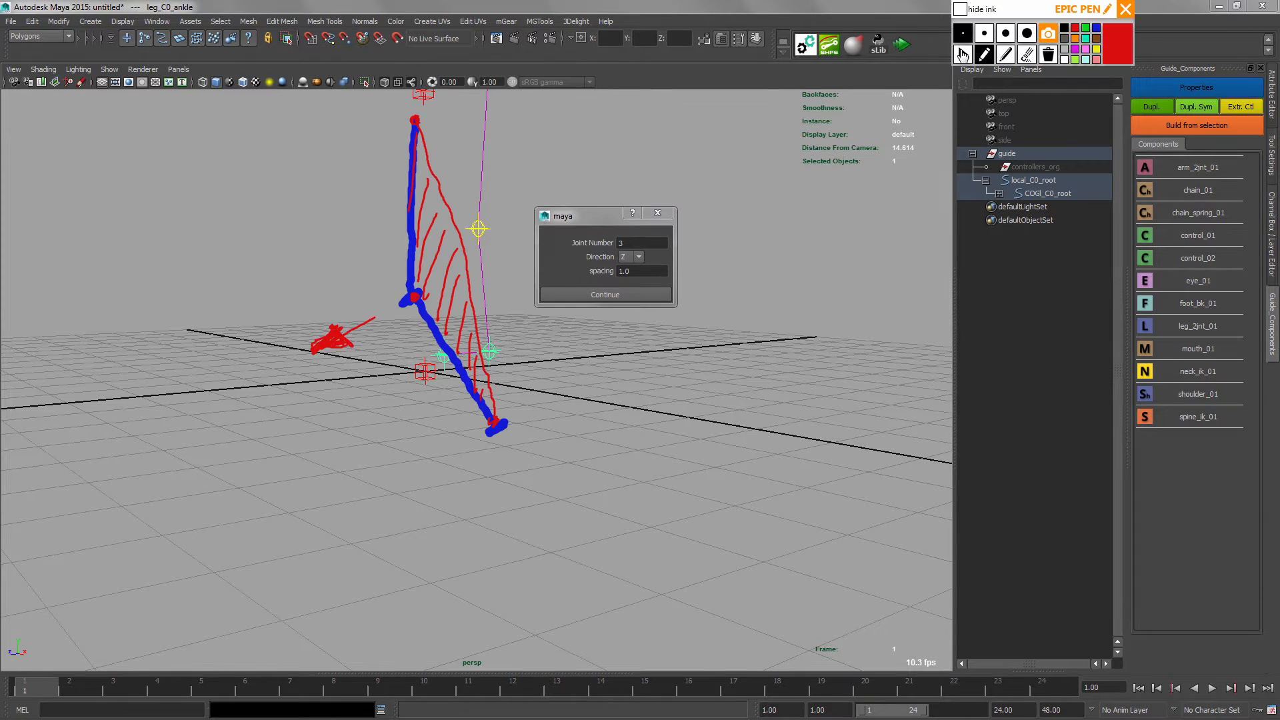
click(1047, 54)
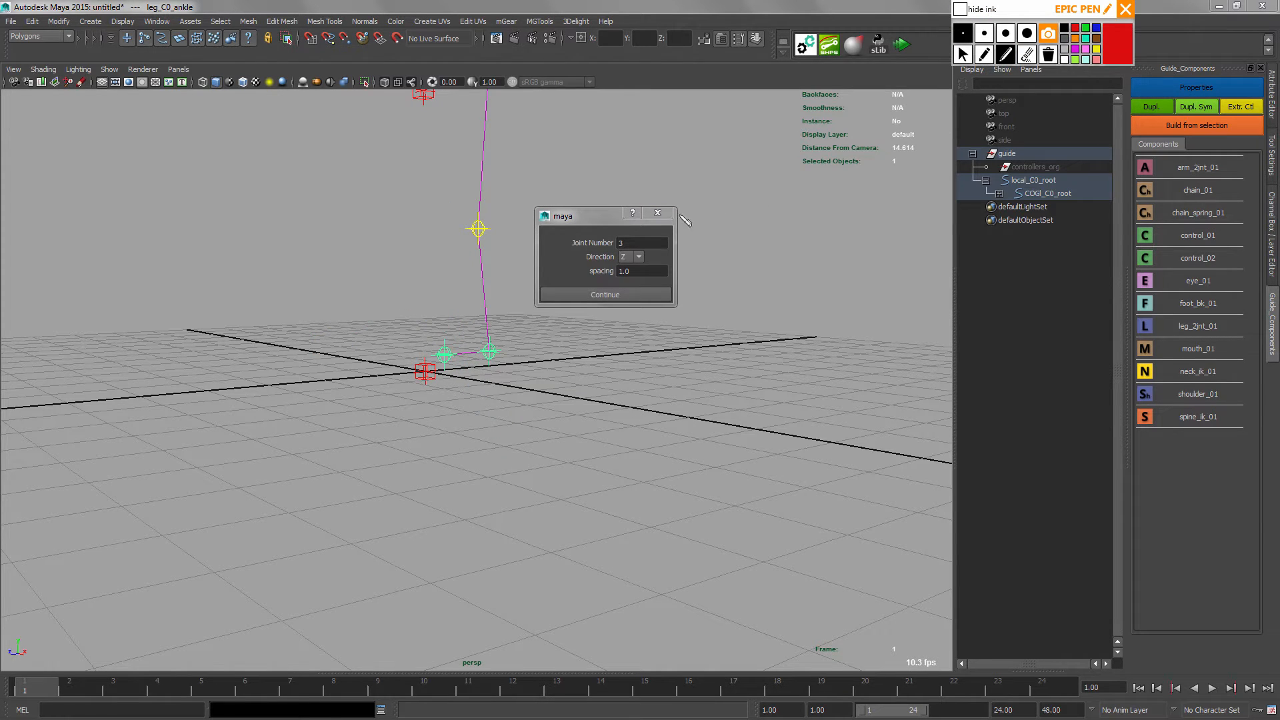
click(987, 55)
mouse_move(478, 347)
mouse_down()
mouse_move(338, 375)
mouse_move(361, 382)
mouse_up()
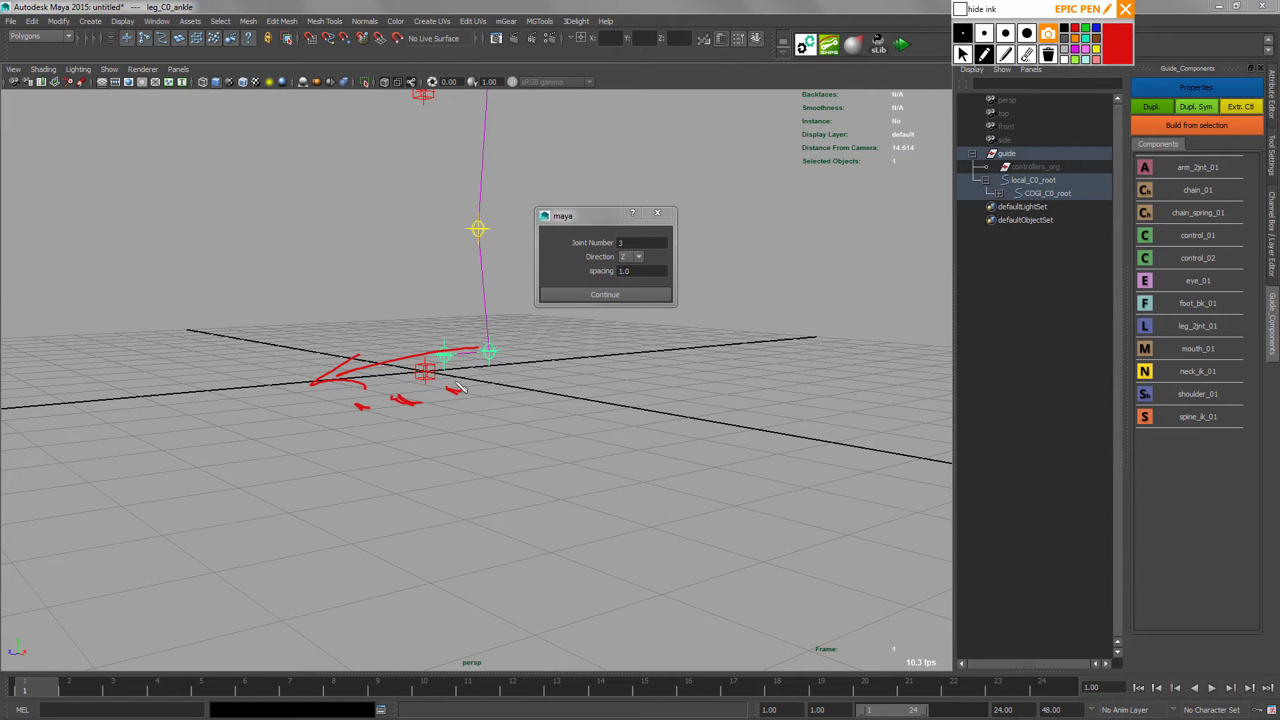
click(961, 9)
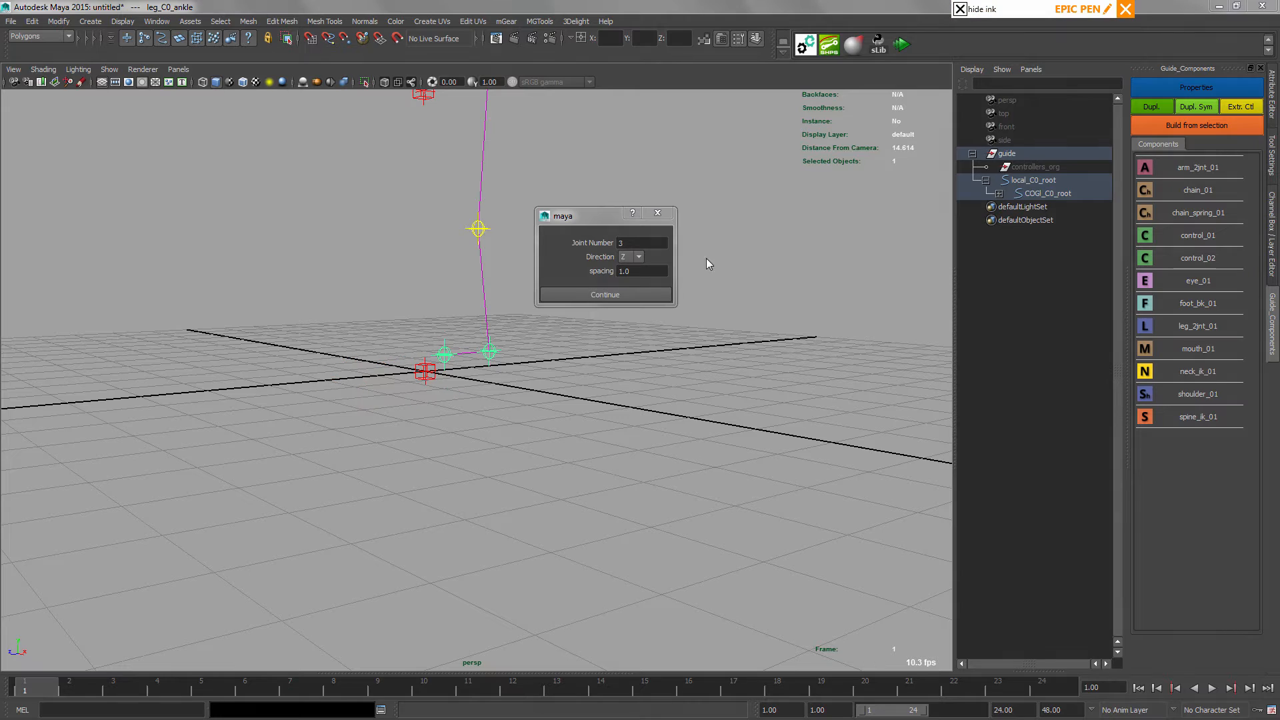
Create the foot guide with the chosen settings and move its root onto the leg's ankle guide
click(606, 295)
alt+drag(578, 346, 467, 393)
key(w)
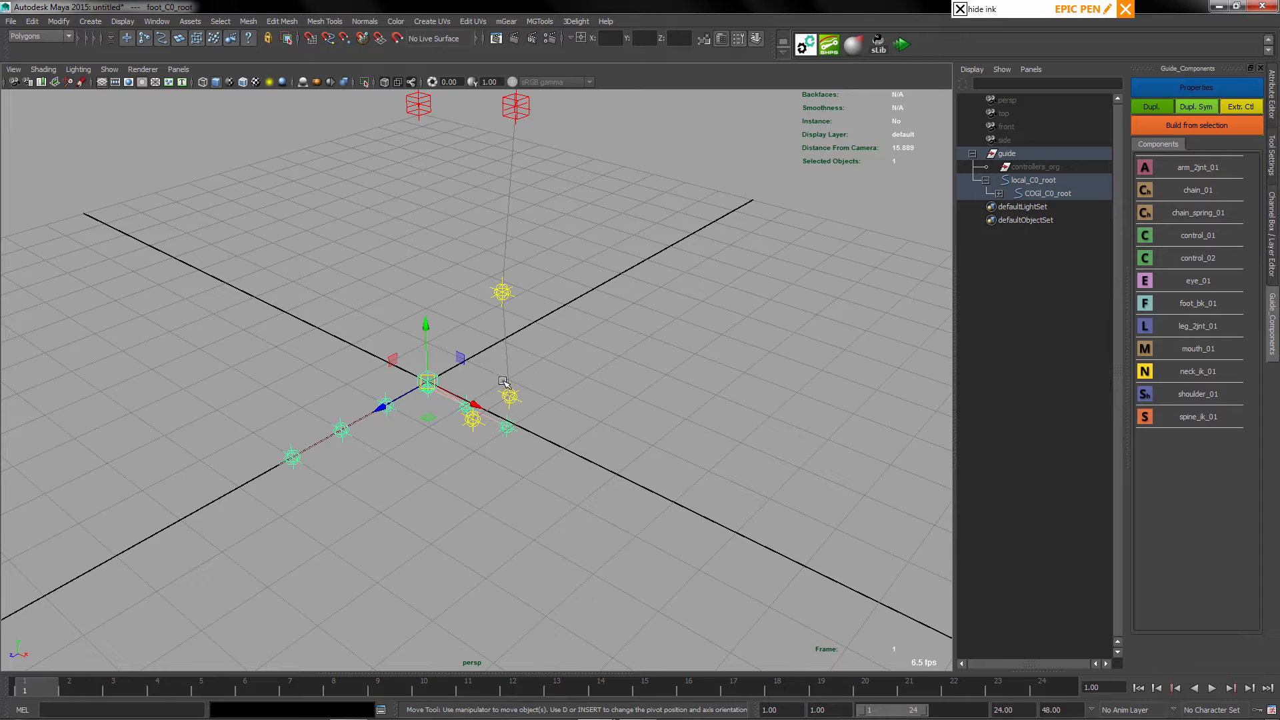
alt+drag(604, 397, 504, 314)
alt+middle_drag(616, 287, 603, 234)
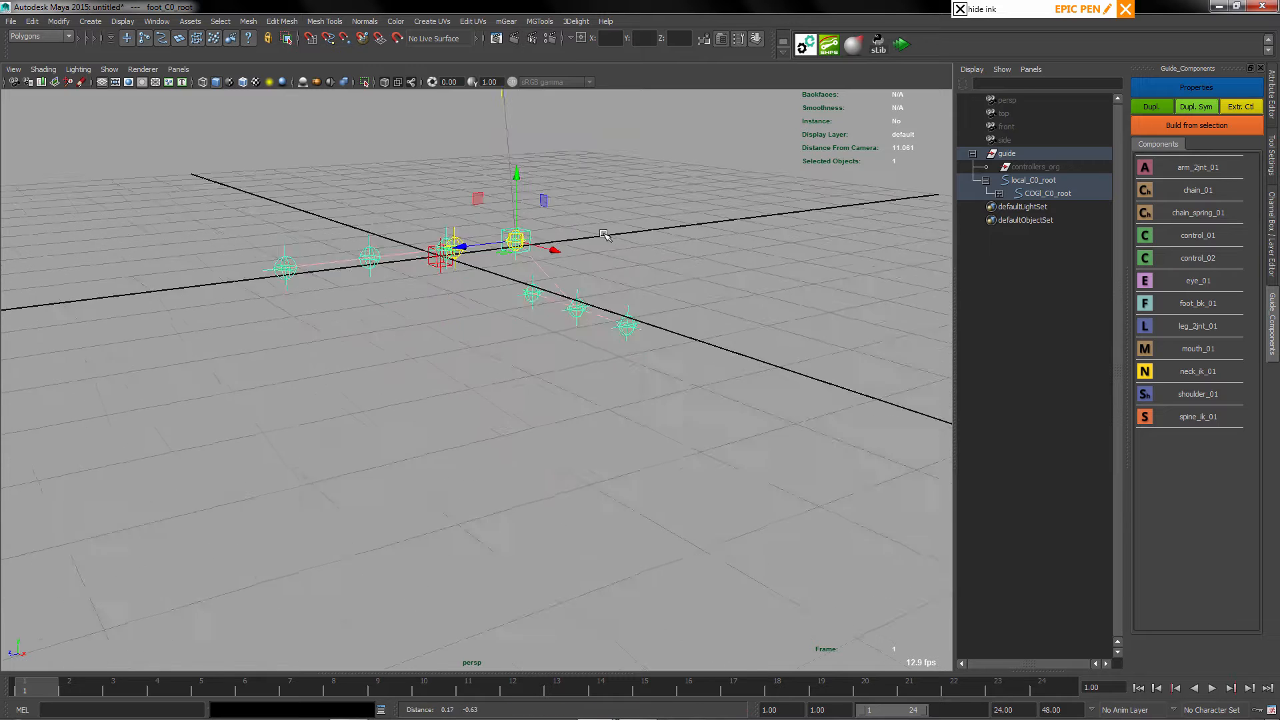
Move the foot's heel, inner pivot and outer pivot guides together to ground level just behind the ankle in the side view
alt+drag(604, 234, 528, 310)
click(600, 323)
key(ctrl+z)
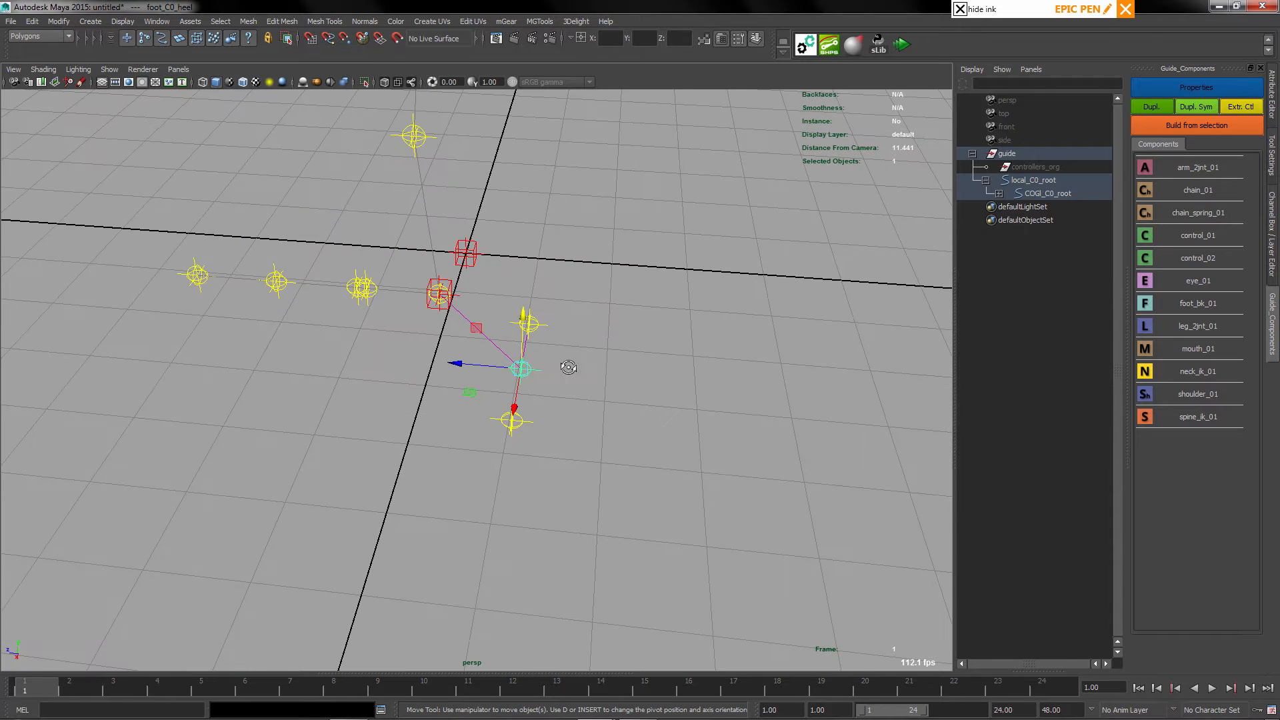
alt+drag(568, 367, 513, 409)
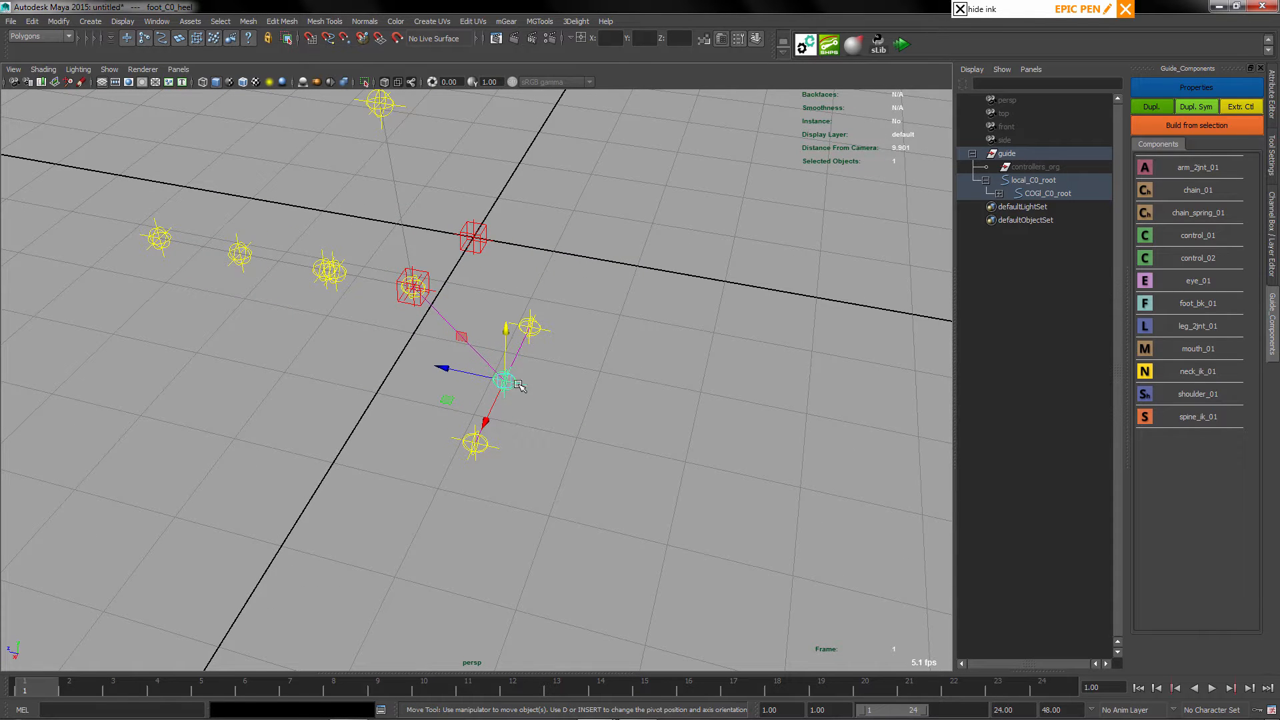
alt+drag(520, 387, 558, 366)
key(space)
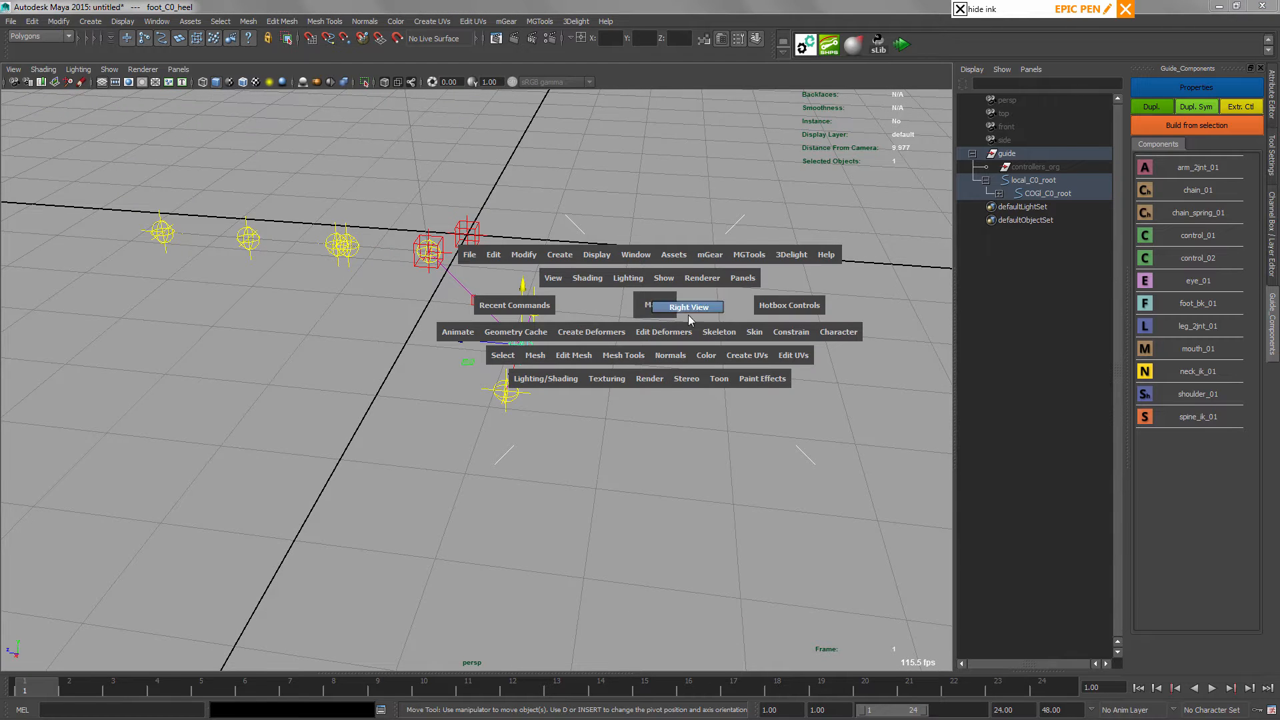
drag(662, 316, 566, 325)
scroll(607, 521, up, 5)
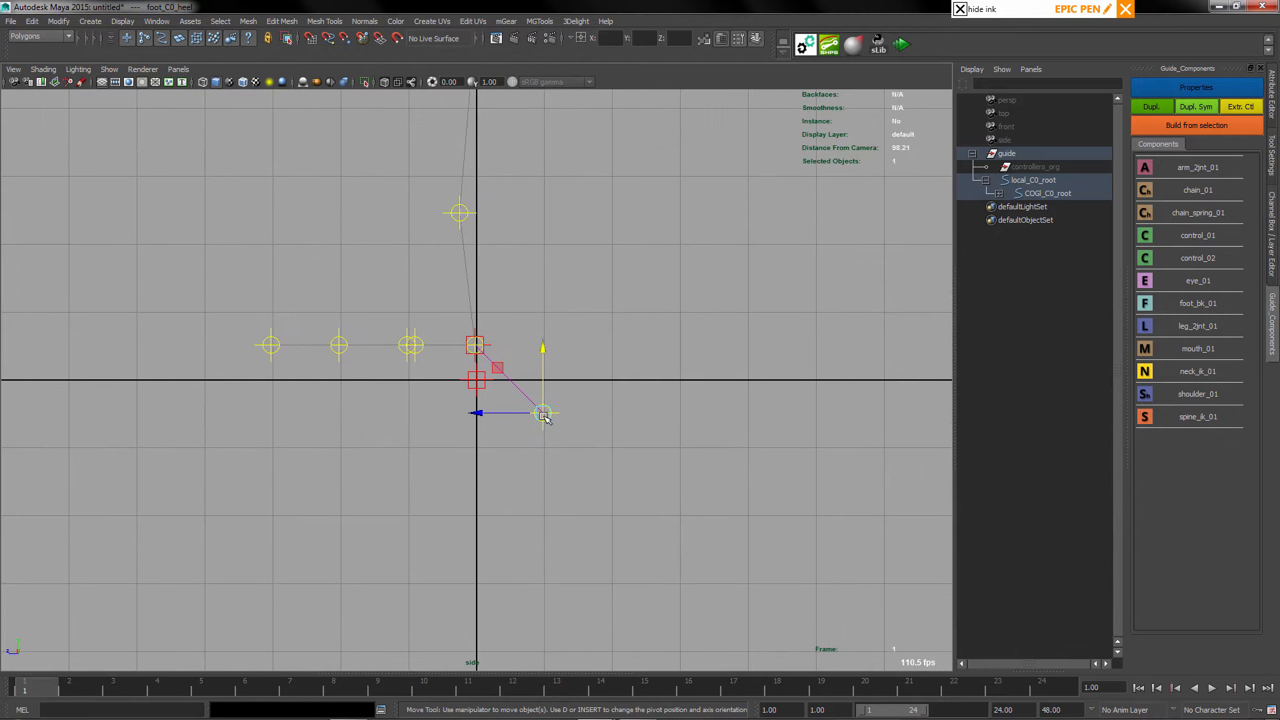
click(548, 416)
drag(551, 416, 509, 381)
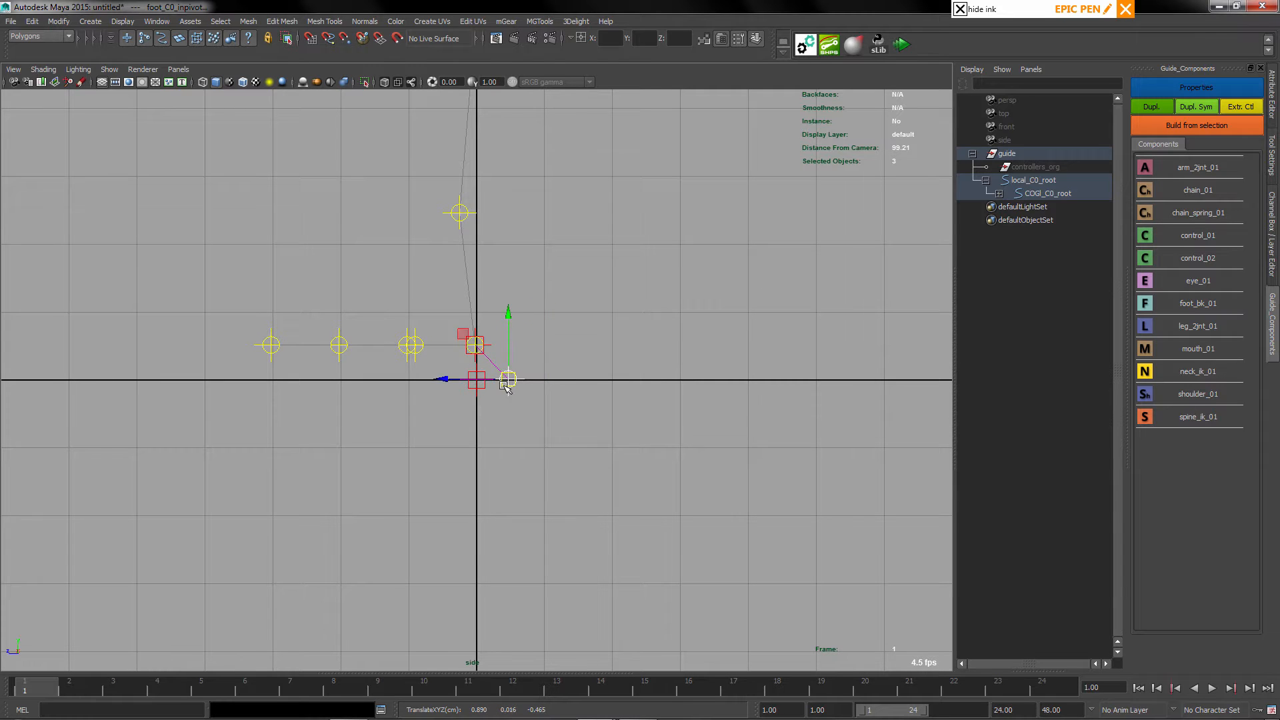
key(q)
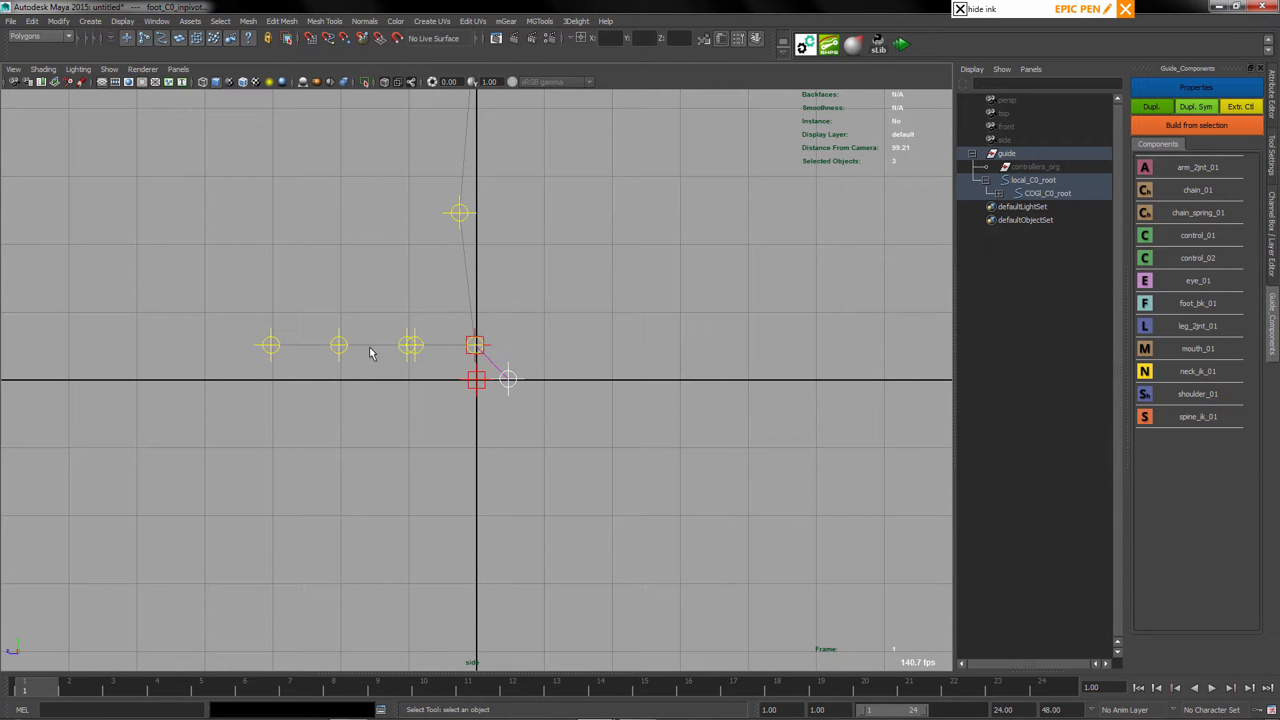
Position the foot's three joint guides so they slope from the ankle down to ground level at the toe tip, about 1.75 along Z
click(404, 346)
key(w)
drag(342, 346, 358, 378)
click(372, 363)
key(q)
click(335, 373)
key(w)
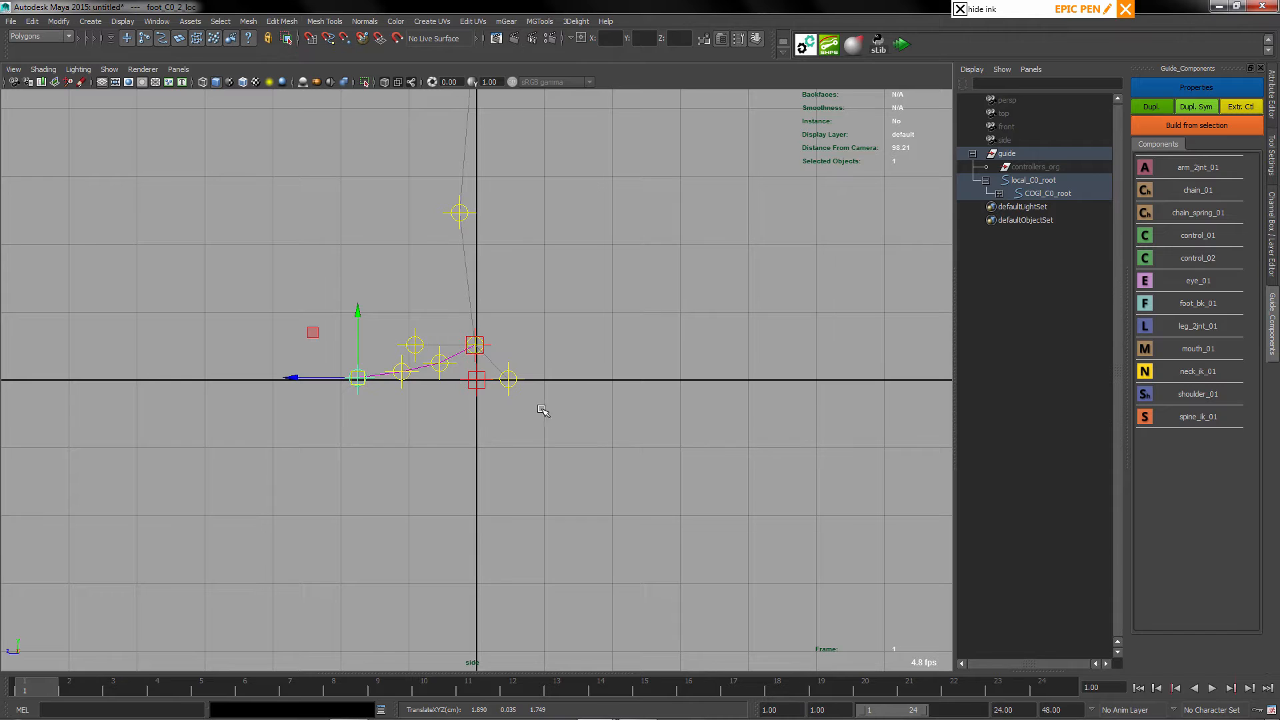
Move the foot's inner and outer pivot guides forward along Z to either side of the ball of the foot, and deselect them
key(space)
drag(591, 304, 447, 335)
key(q)
click(574, 326)
shift+click(508, 258)
key(e)
key(w)
alt+drag(494, 375, 559, 308)
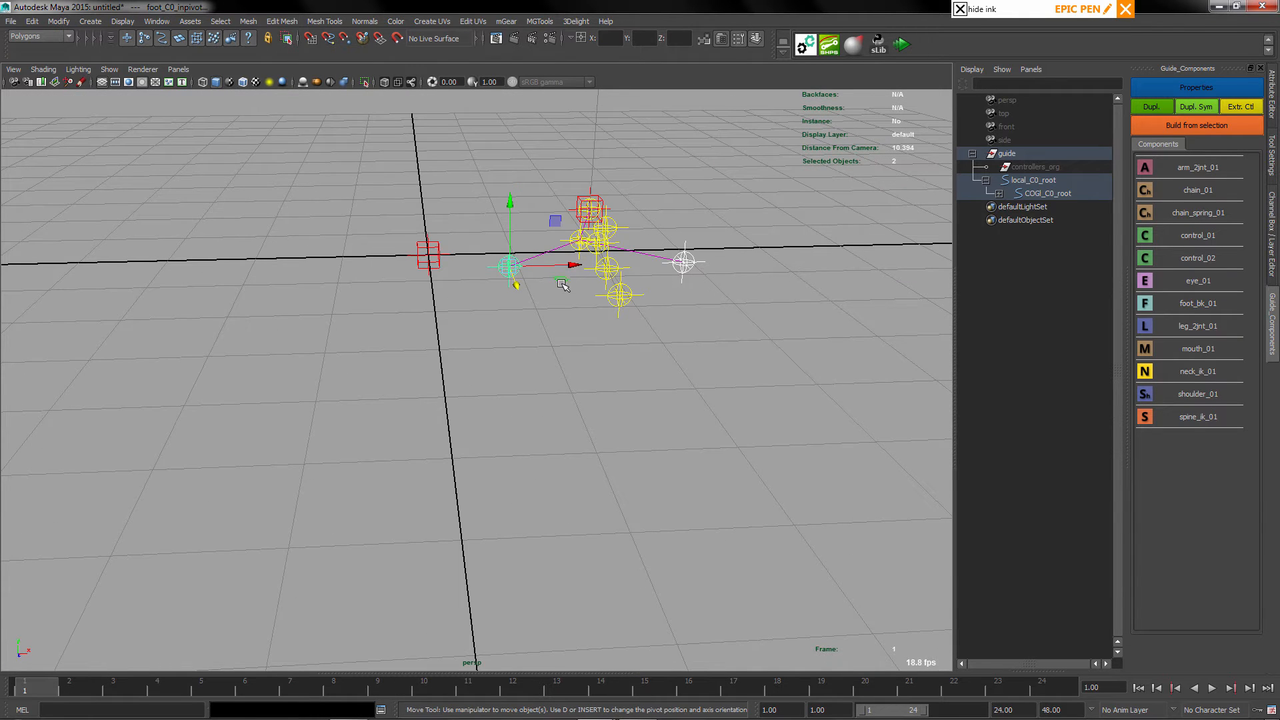
alt+drag(544, 296, 498, 340)
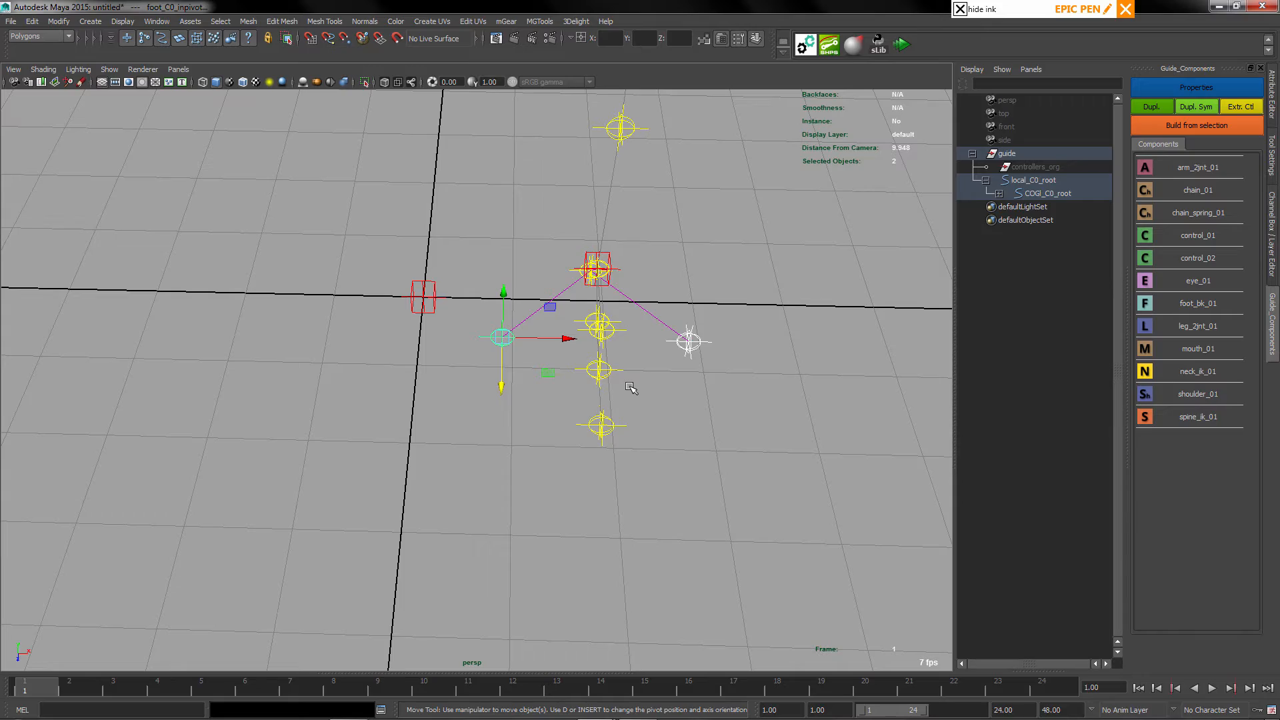
alt+right_drag(646, 409, 661, 294)
alt+drag(551, 391, 648, 329)
key(q)
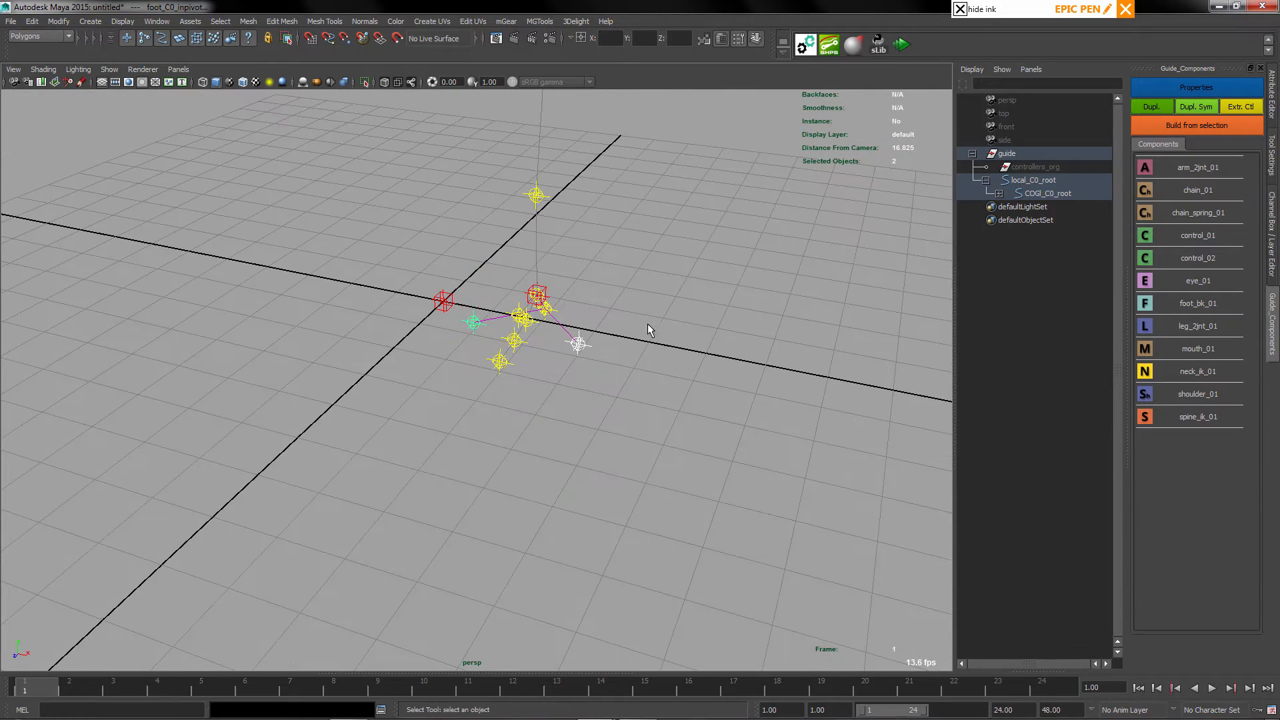
click(648, 327)
Open the component properties of the foot guide's root and place the settings window clear of the guides
mouse_move(647, 327)
alt+right_down()
mouse_move(602, 405)
mouse_move(670, 322)
alt+right_up()
alt+middle_drag(669, 322, 543, 323)
alt+drag(564, 374, 486, 252)
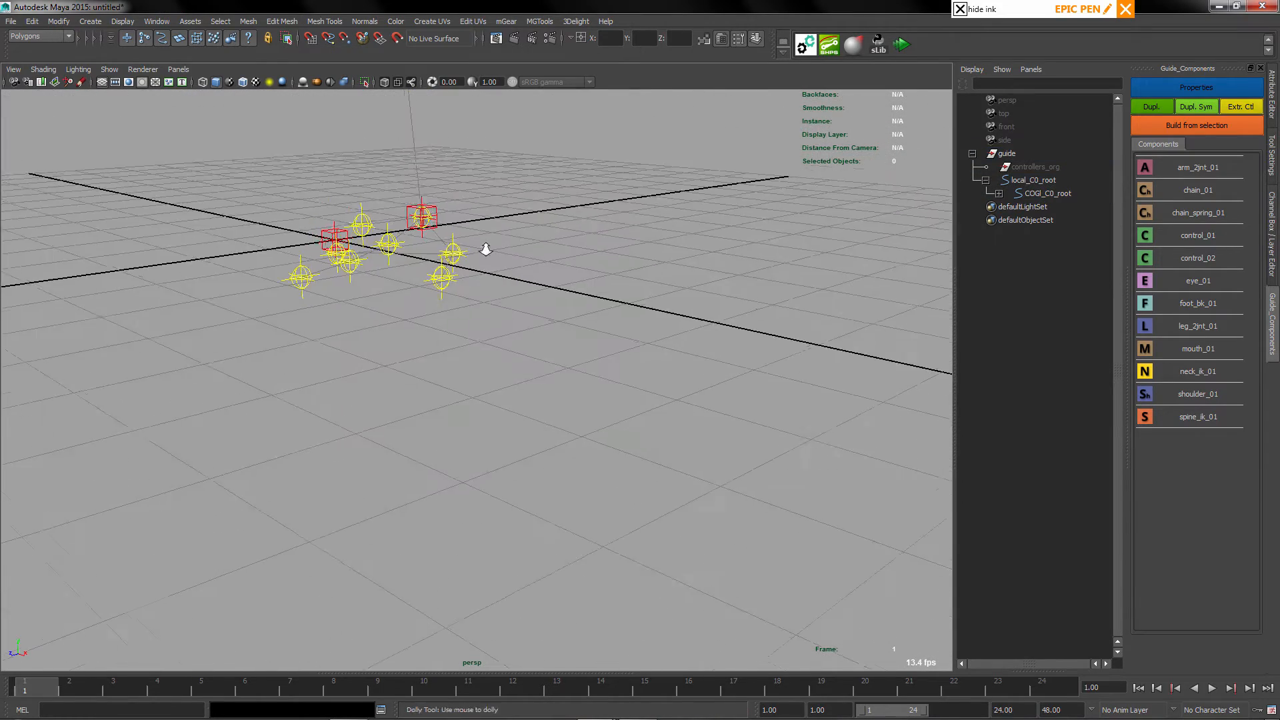
alt+right_drag(486, 251, 506, 223)
alt+middle_drag(492, 223, 525, 347)
click(452, 278)
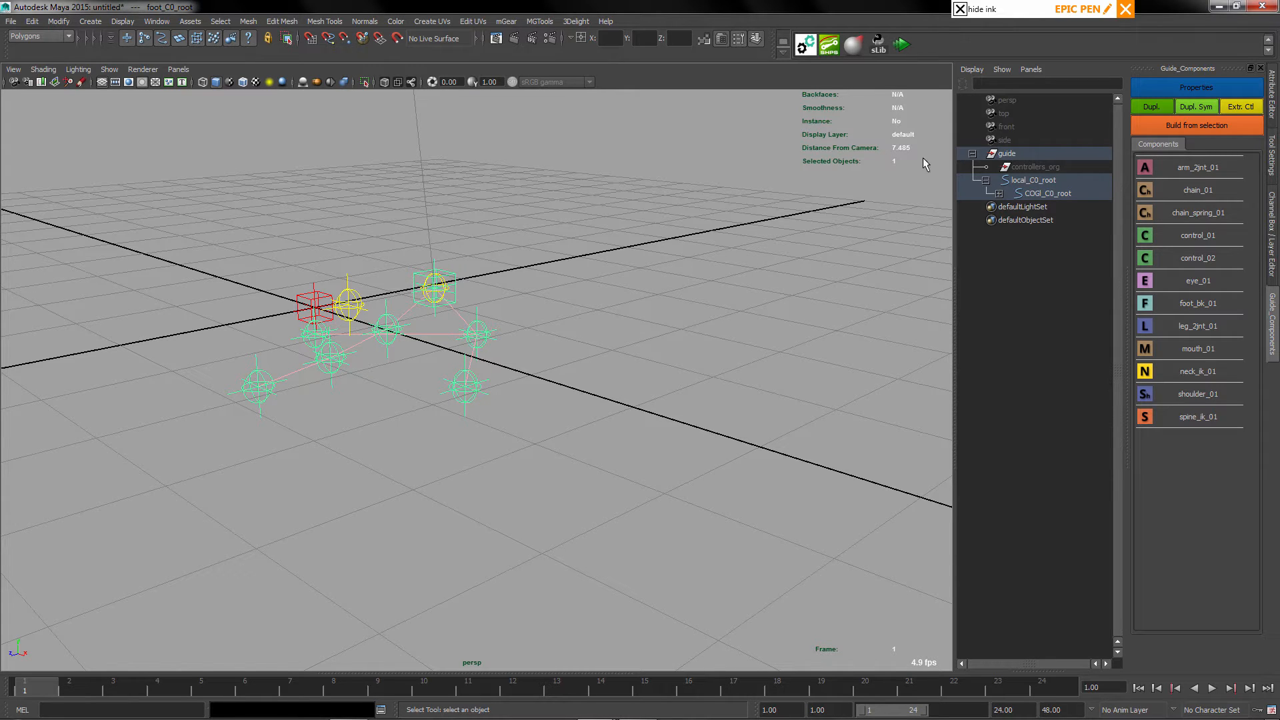
click(1174, 89)
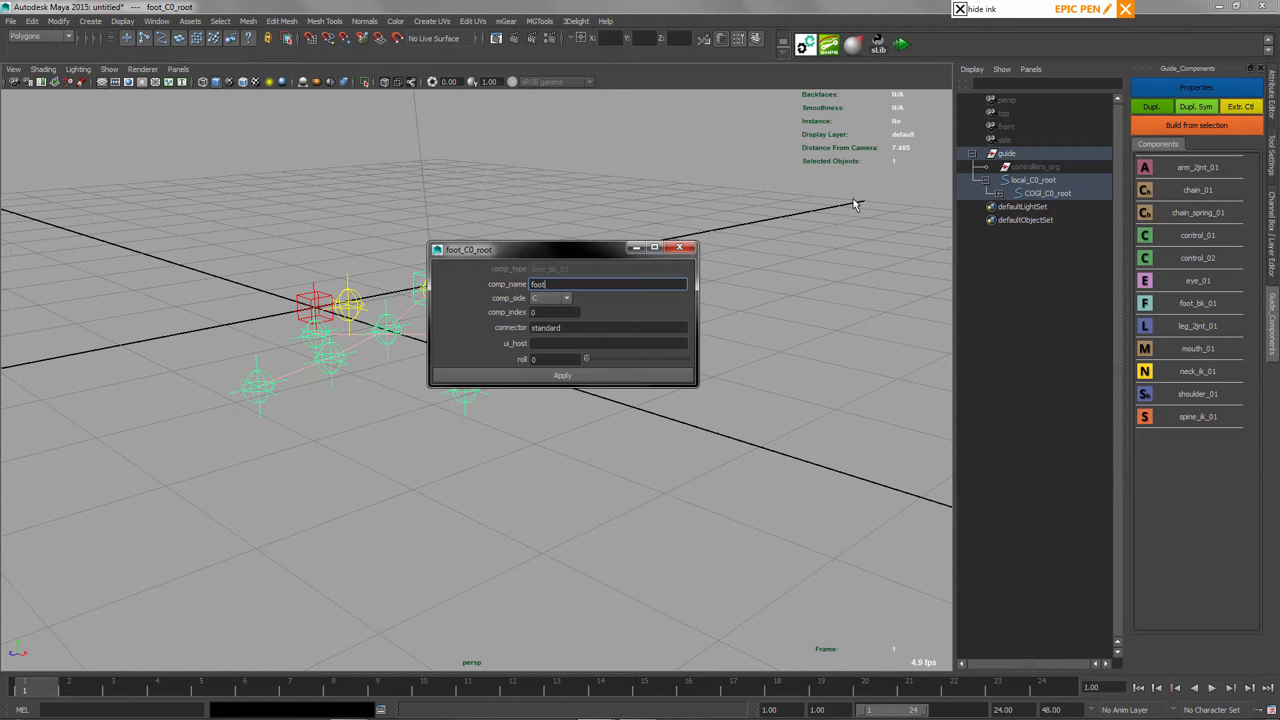
drag(521, 250, 547, 172)
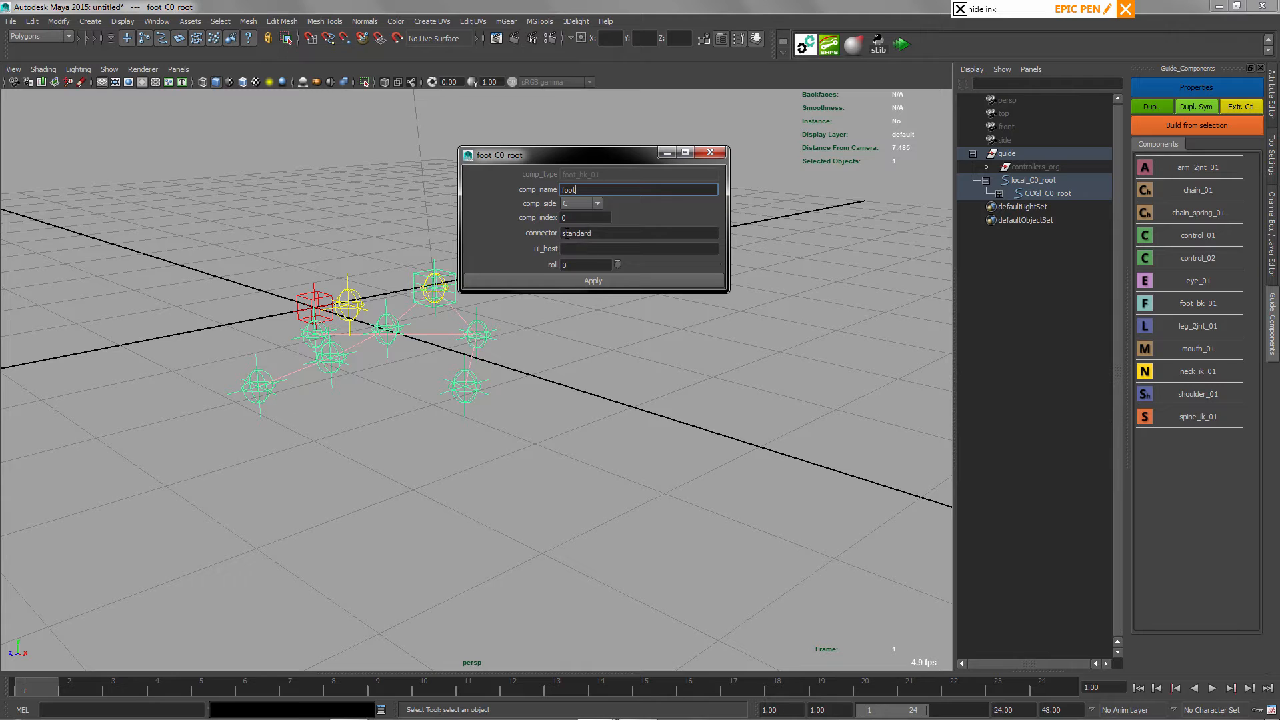
double_click(589, 234)
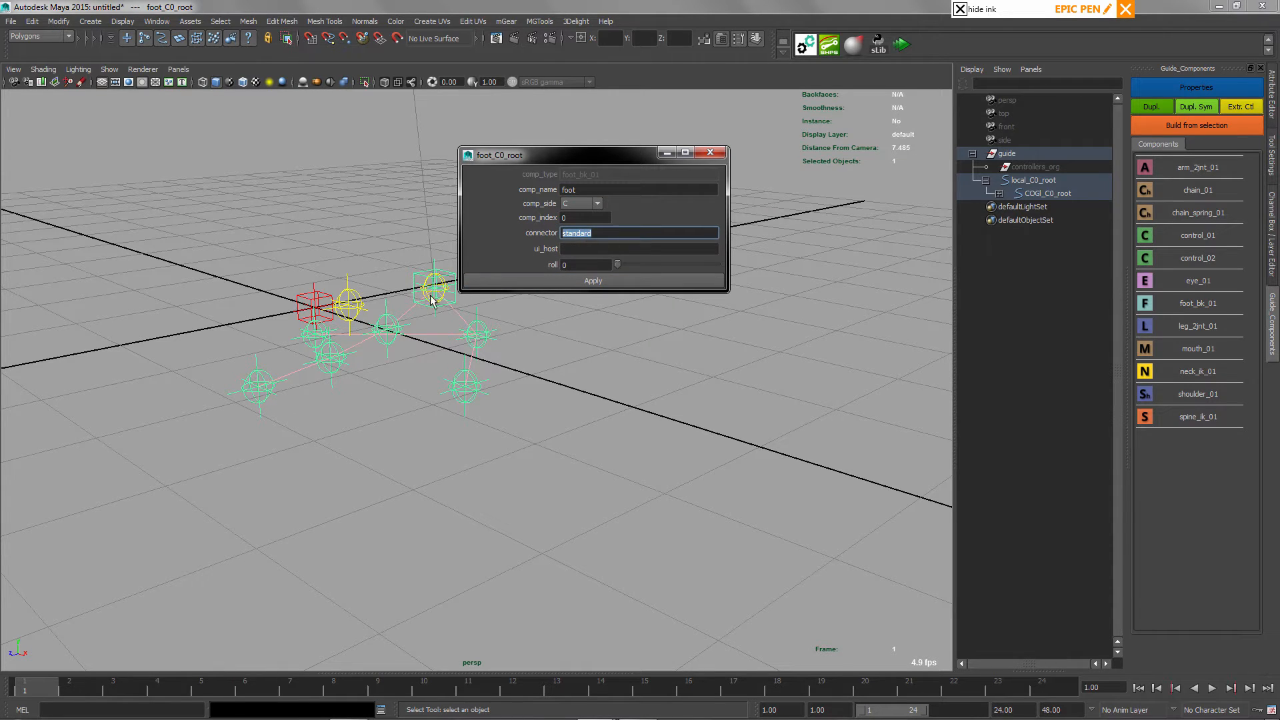
drag(557, 153, 668, 138)
Set the foot's connector to leg_2jnt_01, copying the name from the Script Editor, and collapse the editor again
alt+drag(467, 306, 434, 310)
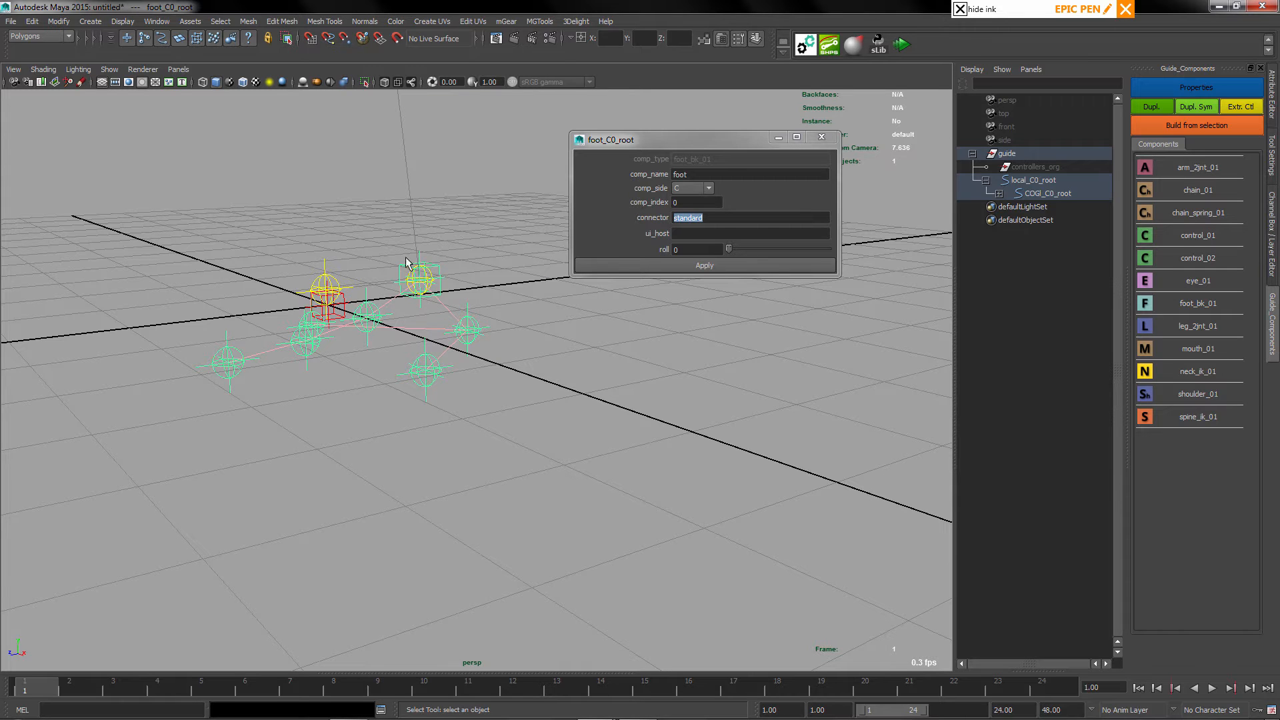
alt+drag(453, 270, 504, 272)
alt+right_drag(522, 281, 479, 352)
alt+drag(567, 406, 418, 274)
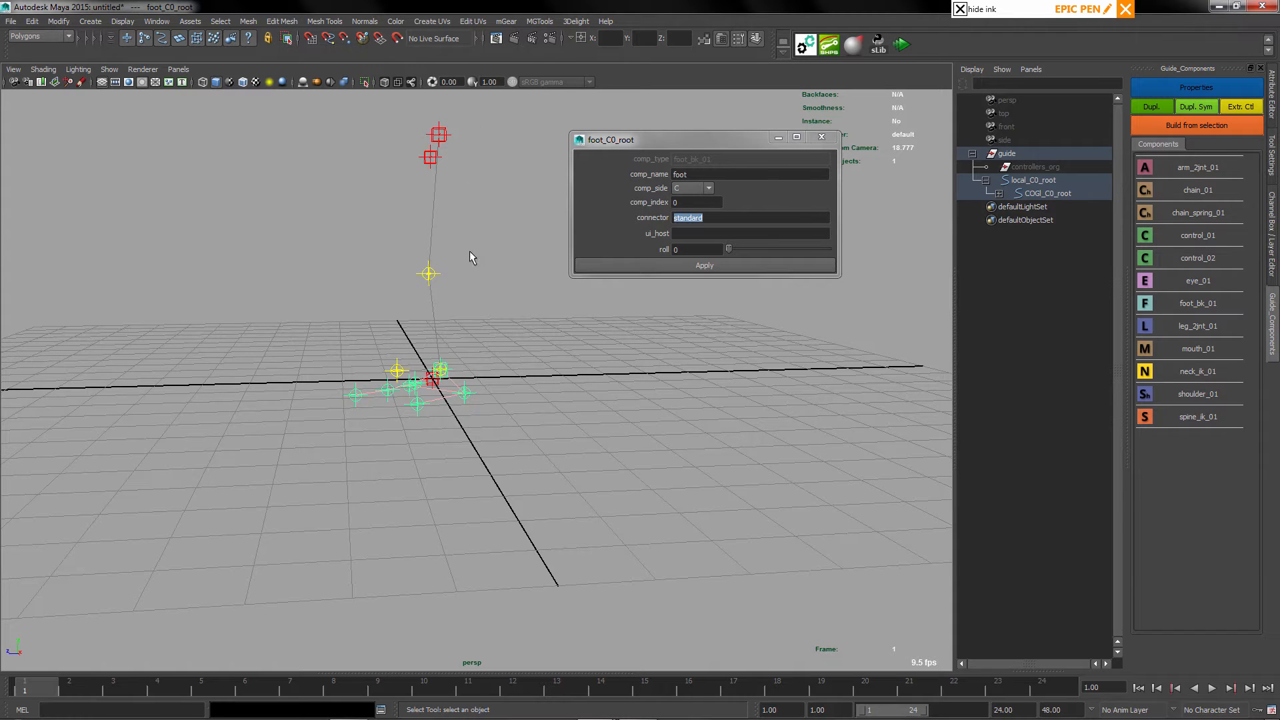
alt+drag(474, 357, 453, 337)
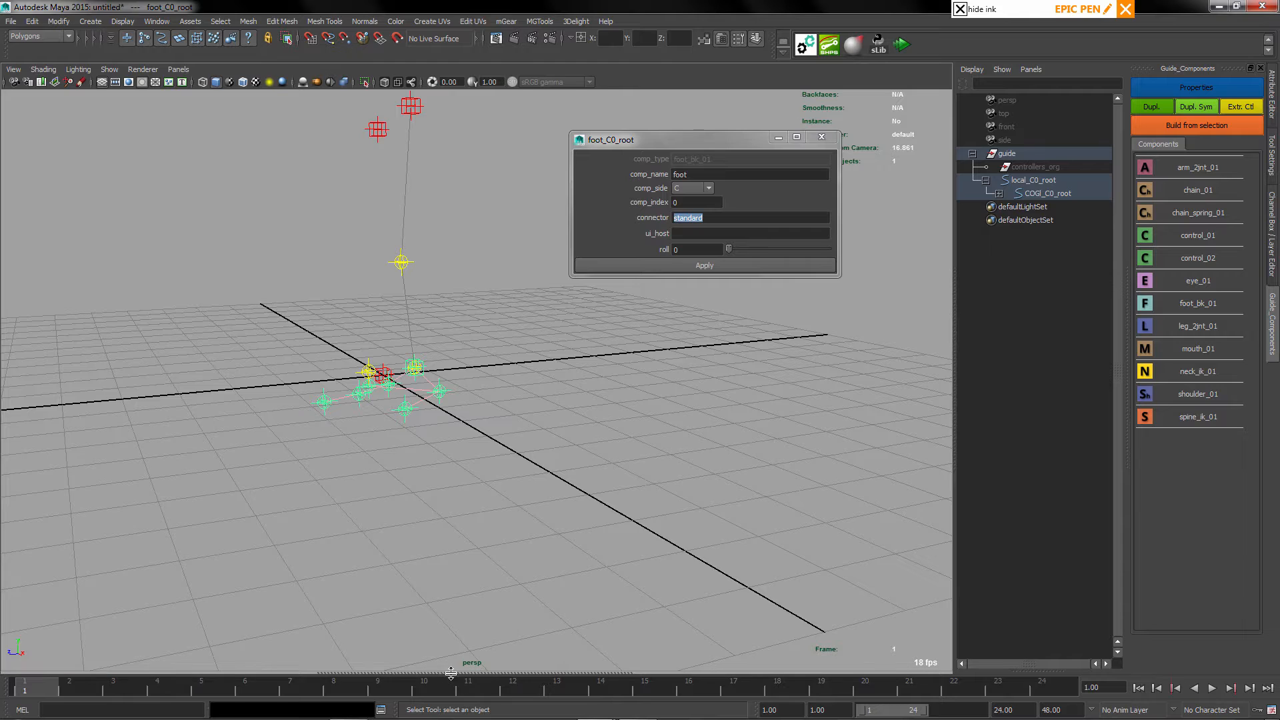
drag(449, 675, 443, 438)
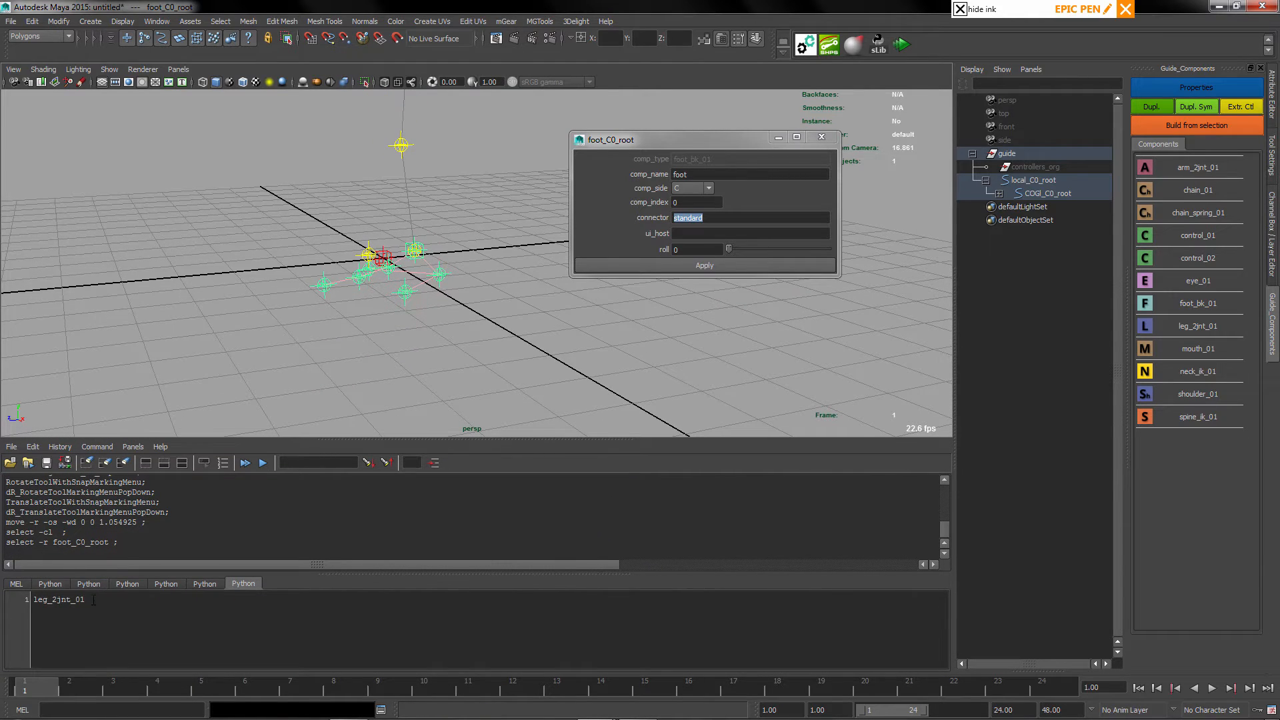
drag(93, 600, 33, 595)
key(ctrl+c)
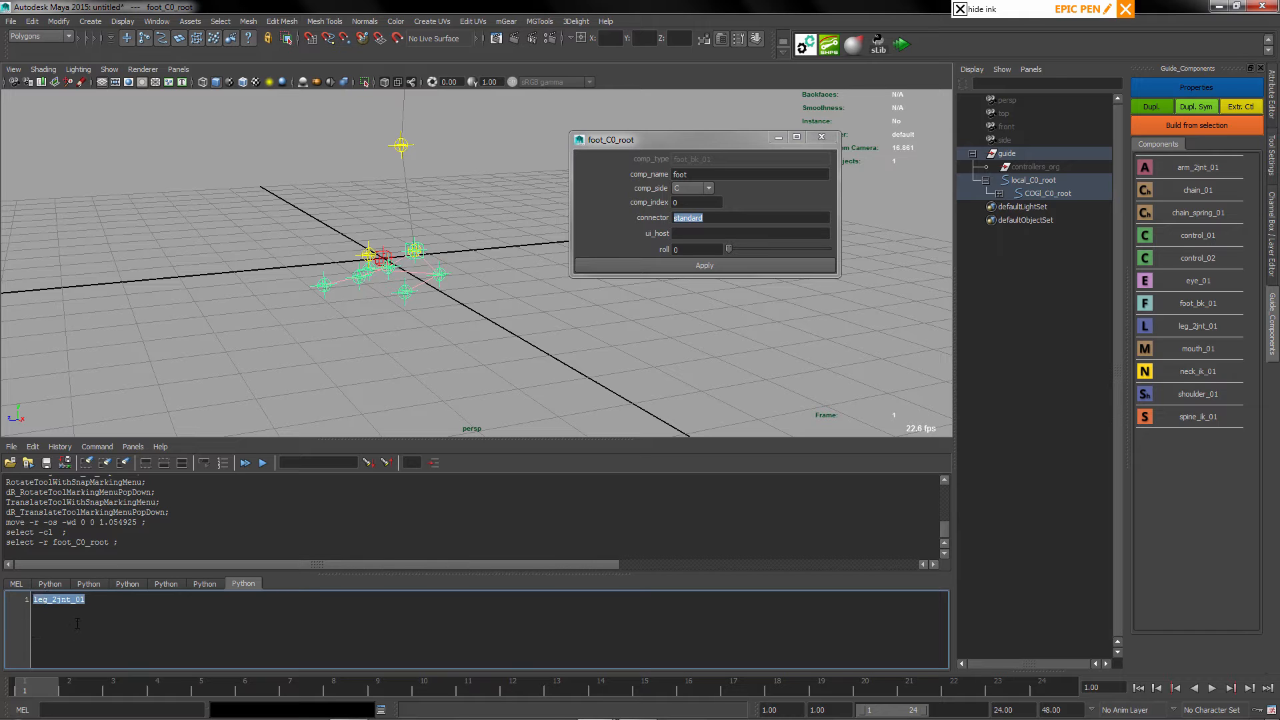
drag(708, 218, 643, 219)
key(ctrl+v)
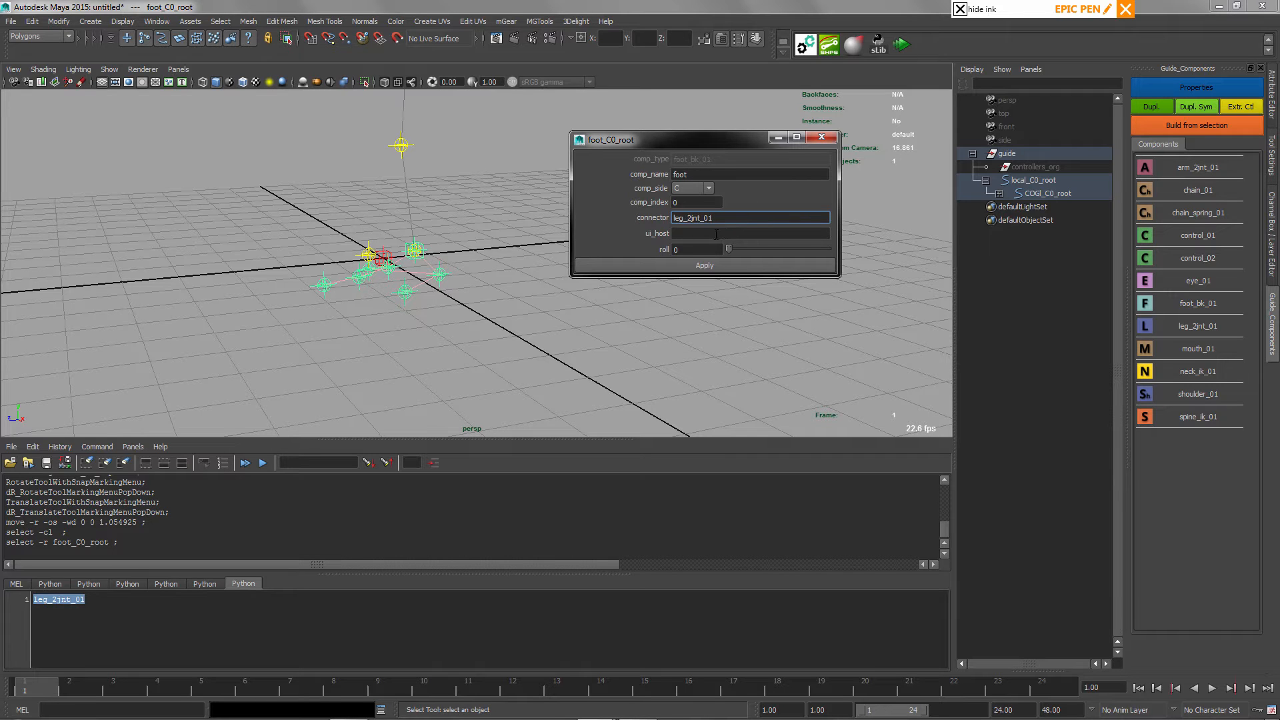
drag(475, 438, 483, 670)
Set the foot component's side to L and apply its settings
alt+drag(479, 384, 600, 286)
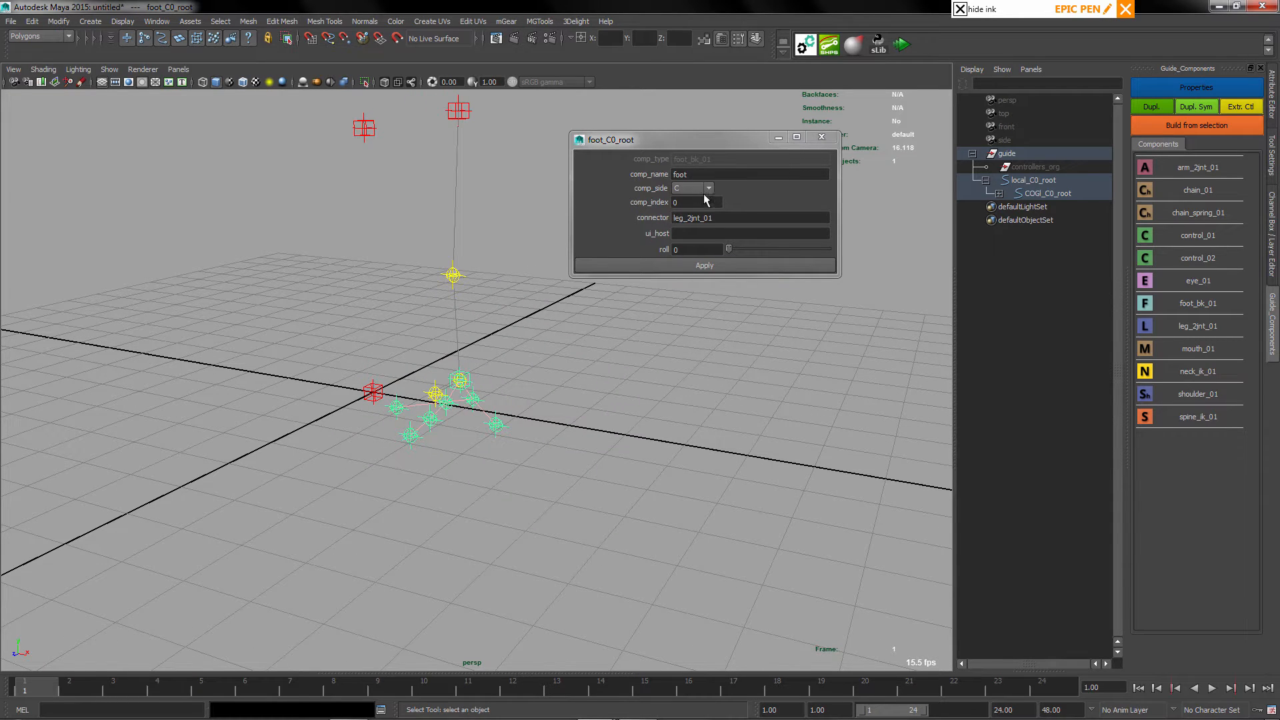
alt+drag(560, 373, 520, 363)
click(692, 188)
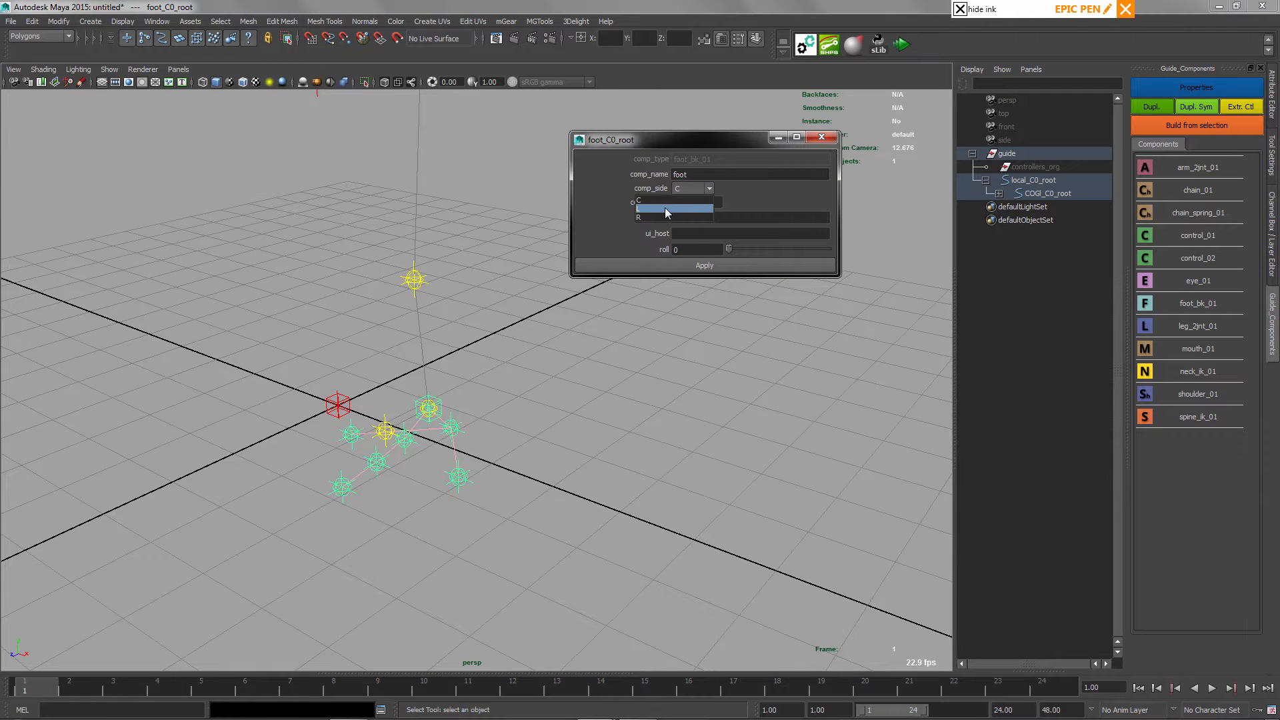
click(659, 208)
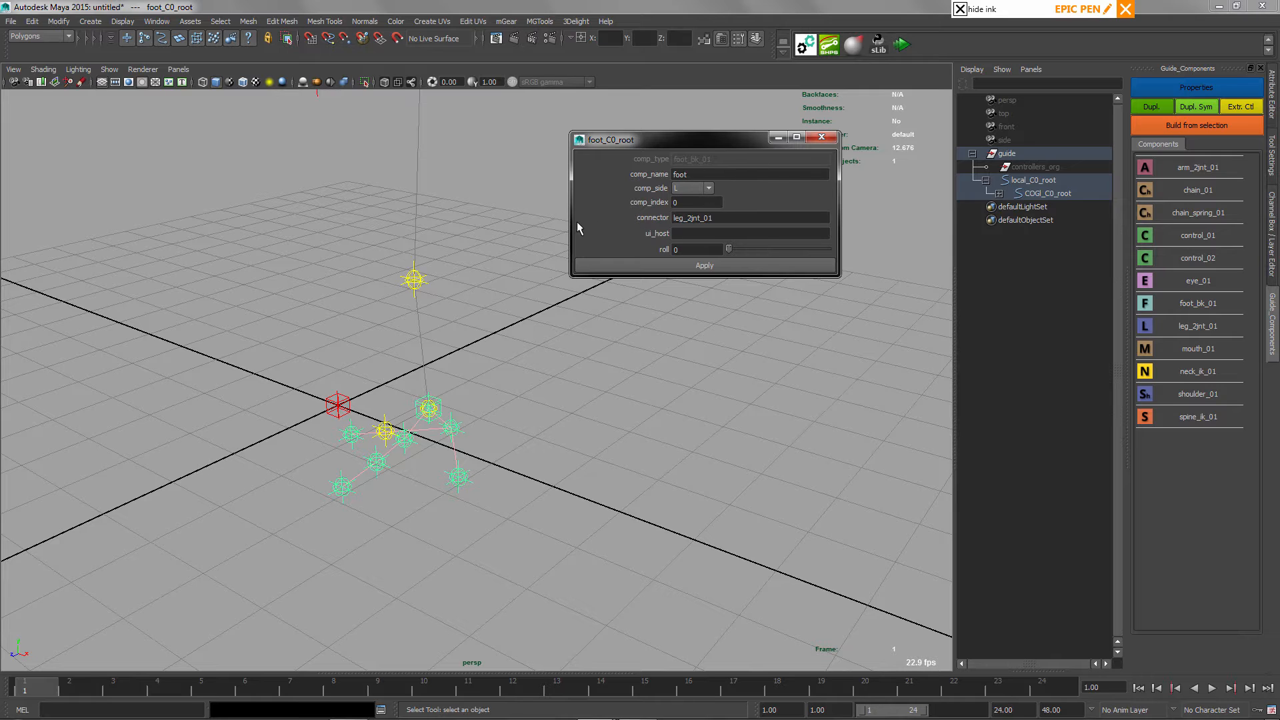
click(681, 270)
Set the leg component's side to L in its properties, apply the settings and deselect the guide
alt+drag(484, 368, 460, 305)
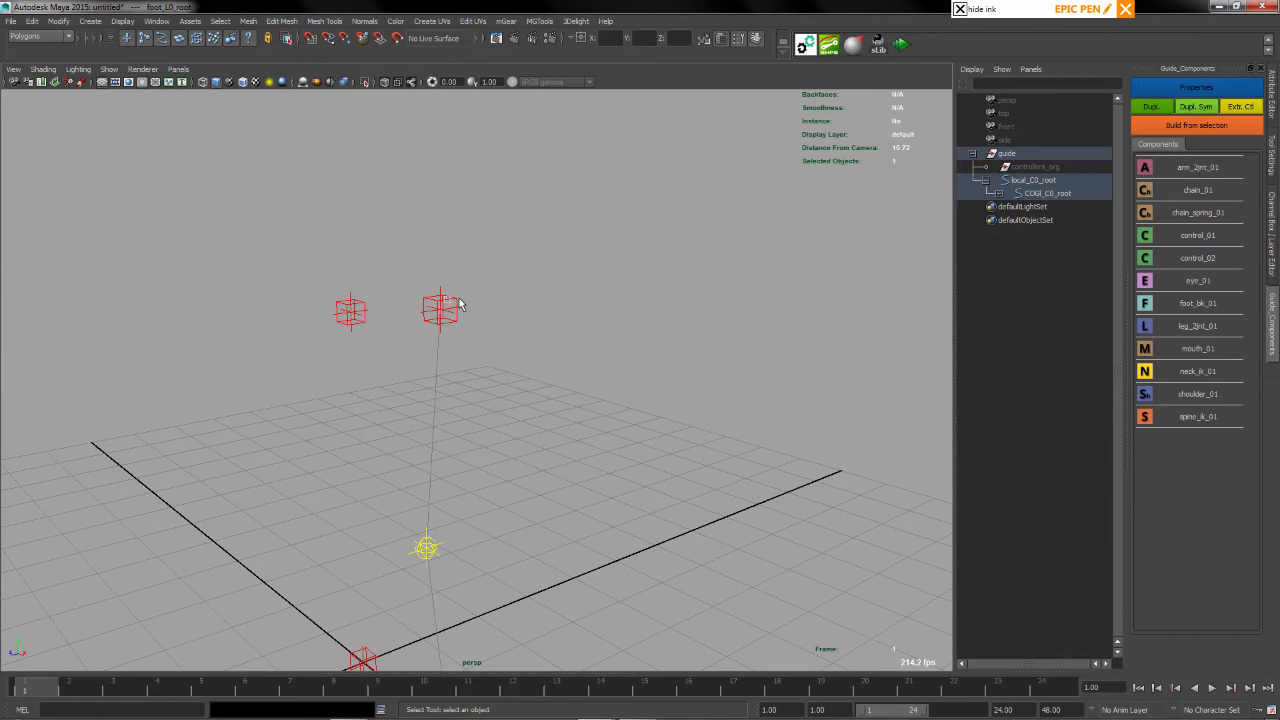
click(457, 299)
click(1196, 88)
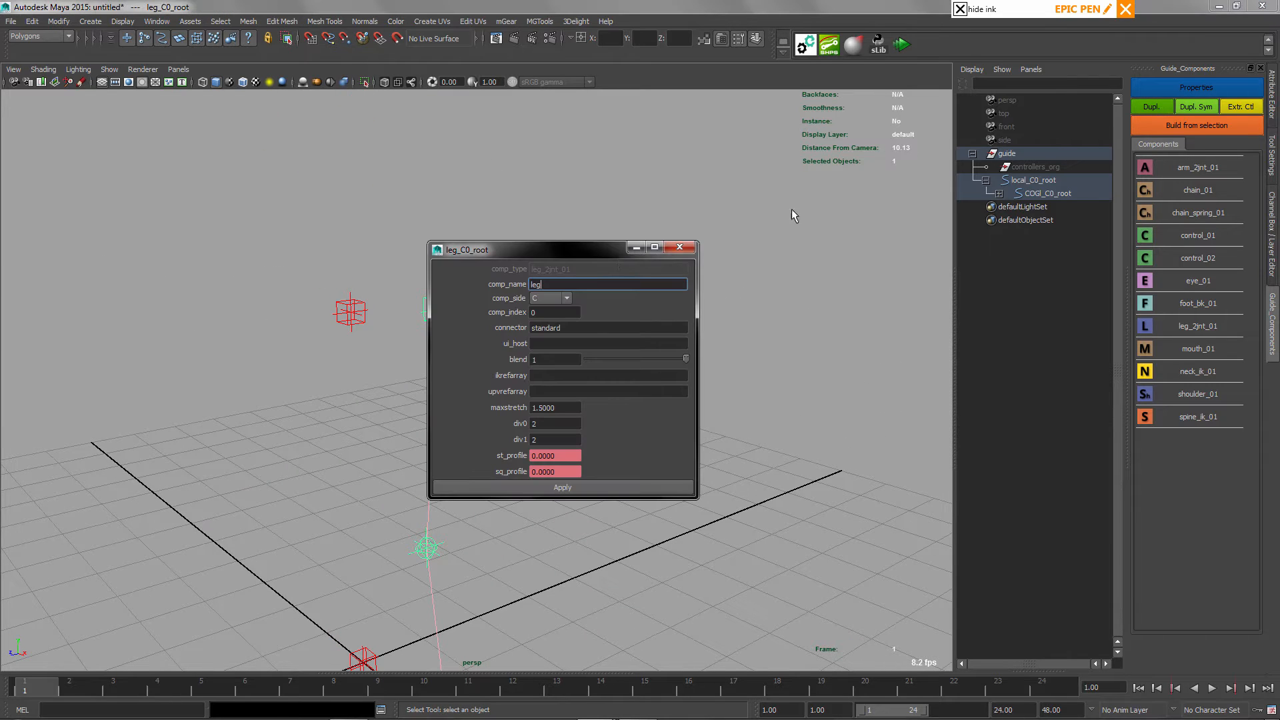
click(550, 298)
click(534, 319)
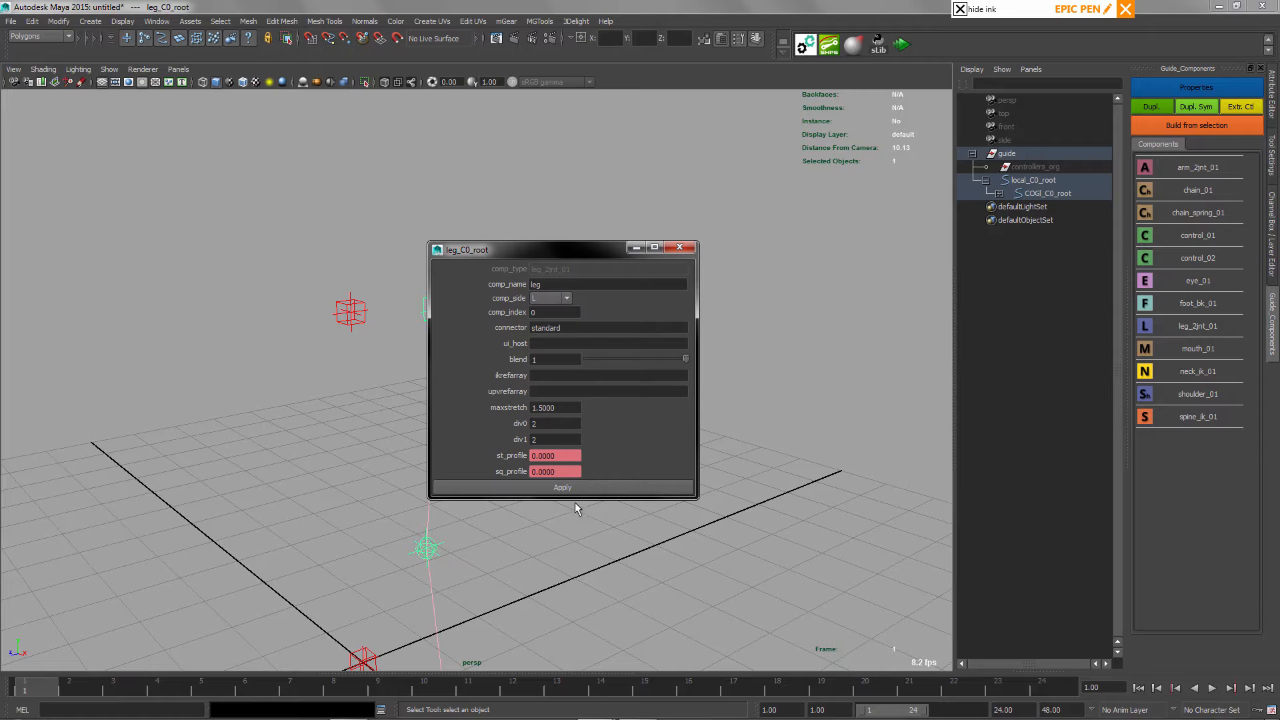
click(562, 490)
mouse_move(519, 441)
alt+mouse_down()
mouse_move(452, 421)
mouse_move(511, 320)
mouse_move(504, 439)
alt+mouse_up()
alt+drag(708, 399, 571, 486)
click(637, 416)
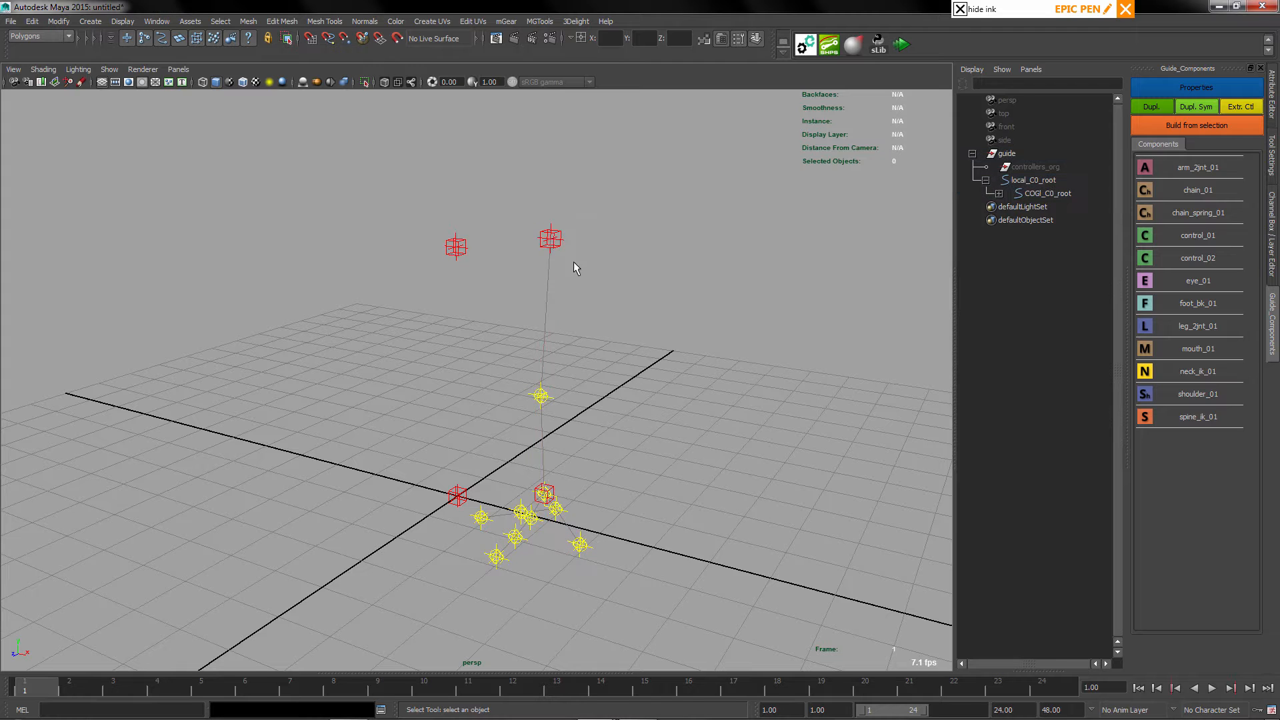
Duplicate the left leg guide together with its foot symmetrically to the other side of the body
click(557, 246)
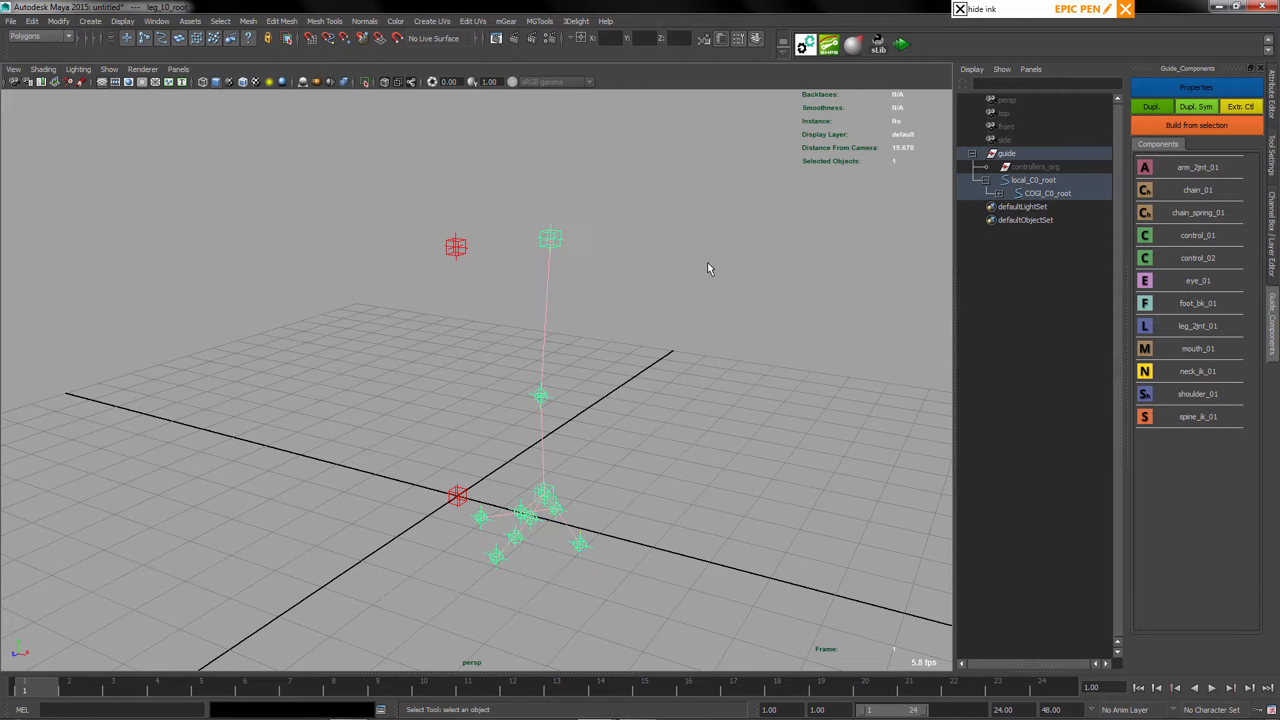
click(1197, 107)
alt+drag(563, 371, 583, 409)
click(658, 382)
Select the whole guide and build a test rig from it
click(1007, 155)
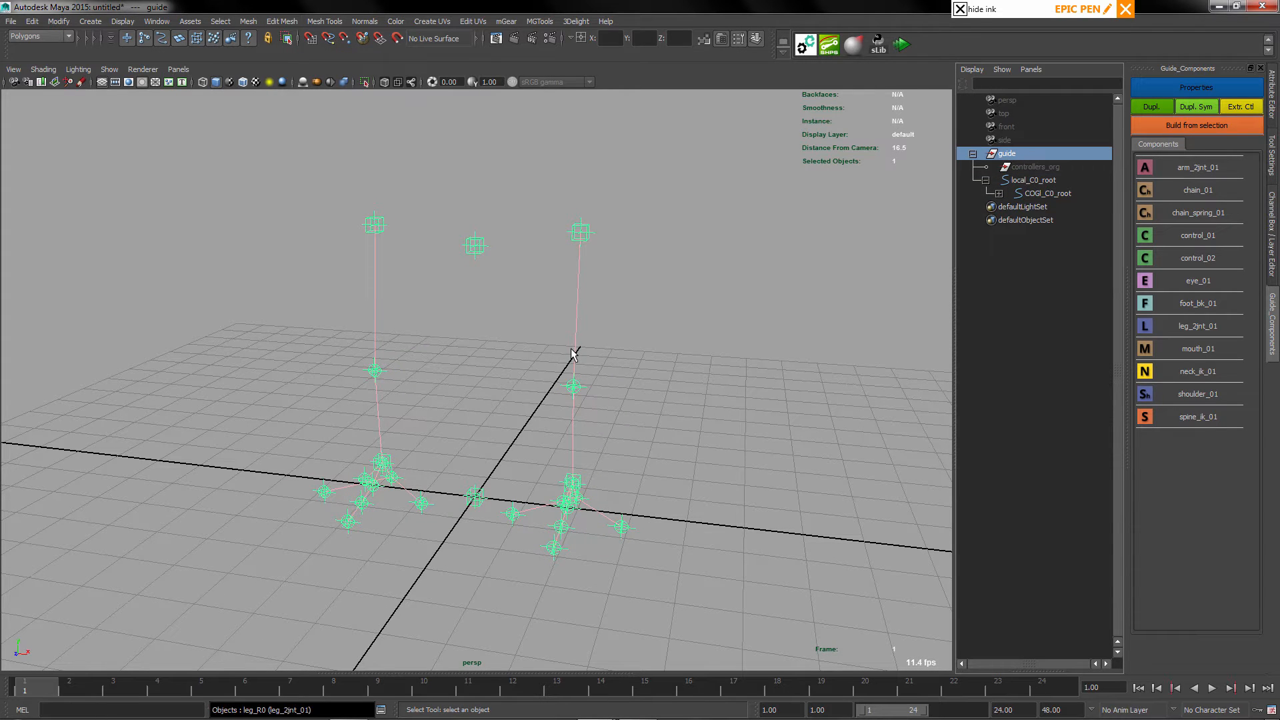
alt+drag(653, 352, 669, 433)
alt+drag(504, 247, 507, 274)
Test how the built legs follow by moving the centre-of-gravity control, undo the moves and deselect it
key(w)
click(507, 276)
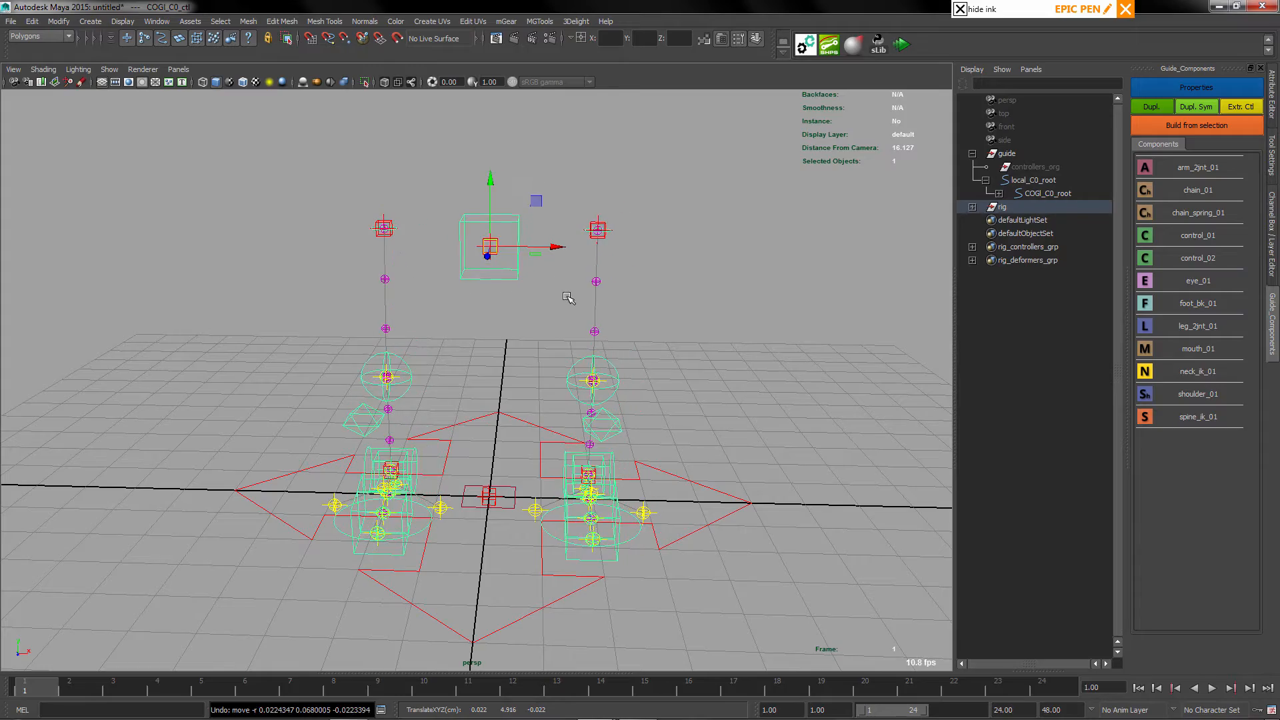
alt+drag(566, 297, 602, 168)
alt+drag(543, 262, 503, 317)
alt+right_drag(503, 318, 554, 442)
alt+drag(555, 442, 586, 231)
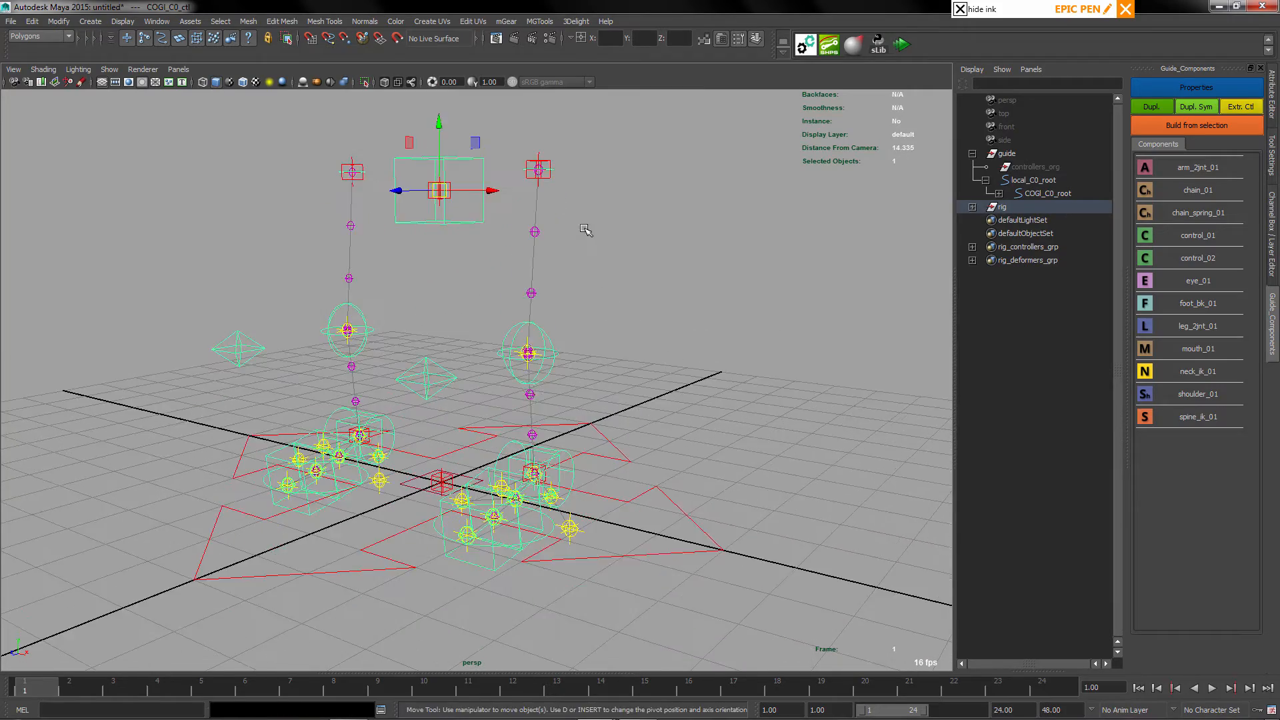
alt+drag(527, 392, 503, 426)
alt+drag(416, 347, 493, 367)
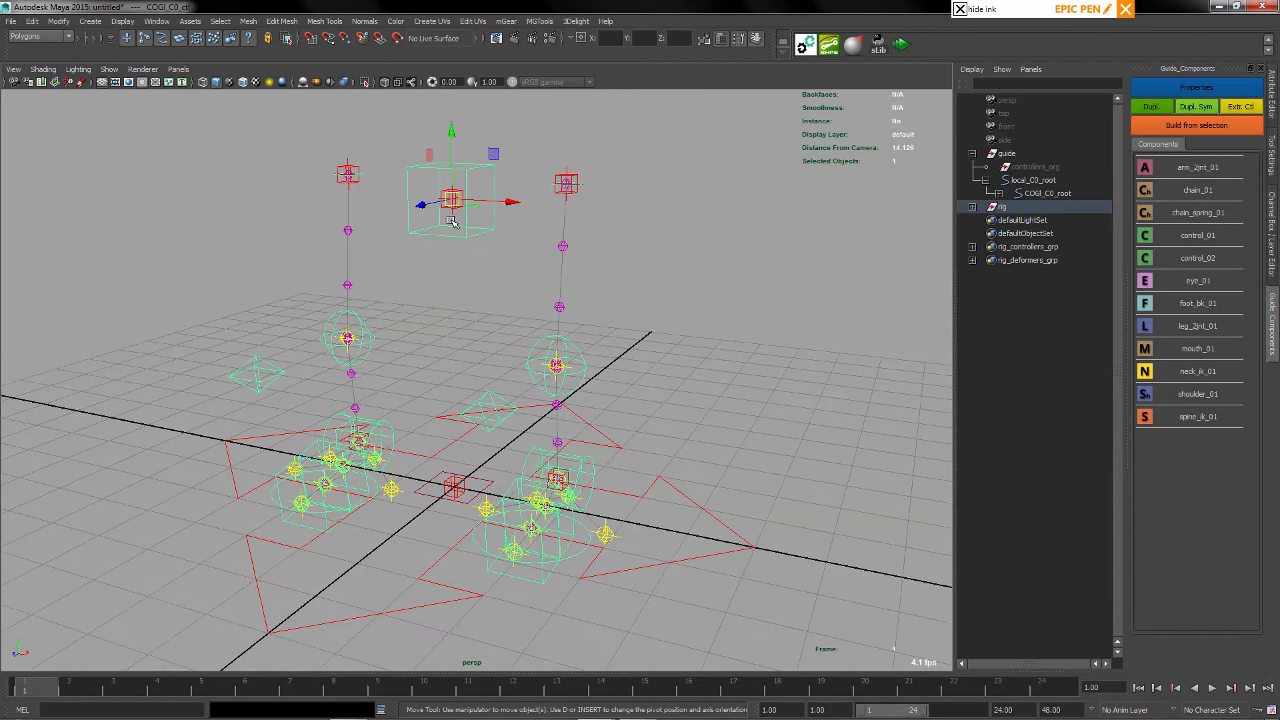
mouse_move(454, 204)
mouse_down()
mouse_move(477, 229)
mouse_move(462, 174)
mouse_move(420, 224)
mouse_move(450, 198)
mouse_move(431, 212)
mouse_up()
key(ctrl+z)
mouse_move(650, 321)
alt+mouse_down()
mouse_move(671, 340)
mouse_move(653, 331)
mouse_move(677, 257)
mouse_move(657, 328)
mouse_move(674, 320)
alt+mouse_up()
click(626, 260)
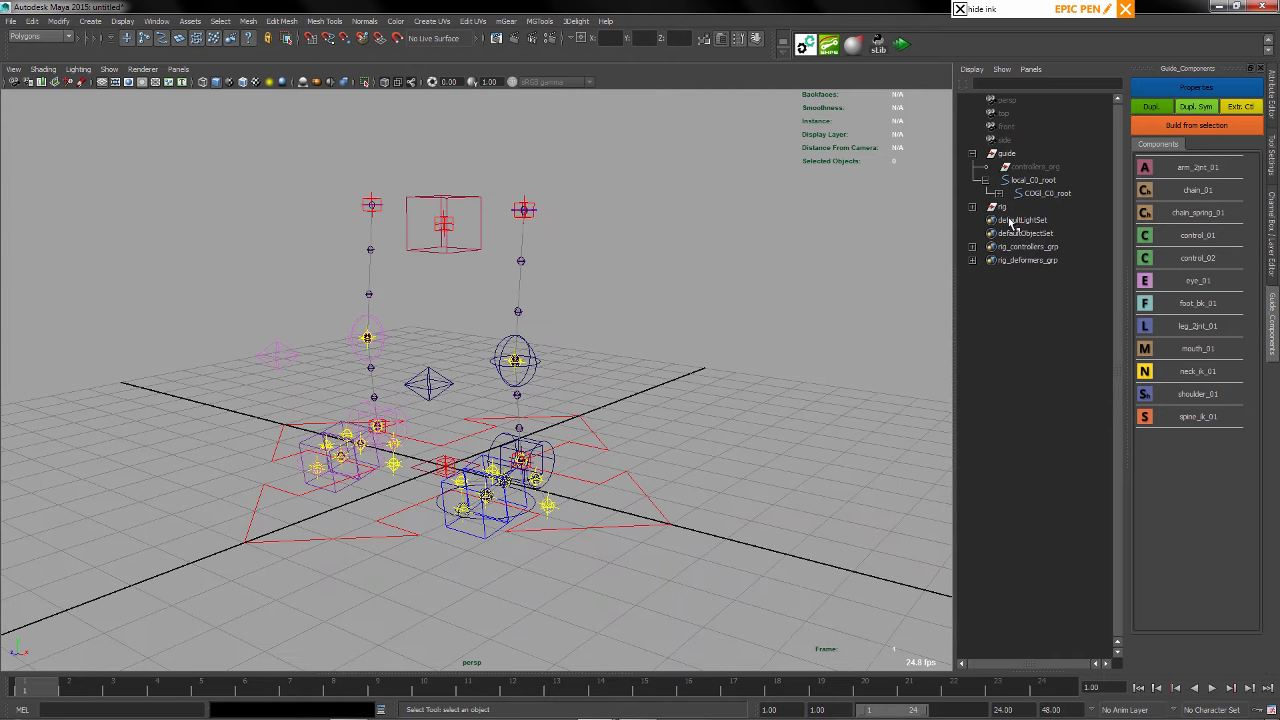
Delete the built rig group so that only the guide remains in the scene
click(1003, 208)
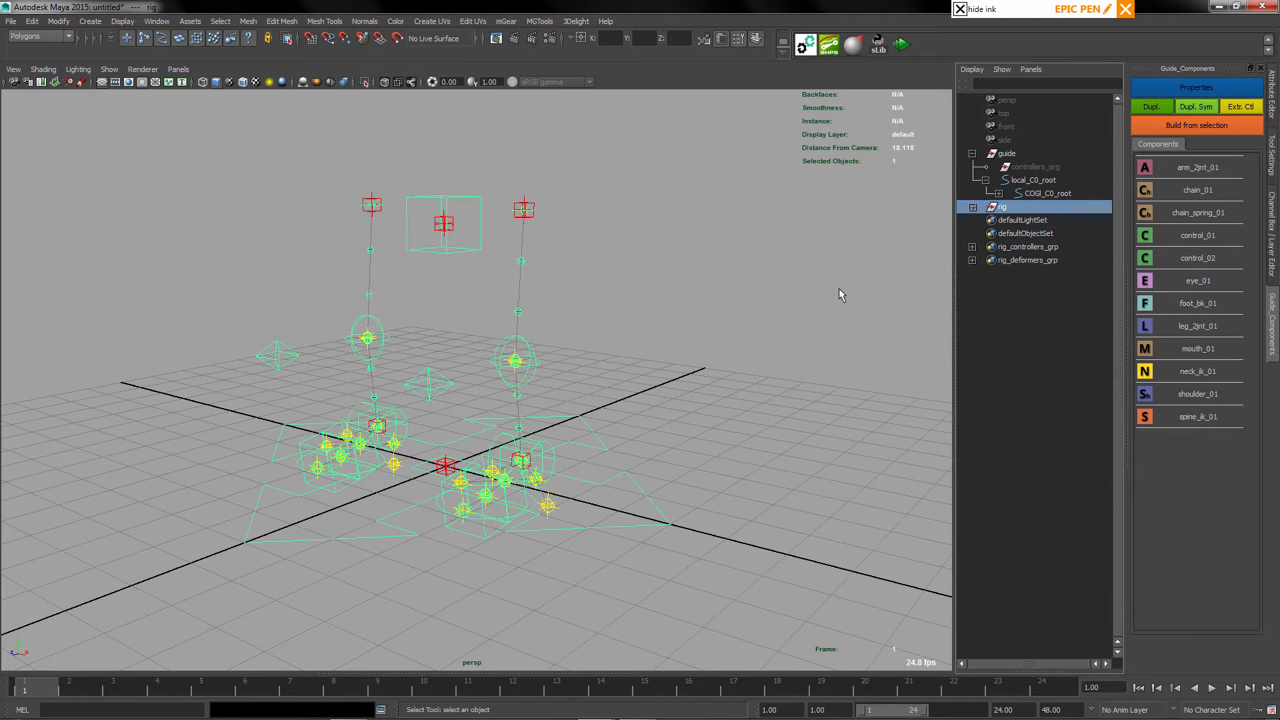
key(Delete)
alt+drag(602, 373, 623, 383)
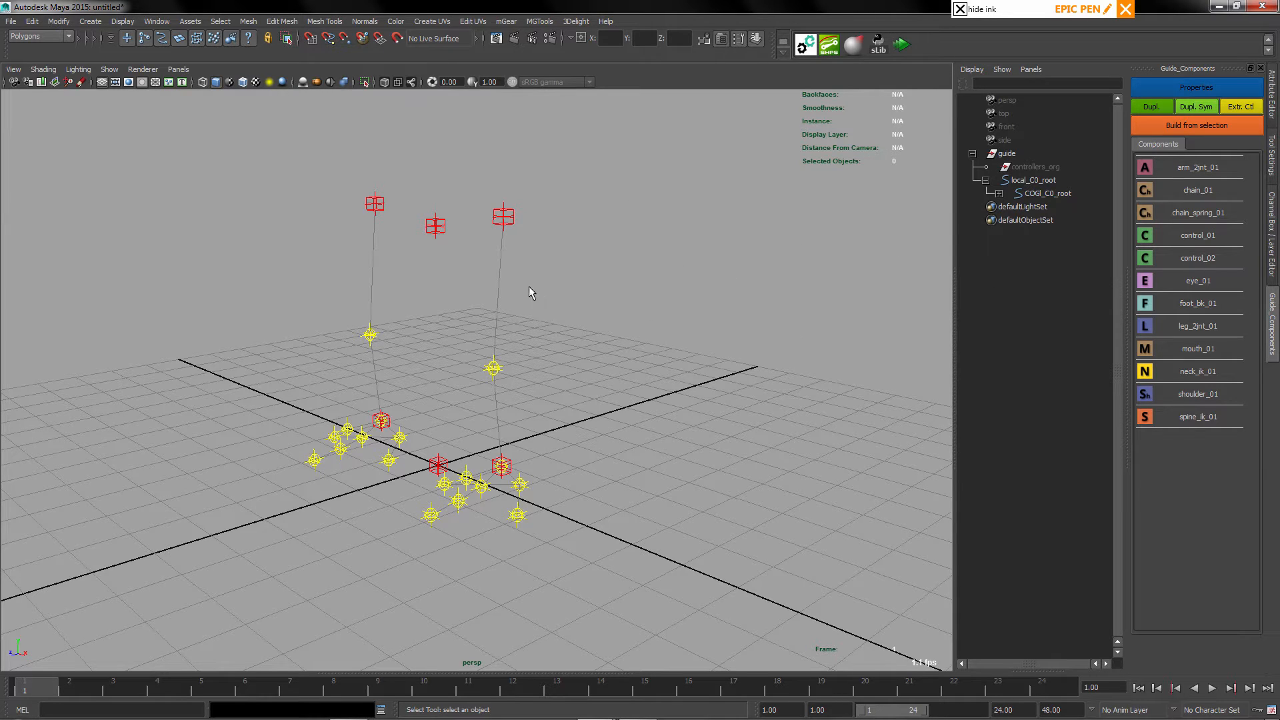
alt+right_drag(598, 256, 506, 390)
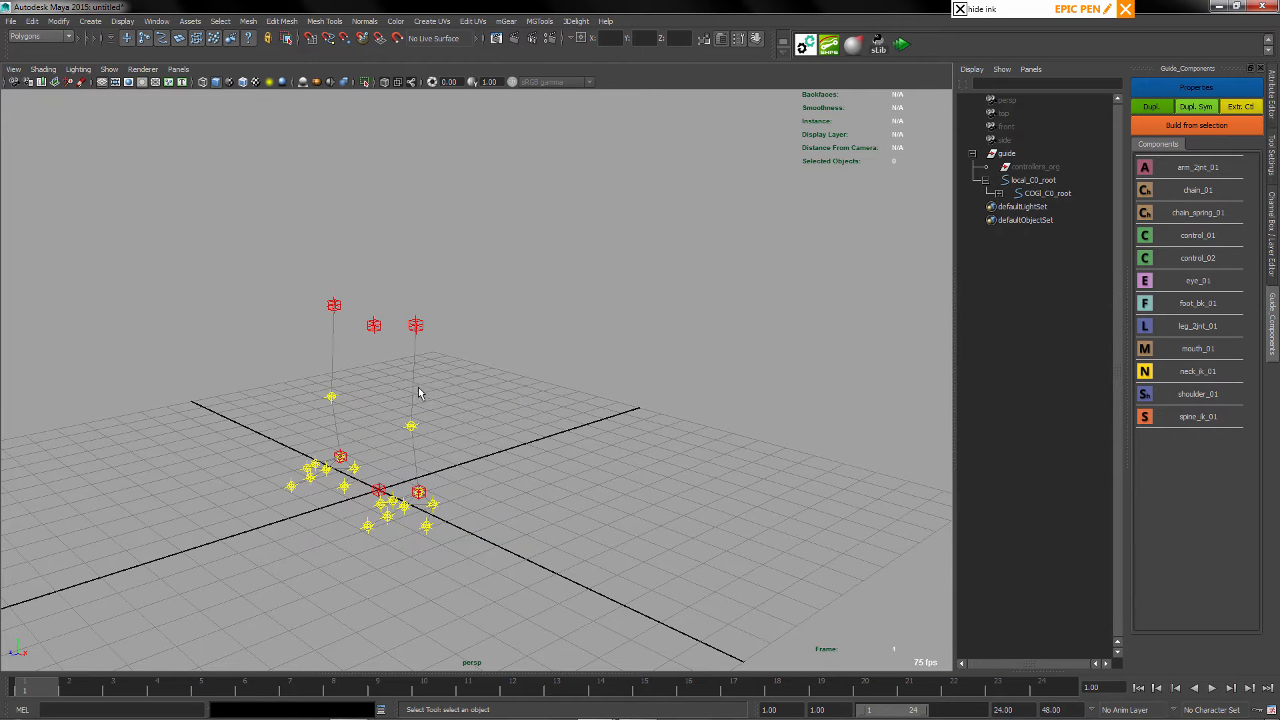
alt+drag(466, 424, 485, 332)
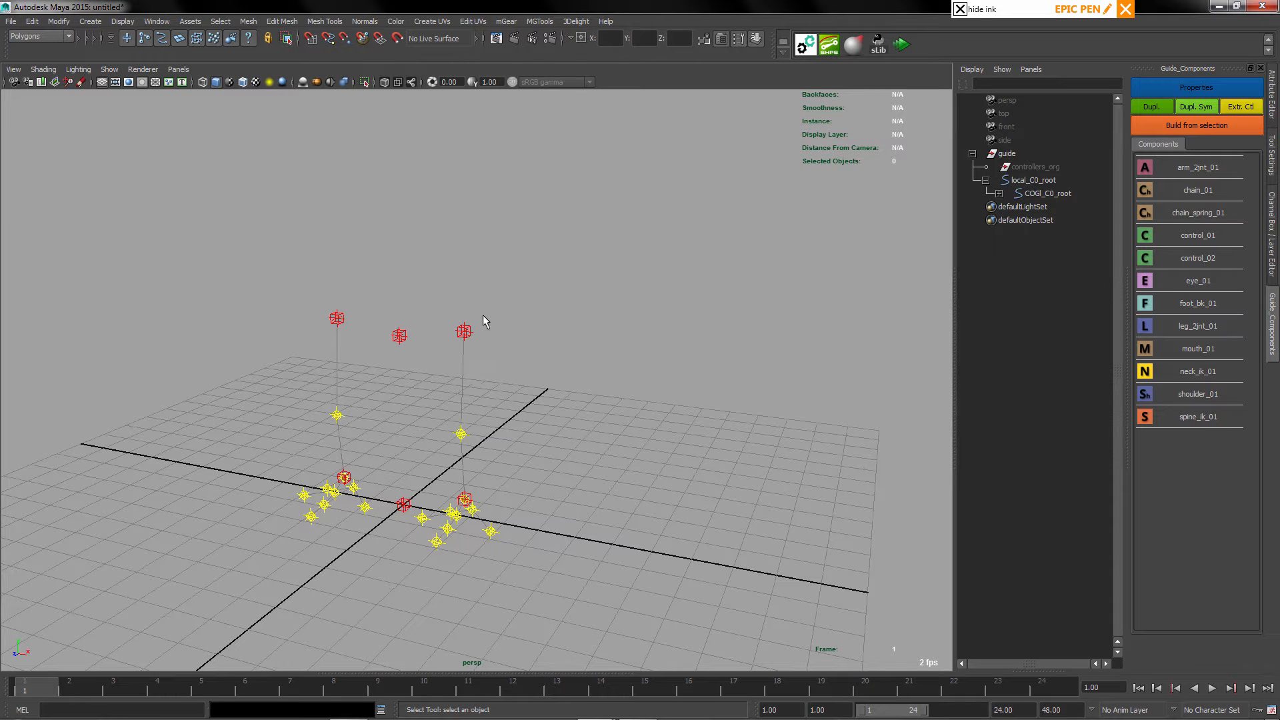
alt+drag(482, 333, 569, 378)
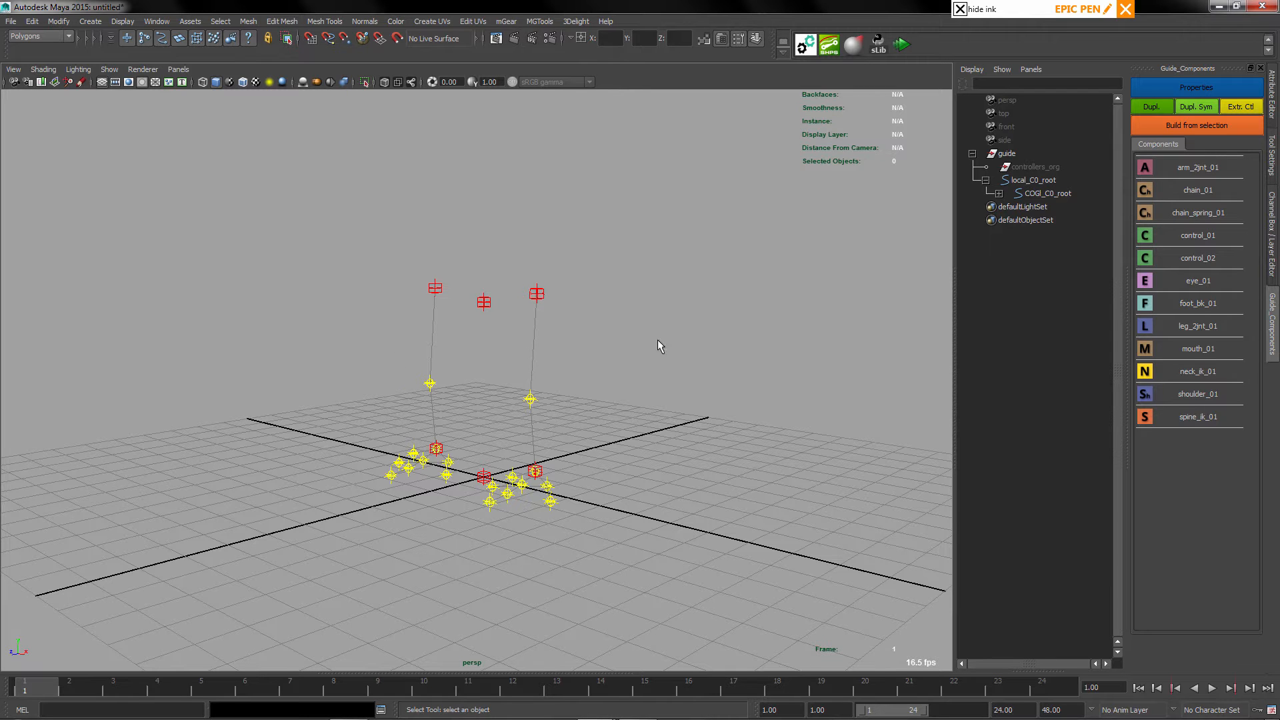
mouse_move(565, 301)
alt+mouse_down()
mouse_move(552, 397)
mouse_move(544, 305)
alt+mouse_up()
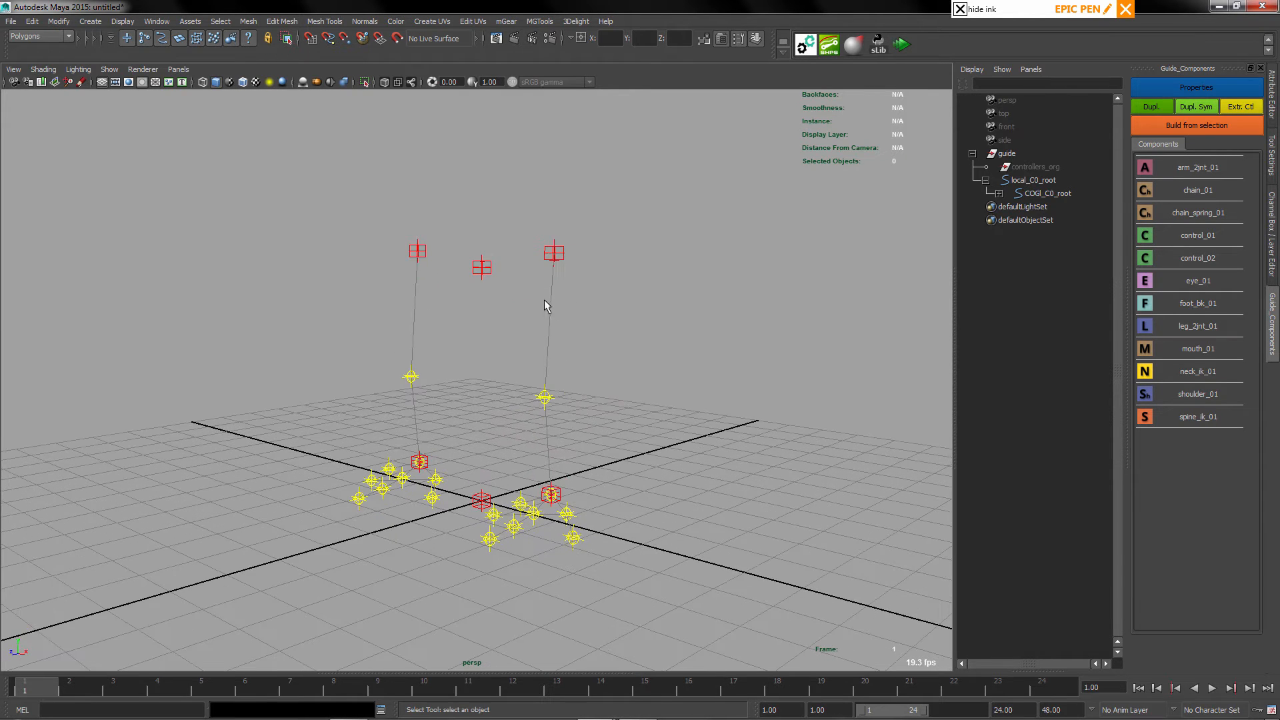
alt+drag(657, 374, 449, 419)
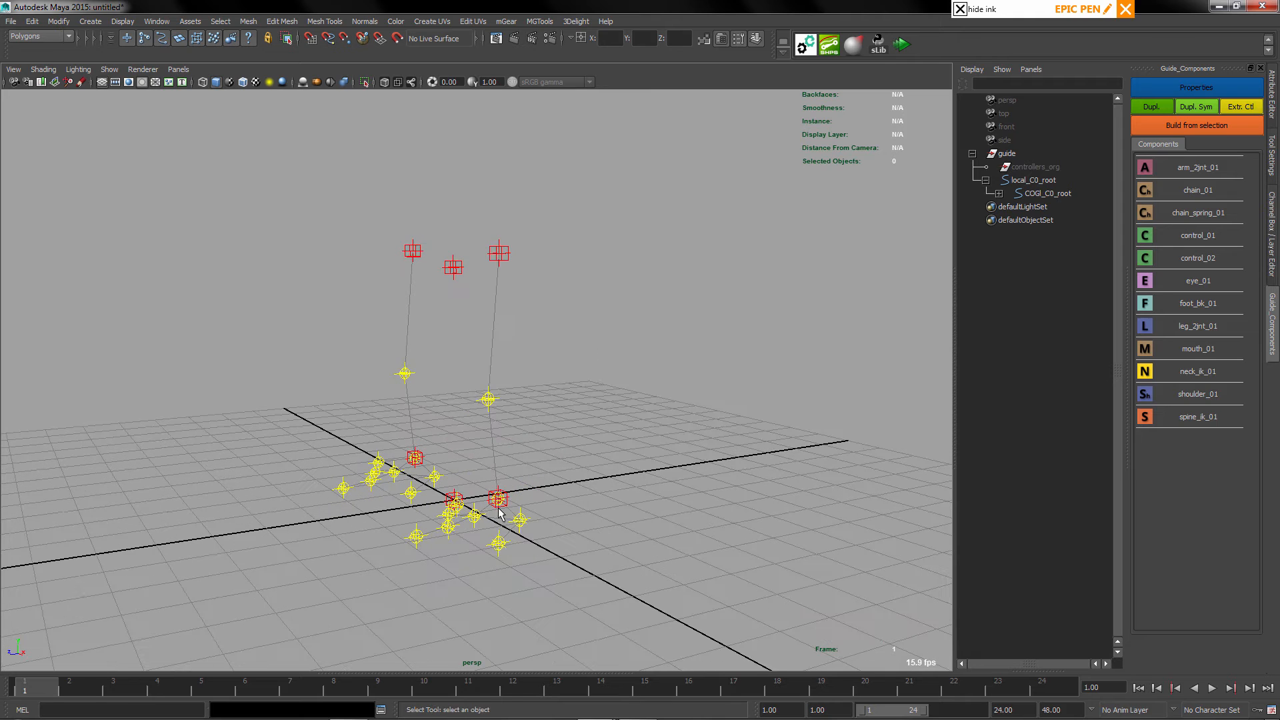
alt+drag(653, 287, 670, 334)
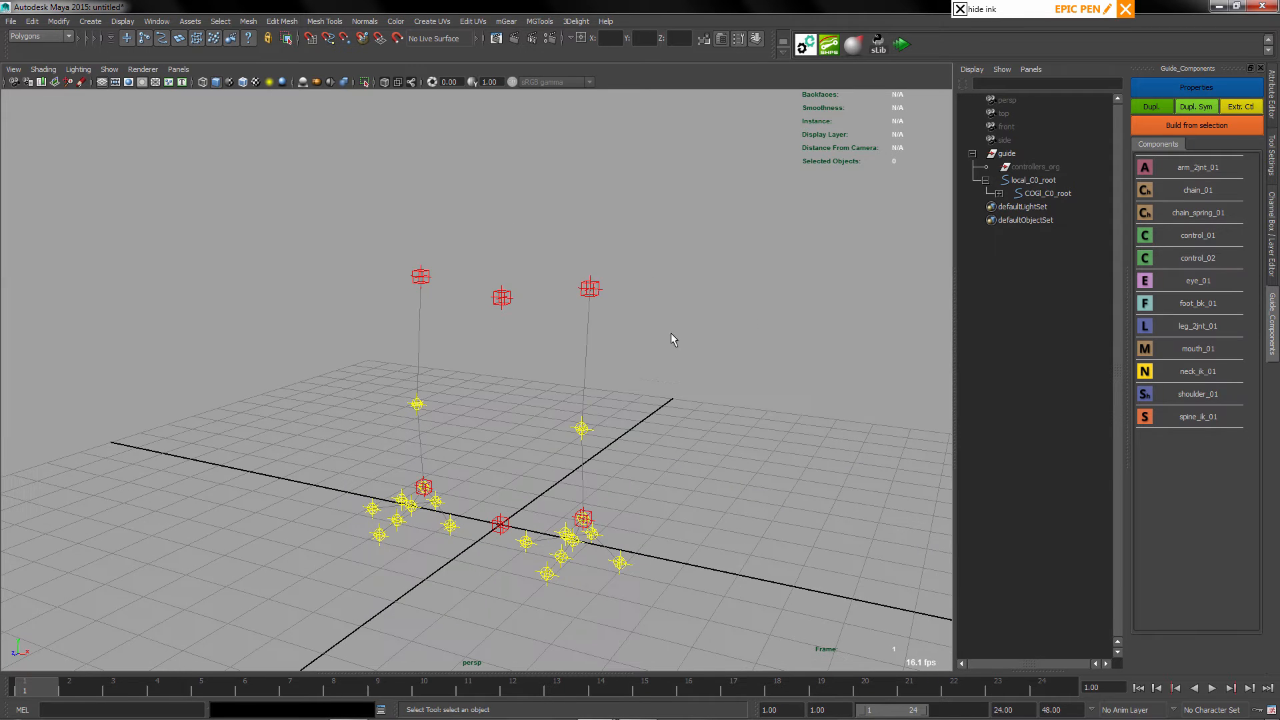
Add a spine_ik_01 component under the centre-of-gravity guide root and move the spine's root up onto it
click(499, 291)
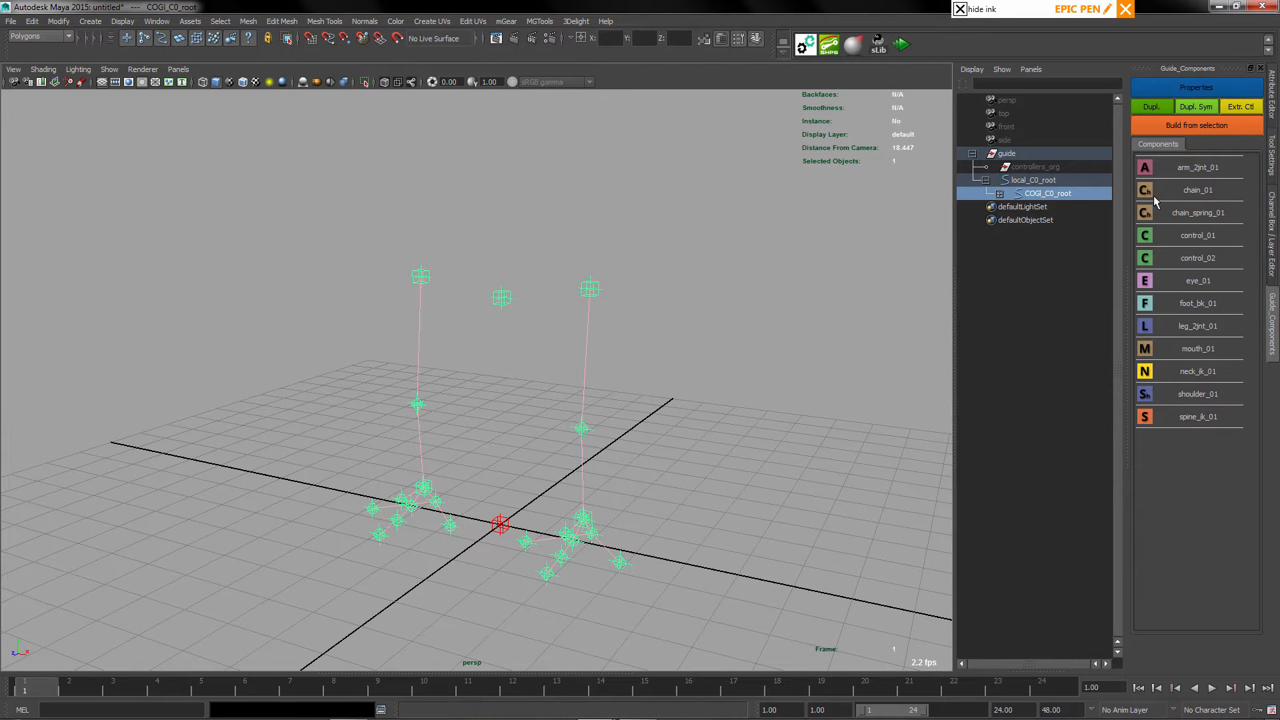
click(1146, 417)
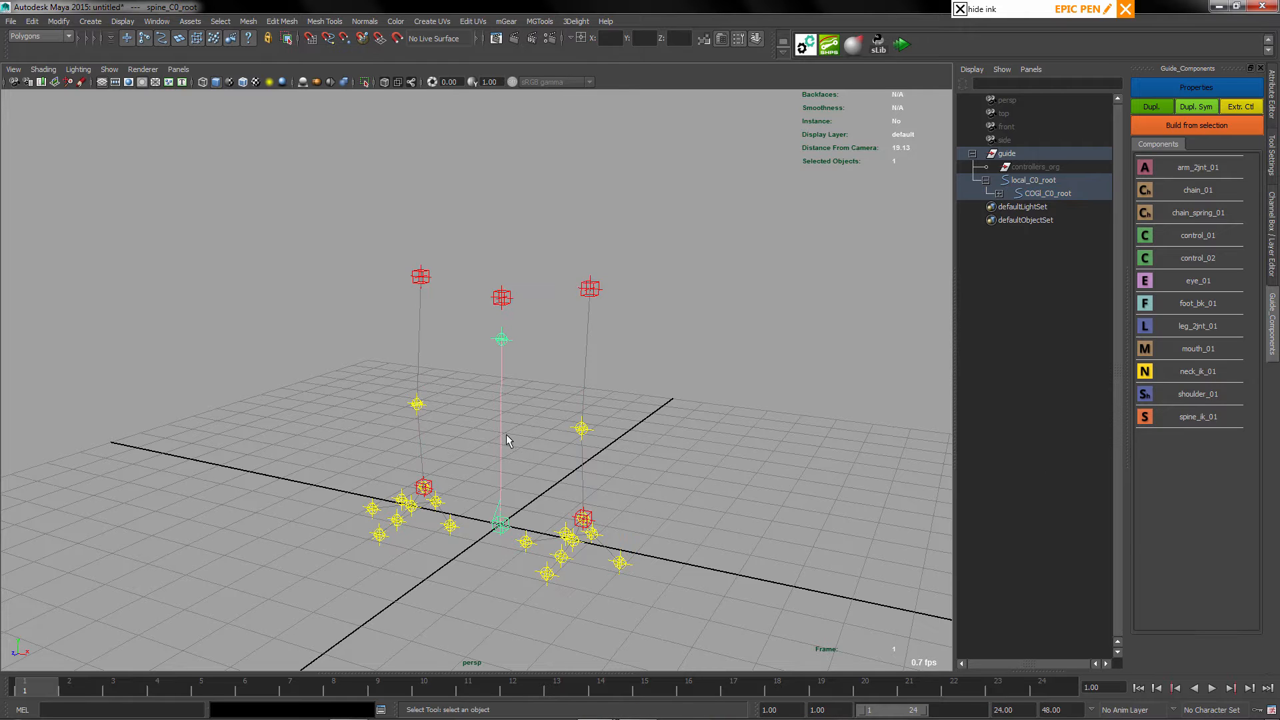
alt+drag(572, 289, 516, 242)
alt+right_drag(516, 243, 501, 460)
alt+middle_drag(500, 207, 455, 306)
alt+drag(455, 306, 670, 199)
alt+right_drag(670, 199, 694, 149)
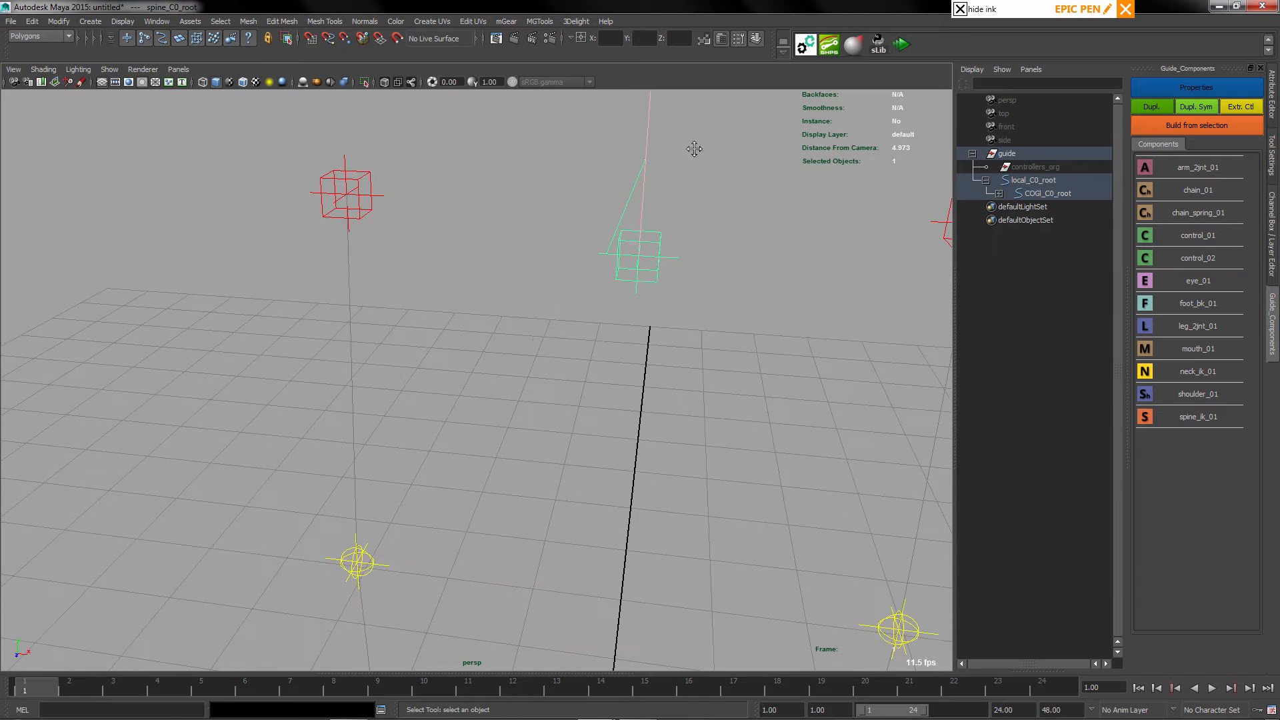
Select the spine's blade and examine its position and direction relative to the spine root, the spine's end and the legs
alt+middle_drag(694, 149, 597, 223)
alt+drag(554, 318, 573, 308)
alt+right_drag(539, 327, 565, 320)
alt+middle_drag(625, 216, 594, 252)
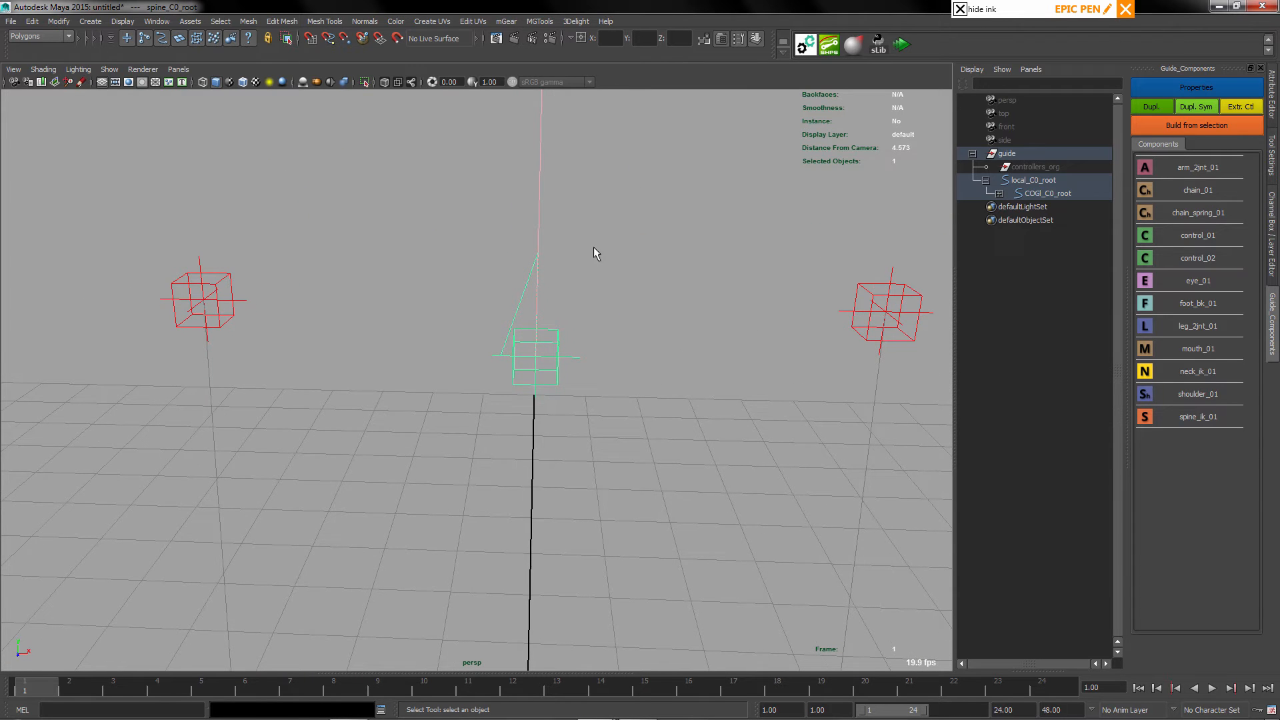
click(520, 318)
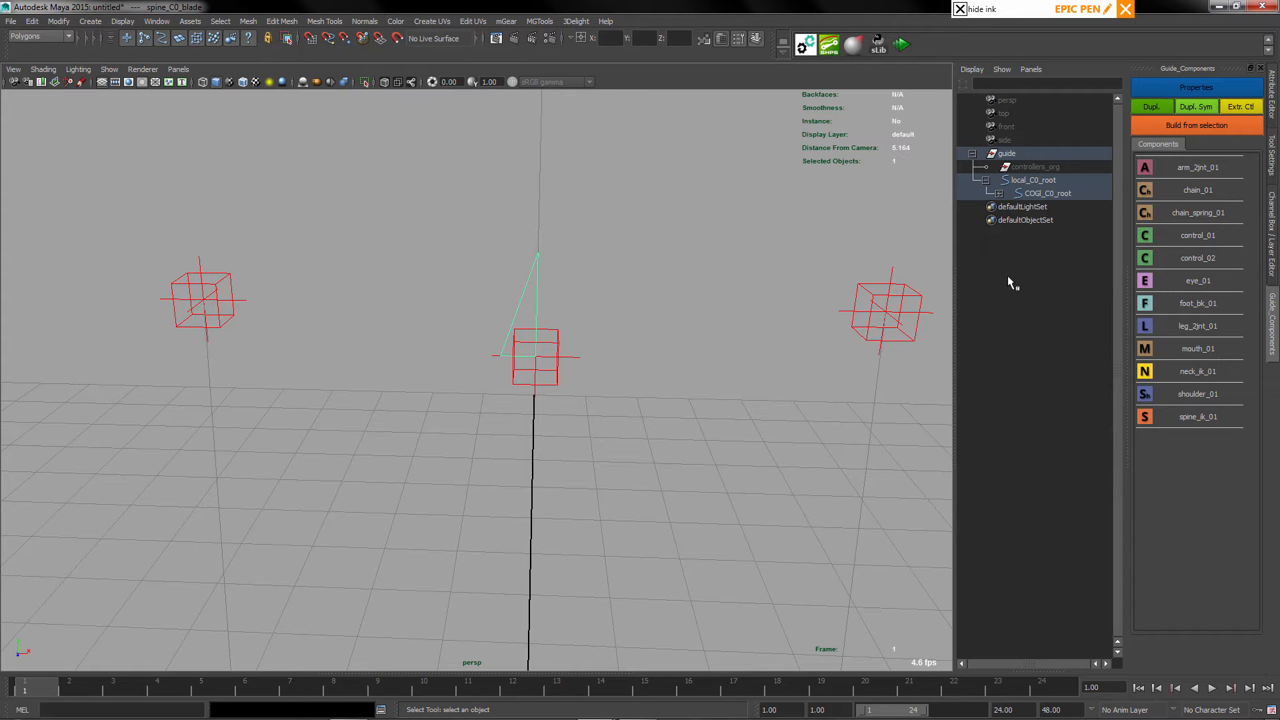
key(f)
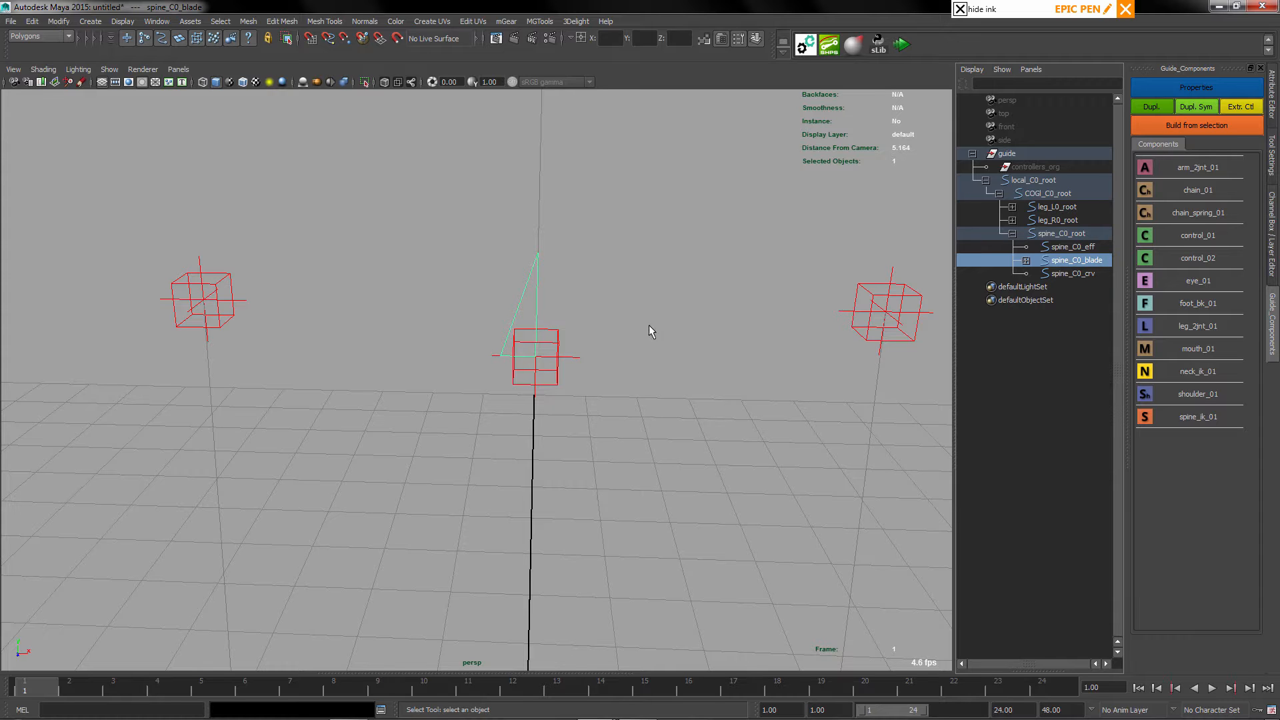
scroll(560, 414, down, 3)
alt+drag(585, 457, 527, 261)
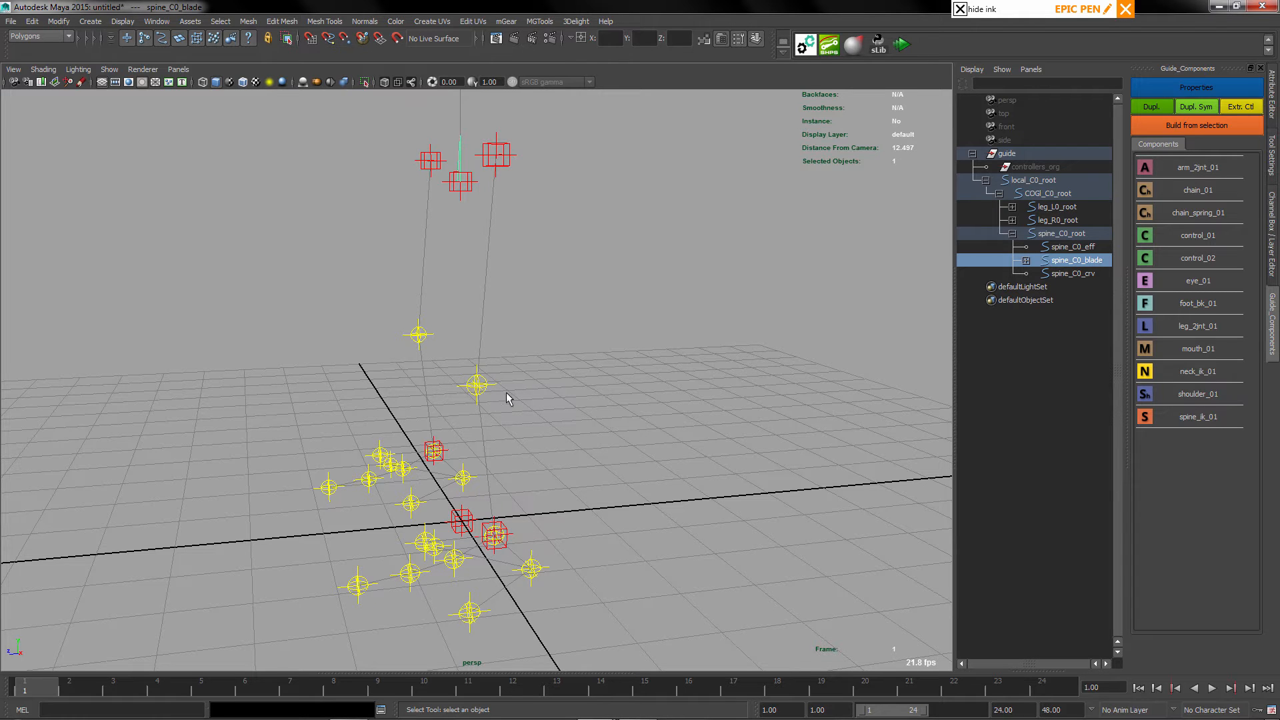
alt+drag(388, 358, 502, 298)
alt+drag(531, 184, 455, 232)
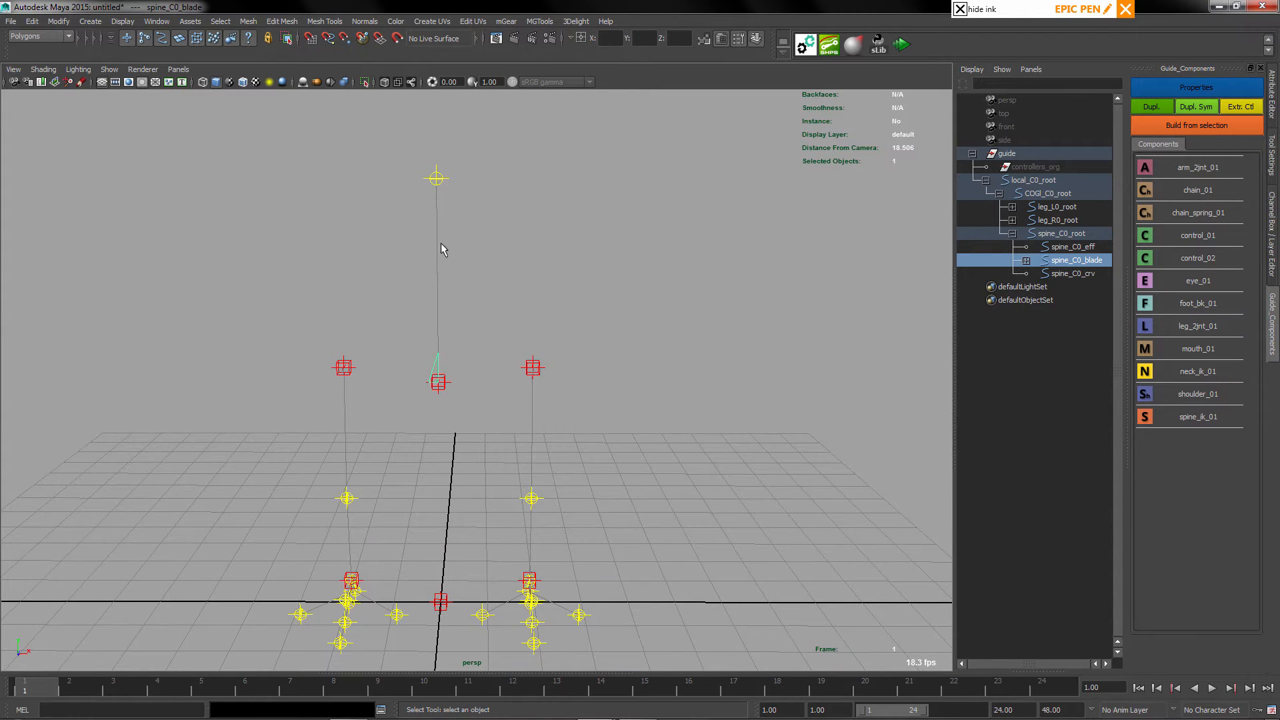
alt+drag(484, 375, 525, 367)
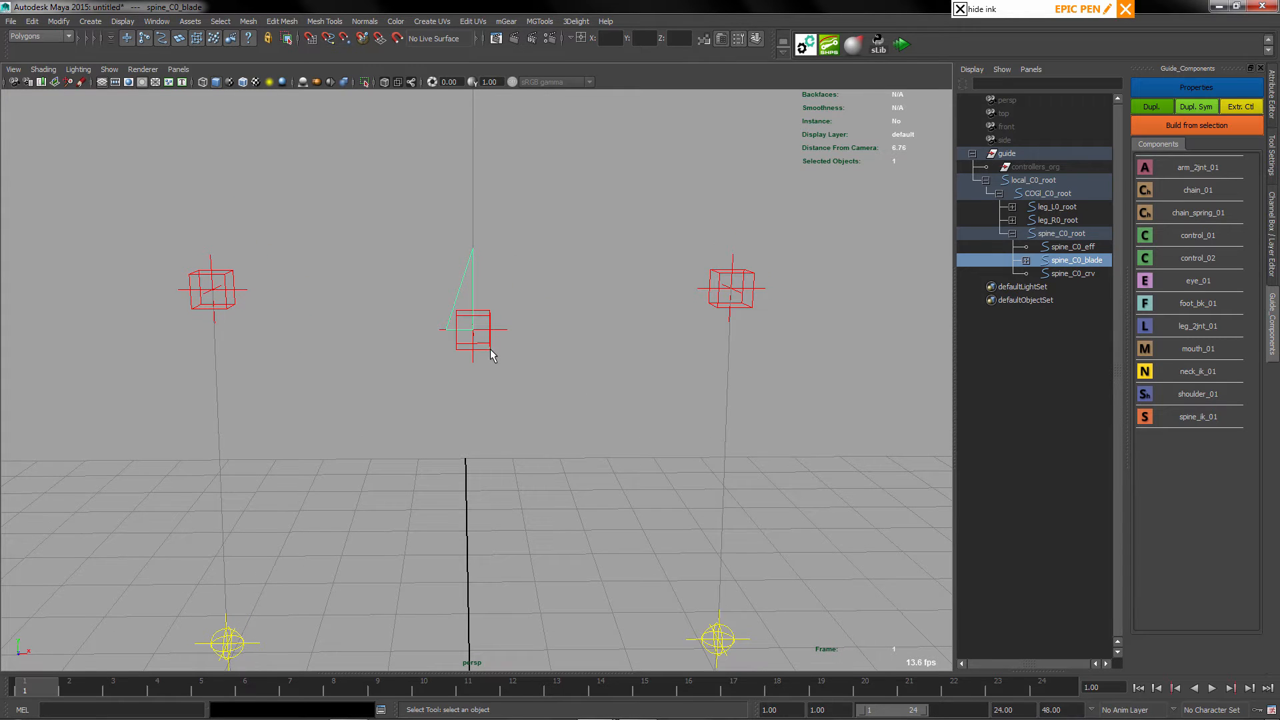
Enlarge the spine root's box shape by scaling its control vertices so it surrounds the centre-of-gravity root, then deselect it
click(1070, 234)
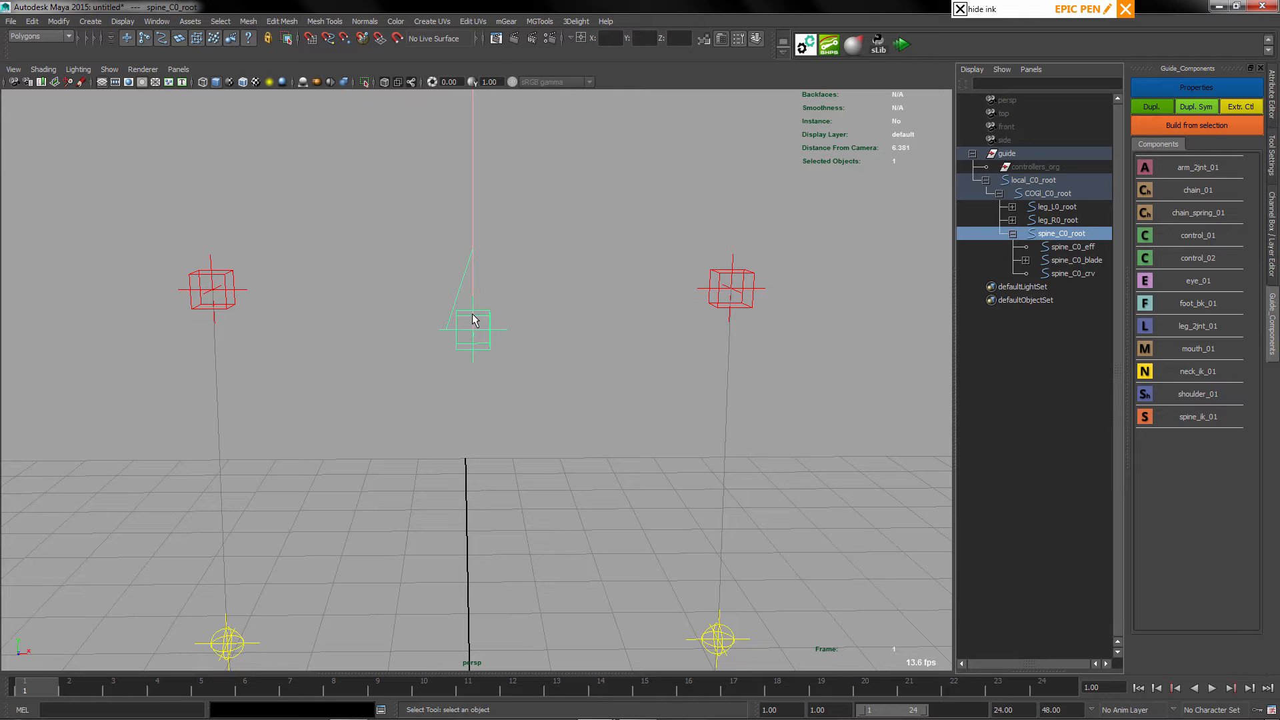
key(F8)
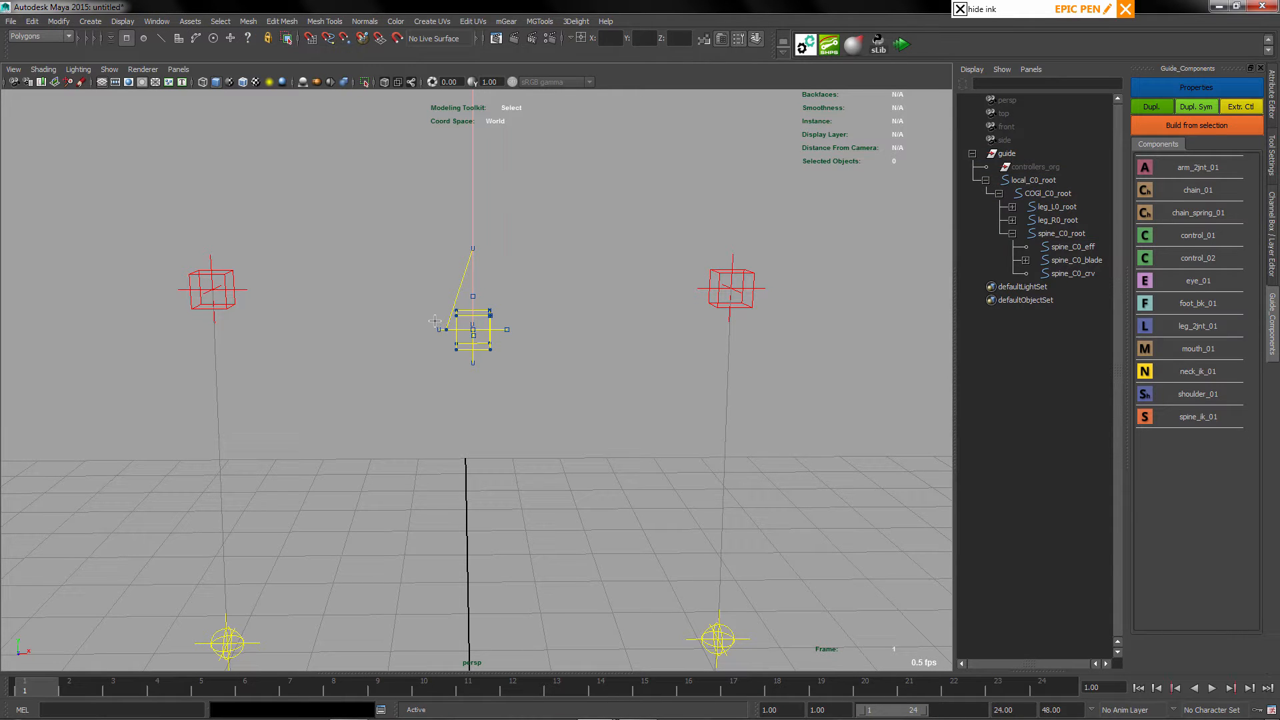
drag(422, 298, 525, 392)
key(r)
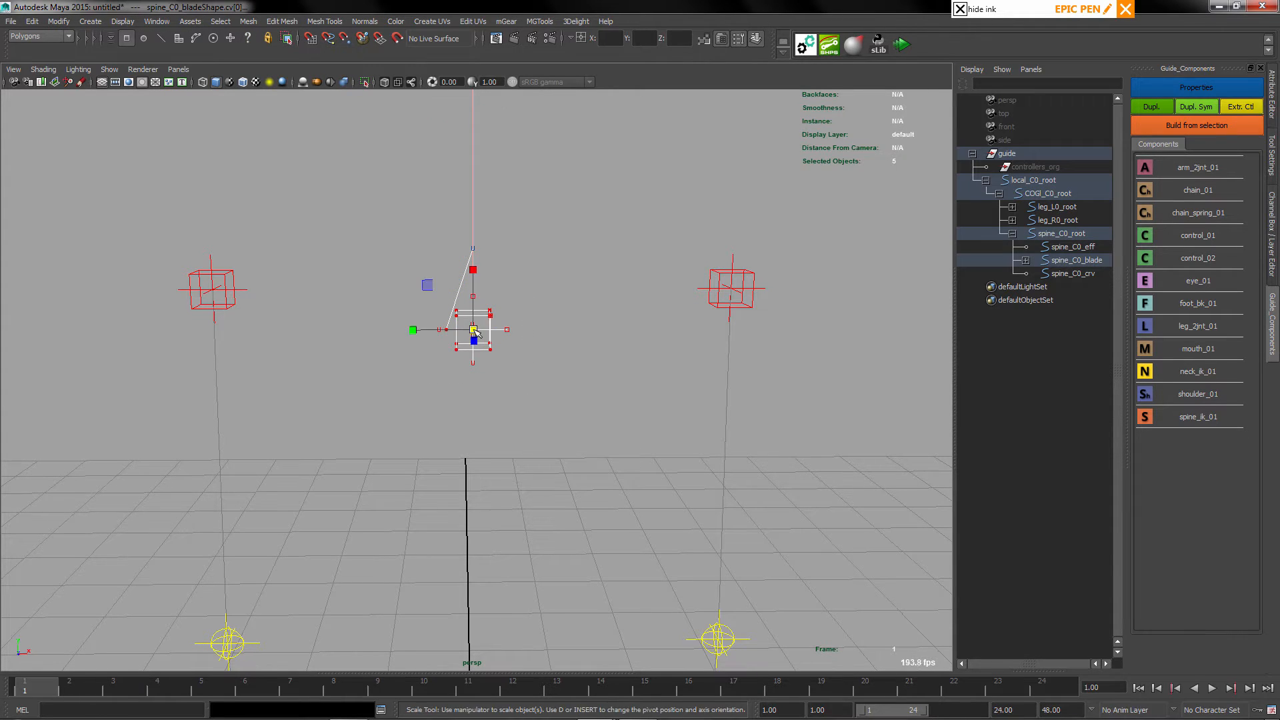
middle_drag(486, 324, 532, 328)
key(F8)
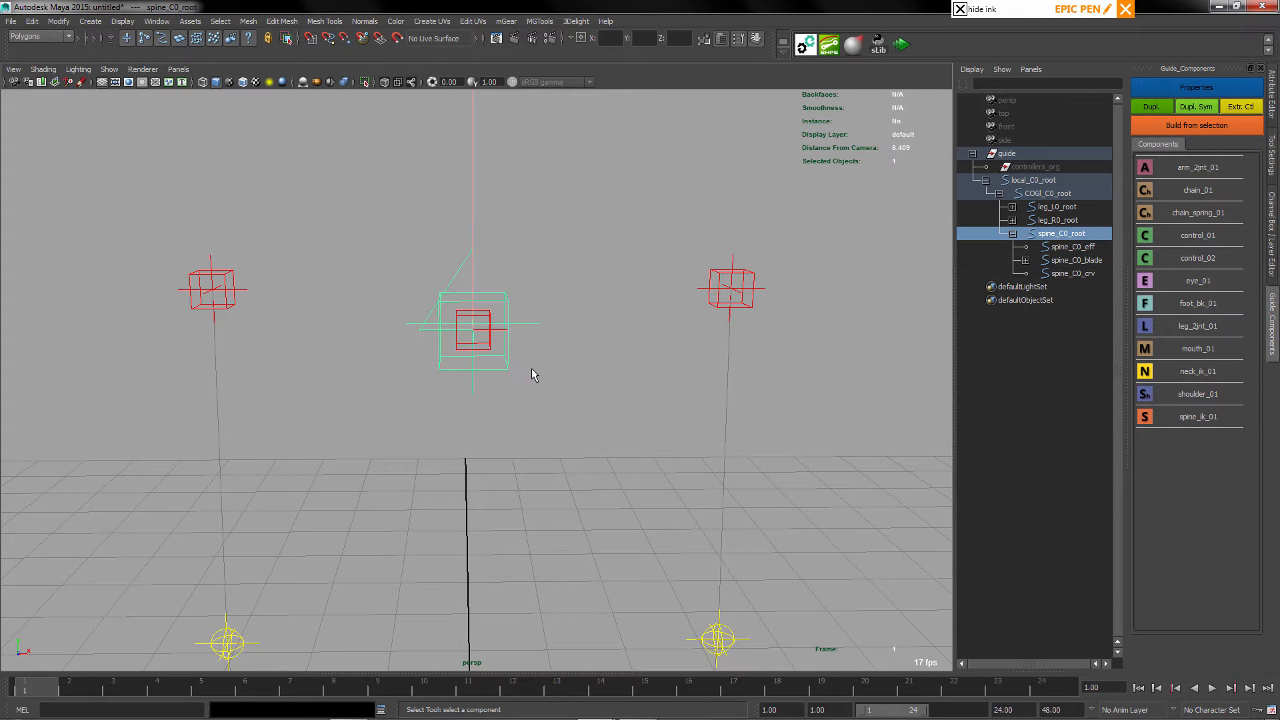
click(644, 357)
Examine the overlapping spine and centre-of-gravity roots by selecting each one and checking which guide parts belong to it
alt+drag(644, 358, 521, 350)
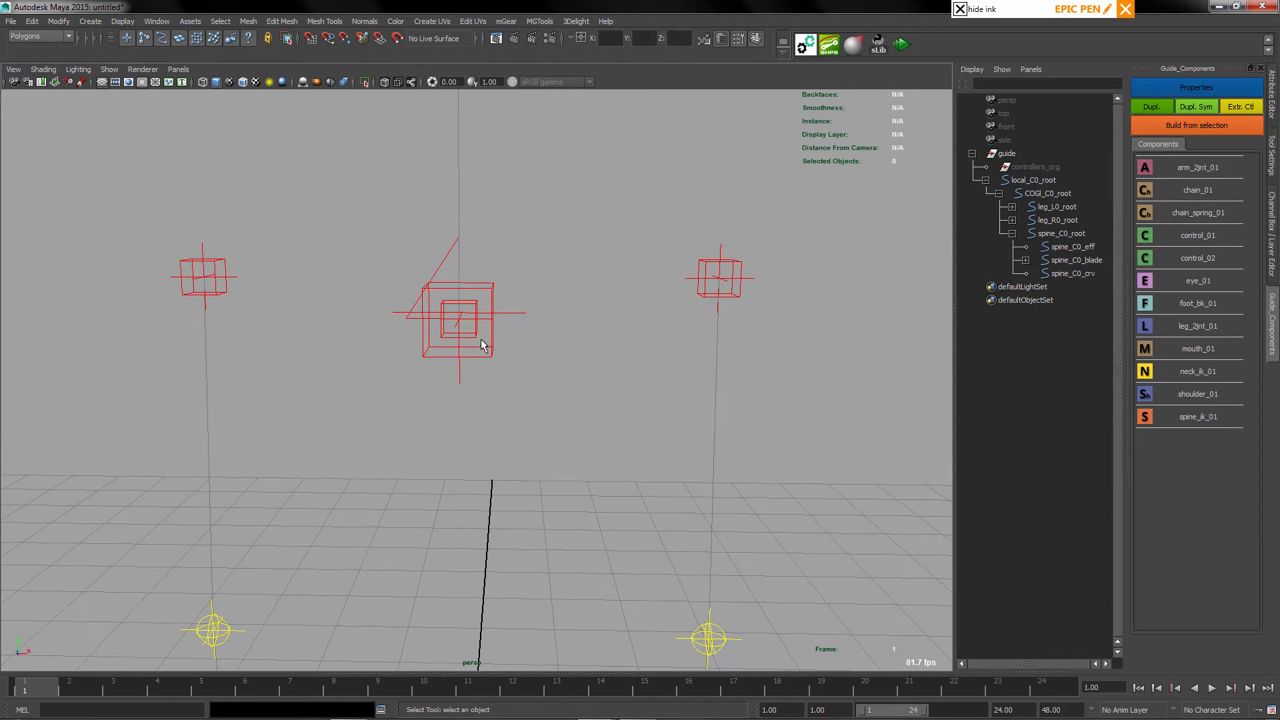
click(483, 340)
click(491, 359)
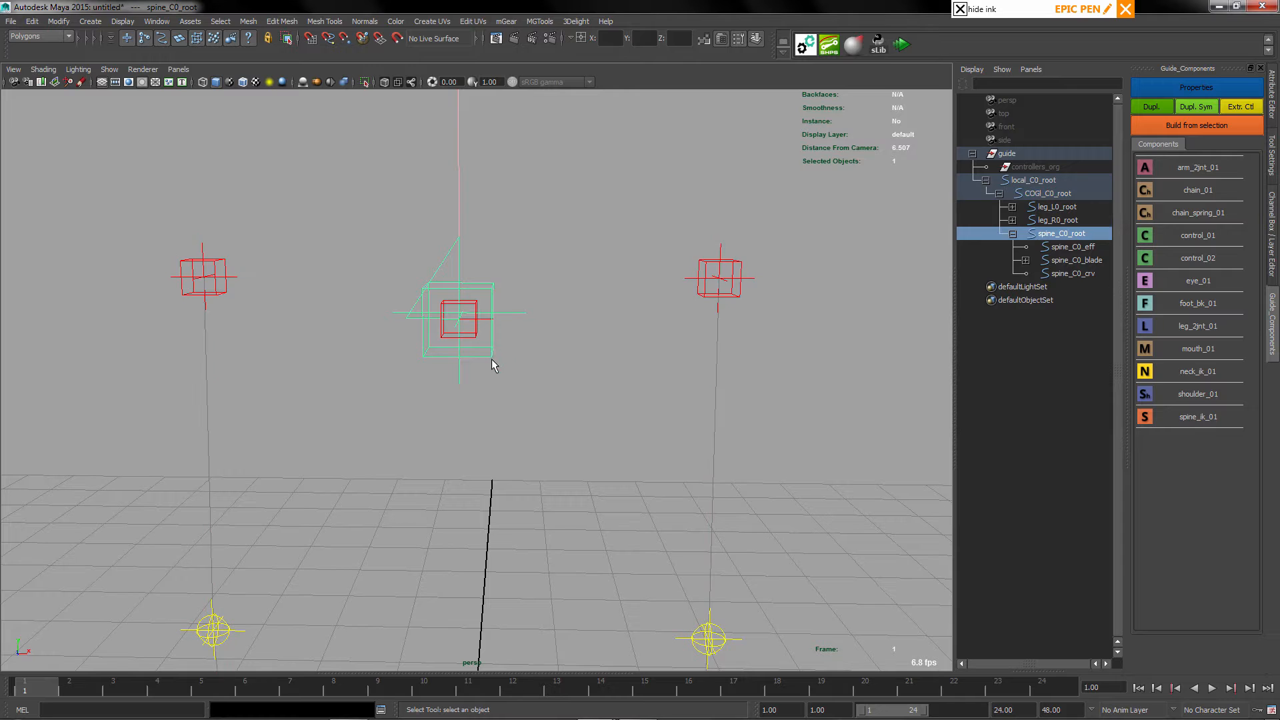
key(Up)
scroll(513, 452, down, 3)
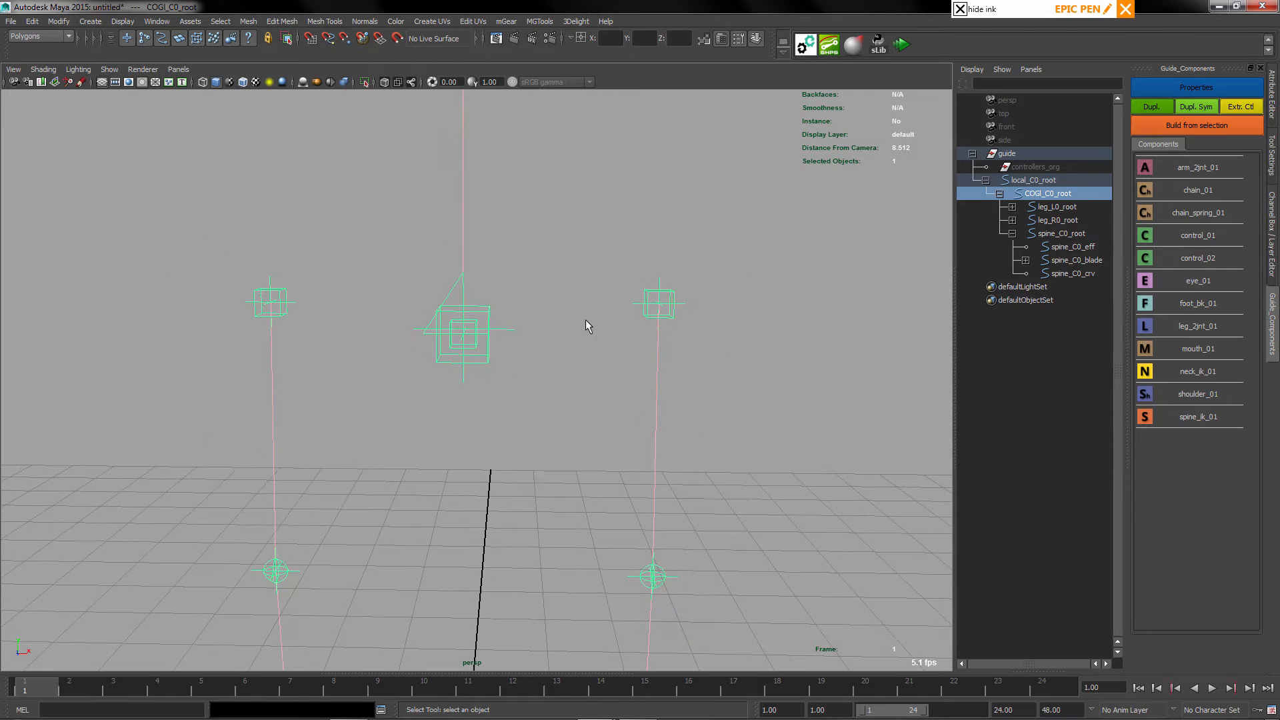
alt+middle_drag(593, 383, 600, 337)
alt+right_drag(535, 313, 531, 352)
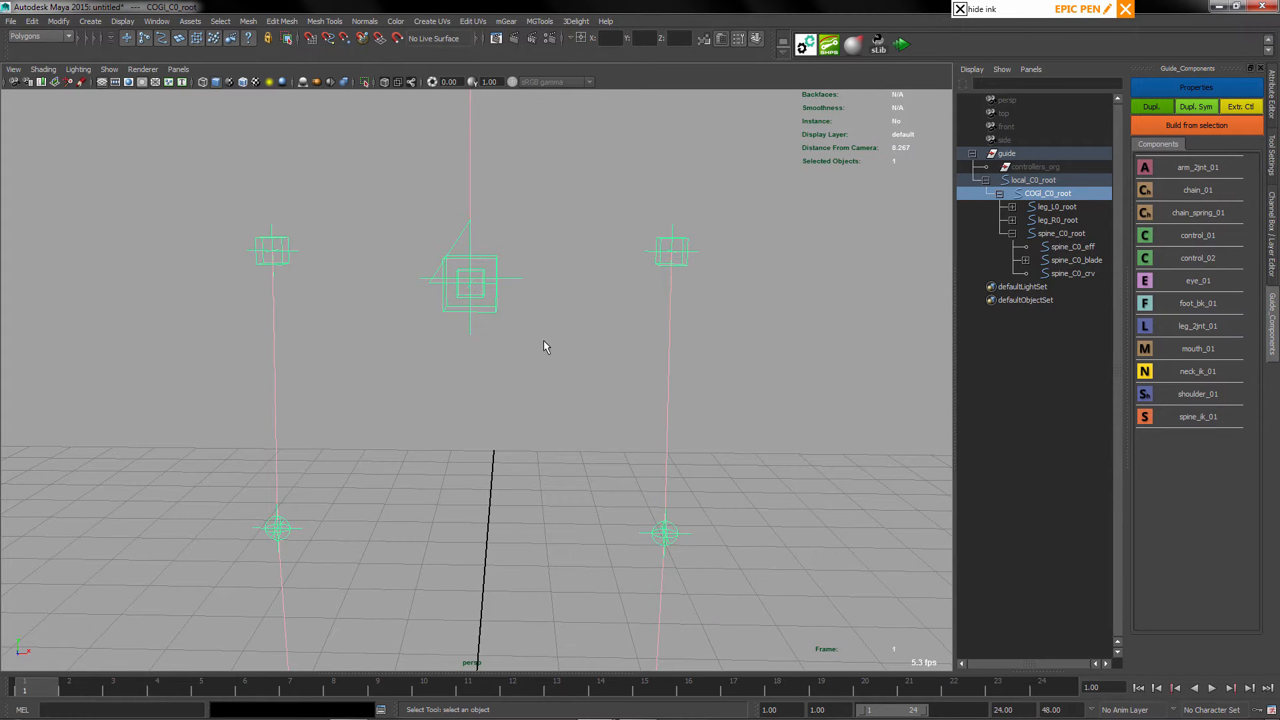
alt+drag(521, 309, 488, 257)
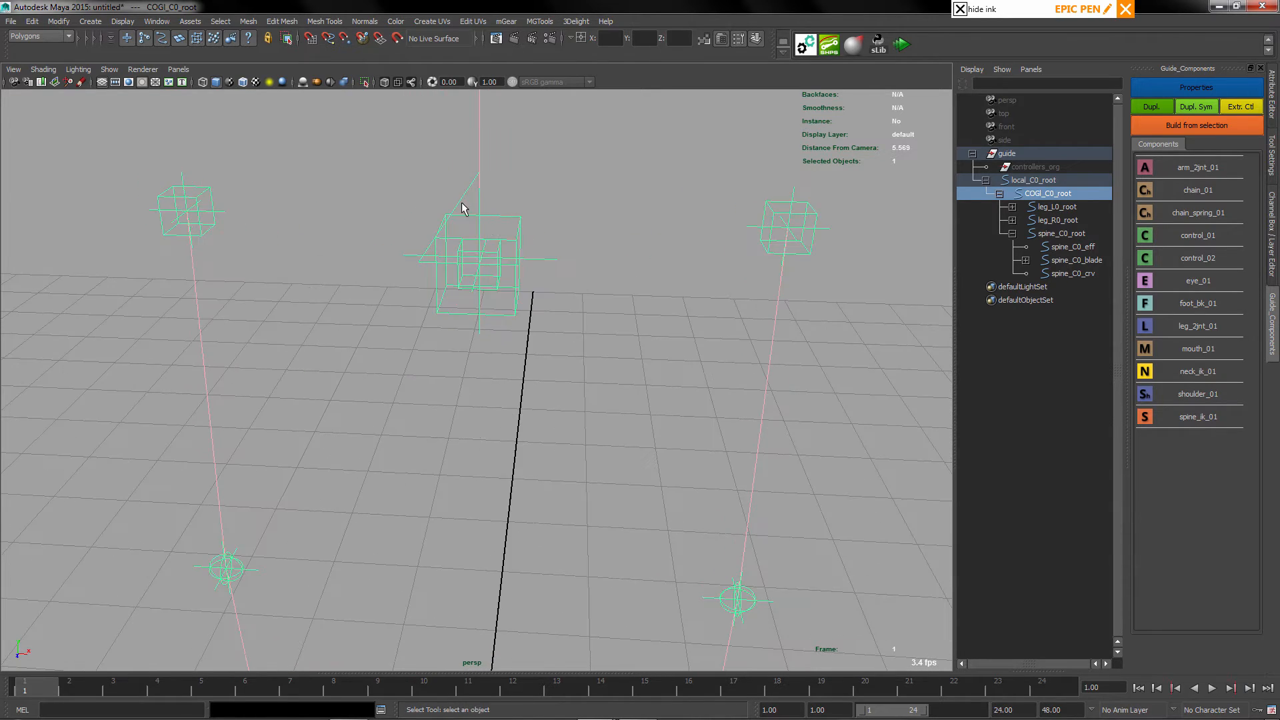
Try to rotate the spine's blade directly with the Rotate tool, then undo the rotation
click(459, 209)
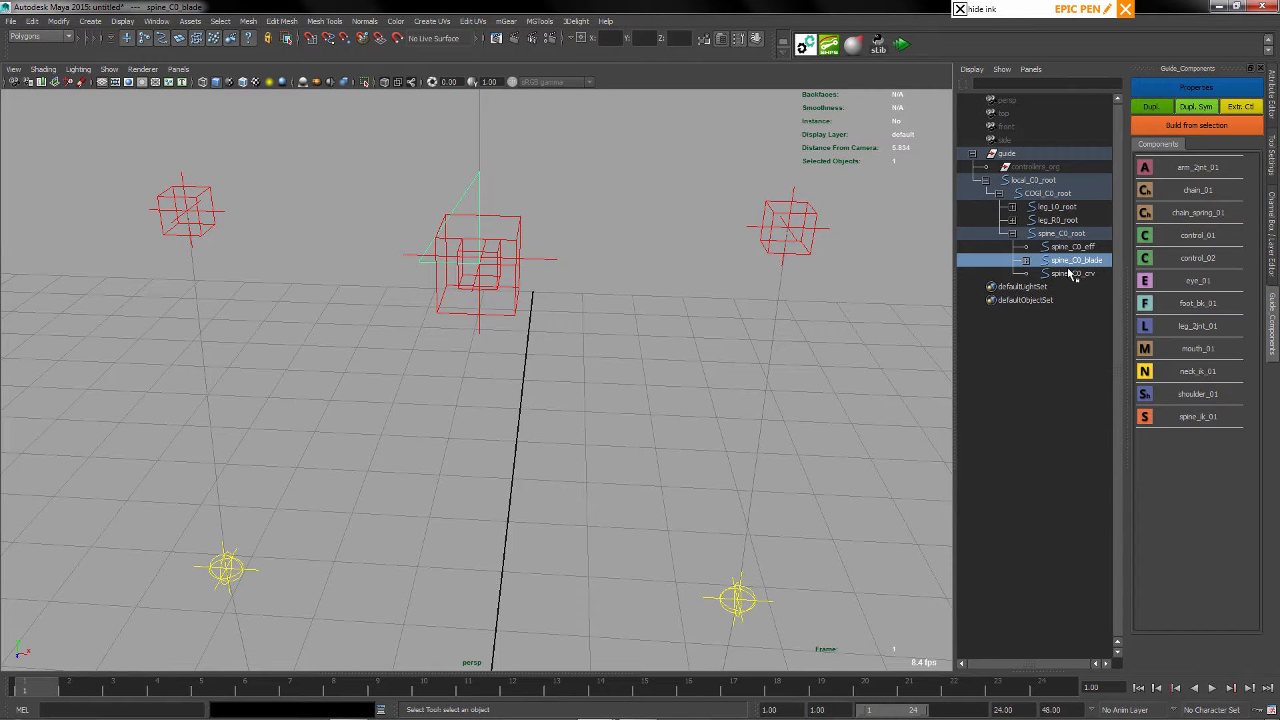
key(e)
drag(510, 277, 467, 283)
key(ctrl+z)
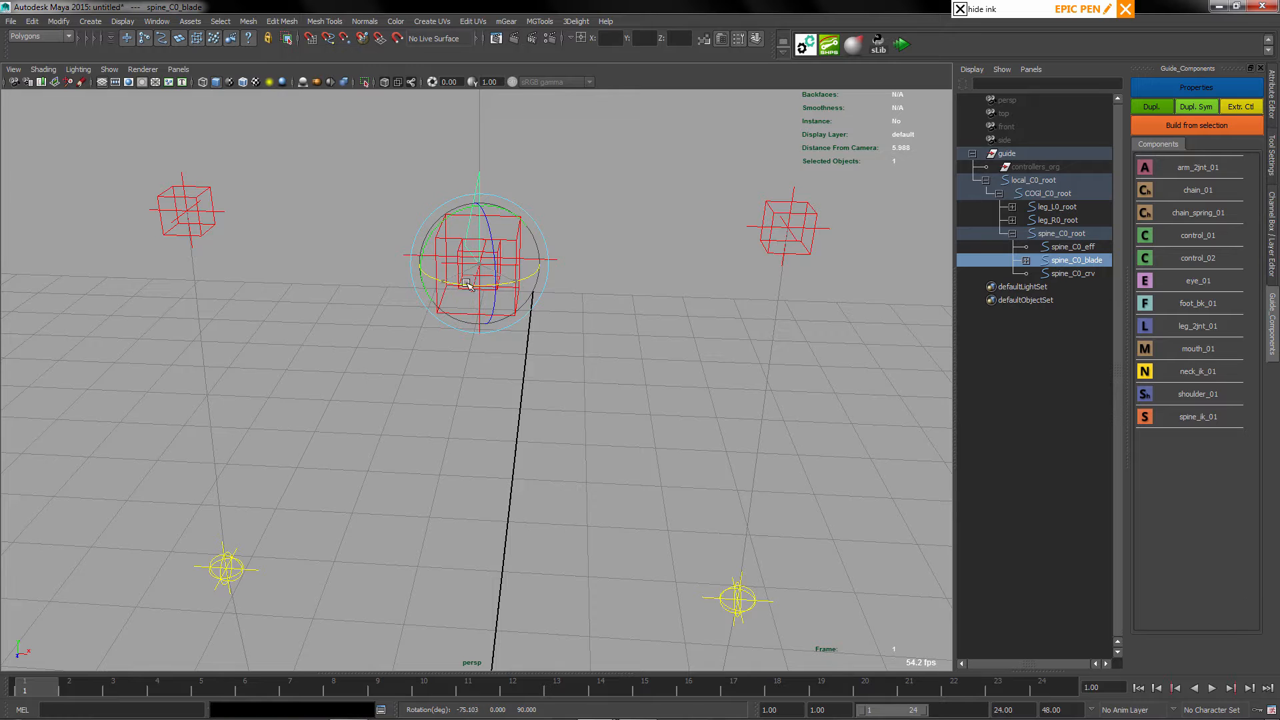
Test moving the spine's end effector slightly and inspect how the blade relates to it
alt+right_drag(494, 223, 334, 20)
alt+middle_drag(557, 236, 551, 380)
key(q)
click(471, 154)
key(w)
drag(467, 151, 471, 151)
alt+right_drag(501, 366, 515, 199)
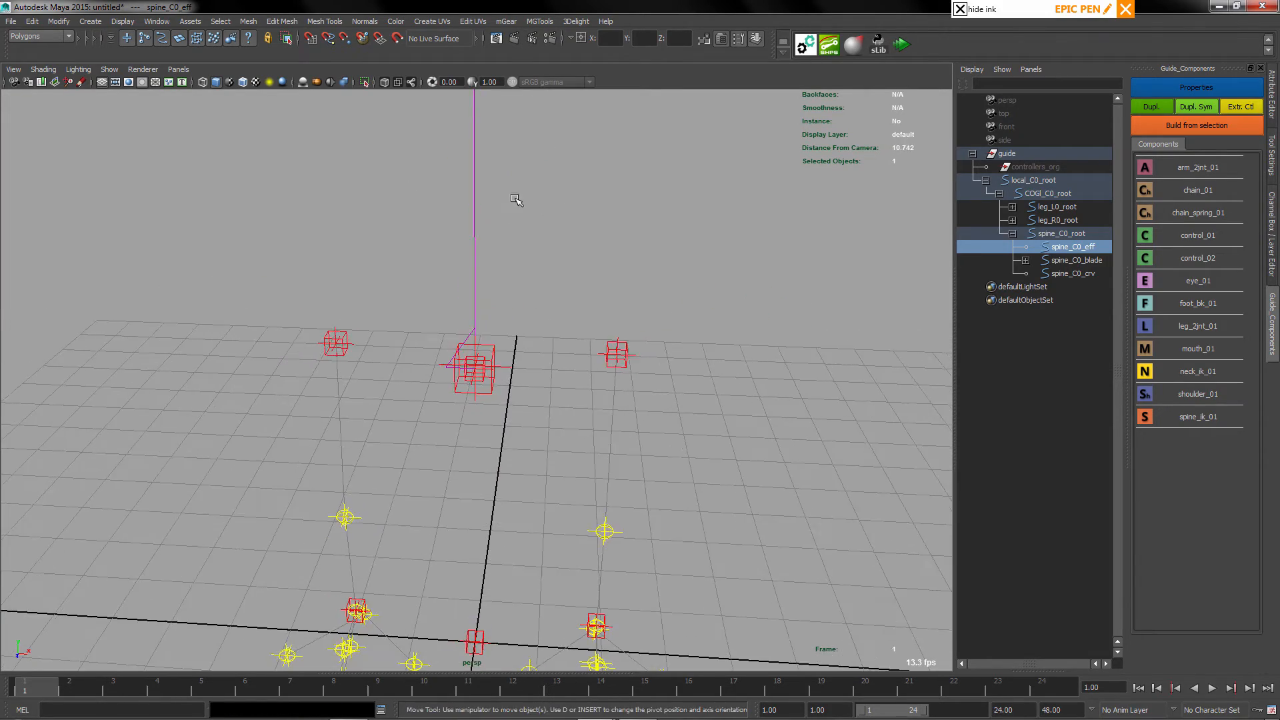
alt+middle_drag(517, 200, 534, 289)
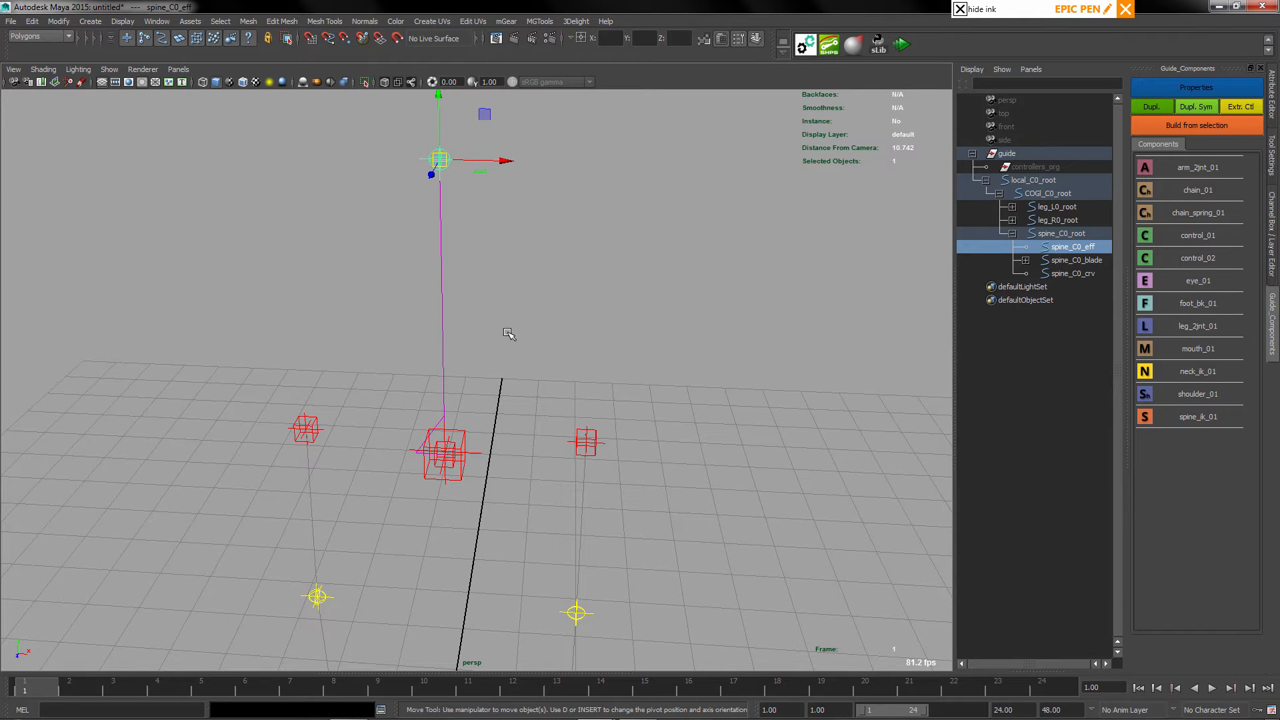
alt+middle_drag(474, 375, 499, 352)
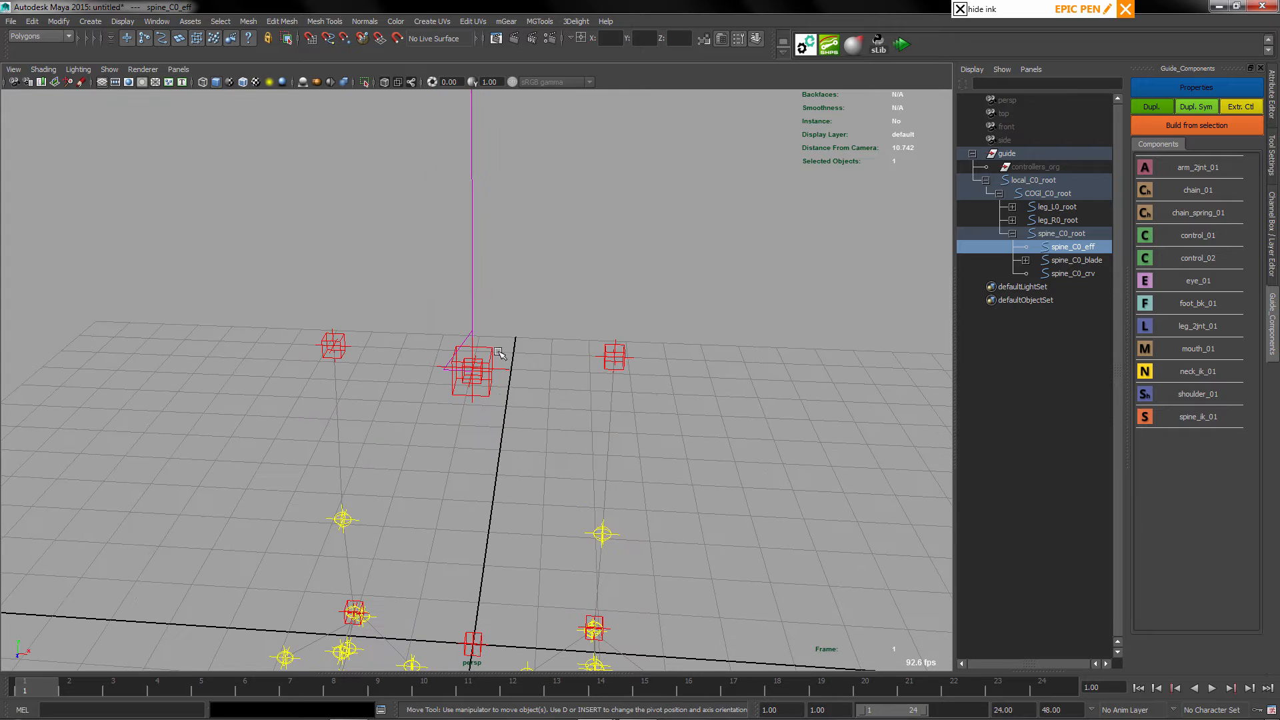
alt+drag(505, 390, 498, 372)
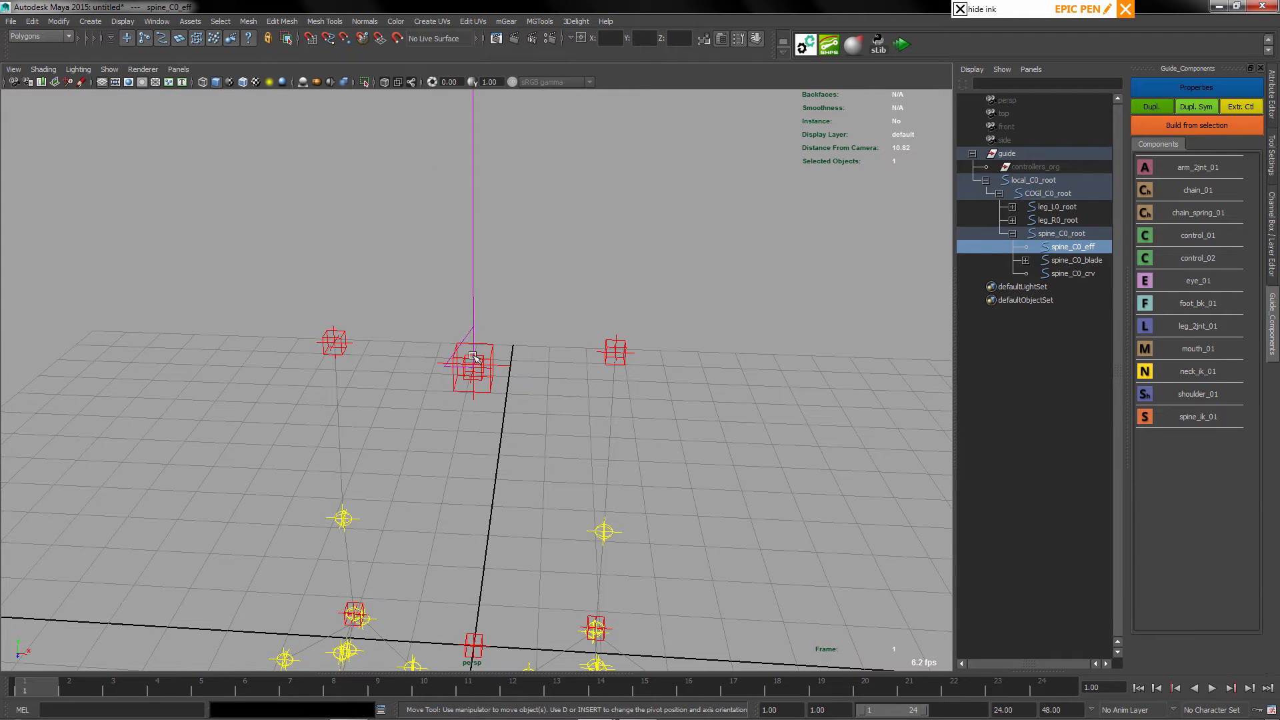
Turn the spine's blade by setting its aim constraint's Offset X to -90
key(Up)
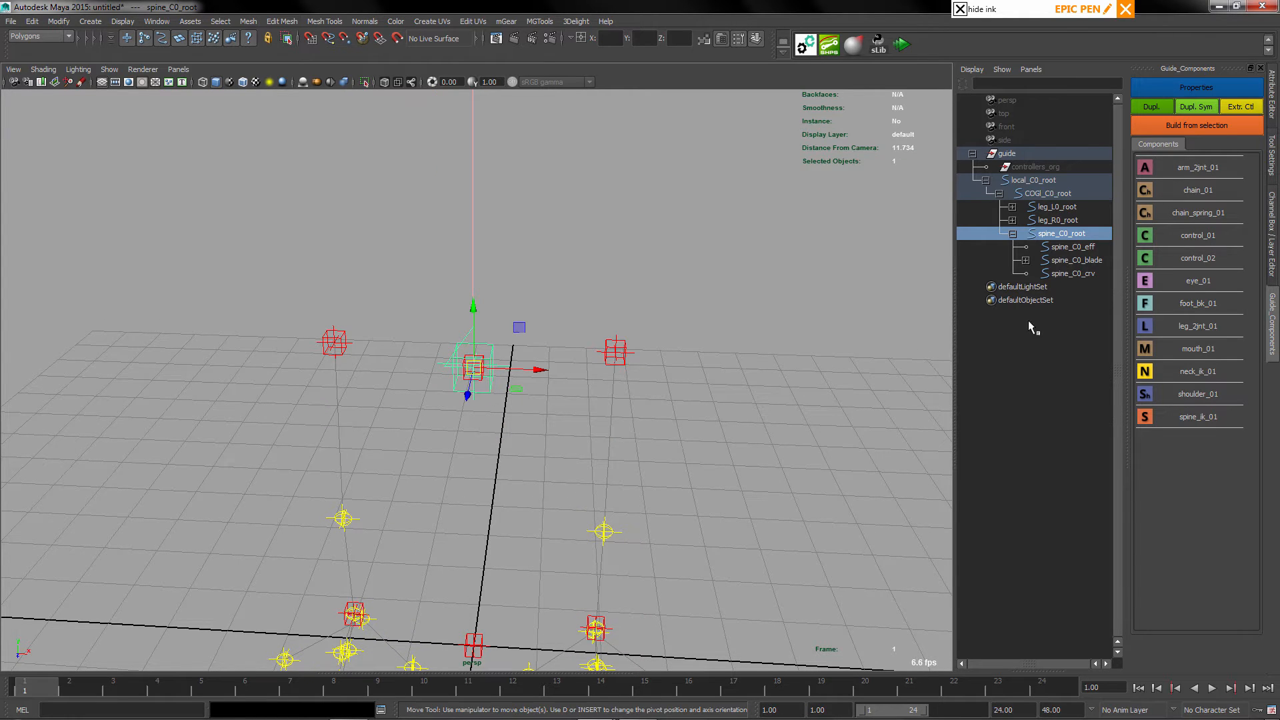
key(q)
click(466, 348)
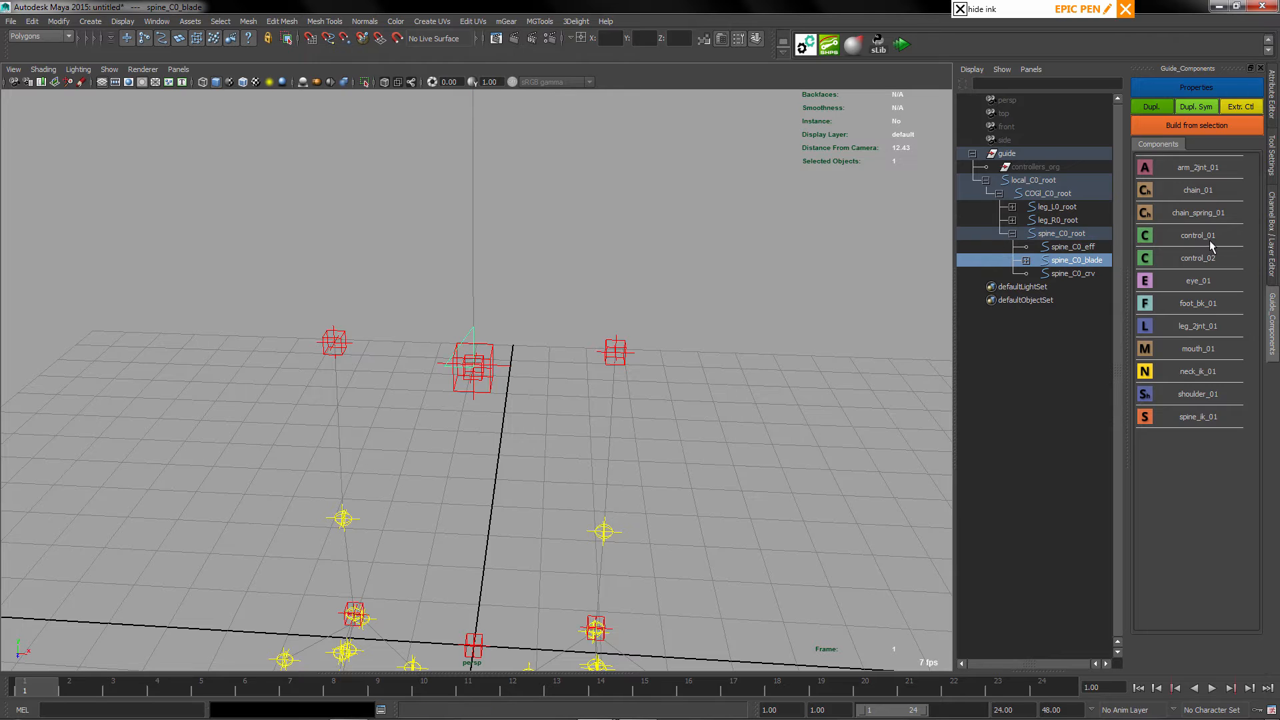
click(1273, 234)
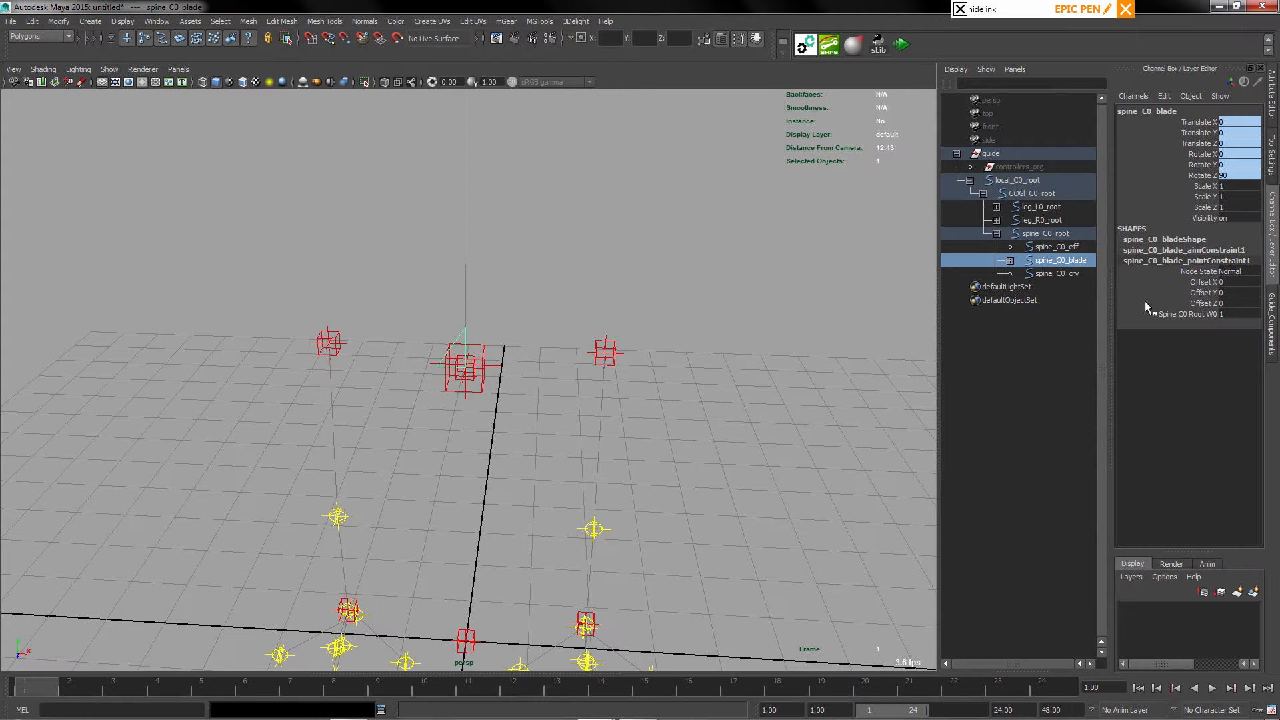
double_click(1200, 251)
click(1204, 272)
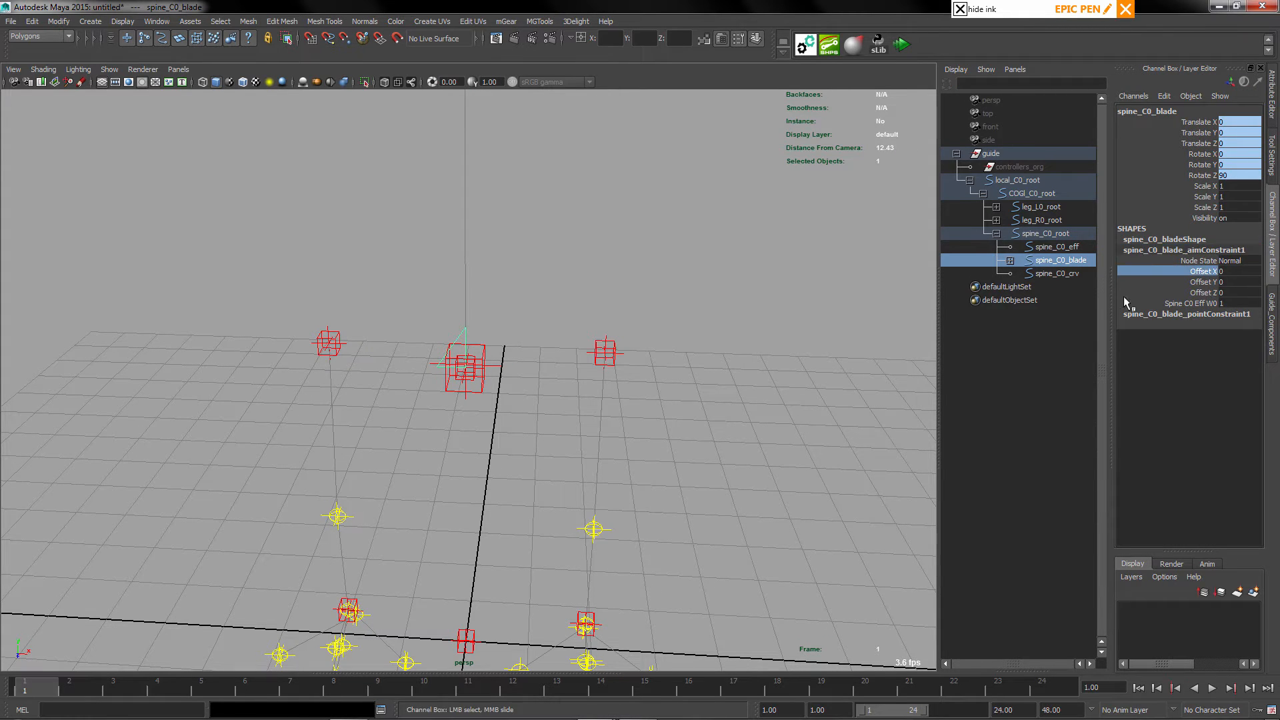
middle_drag(592, 358, 539, 358)
click(1238, 273)
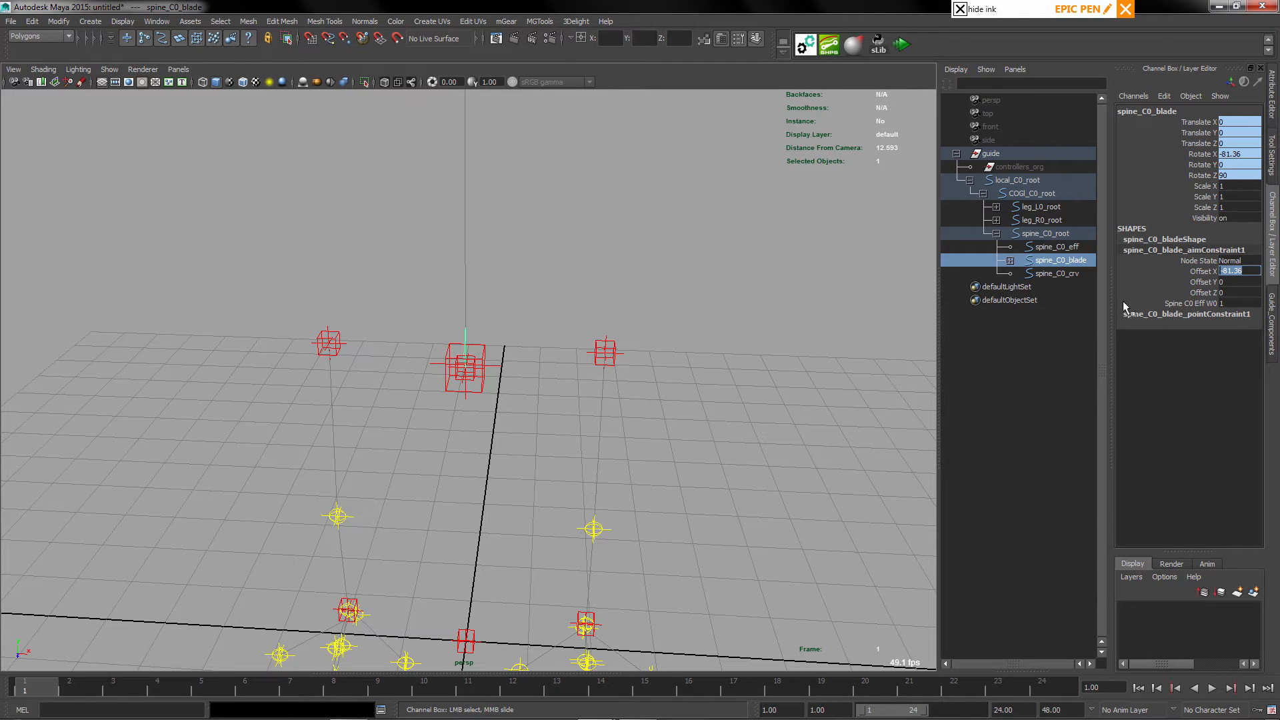
text(90)
key(BackSpace)
key(BackSpace)
text(-9)
key(Return)
alt+drag(659, 412, 622, 398)
alt+right_drag(623, 398, 611, 360)
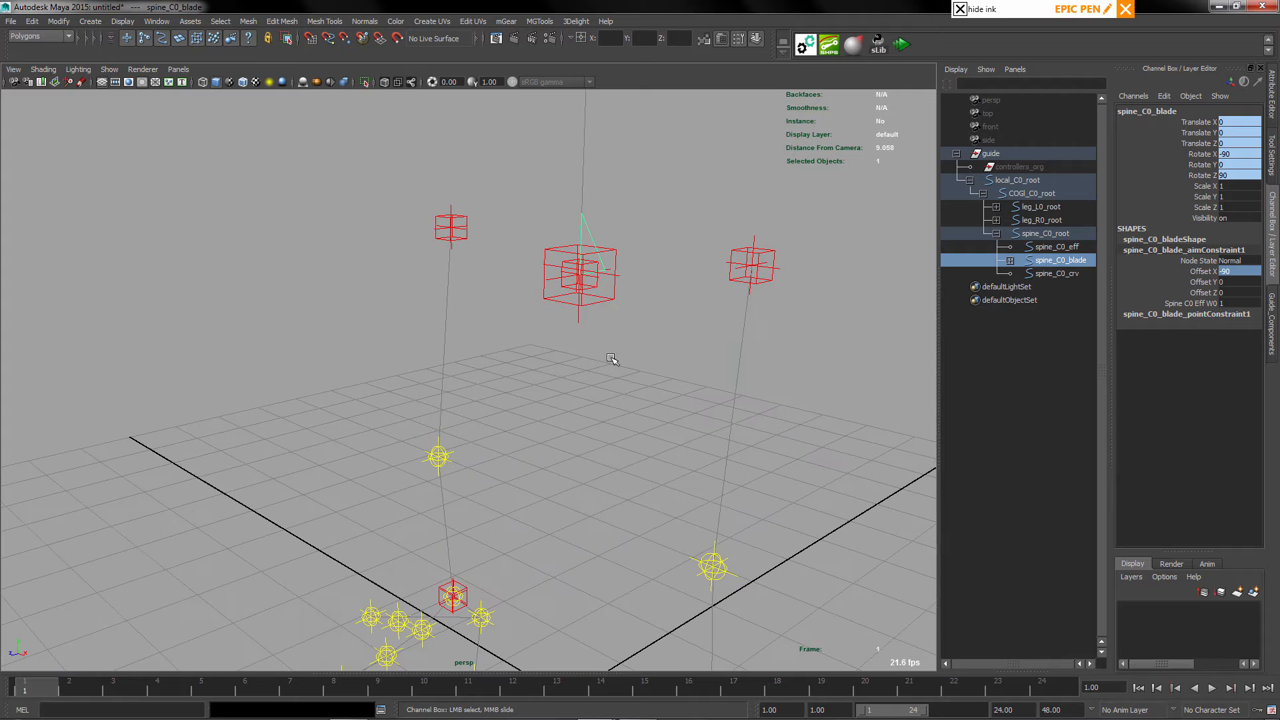
Parent both leg guide roots, leg_L0_root and leg_R0_root, under spine_C0_root
click(603, 299)
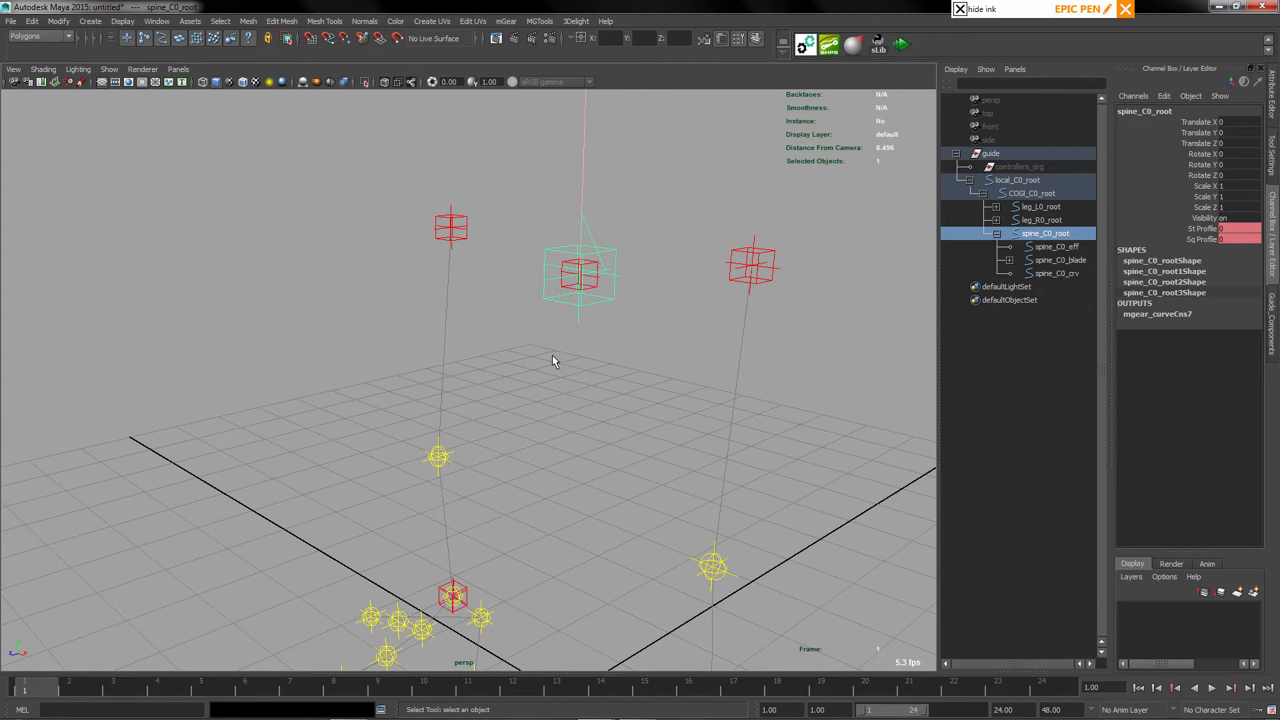
mouse_move(552, 362)
alt+right_down()
mouse_move(567, 414)
mouse_move(549, 340)
mouse_move(504, 316)
mouse_move(555, 368)
alt+right_up()
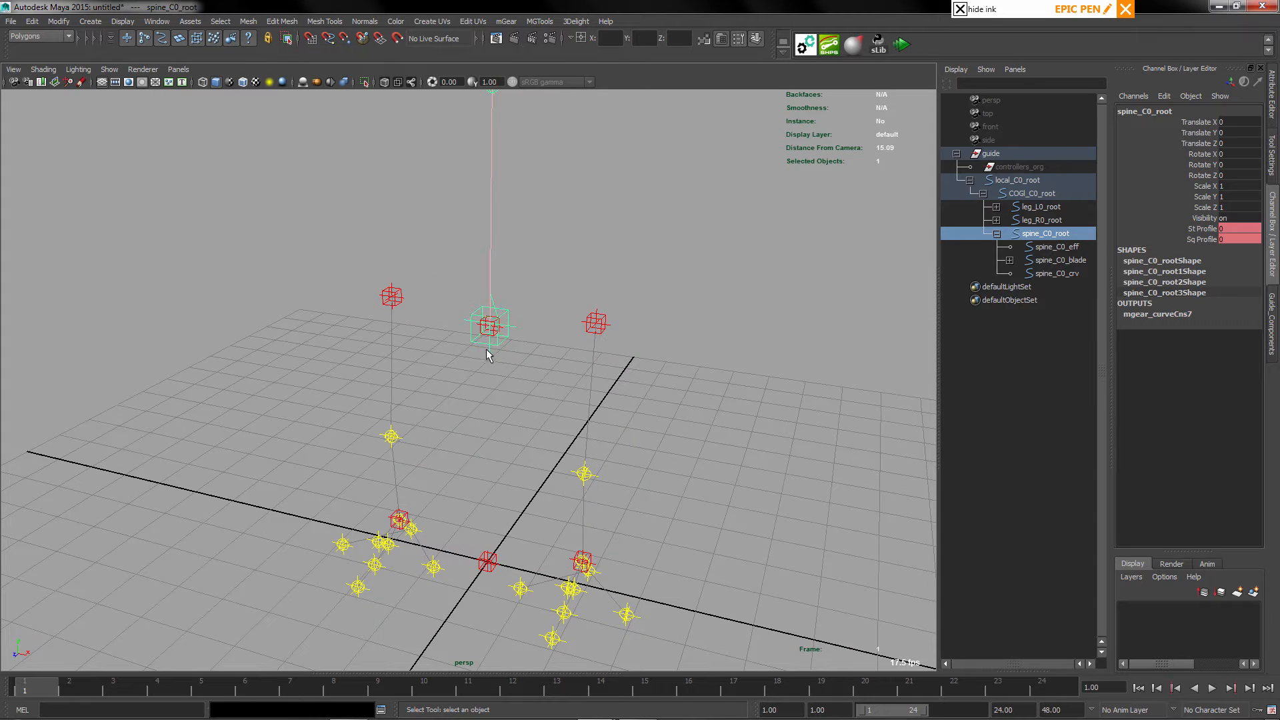
click(1274, 330)
alt+right_drag(532, 365, 579, 287)
alt+drag(579, 285, 508, 328)
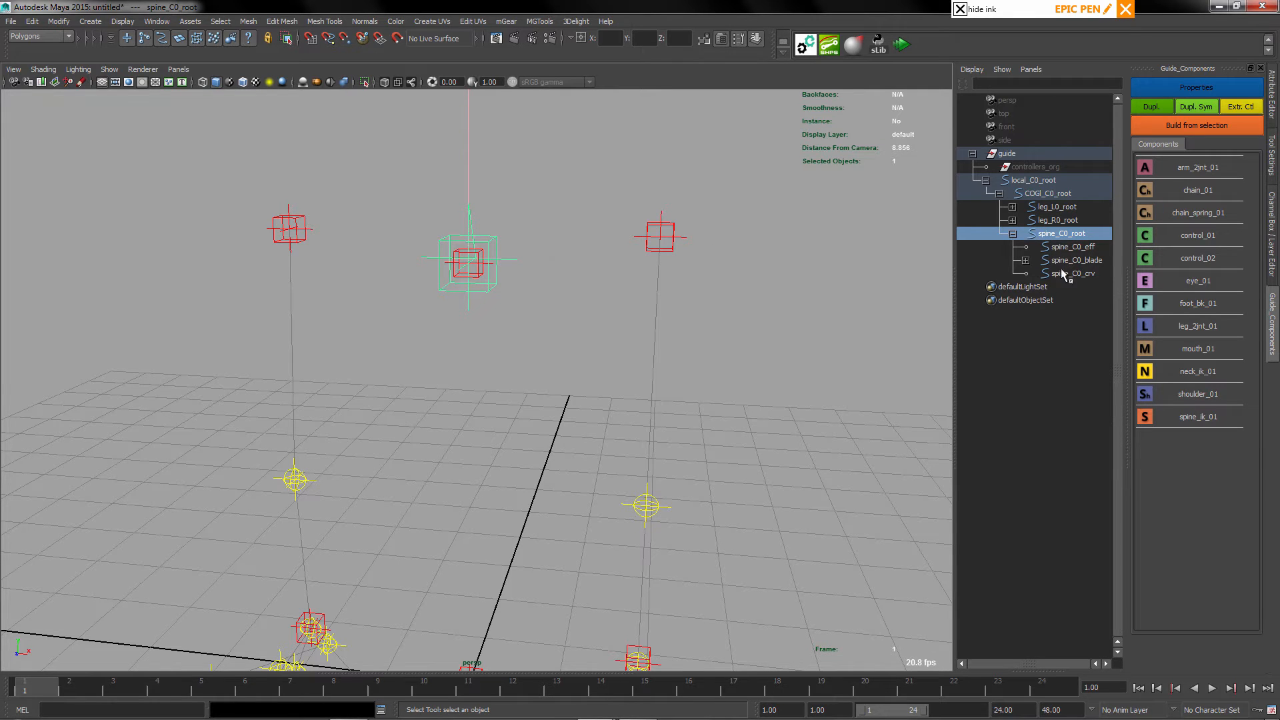
drag(1059, 207, 1060, 220)
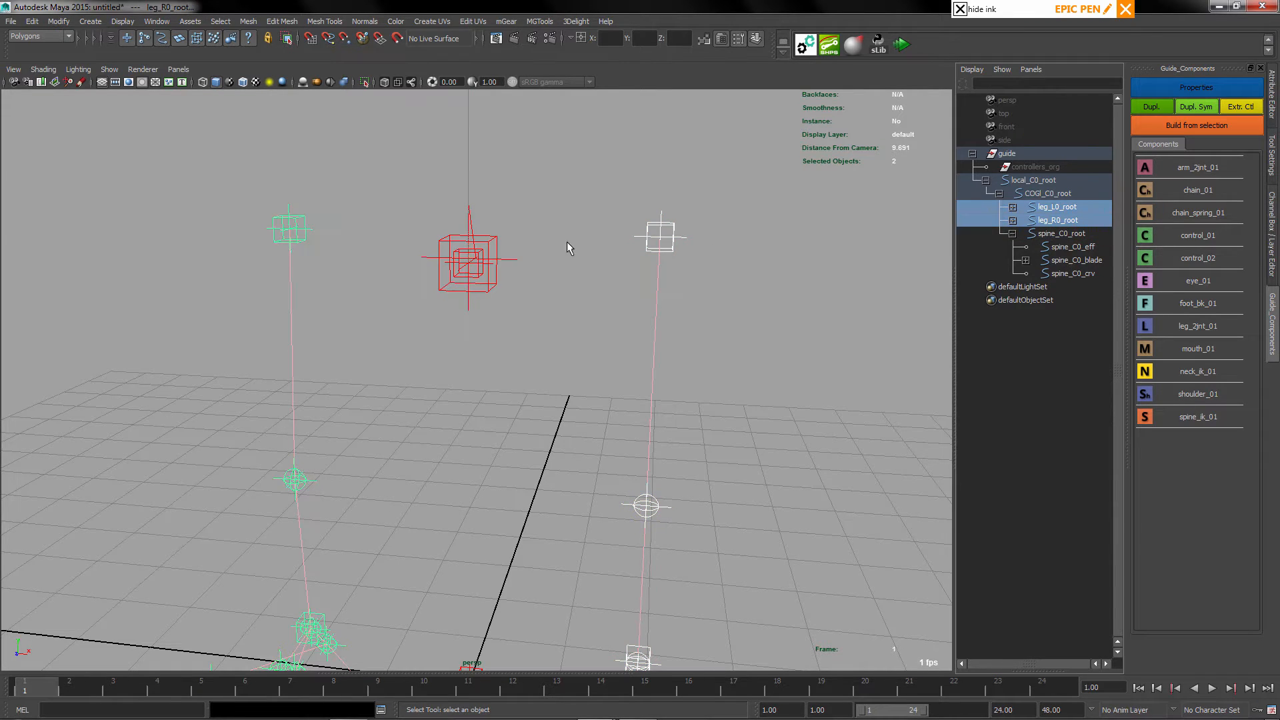
shift+click(494, 242)
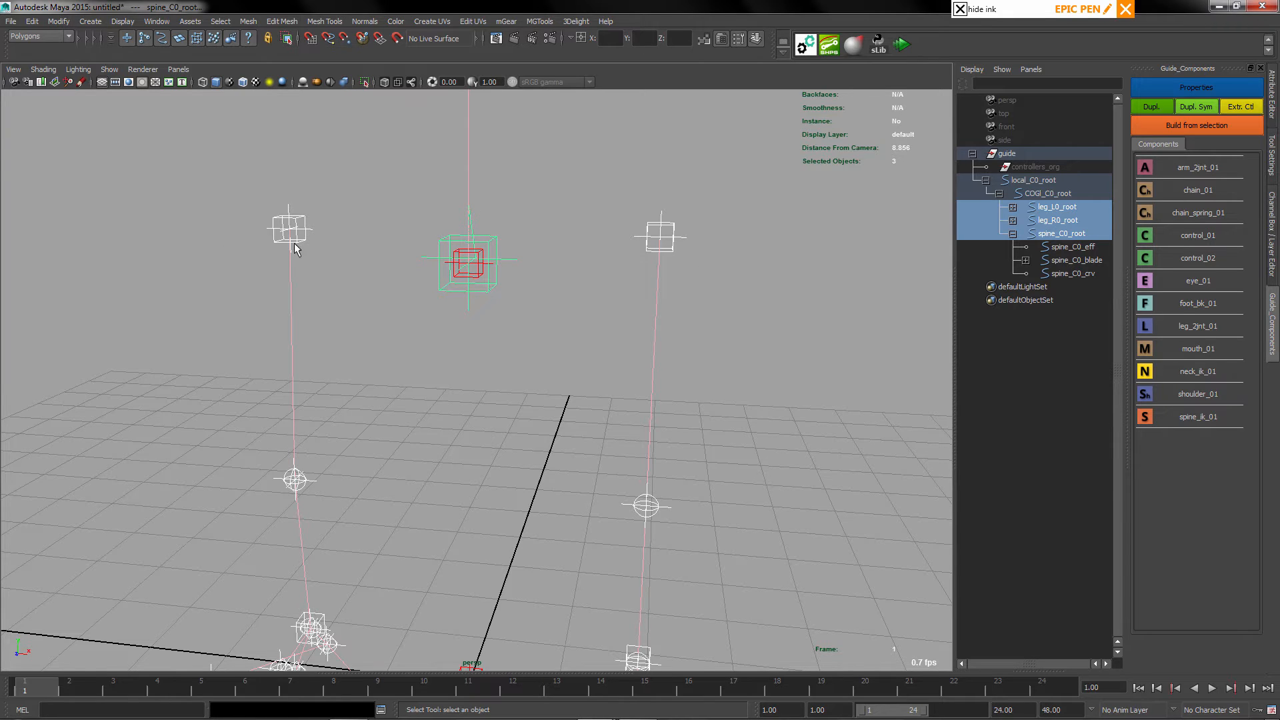
alt+drag(504, 297, 494, 285)
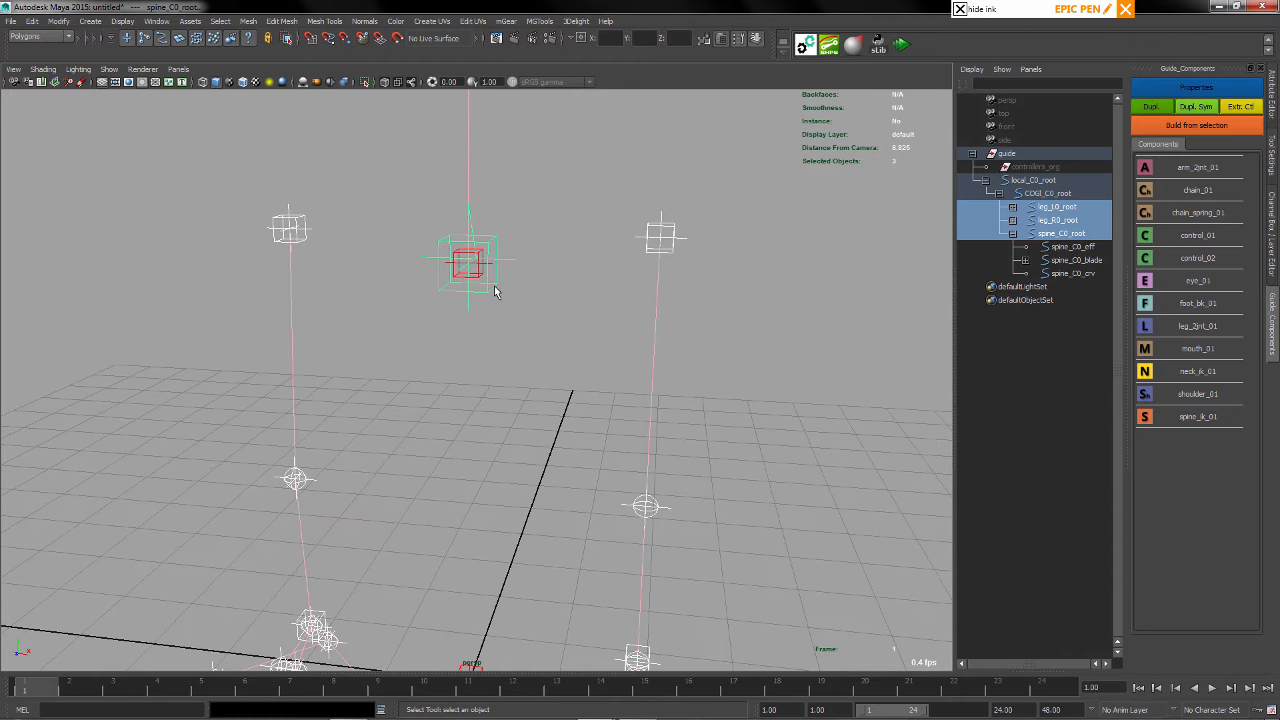
click(1062, 209)
ctrl+click(1056, 221)
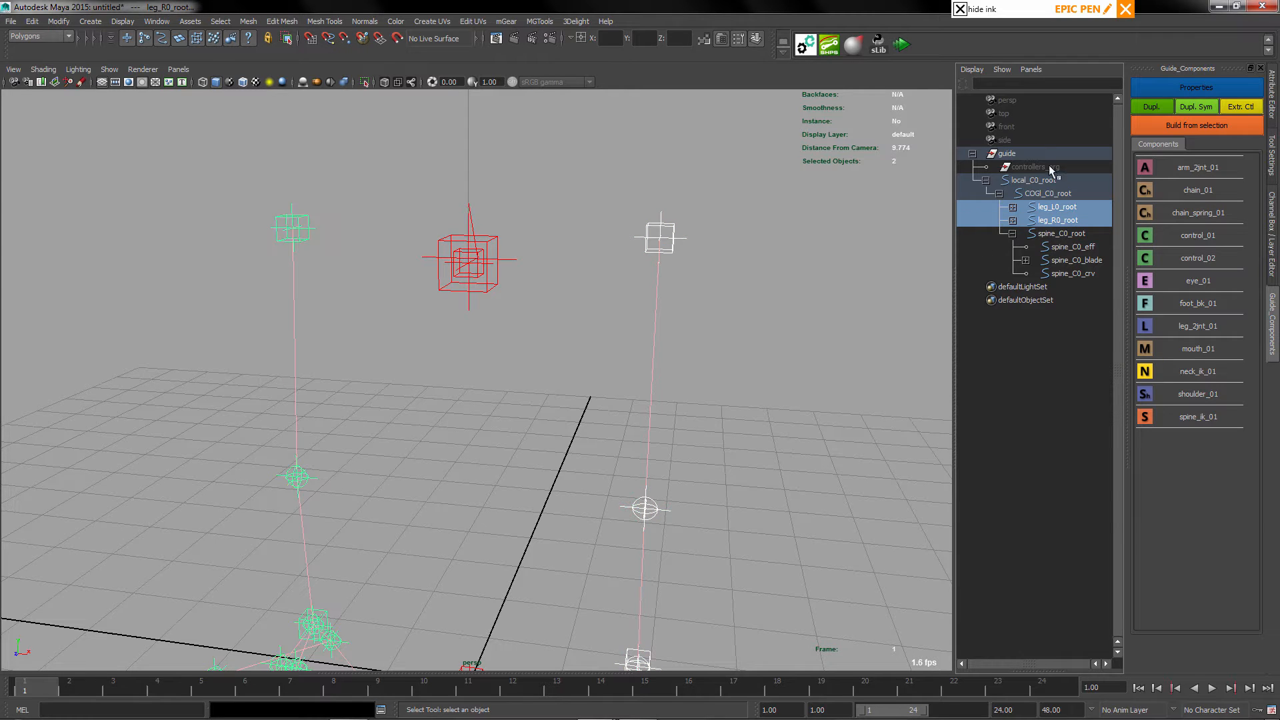
shift+click(496, 292)
key(p)
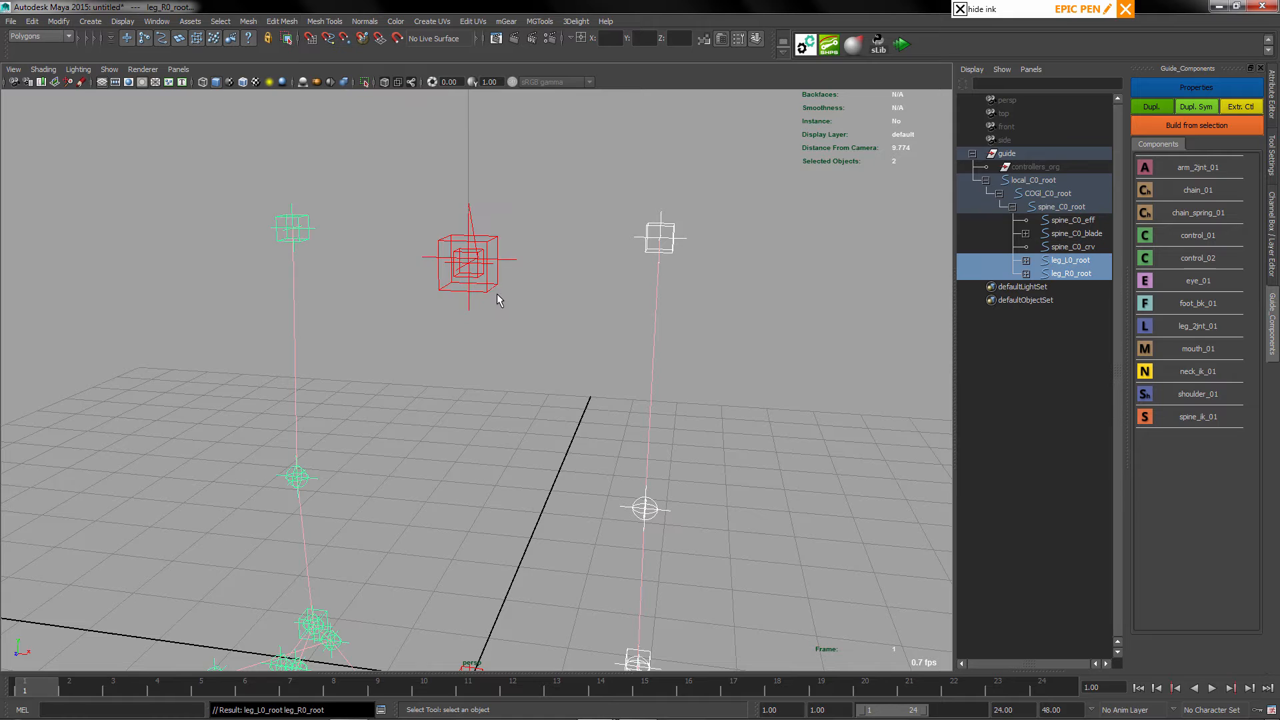
Examine the attached leg guides and the spine guide from several angles, up to the spine's end effector
alt+right_drag(458, 319, 418, 271)
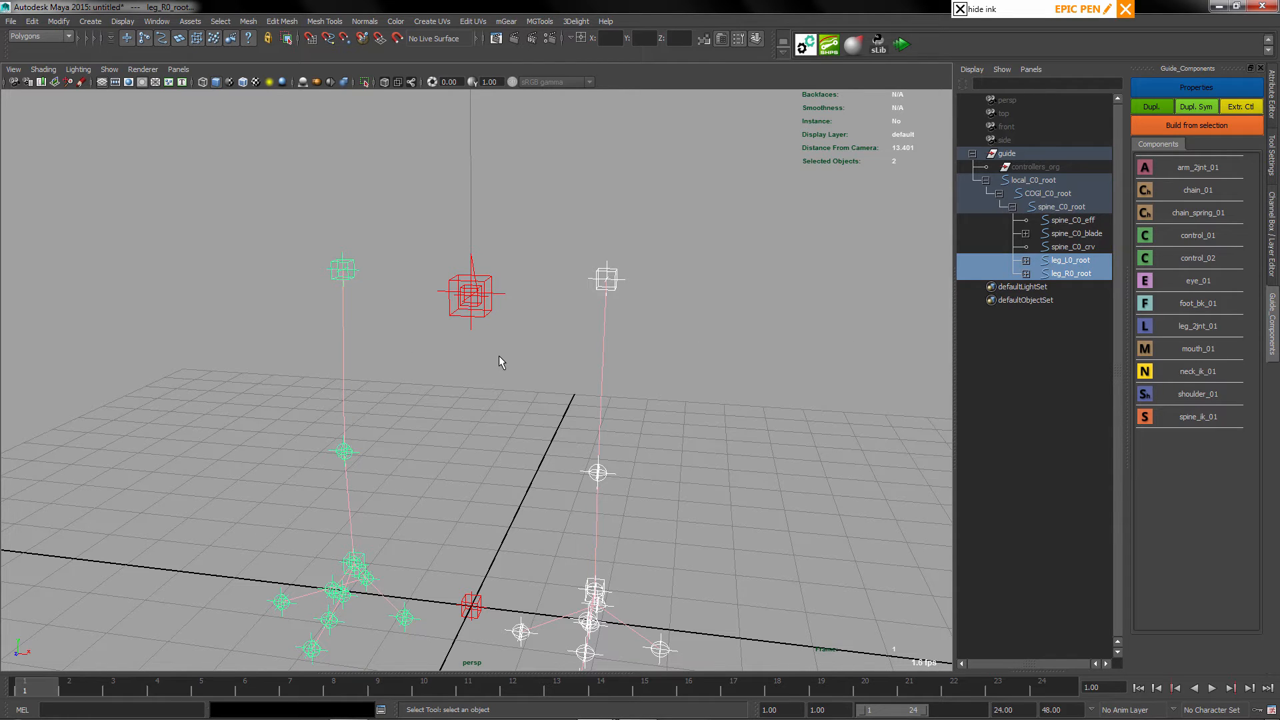
alt+right_drag(587, 497, 677, 402)
alt+drag(677, 403, 582, 462)
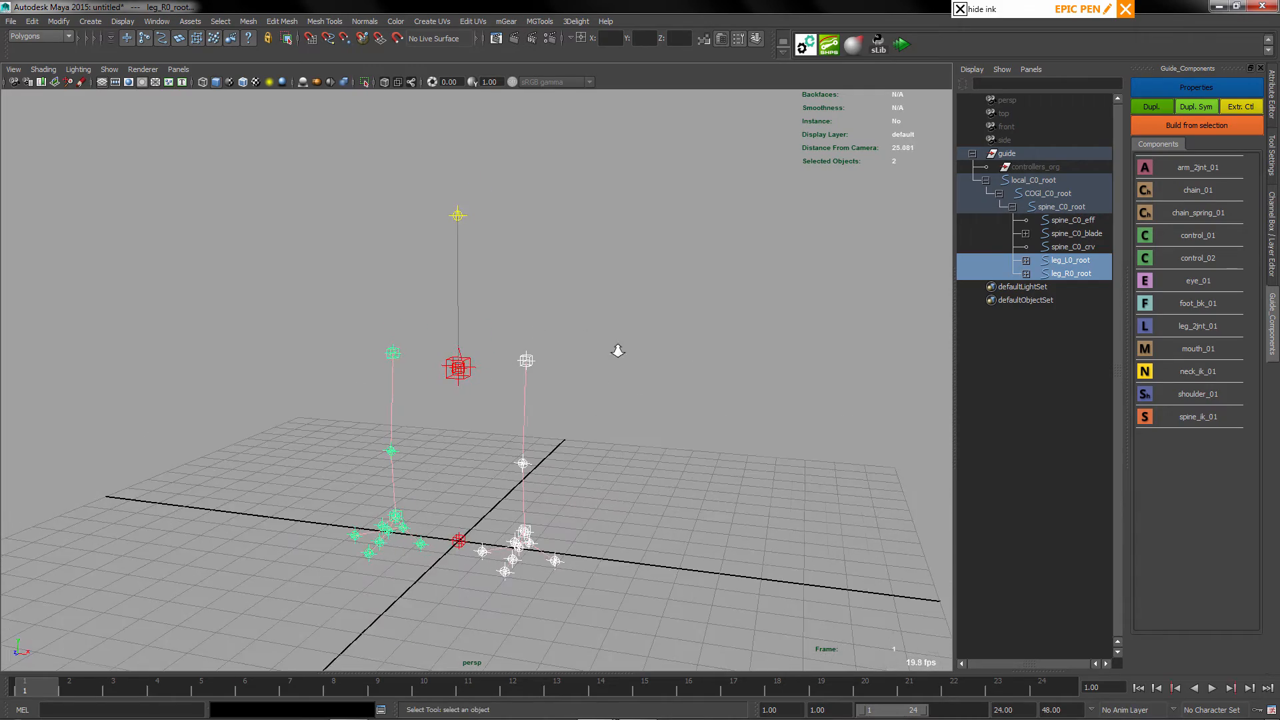
mouse_move(618, 349)
alt+right_down()
mouse_move(631, 306)
mouse_move(608, 400)
mouse_move(629, 353)
alt+right_up()
alt+right_drag(578, 222, 463, 142)
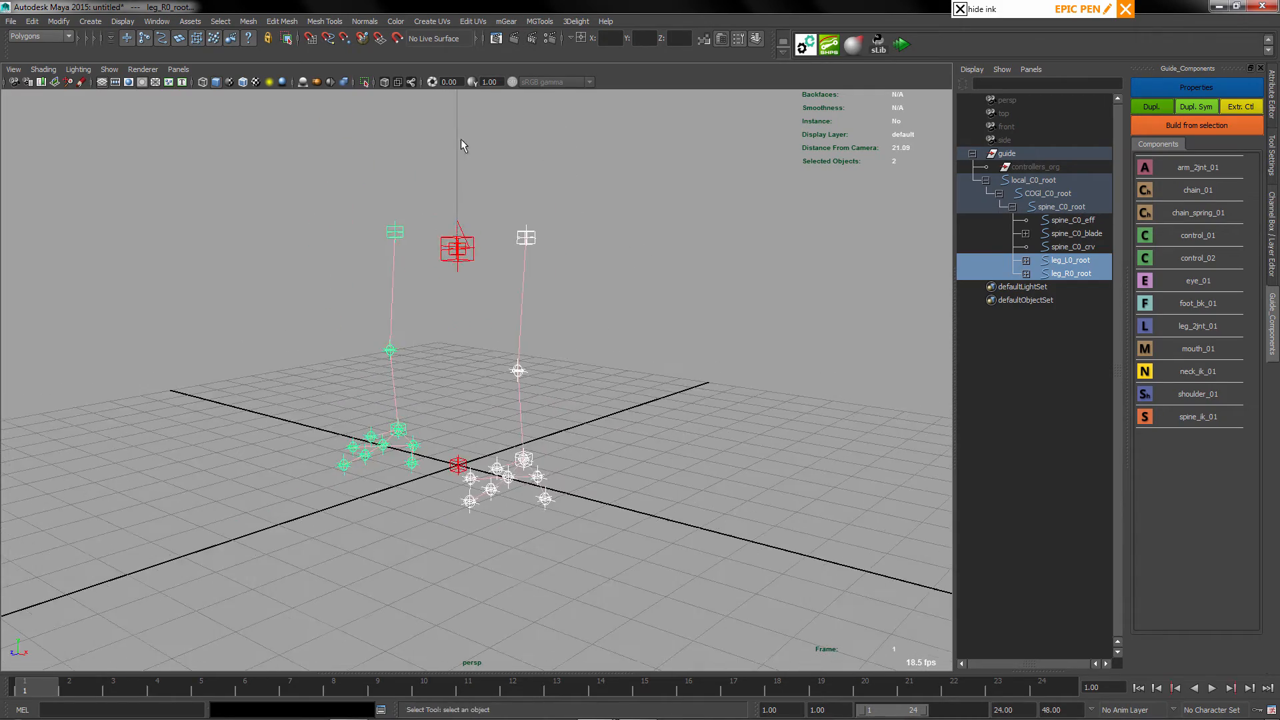
alt+middle_drag(516, 220, 501, 317)
alt+drag(502, 318, 548, 311)
alt+right_drag(548, 311, 656, 284)
alt+middle_drag(522, 227, 525, 319)
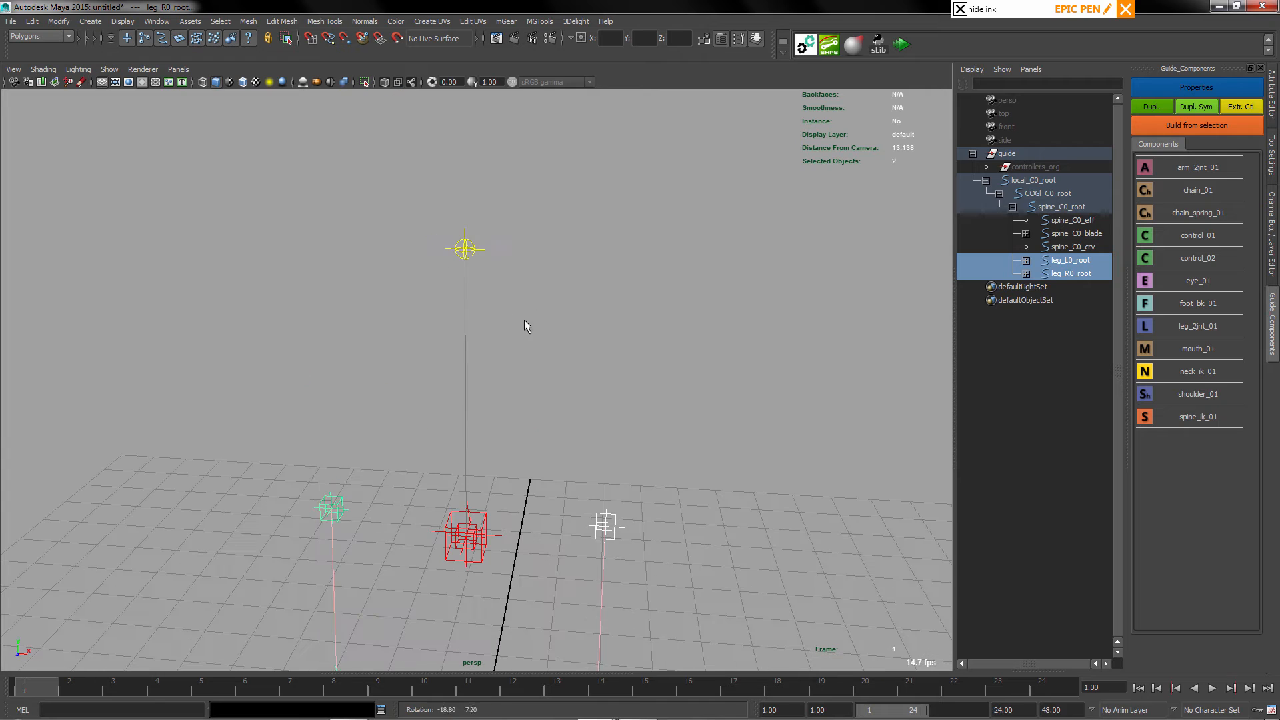
Add a shoulder_01 component as a child of the spine's end effector, spine_C0_eff
click(469, 246)
alt+middle_drag(551, 276, 531, 333)
alt+drag(531, 339, 475, 260)
key(w)
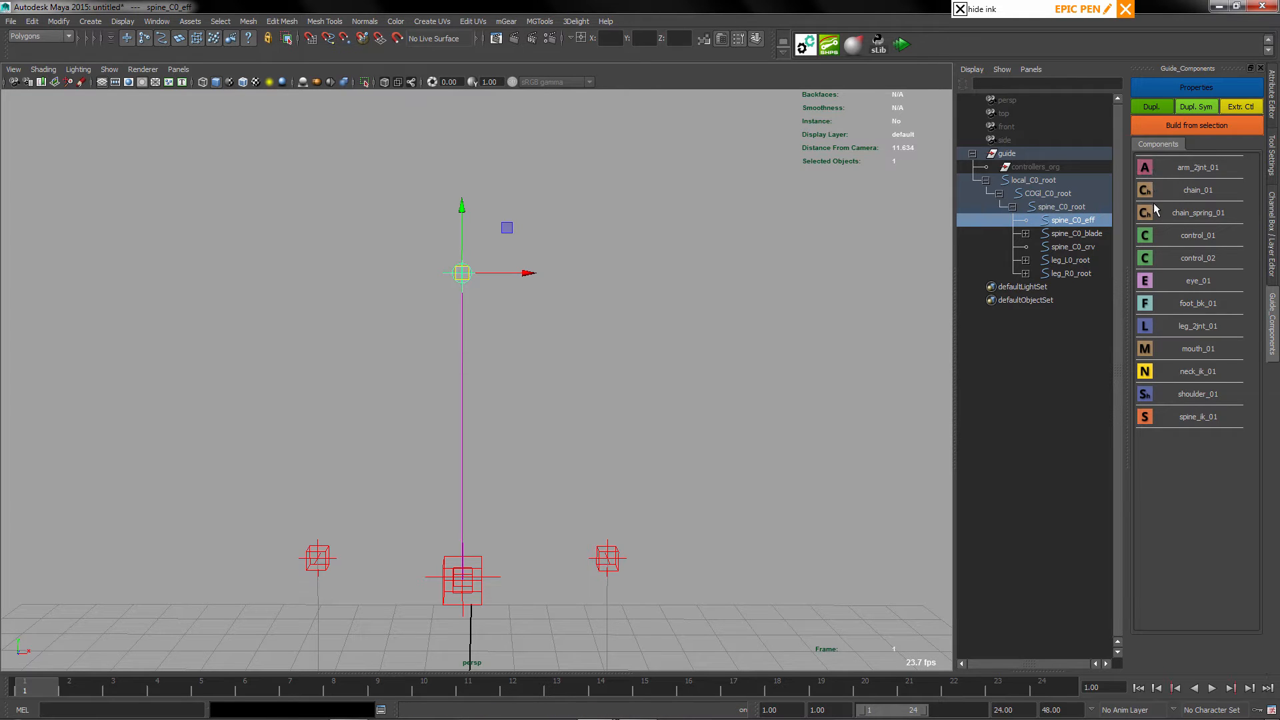
click(1144, 397)
alt+right_drag(524, 302, 453, 477)
alt+middle_drag(485, 372, 503, 261)
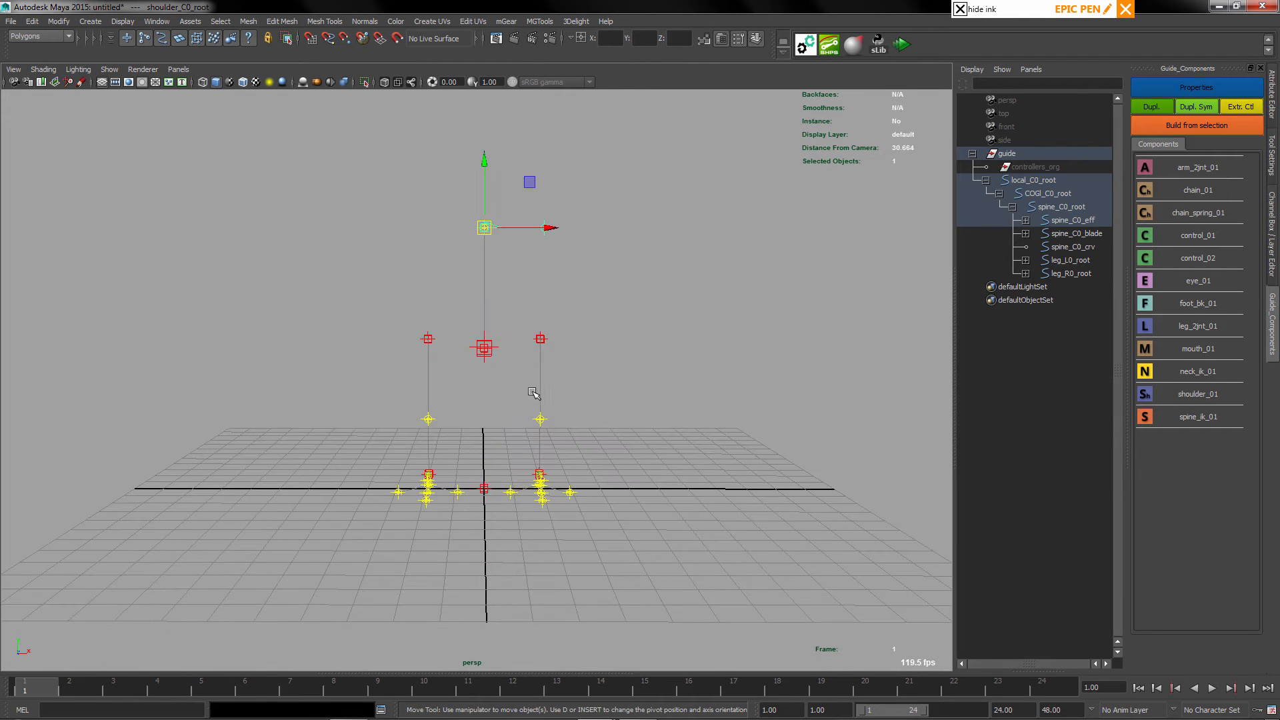
Move shoulder_C0_root along Z to about 0.29 cm, offsetting it from the spine's end effector
alt+drag(568, 262, 543, 177)
mouse_move(543, 178)
alt+right_down()
mouse_move(546, 293)
mouse_move(560, 161)
alt+right_up()
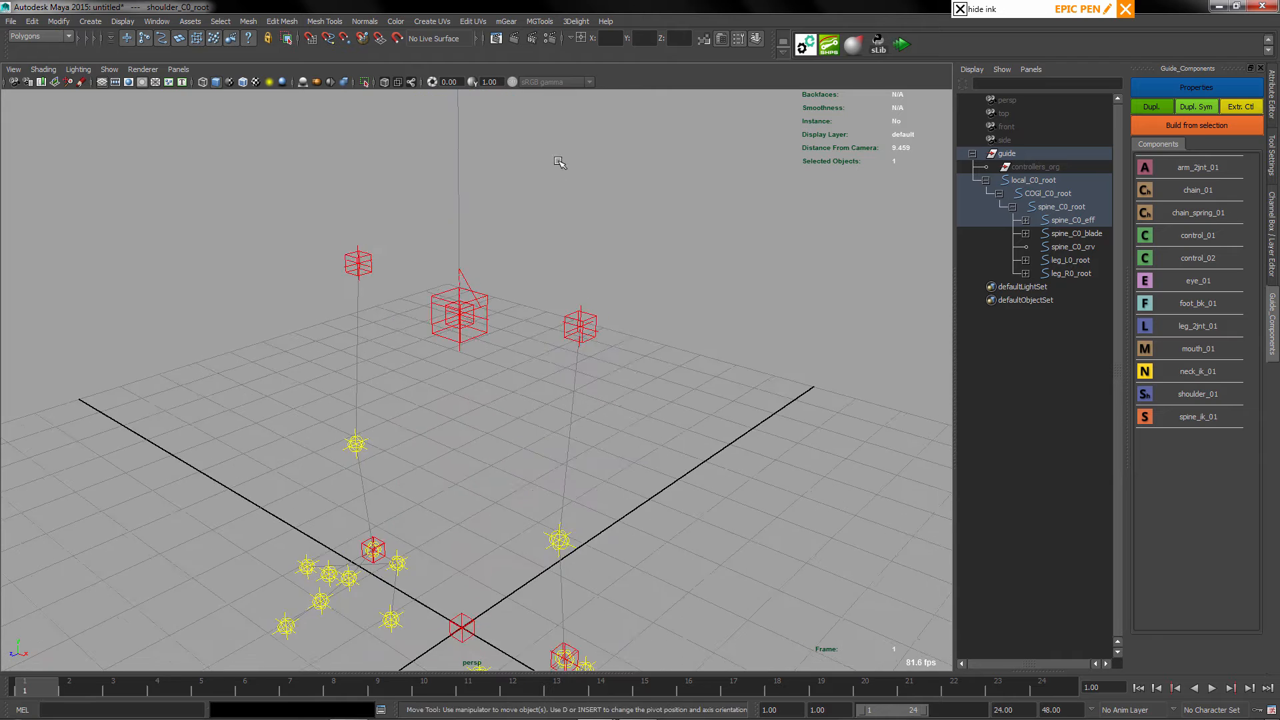
alt+middle_drag(507, 117, 519, 282)
alt+drag(582, 334, 517, 315)
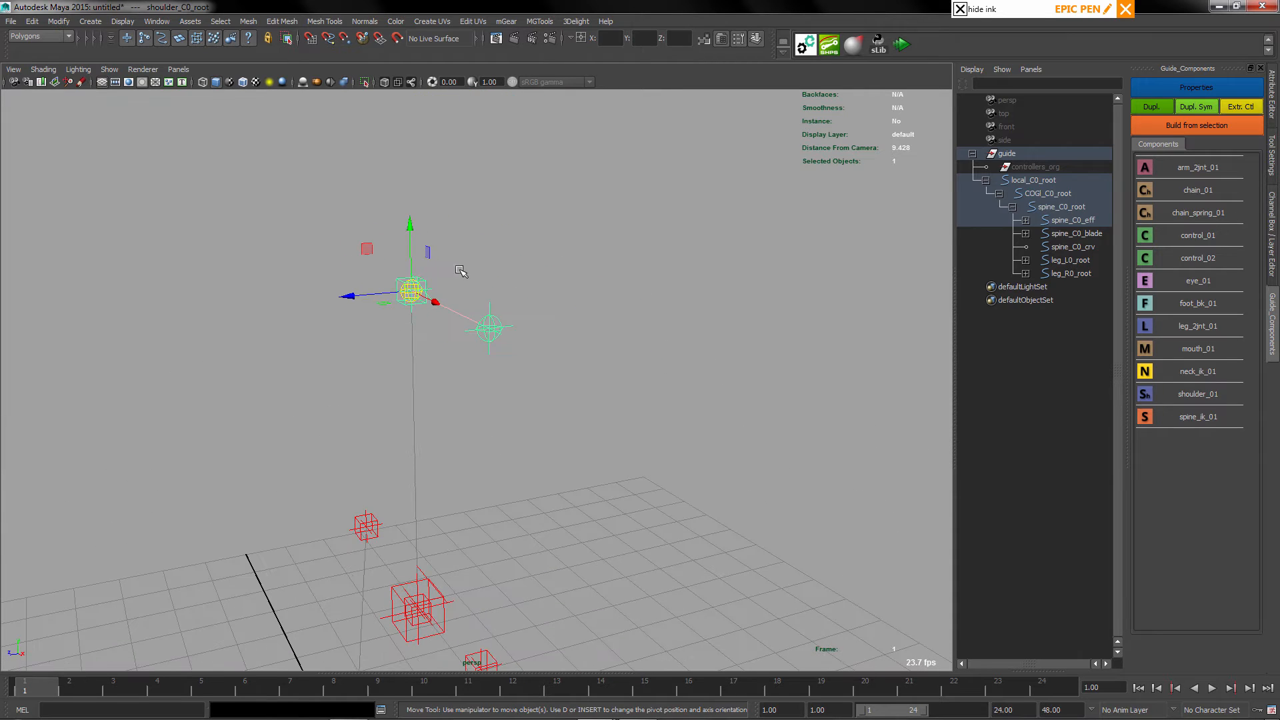
alt+right_drag(462, 269, 409, 263)
key(q)
mouse_move(393, 284)
alt+mouse_down()
mouse_move(446, 291)
mouse_move(374, 298)
alt+mouse_up()
key(w)
click(411, 292)
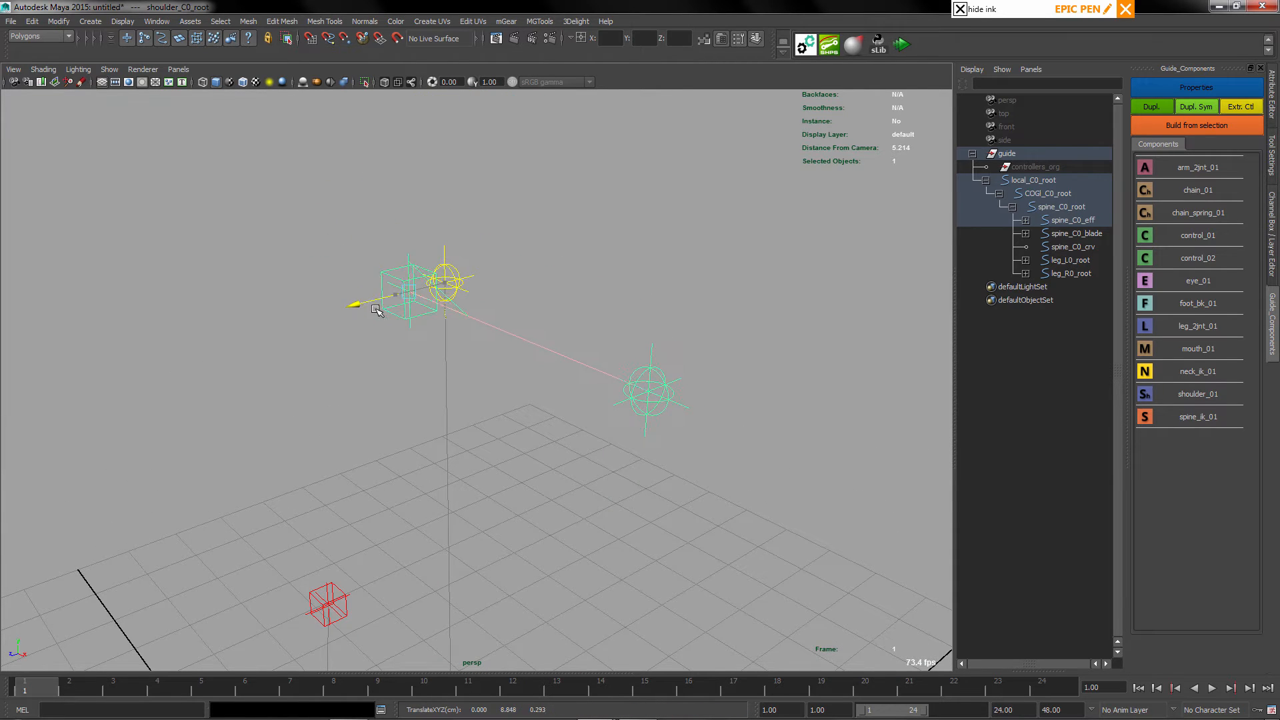
Inspect the constraint attributes of the shoulder's blade, shoulder_C0_blade
key(q)
click(453, 320)
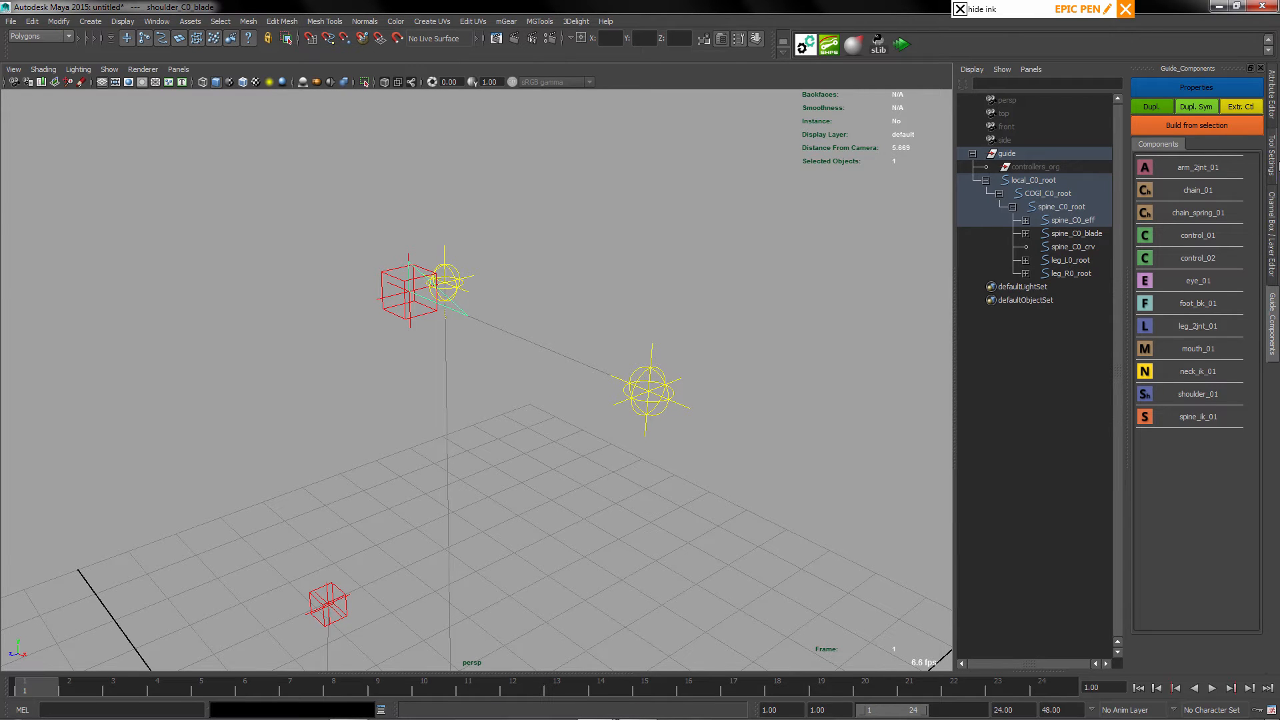
click(1273, 233)
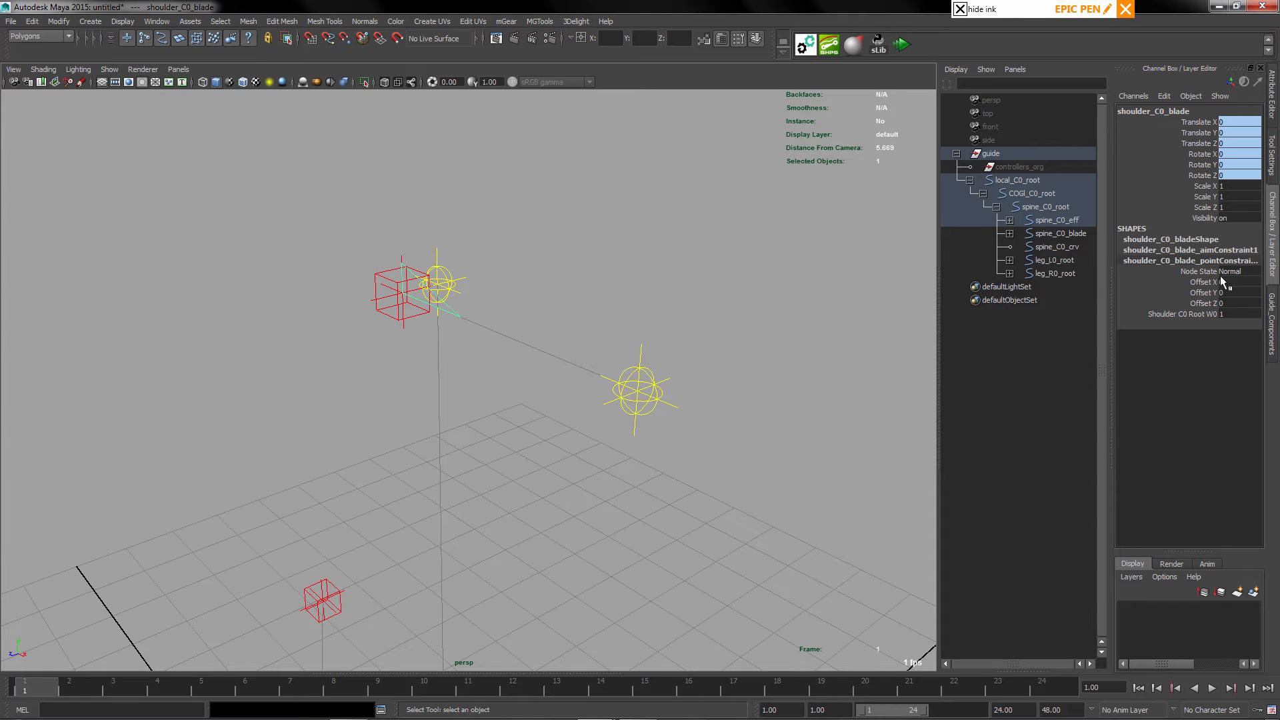
click(1273, 333)
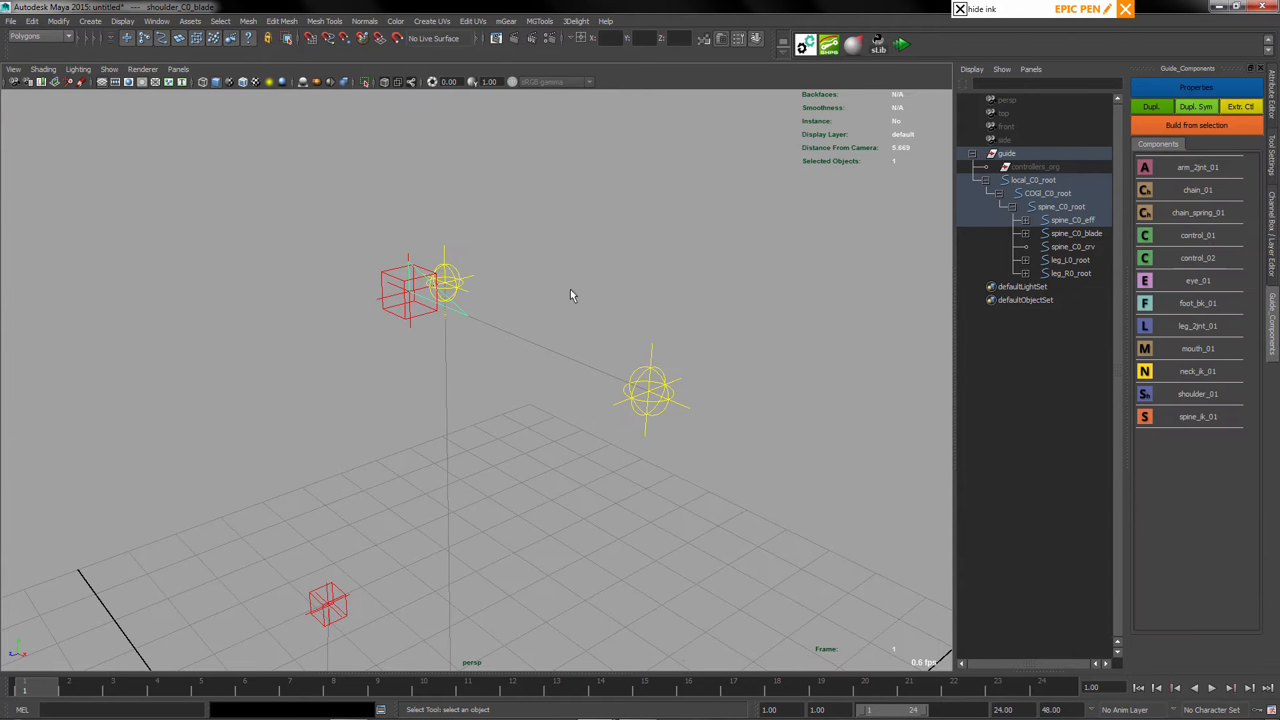
Rotate the shoulder's blade to about 76 degrees around its X axis with the Rotate tool
click(514, 396)
click(451, 310)
key(e)
drag(390, 256, 332, 340)
key(q)
click(664, 413)
key(w)
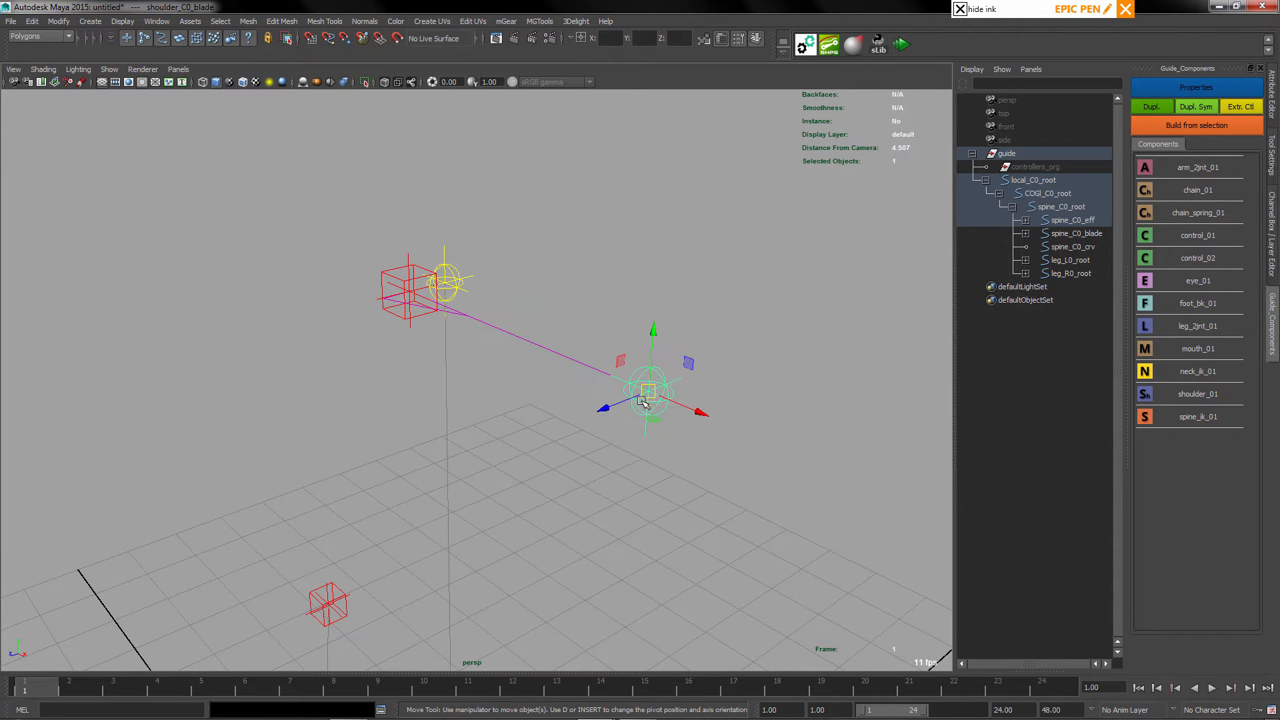
key(q)
click(456, 305)
key(e)
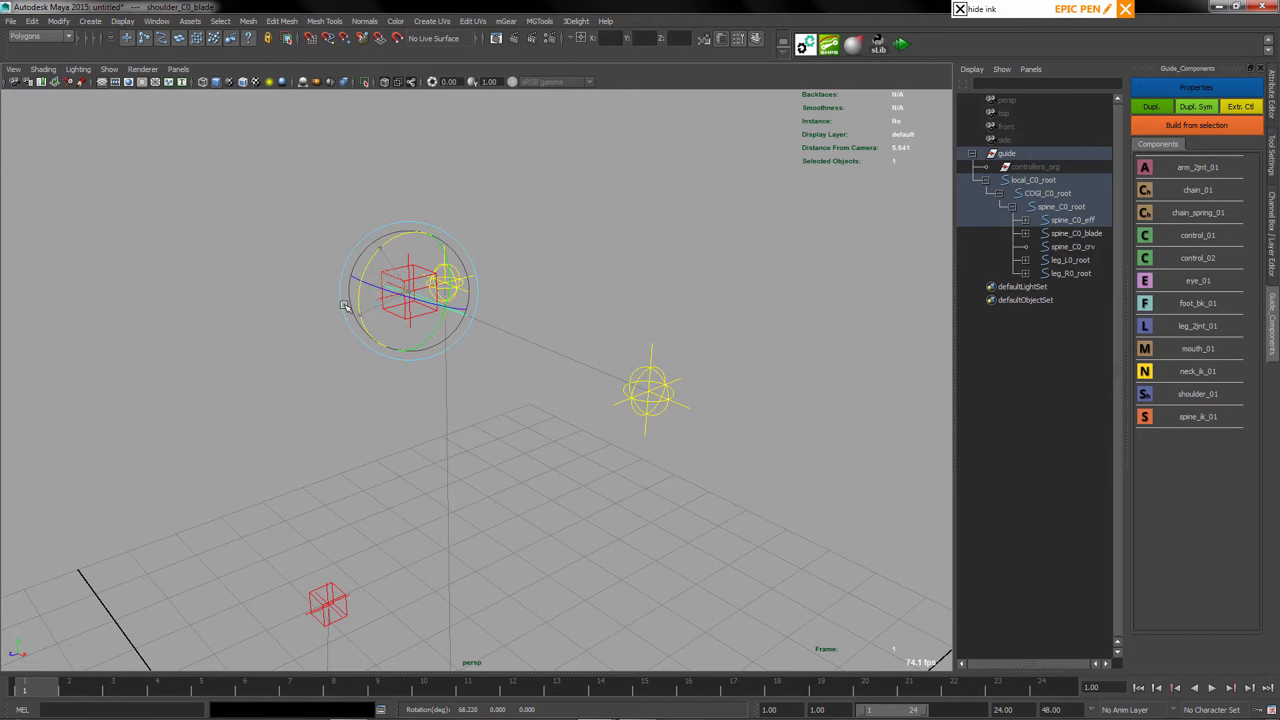
Duplicate the shoulder component from its root and delete the original shoulder_C0_root
key(q)
click(411, 296)
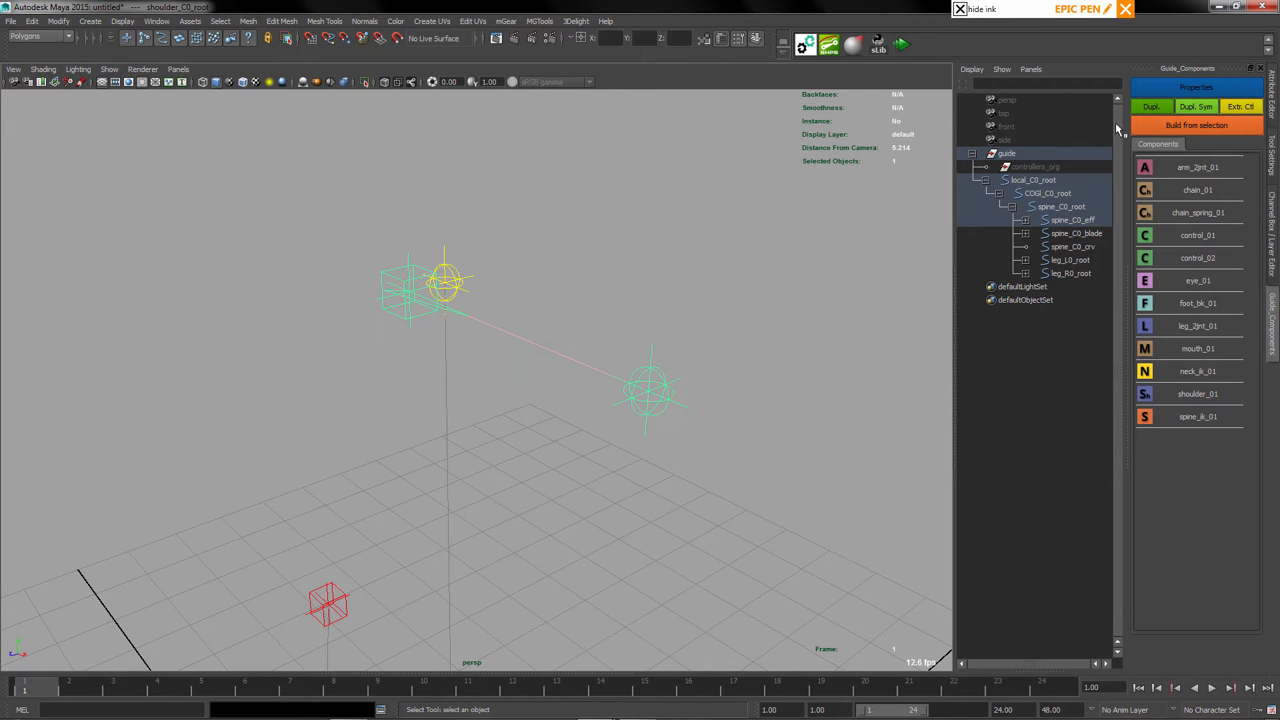
click(1150, 106)
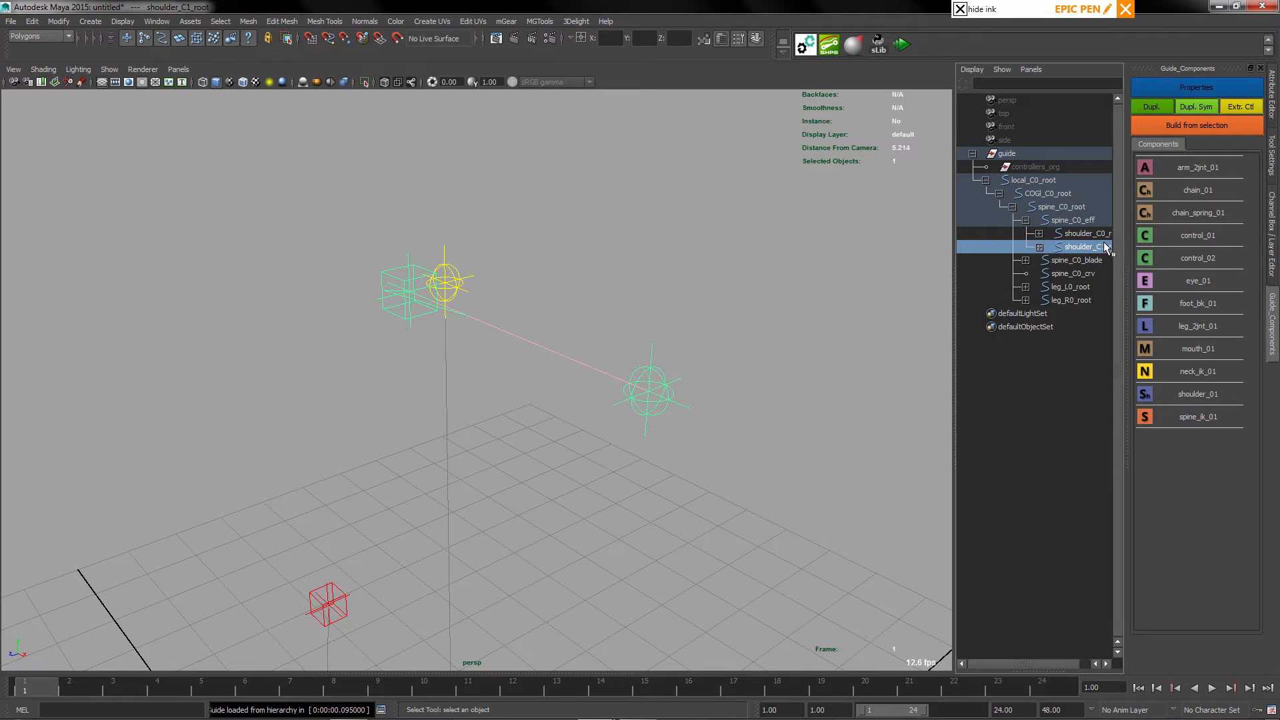
key(Delete)
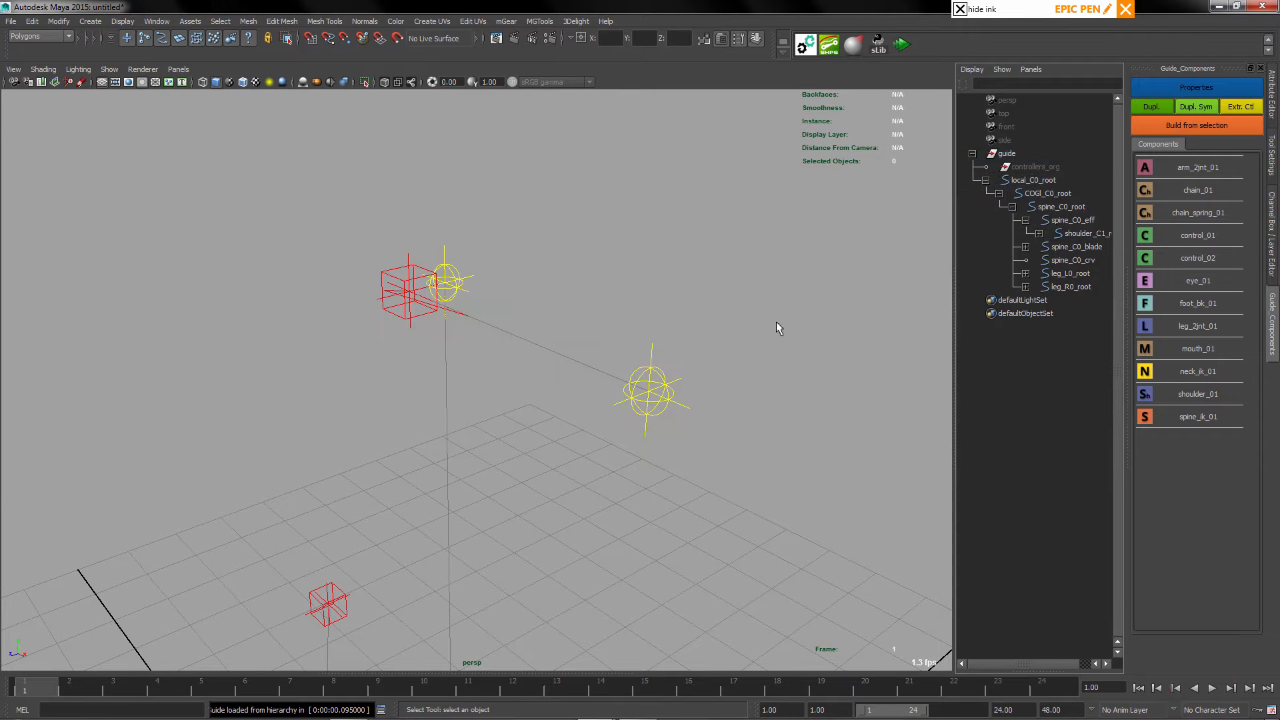
Test moving the tip of the duplicated shoulder slightly, then undo the move
click(406, 285)
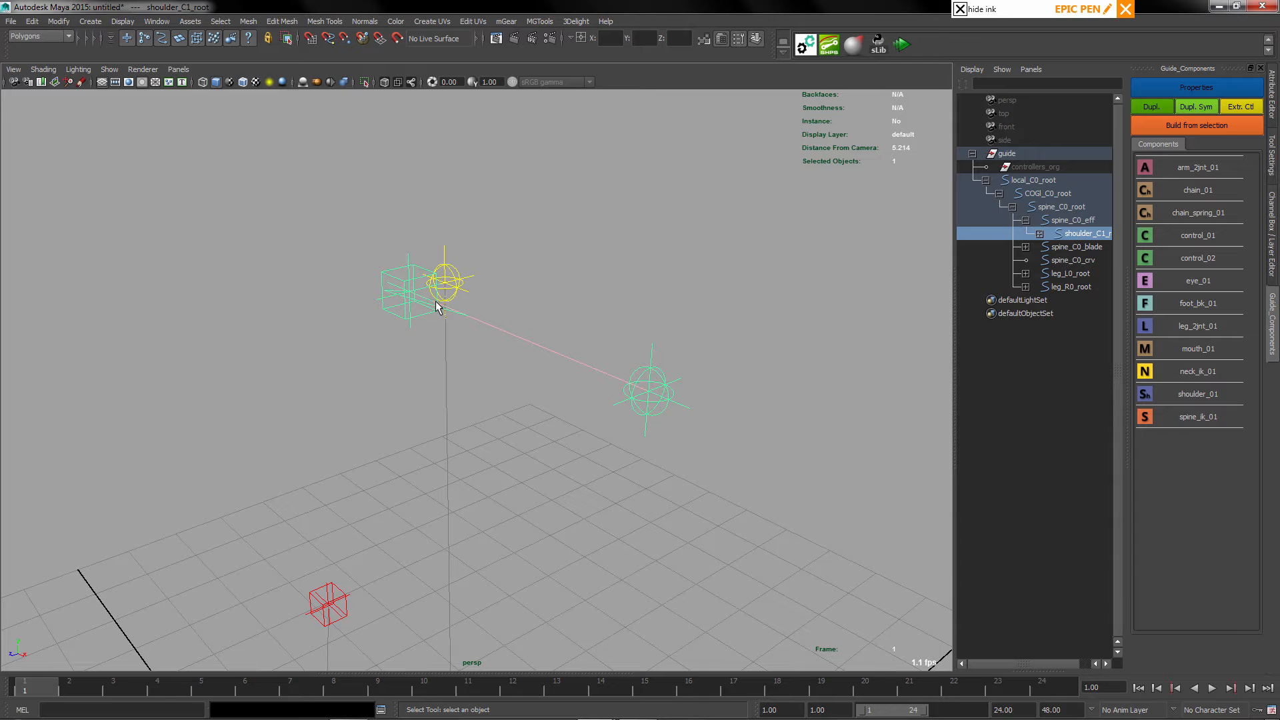
click(653, 394)
key(e)
key(w)
drag(648, 393, 672, 378)
key(ctrl+z)
key(q)
Set the Offset X of the aim constraint on the duplicated shoulder's blade to 90
click(1272, 234)
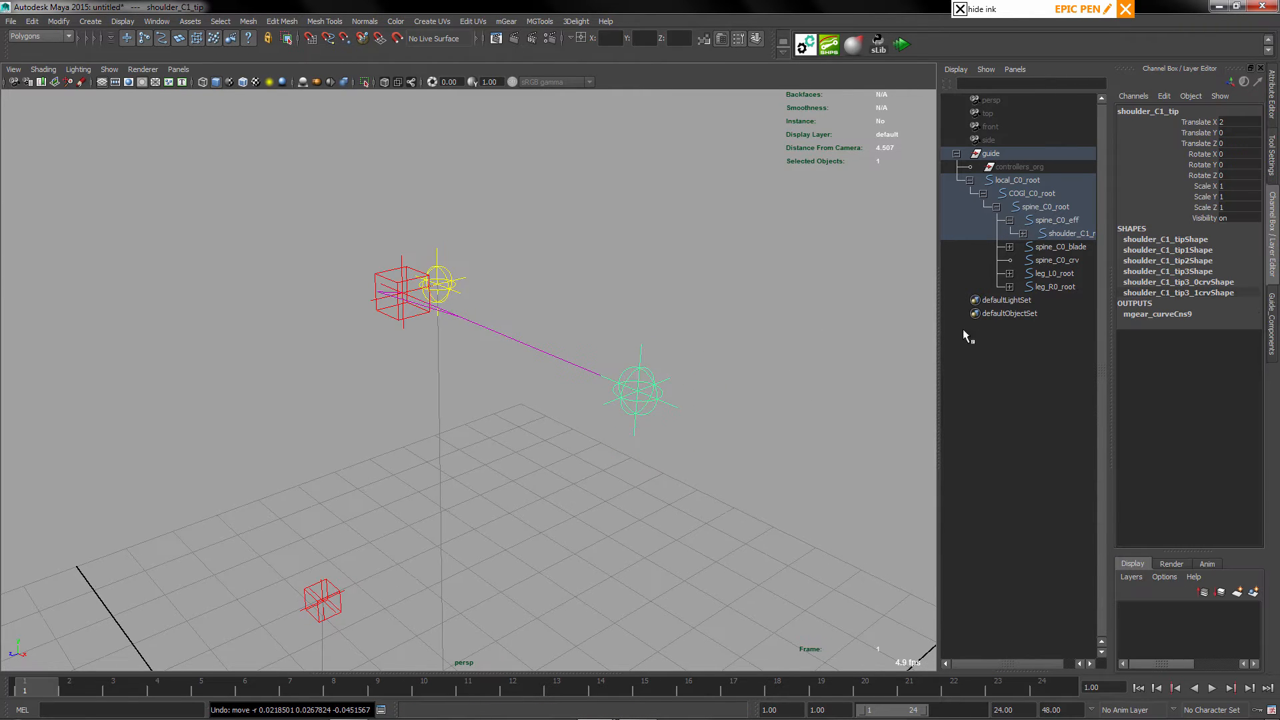
click(385, 301)
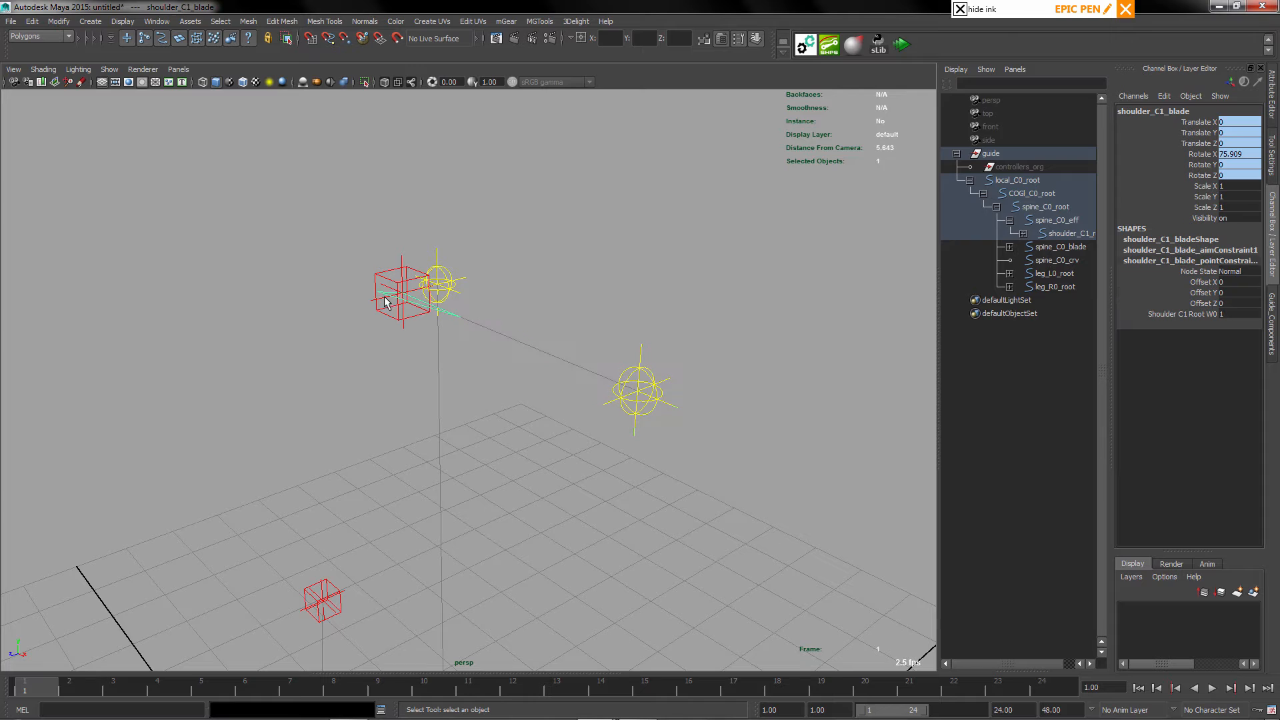
click(1215, 250)
click(1226, 272)
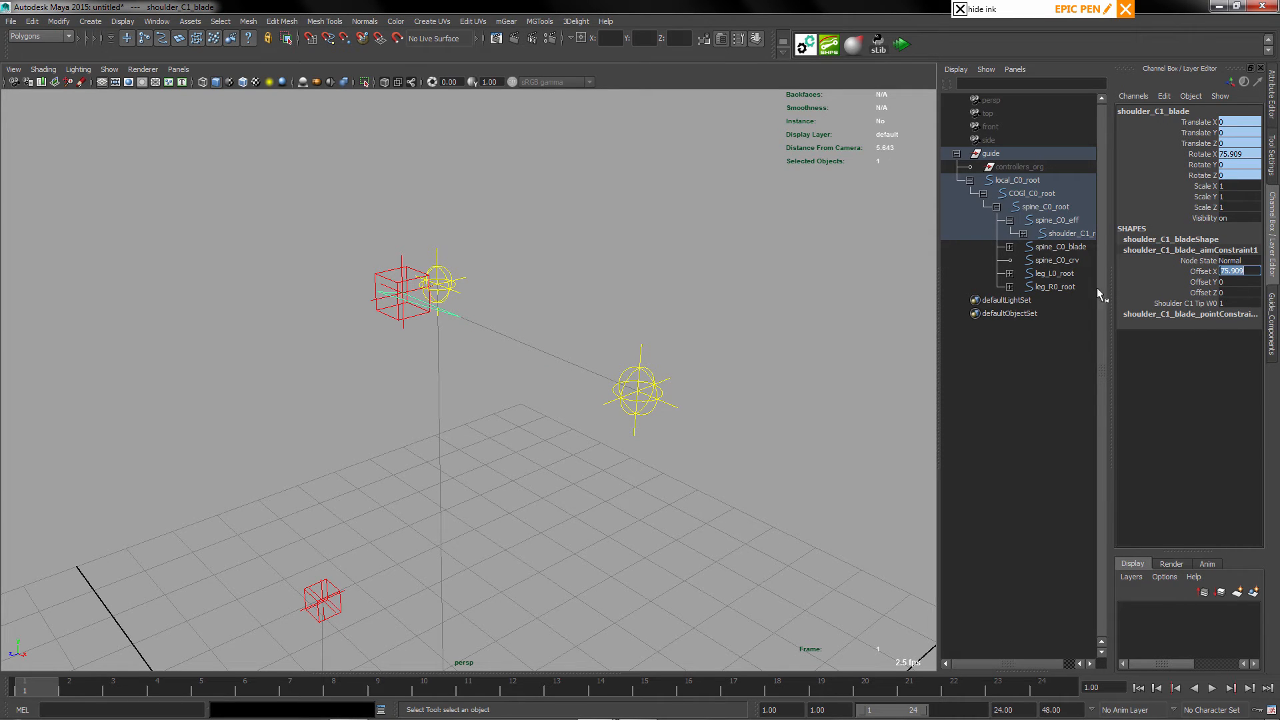
text(-)
key(BackSpace)
text(90)
key(Return)
click(1271, 331)
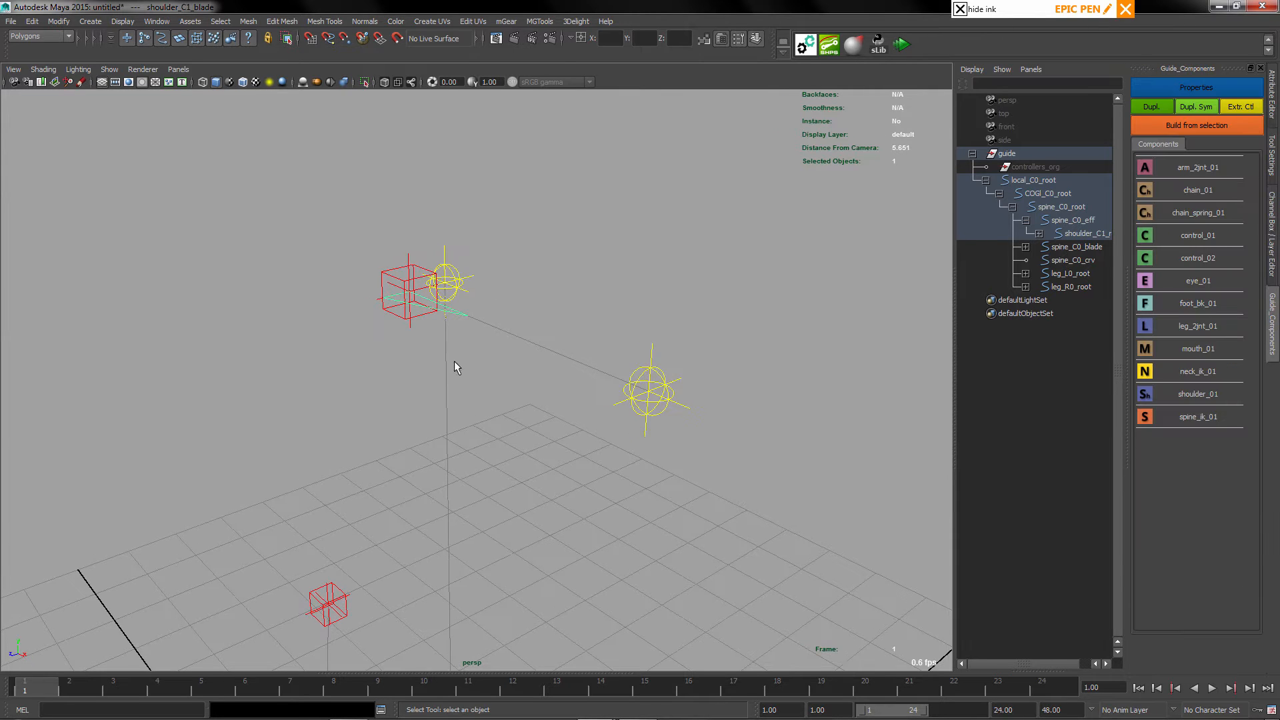
Set the shoulder component's side to L and its index to 0, and apply the settings
scroll(454, 367, down, 3)
alt+drag(454, 367, 579, 344)
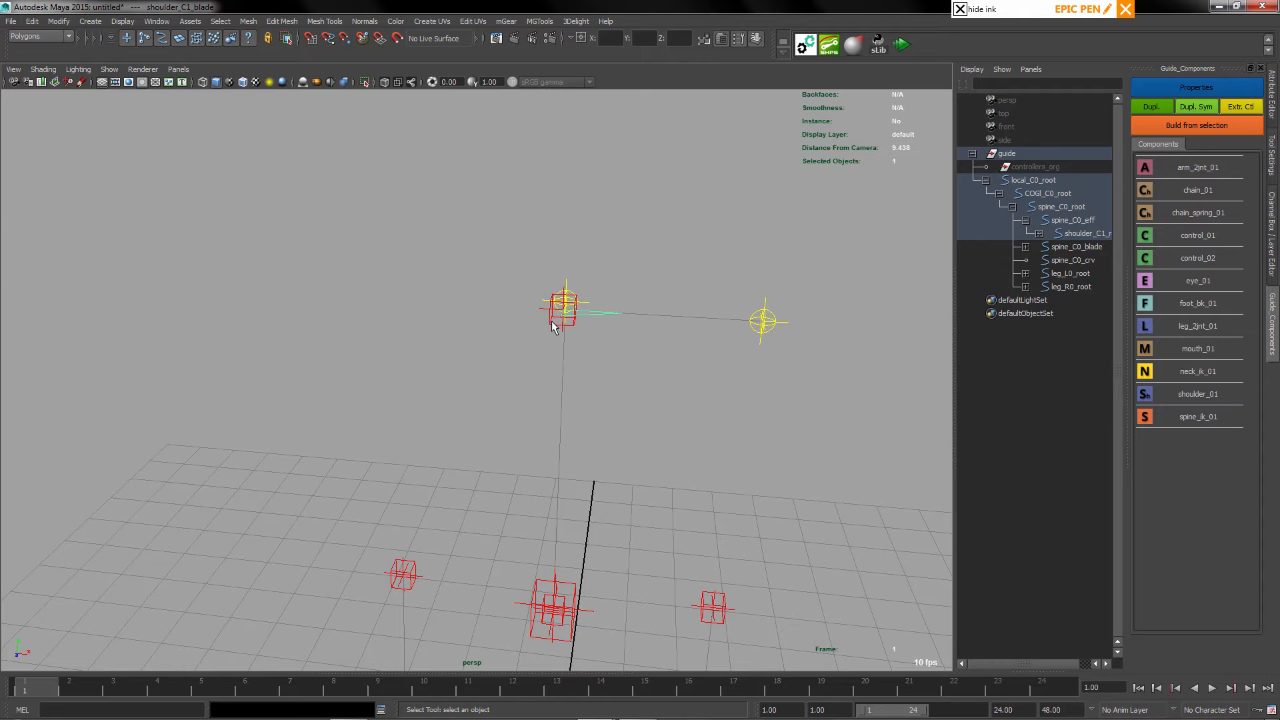
click(552, 327)
click(1197, 87)
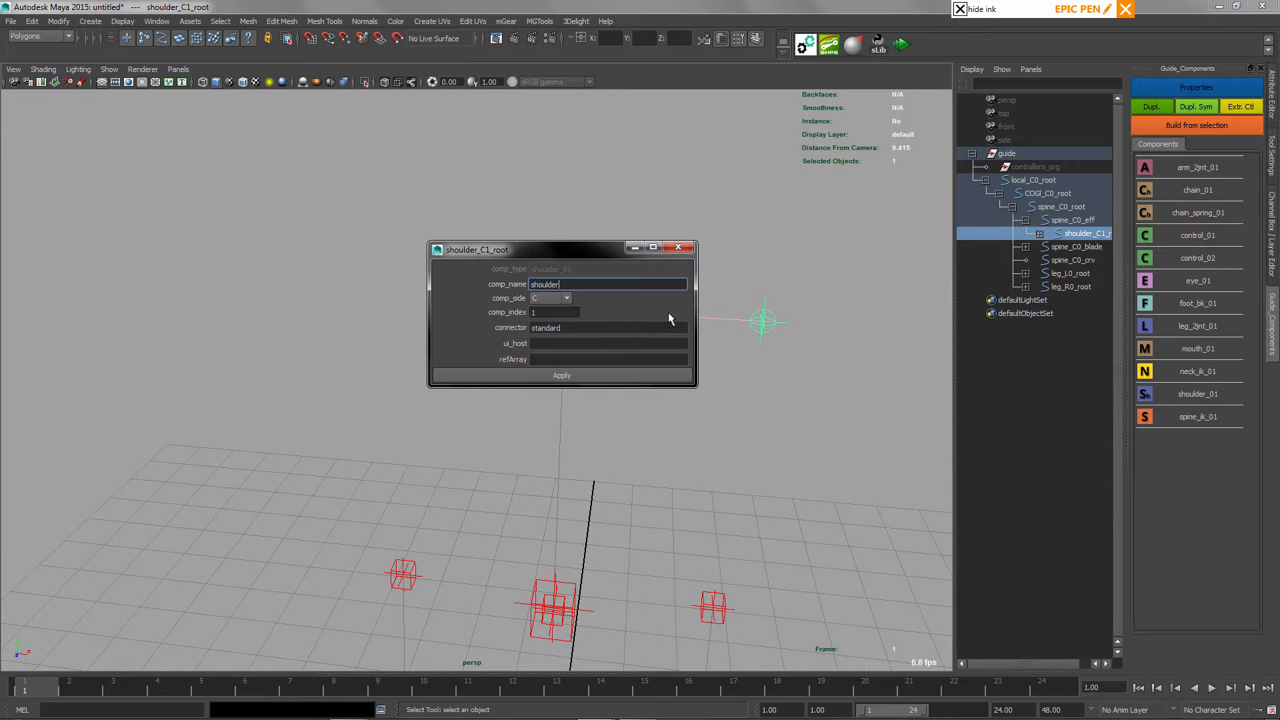
click(555, 298)
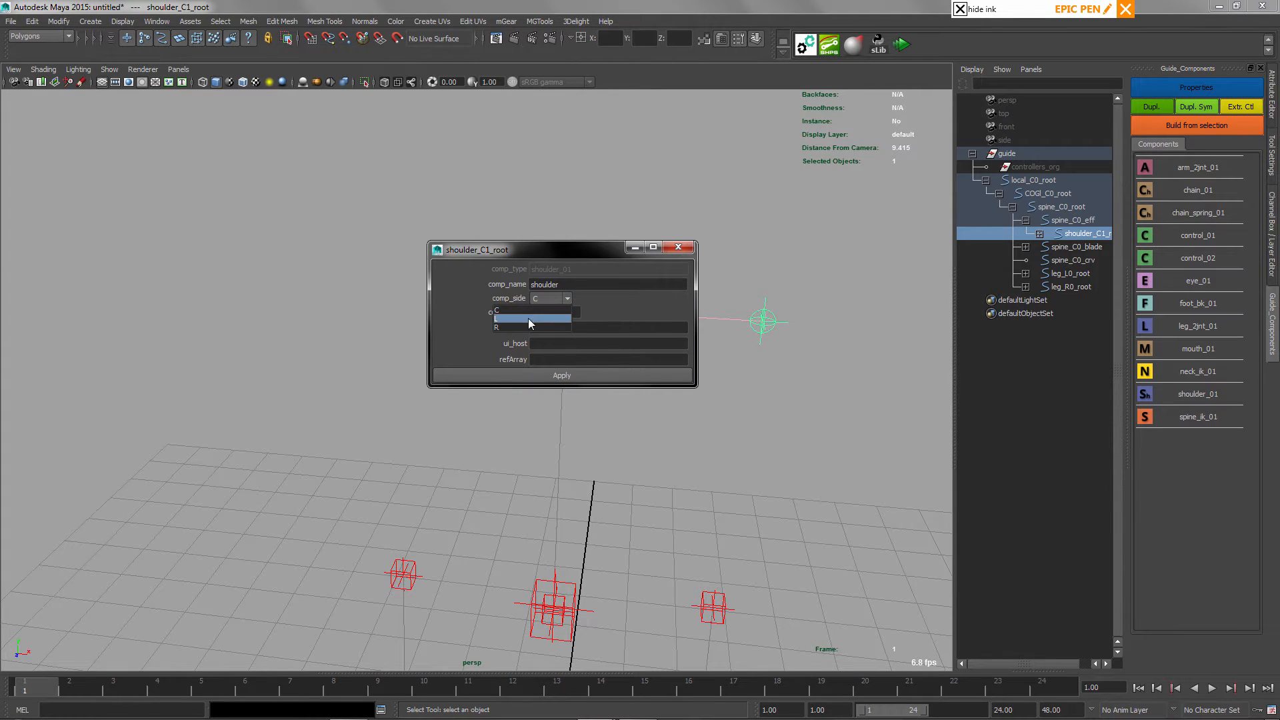
click(524, 319)
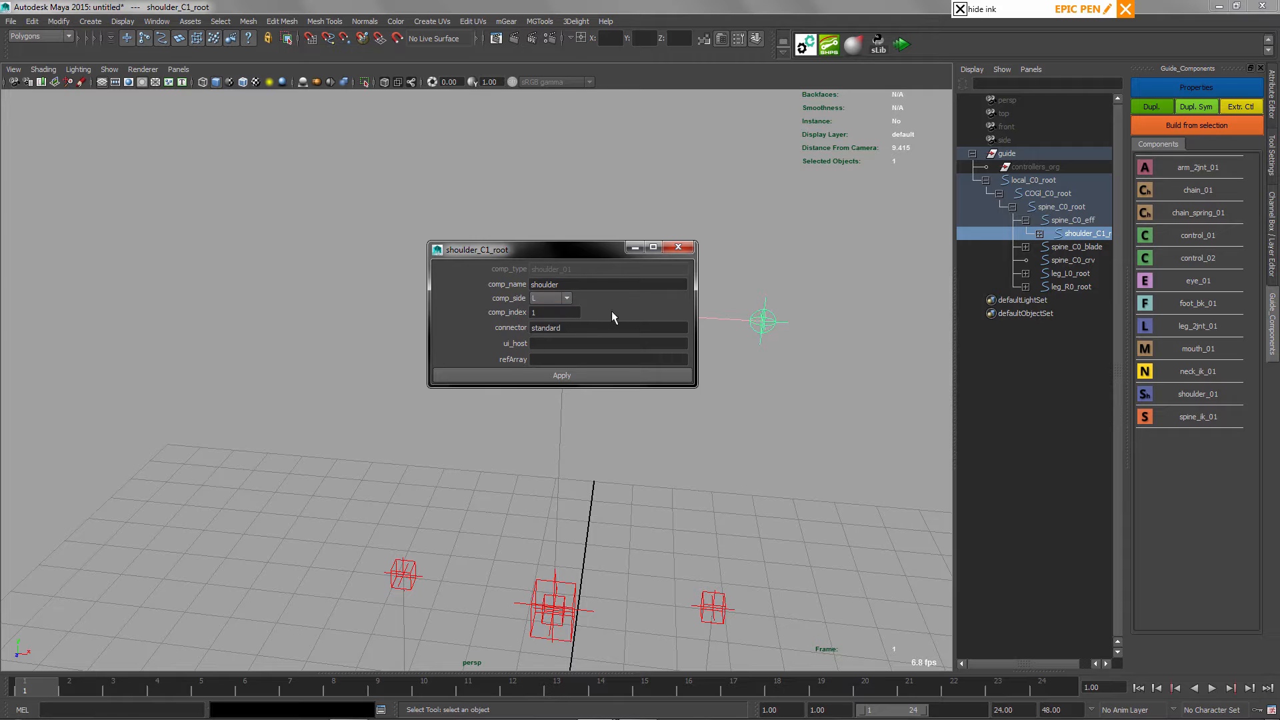
drag(560, 250, 405, 204)
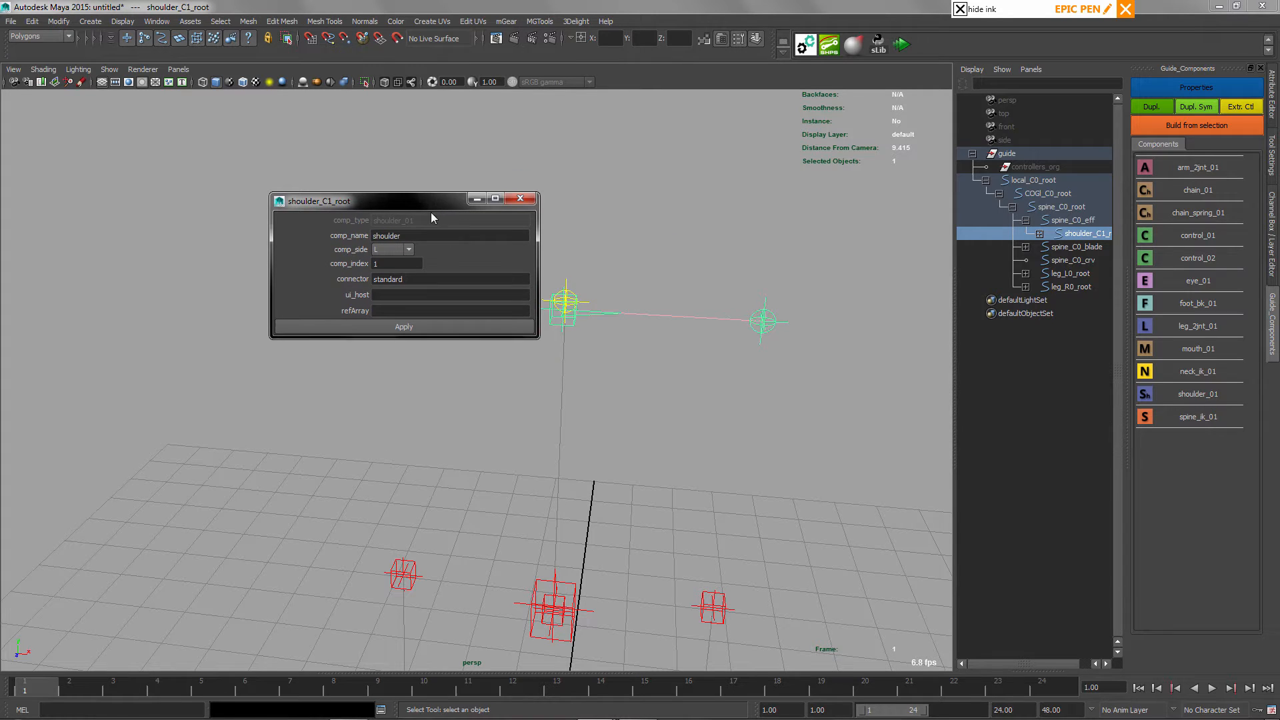
double_click(393, 269)
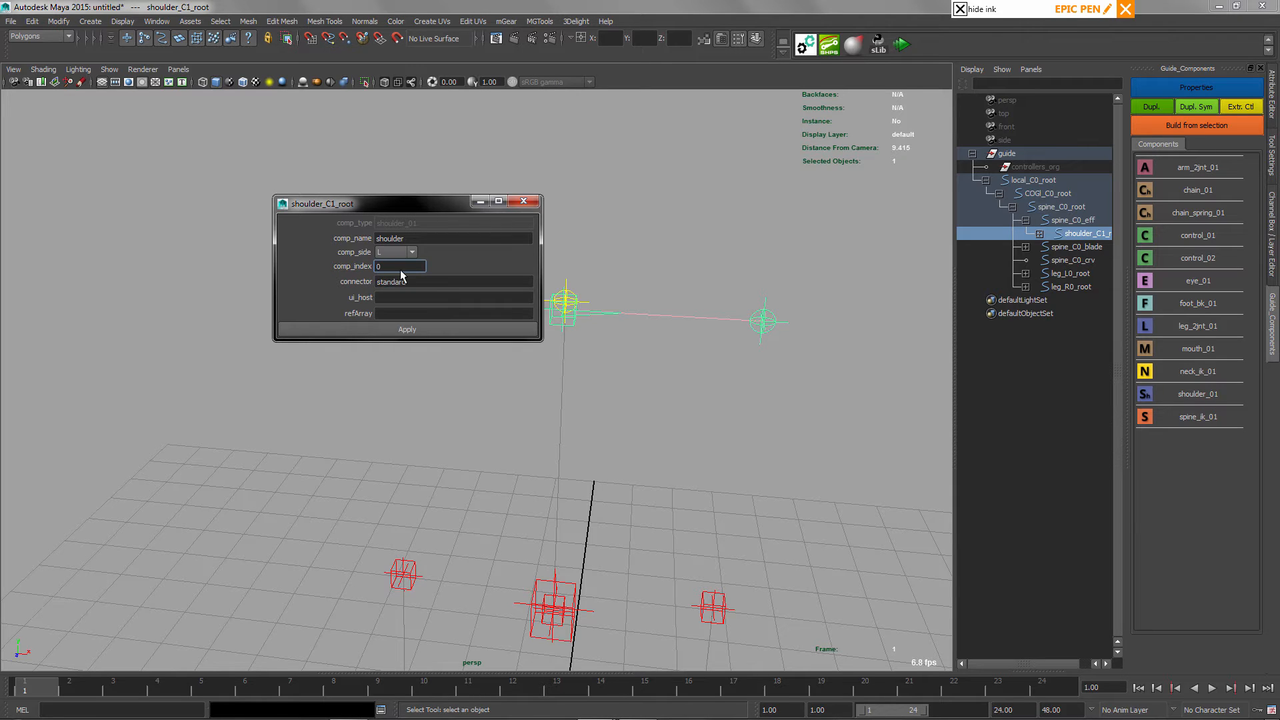
click(399, 329)
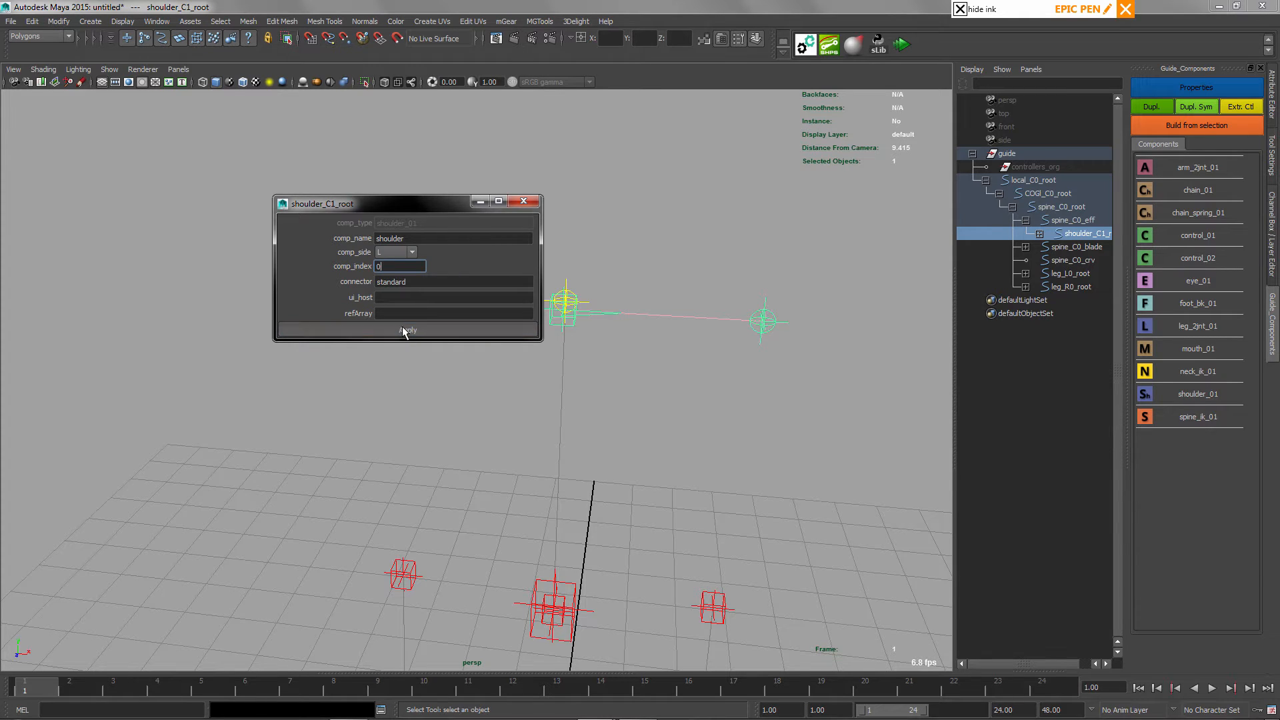
Add an arm_2jnt_01 guide component as a child of the left shoulder's tip
alt+right_drag(670, 573, 538, 478)
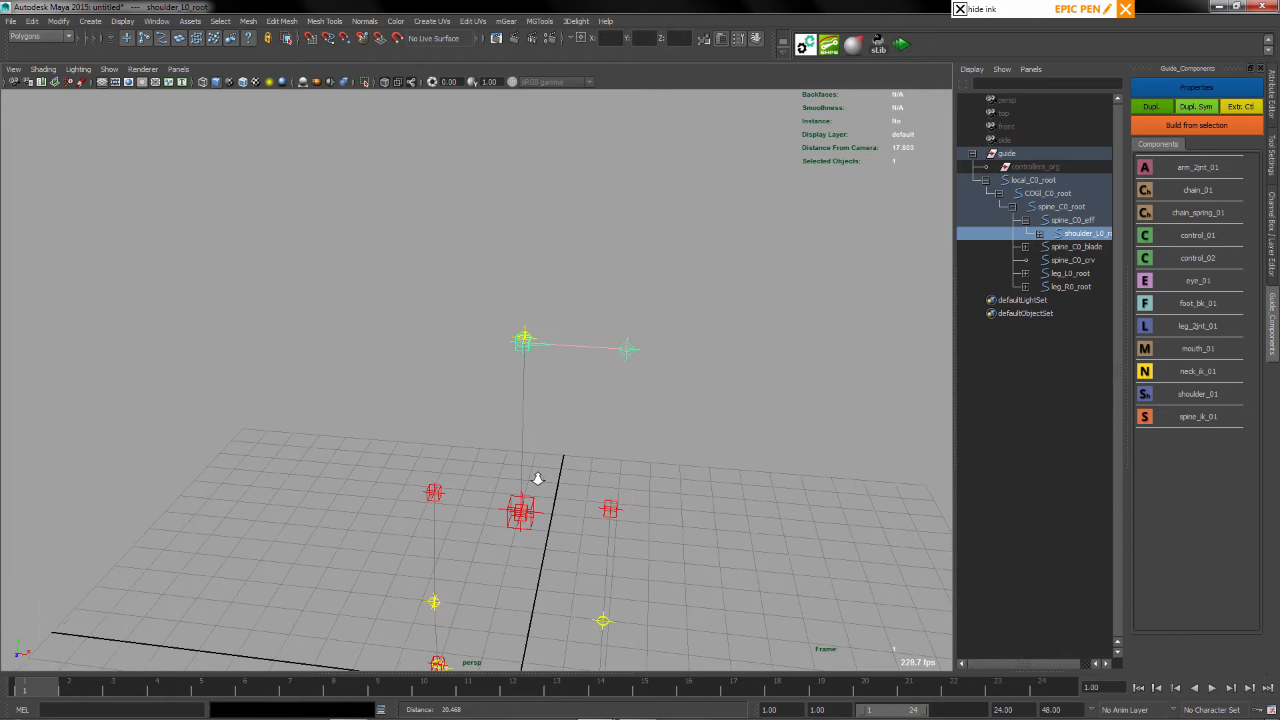
alt+middle_drag(634, 481, 620, 243)
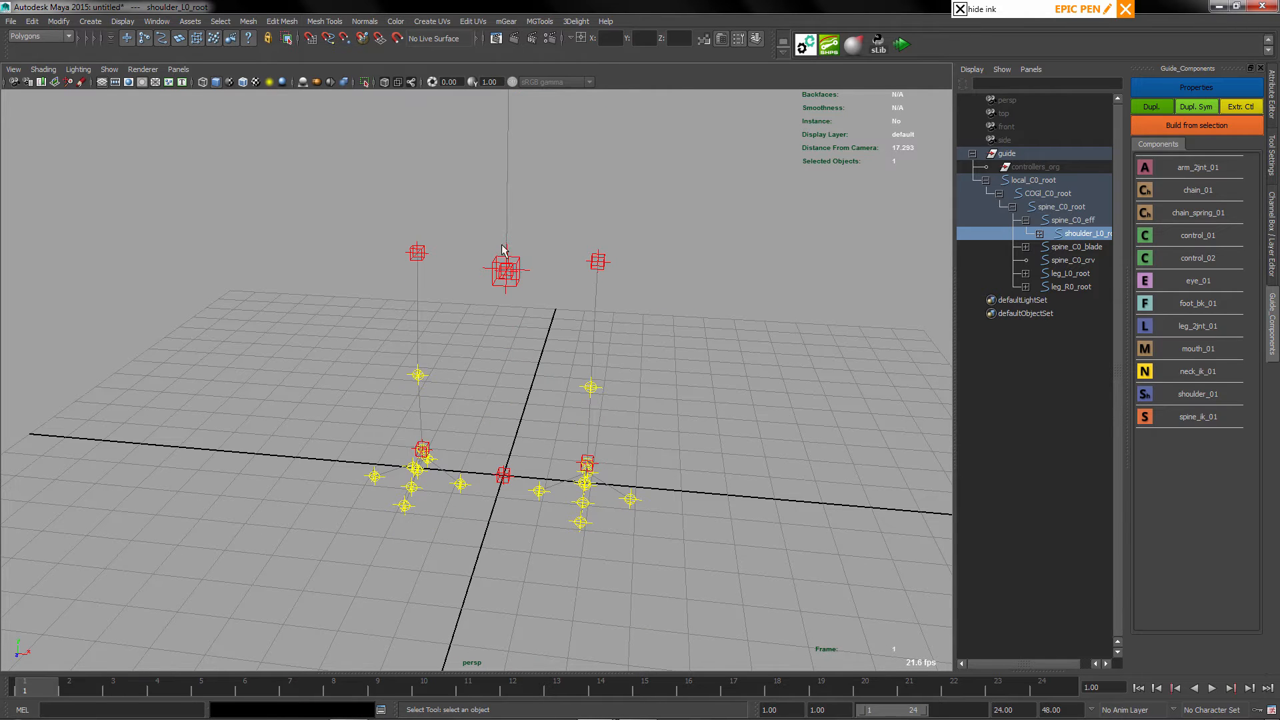
alt+middle_drag(670, 356, 673, 414)
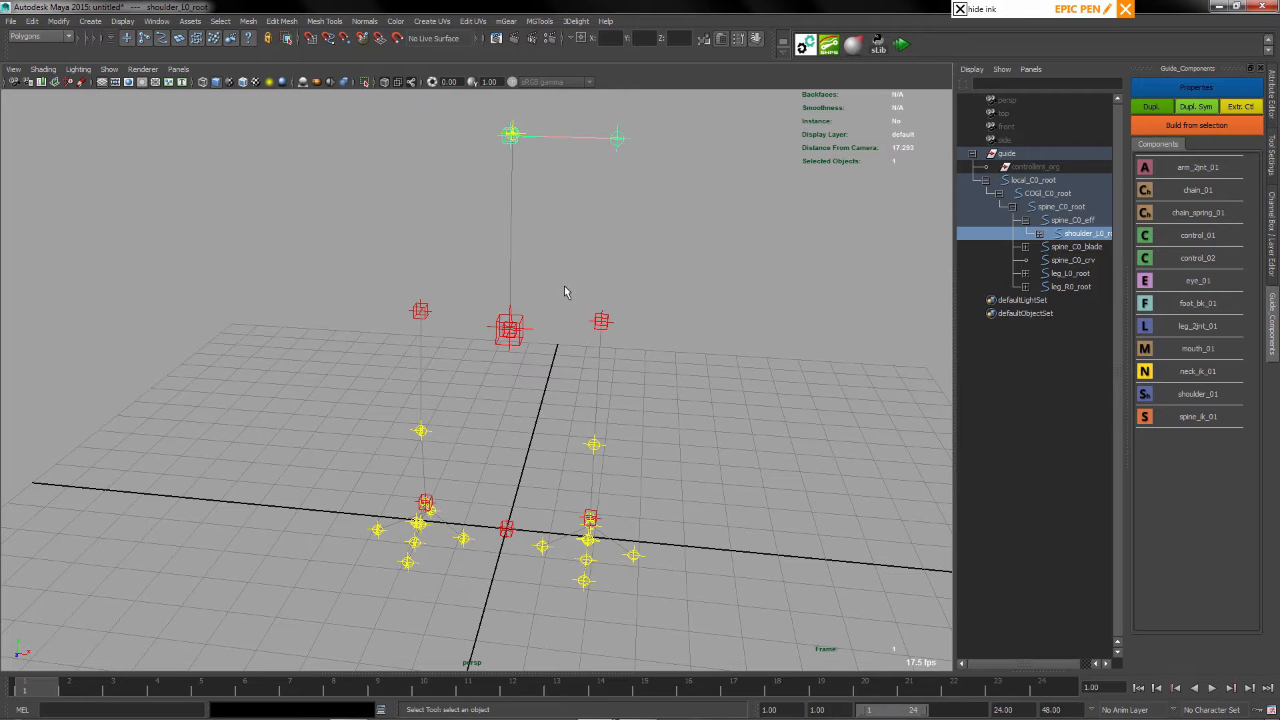
scroll(640, 223, up, 5)
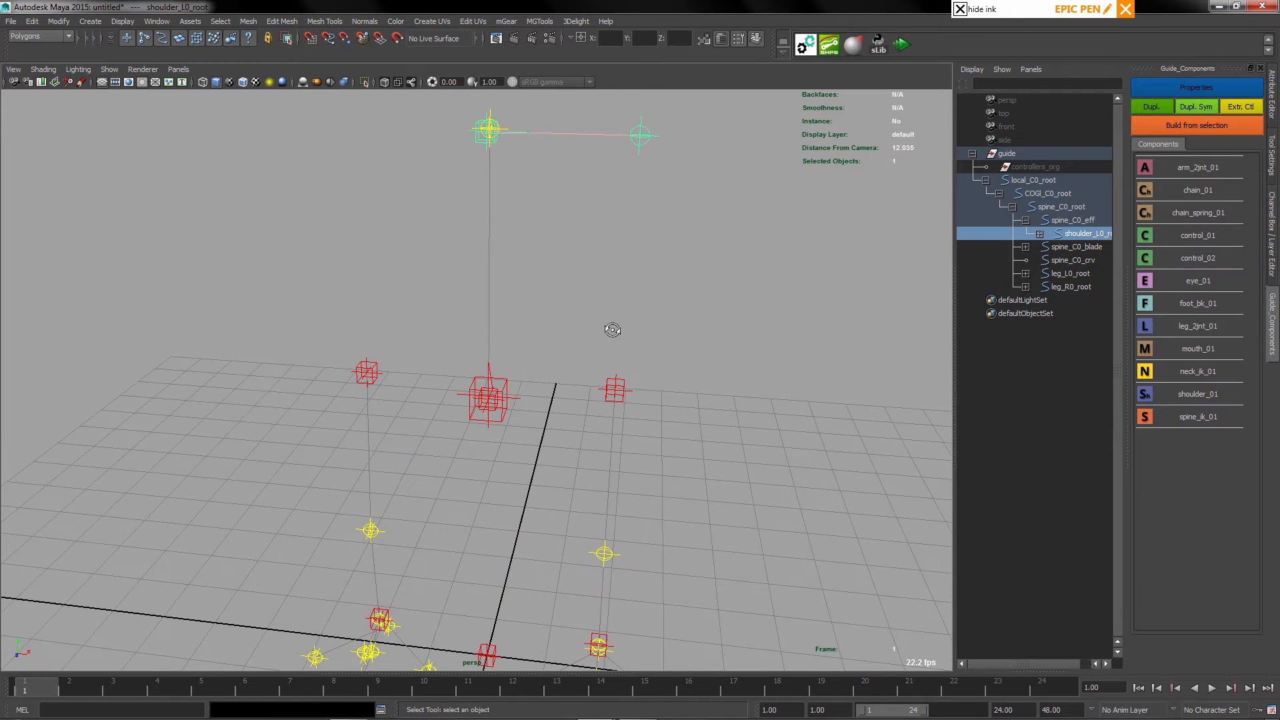
alt+middle_drag(641, 223, 606, 223)
alt+drag(584, 280, 610, 273)
click(716, 239)
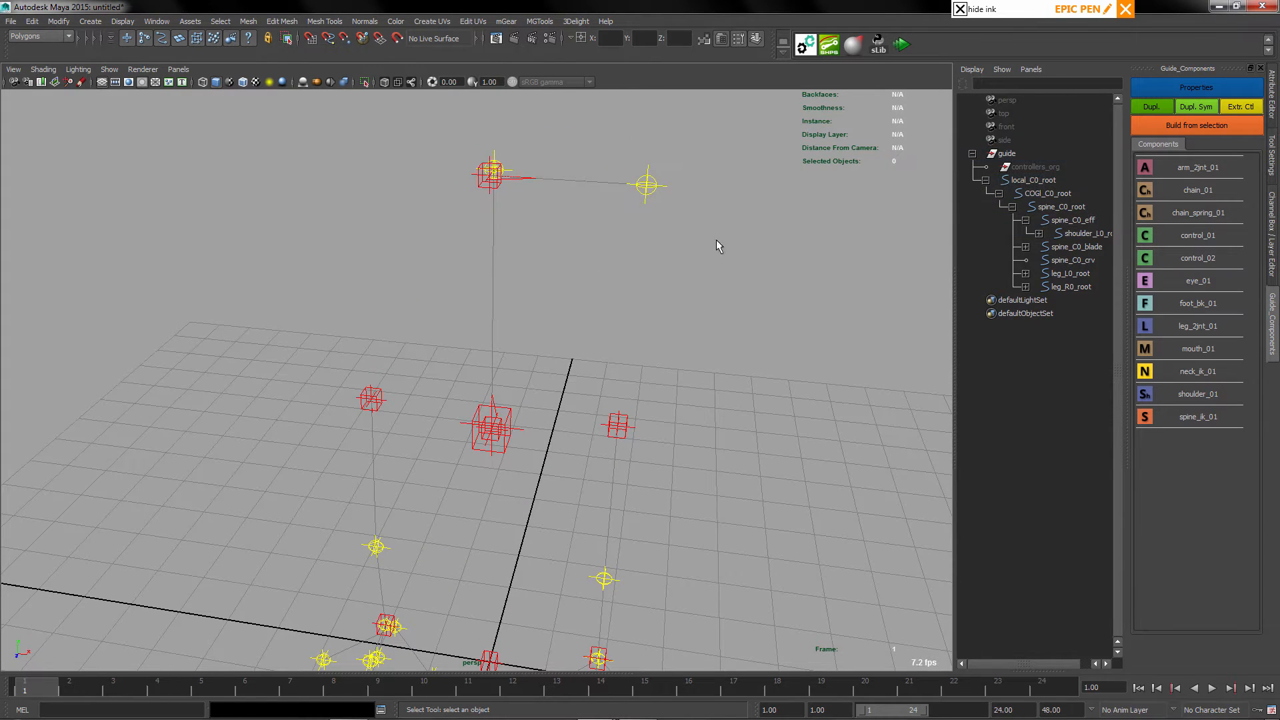
click(647, 185)
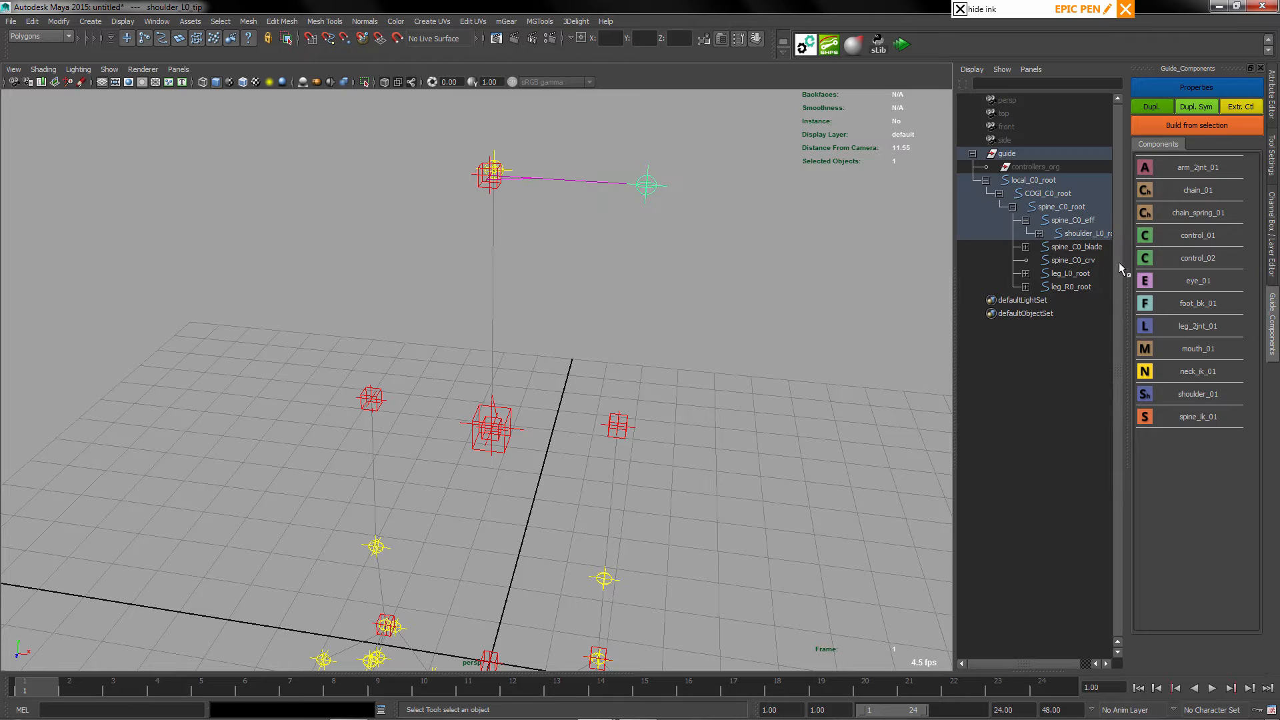
double_click(1138, 175)
Repeat the last alignment command to snap the new arm's root onto the shoulder tip
alt+right_drag(542, 472, 523, 243)
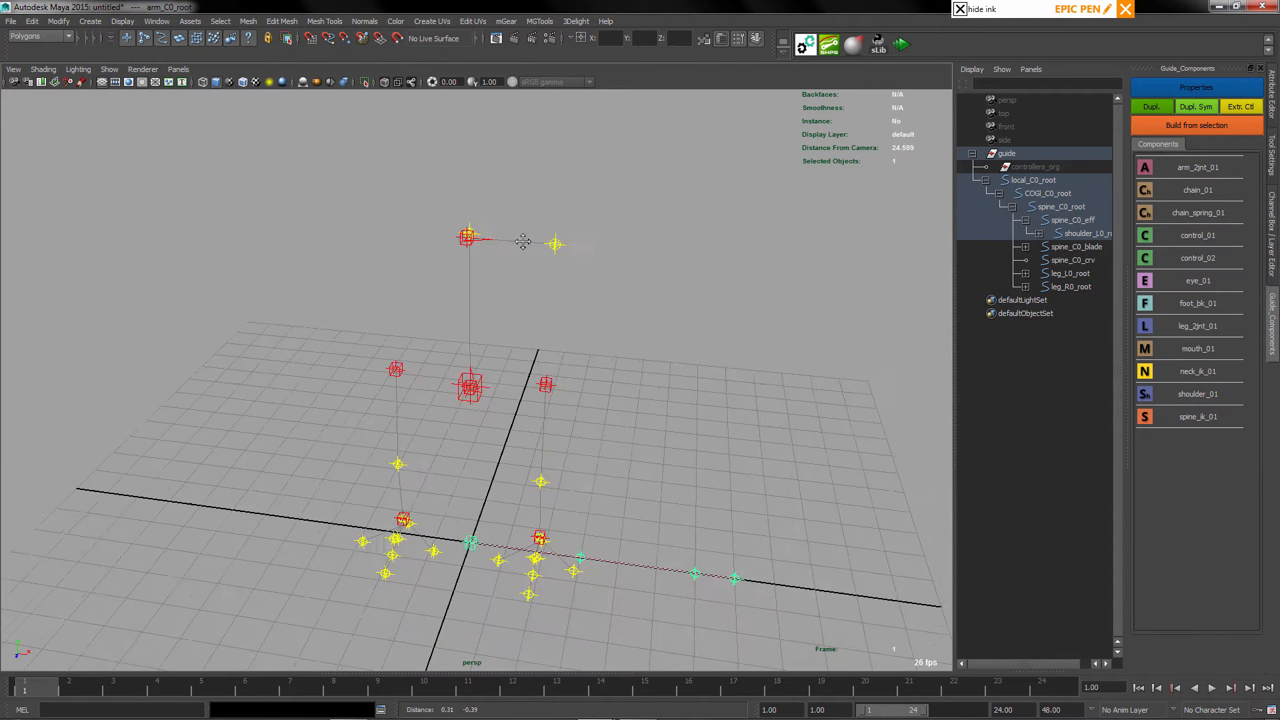
alt+middle_drag(543, 426, 520, 375)
key(g)
alt+drag(640, 237, 614, 240)
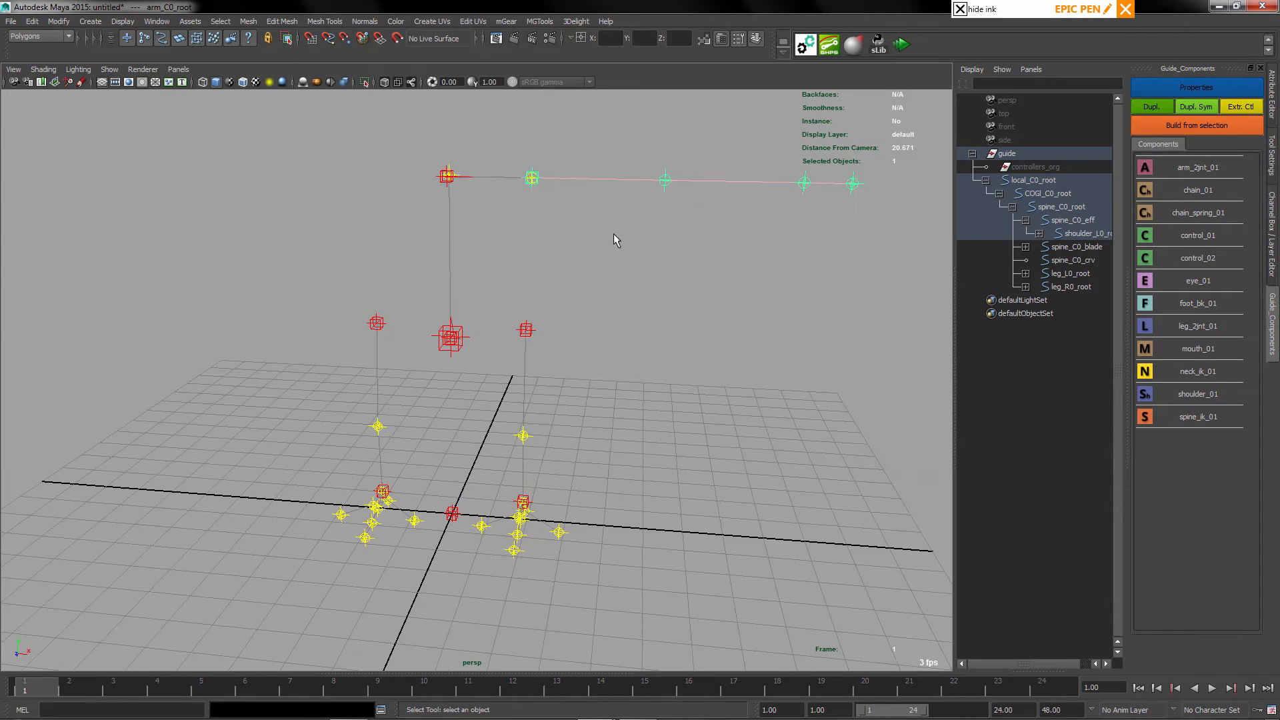
Rotate the arm root so the whole arm slopes diagonally downward from the shoulder
key(e)
drag(586, 150, 582, 188)
alt+right_drag(669, 263, 726, 278)
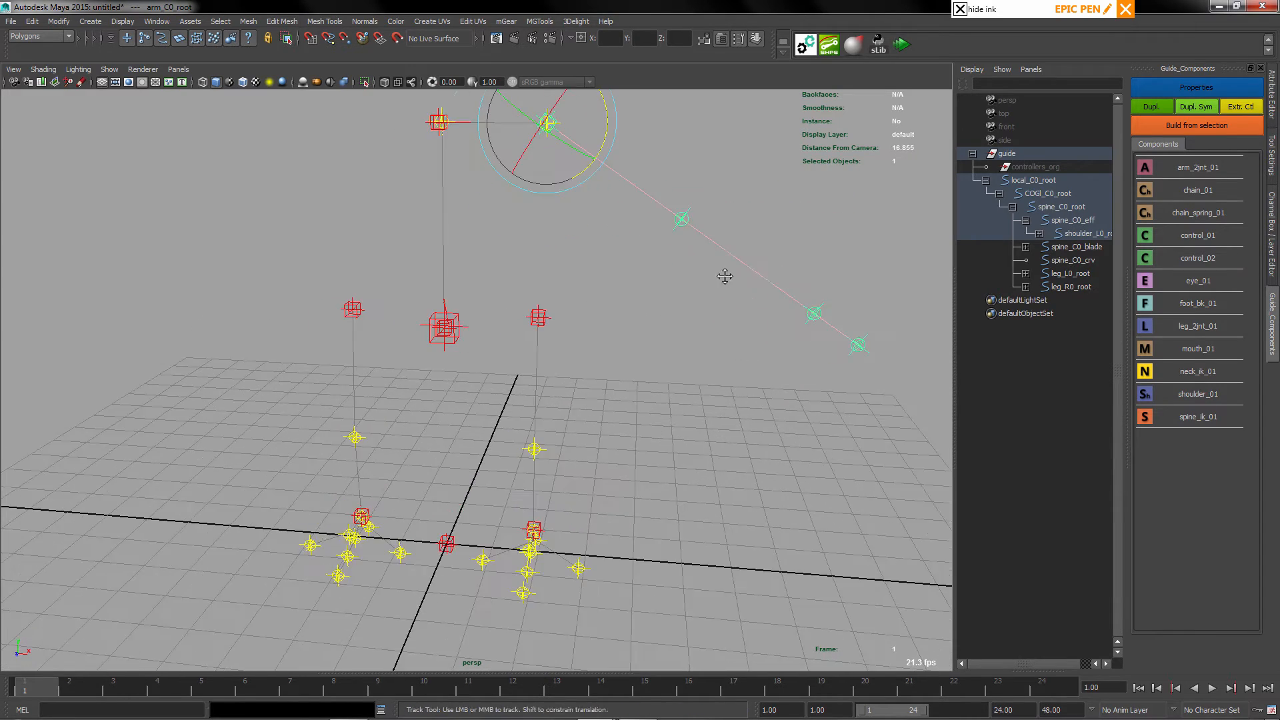
alt+middle_drag(726, 278, 643, 287)
alt+drag(643, 287, 548, 260)
alt+right_drag(534, 258, 567, 265)
alt+middle_drag(523, 228, 538, 334)
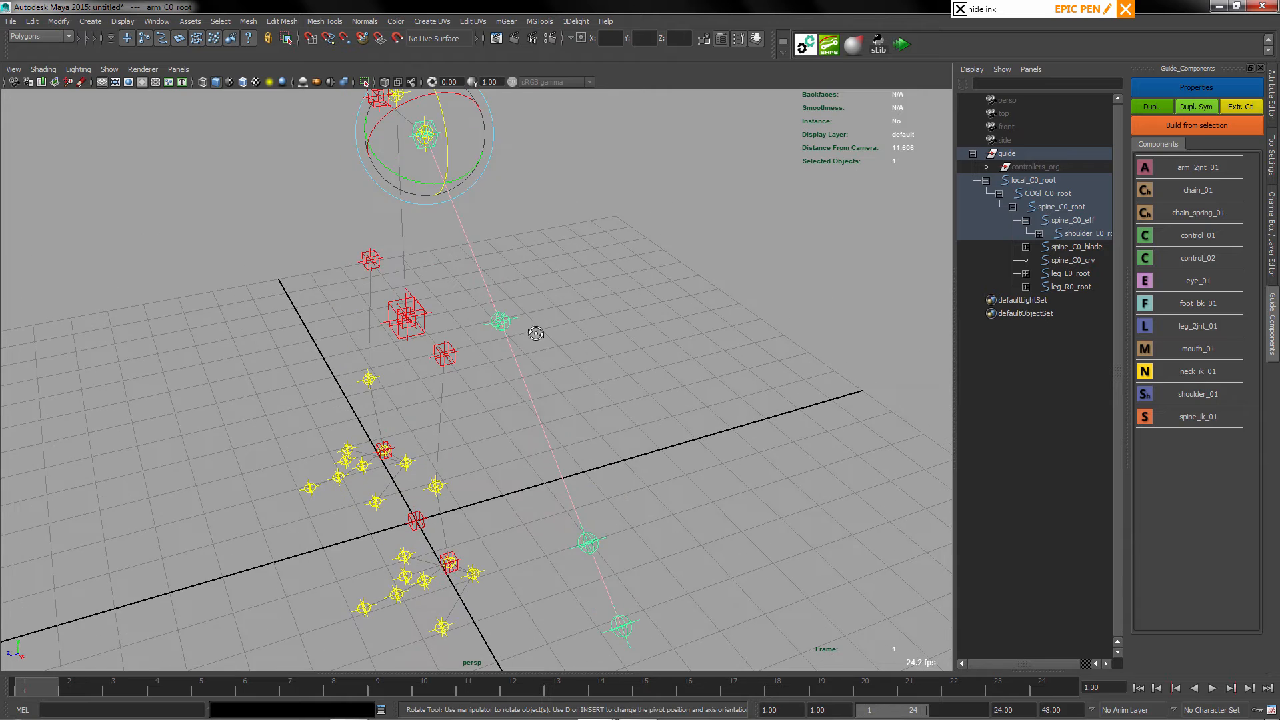
alt+drag(538, 334, 505, 320)
key(q)
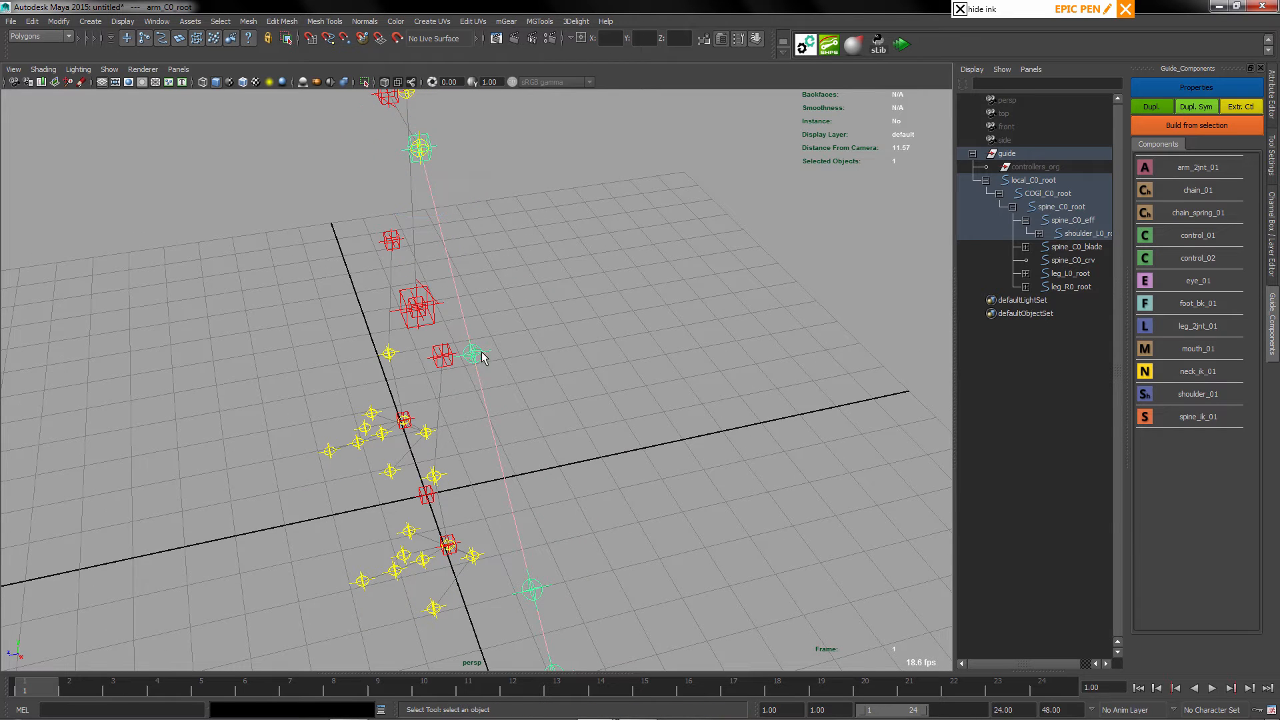
Examine the arm elbow's translation values and how the elbow lines up between shoulder and wrist
click(489, 368)
click(487, 356)
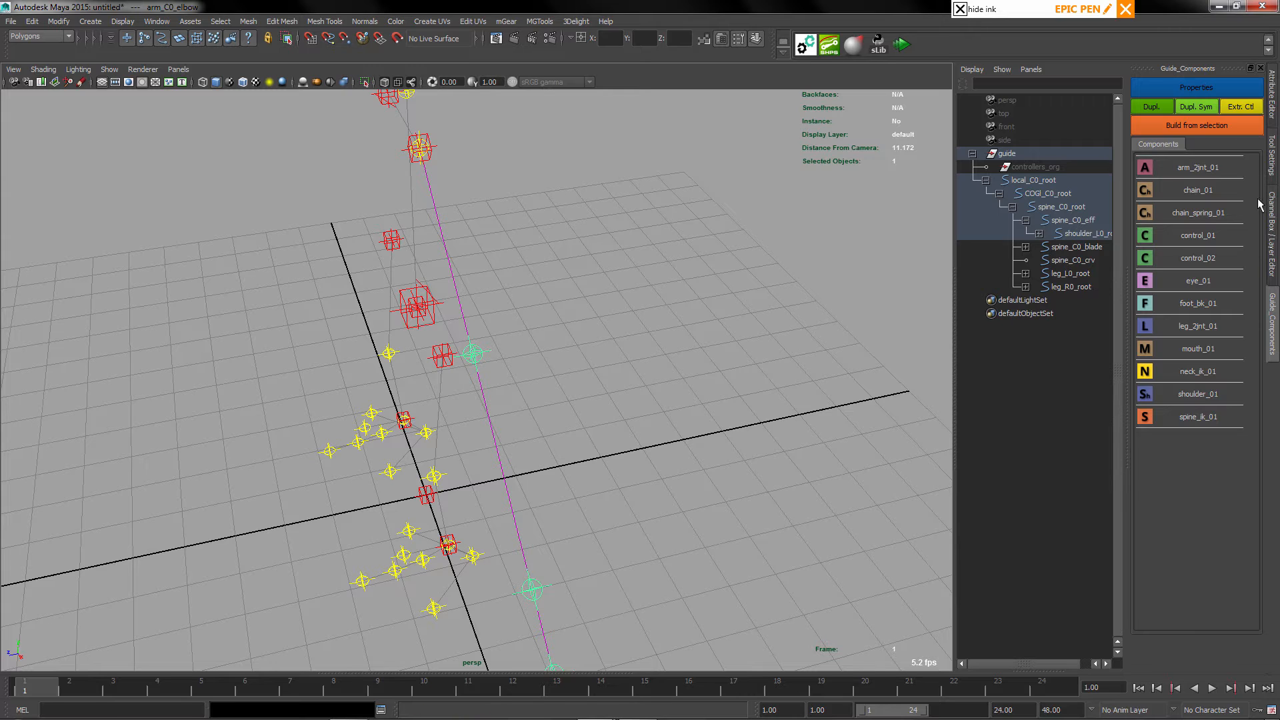
click(1271, 230)
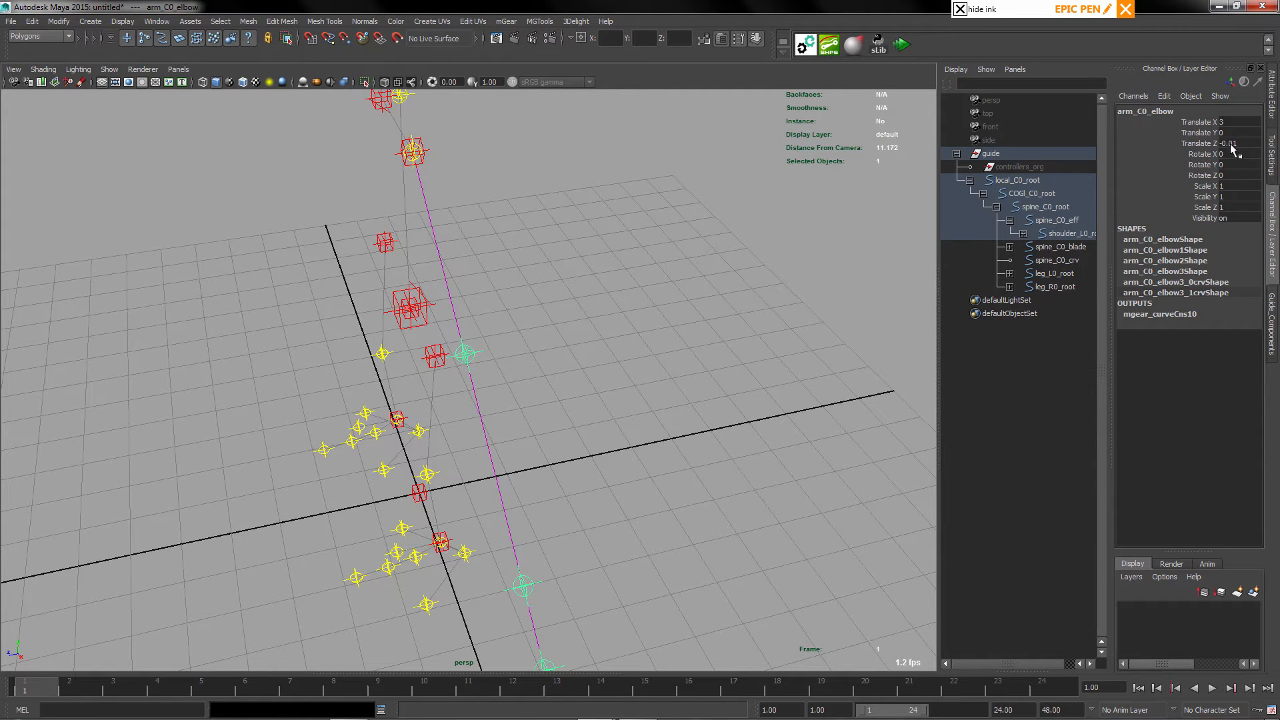
alt+drag(485, 241, 587, 288)
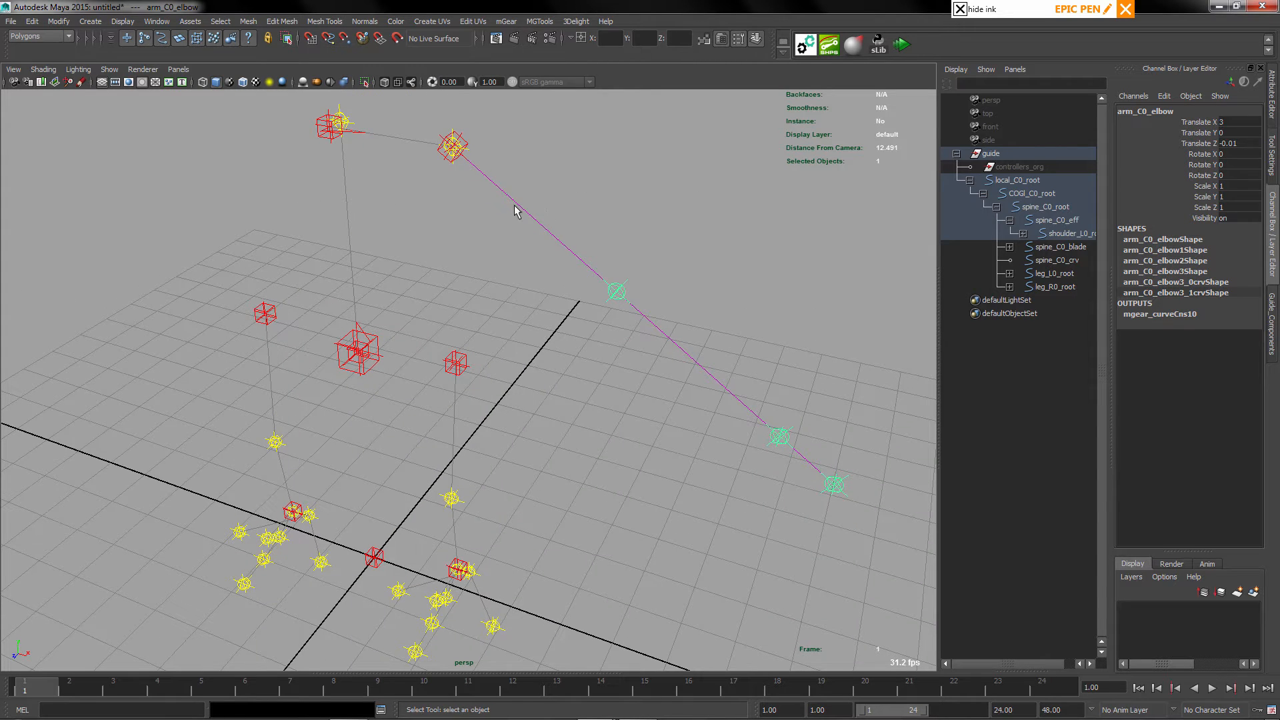
alt+drag(664, 285, 614, 343)
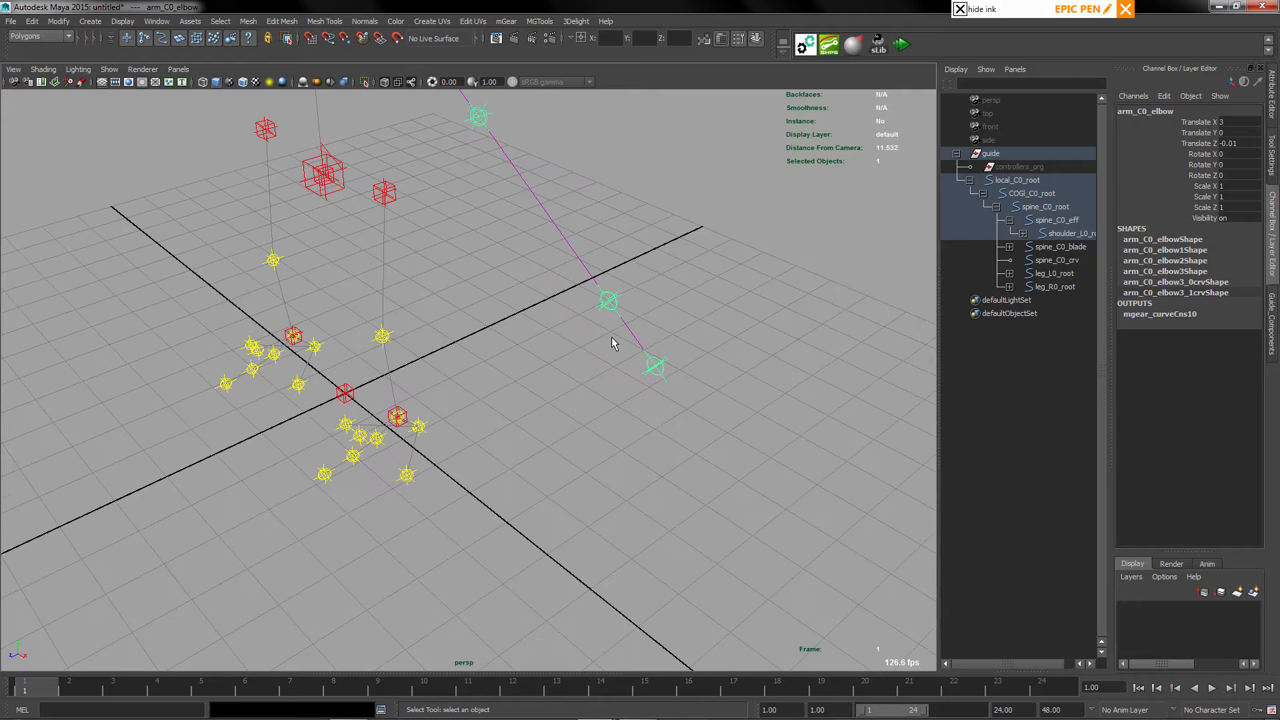
alt+drag(657, 297, 660, 343)
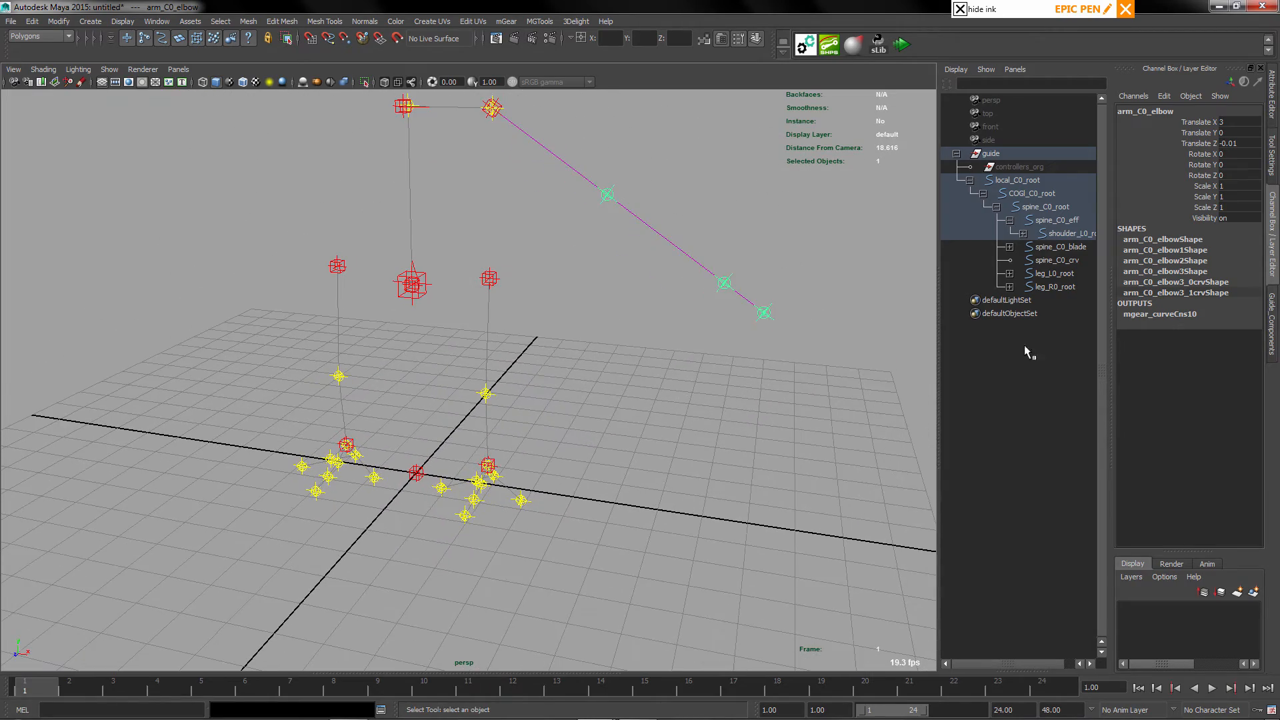
Add a chain_01 component at the arm's wrist with 3 joints, direction X and spacing 1.0
click(1274, 332)
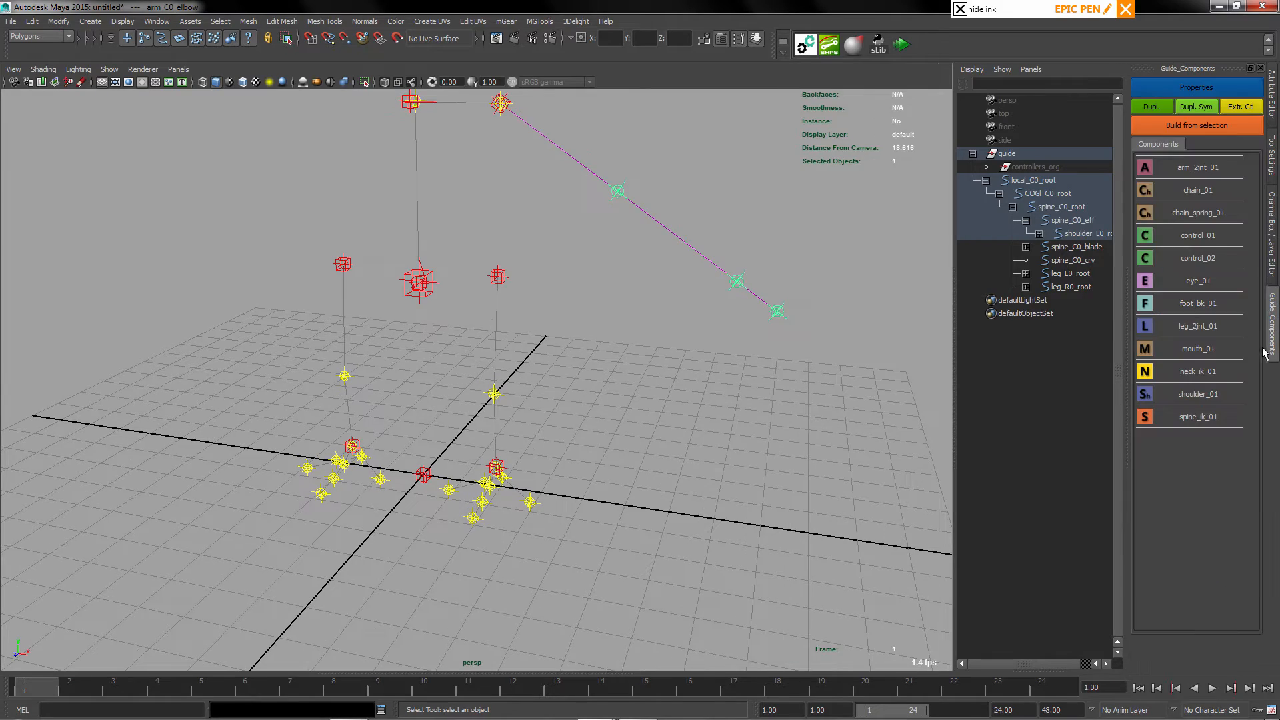
alt+drag(749, 358, 642, 322)
scroll(559, 319, up, 5)
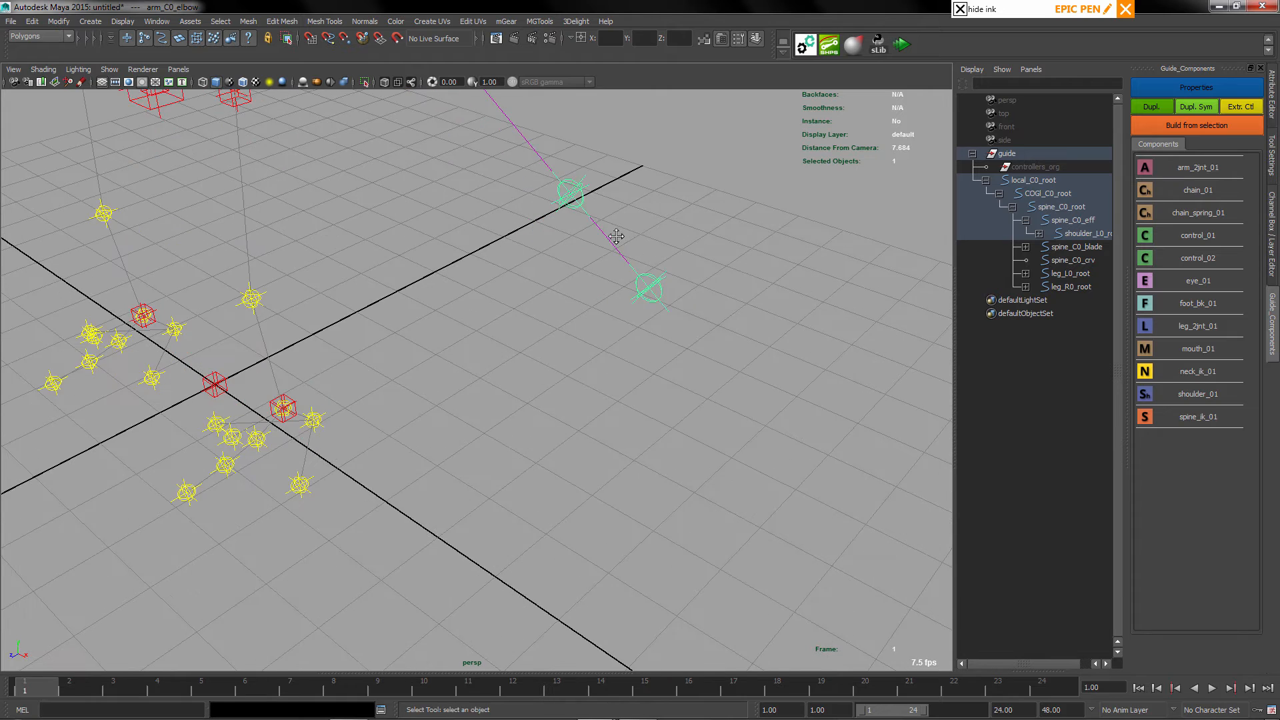
click(520, 283)
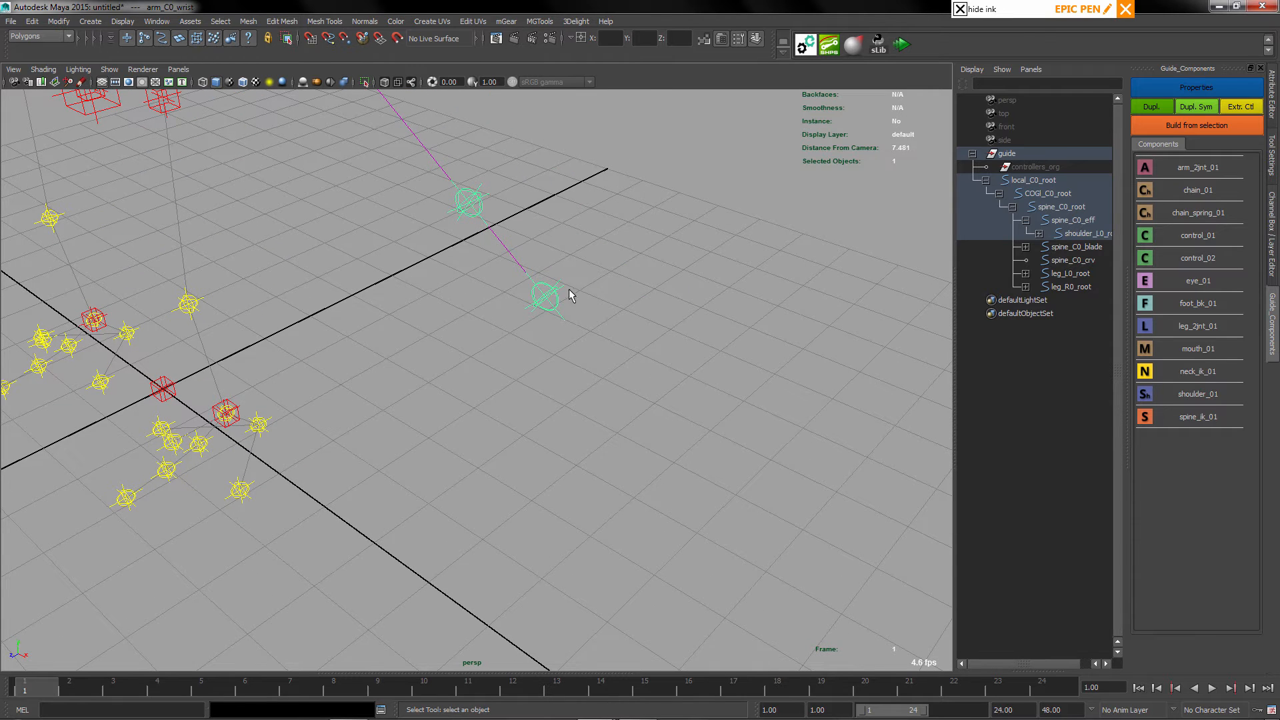
click(1144, 193)
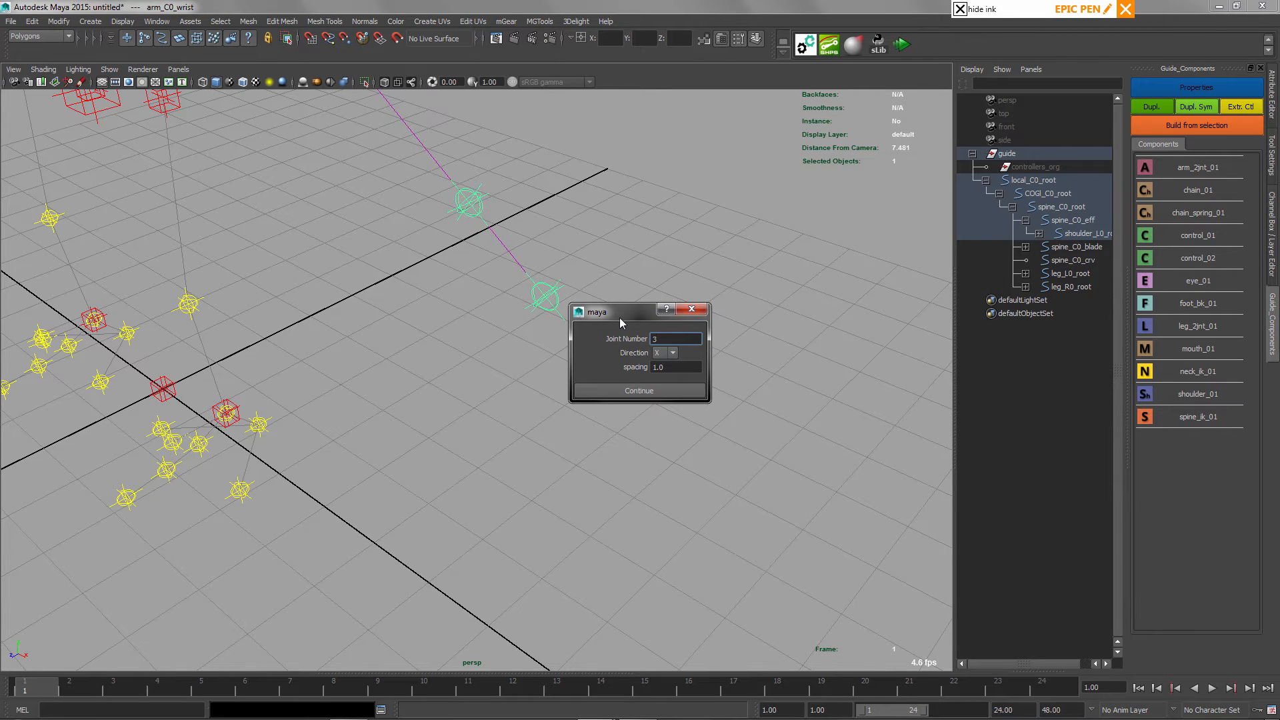
drag(624, 316, 628, 283)
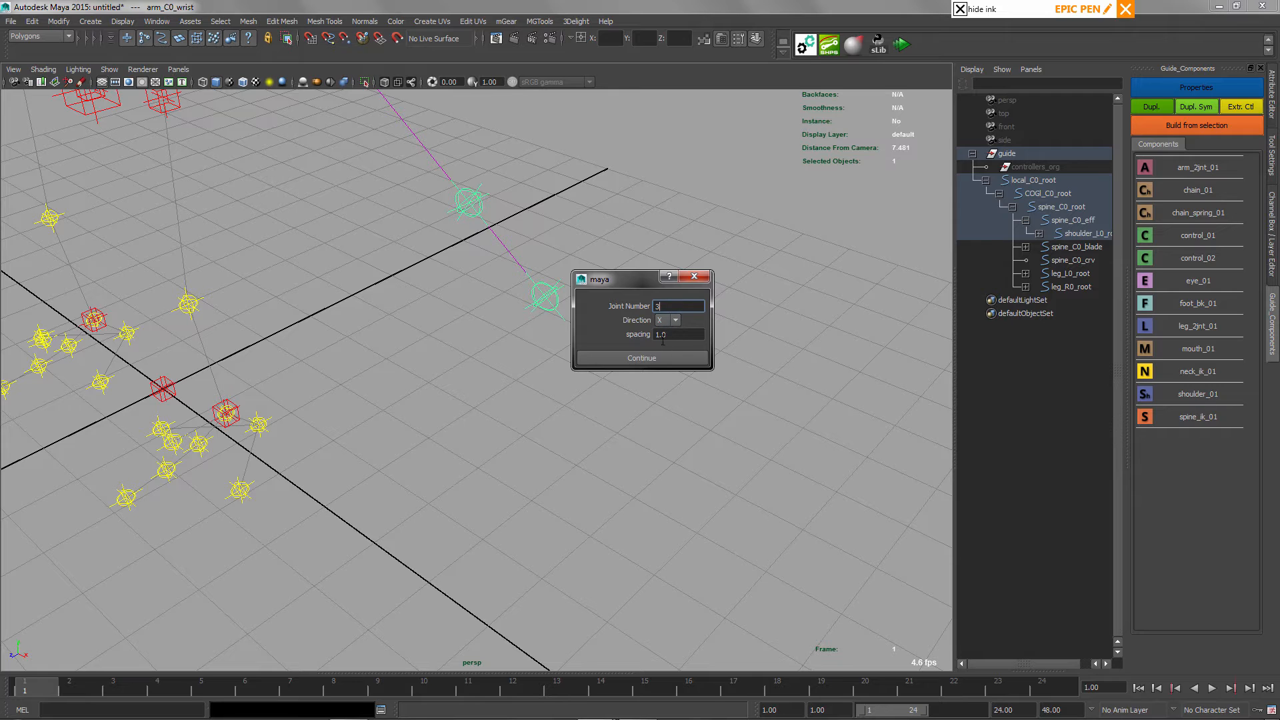
click(644, 363)
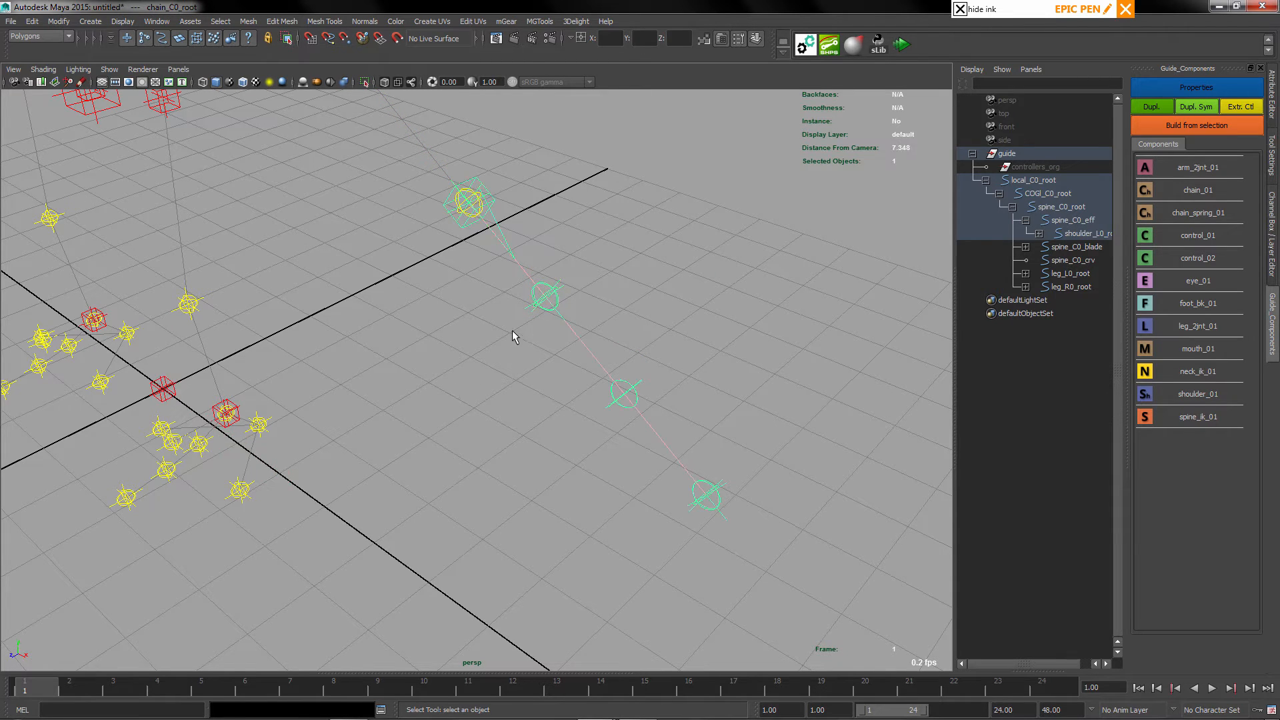
Rotate the chain root so the finger chain angles away from the arm's wrist-to-hand line
alt+drag(512, 330, 530, 354)
key(e)
drag(500, 310, 452, 300)
key(q)
key(e)
key(w)
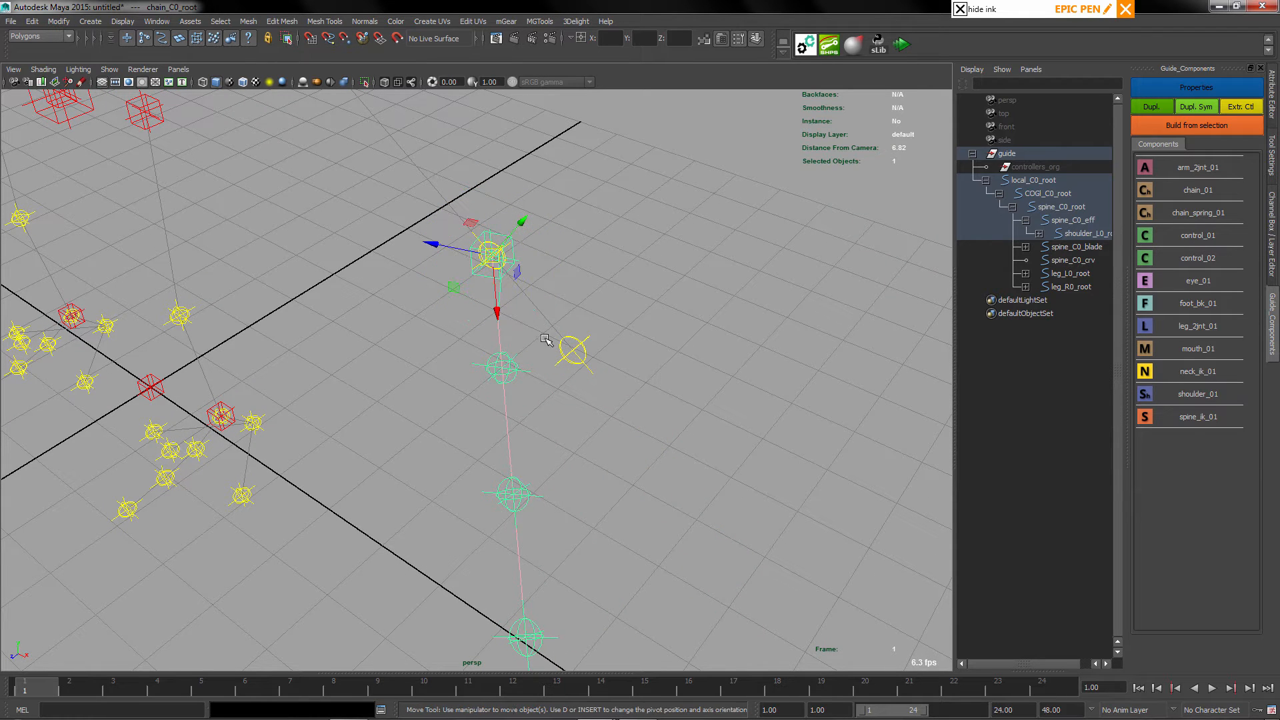
Parent the chain root to the arm's end effector and clear the selection
shift+click(561, 358)
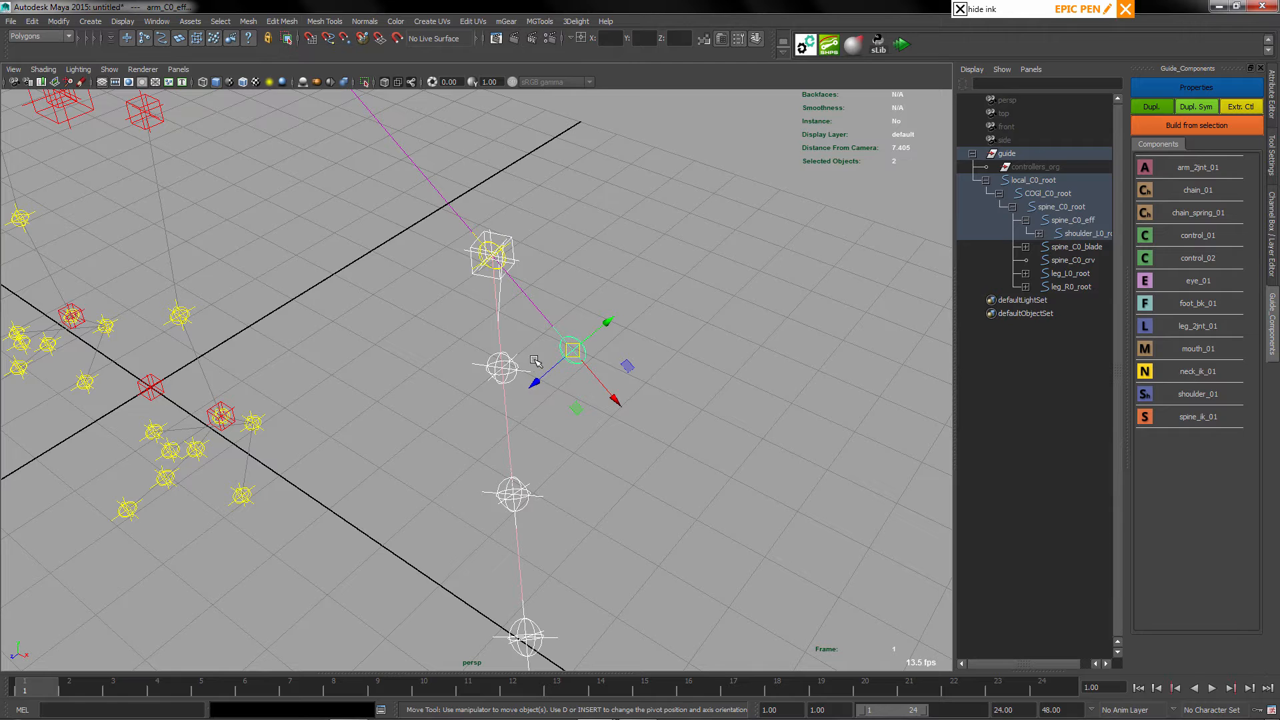
key(p)
click(564, 302)
Rotate the chain root slightly further to fine-tune the finger chain's angle at the wrist
click(487, 278)
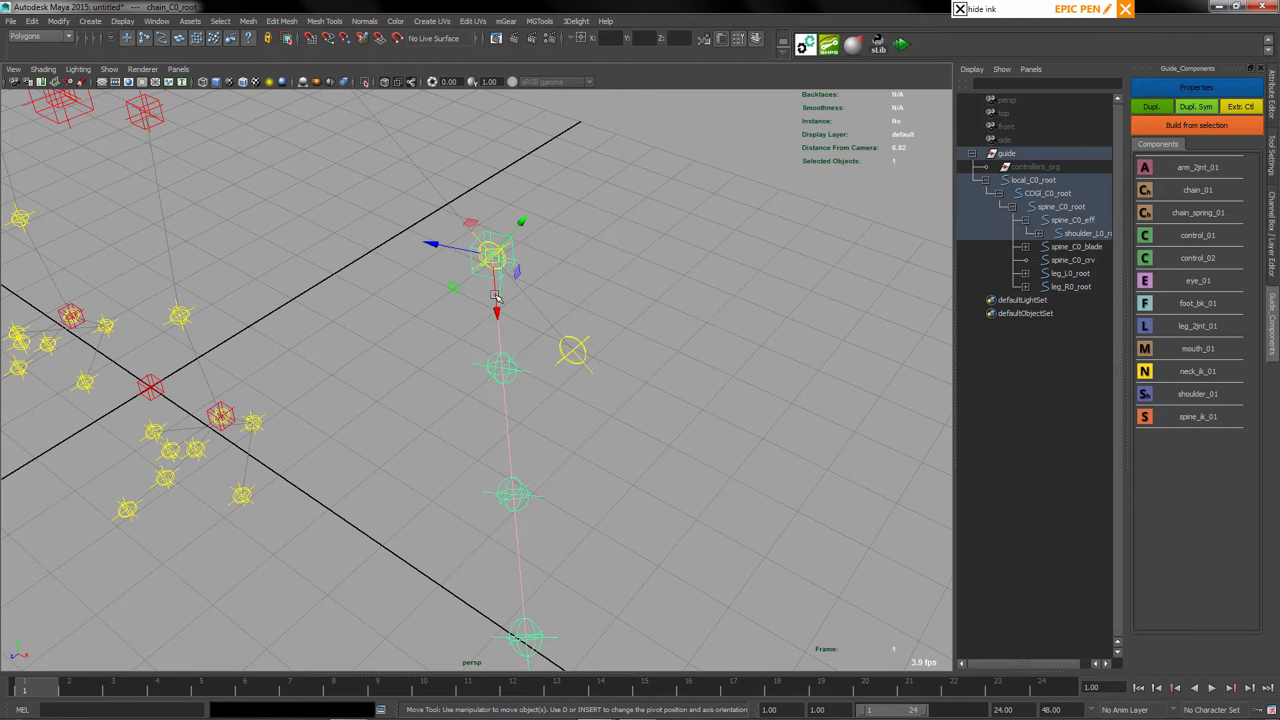
alt+drag(509, 375, 513, 273)
key(e)
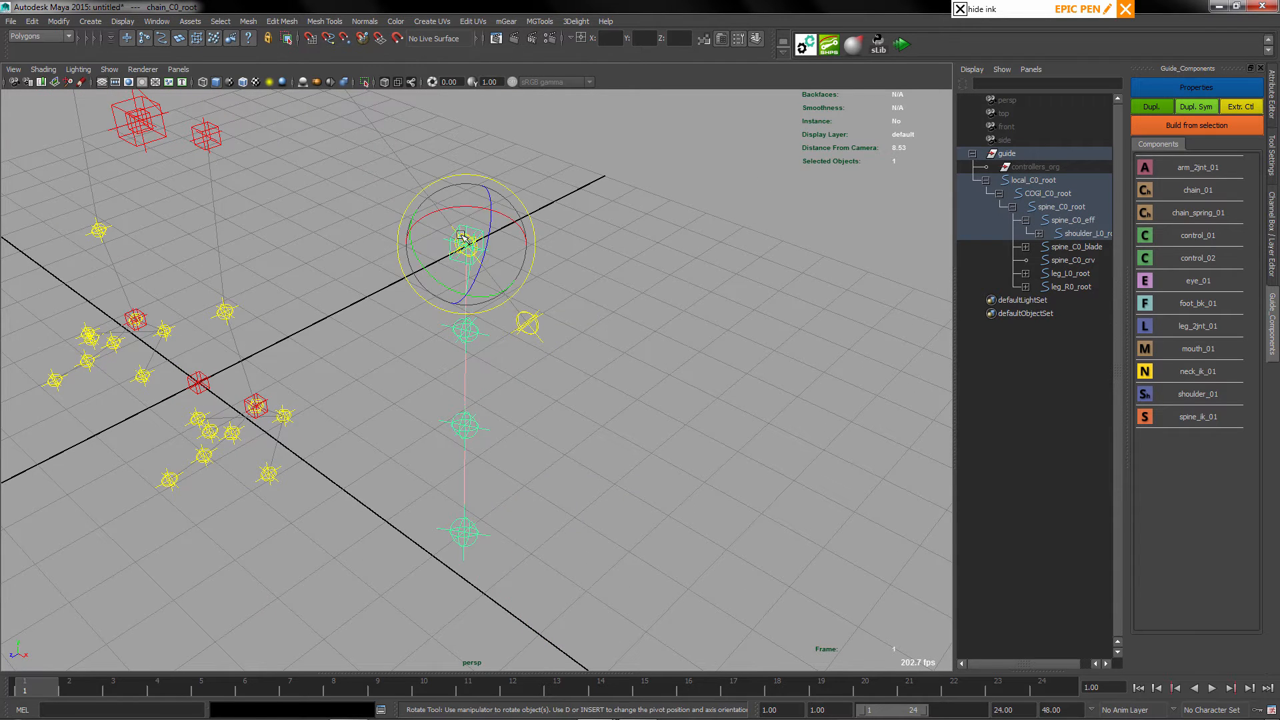
drag(461, 209, 426, 215)
key(q)
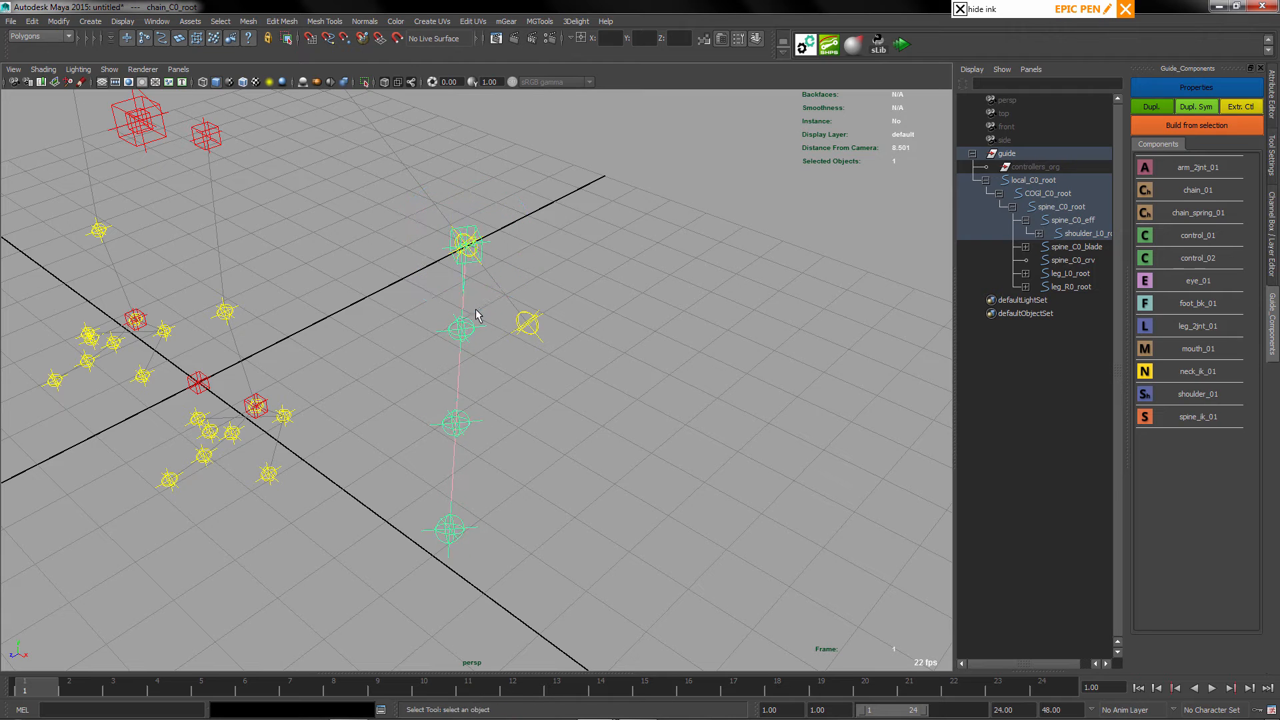
Move the chain's first joint locator along the chain, a little closer to the chain root
click(473, 323)
key(w)
drag(460, 379, 461, 363)
key(q)
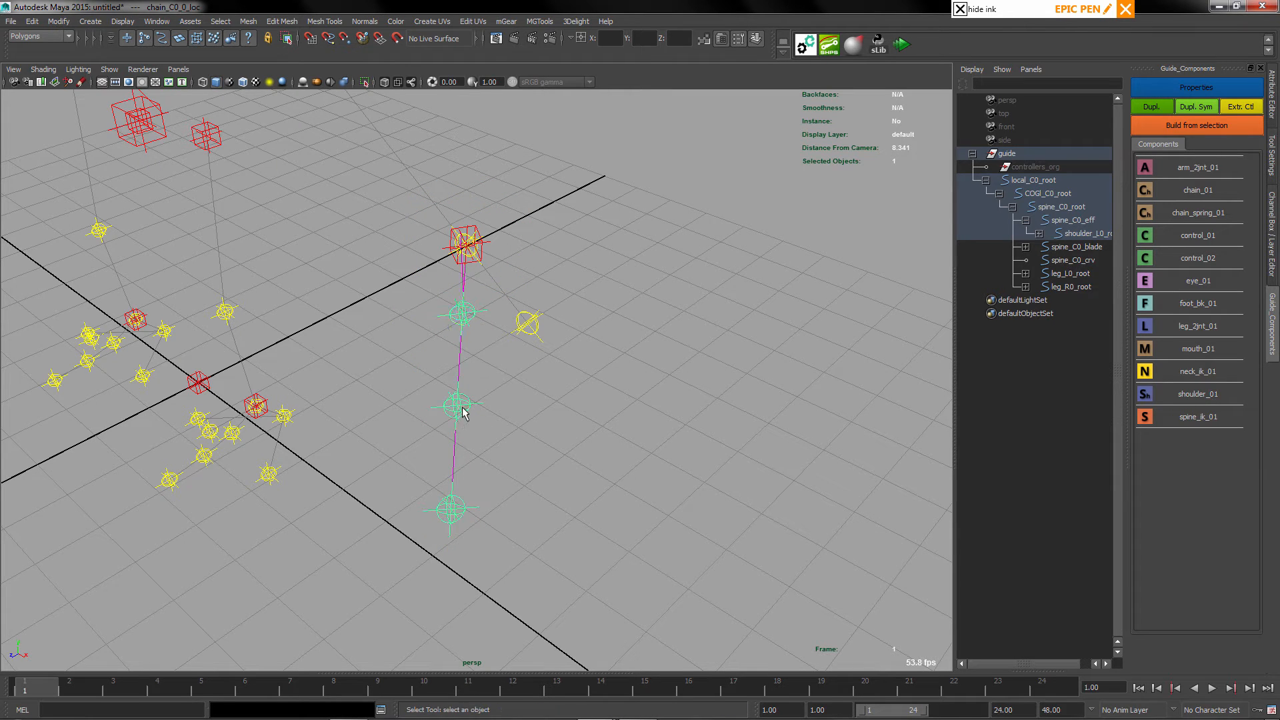
Rotate the chain's second joint locator about -24 degrees around Z to bend the end of the finger chain
click(463, 408)
key(w)
mouse_move(458, 435)
mouse_down()
mouse_move(458, 420)
mouse_move(448, 434)
mouse_up()
key(e)
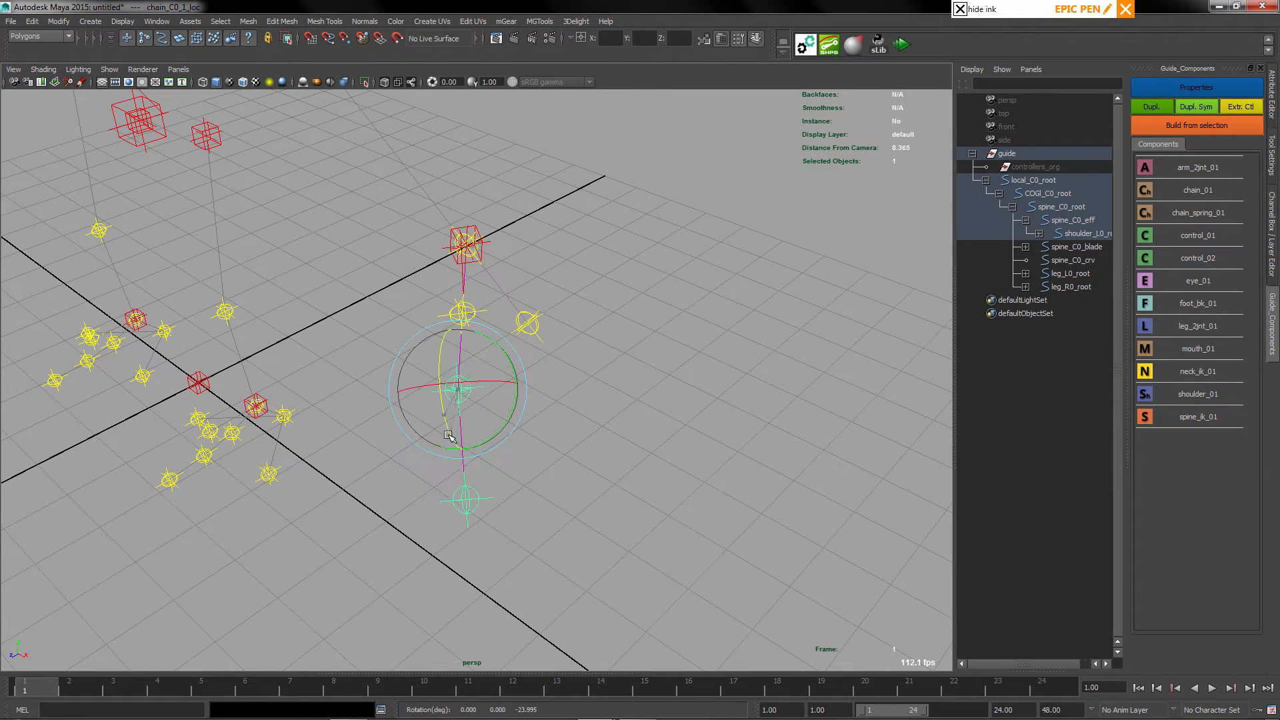
key(q)
Rotate the chain's first joint locator to continue the finger chain's bend from its base
click(464, 327)
key(e)
drag(445, 321, 429, 252)
key(q)
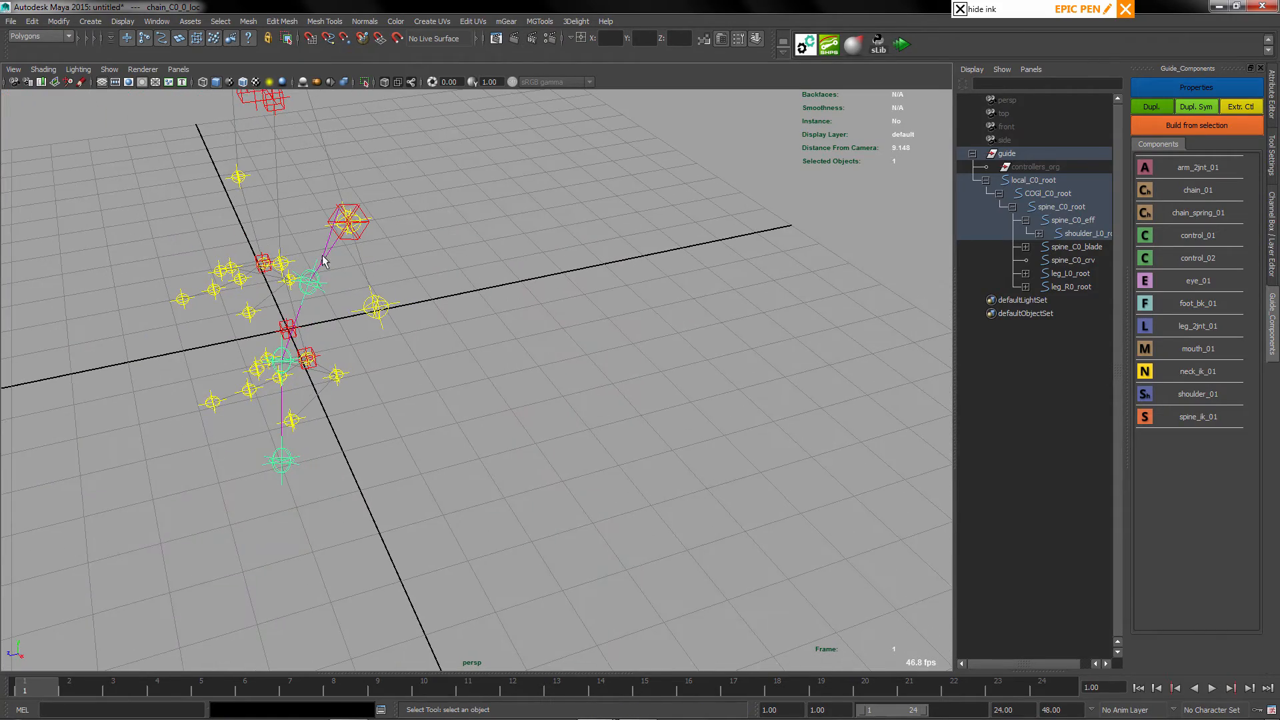
Examine the bend of the finger chain from several angles around the first joint locator
alt+drag(346, 245, 601, 299)
click(573, 259)
key(w)
alt+drag(601, 299, 564, 348)
click(540, 274)
key(e)
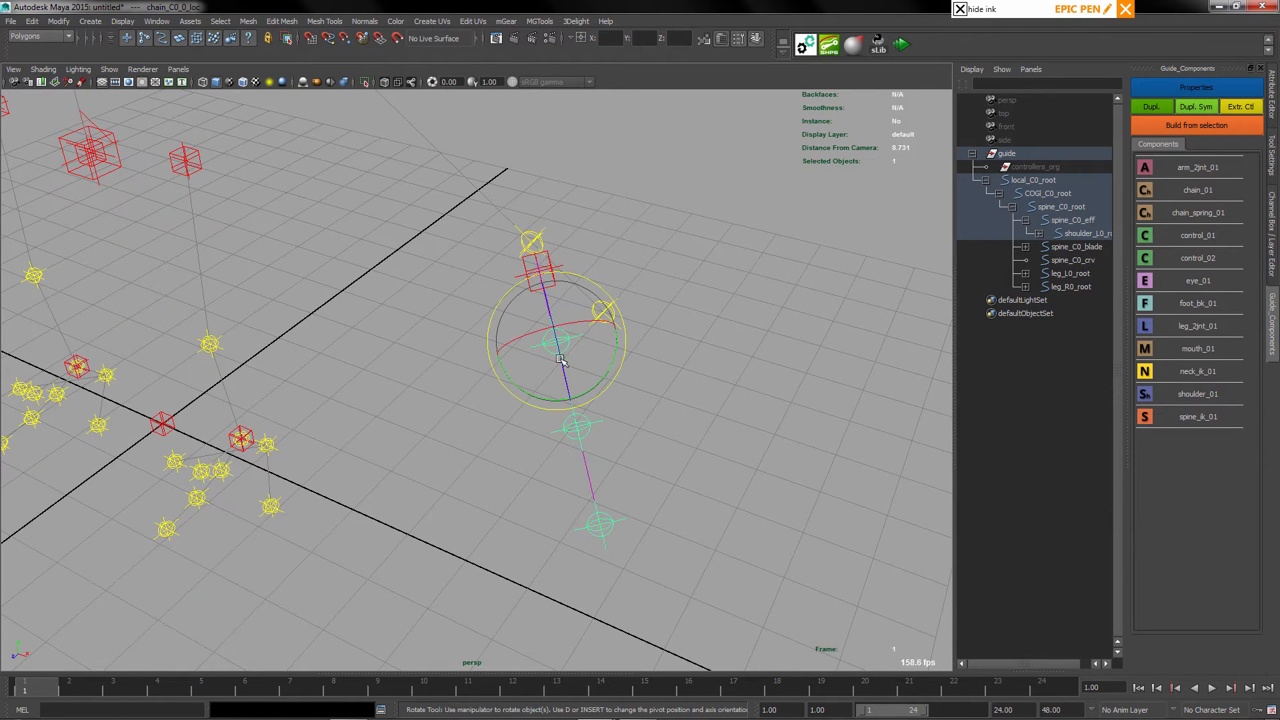
alt+drag(542, 278, 347, 255)
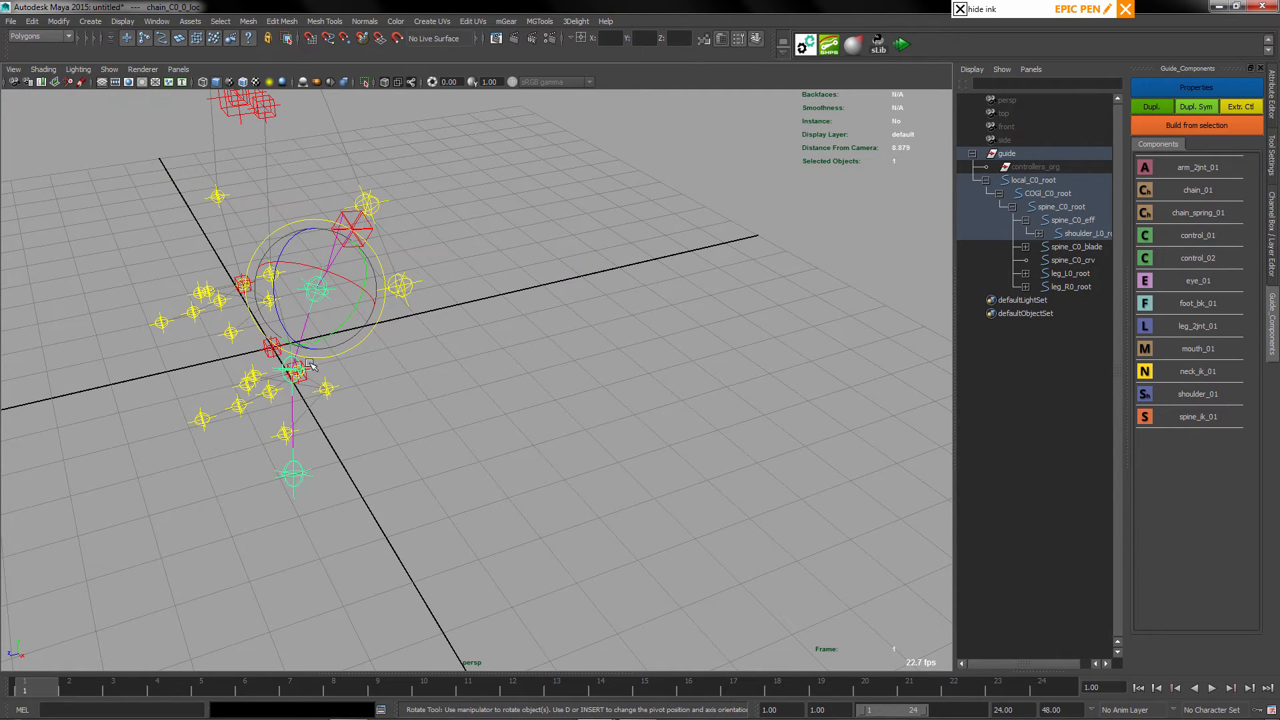
alt+drag(337, 368, 328, 343)
alt+middle_drag(328, 342, 448, 280)
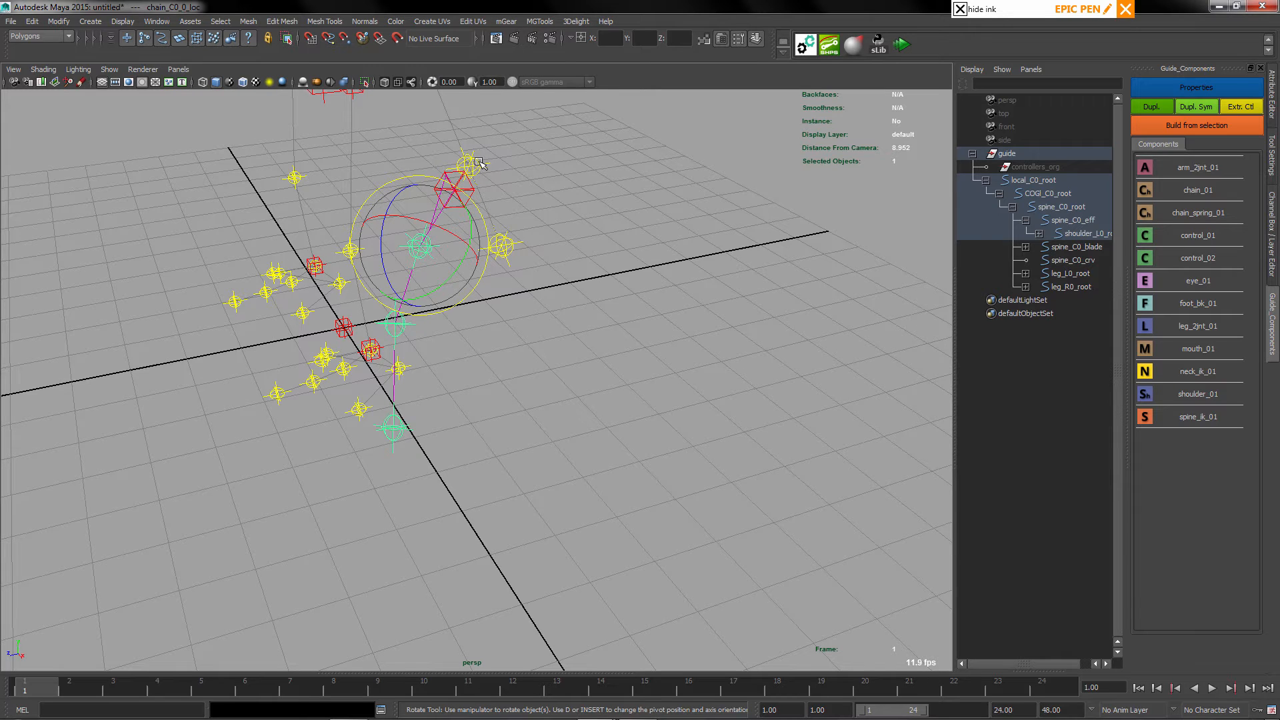
Show the Epic Pen ink, clear the old strokes, sketch red marks along the chain's first segments and erase them
drag(956, 10, 968, 24)
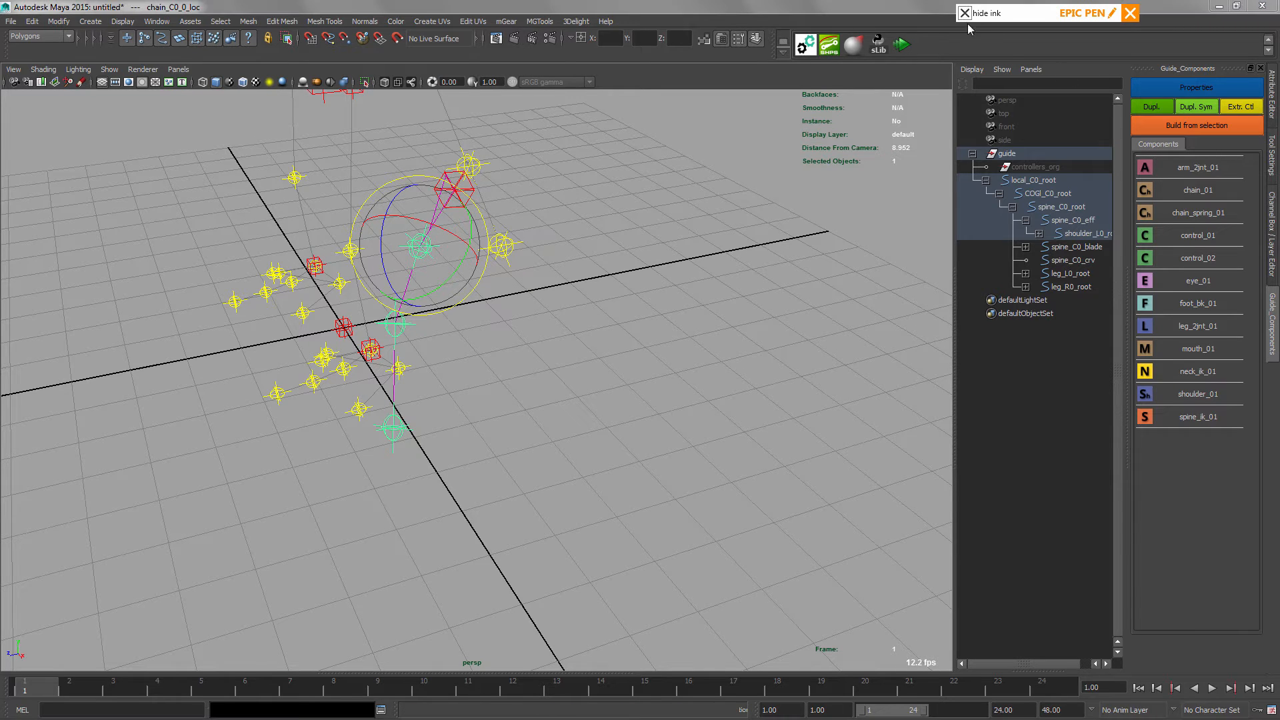
click(966, 14)
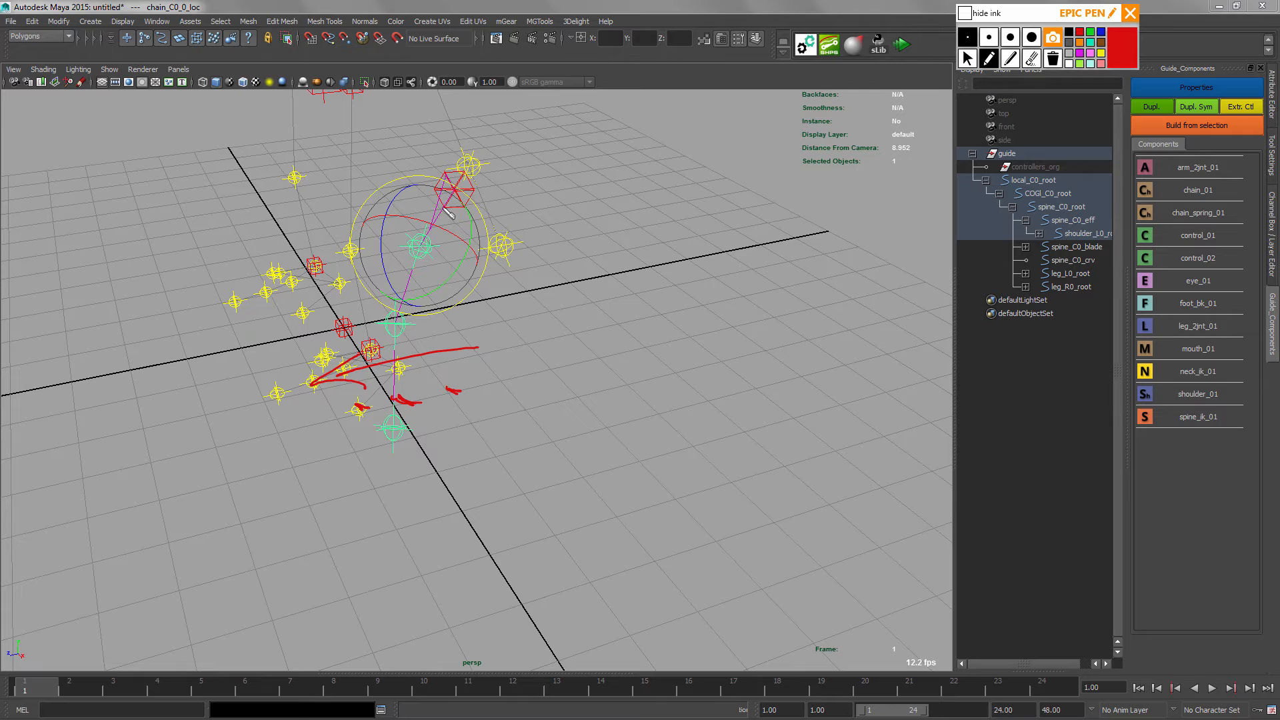
click(1052, 59)
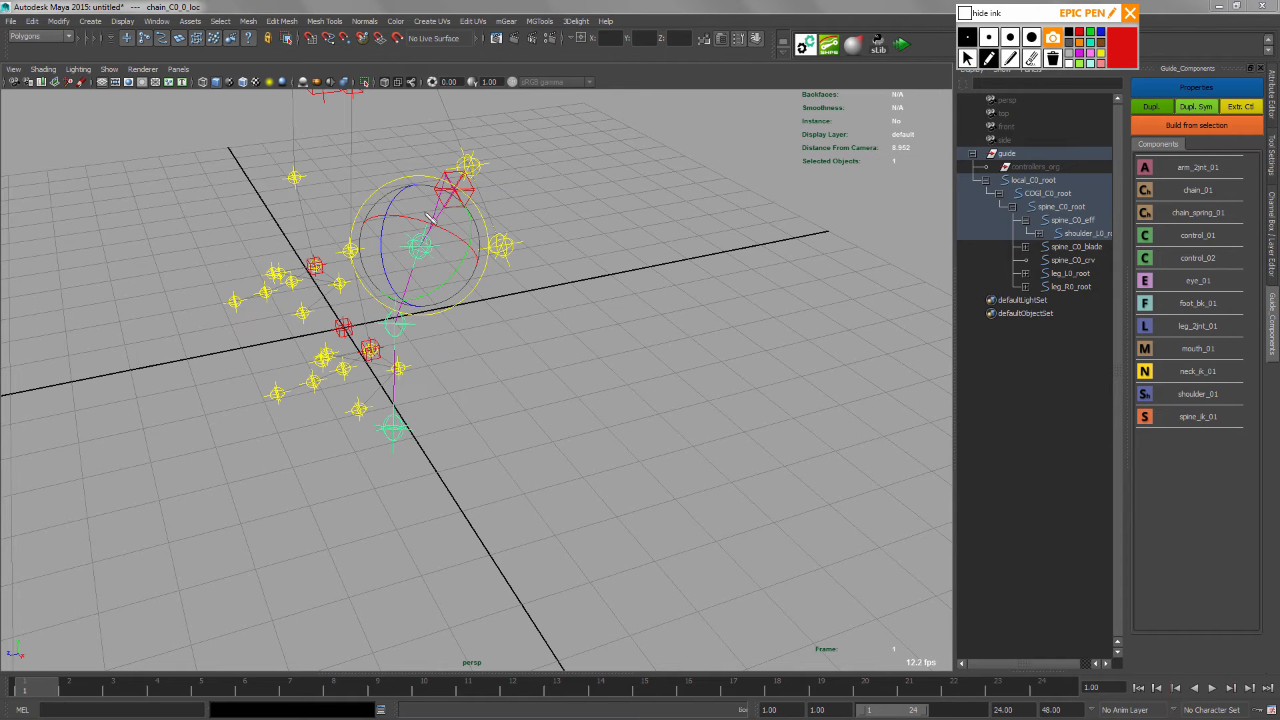
drag(465, 190, 450, 194)
drag(417, 252, 425, 252)
mouse_move(405, 322)
mouse_down()
mouse_move(413, 265)
mouse_move(465, 200)
mouse_move(424, 261)
mouse_move(448, 231)
mouse_move(415, 245)
mouse_move(384, 200)
mouse_move(396, 234)
mouse_up()
drag(390, 210, 402, 208)
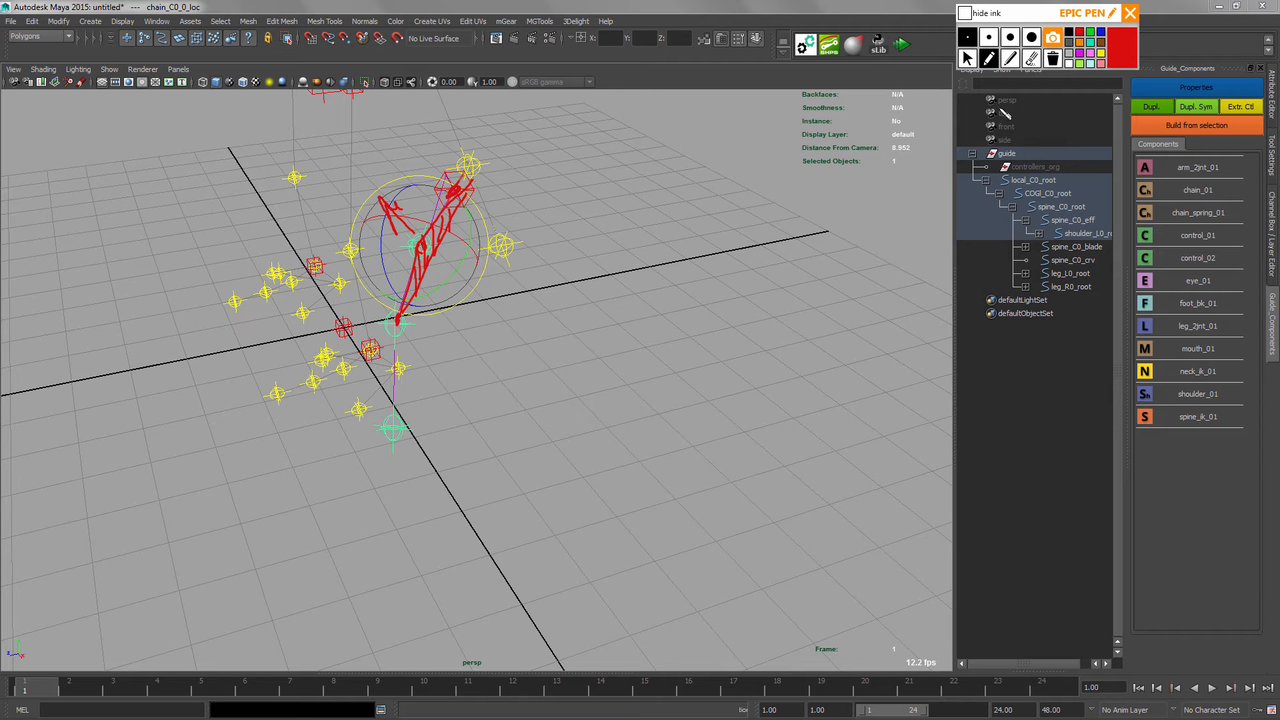
click(1052, 59)
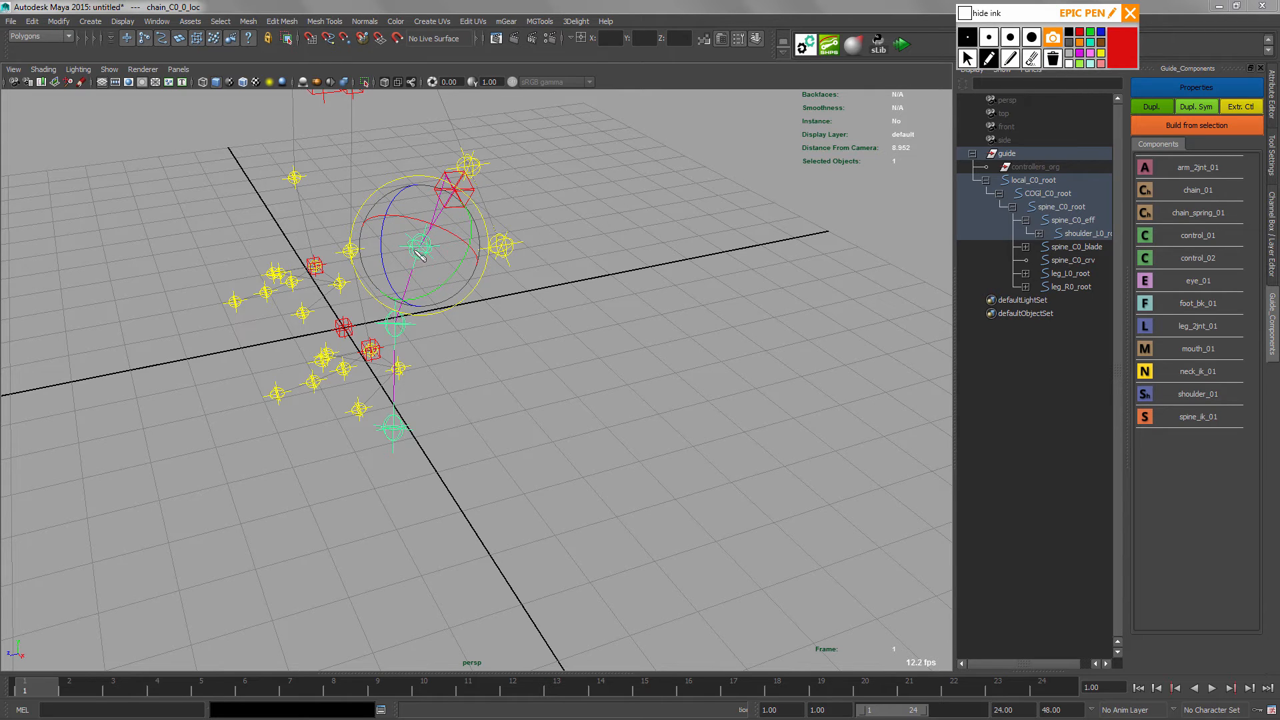
Mark the chain root and its following joints in red ink, clear the marks and hide the ink
mouse_move(412, 248)
mouse_down()
mouse_move(430, 250)
mouse_move(456, 208)
mouse_move(446, 190)
mouse_move(460, 197)
mouse_up()
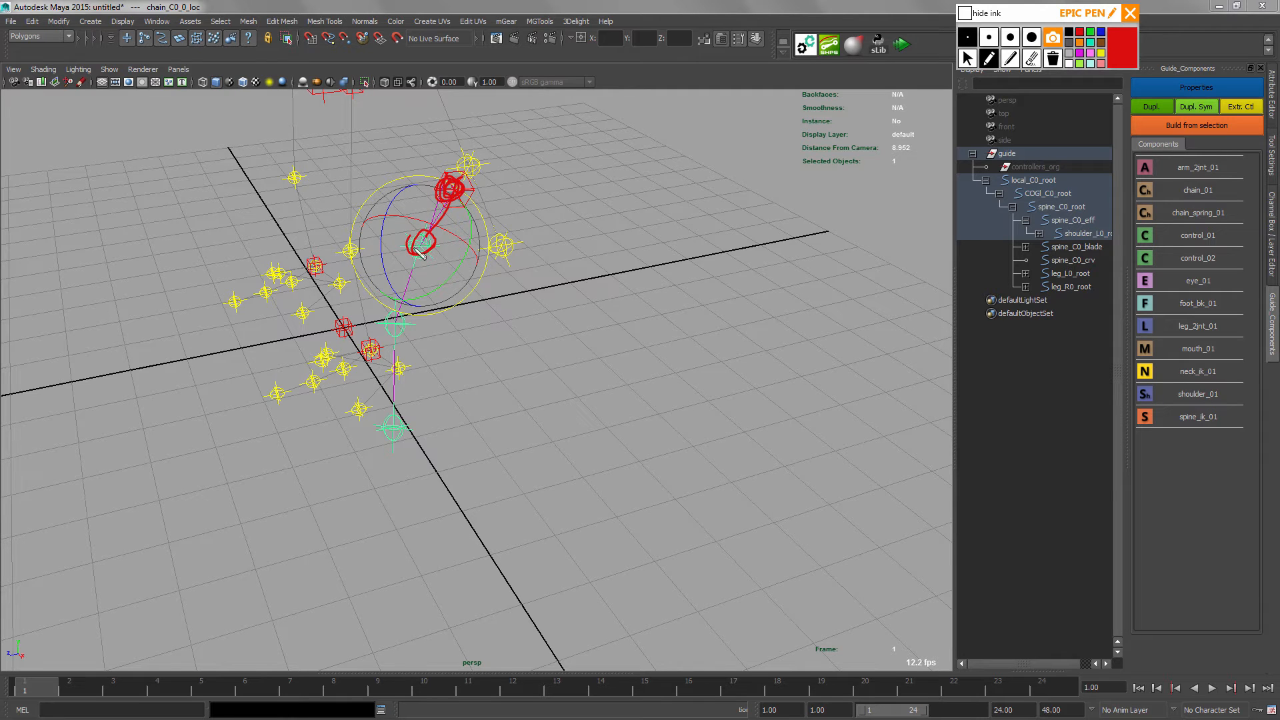
drag(395, 239, 446, 244)
drag(405, 214, 421, 263)
mouse_move(382, 325)
mouse_down()
mouse_move(417, 324)
mouse_move(412, 339)
mouse_up()
click(1053, 59)
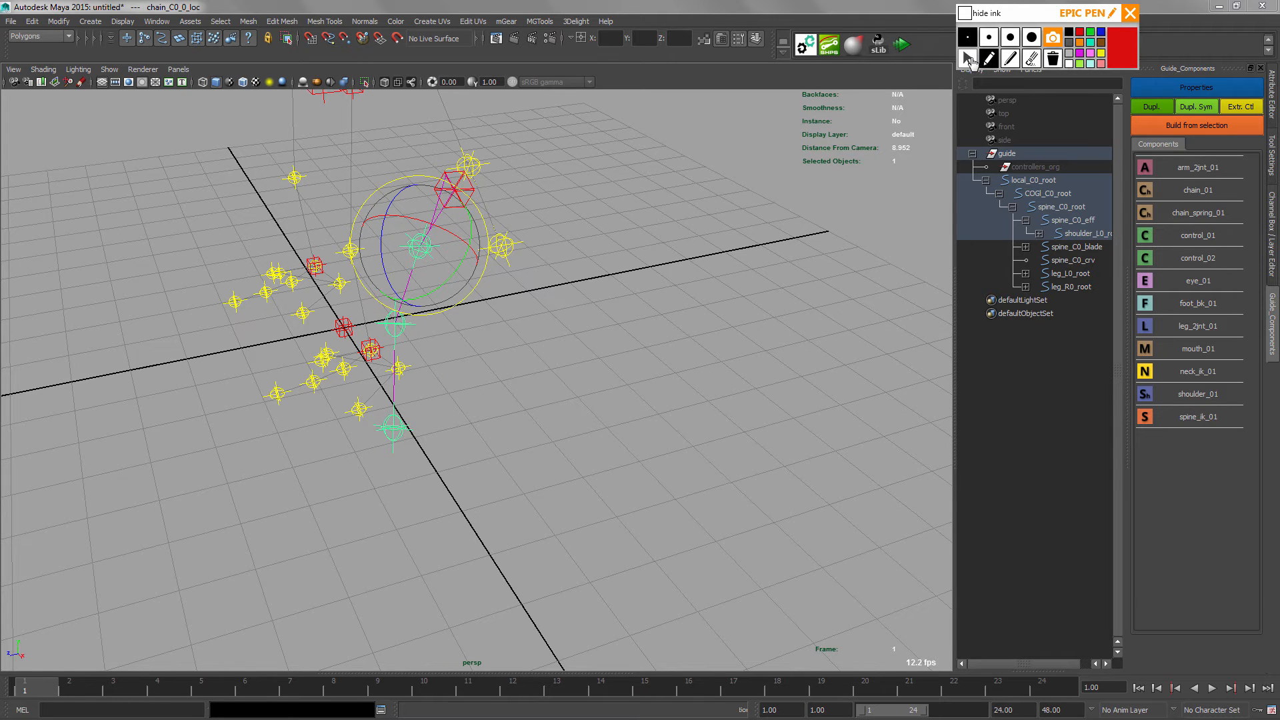
click(964, 13)
Name the chain root's component thumb, set its side to L, enable neutralpose and apply the settings
key(e)
alt+drag(531, 371, 558, 271)
key(q)
click(512, 203)
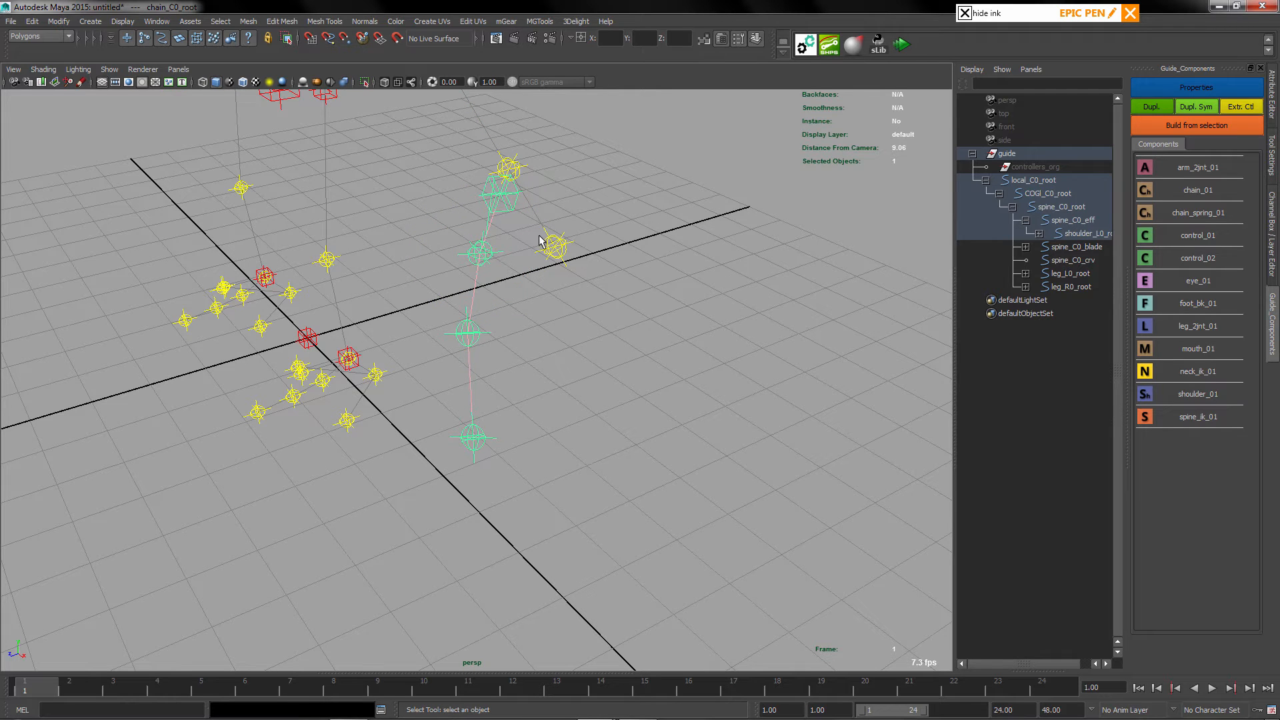
click(1158, 94)
double_click(529, 286)
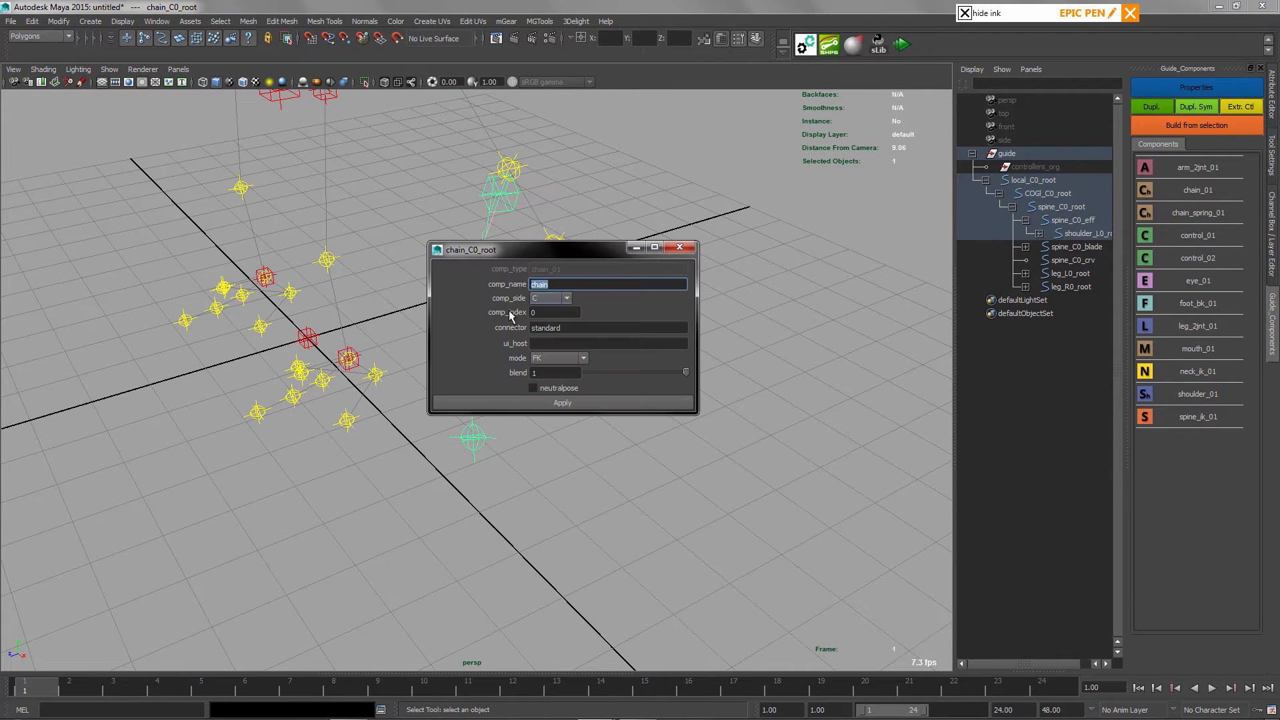
text(thumb)
click(554, 298)
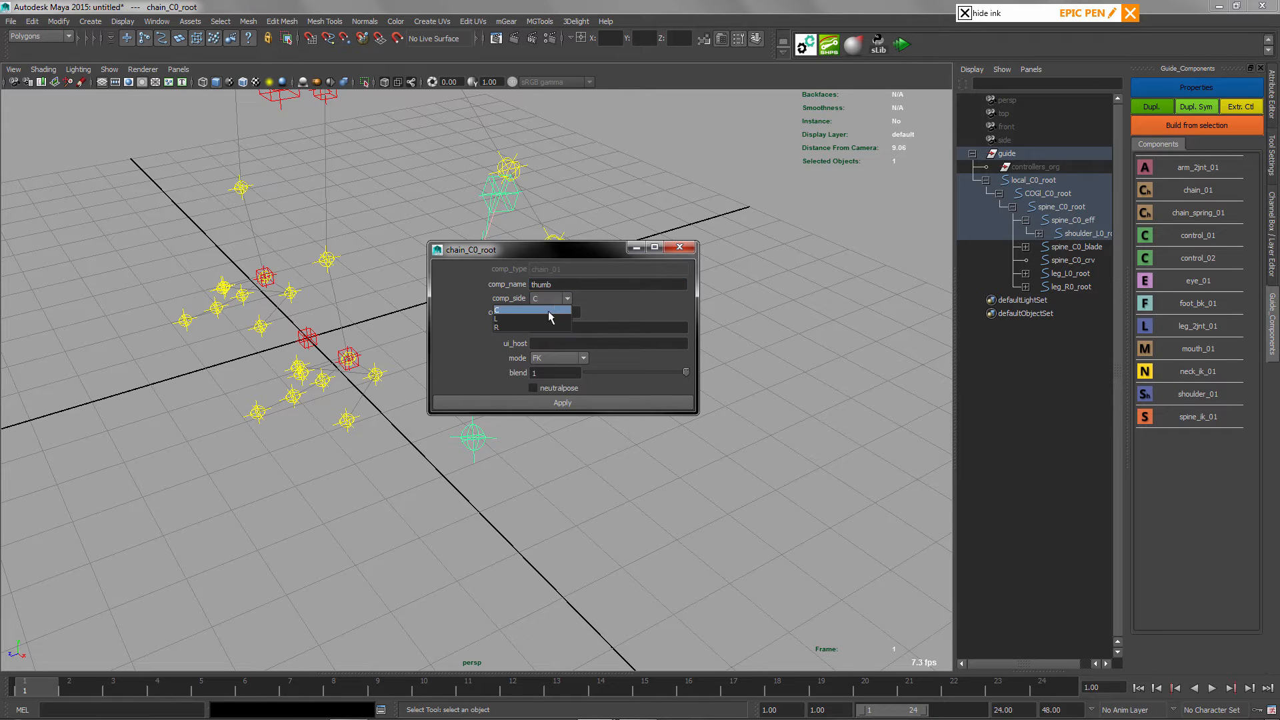
click(542, 319)
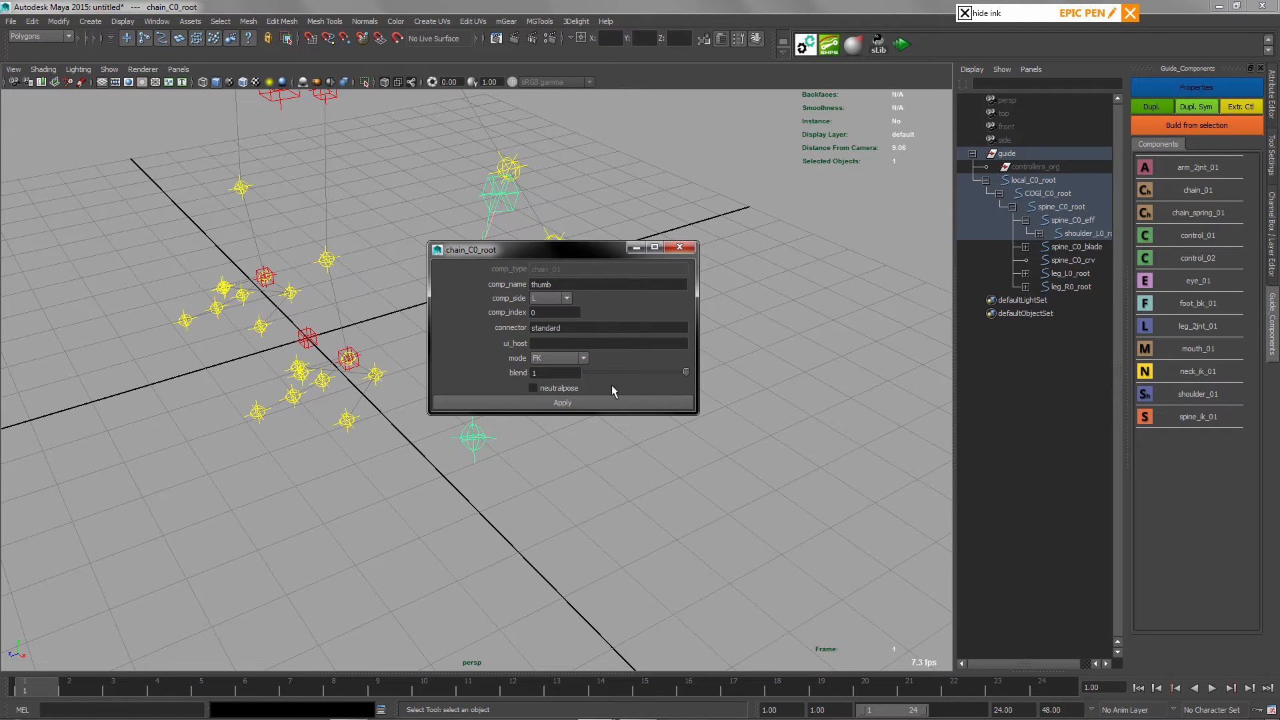
click(544, 362)
click(533, 388)
click(543, 404)
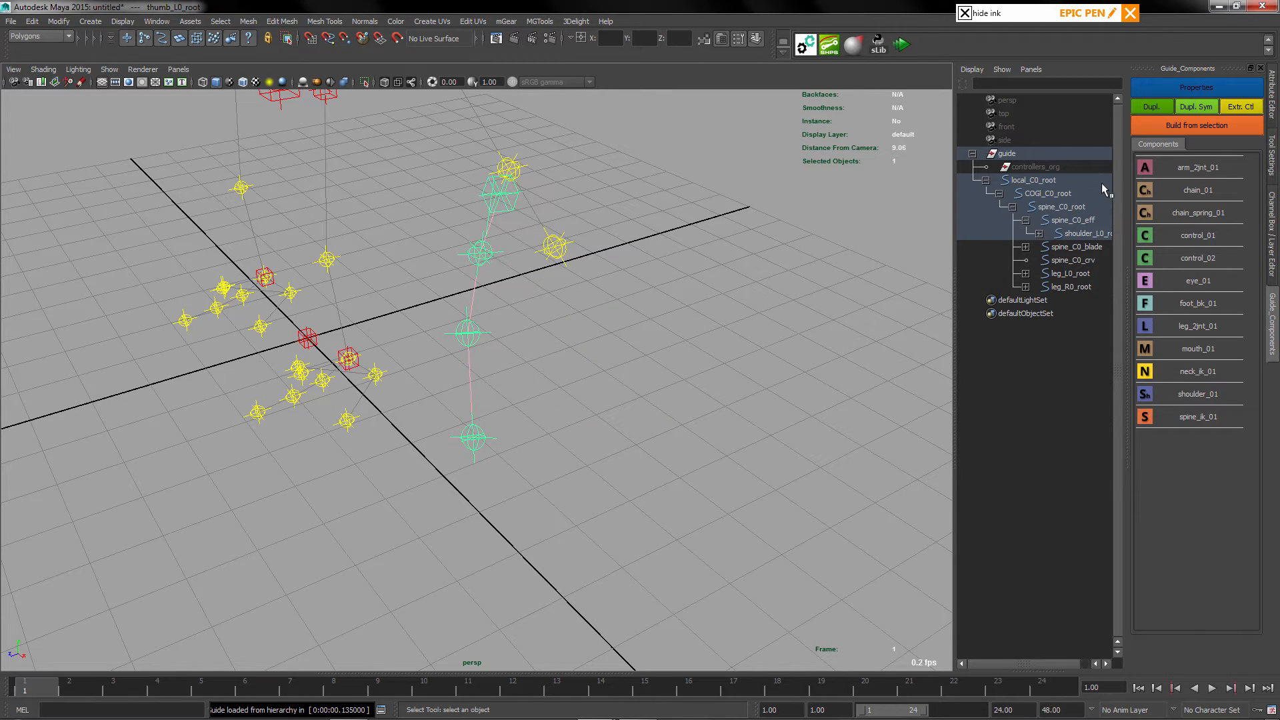
Build the rig from the thumb root and check the transform channels of its FK controls
click(1179, 124)
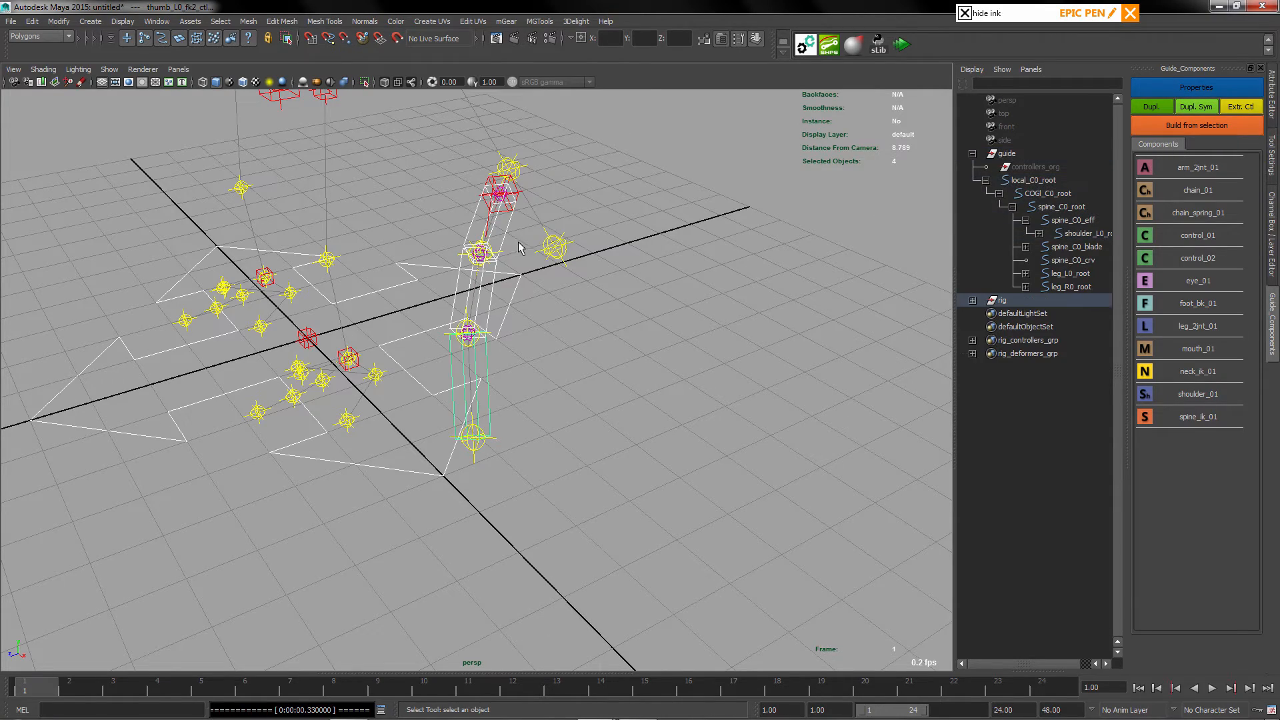
alt+drag(570, 260, 485, 257)
click(476, 261)
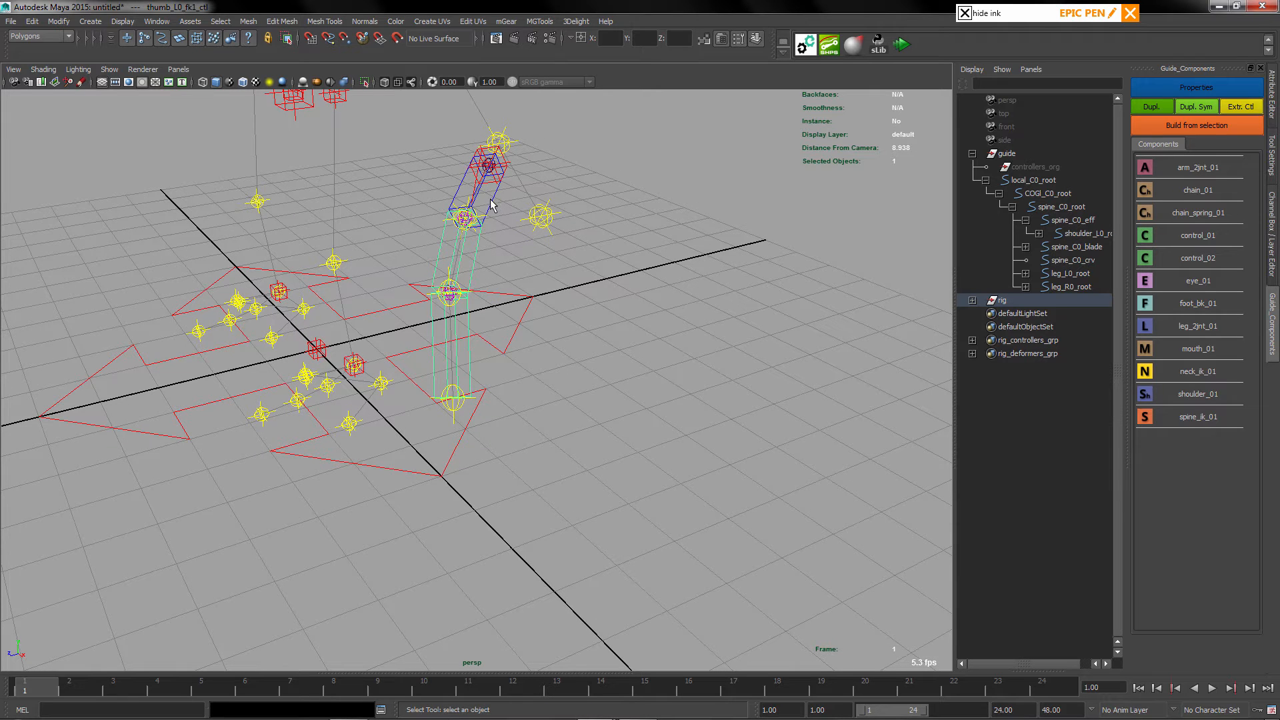
click(1273, 234)
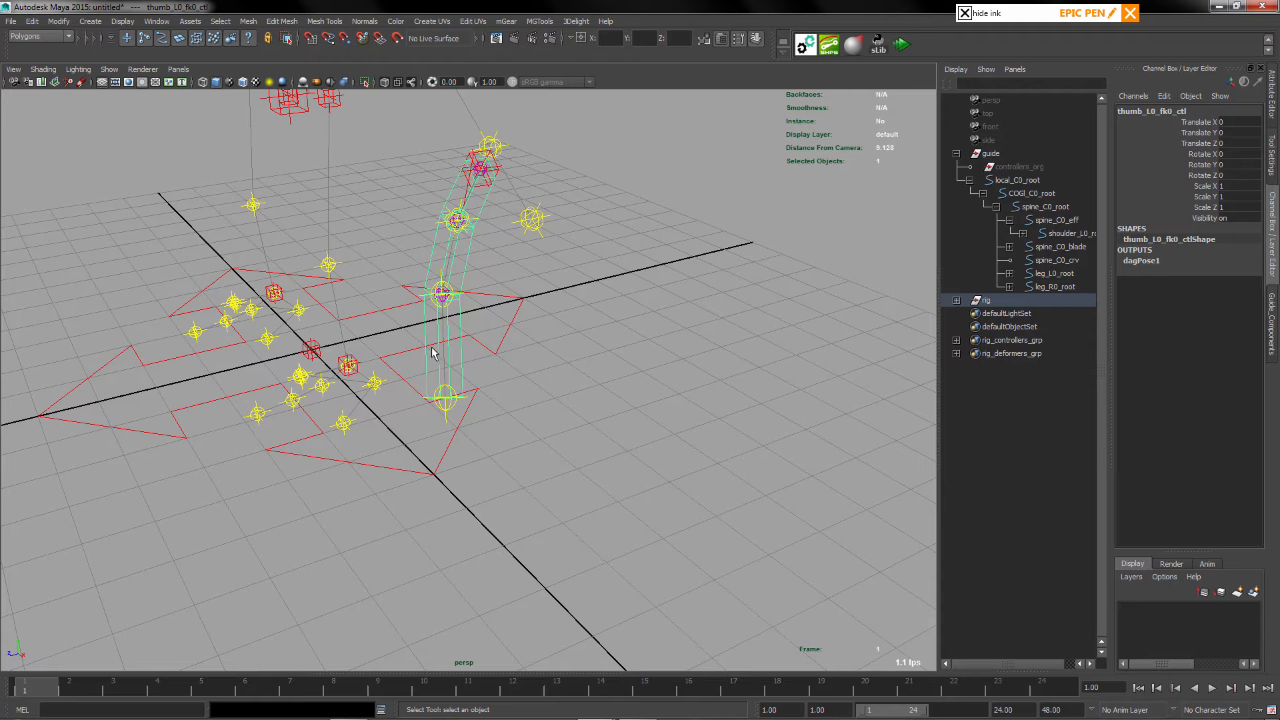
click(459, 346)
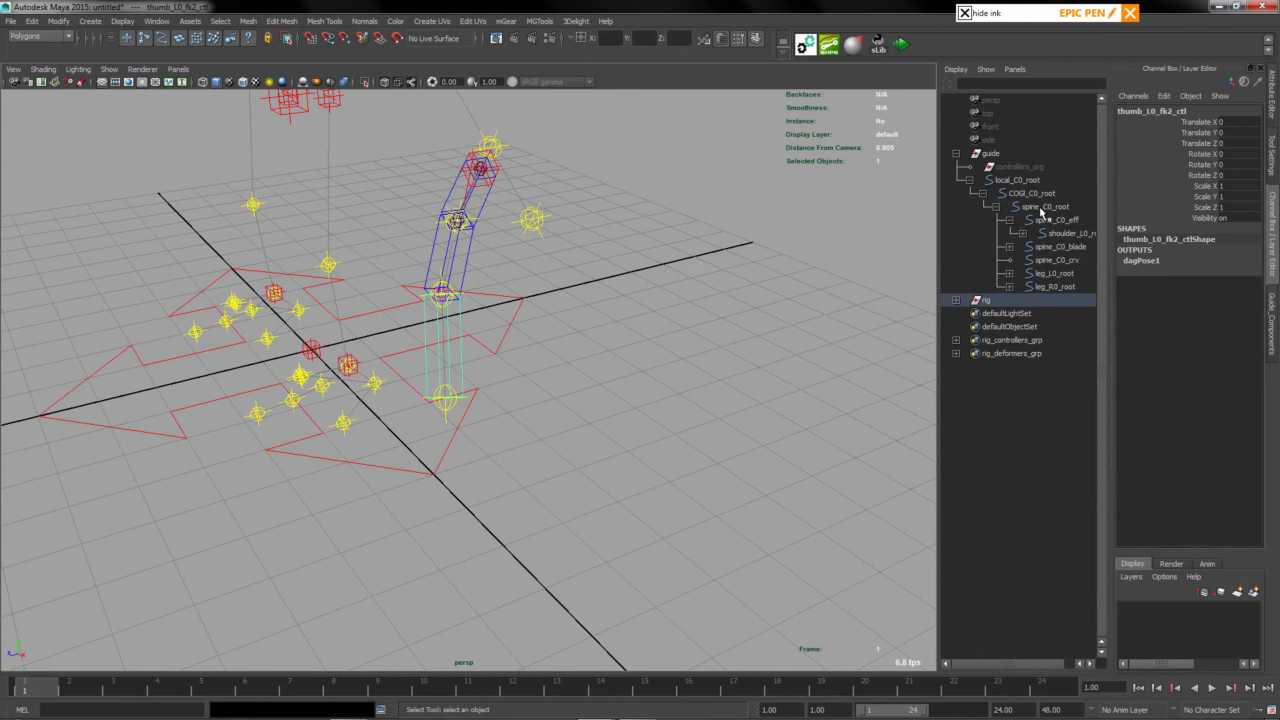
Inspect the built thumb controls from several angles and delete the rig
alt+drag(518, 256, 300, 227)
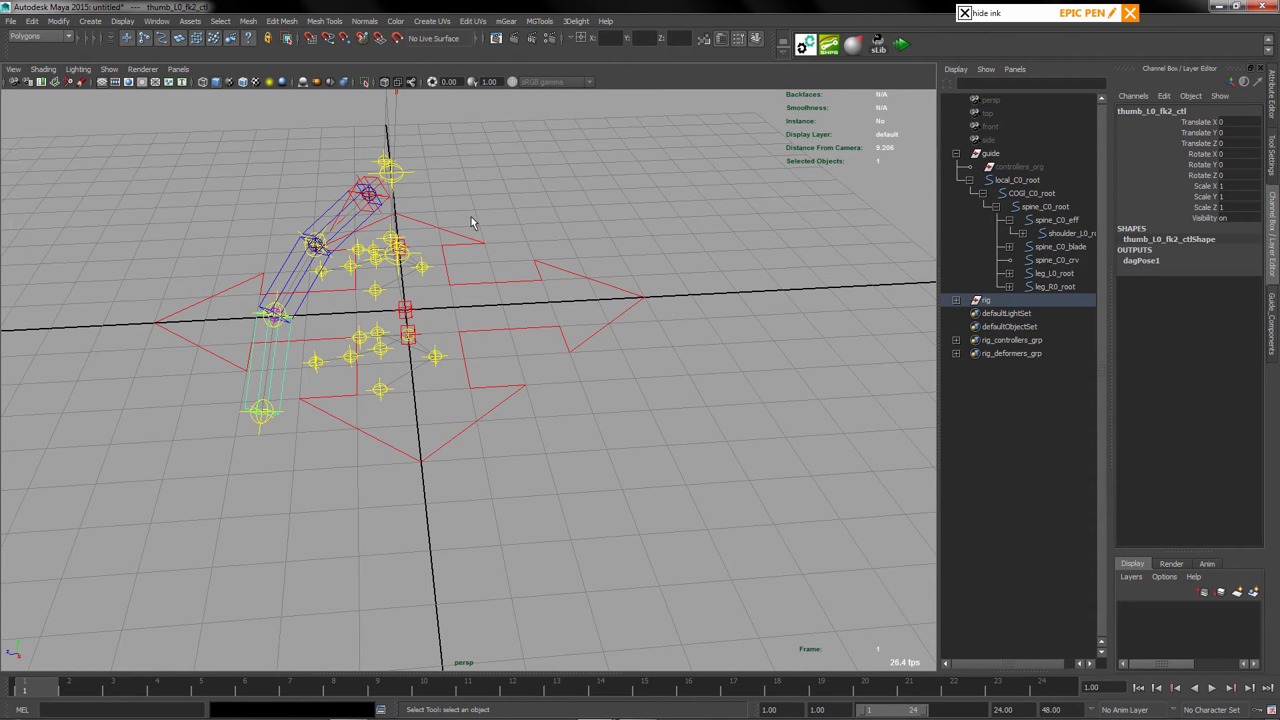
alt+drag(472, 222, 563, 201)
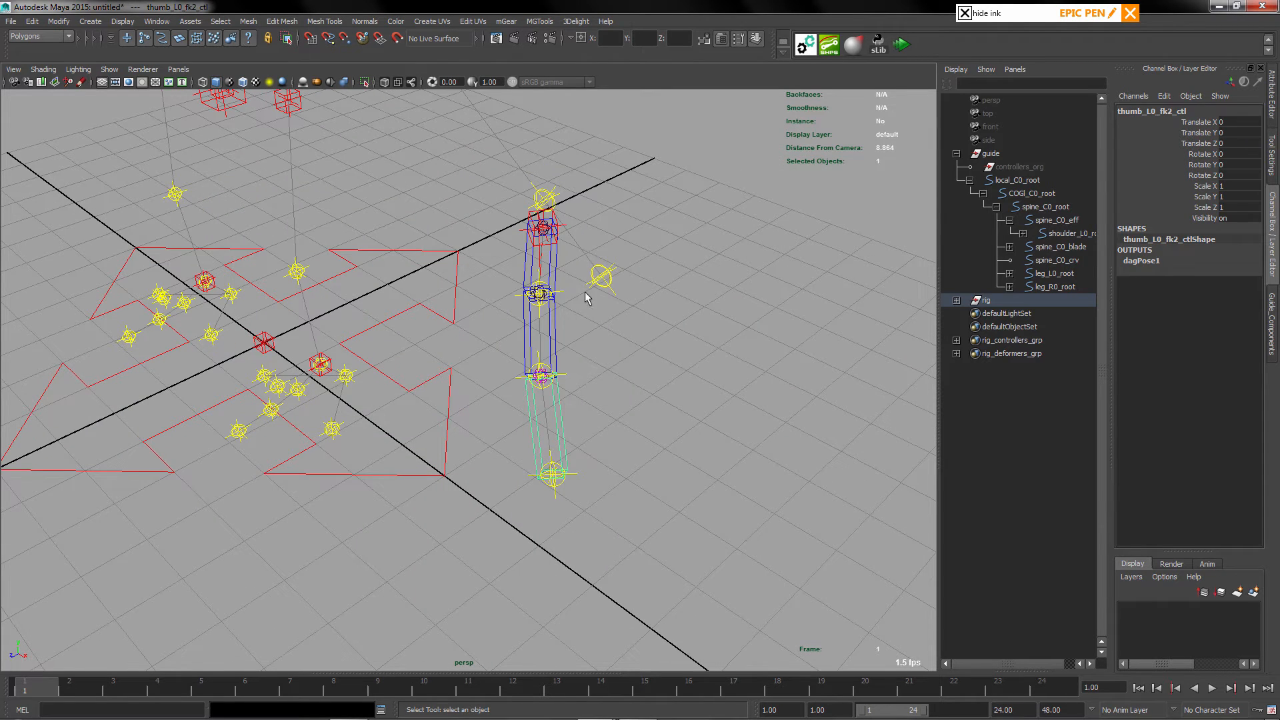
alt+drag(586, 298, 513, 271)
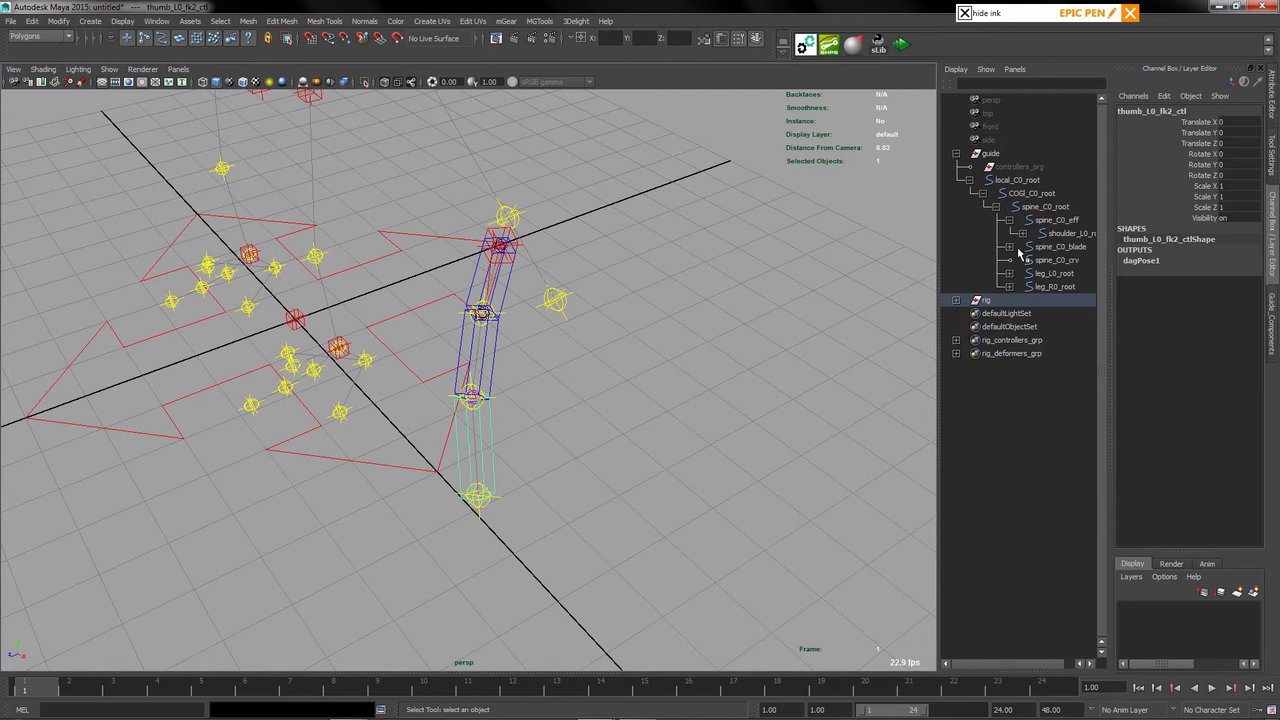
click(989, 301)
key(Delete)
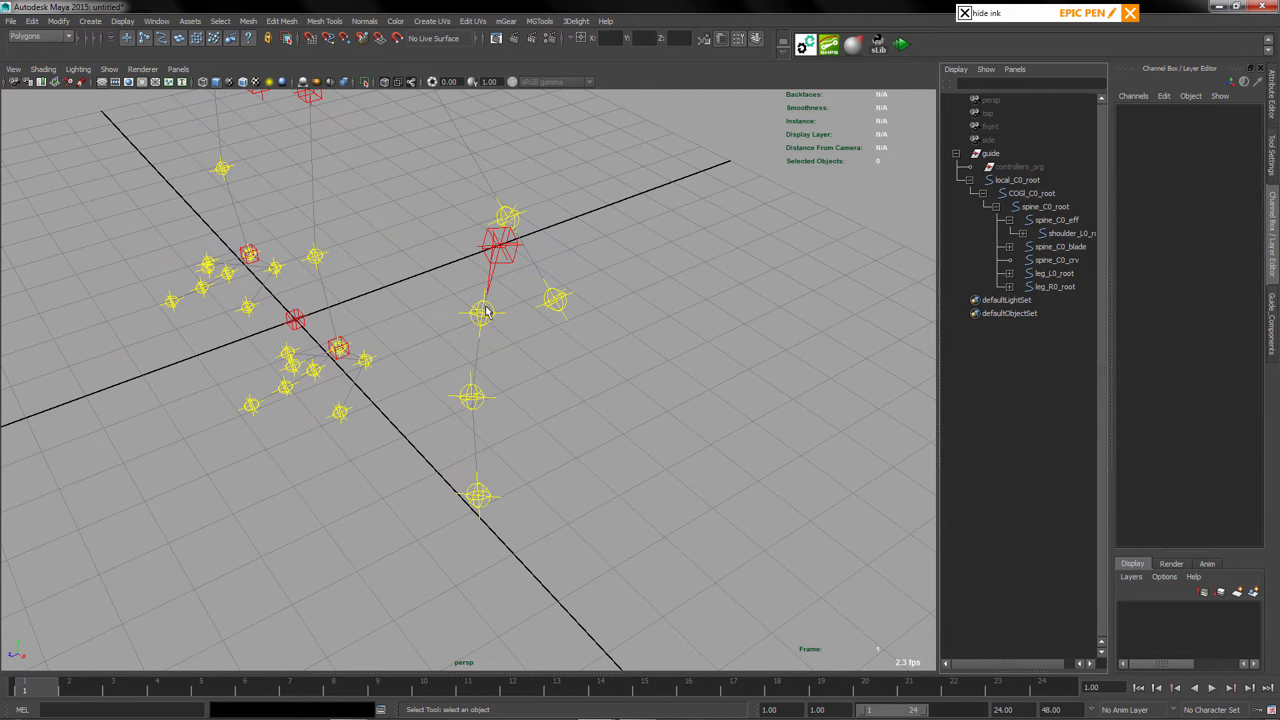
Disable neutralpose in the thumb root's component settings and apply the change
click(517, 274)
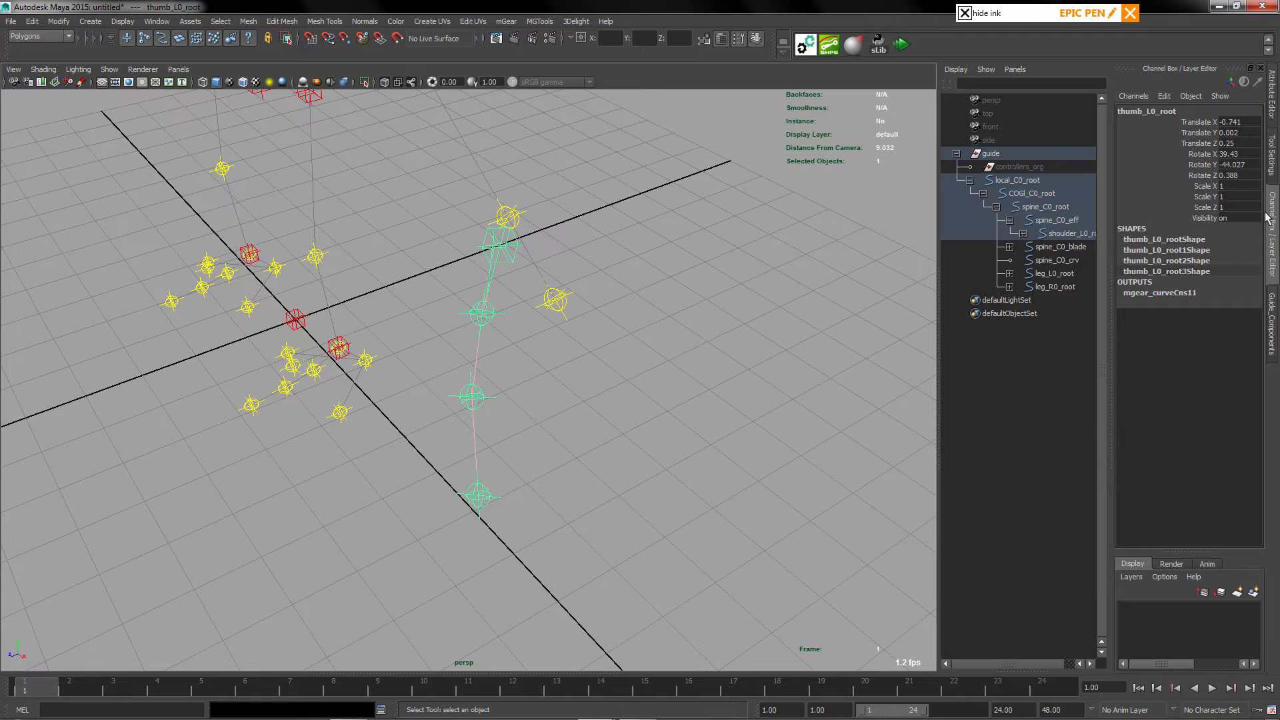
click(1274, 337)
click(1196, 88)
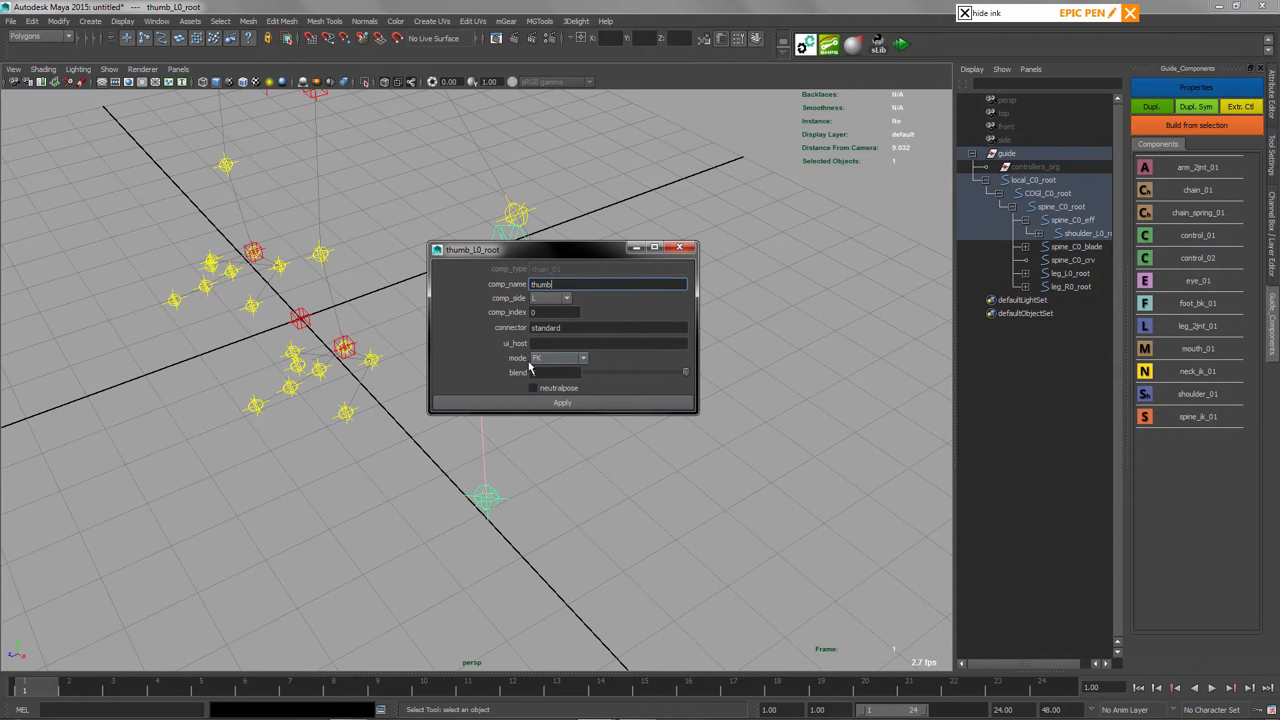
click(533, 388)
click(533, 400)
alt+drag(558, 351, 607, 354)
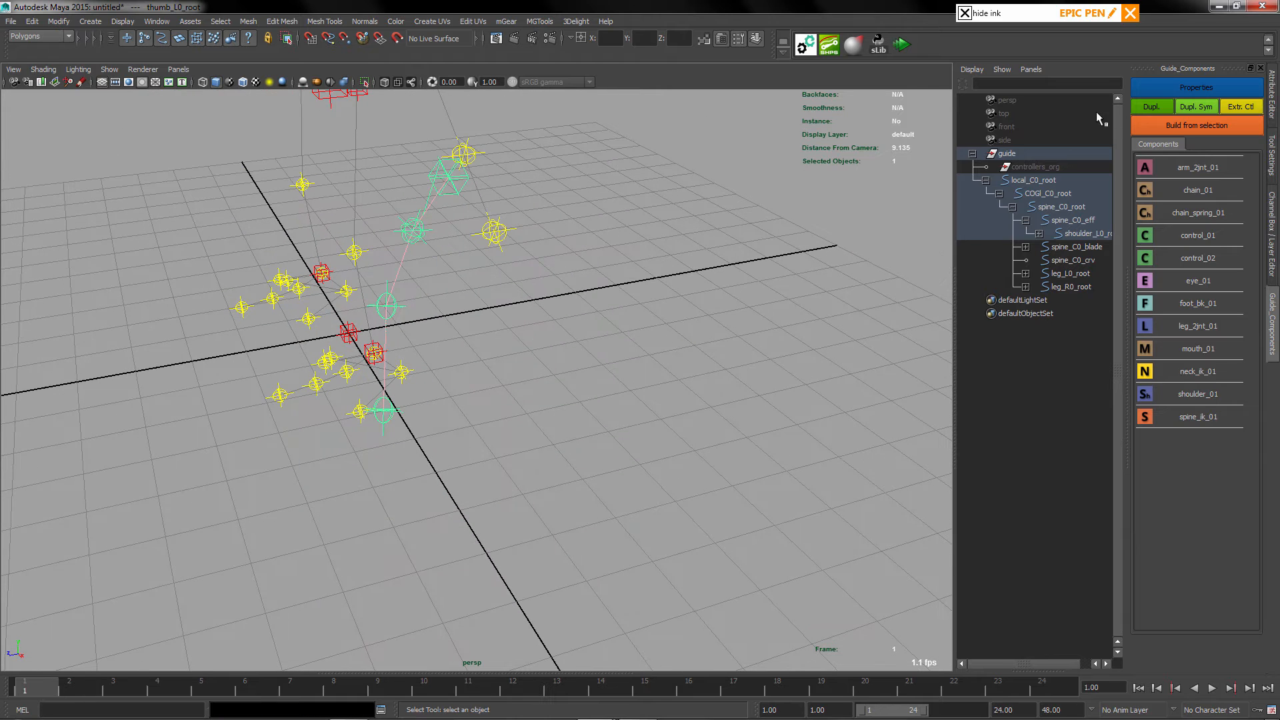
Rebuild the rig from the thumb root and compare the rotation channels of the three thumb FK controls
click(1183, 126)
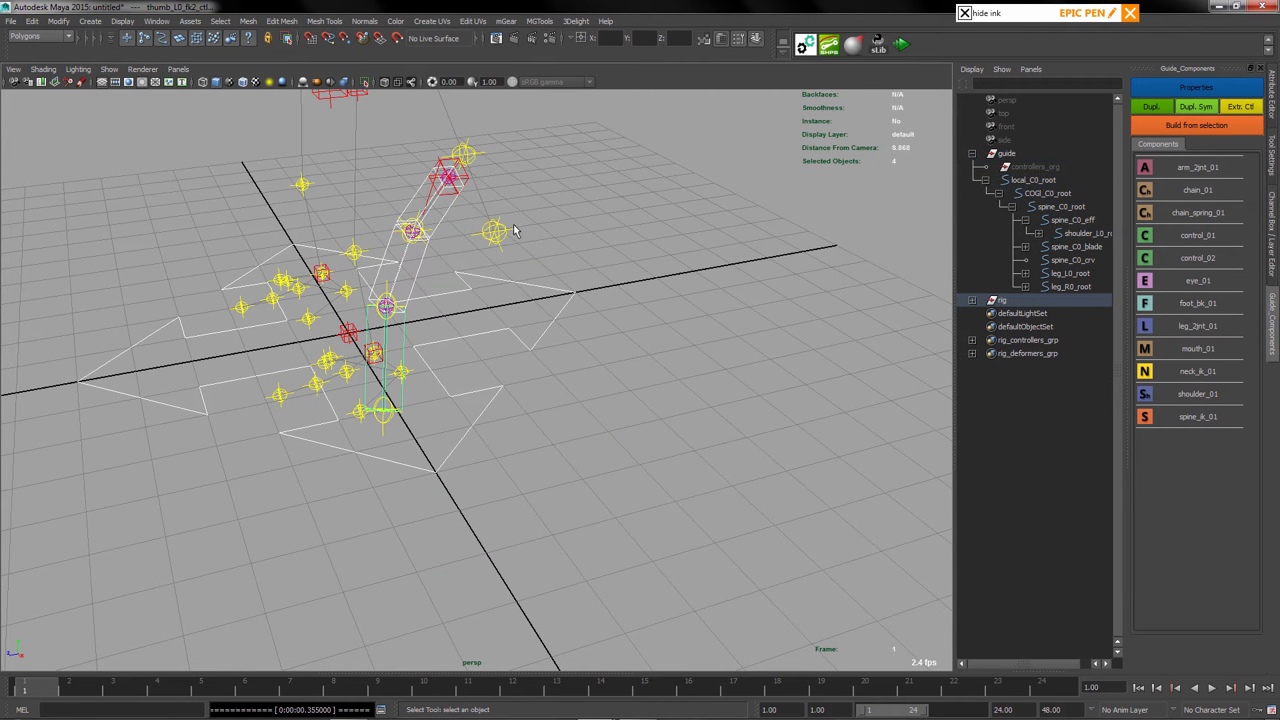
click(440, 226)
click(1271, 240)
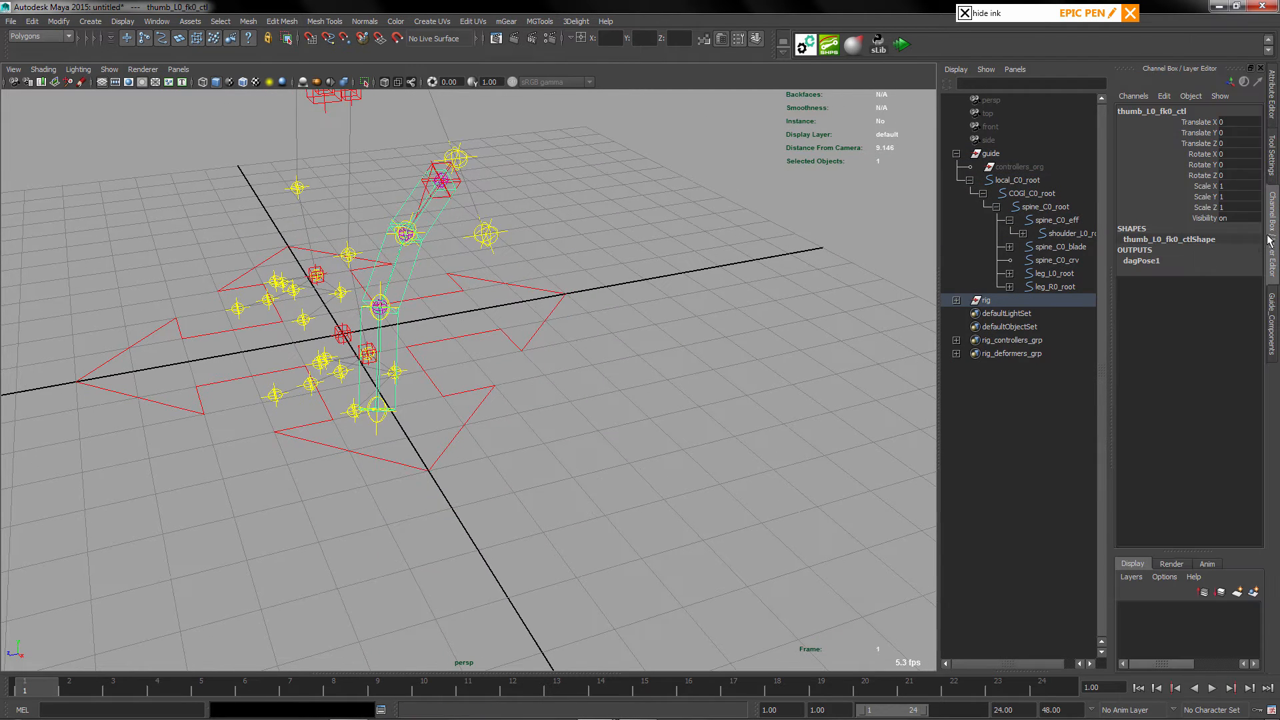
key(Down)
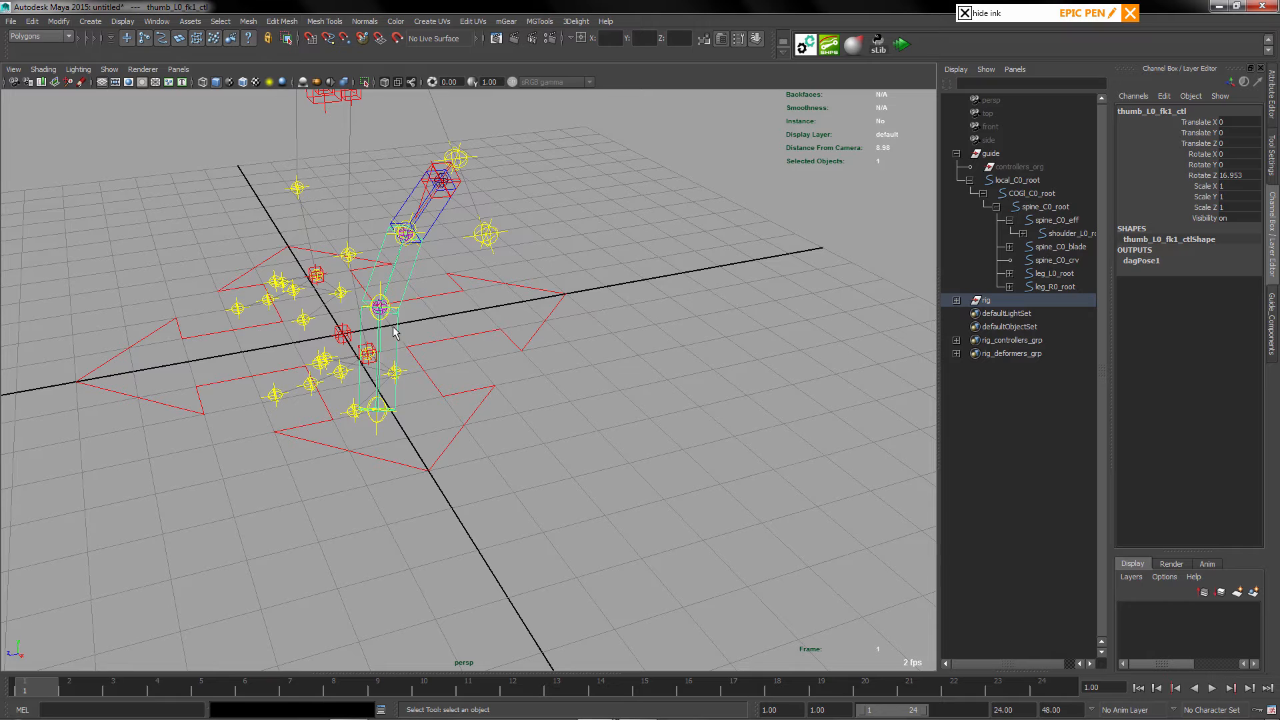
key(Up)
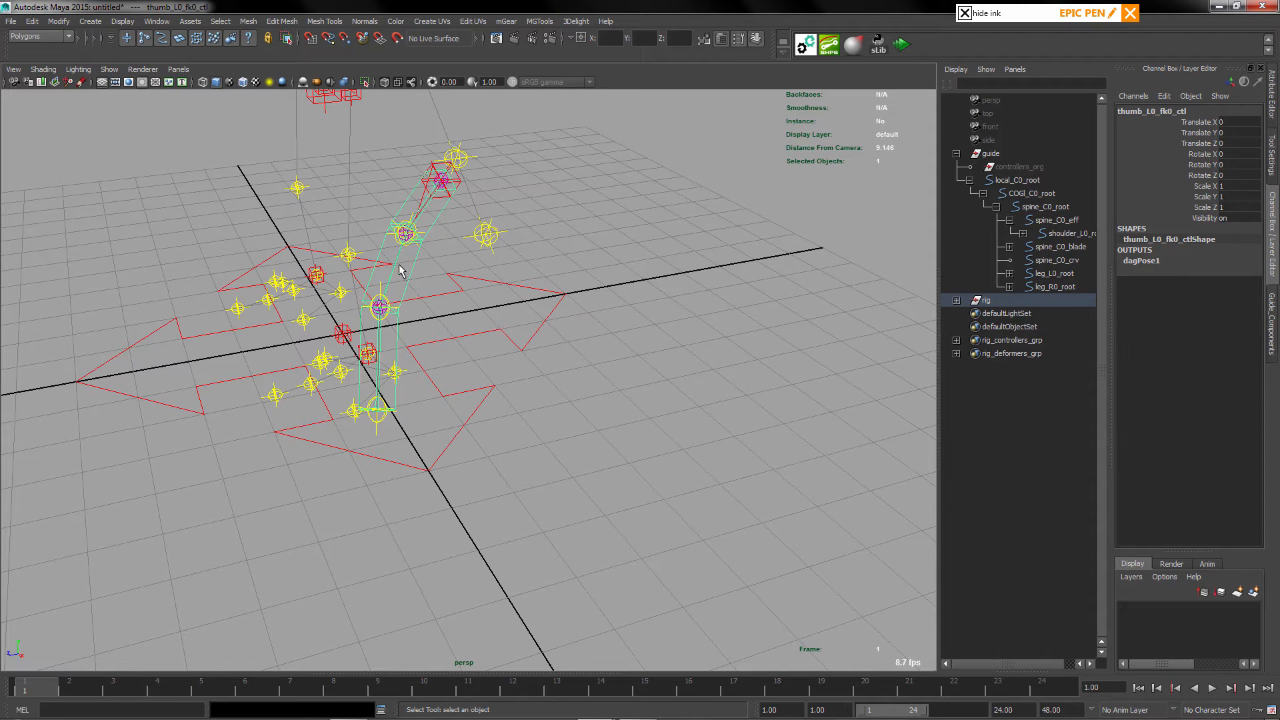
key(Down)
key(Down)
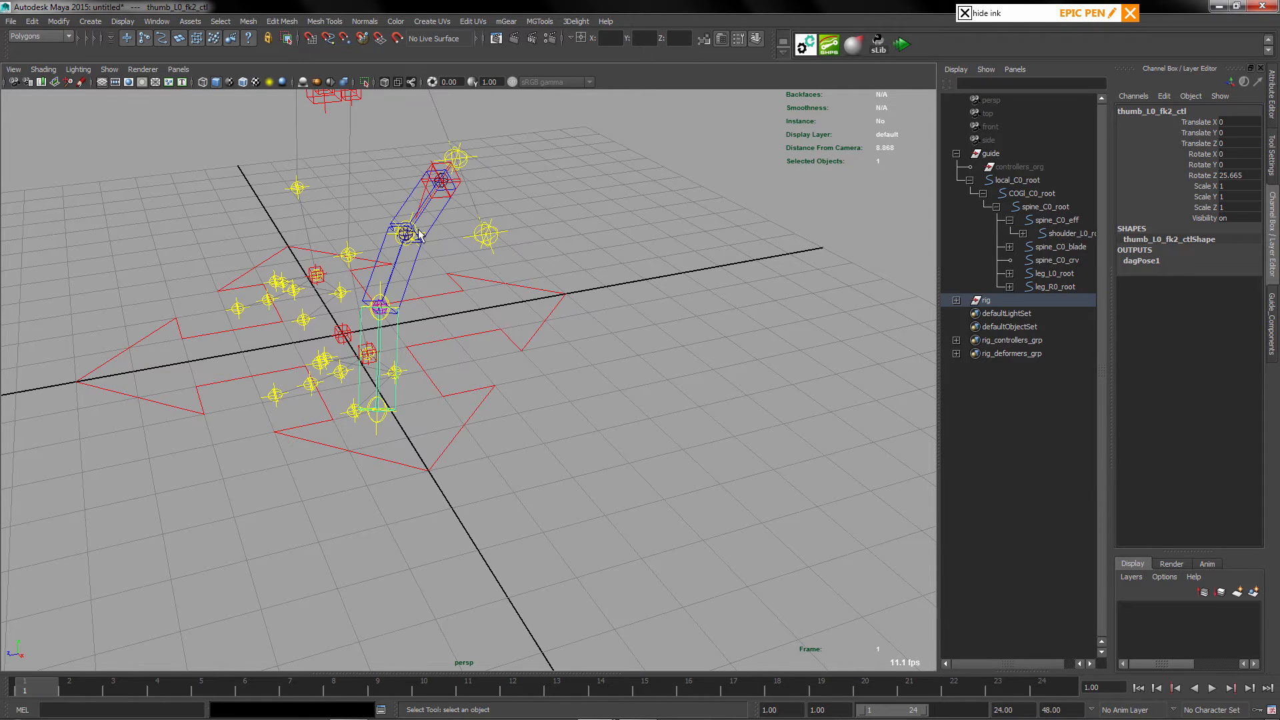
Select all three thumb FK controls and reset their rotations to 0 to straighten the thumb
click(438, 220)
shift+click(408, 279)
shift+click(398, 324)
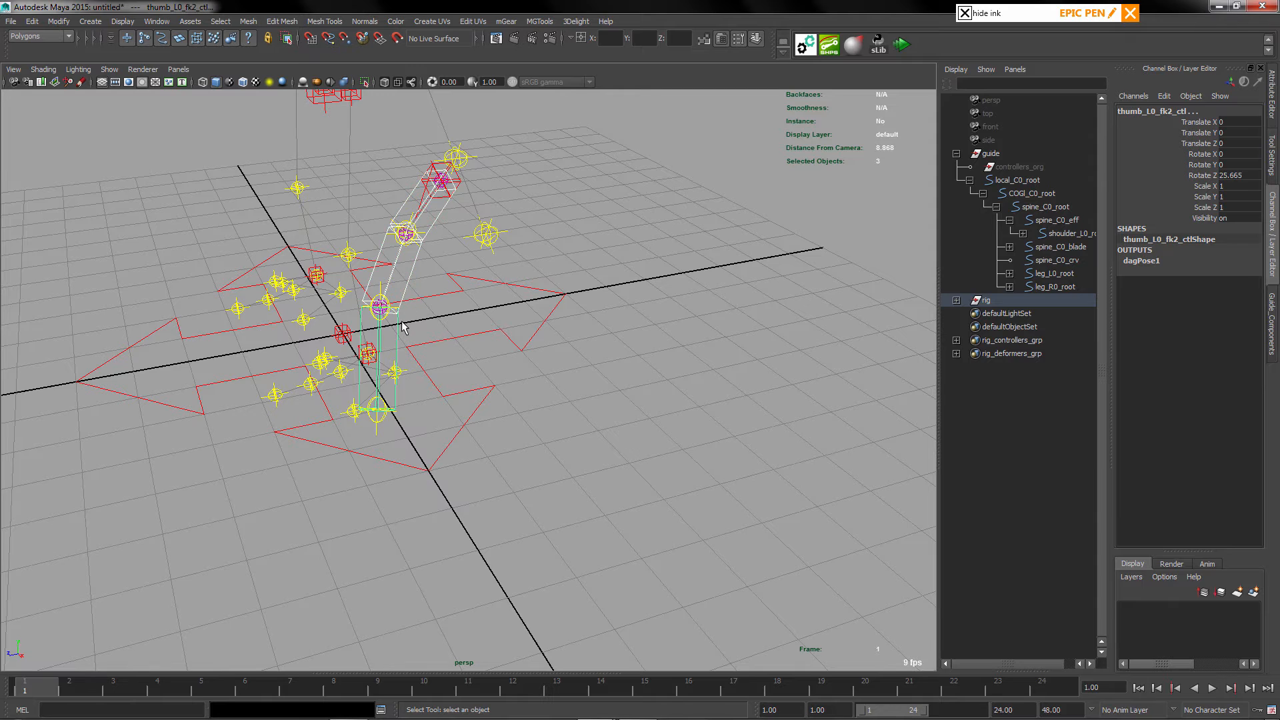
key(ctrl+shift+r)
alt+drag(429, 294, 619, 164)
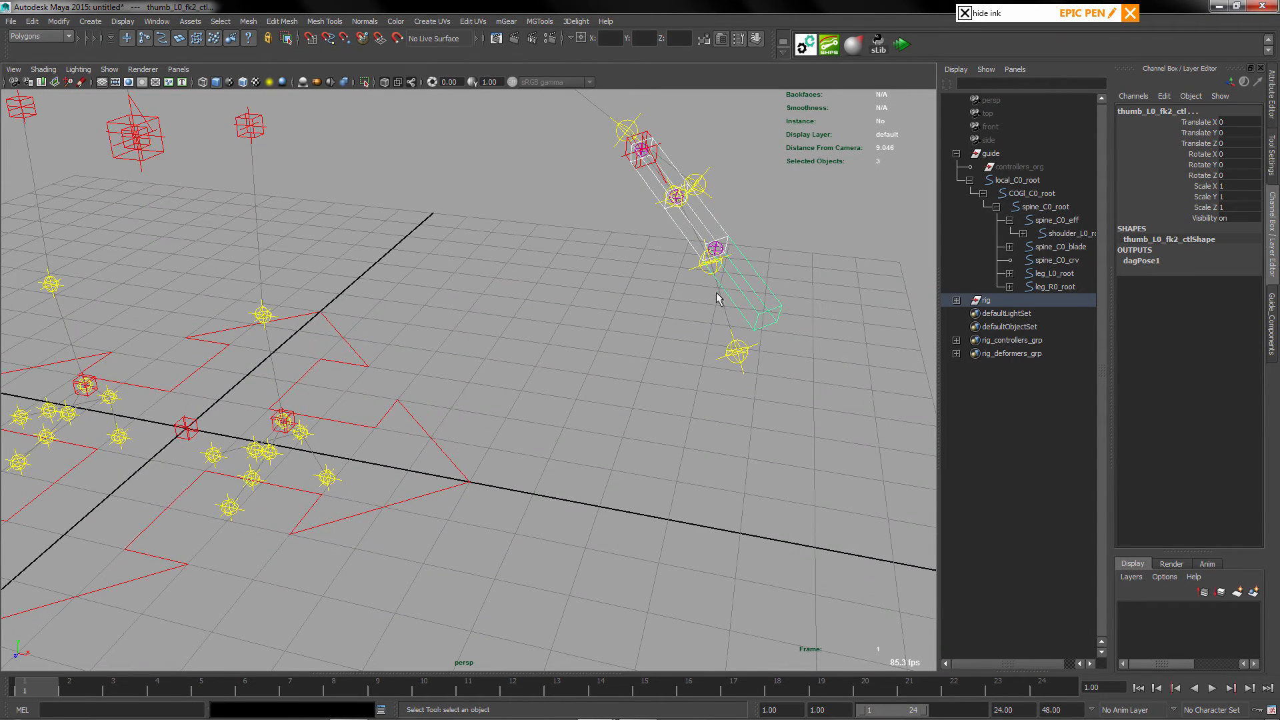
Undo the rotation reset on the thumb FK controls and delete the built rig
key(ctrl+z)
alt+drag(691, 295, 497, 246)
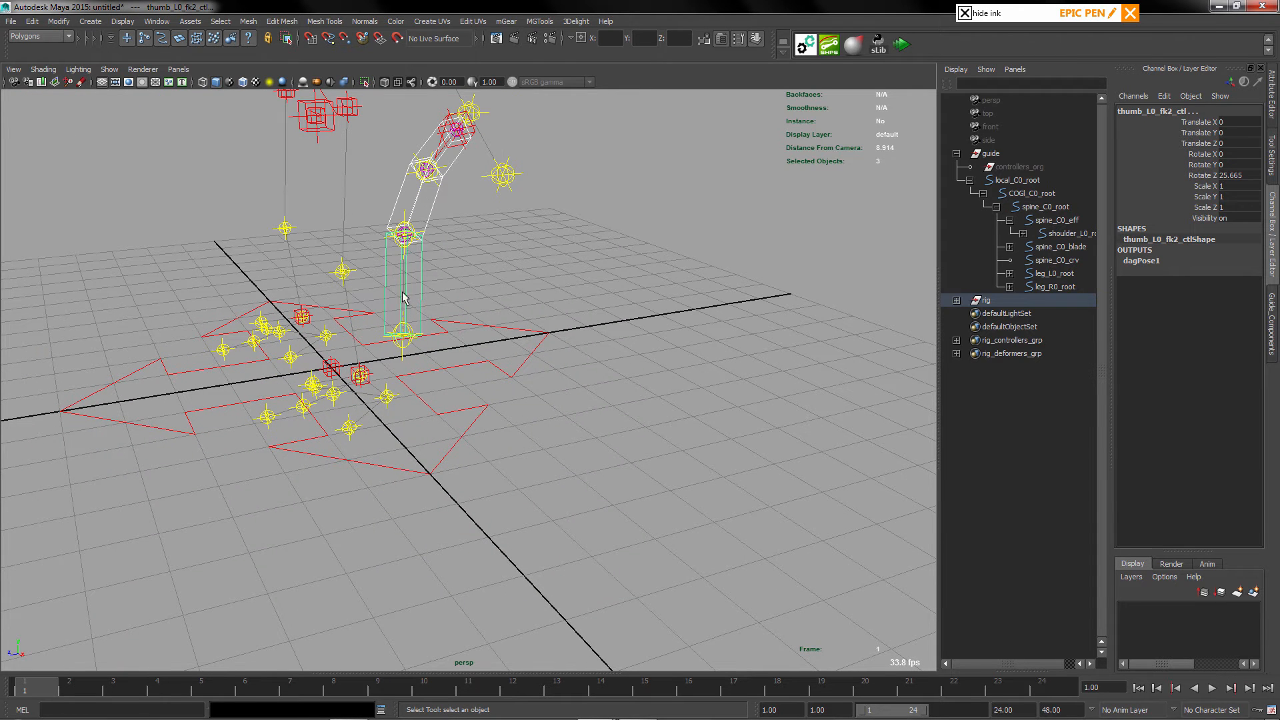
alt+drag(461, 277, 470, 310)
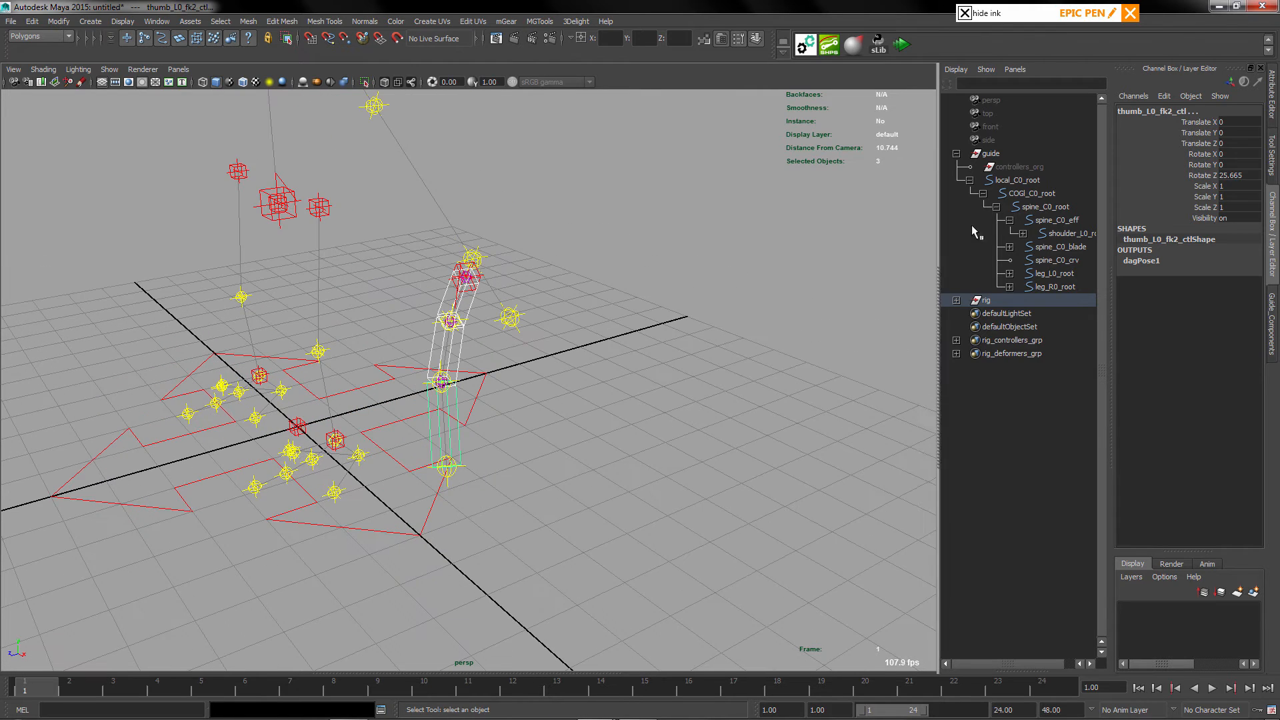
click(977, 302)
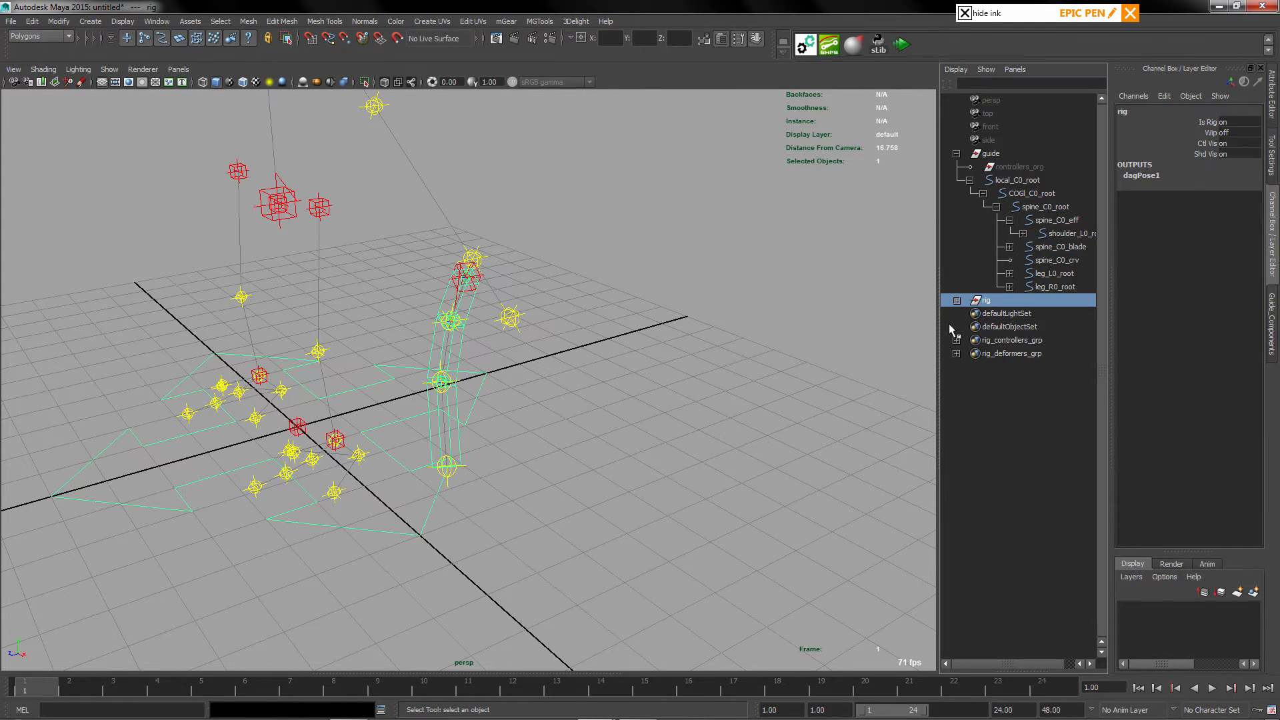
key(Delete)
alt+drag(550, 375, 541, 354)
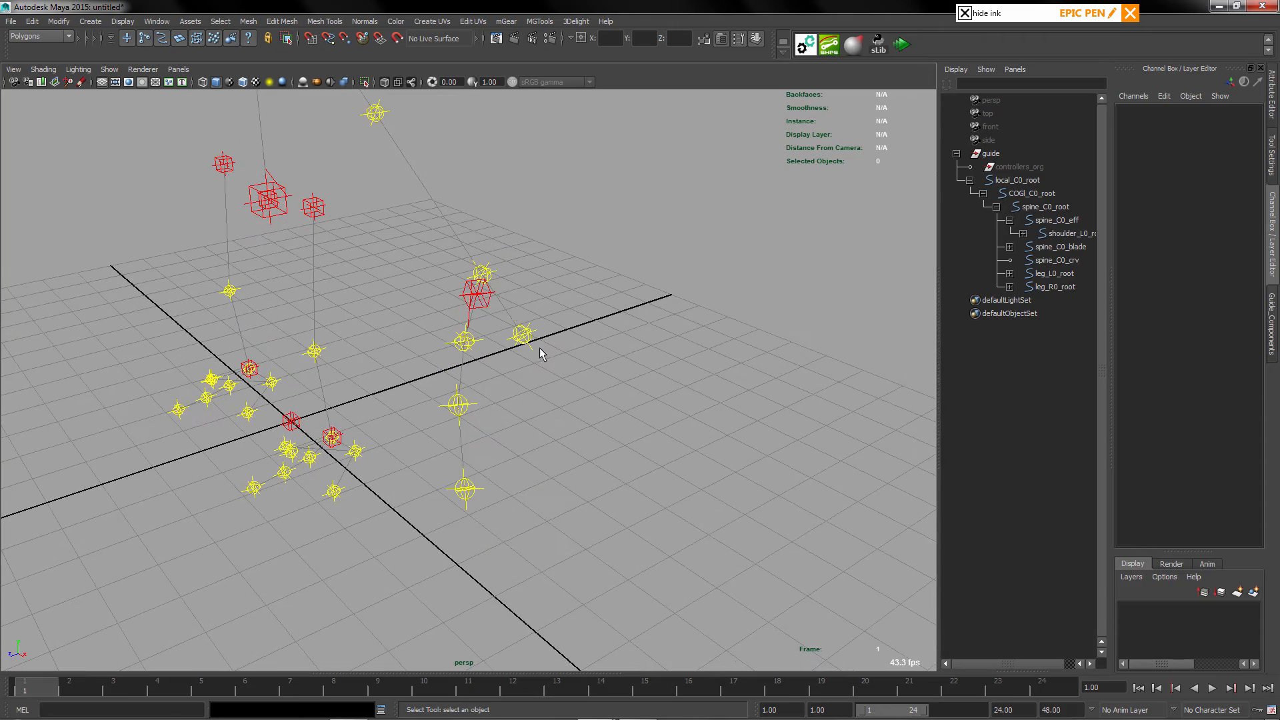
Duplicate the left thumb guide chain, offset the copy beside the thumb and rotate it into a finger's direction
click(488, 317)
alt+drag(652, 403, 590, 327)
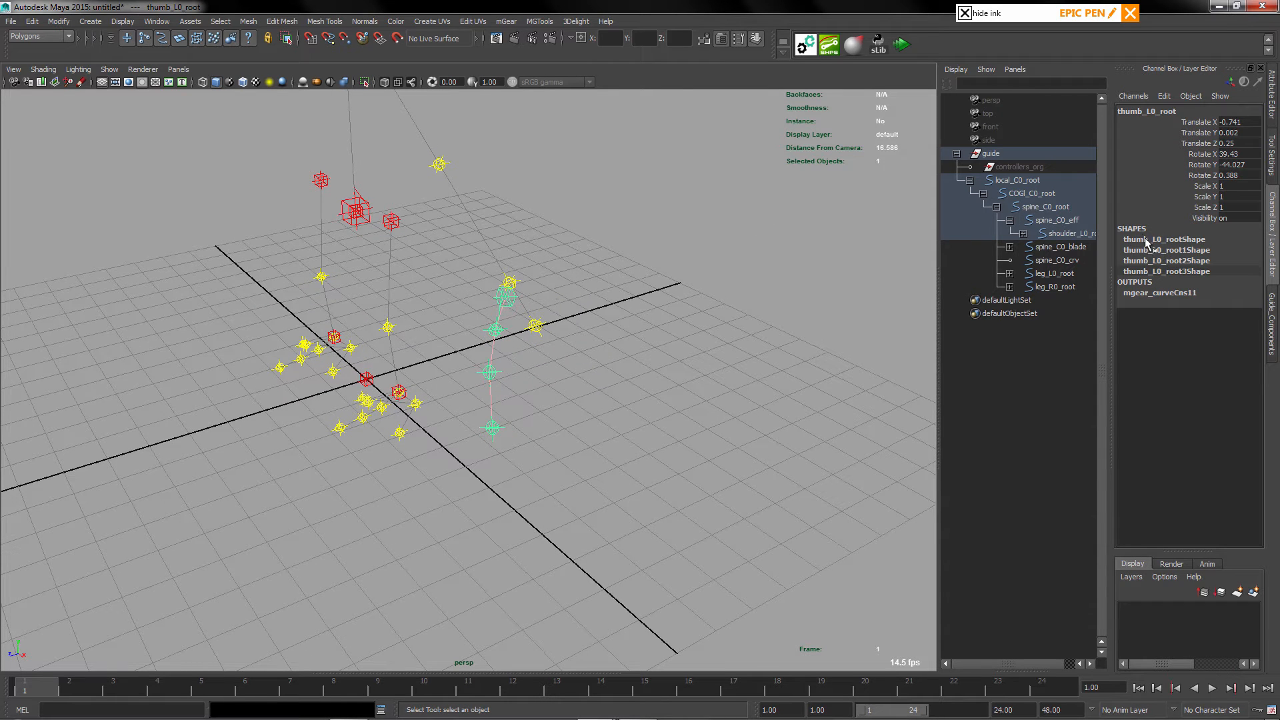
click(1277, 347)
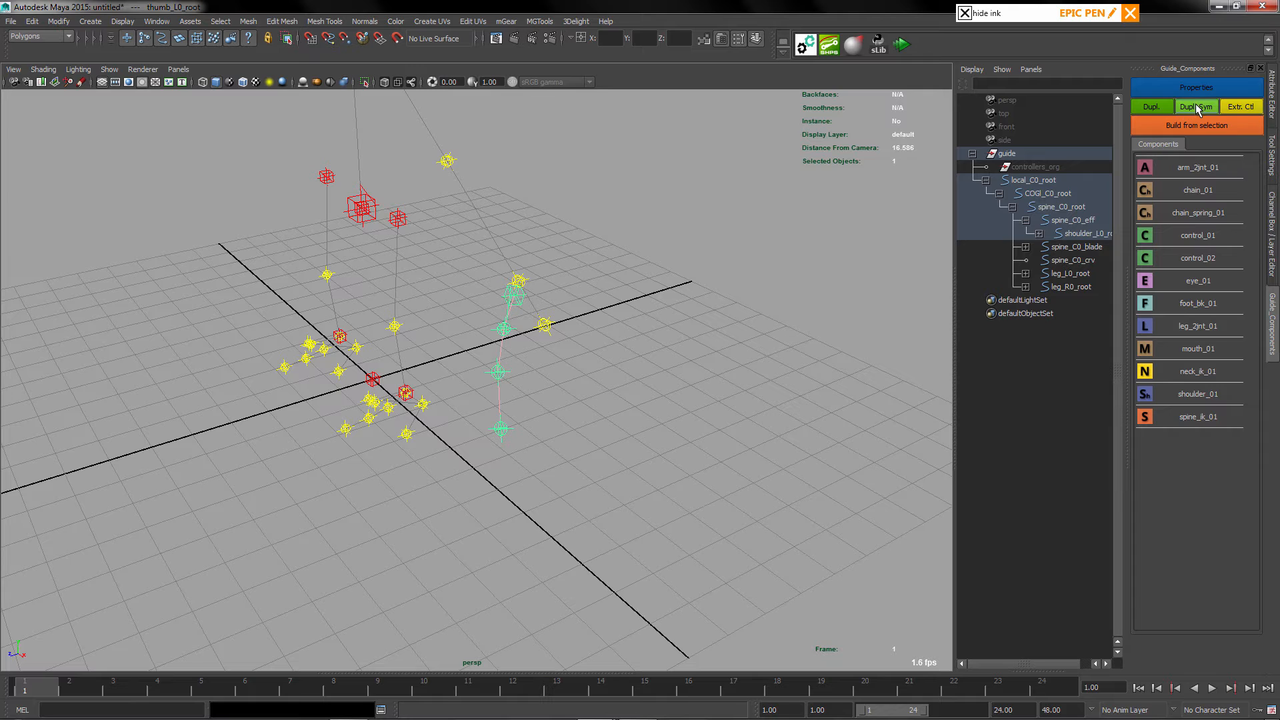
click(1149, 108)
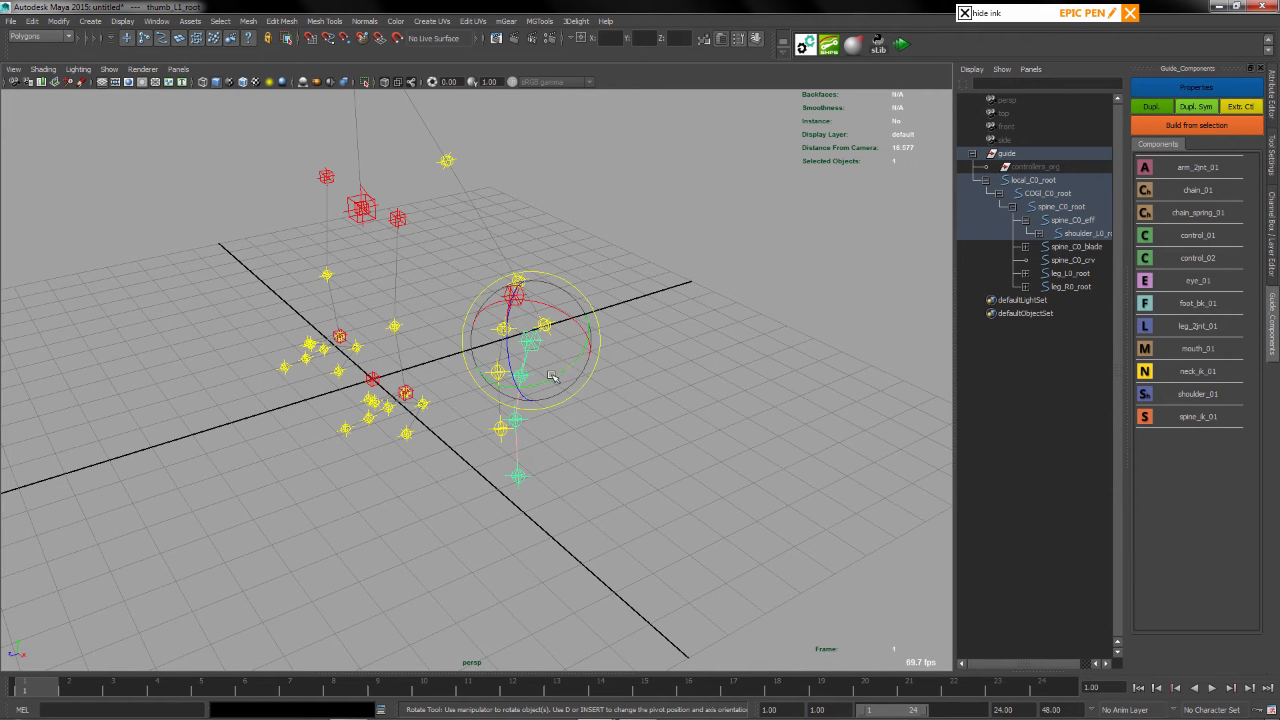
drag(557, 379, 525, 308)
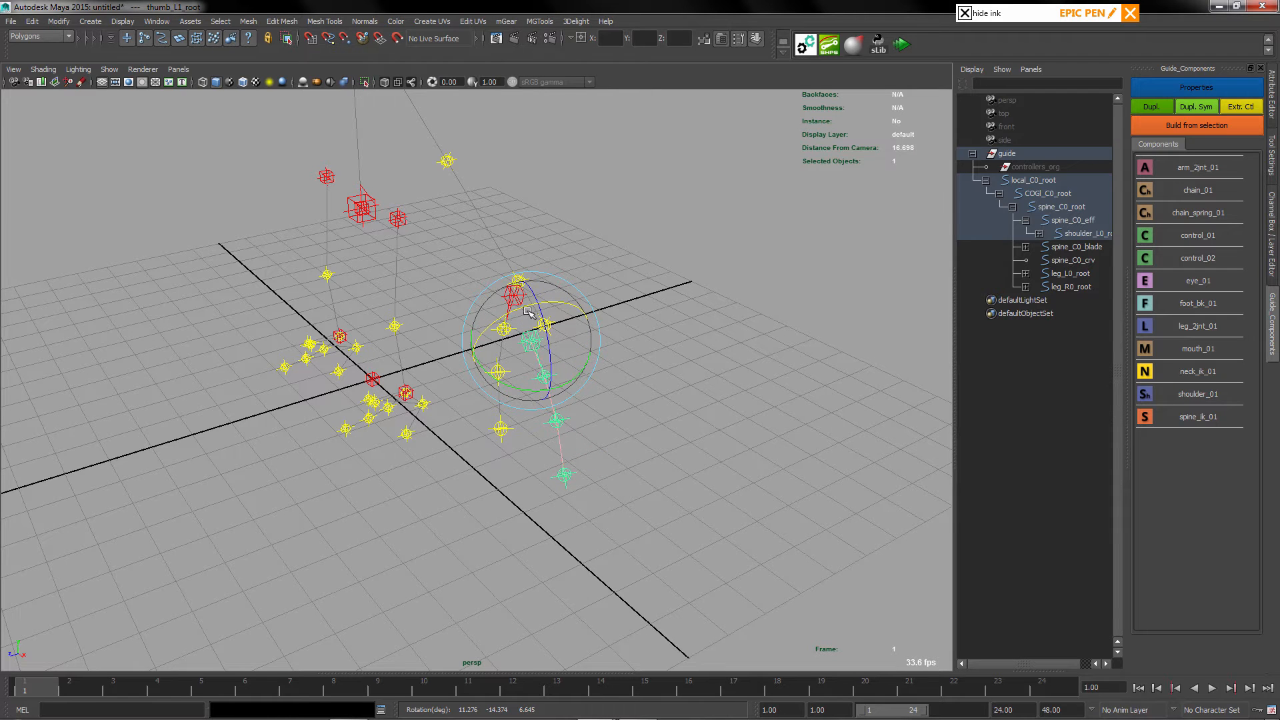
In the duplicated chain's component settings, set the name to finger and the index to 0, and apply the changes
click(1194, 88)
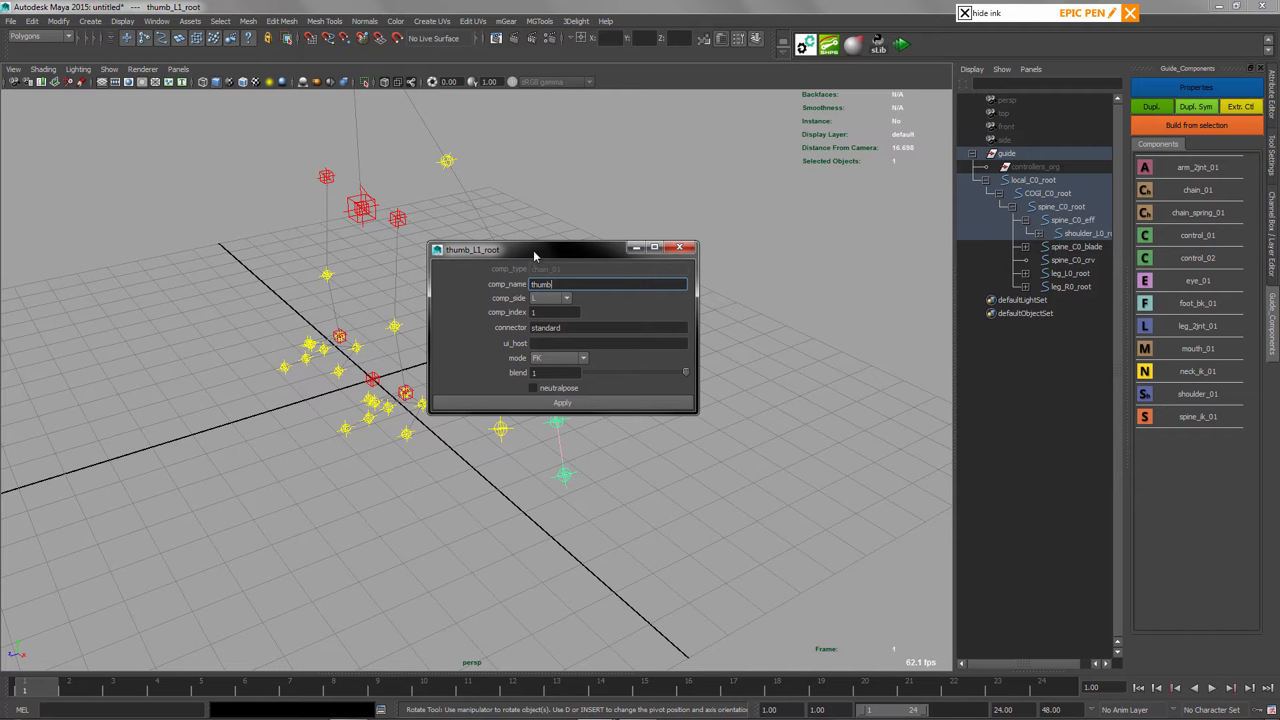
drag(534, 255, 702, 193)
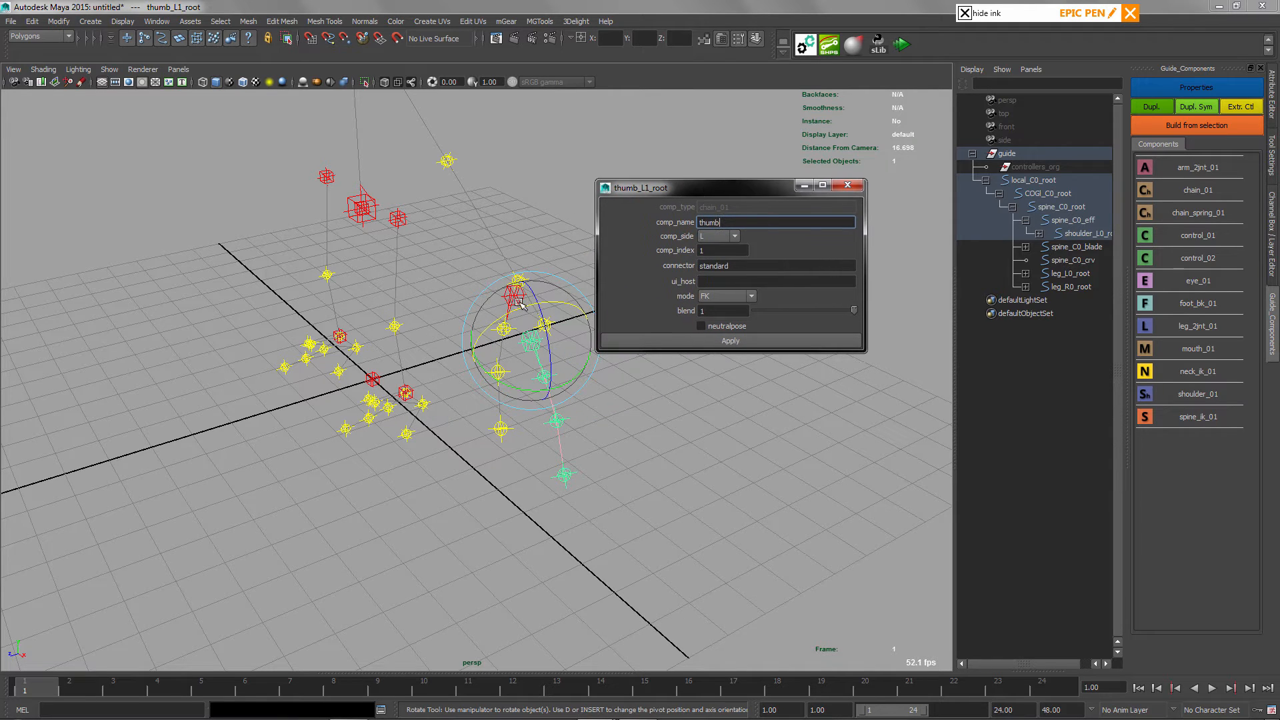
double_click(713, 222)
double_click(712, 252)
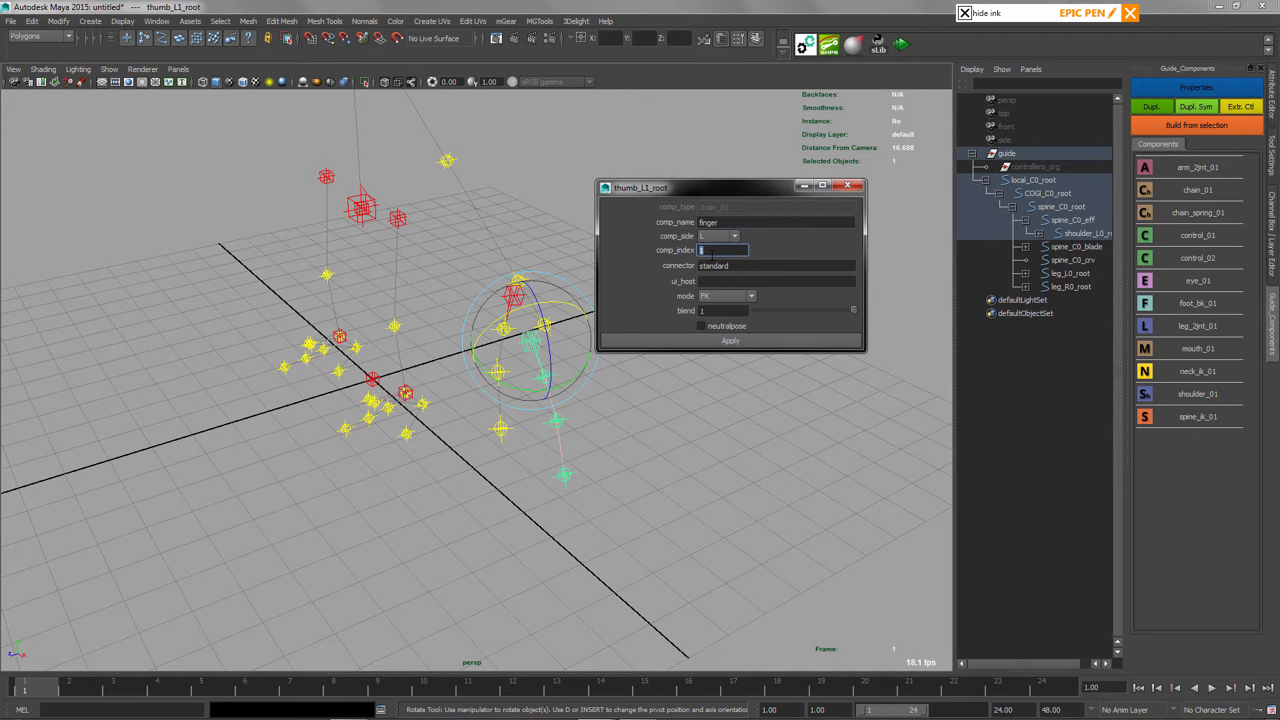
click(719, 343)
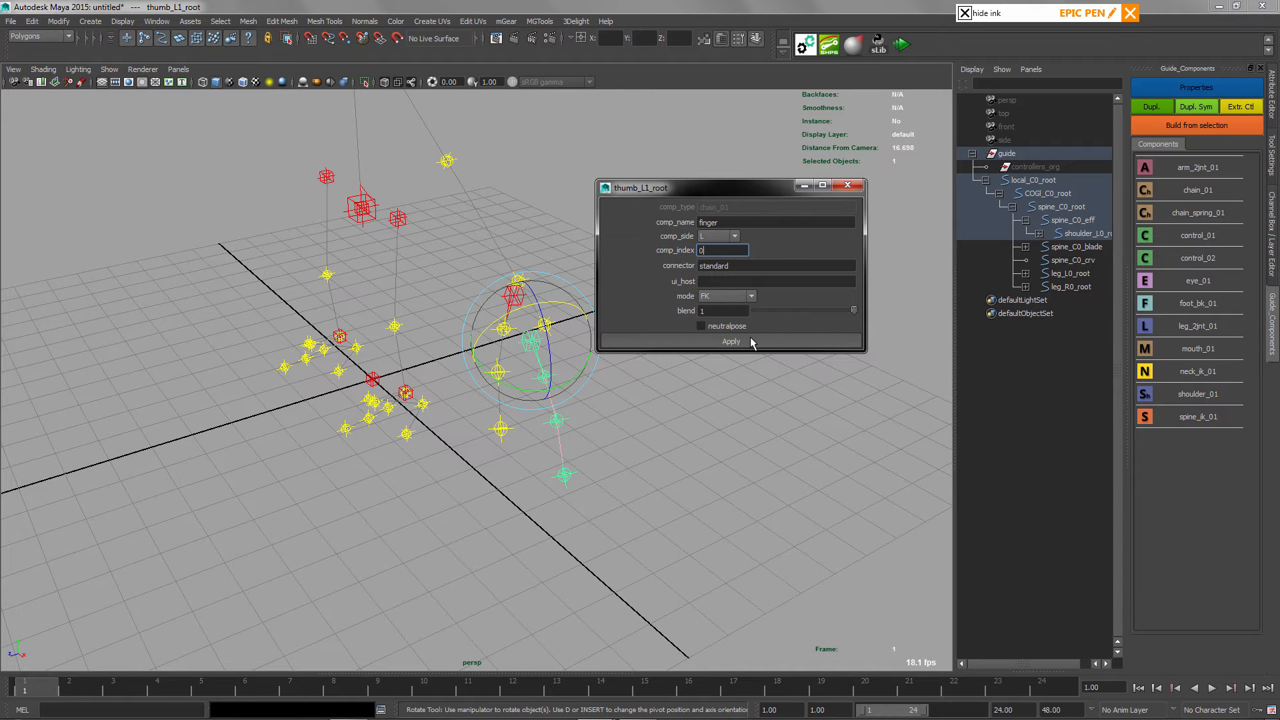
click(745, 345)
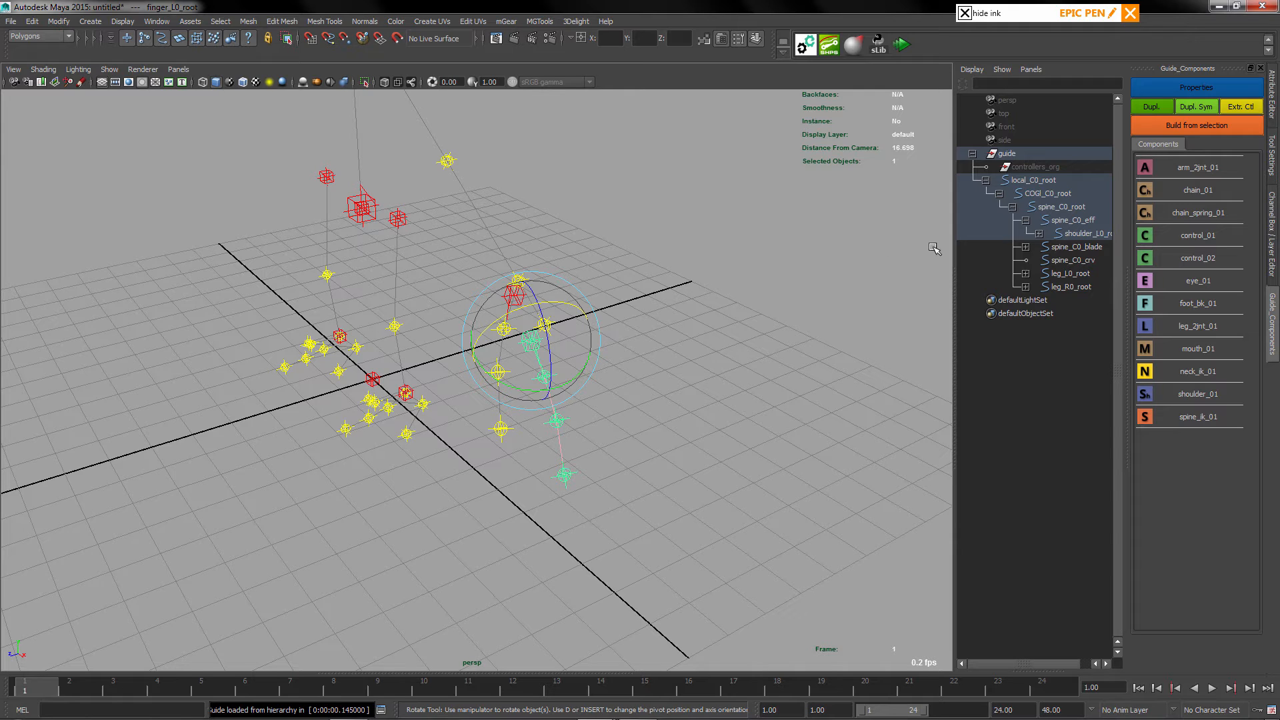
Duplicate the finger chain three times, placing the copies side by side to complete the four left-hand fingers
click(1152, 106)
key(w)
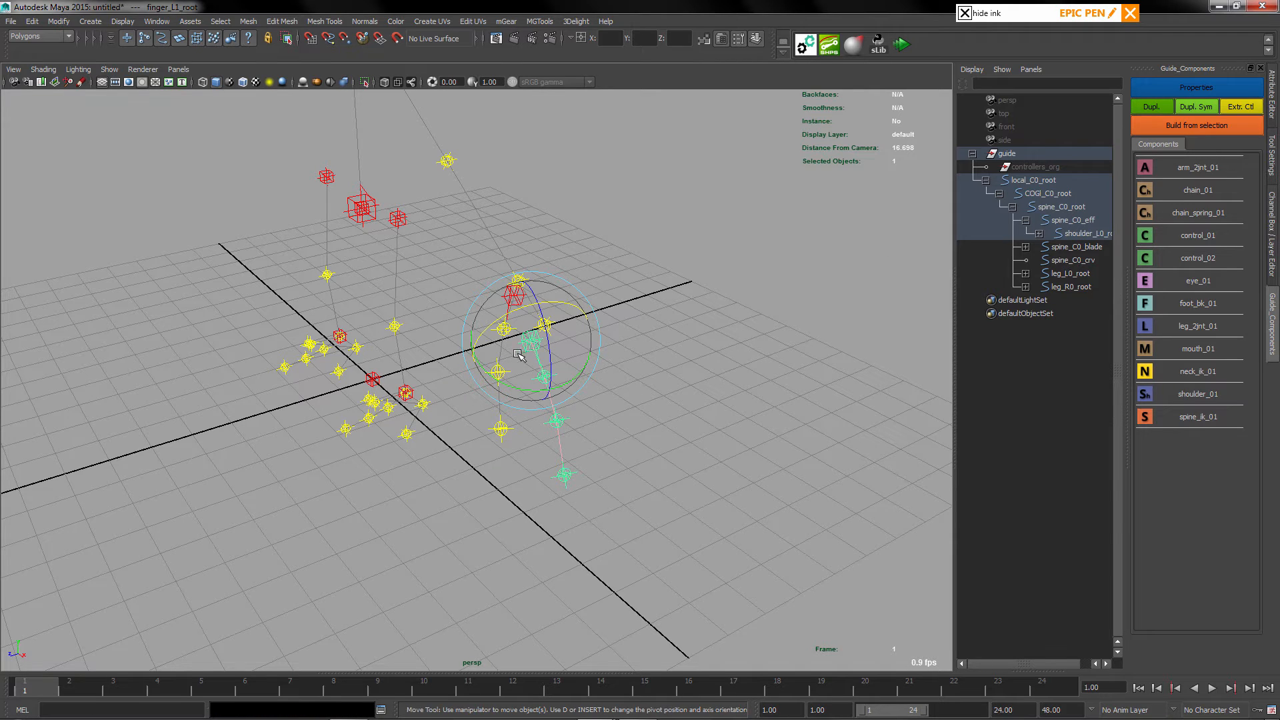
drag(531, 341, 613, 328)
click(1143, 111)
click(1152, 107)
alt+drag(737, 395, 714, 374)
scroll(654, 366, down, 5)
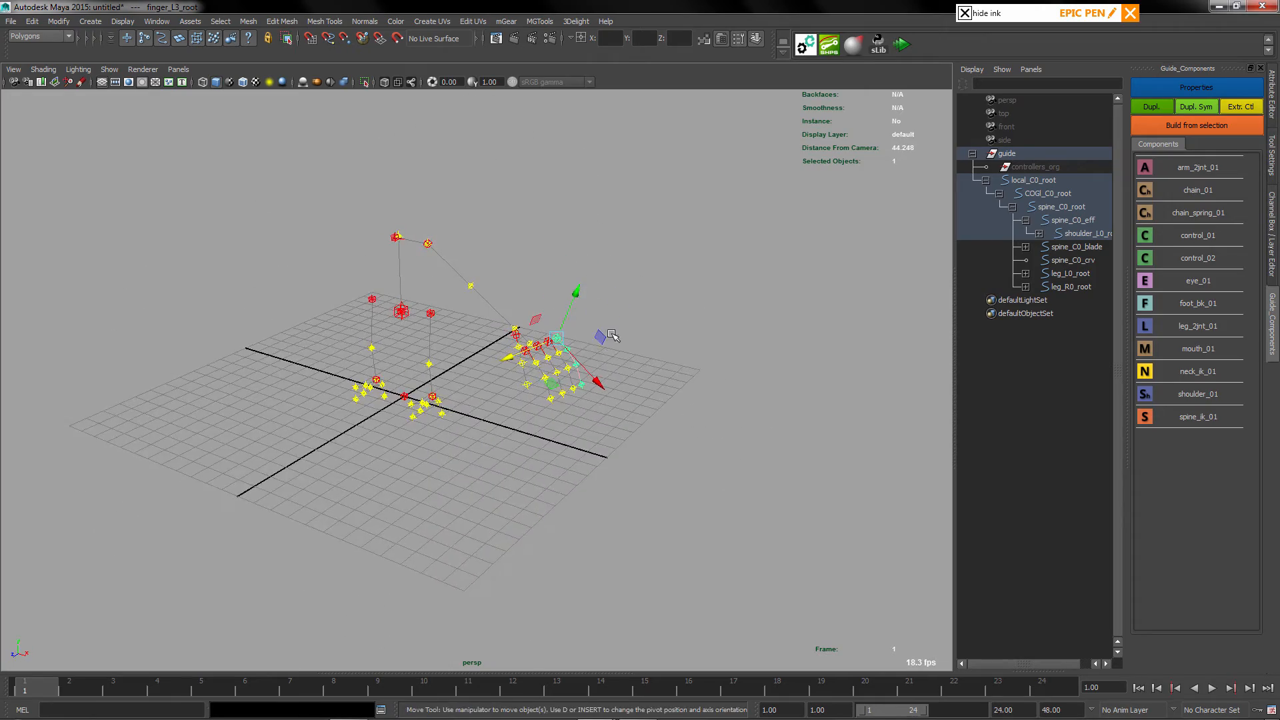
scroll(612, 336, up, 5)
scroll(733, 344, up, 3)
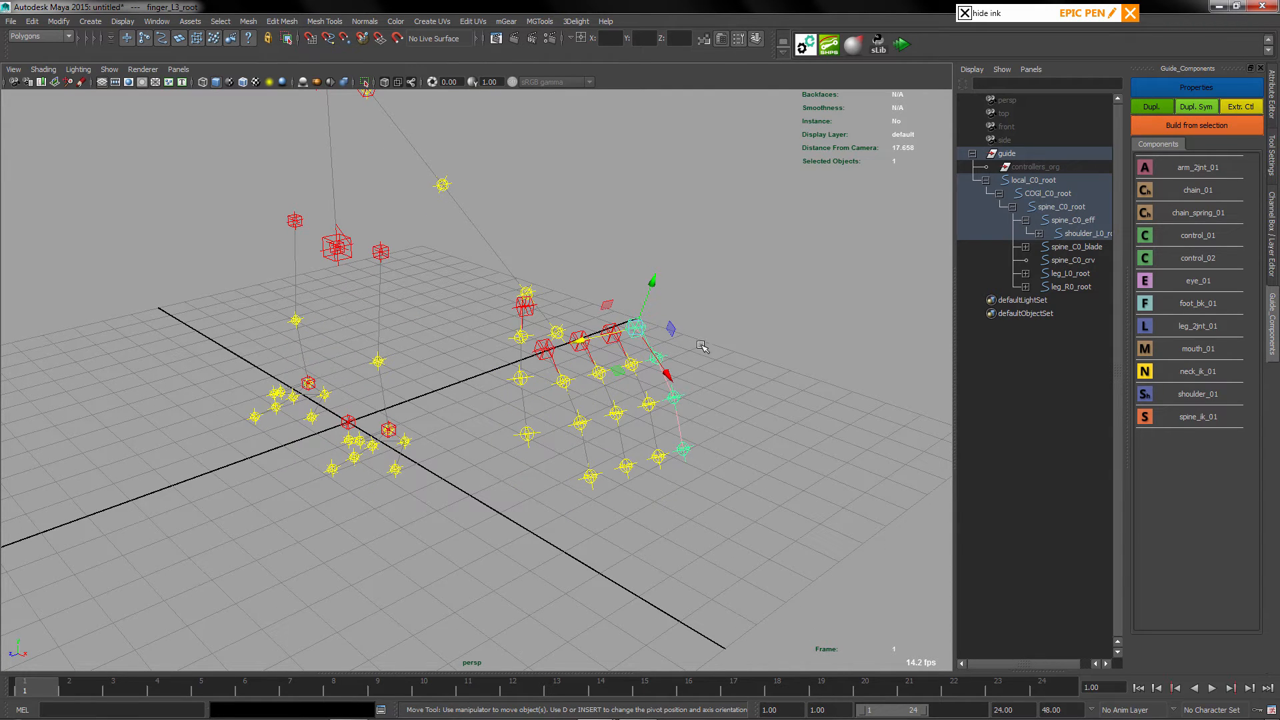
Inspect the finger layout and review the component settings of the last finger chain, finger_L3_root
alt+drag(608, 356, 700, 318)
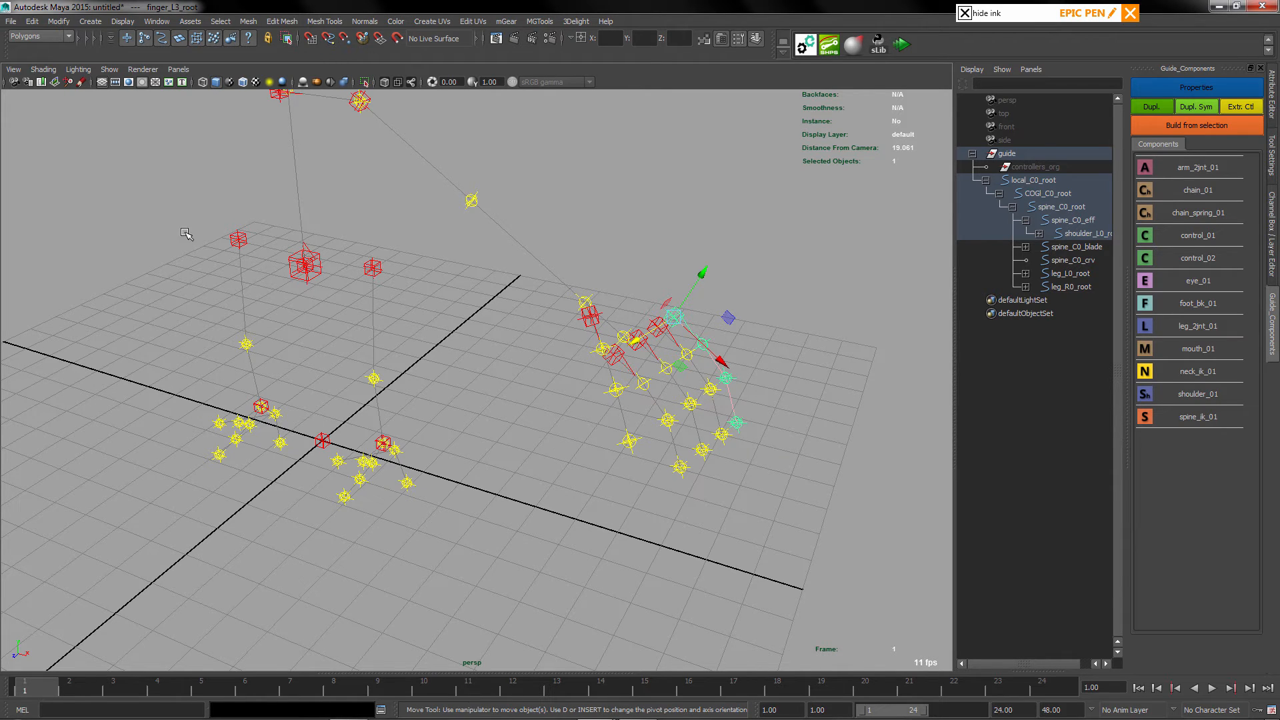
alt+drag(782, 351, 801, 336)
alt+right_drag(743, 281, 821, 291)
alt+middle_drag(826, 260, 782, 193)
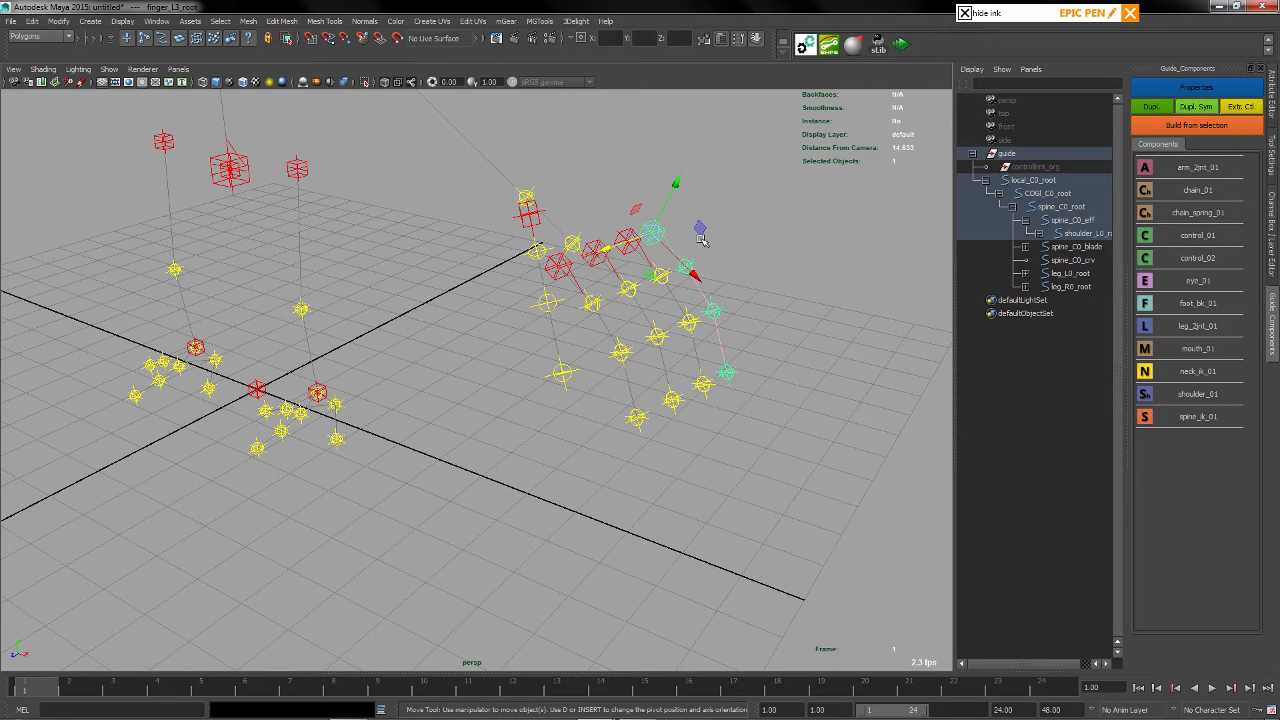
alt+drag(701, 240, 637, 254)
click(1196, 87)
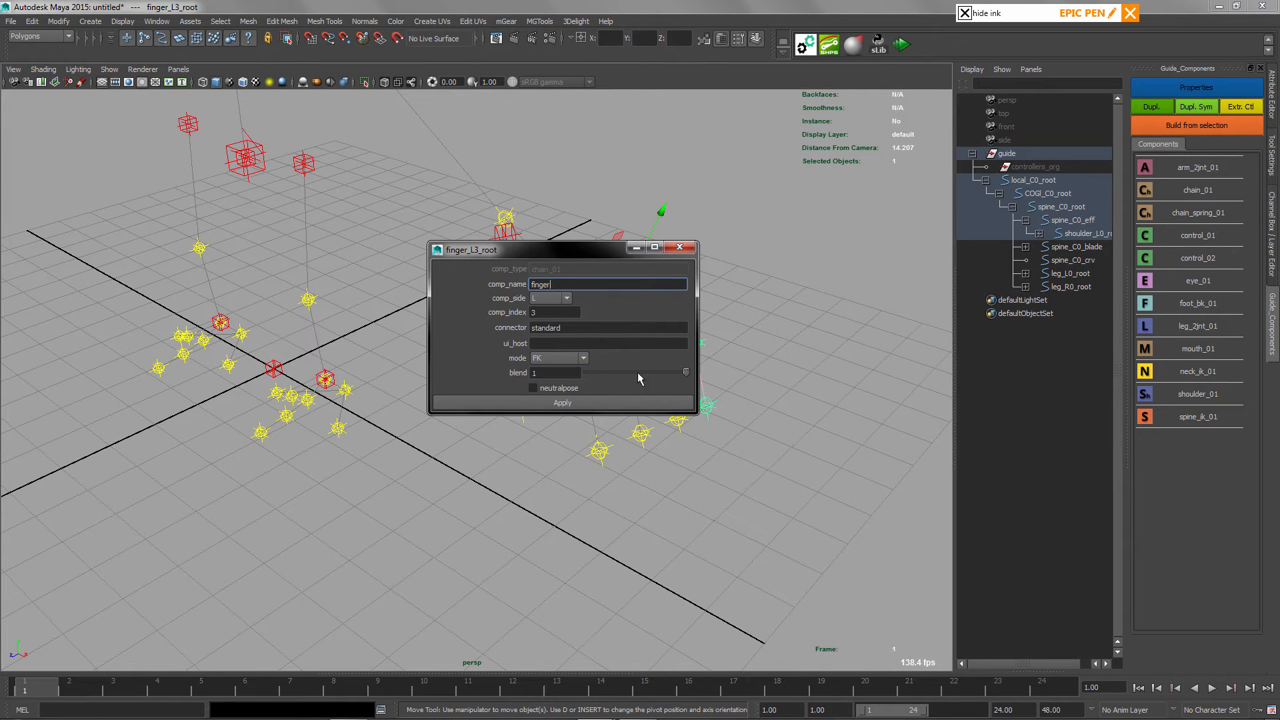
click(565, 404)
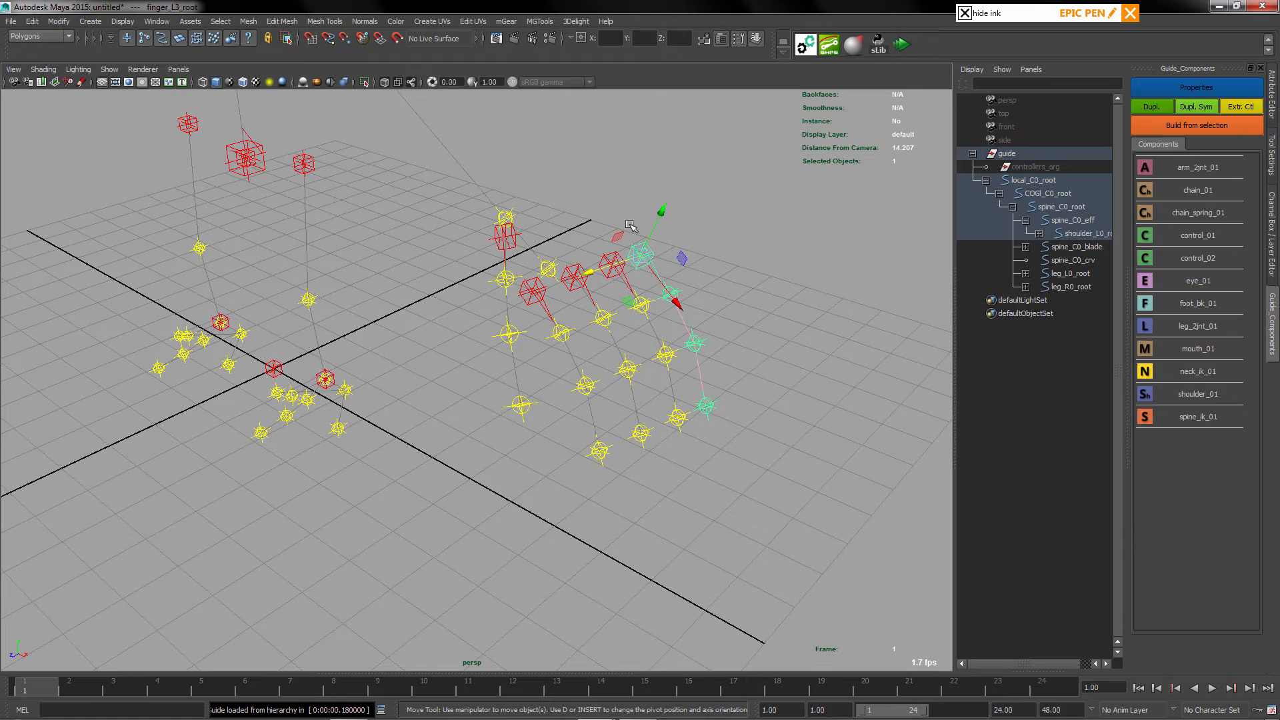
Collapse the guide hierarchy below local_C0_root
click(972, 153)
shift+click(973, 154)
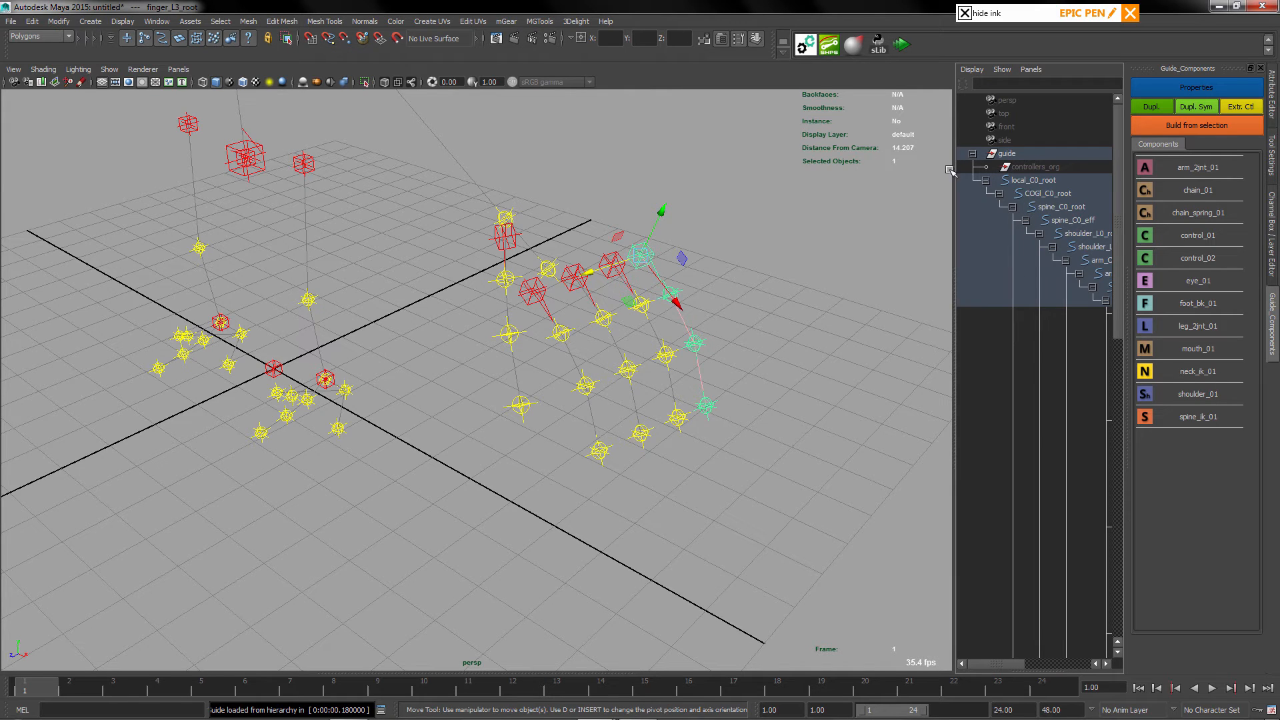
click(986, 180)
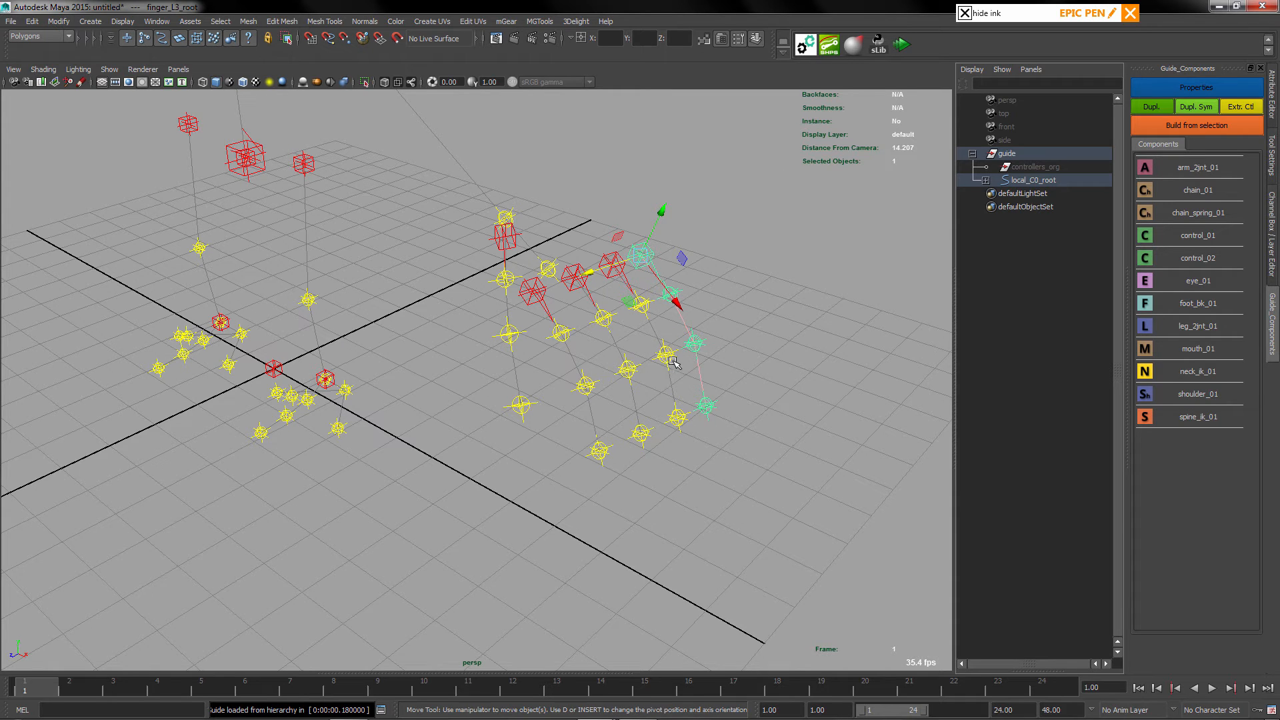
Add a neck_ik_01 component under the spine's end guide, spine_C0_eff
alt+right_drag(715, 444, 545, 351)
alt+drag(545, 351, 702, 347)
alt+drag(674, 229, 545, 209)
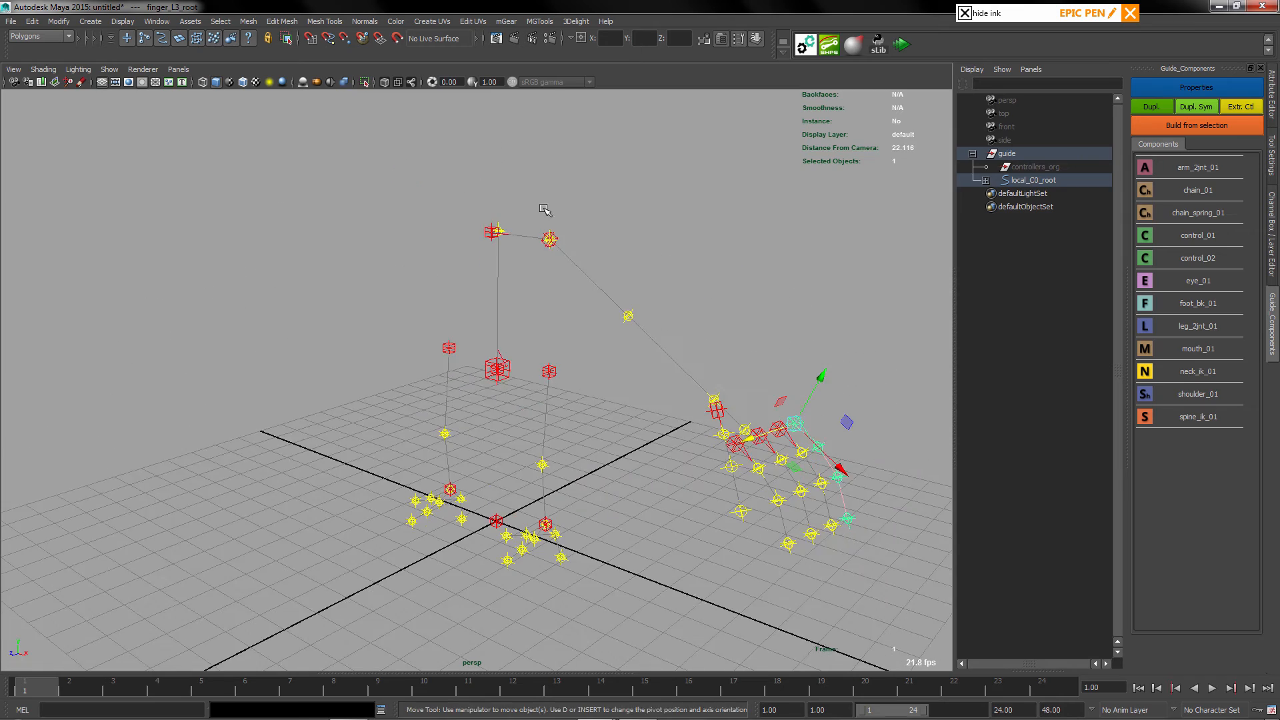
alt+right_drag(545, 209, 589, 172)
alt+middle_drag(589, 172, 616, 242)
alt+drag(616, 243, 497, 283)
key(q)
click(479, 285)
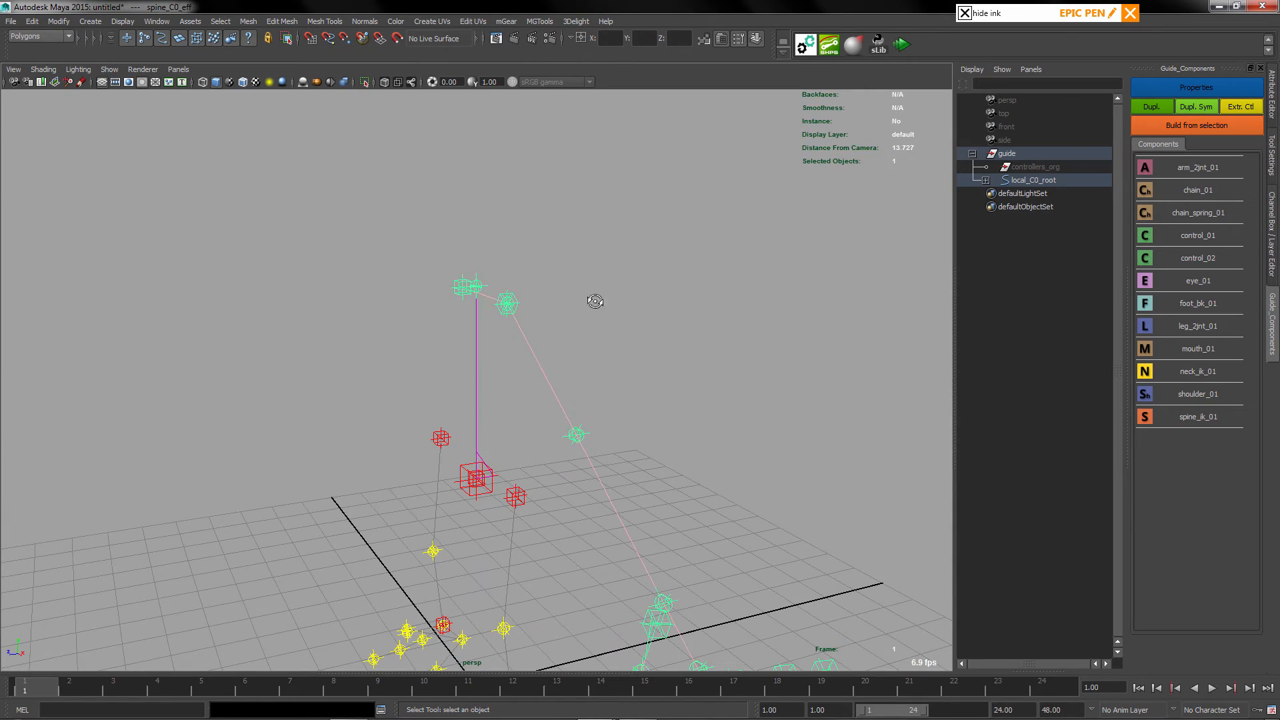
alt+drag(595, 297, 664, 237)
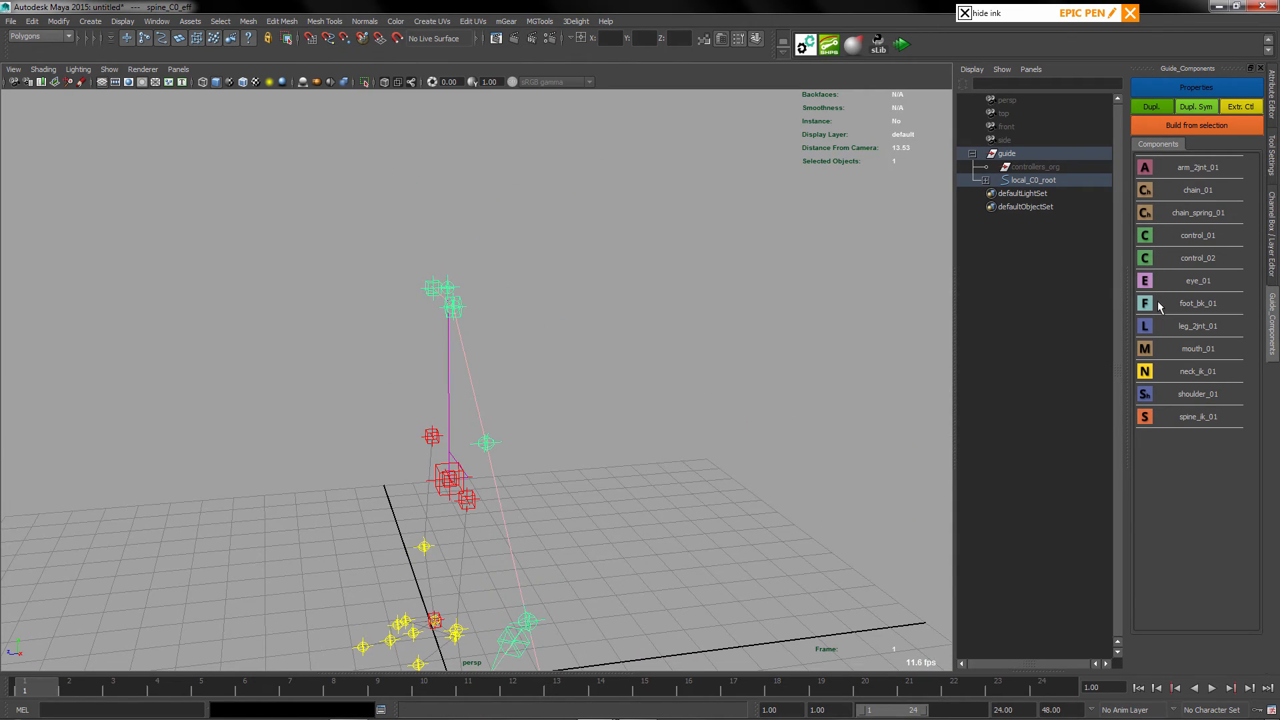
click(1145, 374)
alt+drag(538, 418, 514, 430)
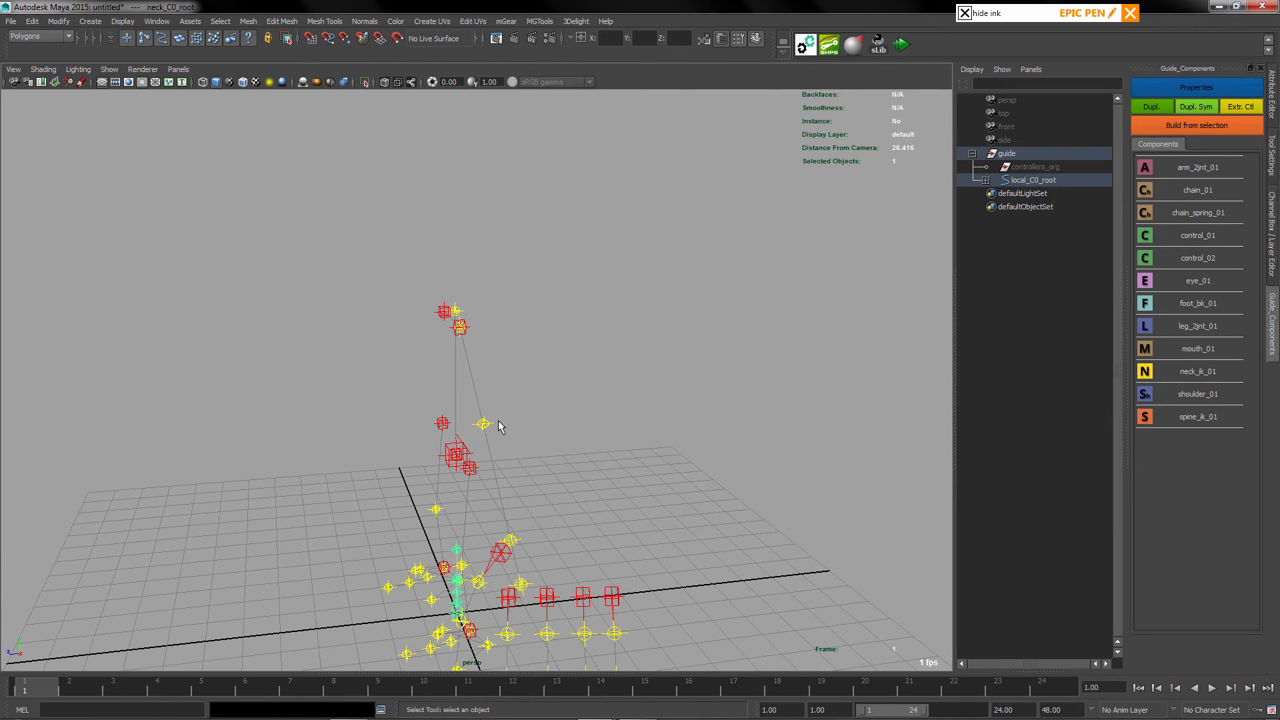
Move the neck root guide straight up so it sits slightly above the end of the spine
alt+right_drag(482, 211, 560, 407)
alt+middle_drag(469, 188, 492, 360)
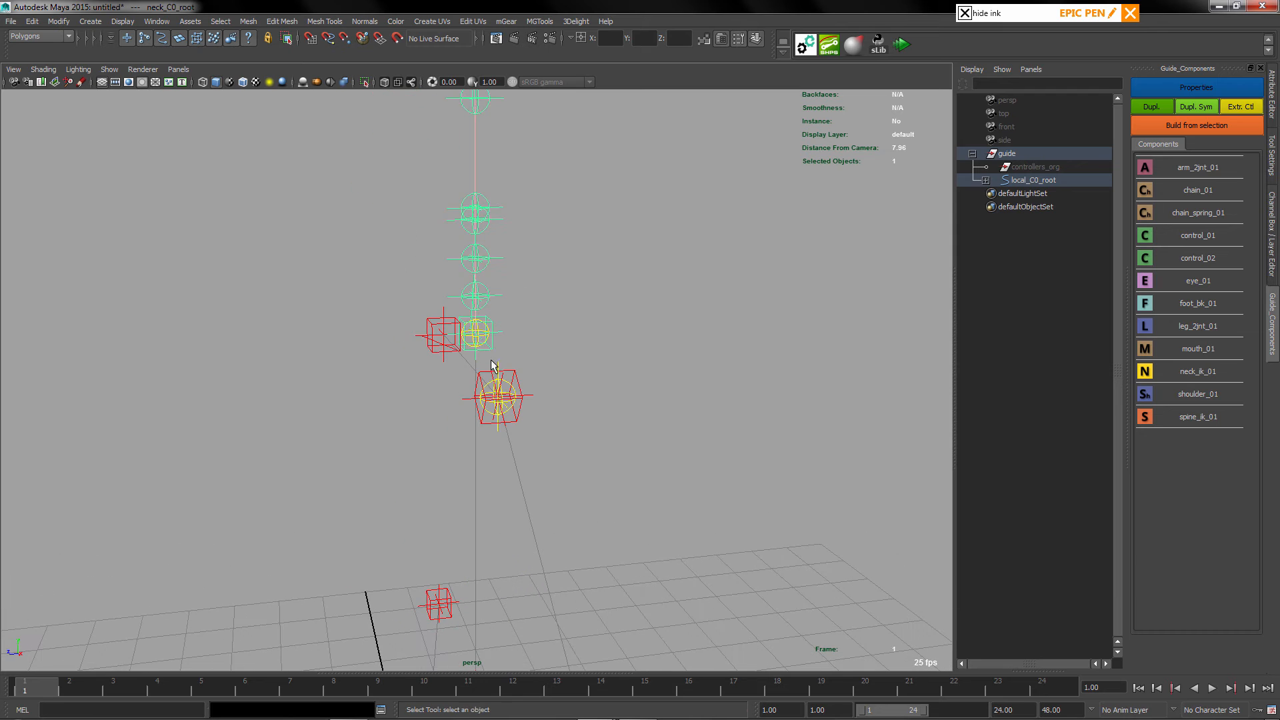
key(w)
drag(476, 297, 475, 234)
alt+drag(537, 280, 479, 198)
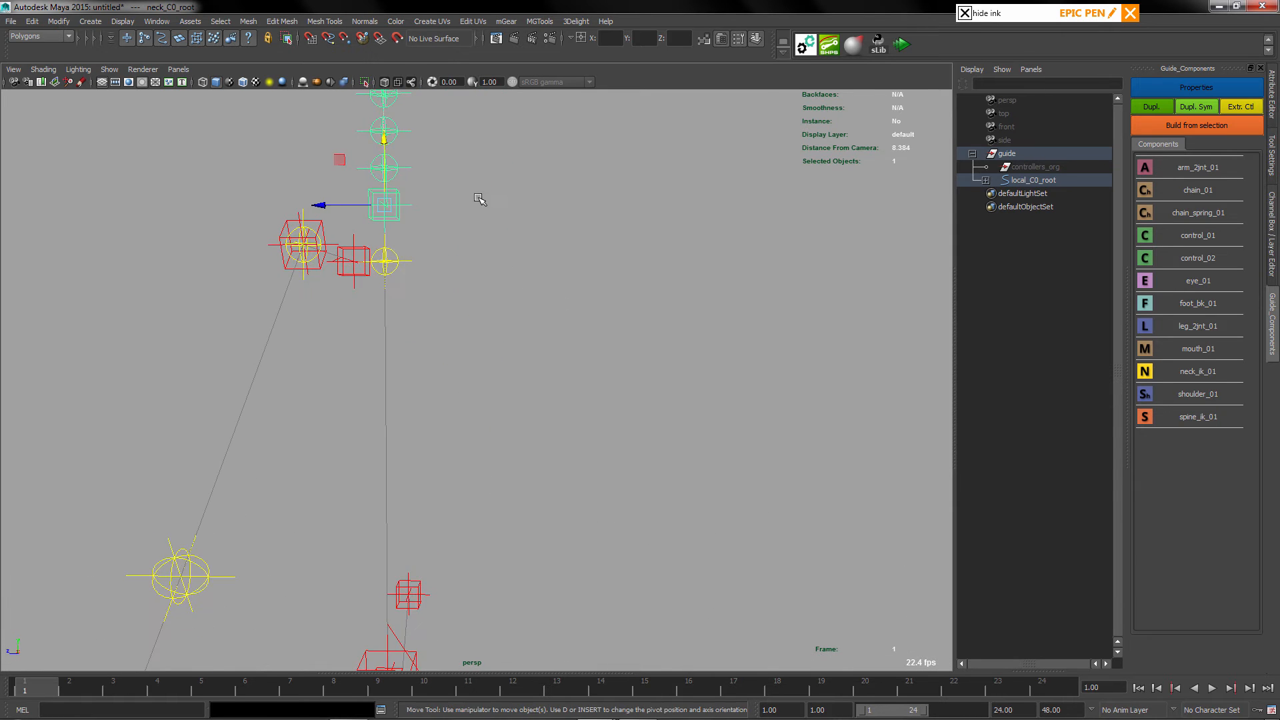
alt+right_drag(479, 198, 498, 200)
alt+middle_drag(498, 200, 529, 258)
alt+drag(529, 257, 536, 291)
alt+middle_drag(536, 291, 532, 269)
key(q)
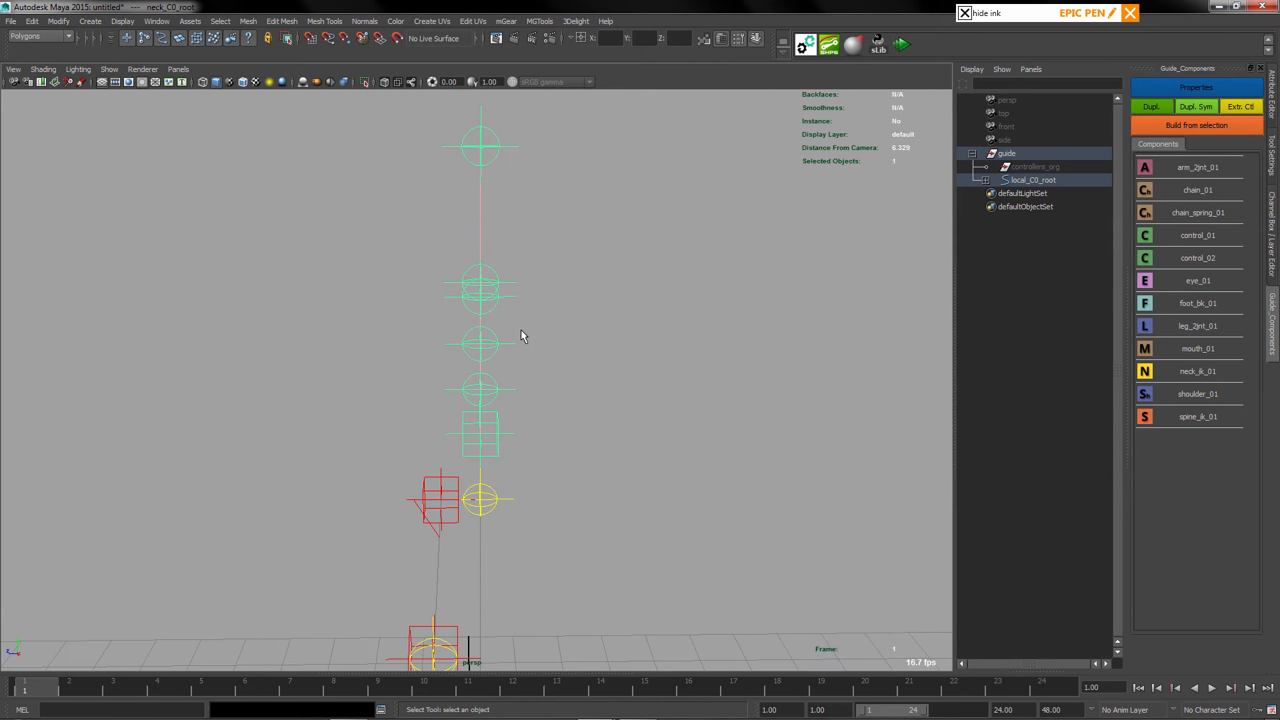
Raise the neck_C0_neck guide locator with its head locators to lengthen the neck
click(506, 302)
key(w)
drag(477, 314, 503, 236)
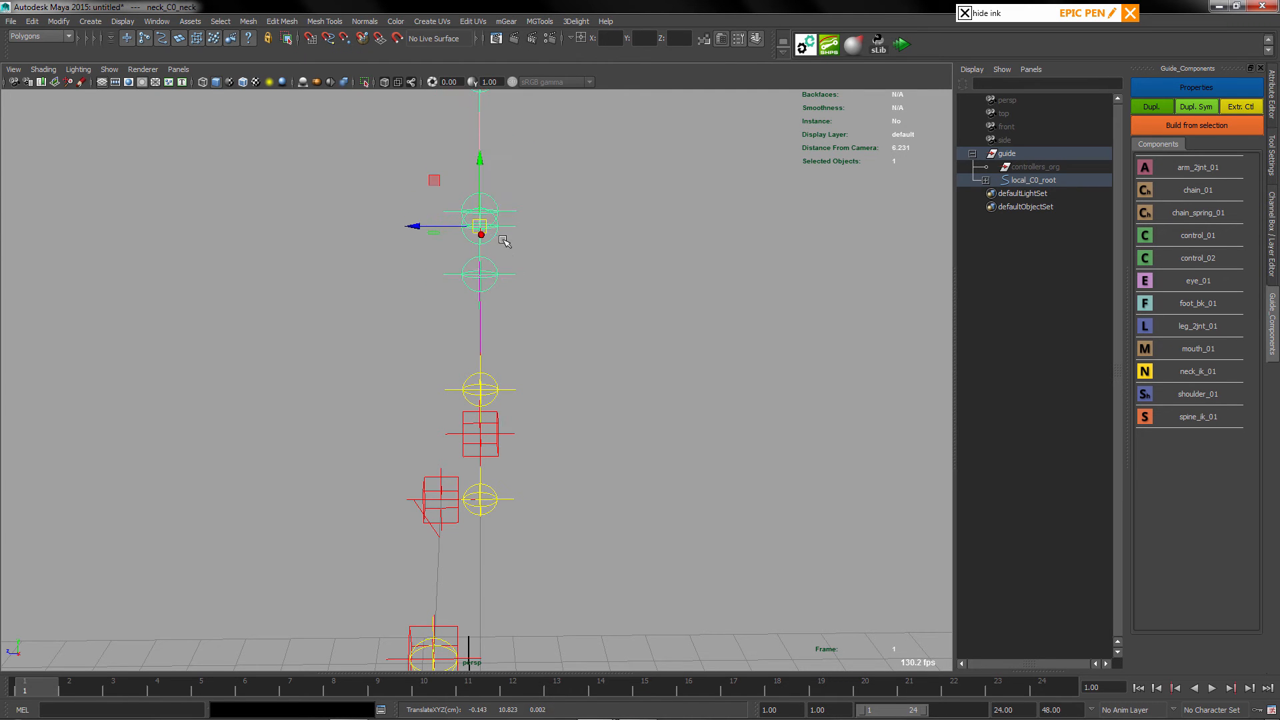
key(q)
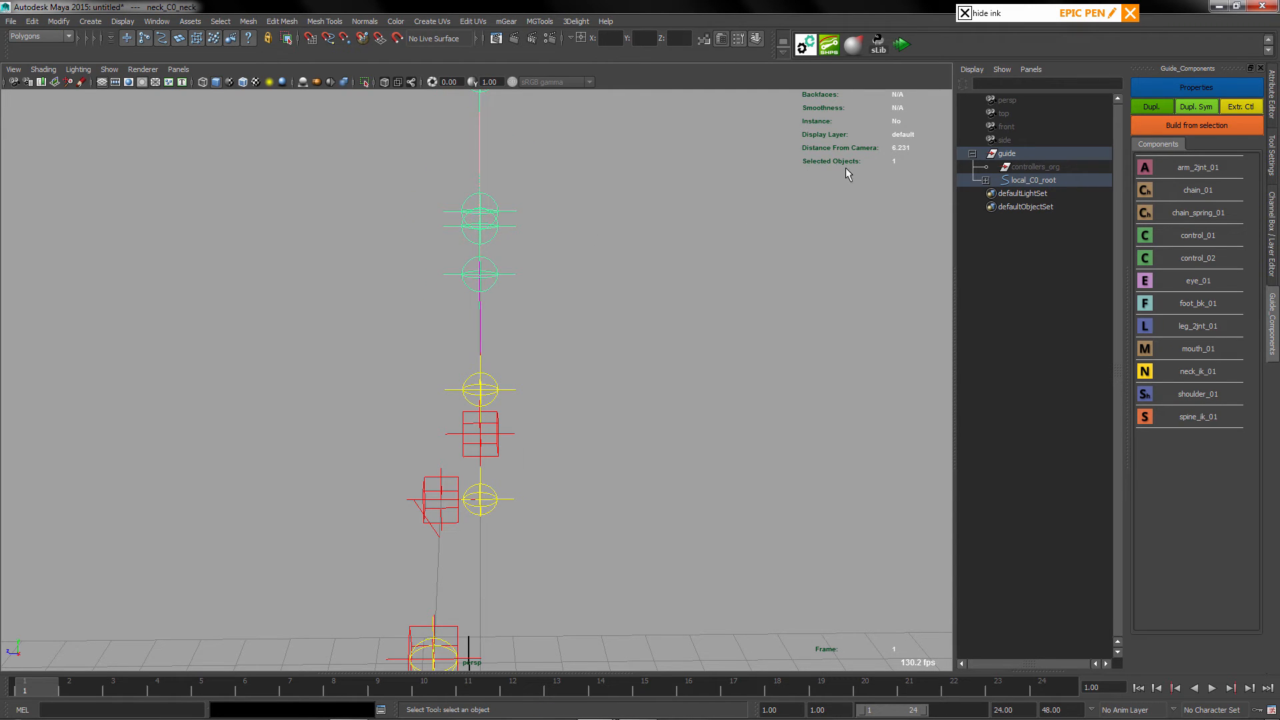
Check the object names of the neck and head guide locators, keeping both as they are
key(F2)
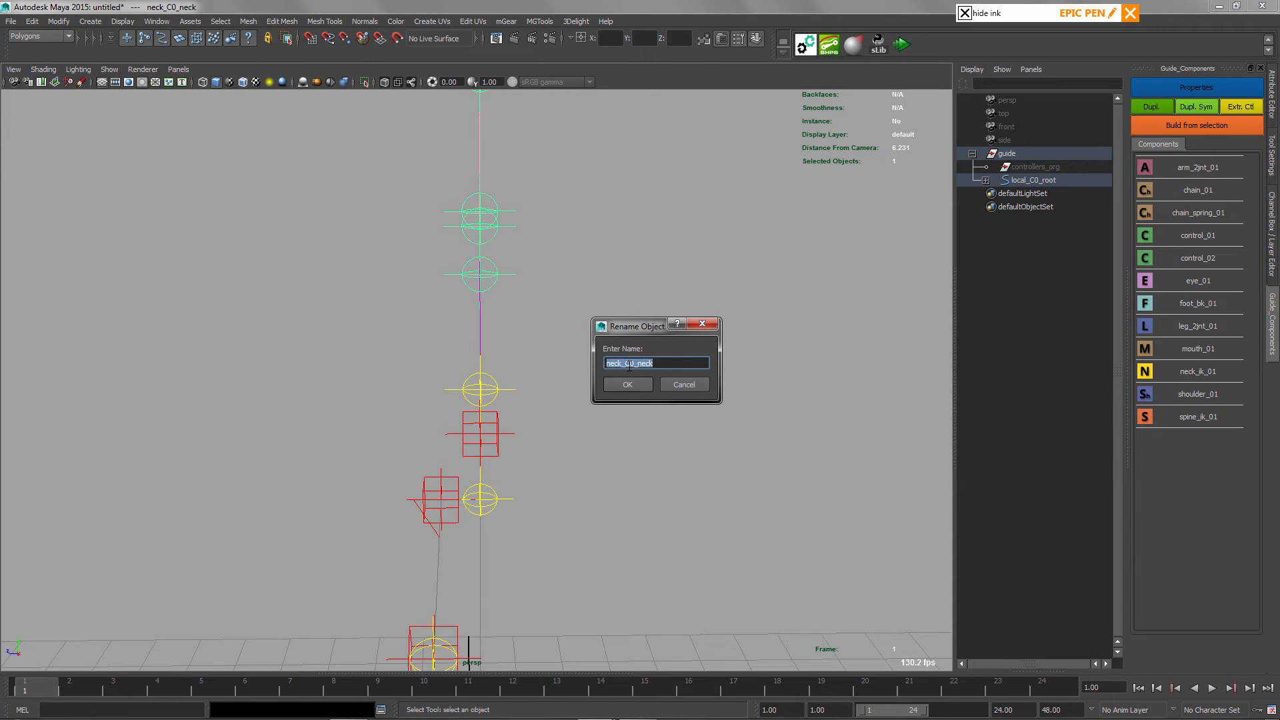
click(636, 384)
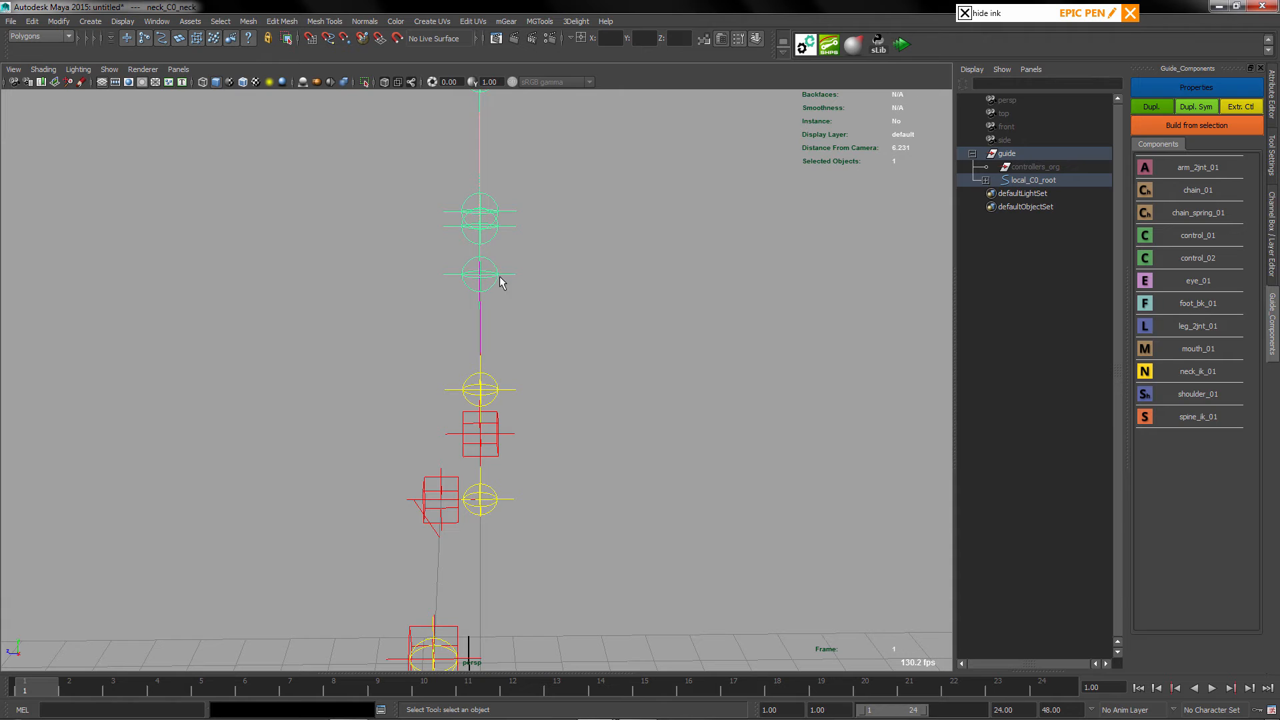
alt+drag(505, 493, 530, 226)
click(550, 228)
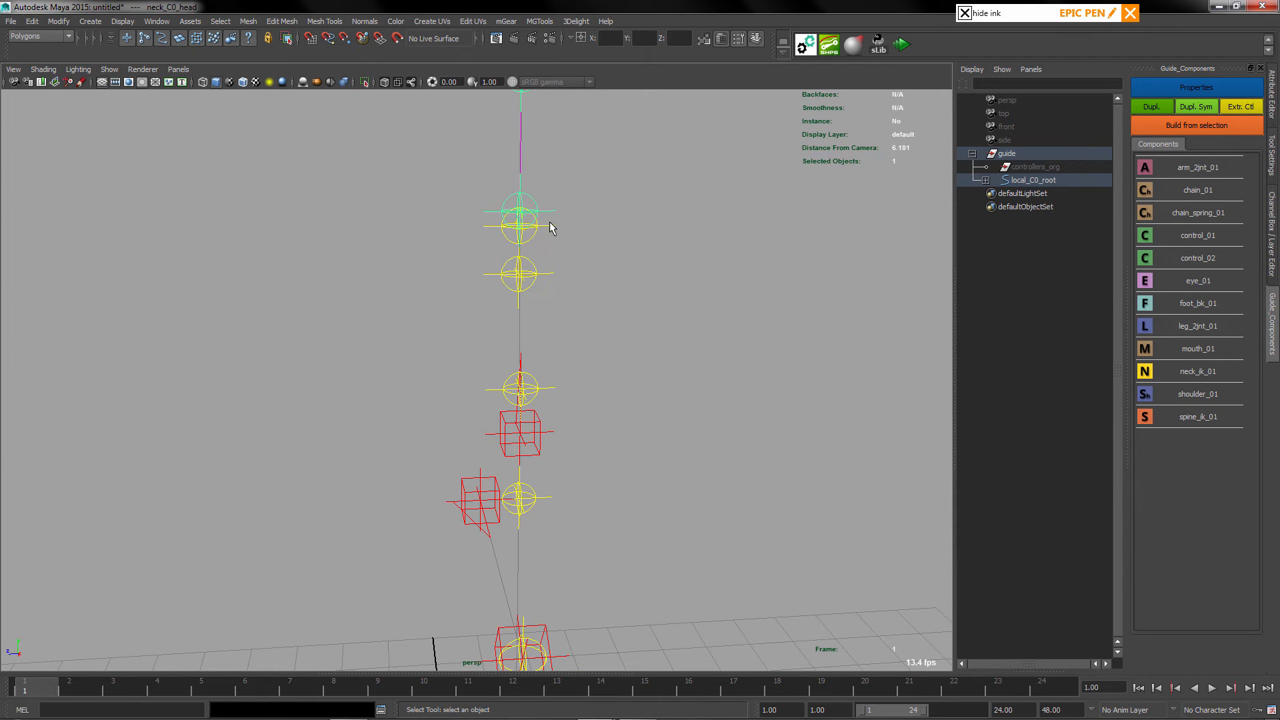
key(F2)
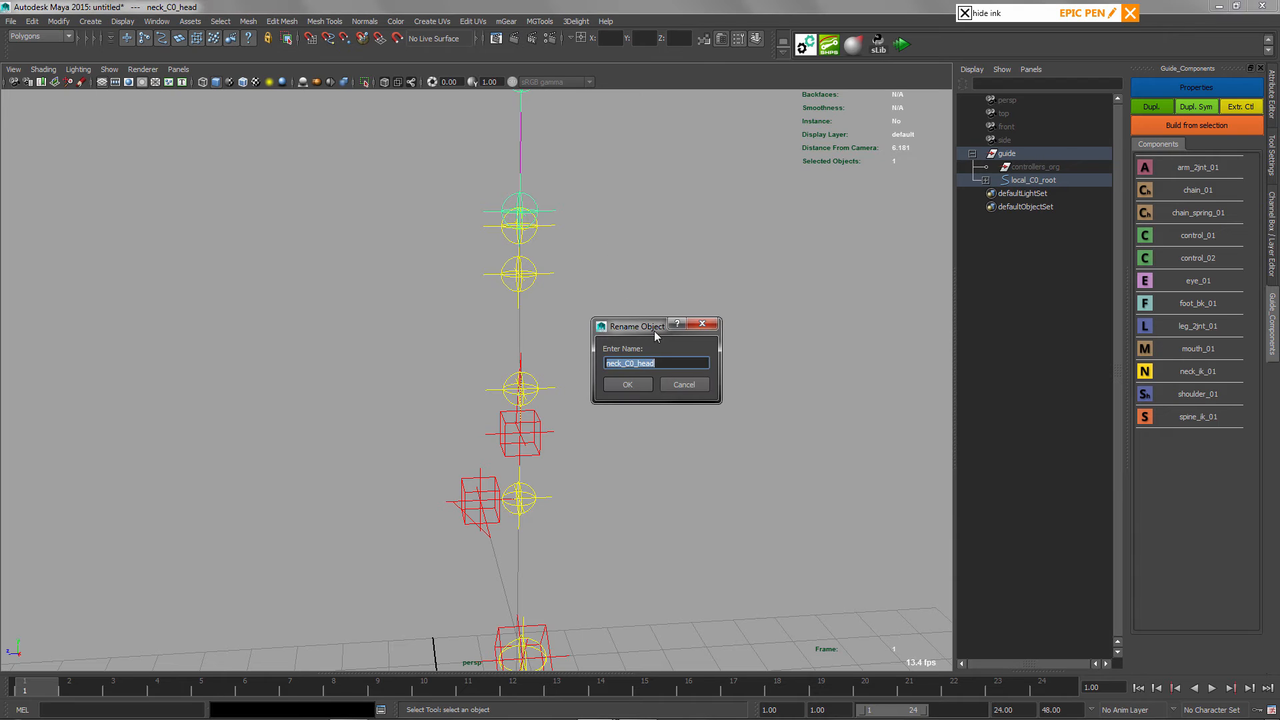
click(638, 386)
Try moving the lower neck tangent locator freely off the neck line, and undo the move
click(521, 388)
key(w)
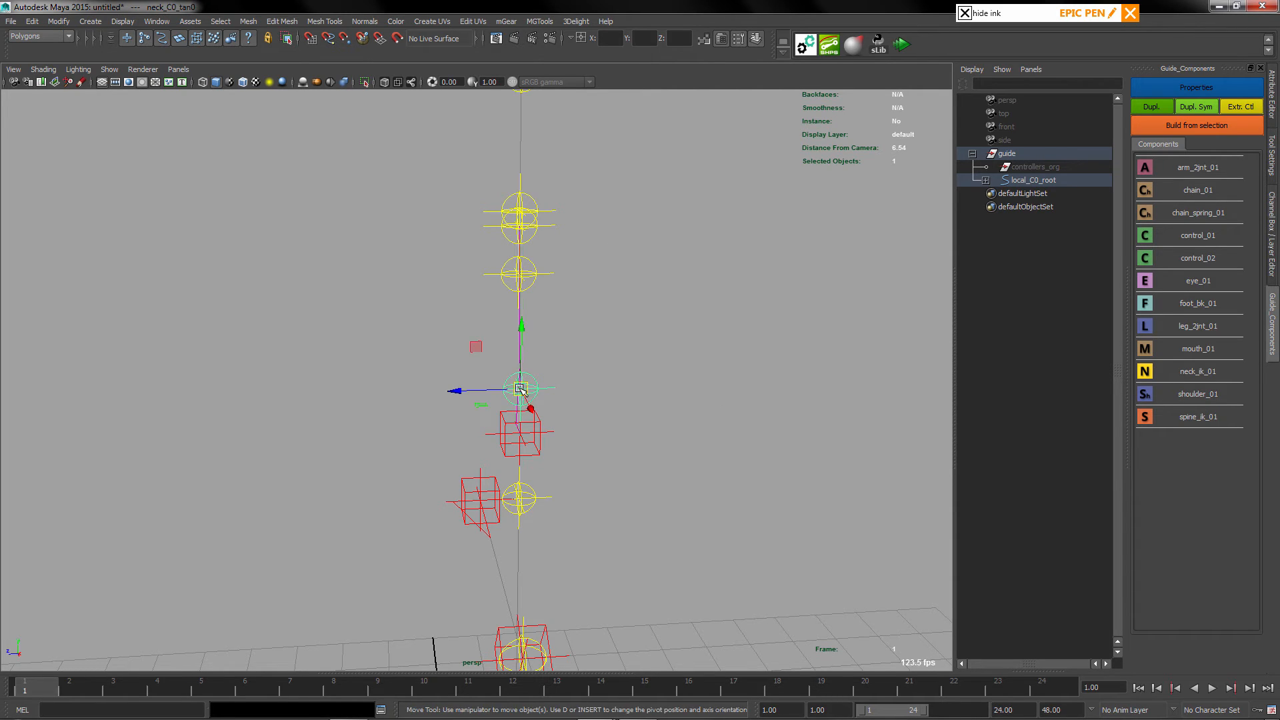
mouse_move(521, 388)
mouse_down()
mouse_move(500, 366)
mouse_move(513, 367)
mouse_up()
key(ctrl+z)
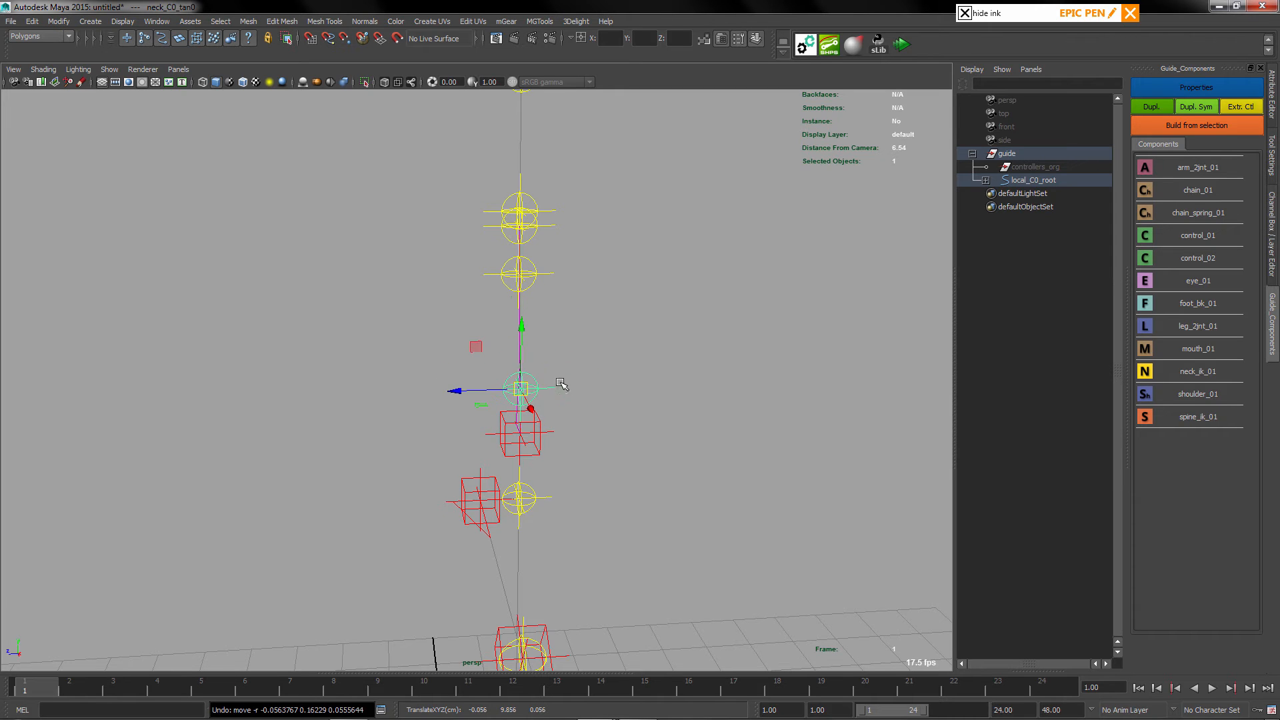
alt+drag(592, 380, 642, 345)
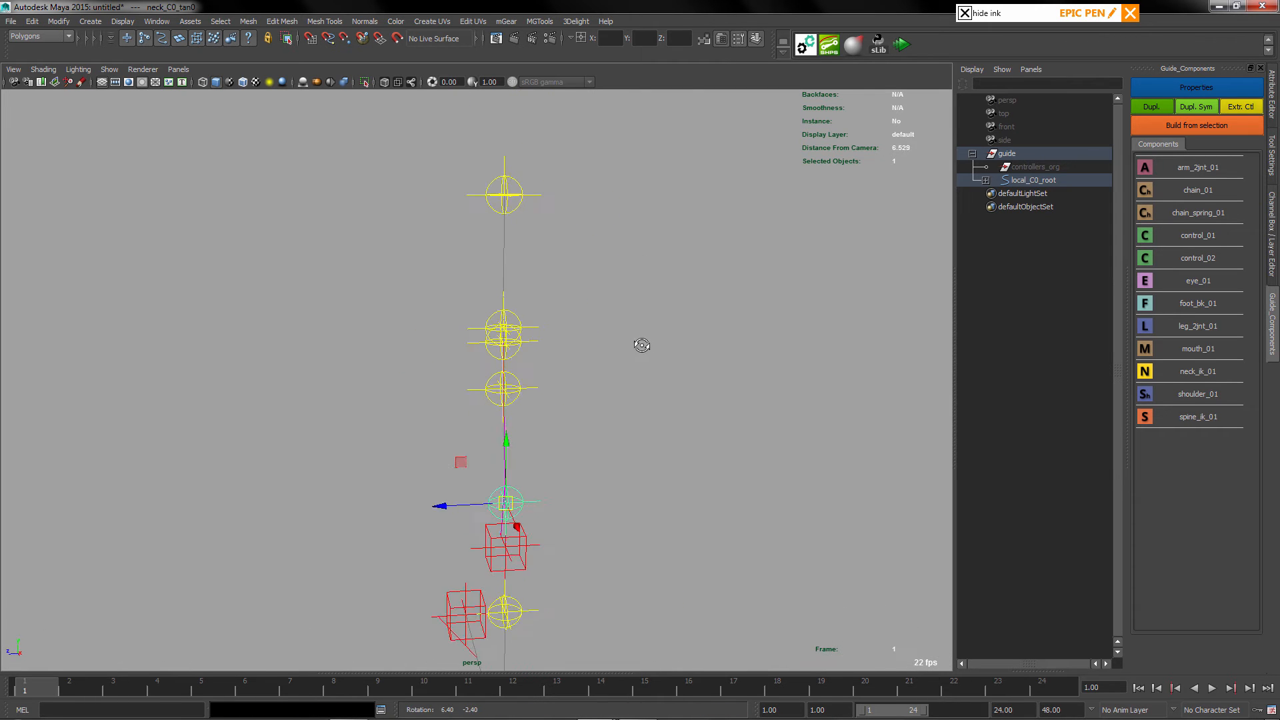
Set Offset X of the neck_C0_blade aim constraint to -90
click(496, 167)
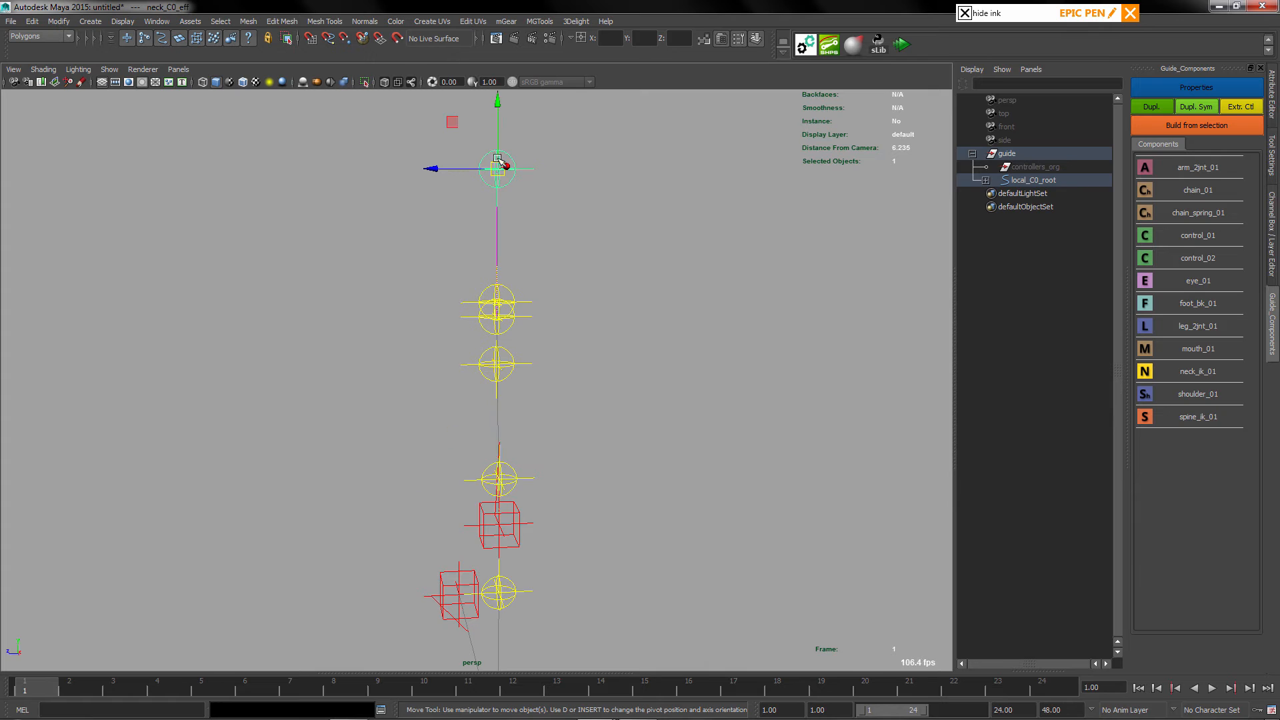
alt+middle_drag(604, 289, 557, 340)
click(559, 344)
alt+drag(559, 344, 599, 349)
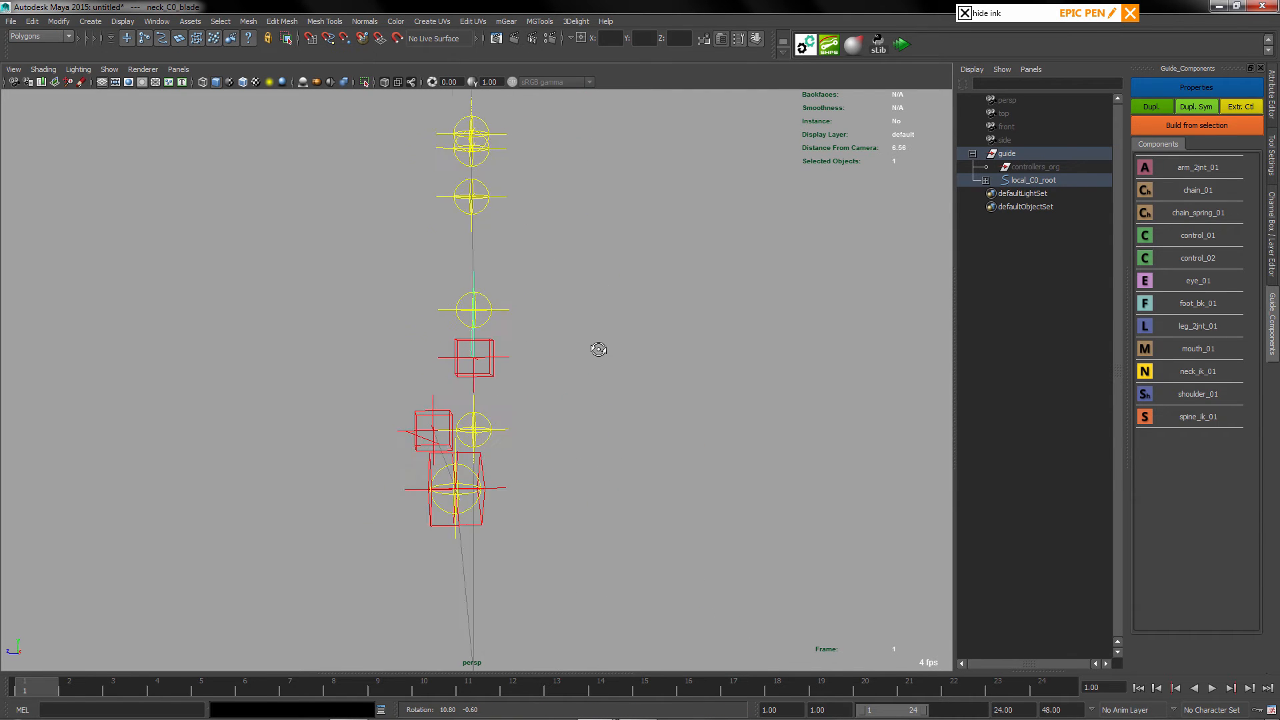
click(1267, 250)
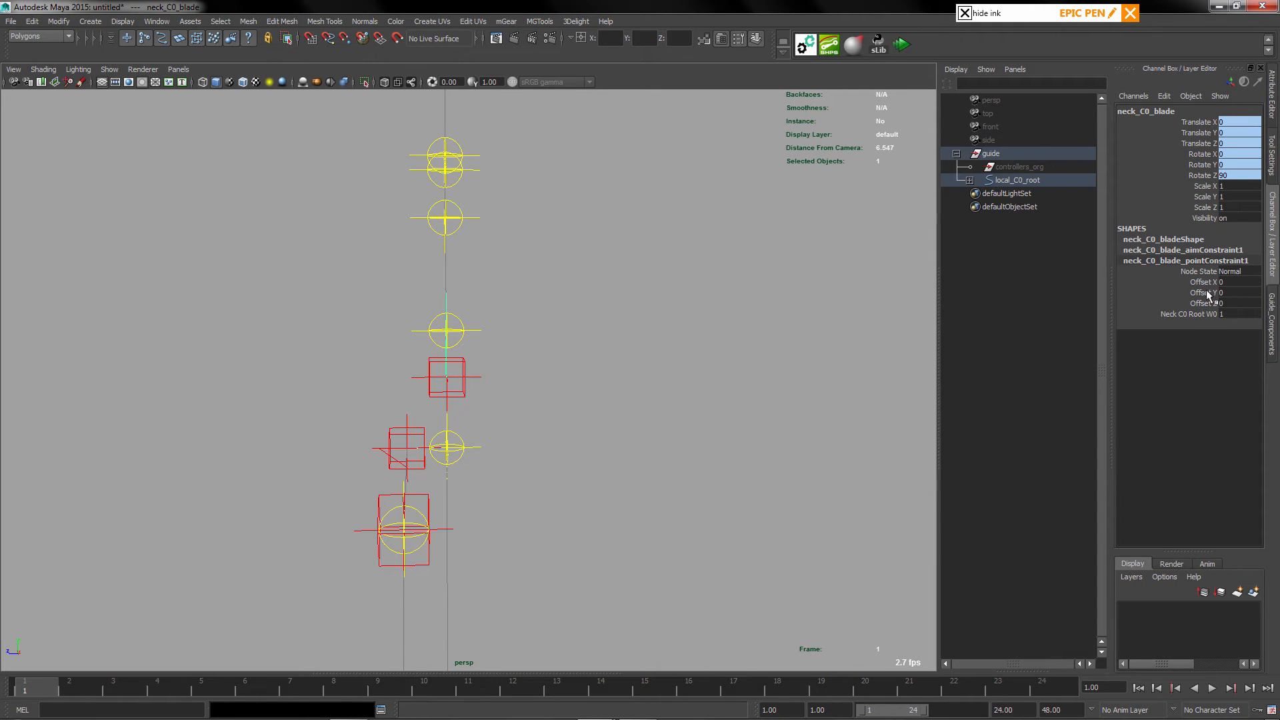
click(1194, 251)
click(1234, 271)
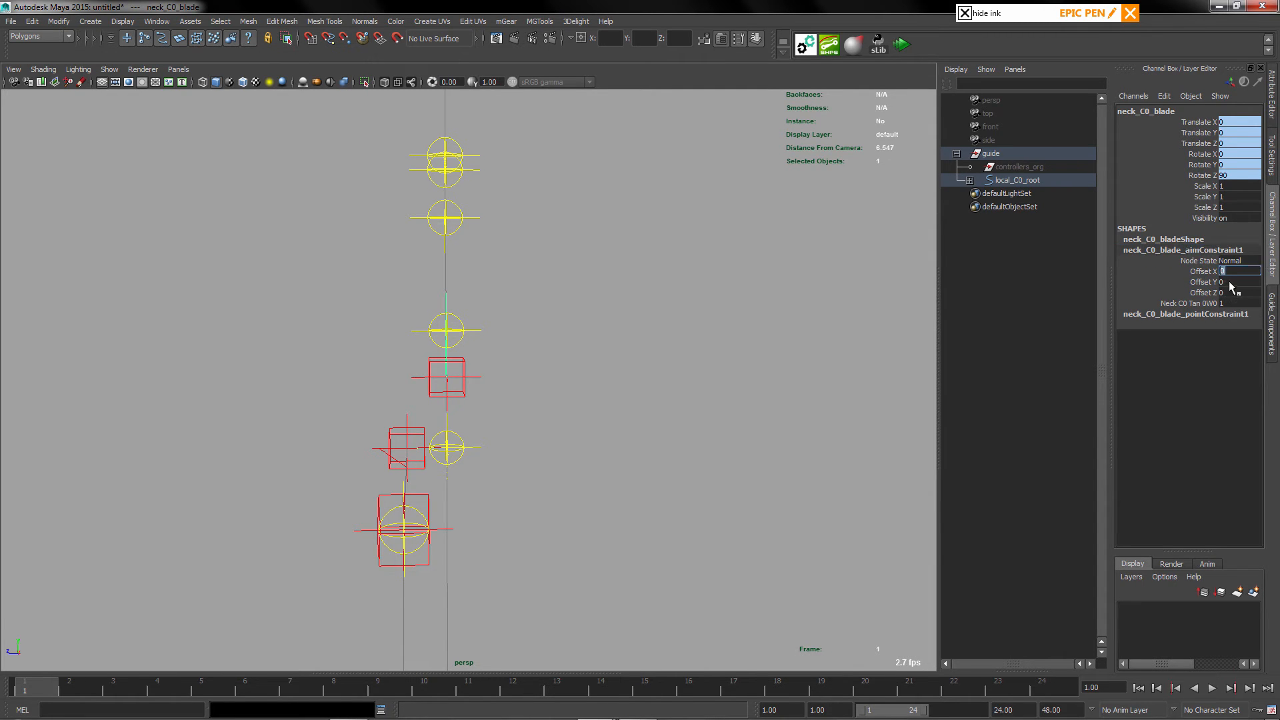
text(-90)
key(Return)
click(717, 390)
alt+drag(557, 371, 669, 435)
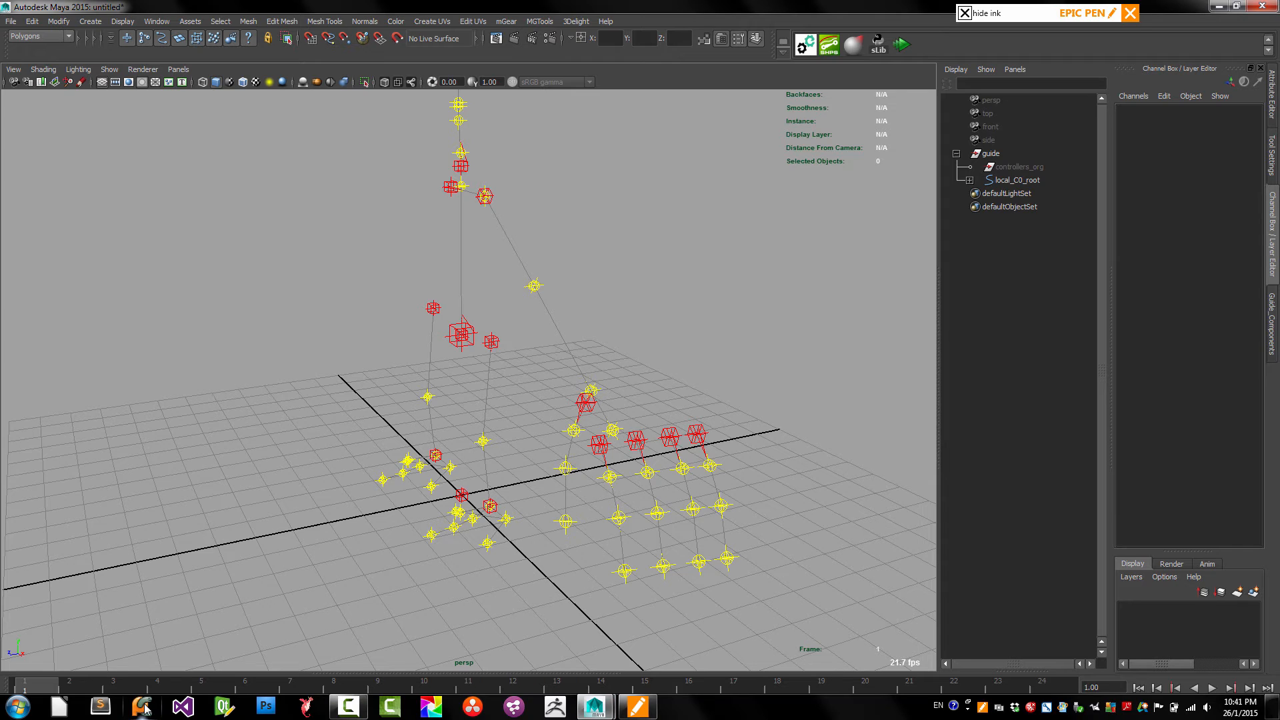
click(352, 708)
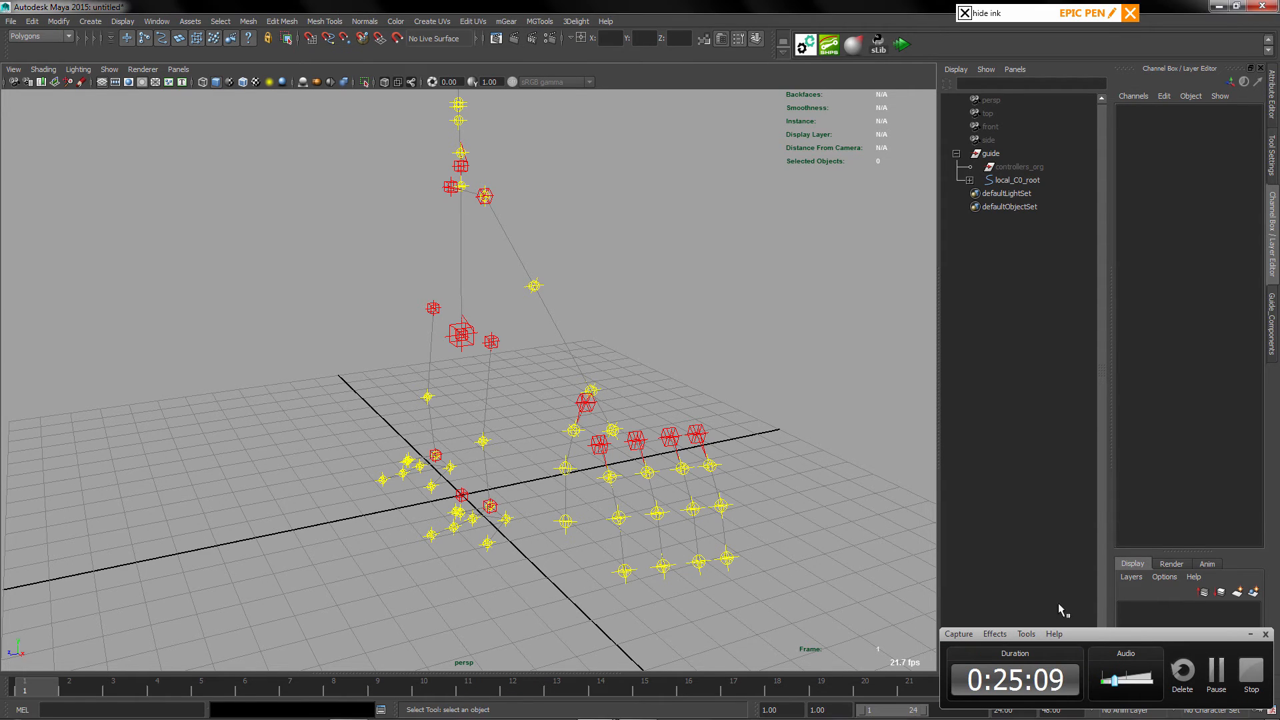
click(1250, 634)
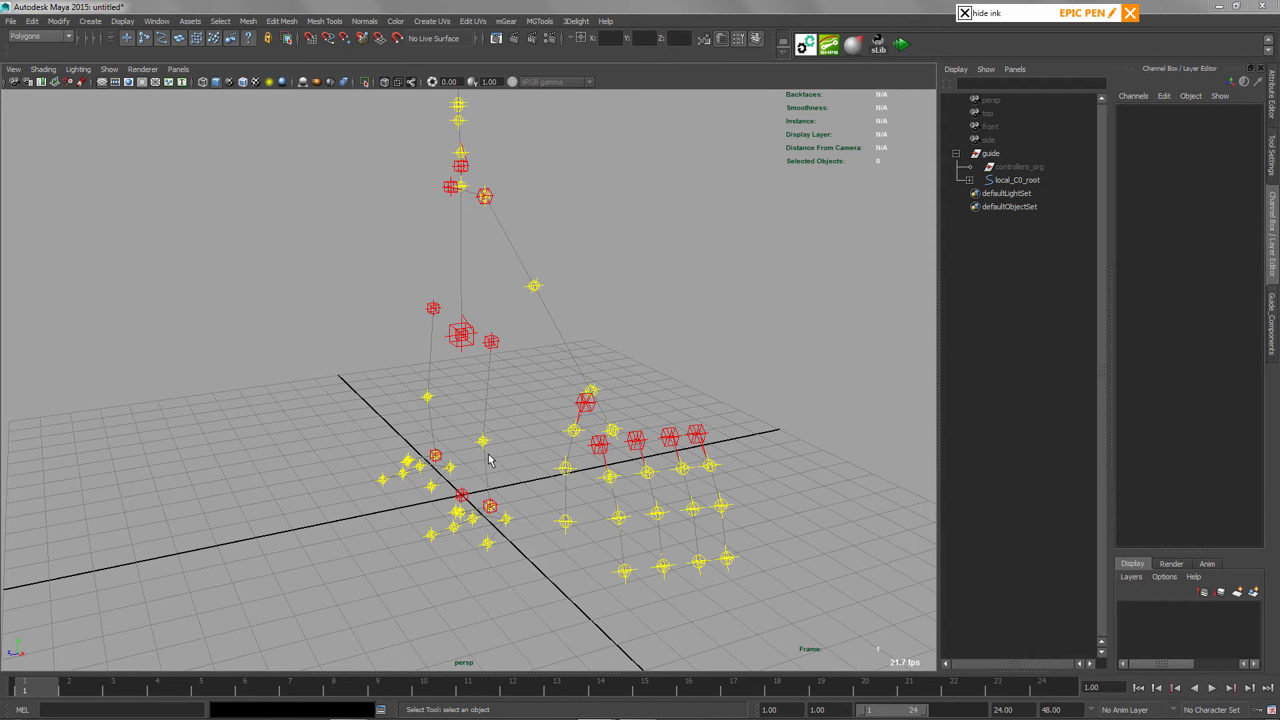
Delete the right leg guide together with its foot guides
alt+drag(566, 430, 603, 465)
alt+drag(559, 380, 409, 351)
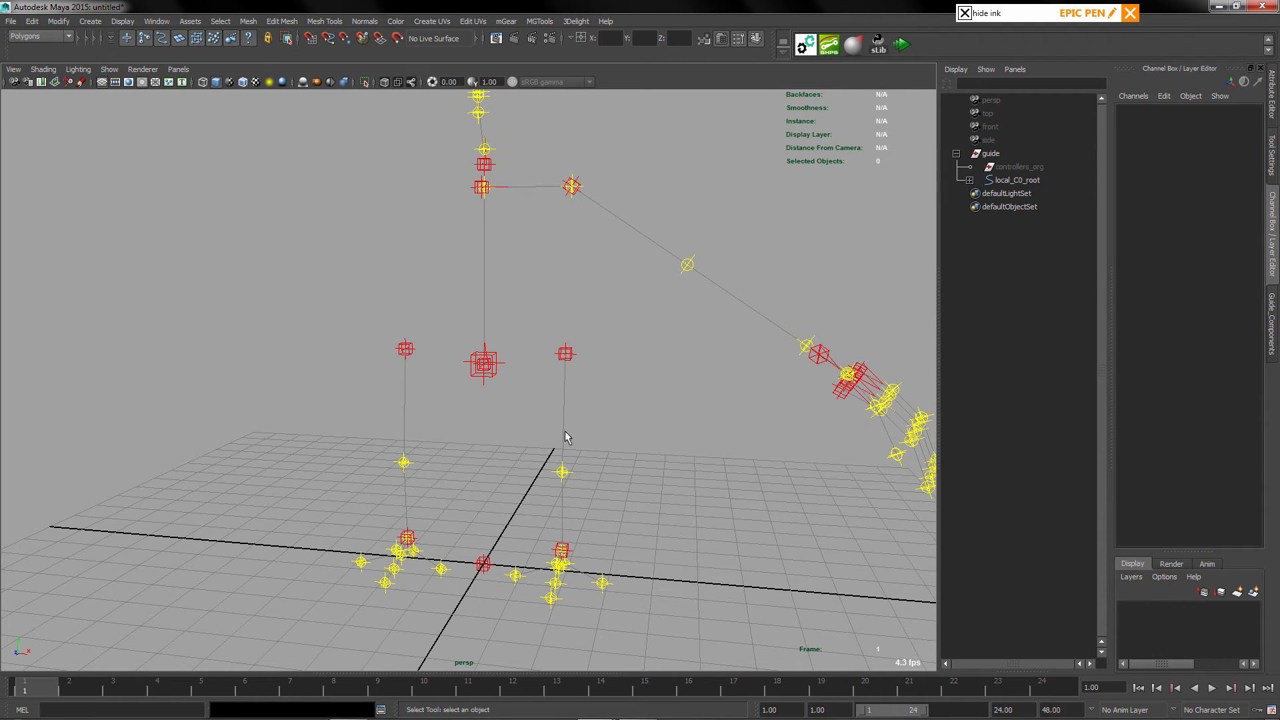
click(405, 350)
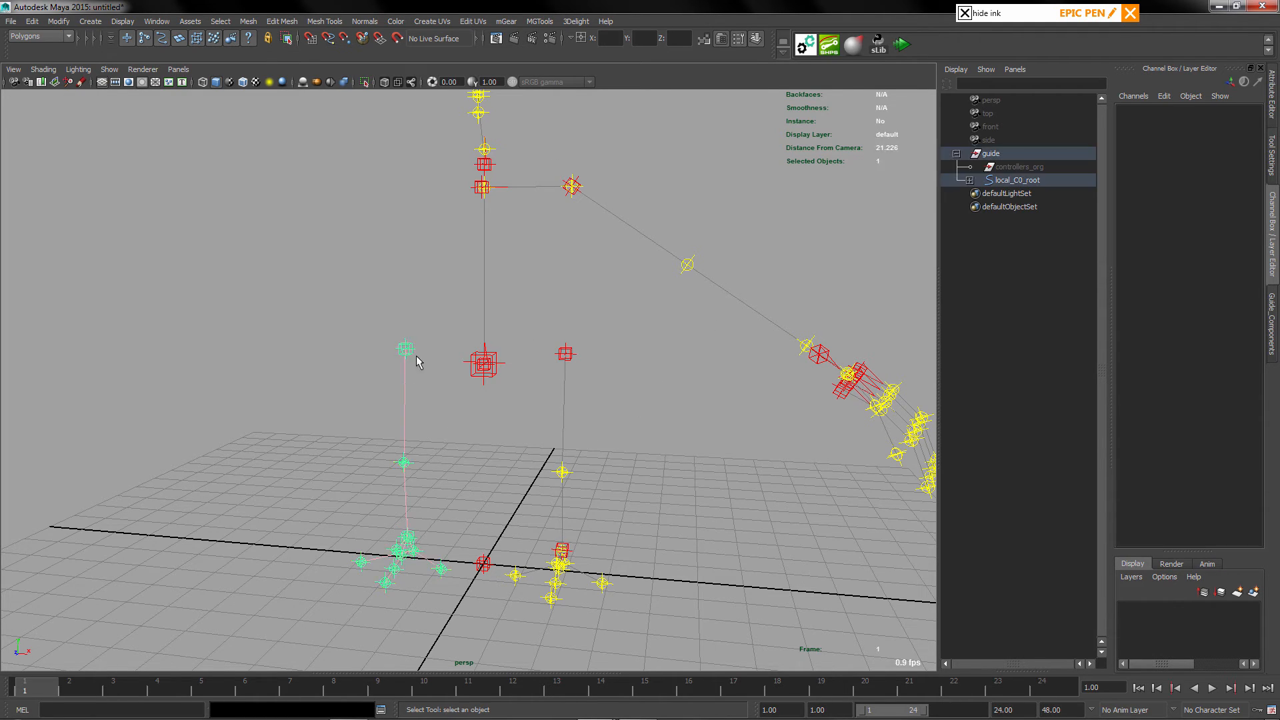
key(Delete)
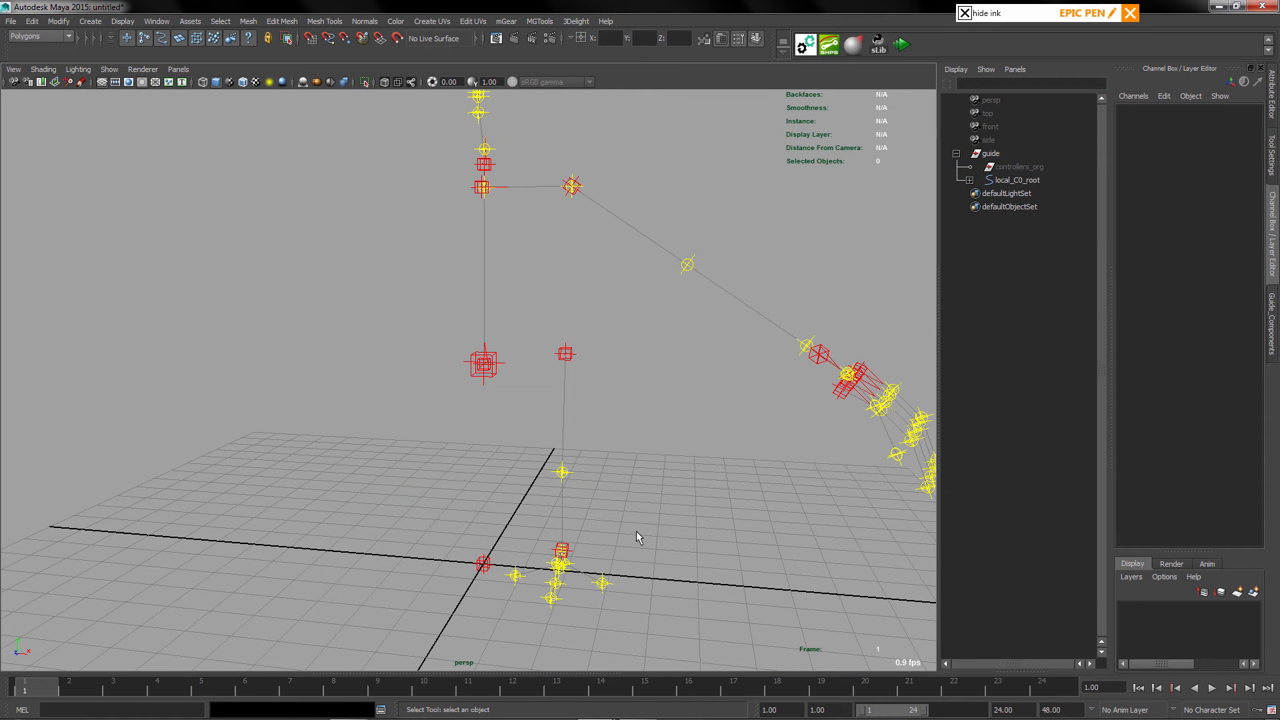
Examine the component settings of the left leg guide, leg_L0_root, including its connector, UI host, reference arrays, stretch and division options
alt+drag(634, 538, 550, 326)
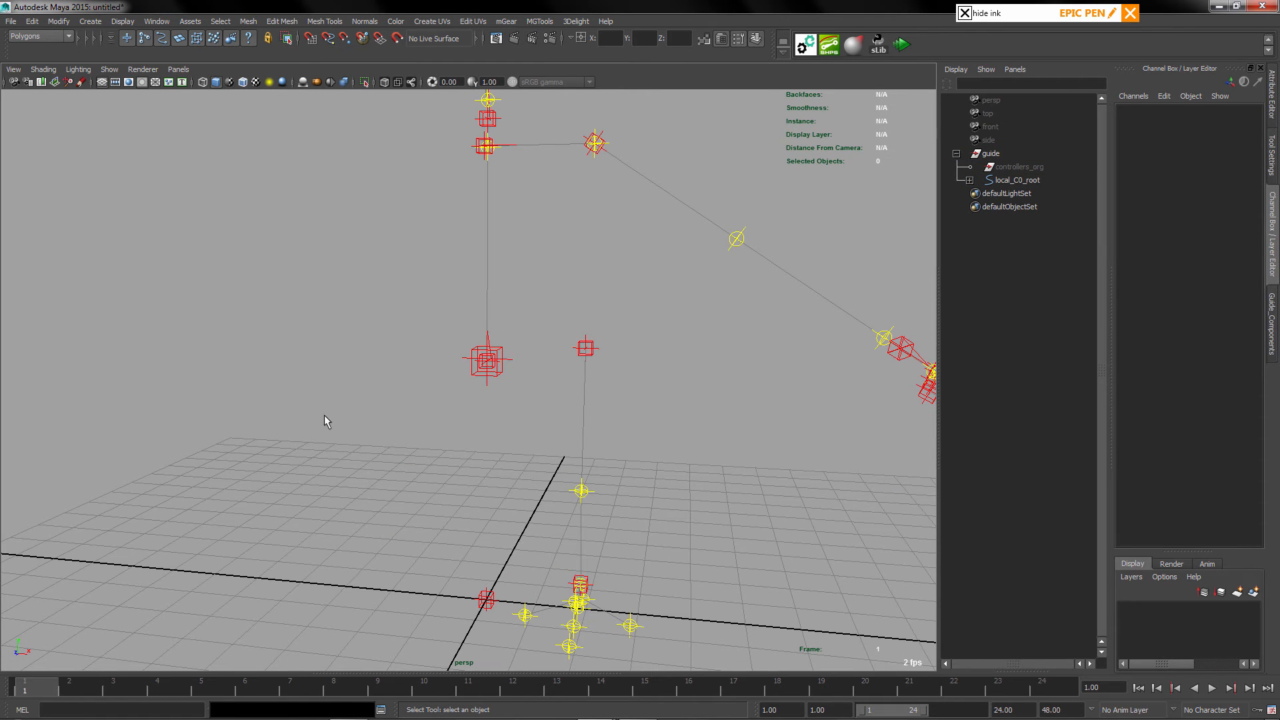
mouse_move(577, 382)
alt+mouse_down()
mouse_move(572, 446)
mouse_move(614, 420)
mouse_move(621, 466)
mouse_move(599, 392)
alt+mouse_up()
click(533, 243)
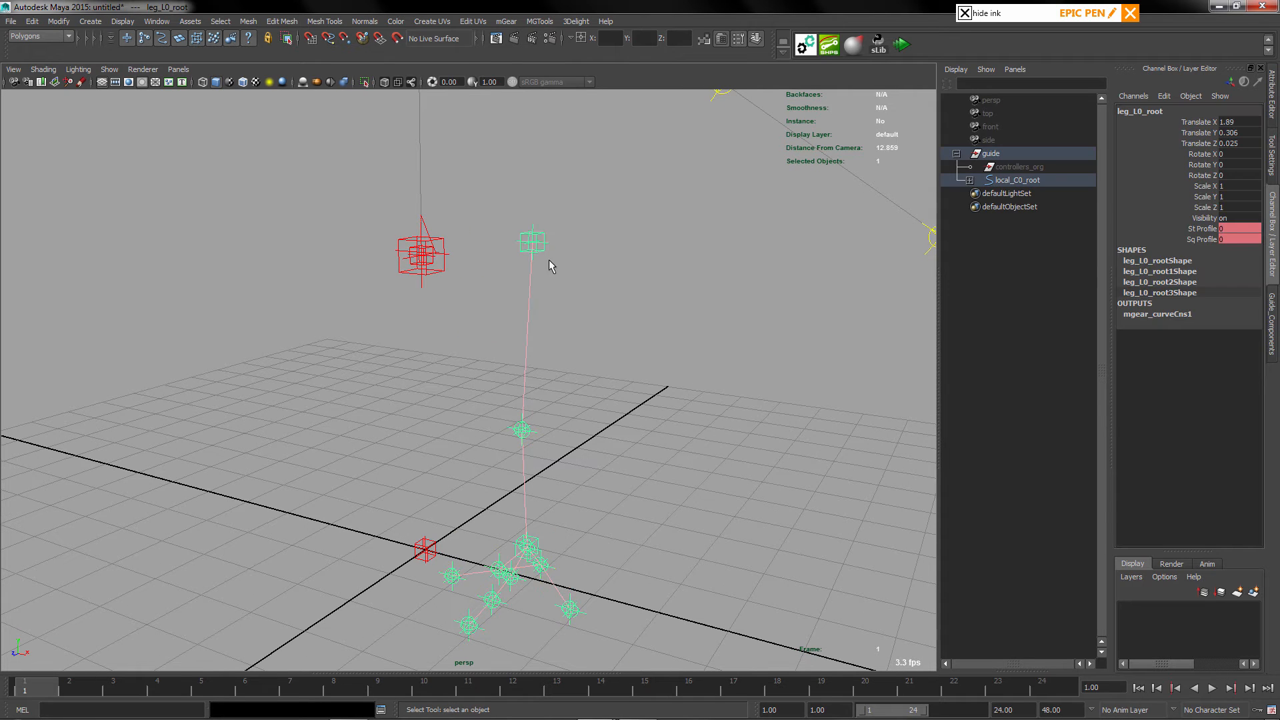
click(1267, 347)
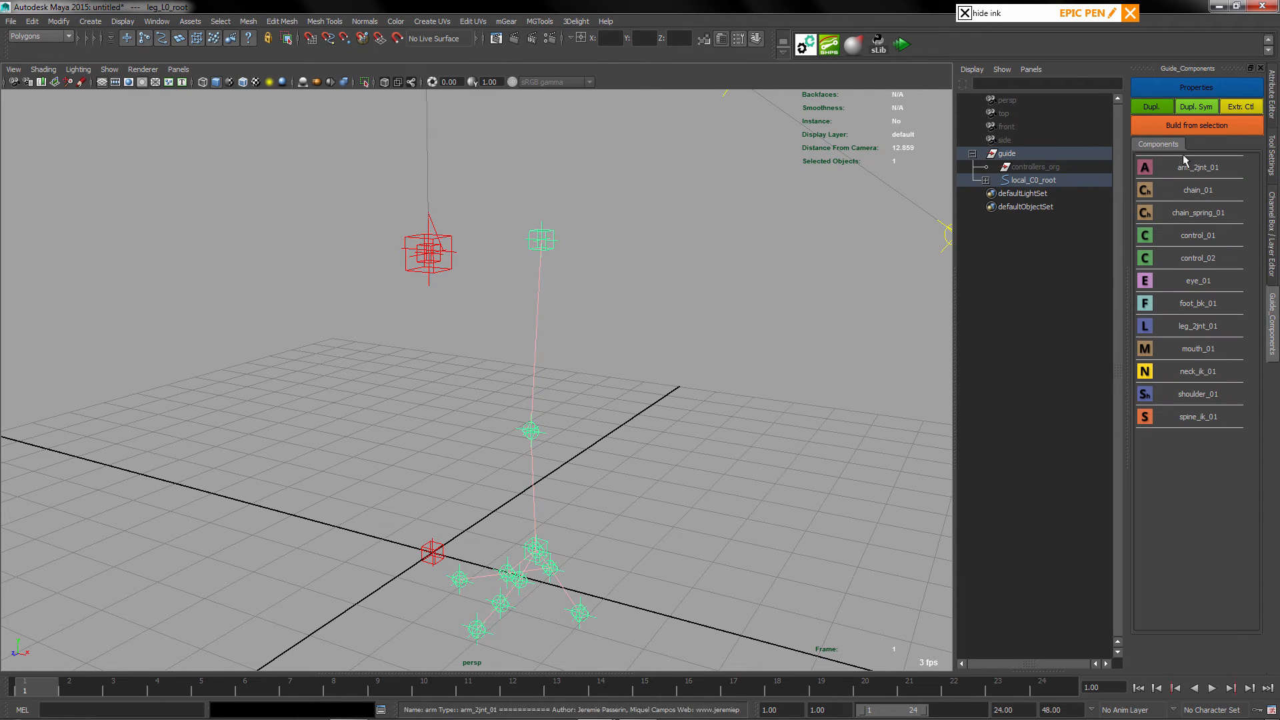
click(1179, 90)
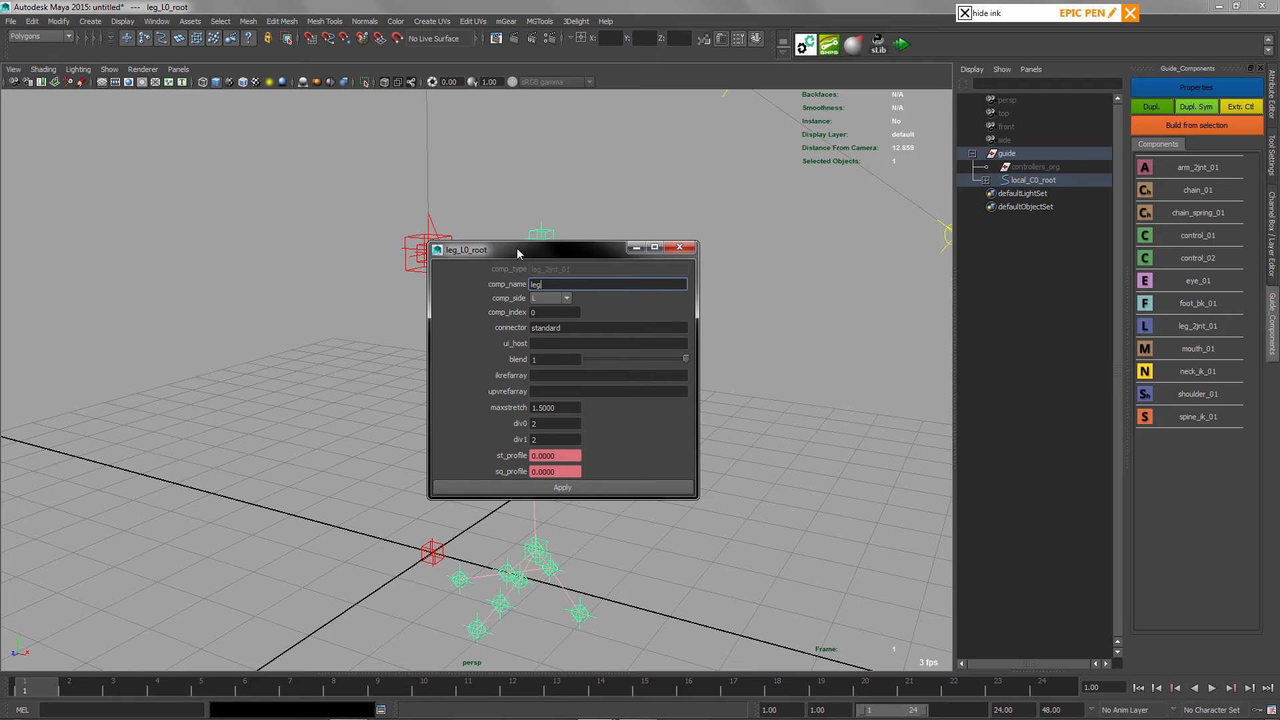
drag(519, 253, 638, 127)
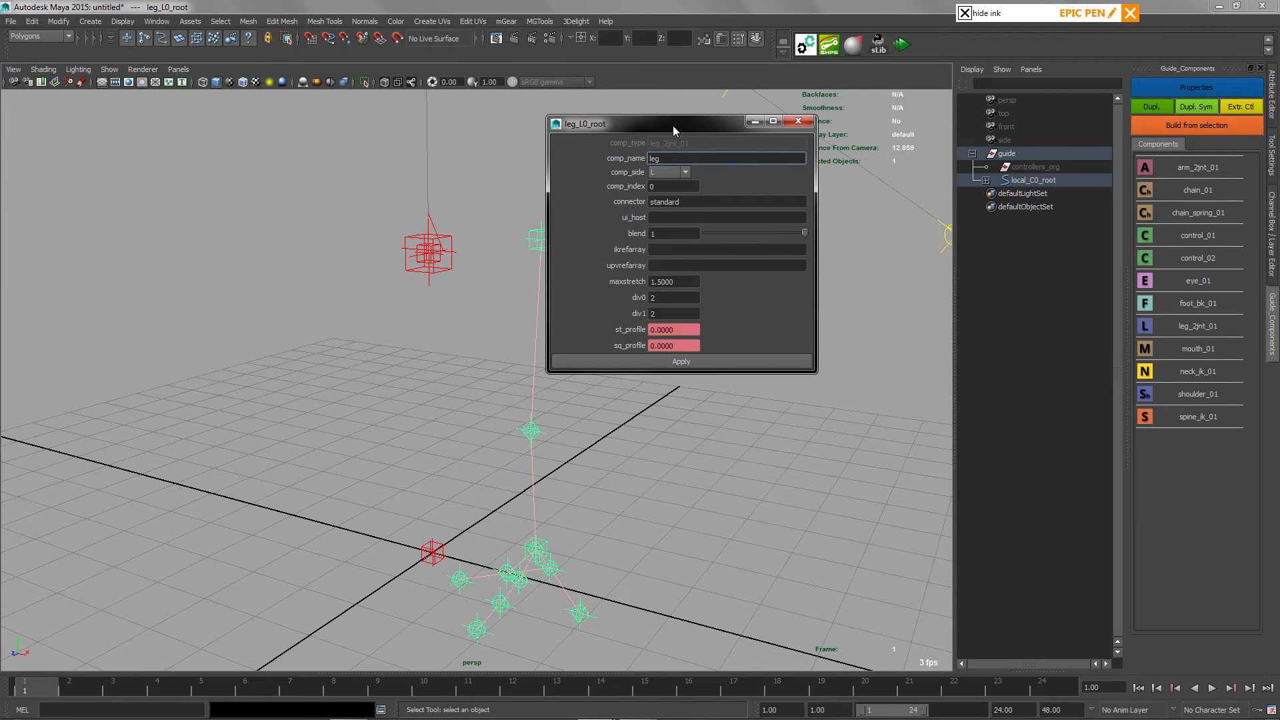
drag(673, 125, 691, 125)
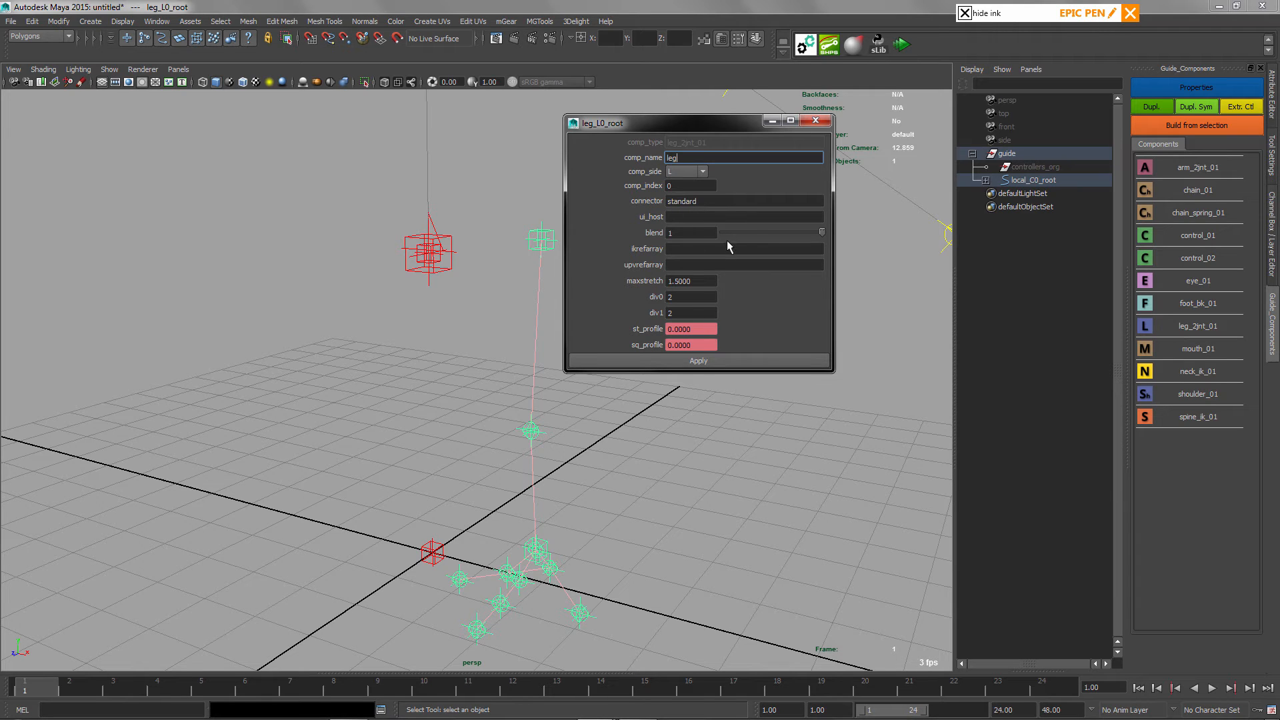
drag(666, 126, 690, 117)
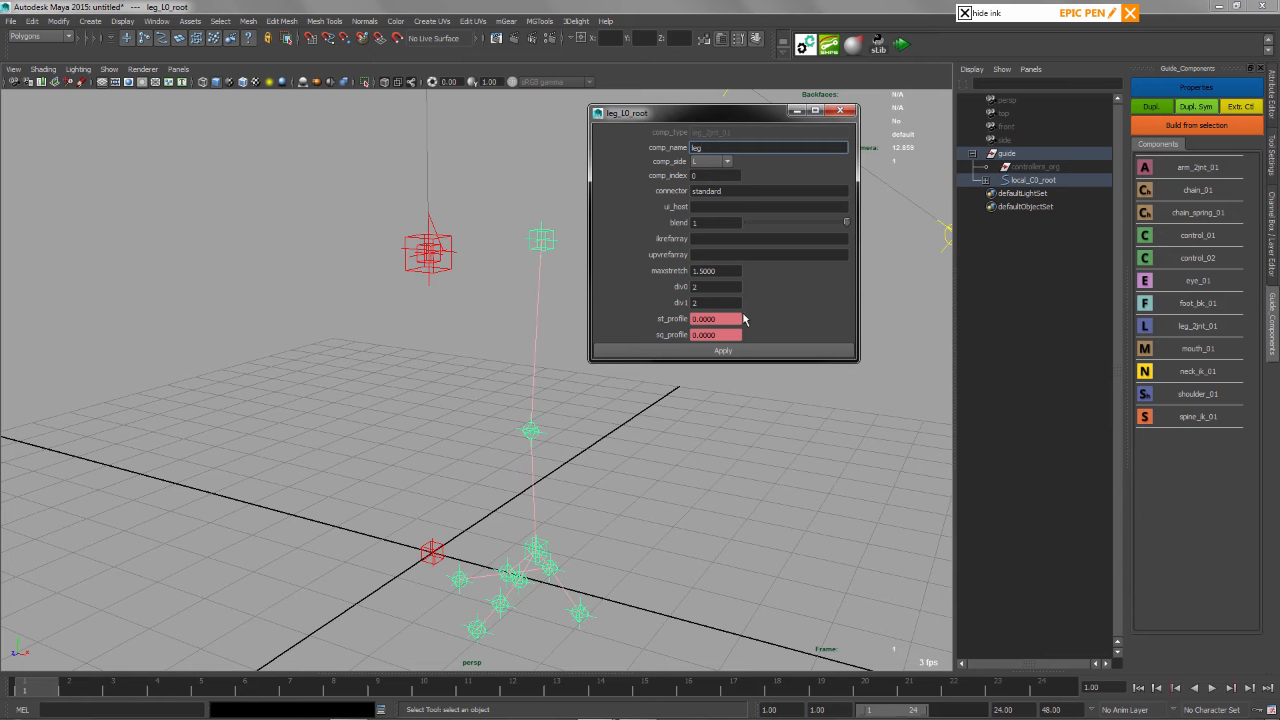
click(742, 351)
Add a control_01 component at the grid origin and move its guide outward and behind the left ankle
alt+drag(664, 452, 557, 440)
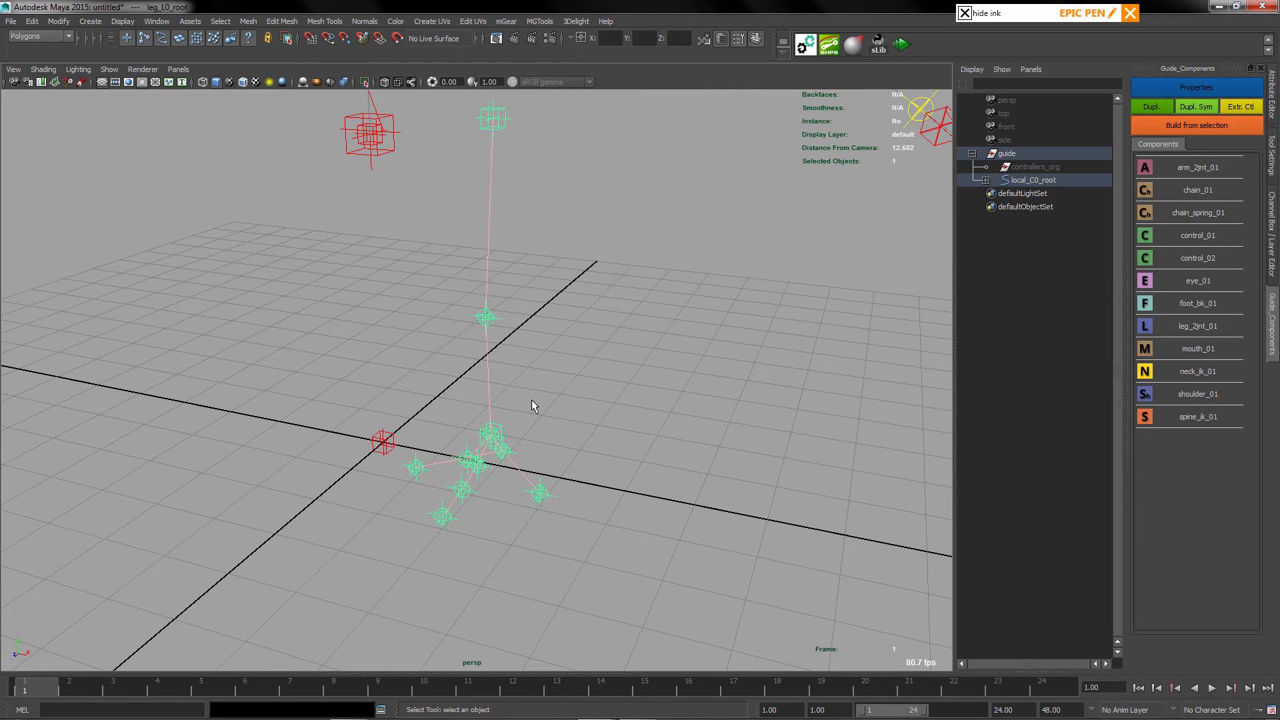
alt+right_drag(533, 406, 493, 309)
click(511, 469)
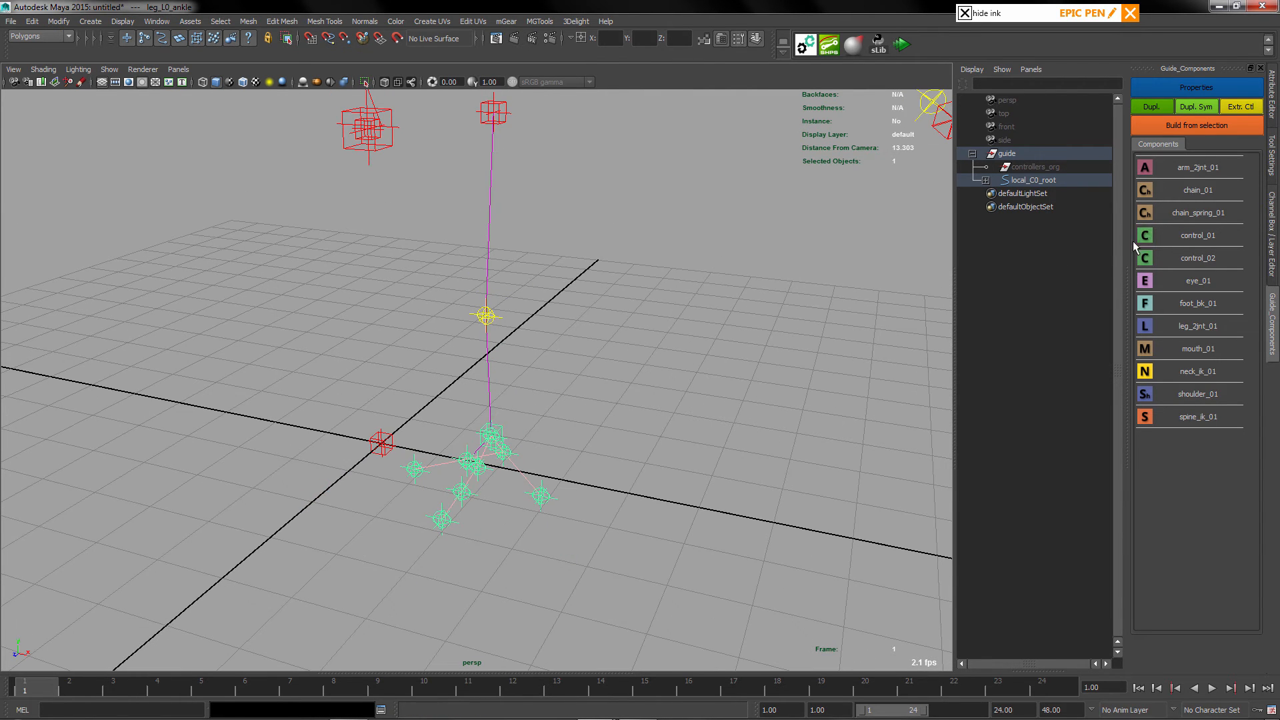
click(381, 443)
key(w)
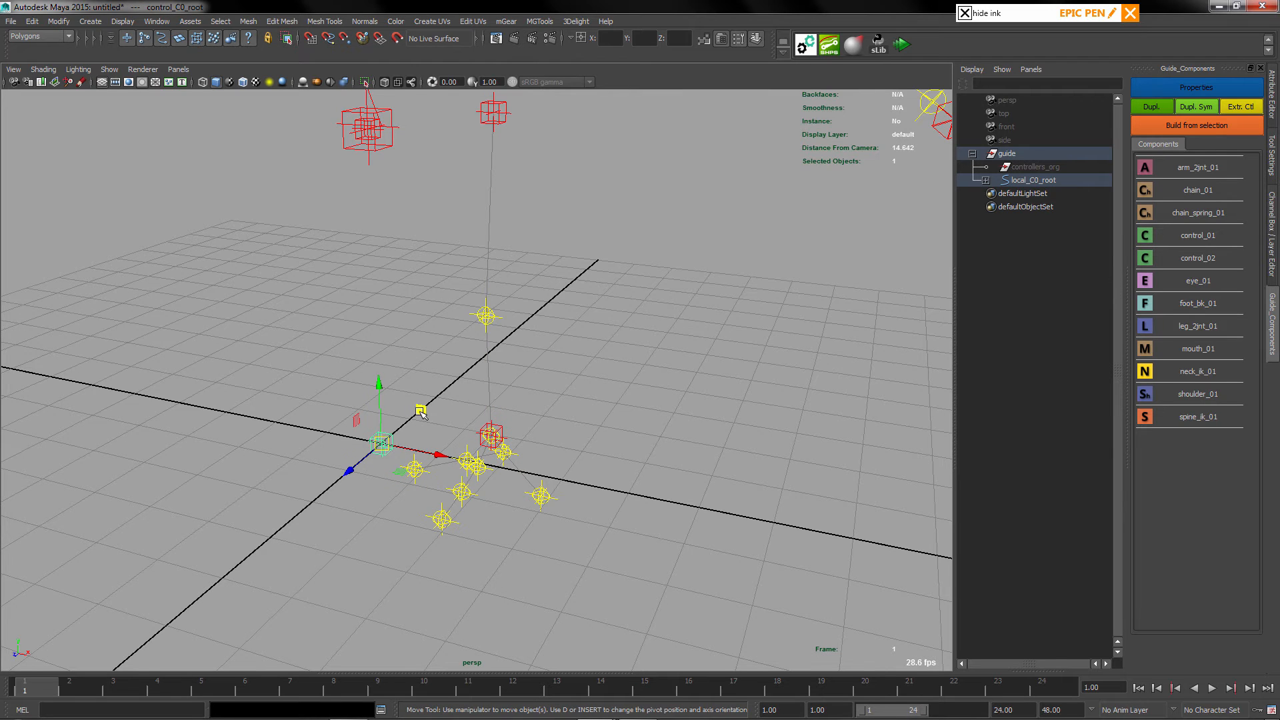
drag(420, 411, 610, 368)
key(q)
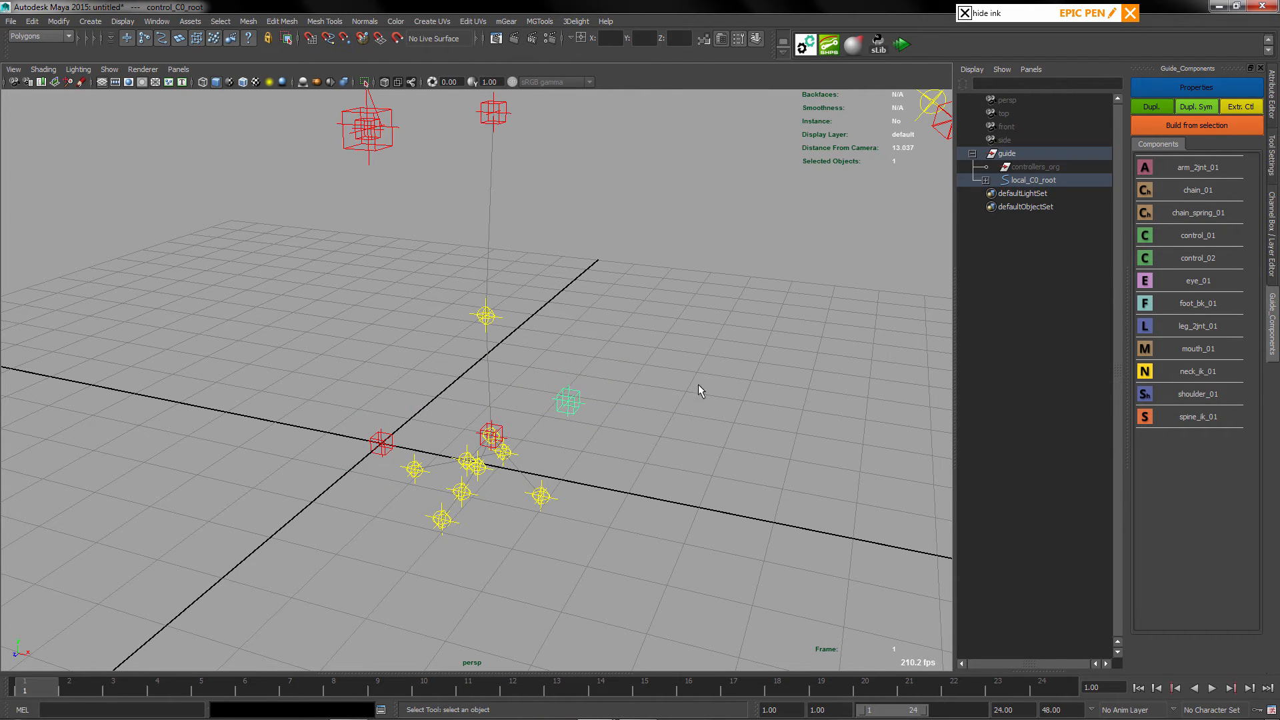
Name the new control component UIfoot, set its side to L, and apply the settings
click(1196, 88)
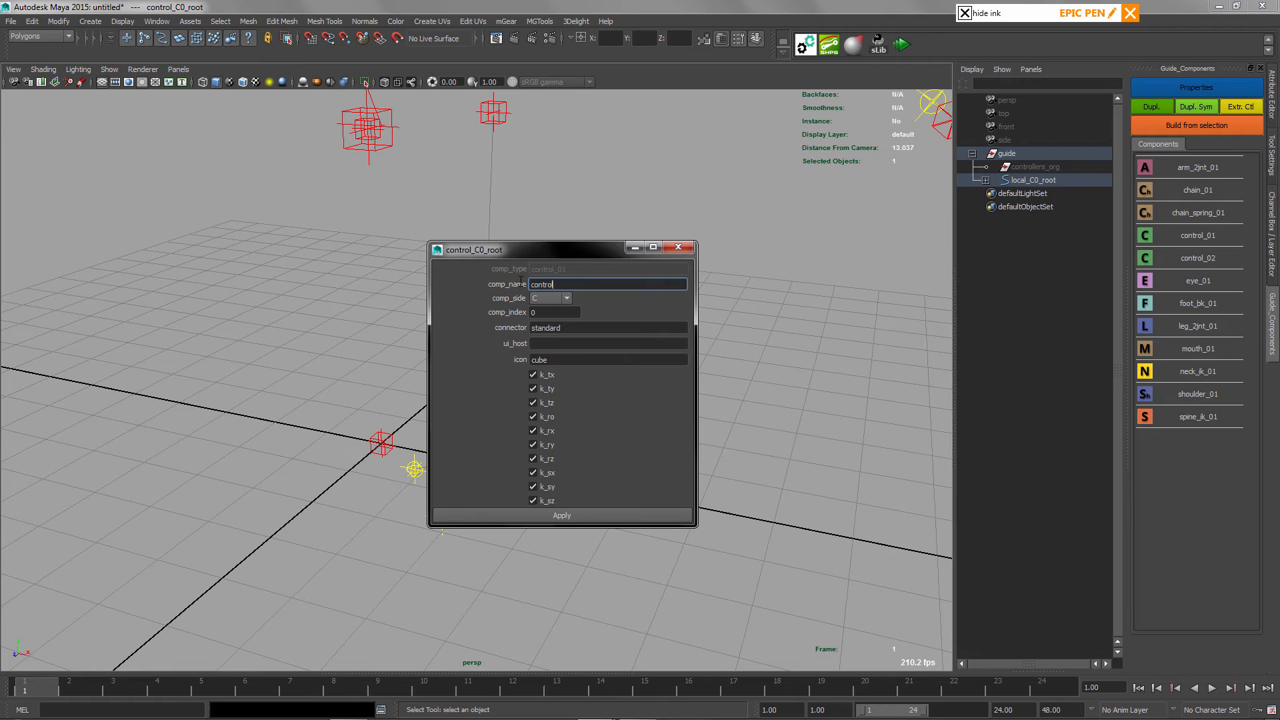
double_click(521, 284)
text(ui)
text(foot)
click(556, 302)
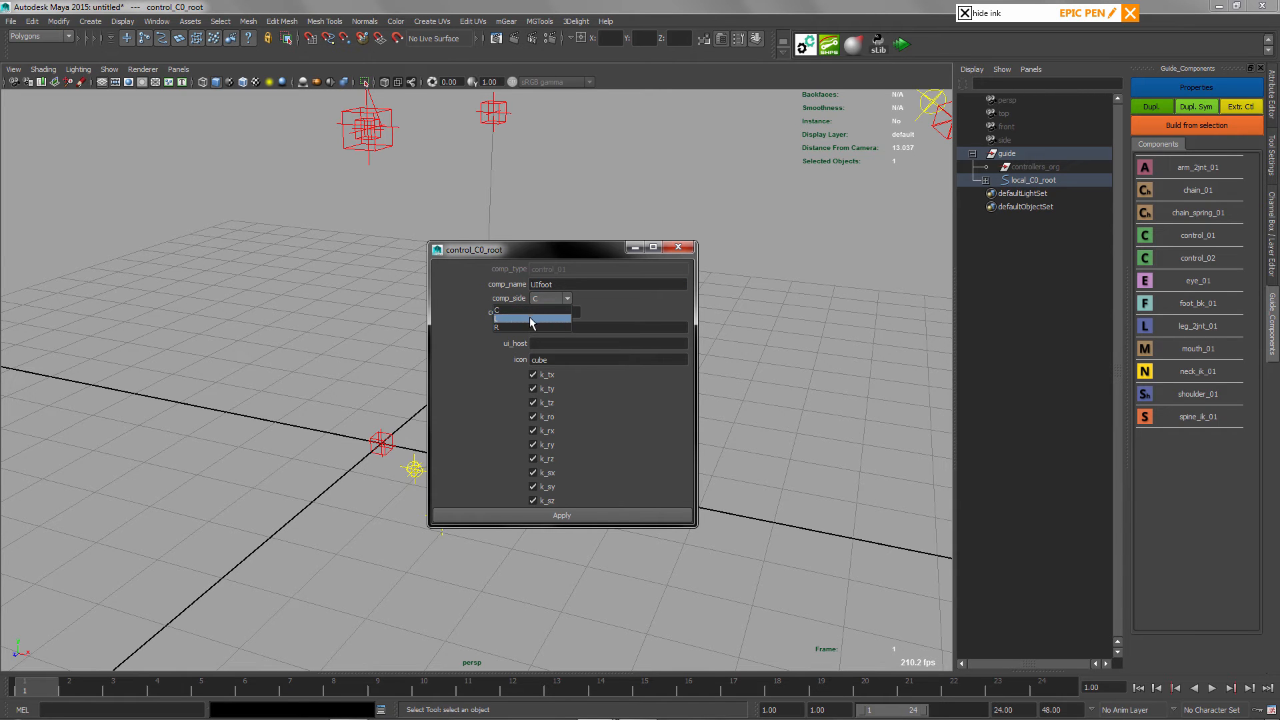
click(530, 318)
click(576, 522)
alt+drag(551, 454, 614, 376)
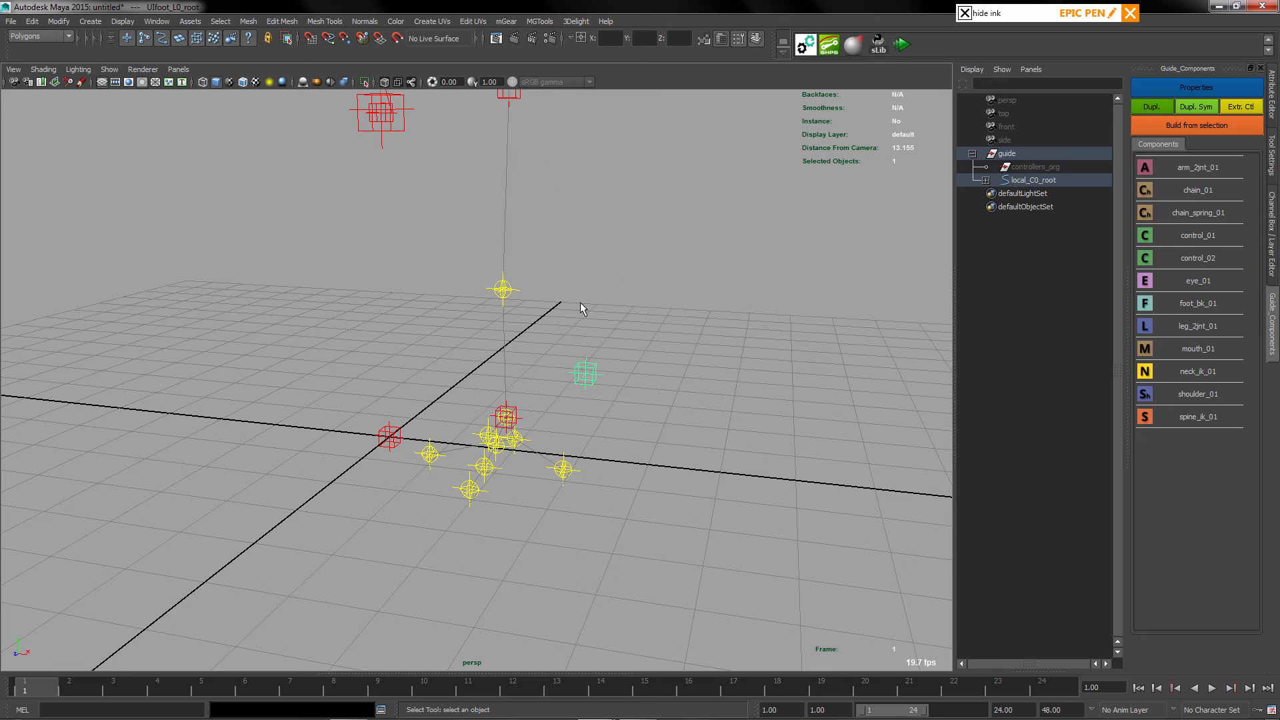
alt+right_drag(605, 296, 523, 332)
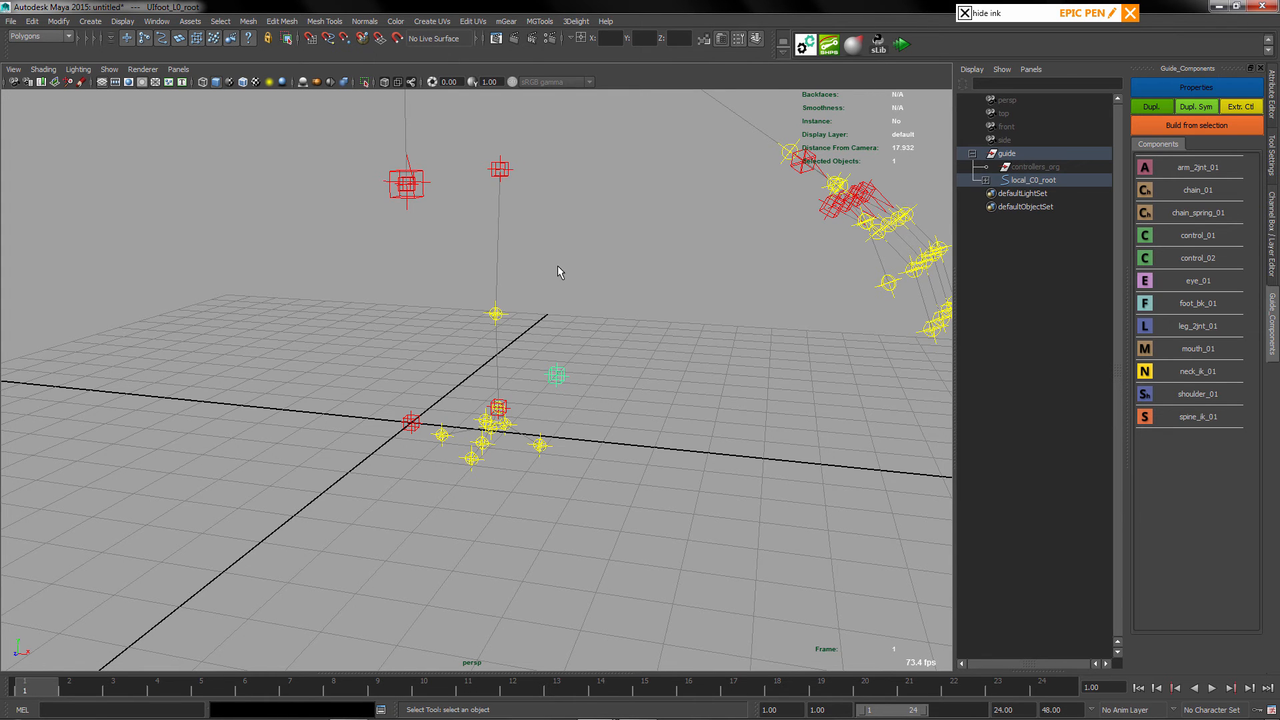
alt+drag(557, 272, 496, 304)
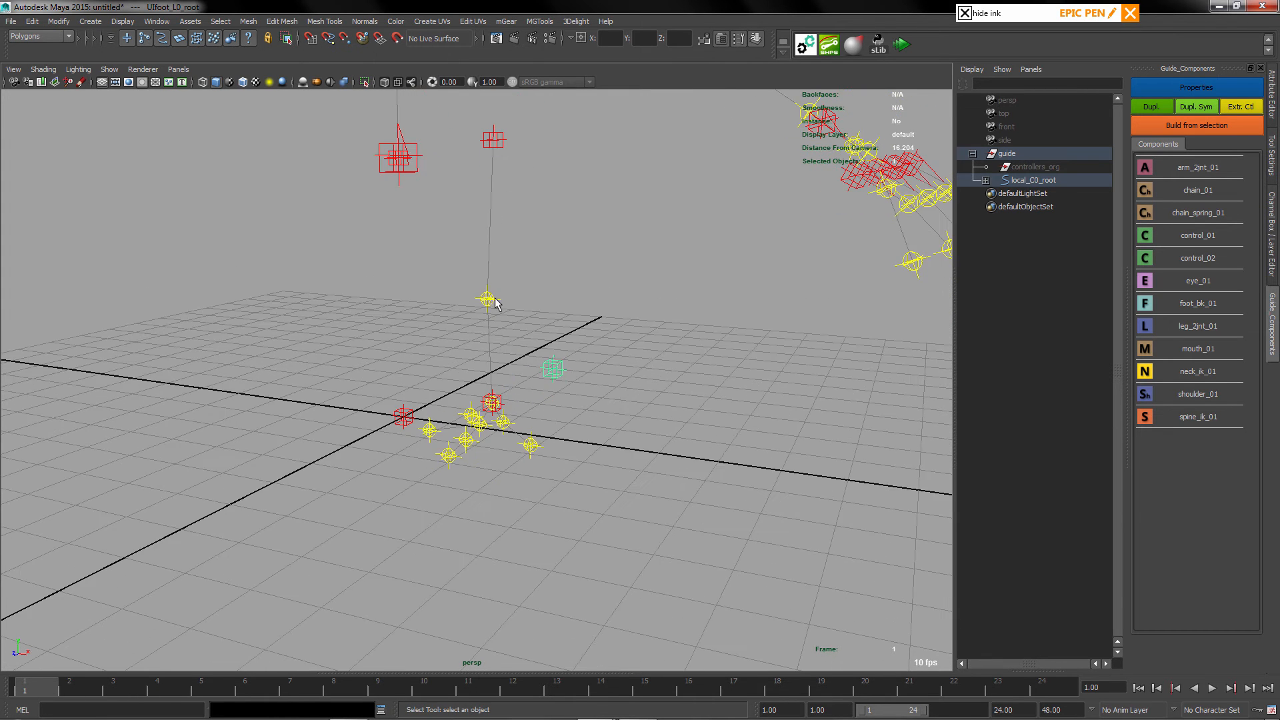
click(494, 143)
click(1196, 87)
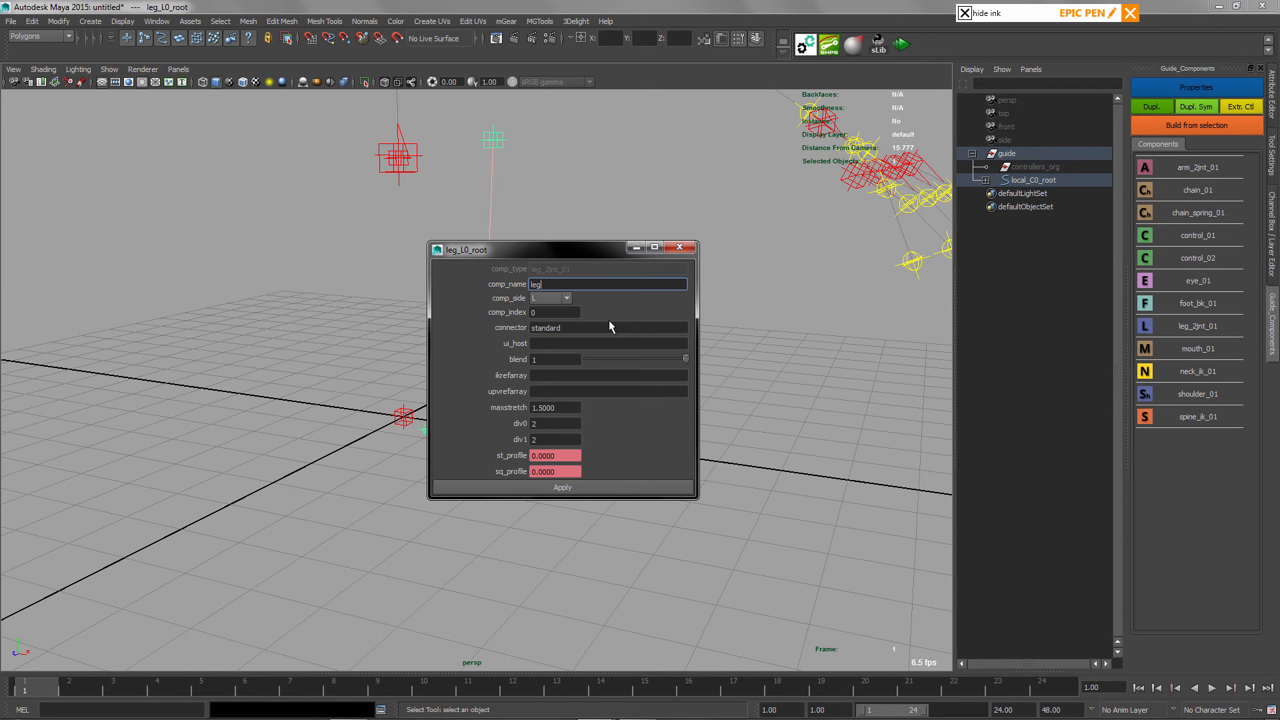
drag(585, 255, 458, 199)
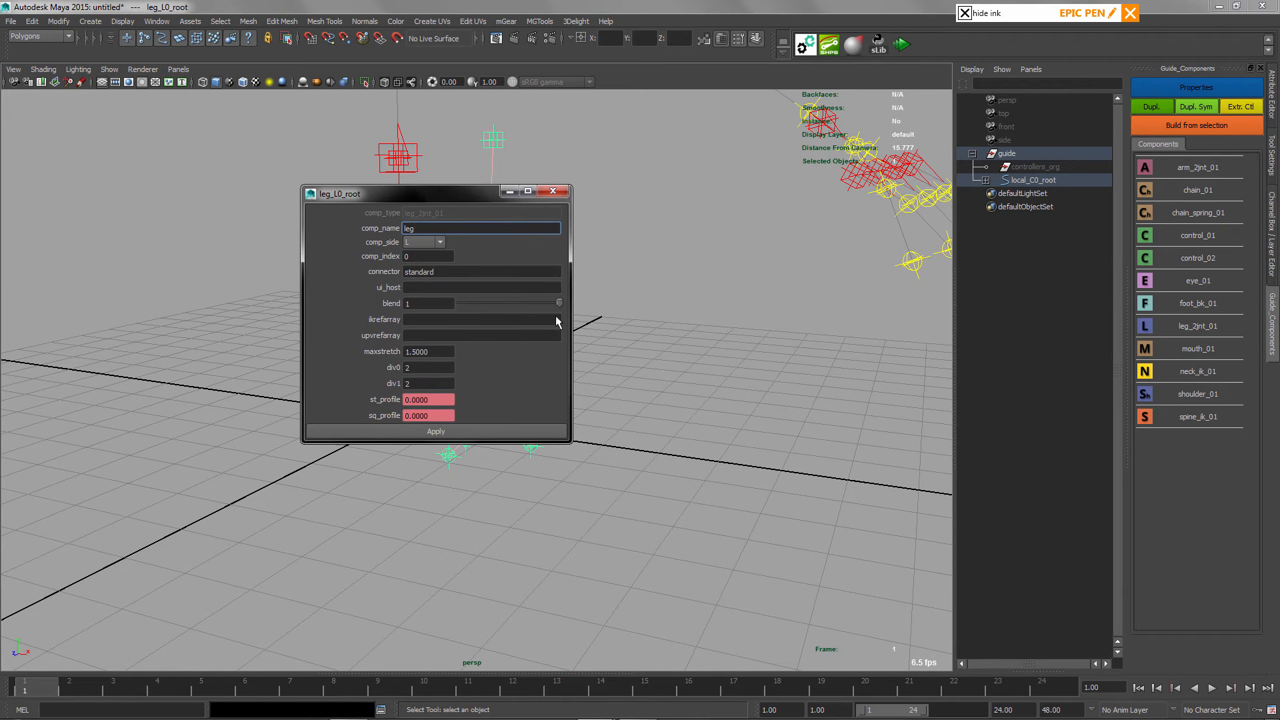
click(465, 432)
Copy the UIfoot guide's full name, enter UIfoot_L0_root as the left leg component's UI host, and apply the settings
click(556, 377)
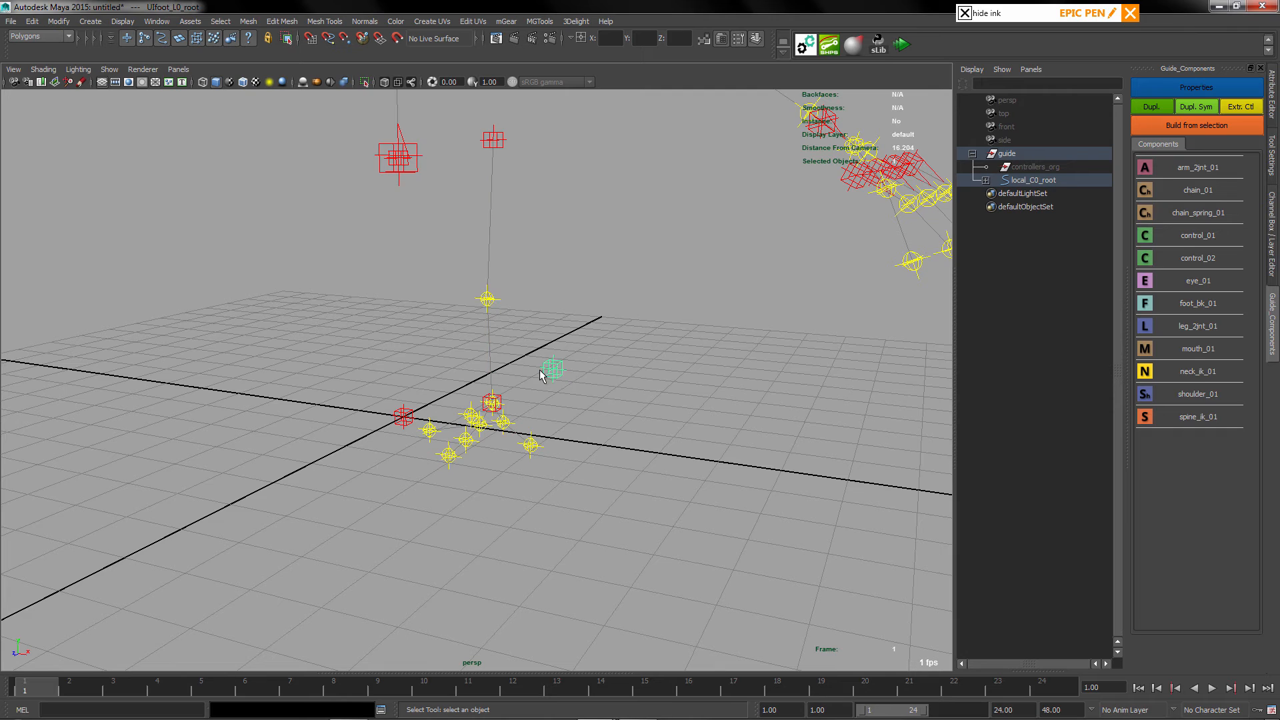
key(F2)
key(ctrl+c)
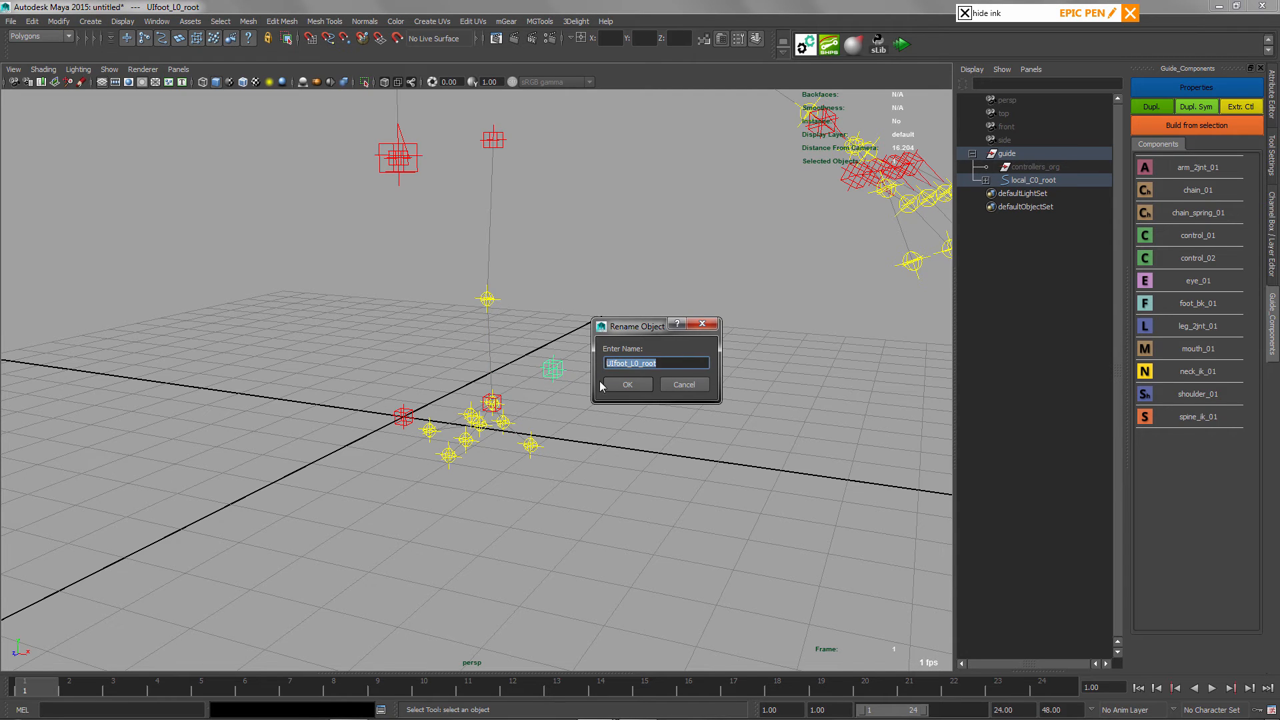
click(628, 385)
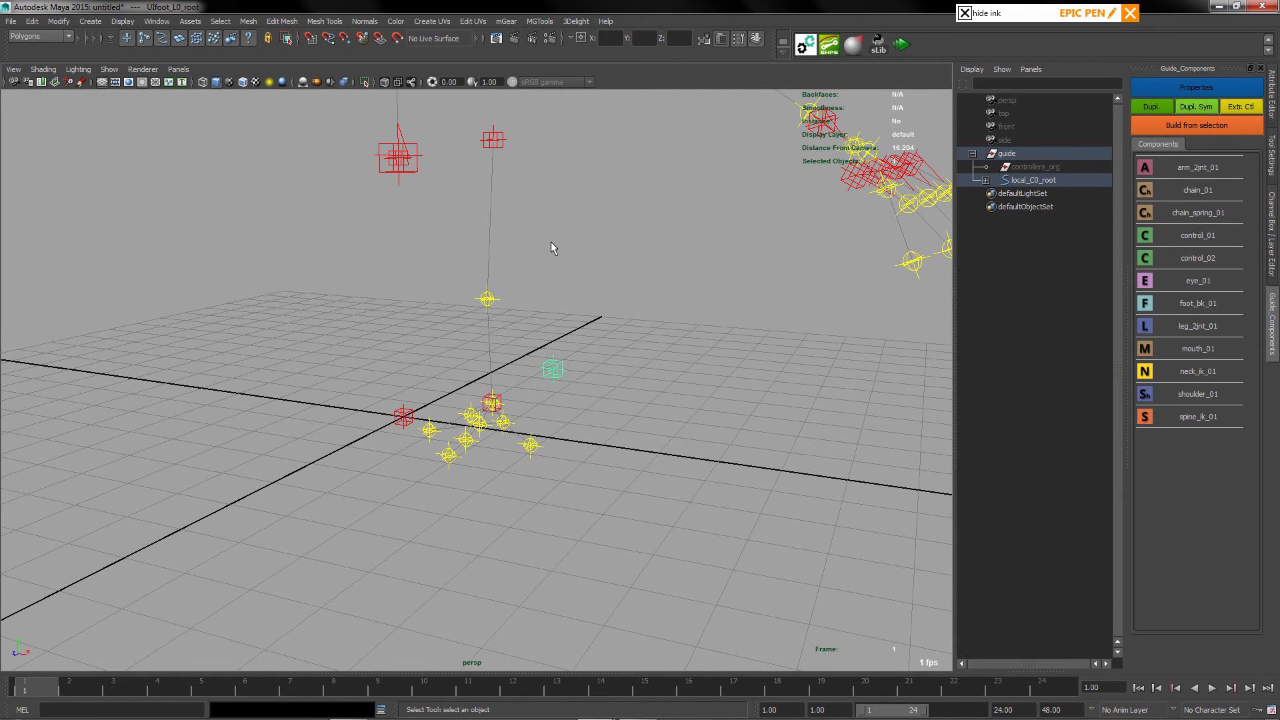
click(499, 141)
click(1197, 87)
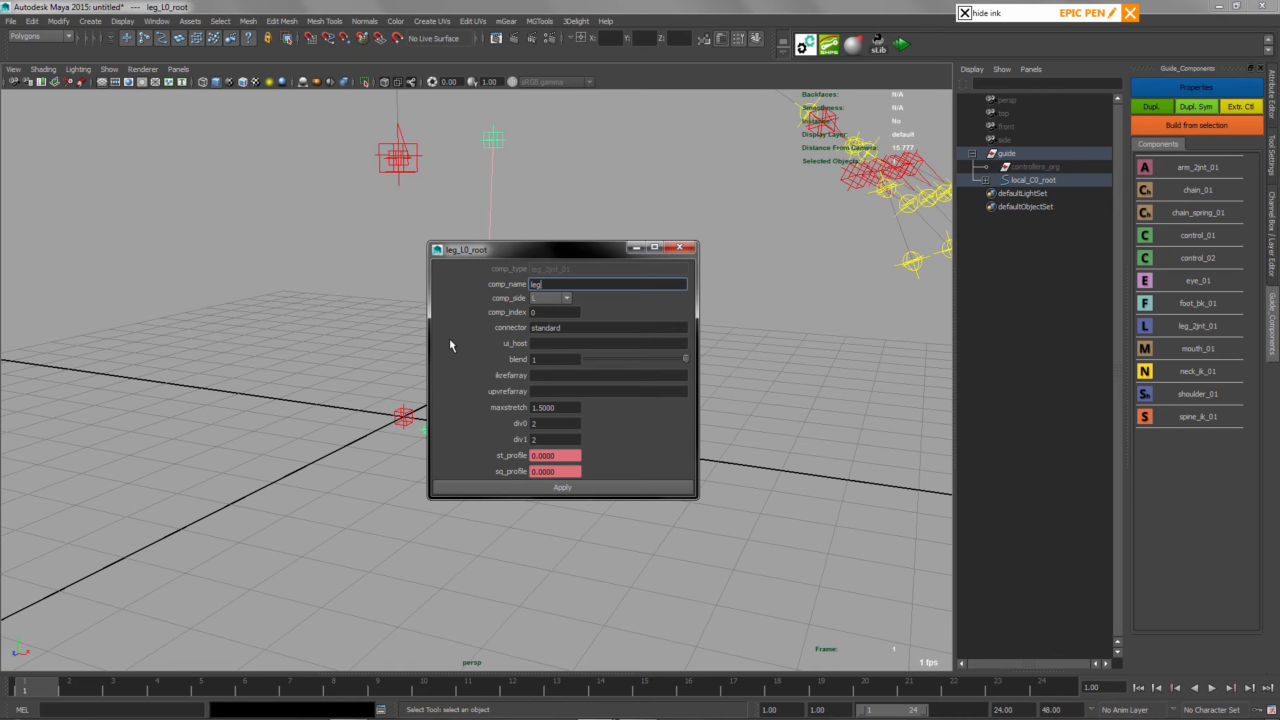
click(550, 344)
key(ctrl+v)
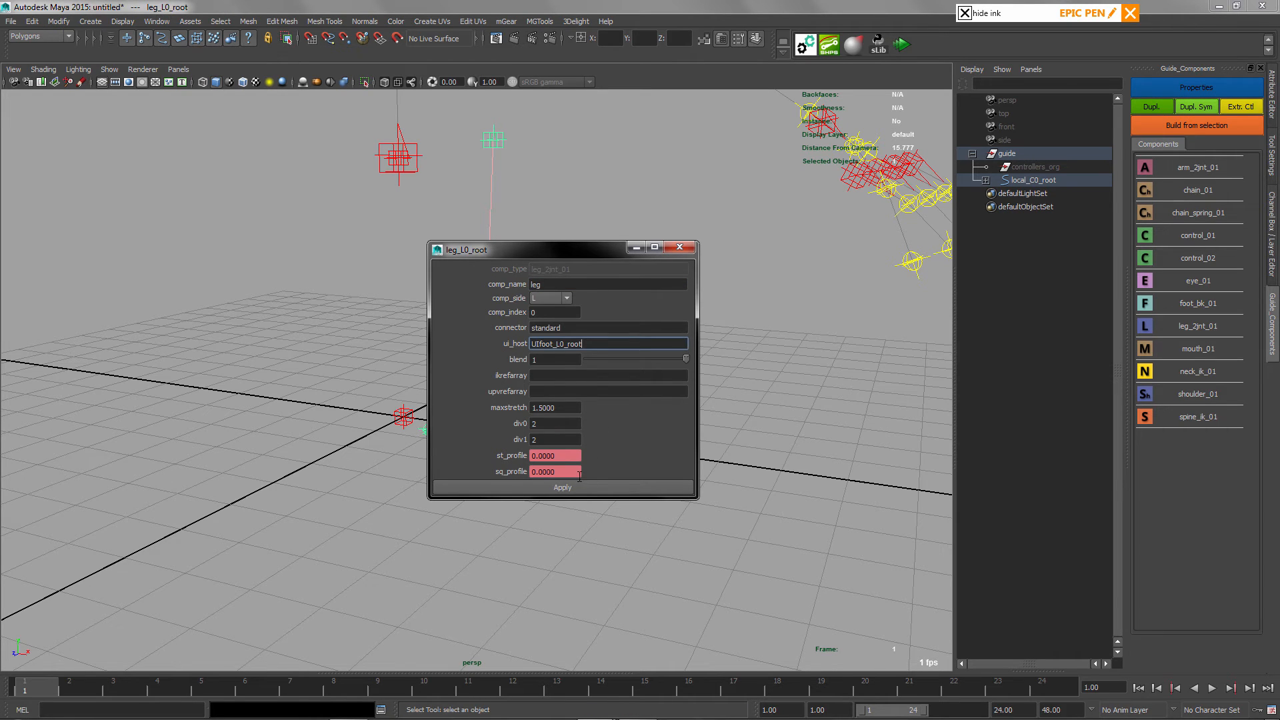
click(570, 487)
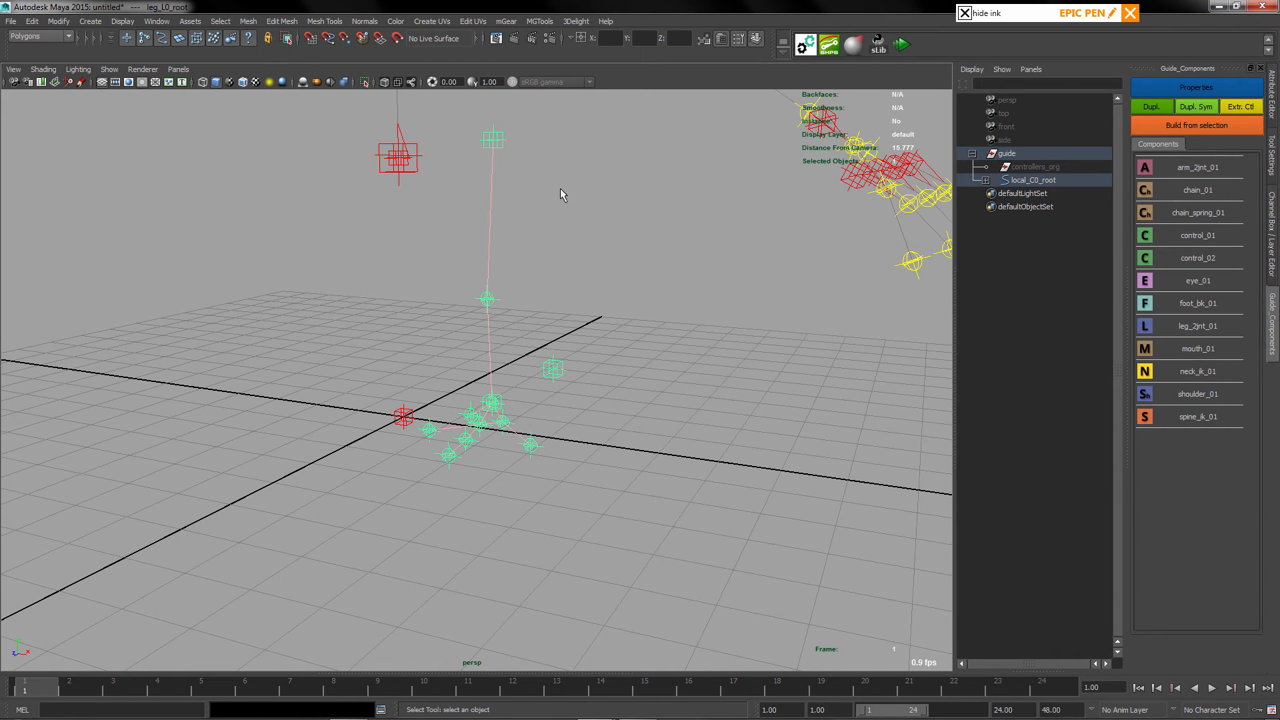
Build a test rig from the left leg guide alone and delete the generated rig
click(556, 376)
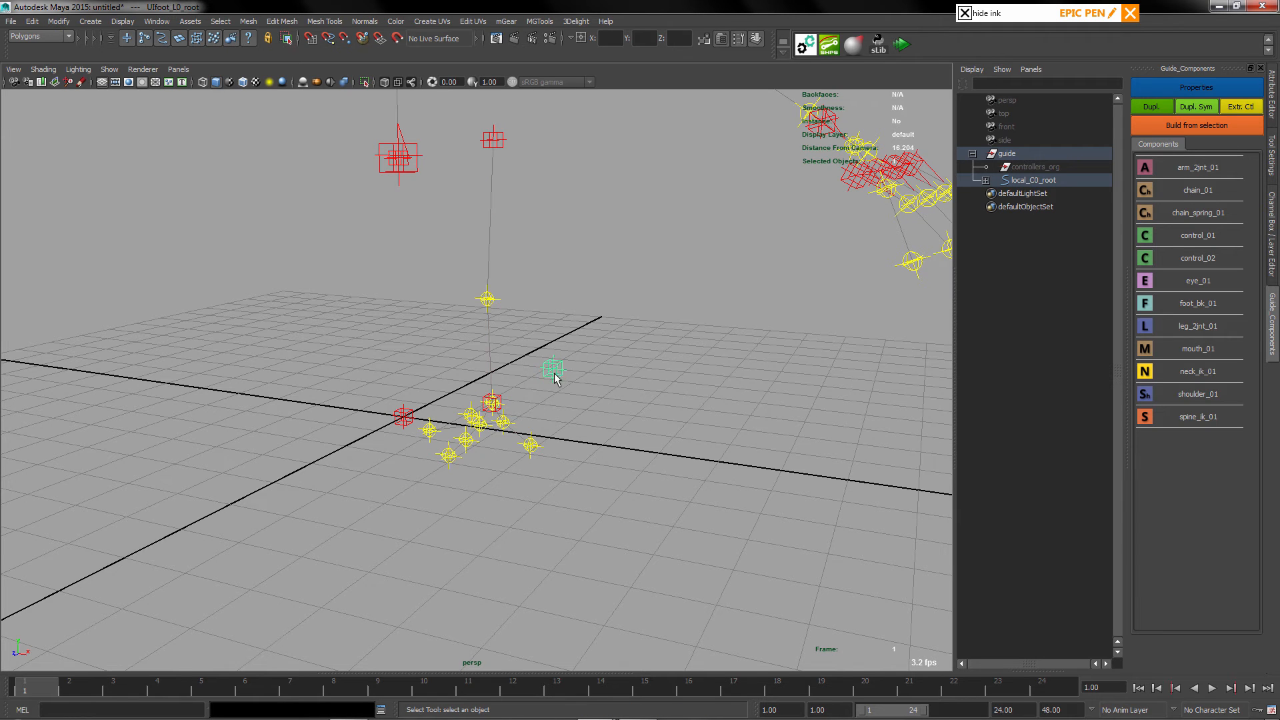
click(497, 140)
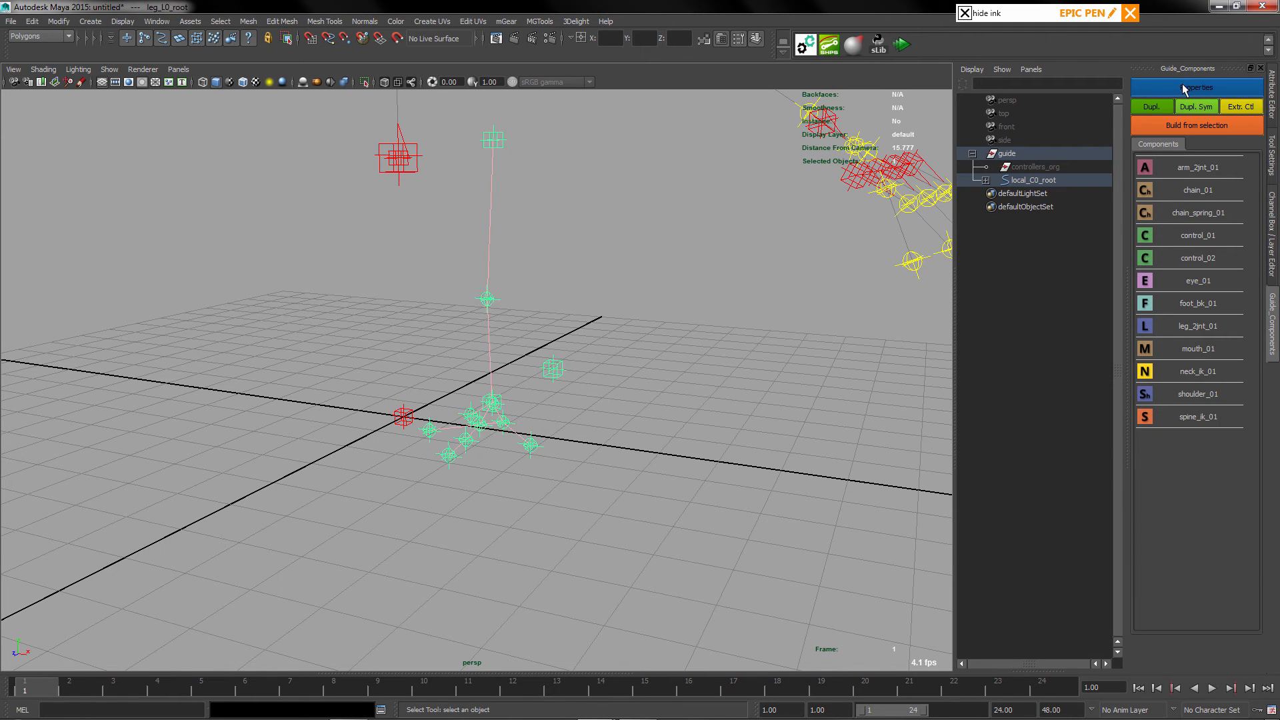
click(1197, 125)
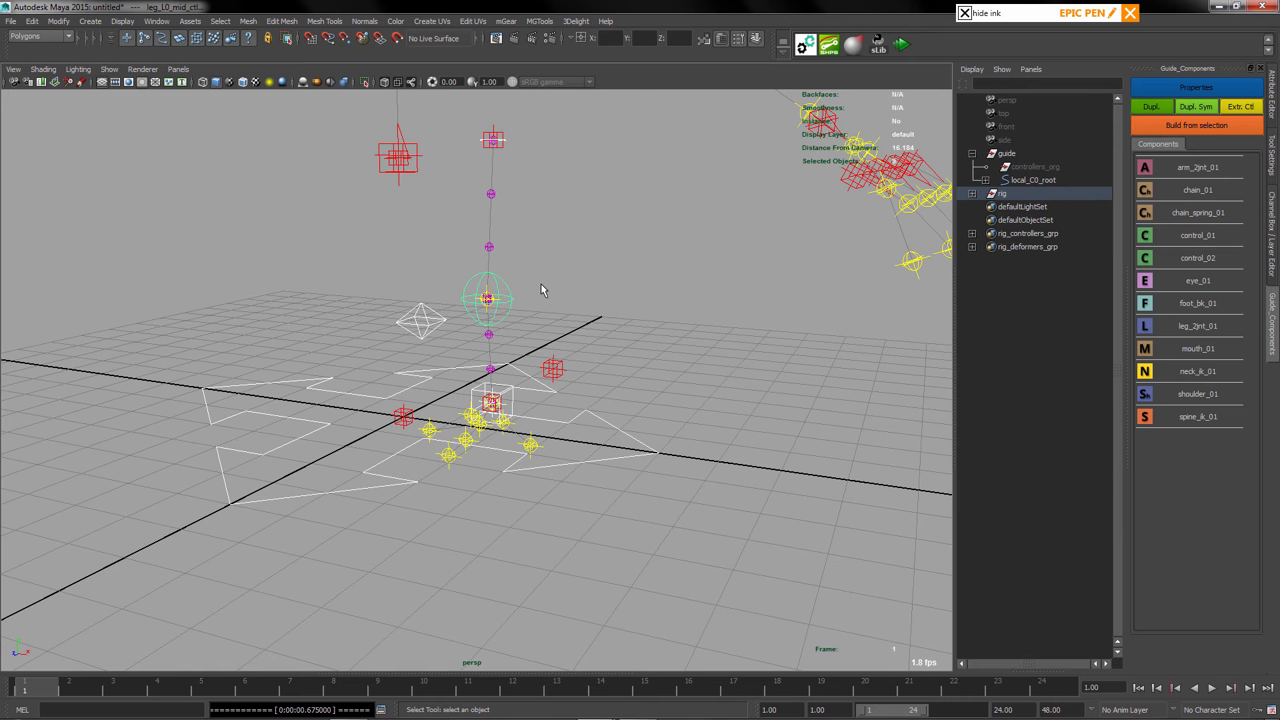
alt+drag(541, 290, 587, 333)
click(1000, 193)
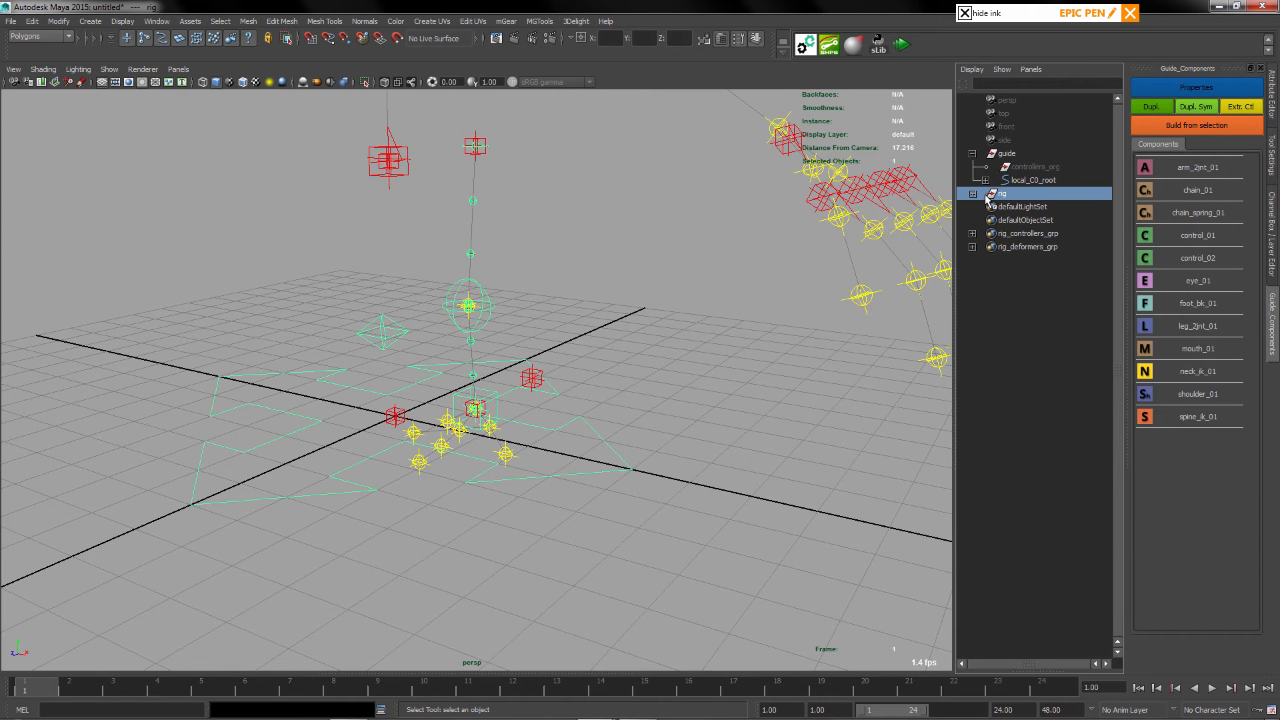
key(Delete)
Build the rig from the whole guide and select the UIfoot control behind the left foot
click(1005, 154)
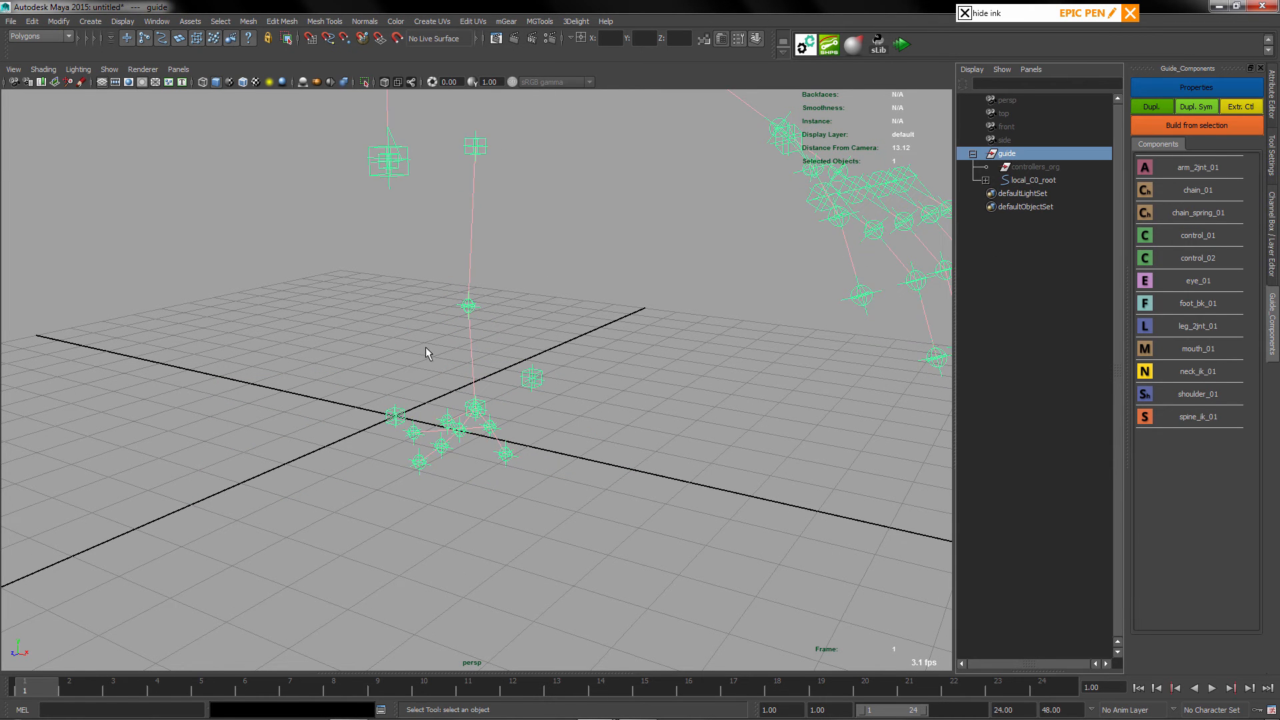
alt+drag(422, 352, 373, 354)
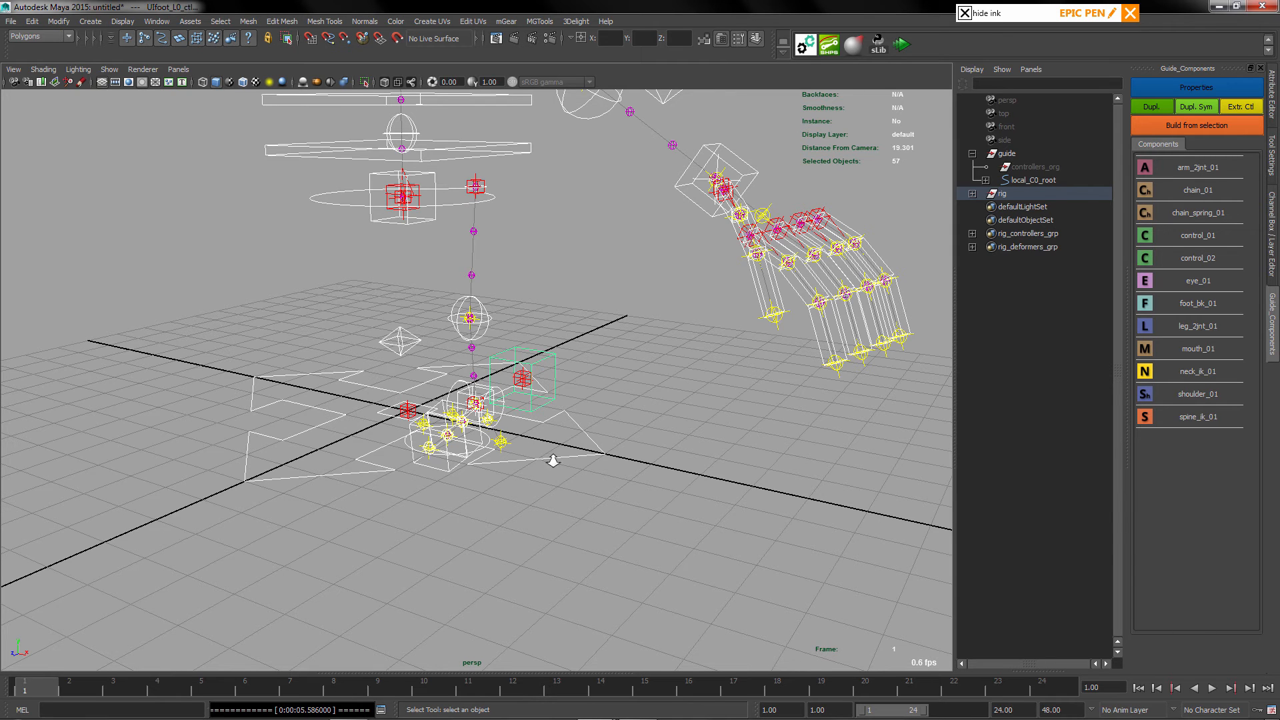
scroll(540, 407, up, 3)
alt+drag(541, 406, 568, 405)
click(576, 342)
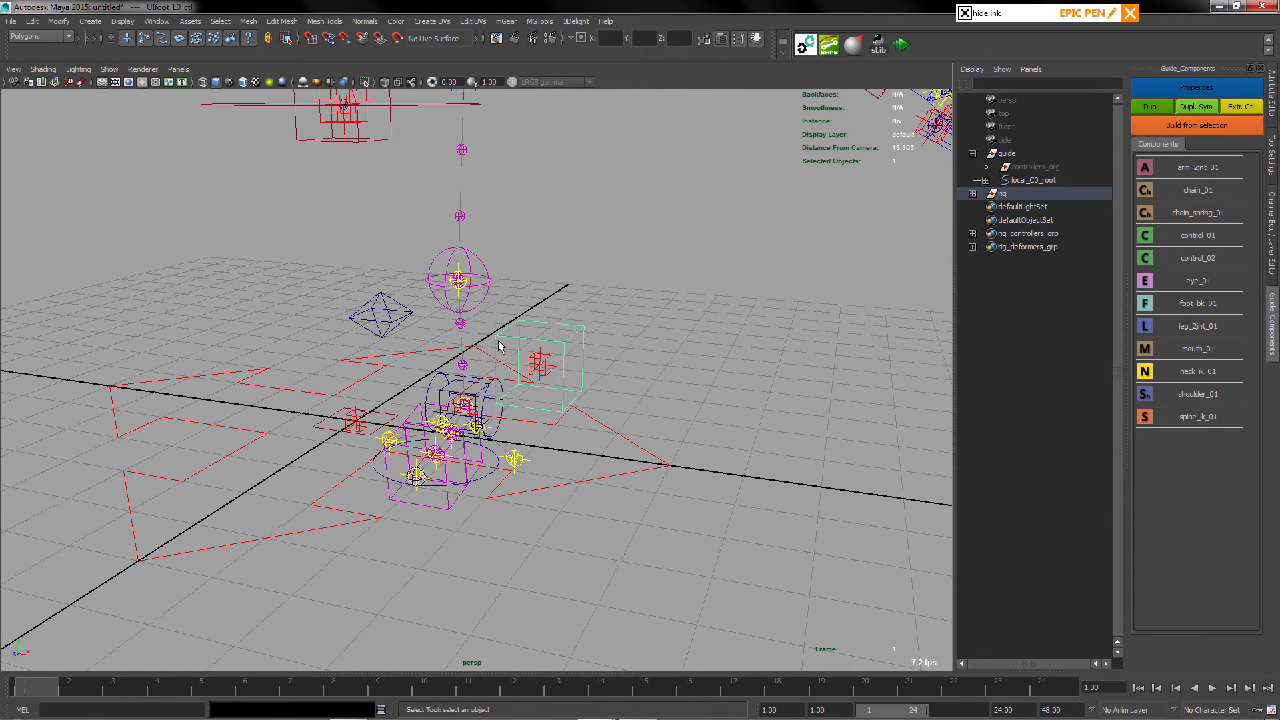
Try the UIfoot control's Fk/Ik Blend and Roll attributes, setting Roll to 7.3, and delete the built rig
click(1273, 227)
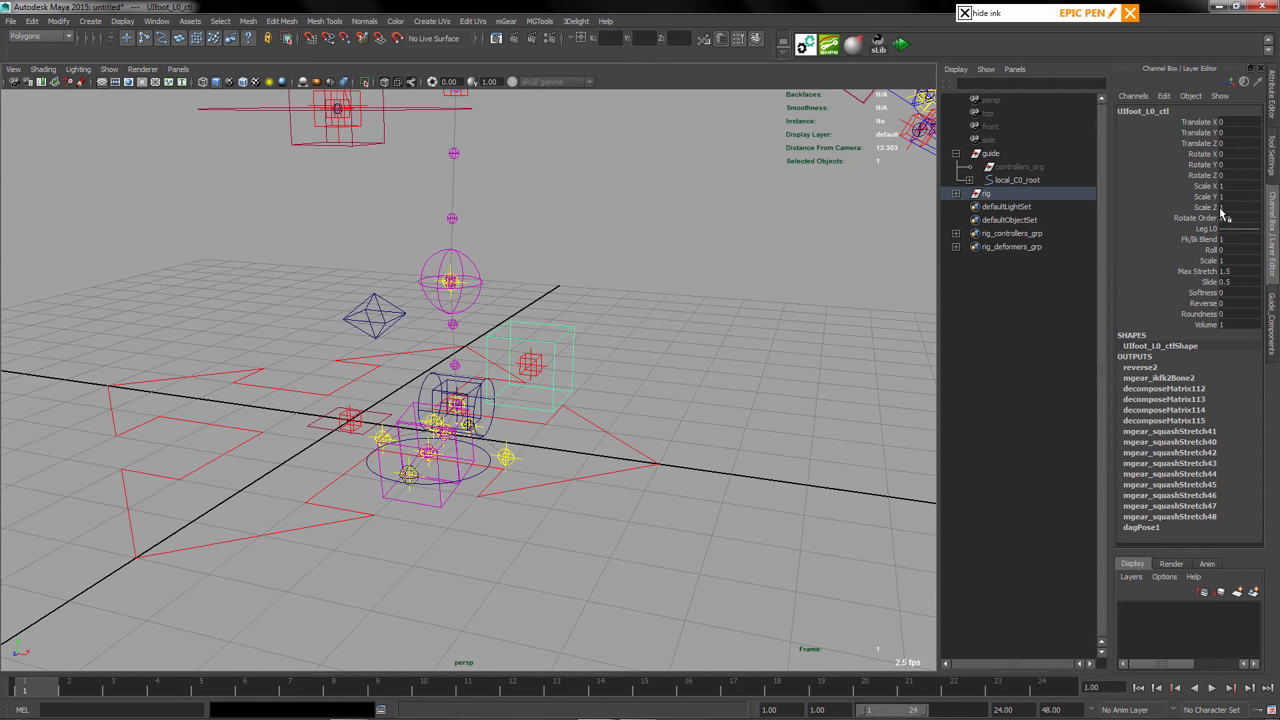
click(1202, 239)
mouse_move(804, 279)
middle_down()
mouse_move(467, 297)
mouse_move(823, 294)
middle_up()
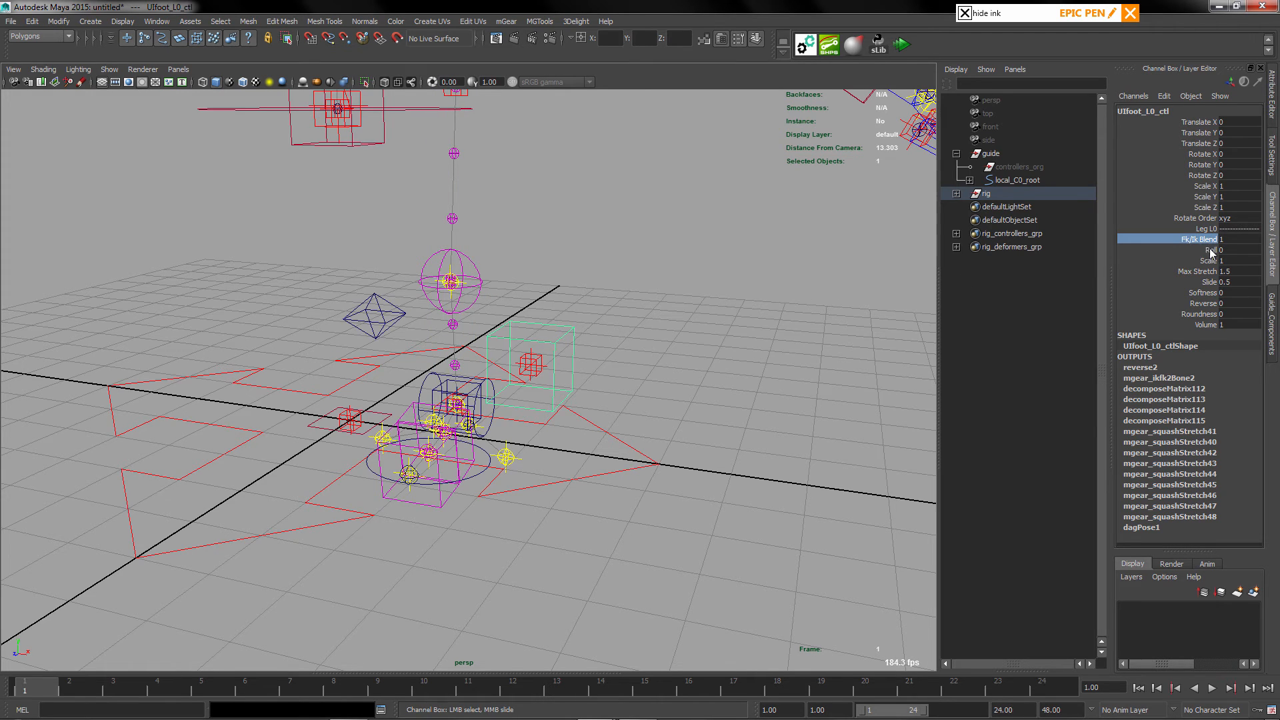
click(1210, 250)
mouse_move(1007, 300)
middle_down()
mouse_move(997, 340)
mouse_move(1217, 269)
mouse_move(1201, 342)
mouse_move(653, 375)
mouse_move(996, 302)
middle_up()
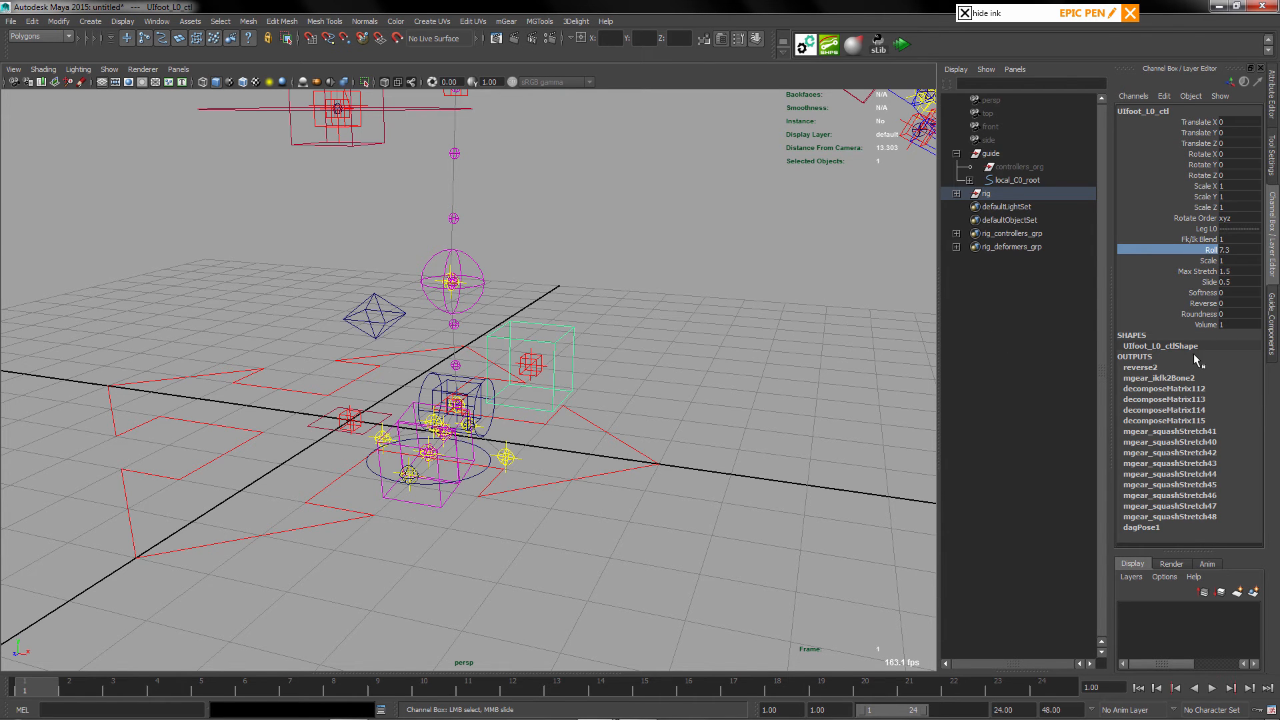
alt+drag(652, 356, 747, 337)
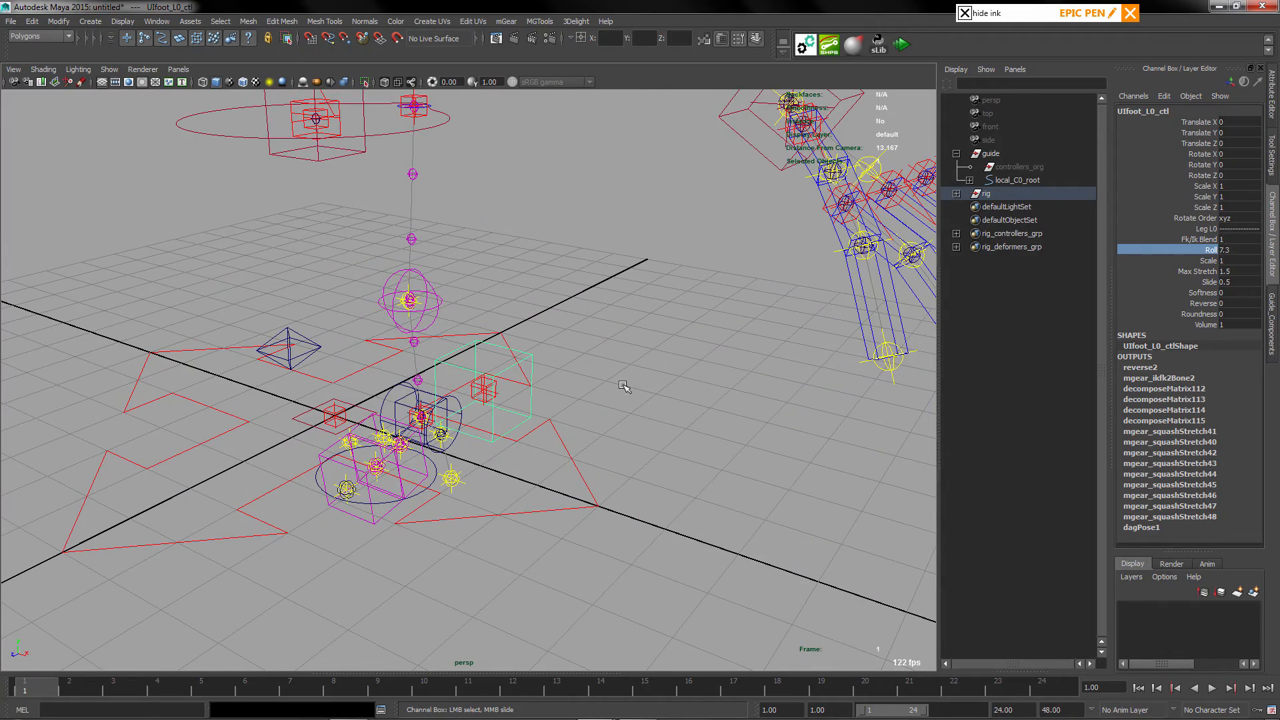
alt+right_drag(523, 483, 528, 338)
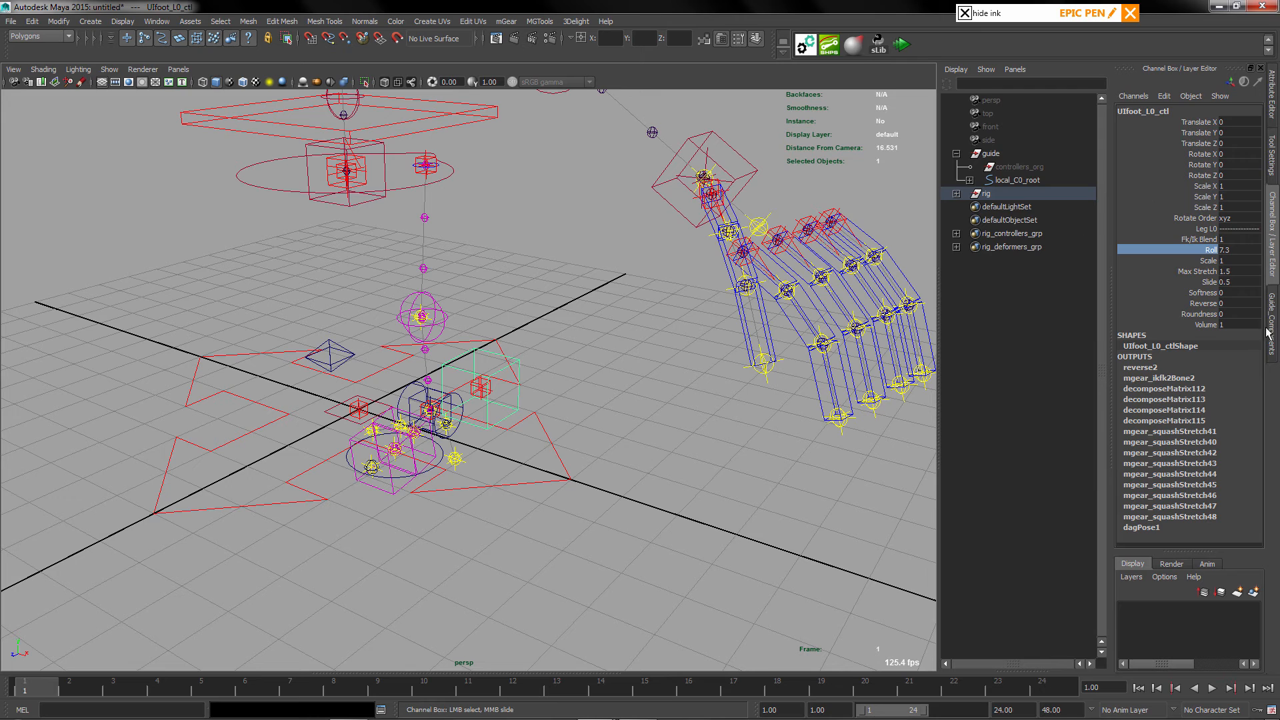
click(989, 198)
key(Delete)
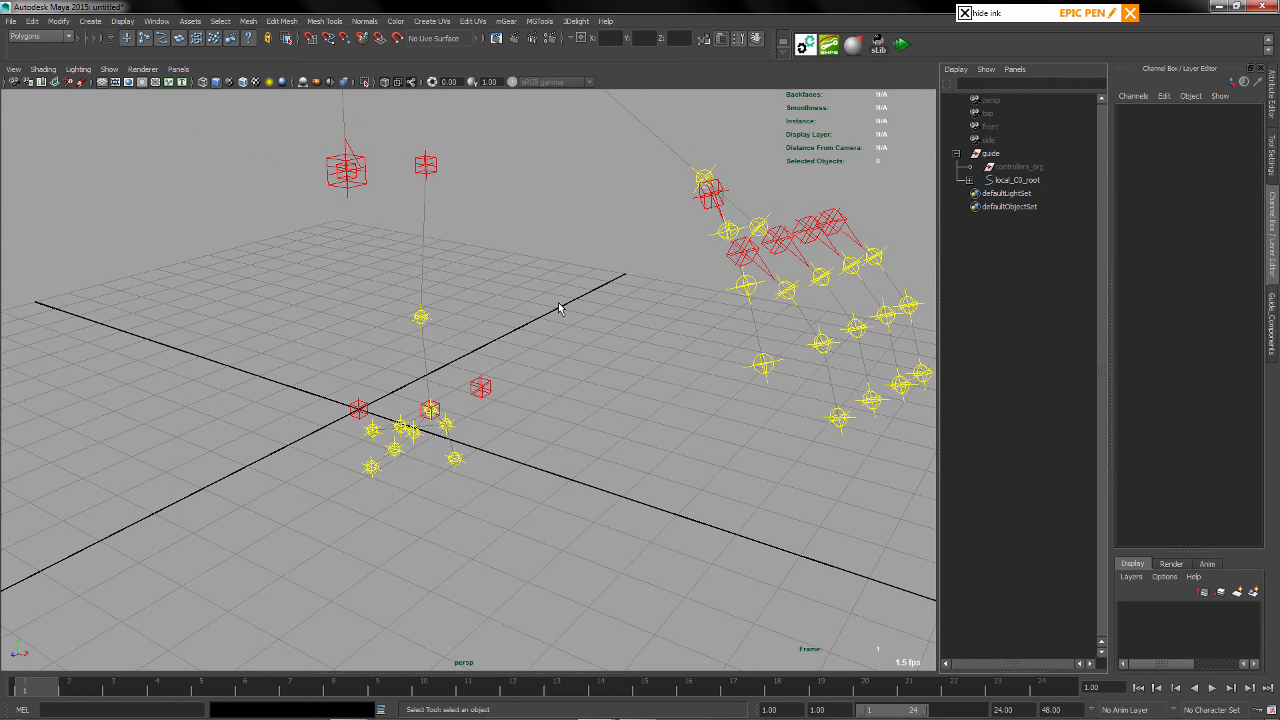
Examine the left leg guide in relation to the UIfoot, local and spine root guides around it
alt+drag(517, 380, 494, 396)
alt+right_drag(494, 396, 509, 382)
alt+middle_drag(509, 383, 509, 361)
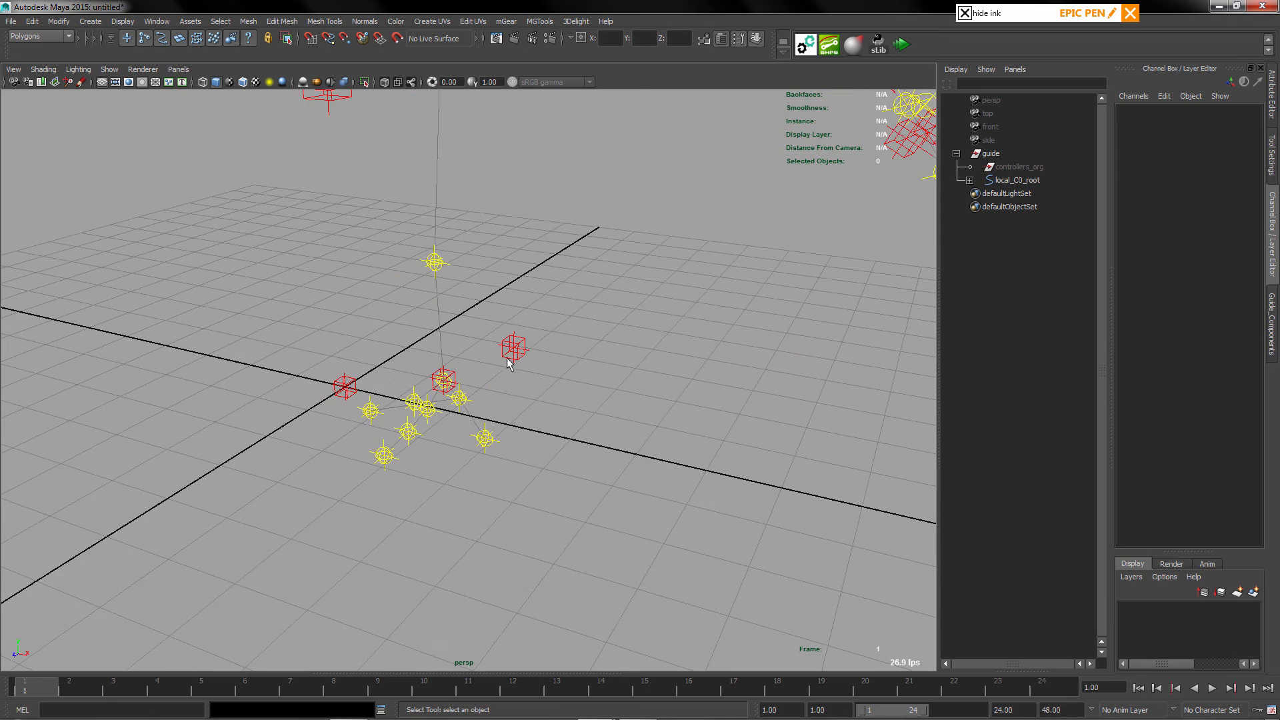
alt+right_drag(531, 291, 500, 367)
alt+drag(500, 368, 532, 311)
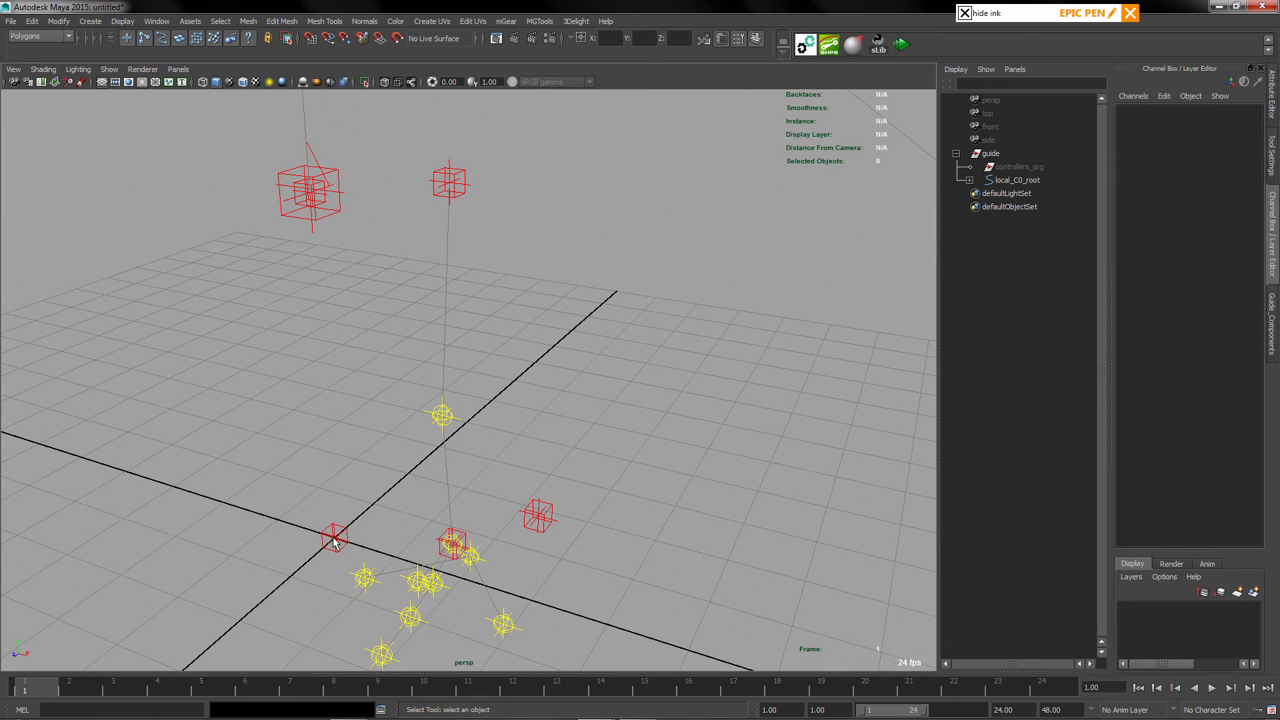
click(465, 191)
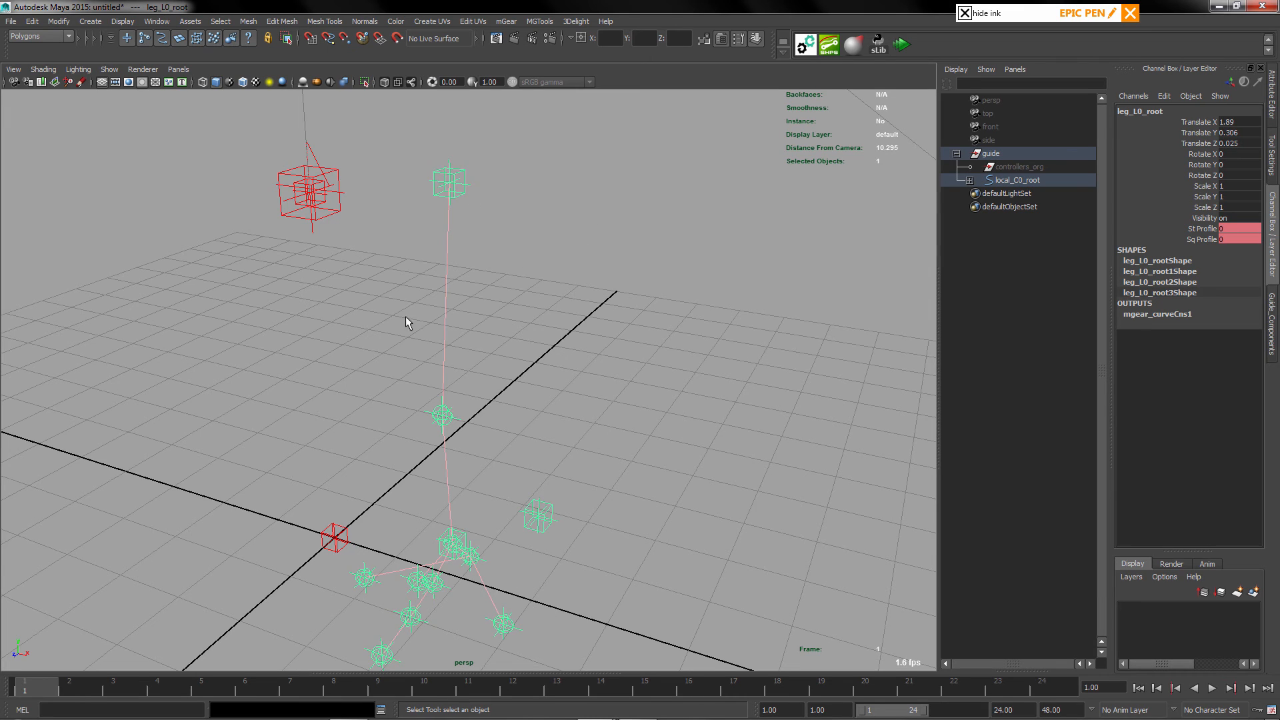
alt+right_drag(477, 497, 427, 346)
alt+middle_drag(569, 326, 535, 243)
alt+right_drag(517, 428, 437, 280)
alt+middle_drag(489, 290, 495, 332)
alt+drag(456, 350, 450, 336)
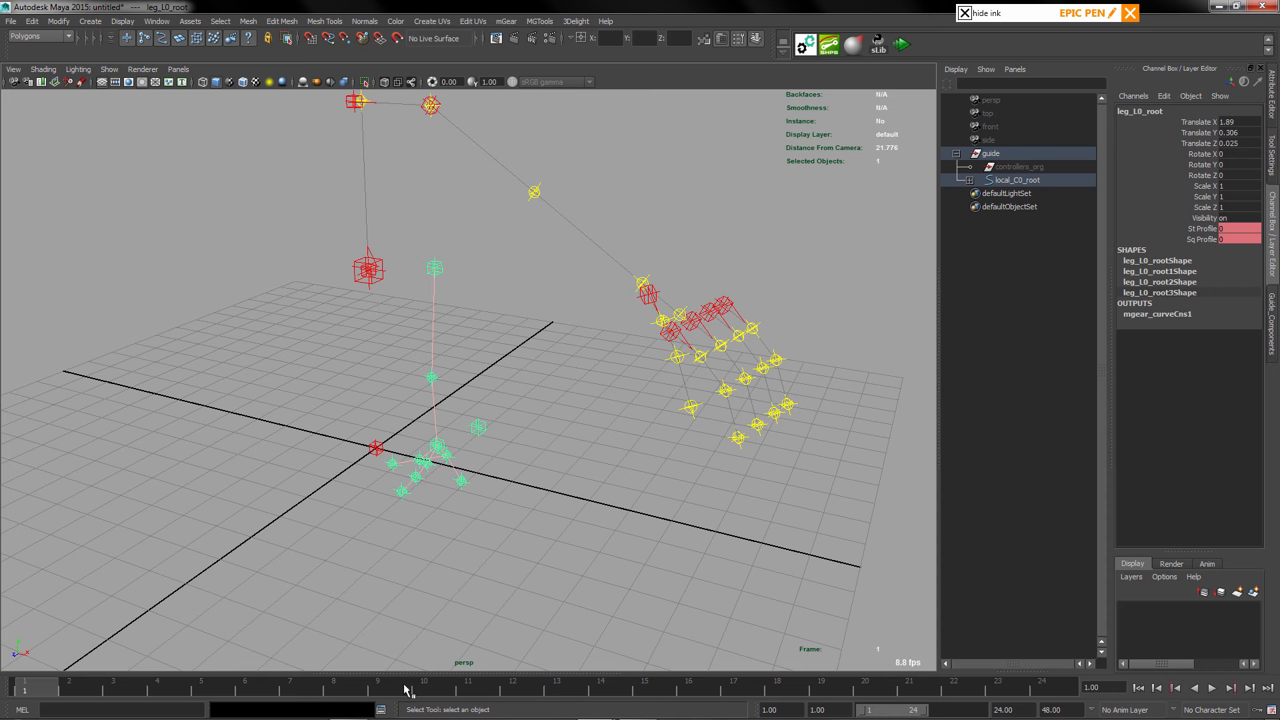
Open the script editor below the viewport and paste the origin guide's name, local_C0_root, two lines below leg_2jnt_01
click(380, 711)
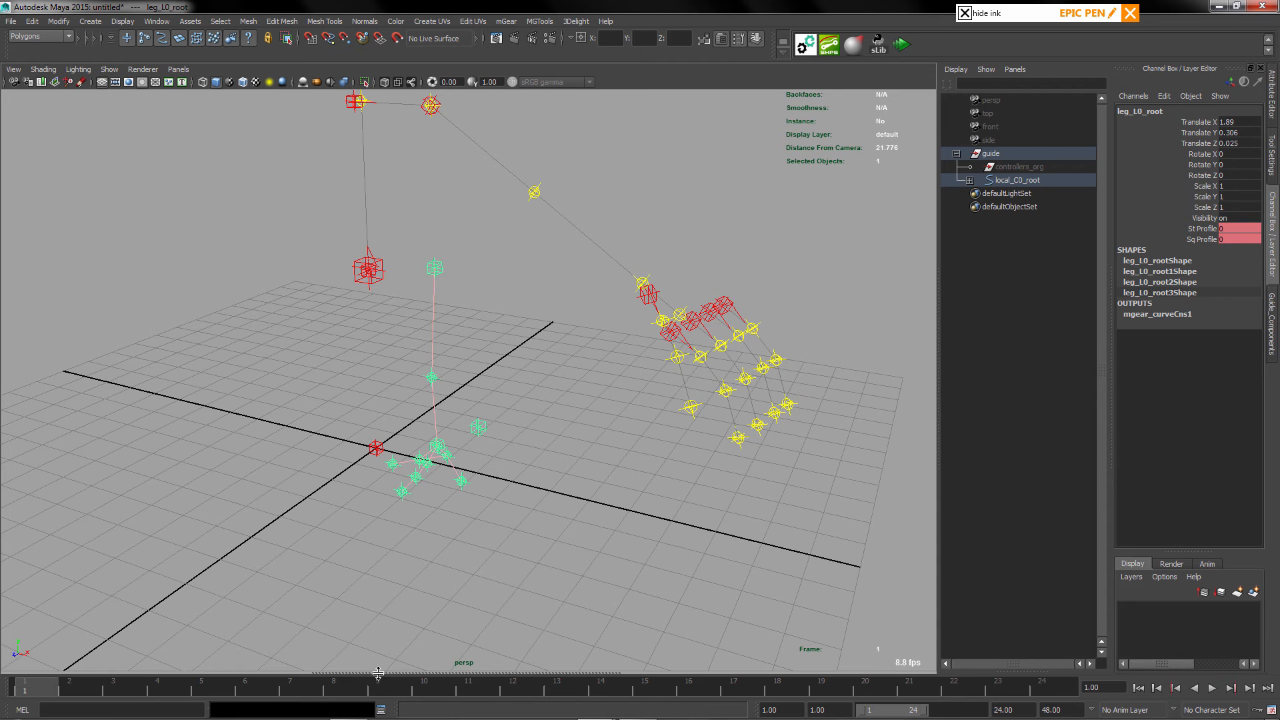
drag(385, 602, 386, 490)
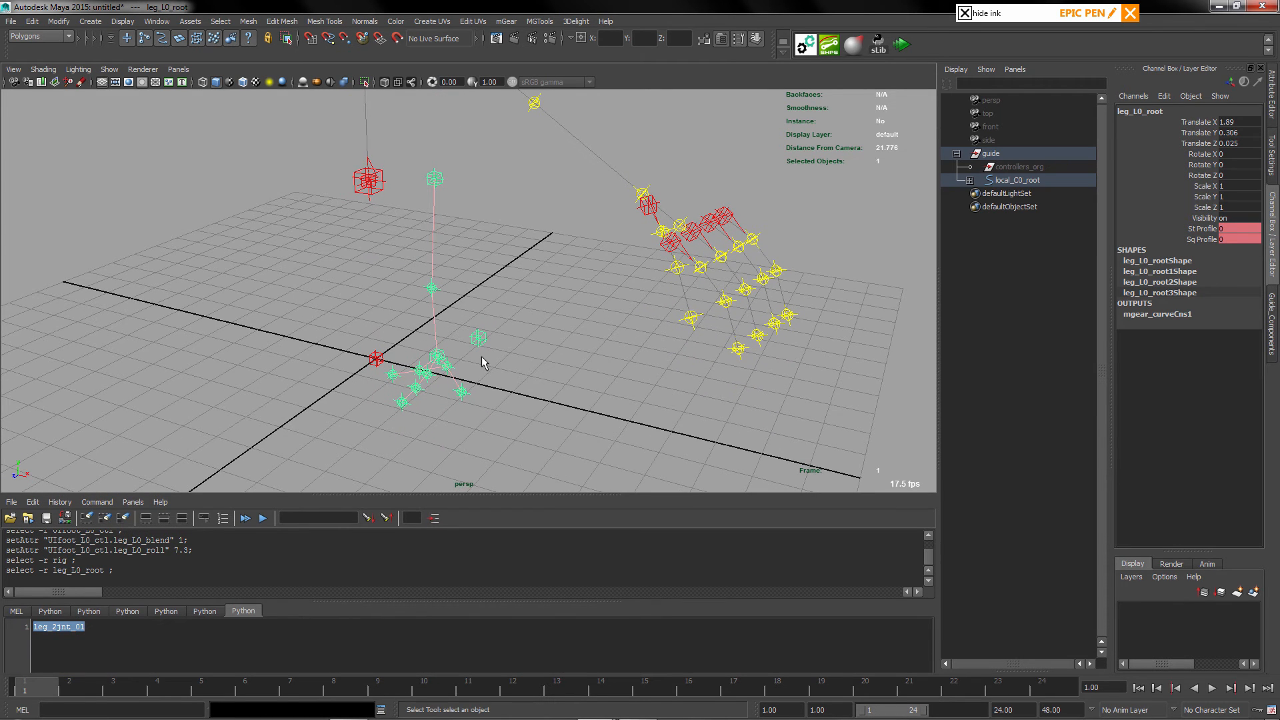
click(376, 360)
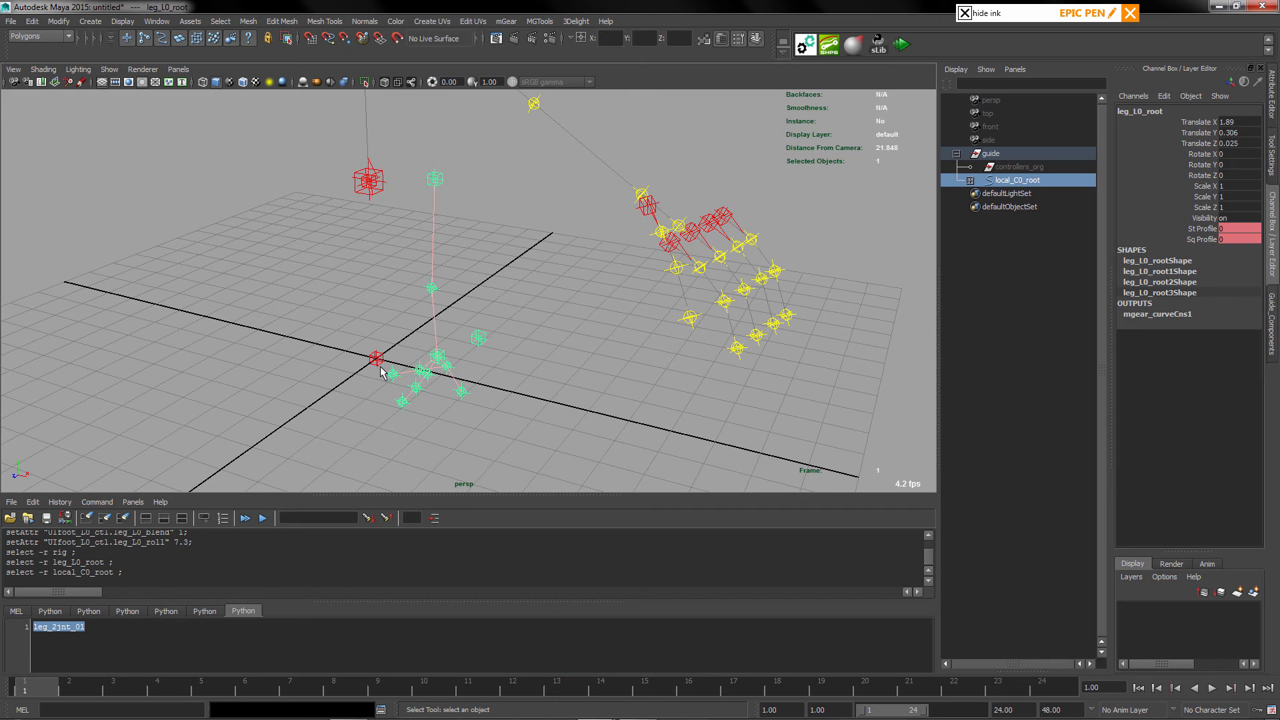
key(F2)
key(ctrl+c)
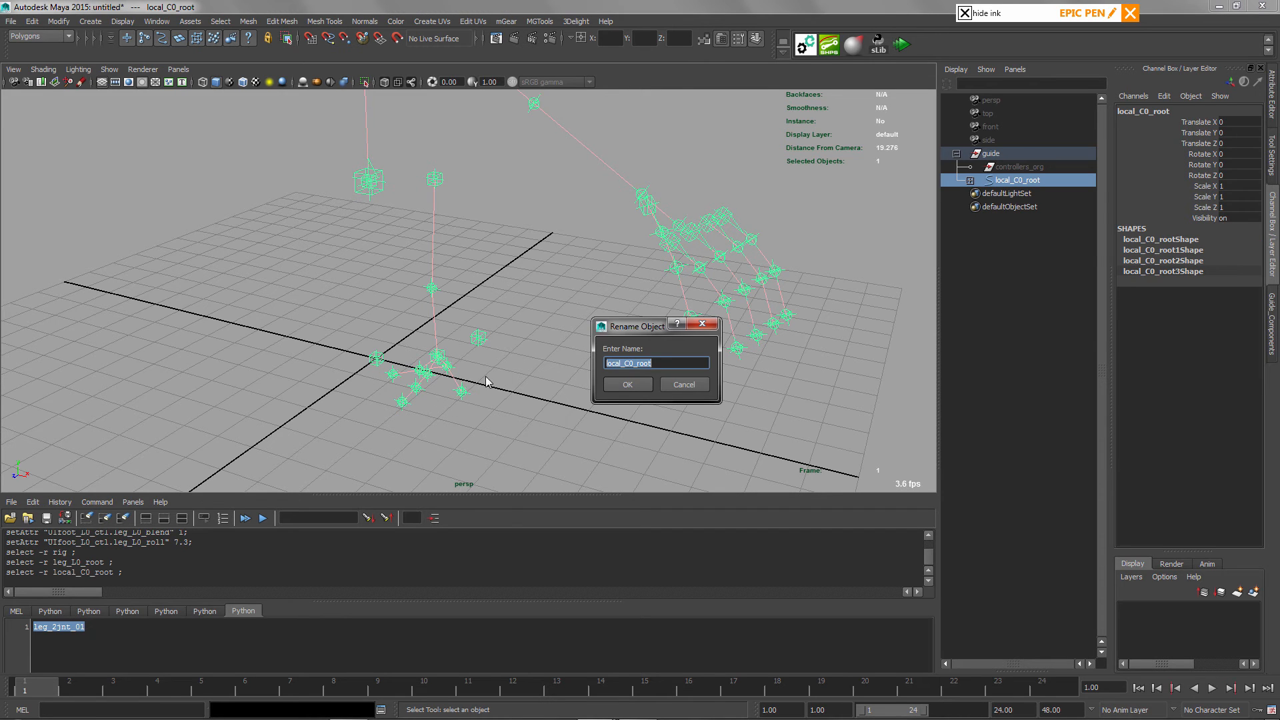
click(683, 385)
click(114, 628)
key(Return)
key(Return)
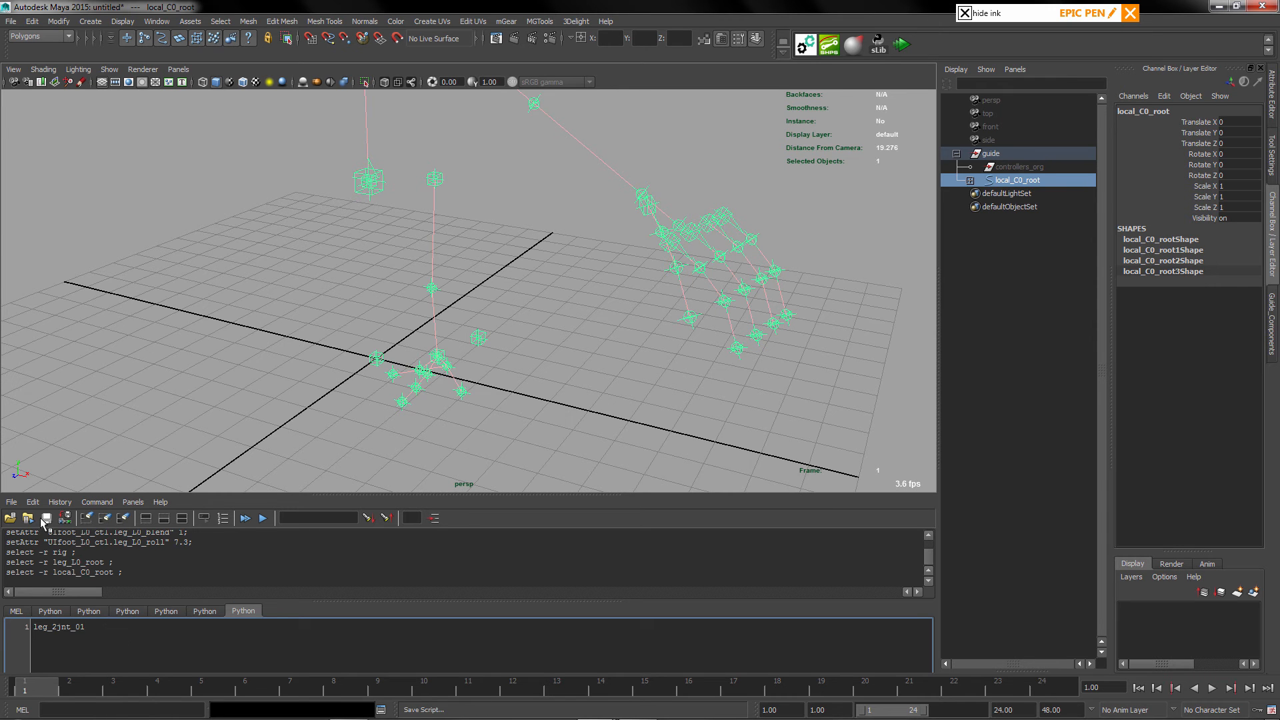
key(ctrl+v)
click(541, 266)
Copy the spine root guide's name, spine_C0_root, and paste it on a new line below local_C0_root in the script editor
alt+drag(509, 220, 489, 307)
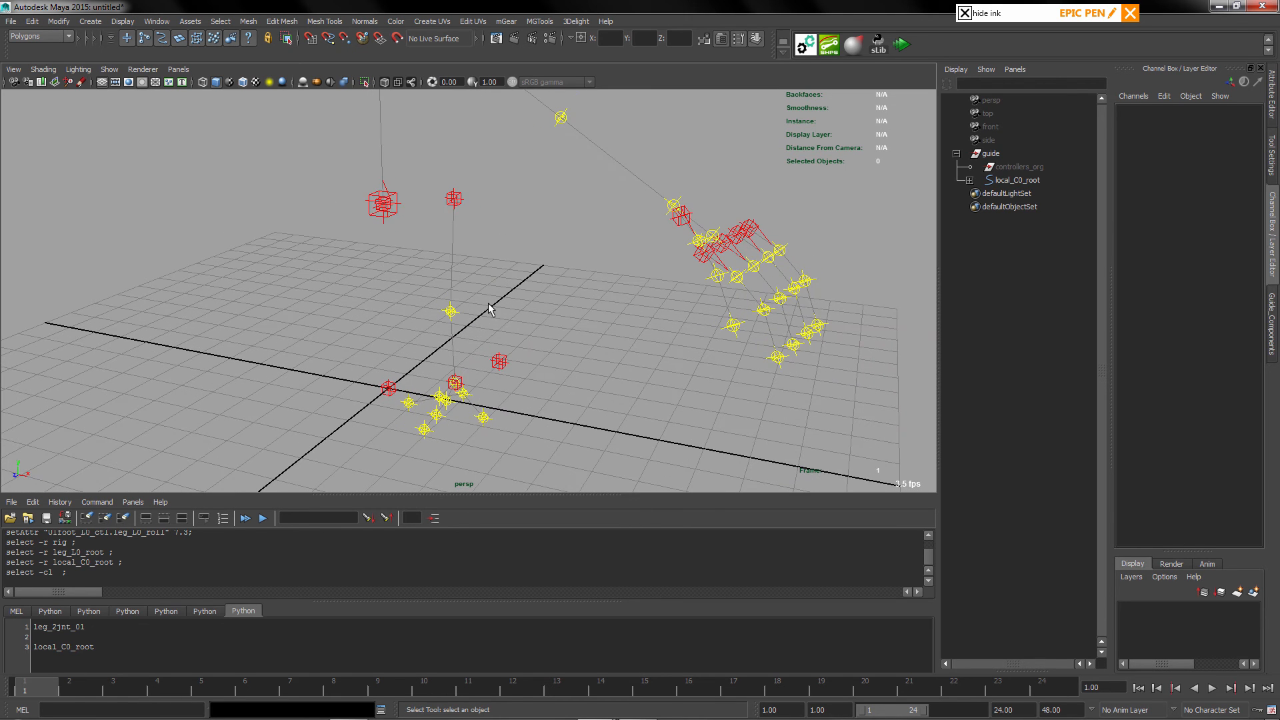
click(383, 204)
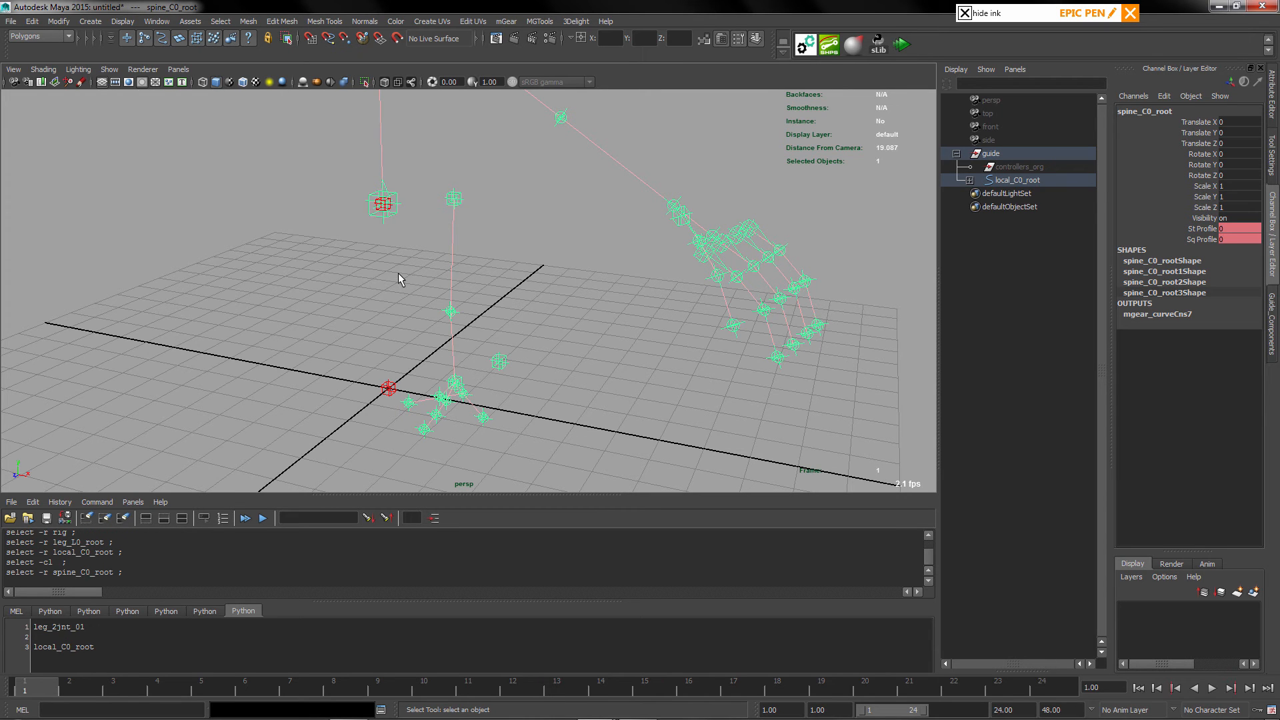
key(F2)
key(ctrl+c)
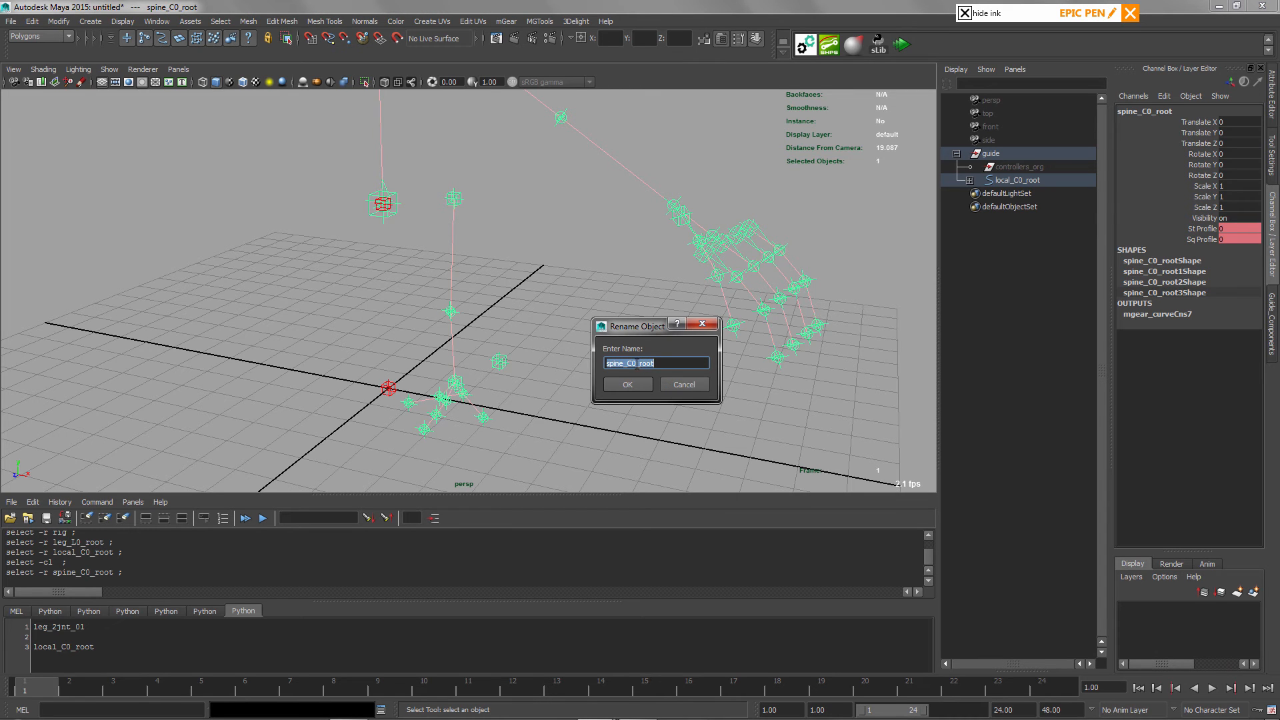
click(648, 385)
click(143, 647)
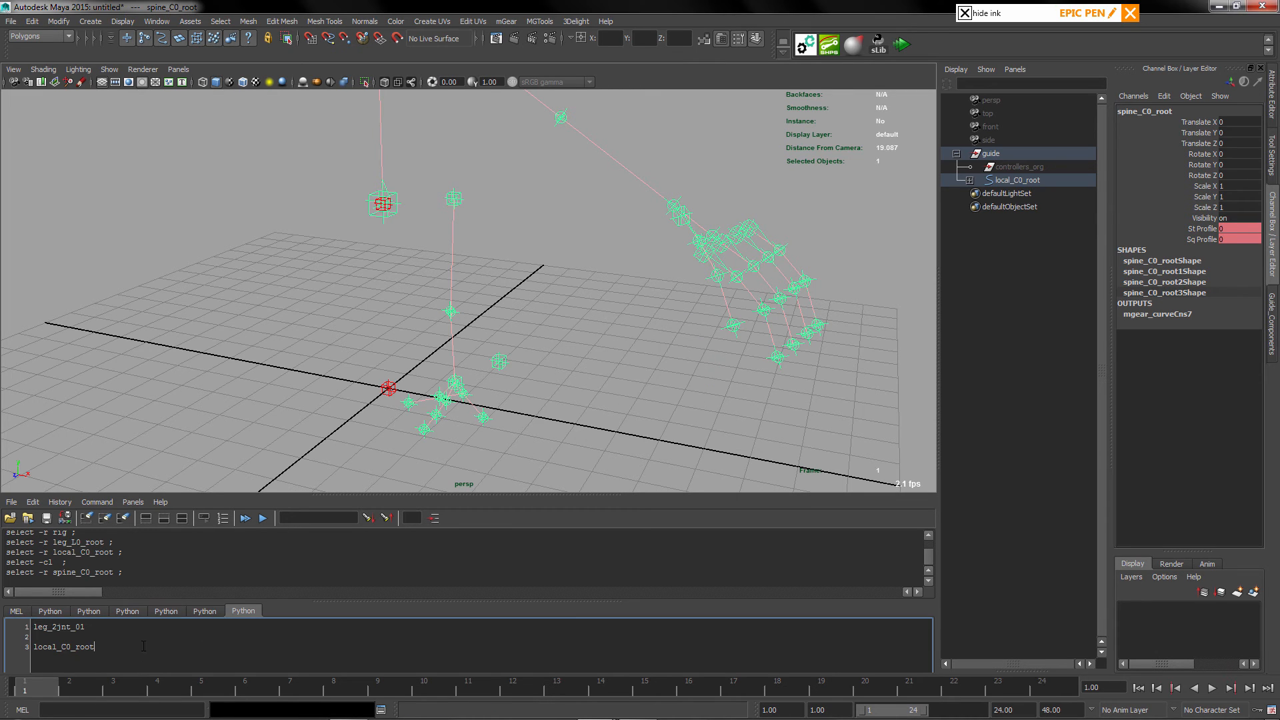
key(Return)
key(ctrl+v)
Select the left leg's root guide and open its component properties
click(440, 199)
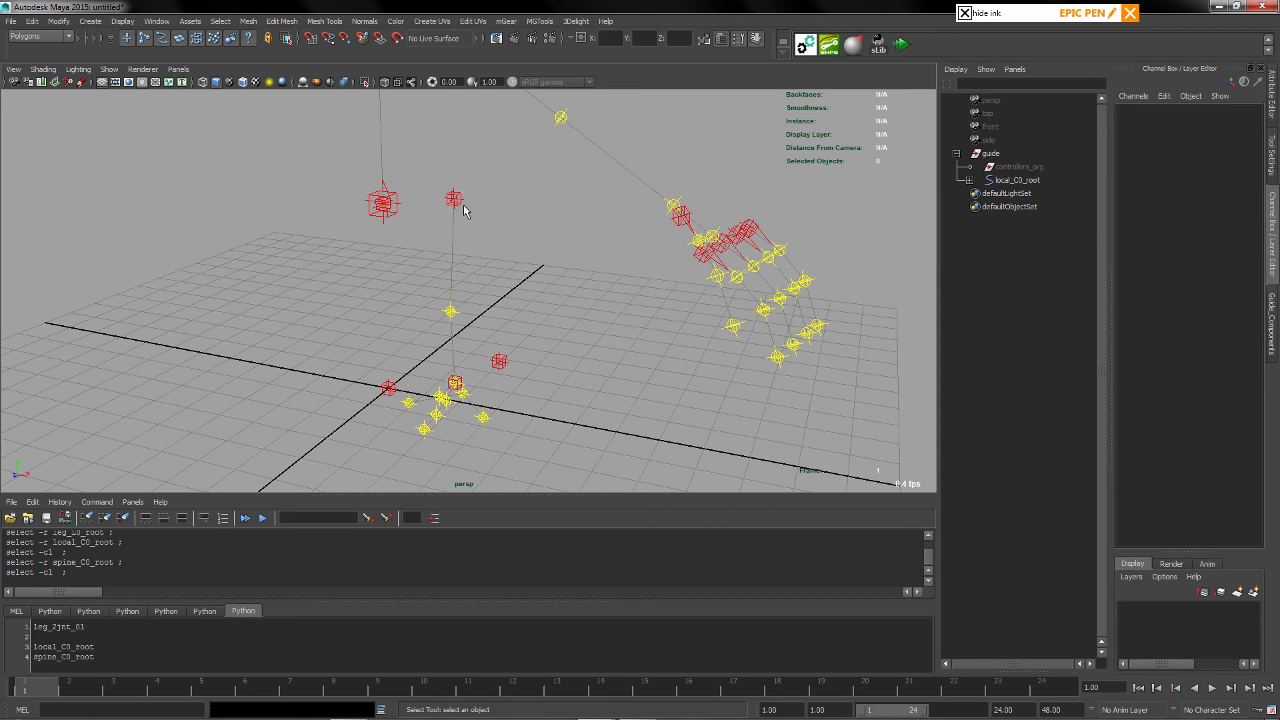
click(458, 202)
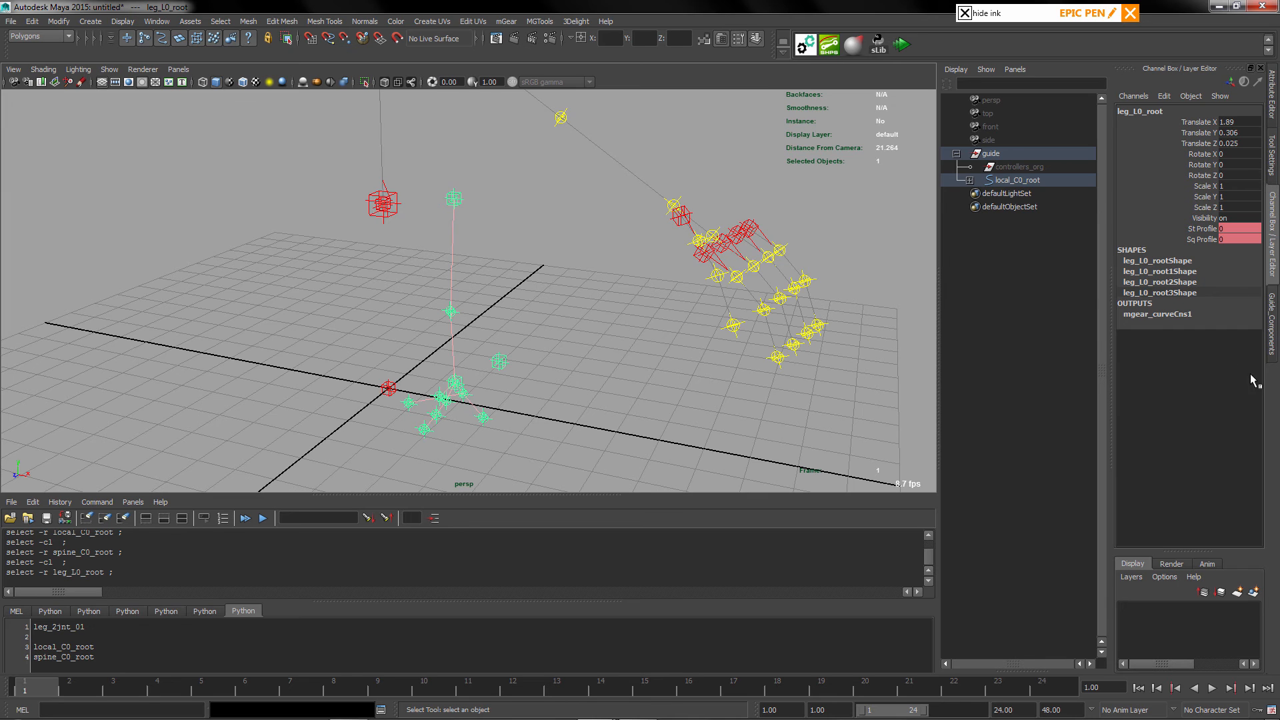
click(1272, 338)
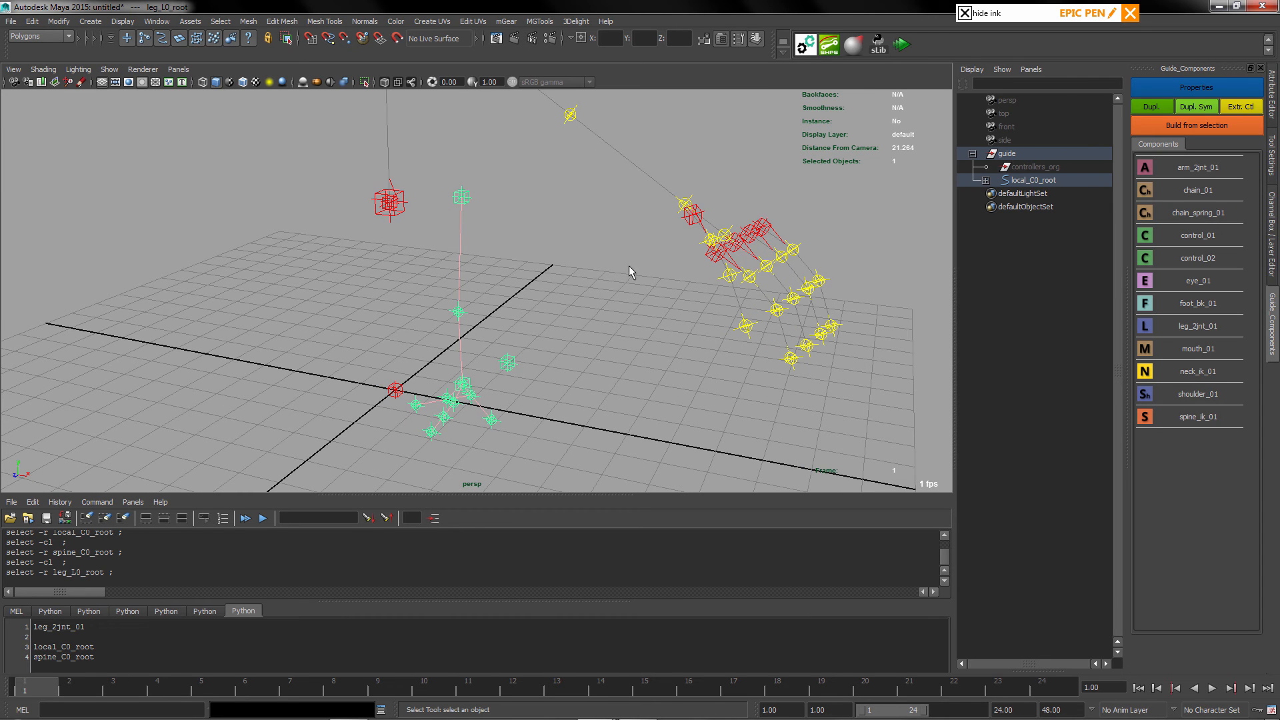
click(1177, 88)
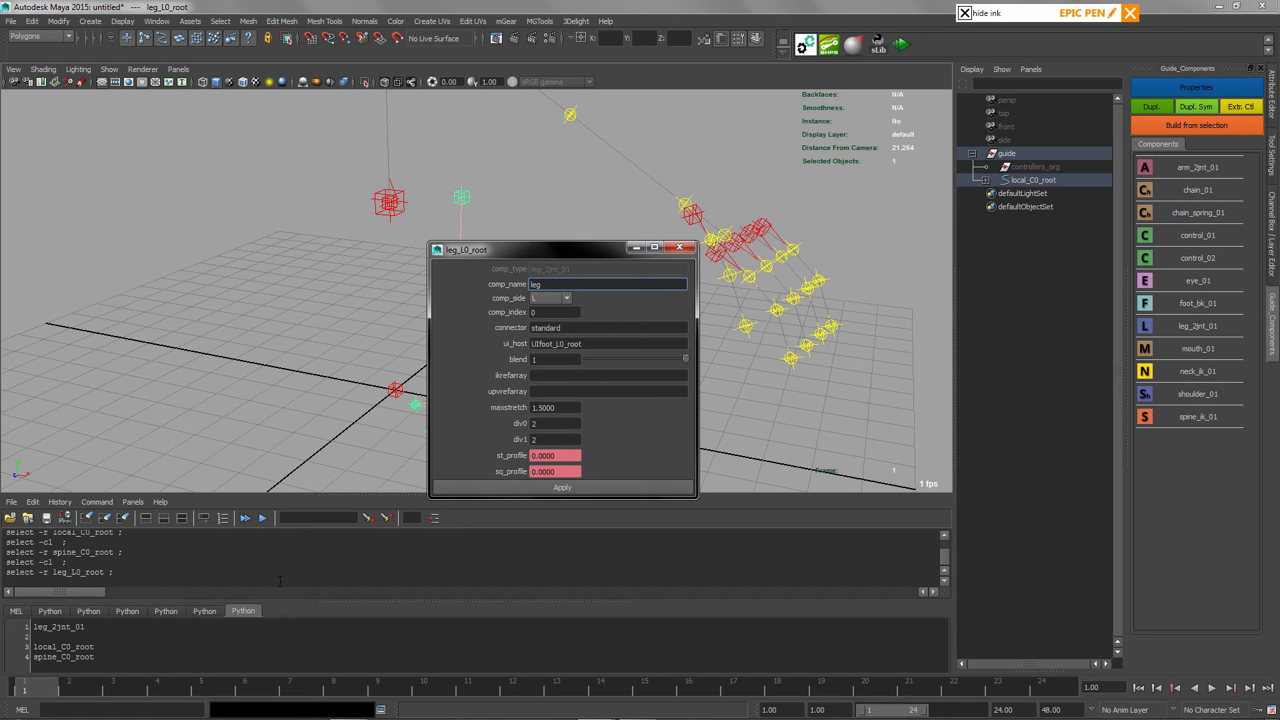
Join the two guide names into one comma-separated line, local_C0_root,spine_C0_root, and copy it
click(103, 647)
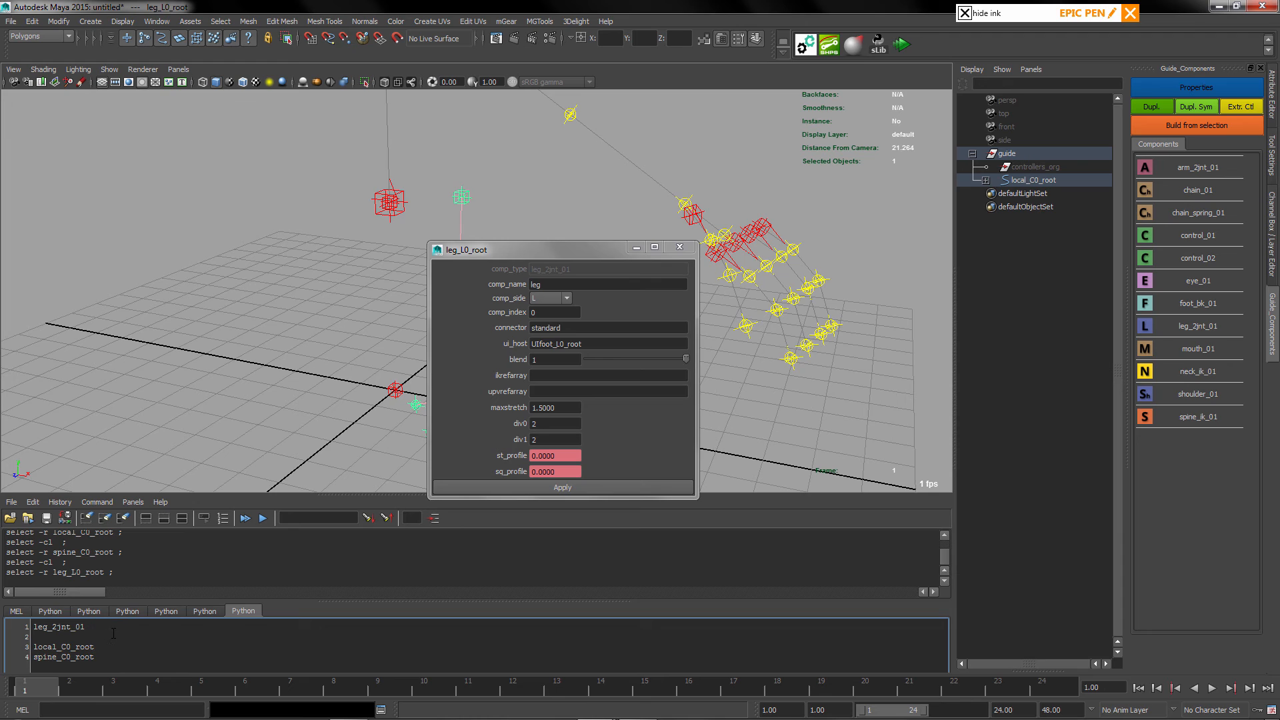
key(Delete)
text(,spine_C0_root)
drag(160, 646, 33, 647)
key(ctrl+c)
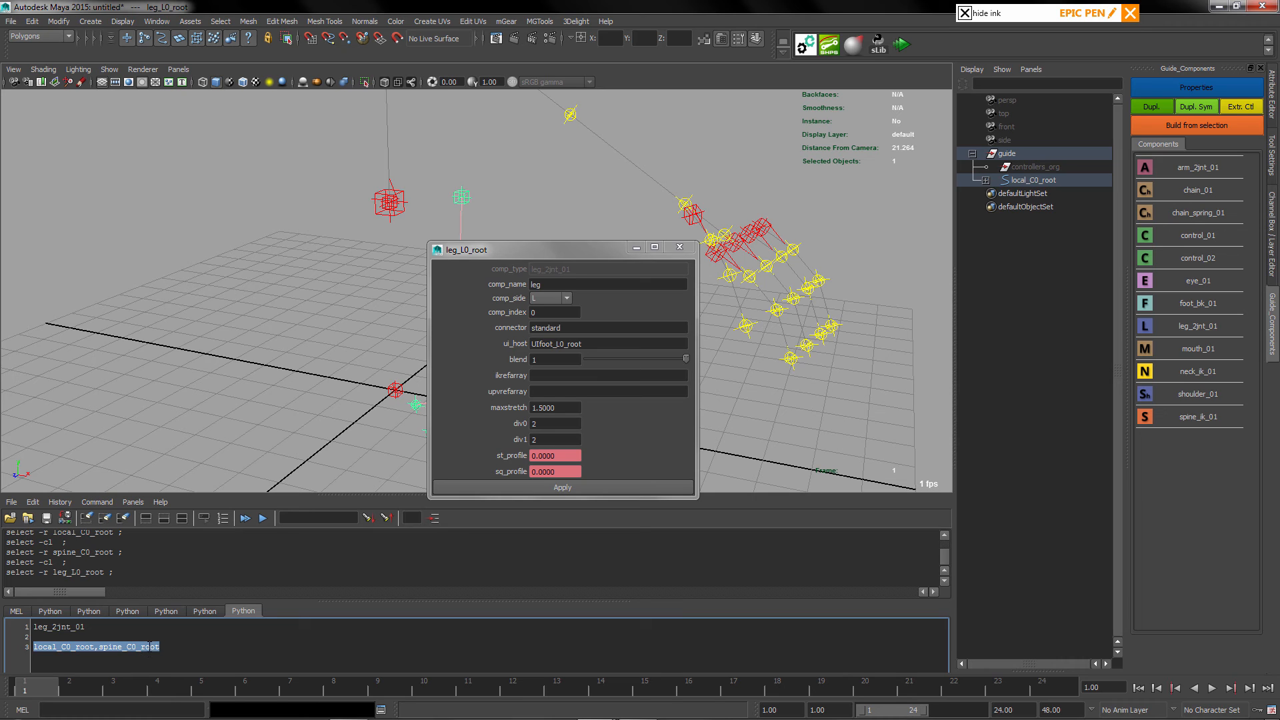
Set the left leg's ikrefarray and upvrefarray to local_C0_root,spine_C0_root and apply the settings
click(546, 376)
key(ctrl+v)
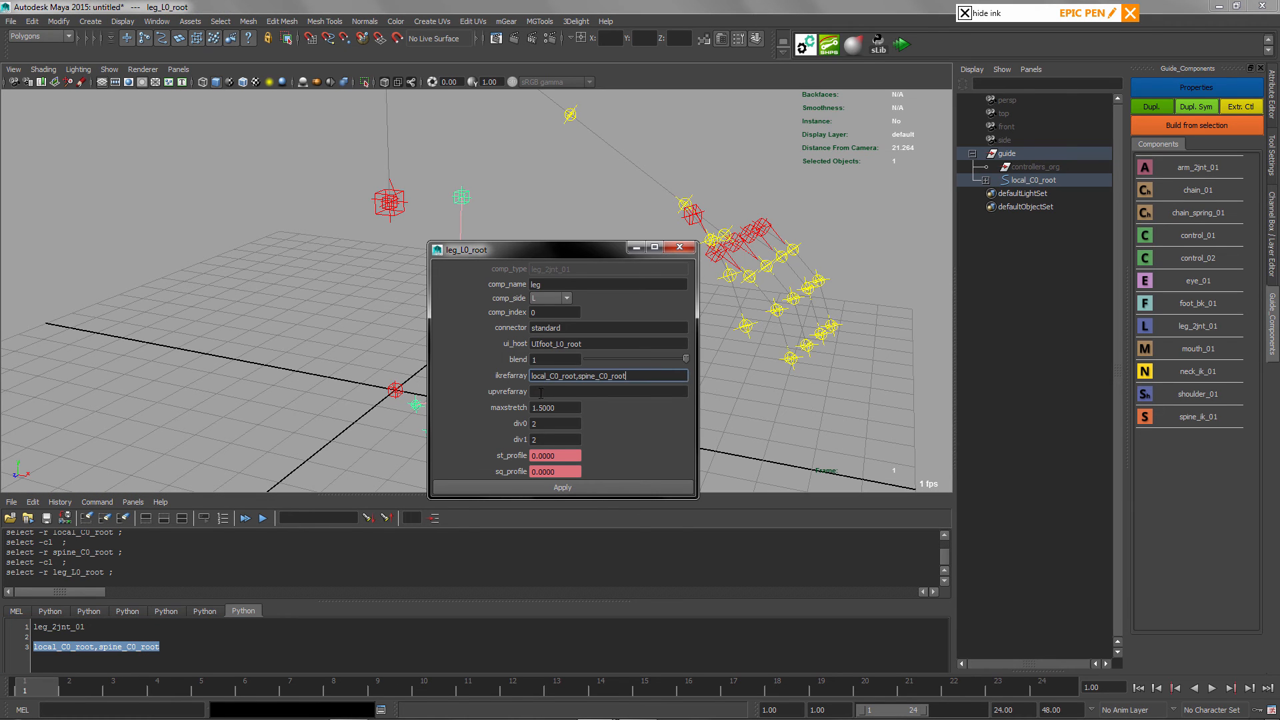
click(544, 392)
key(ctrl+v)
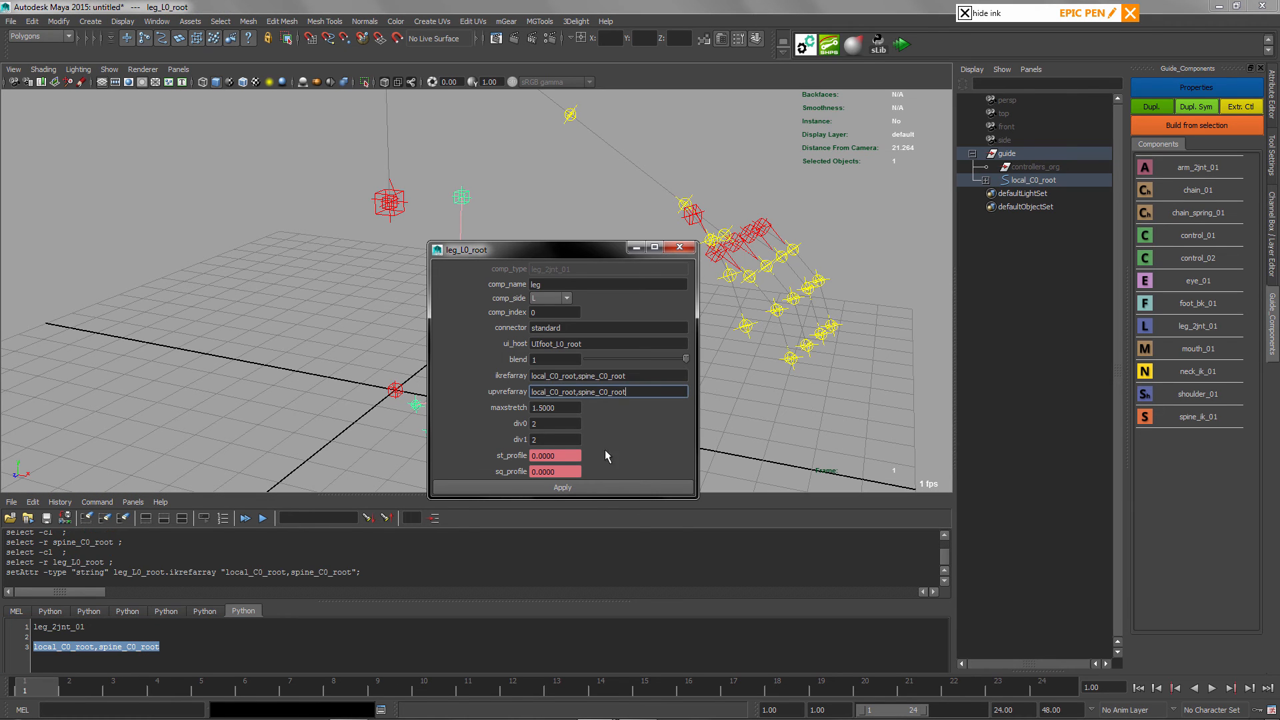
click(587, 497)
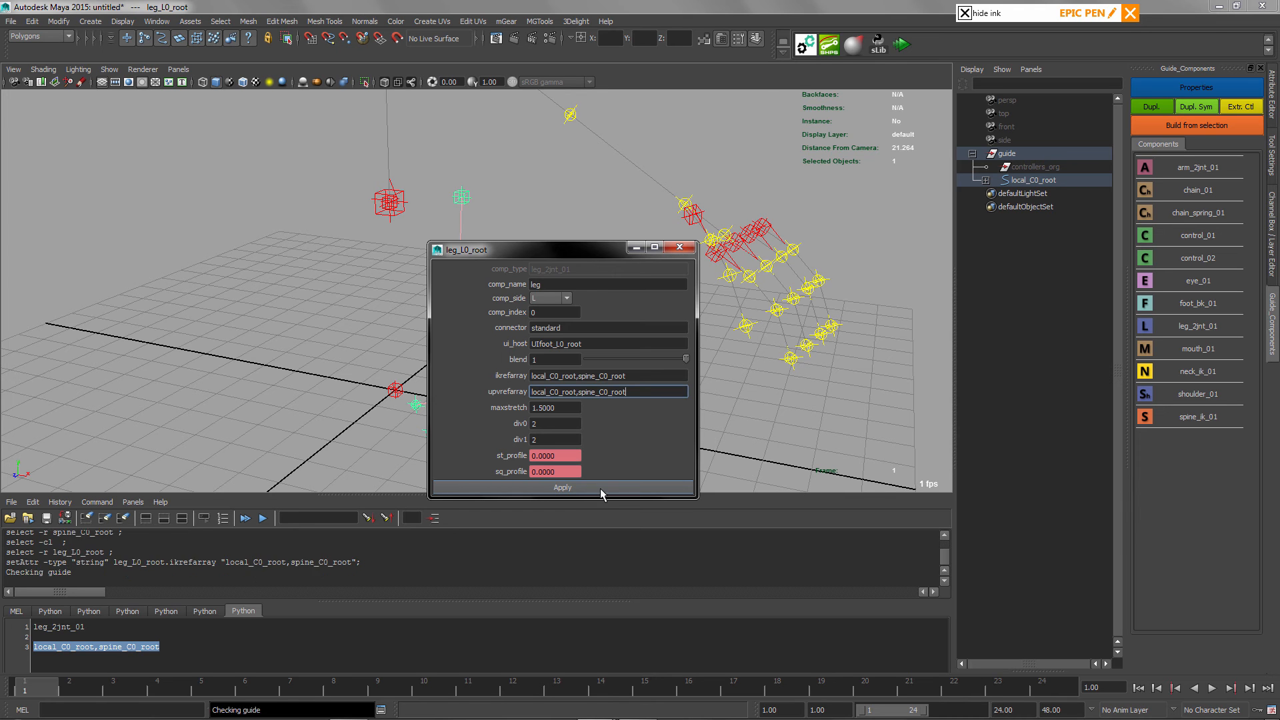
Select the tip guide of the left shoulder and copy its name, shoulder_L0_tip
alt+drag(571, 386, 440, 301)
click(429, 297)
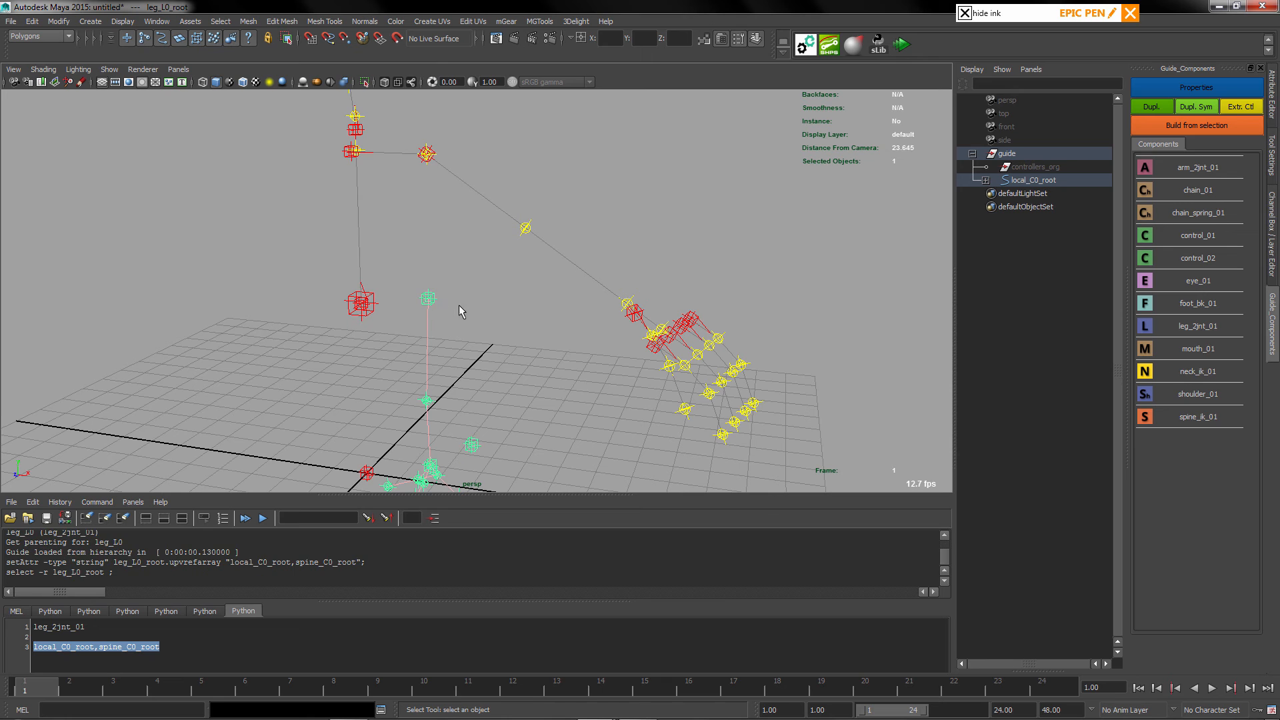
click(348, 154)
alt+right_drag(457, 174, 440, 420)
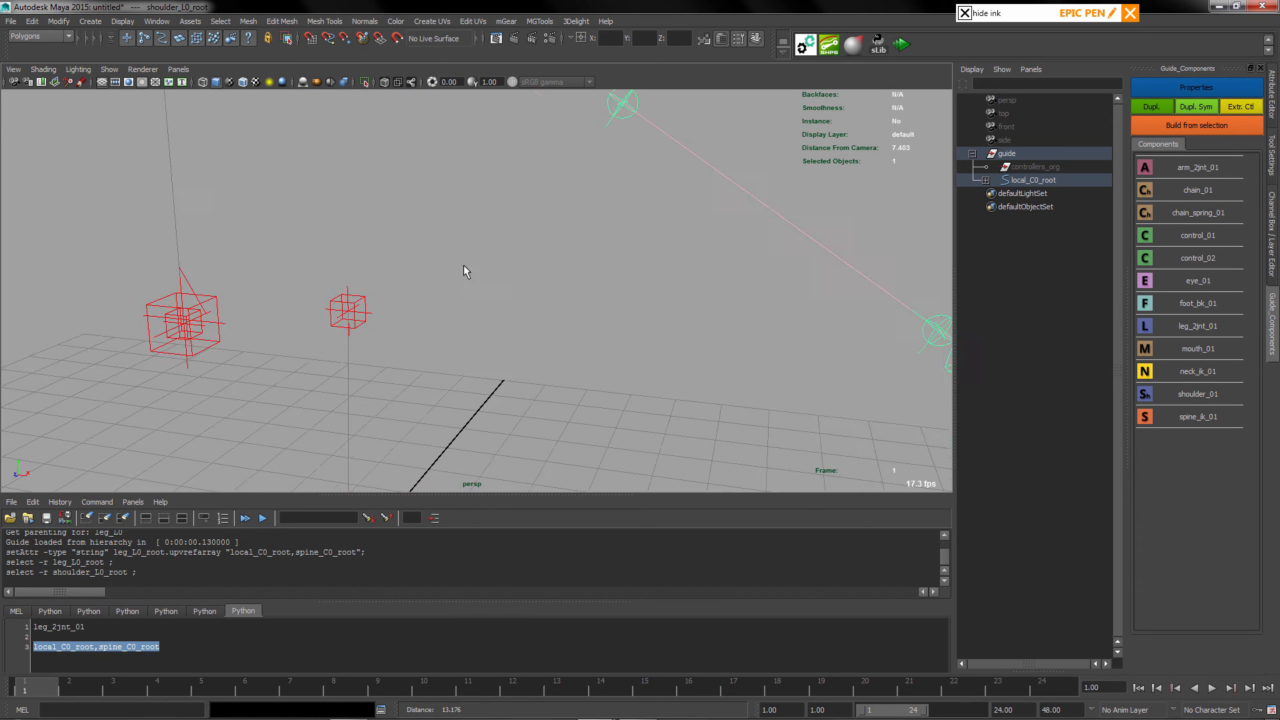
alt+middle_drag(440, 193, 542, 385)
click(536, 267)
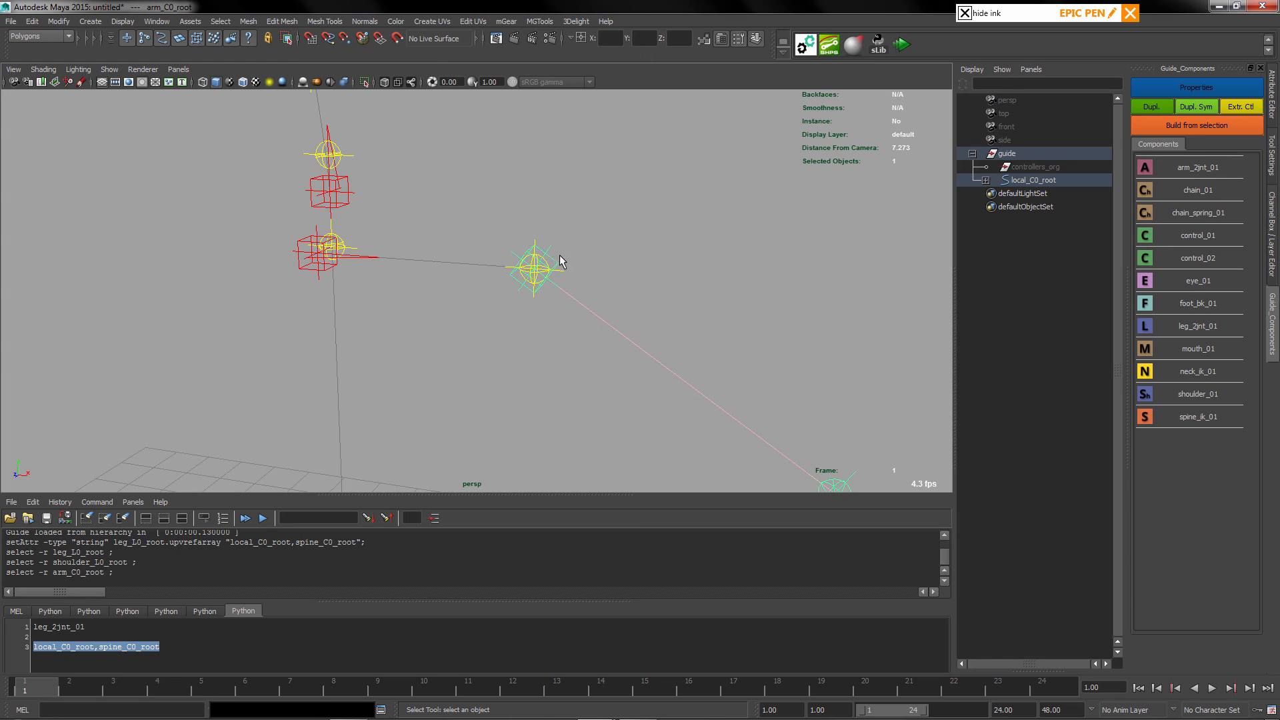
click(559, 284)
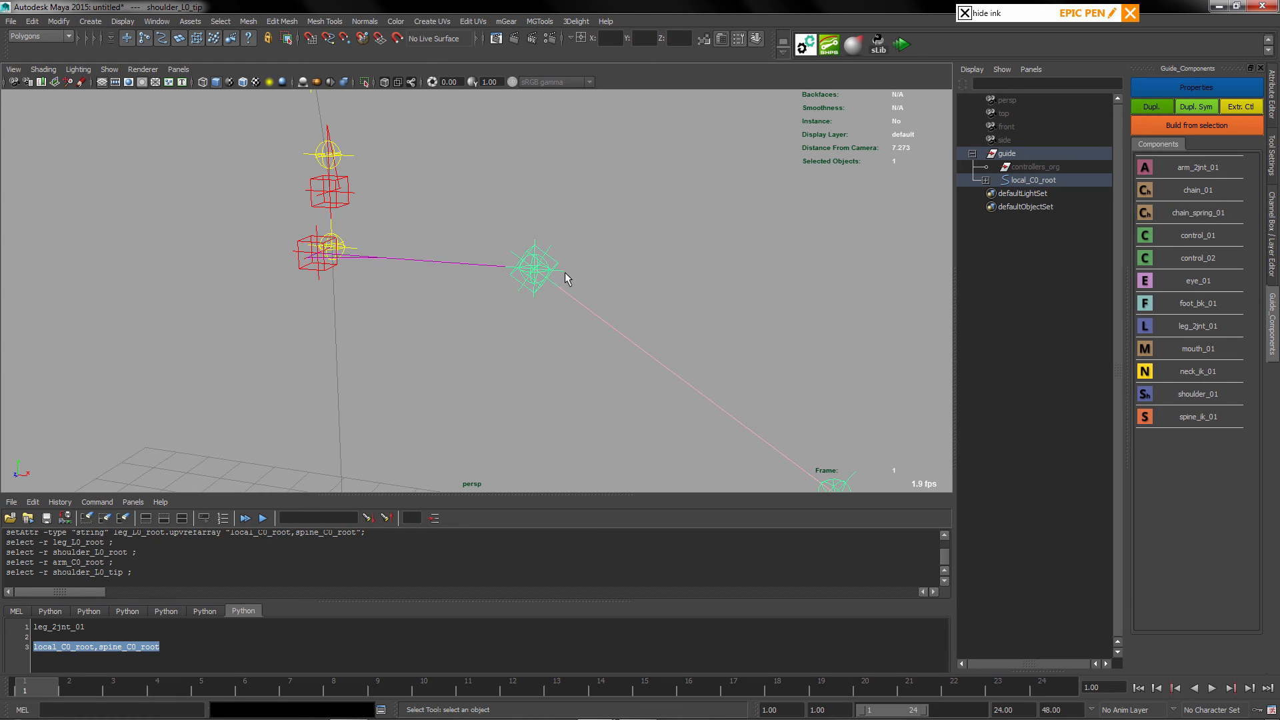
click(564, 274)
key(F2)
key(ctrl+c)
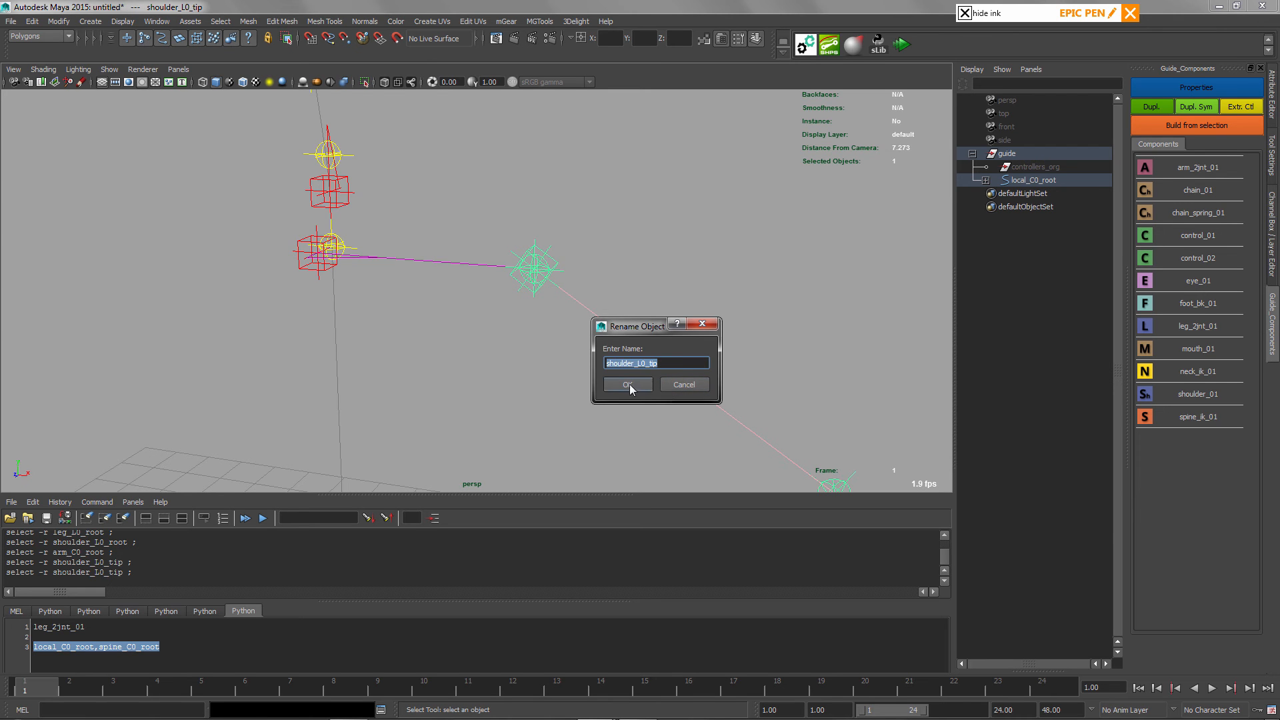
click(627, 385)
Append shoulder_L0_tip to the left leg's ikrefarray after a comma and apply the settings
alt+drag(510, 368, 545, 352)
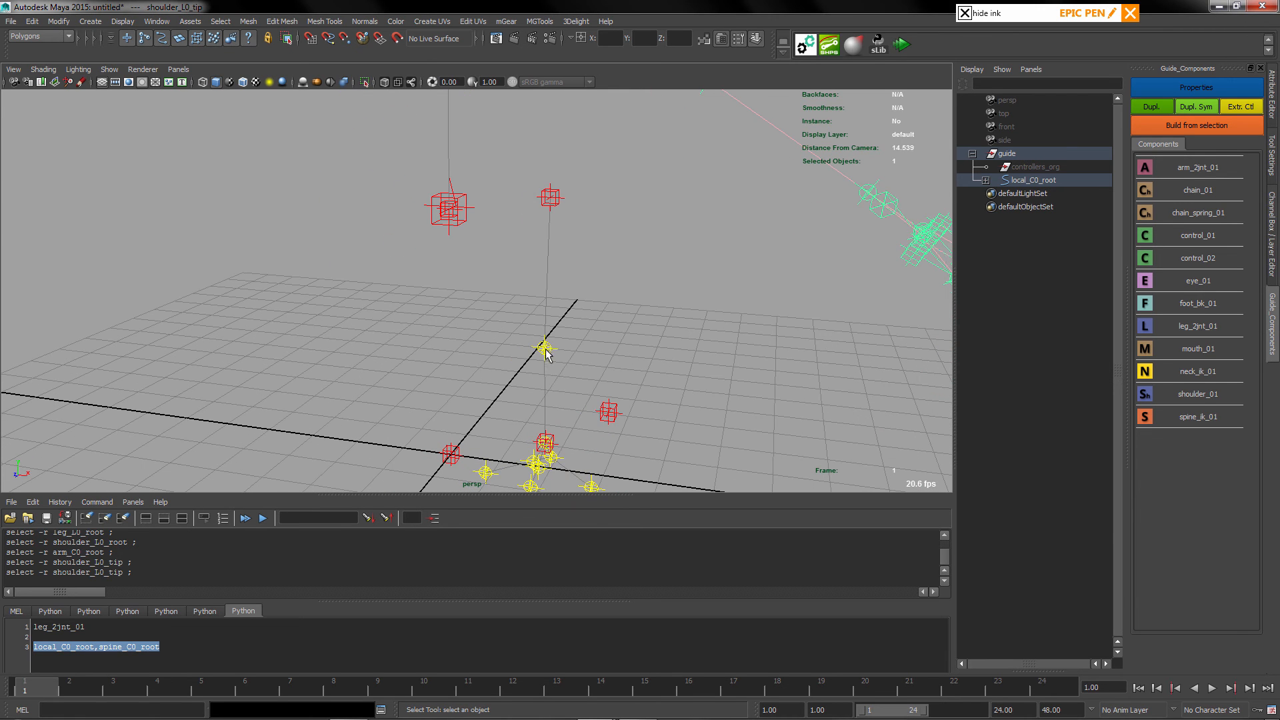
click(868, 193)
click(1196, 87)
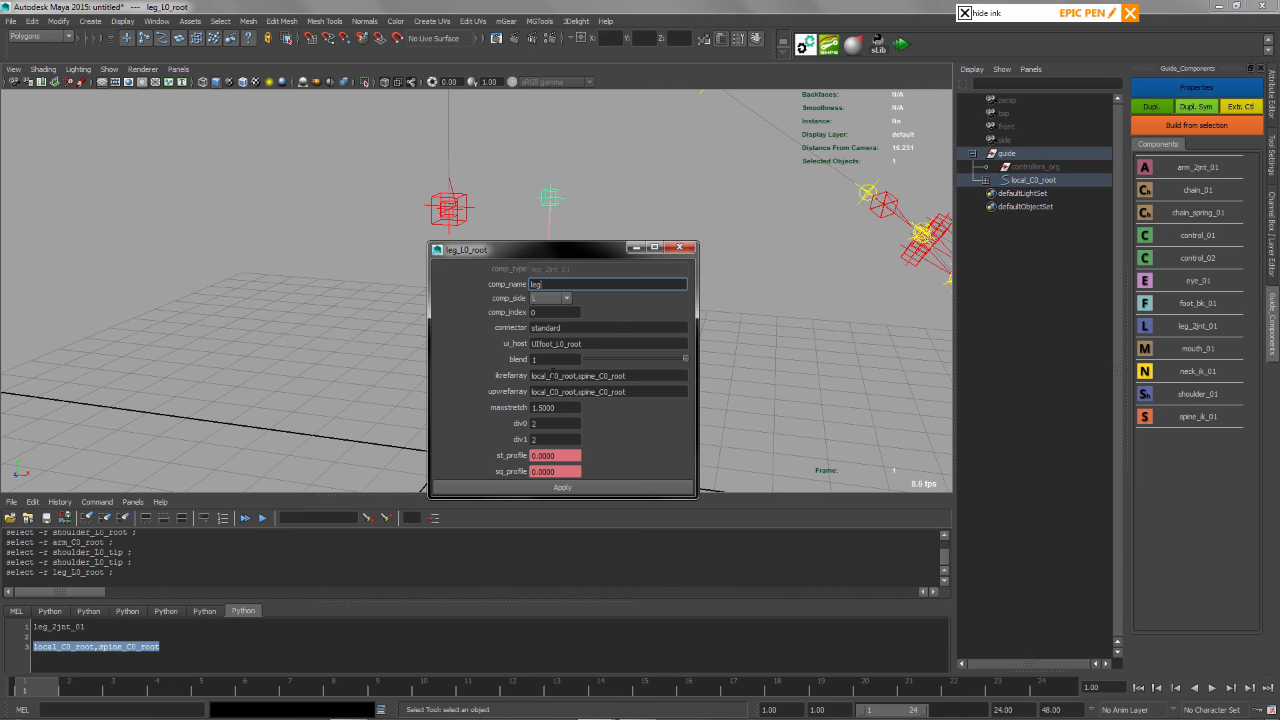
click(631, 377)
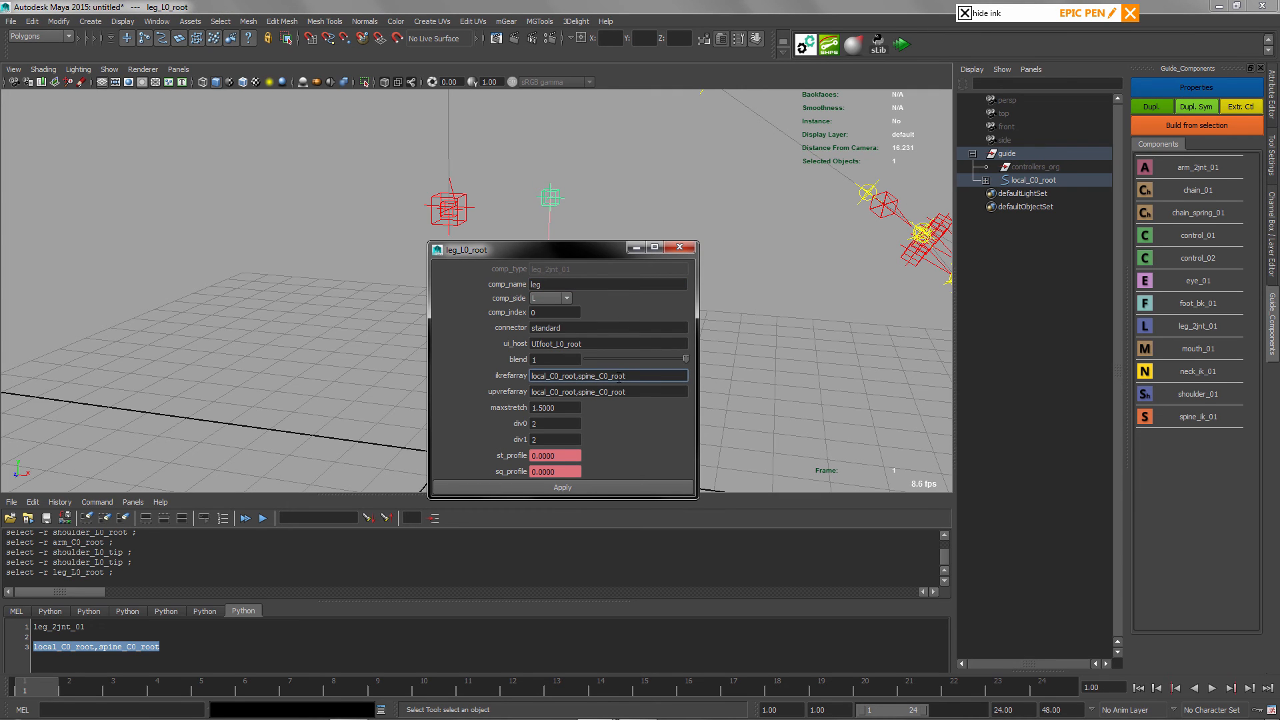
text(,)
key(ctrl+v)
click(601, 489)
Reopen the left leg root's properties to check its IK and up-vector reference entries, and close them
alt+drag(600, 423, 570, 318)
alt+right_drag(570, 319, 587, 174)
alt+middle_drag(587, 175, 560, 276)
click(530, 324)
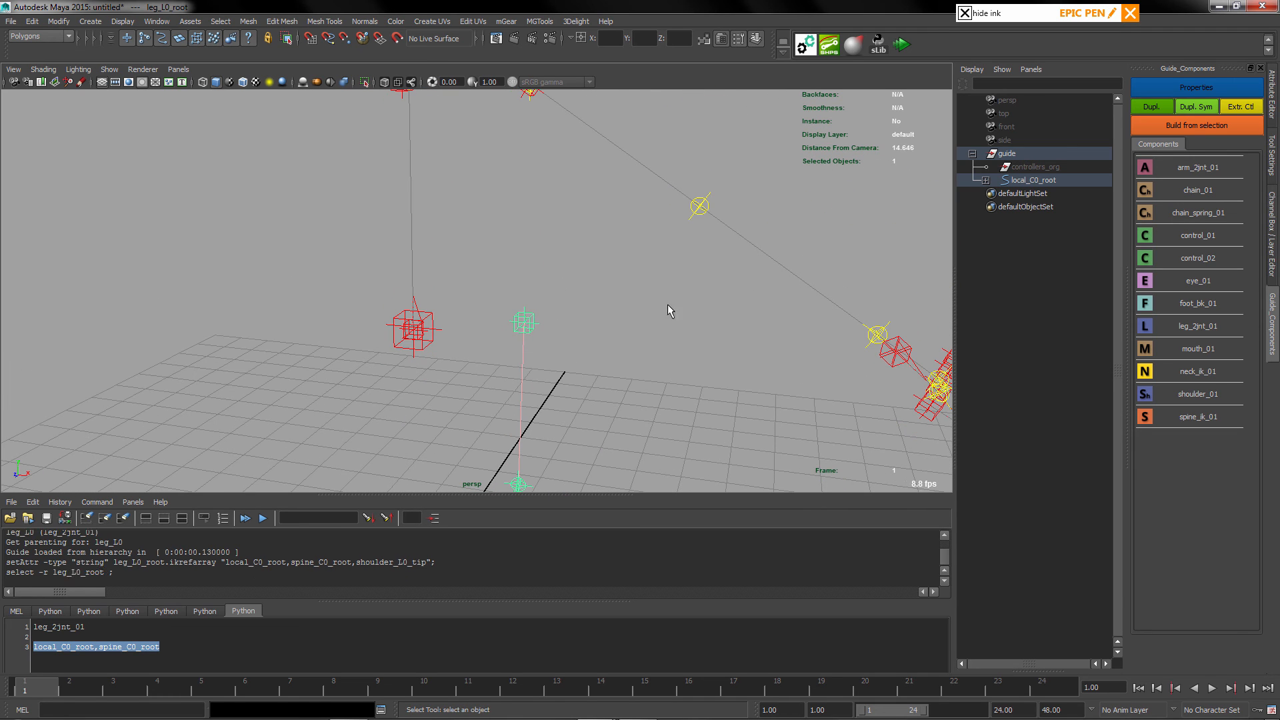
click(1190, 96)
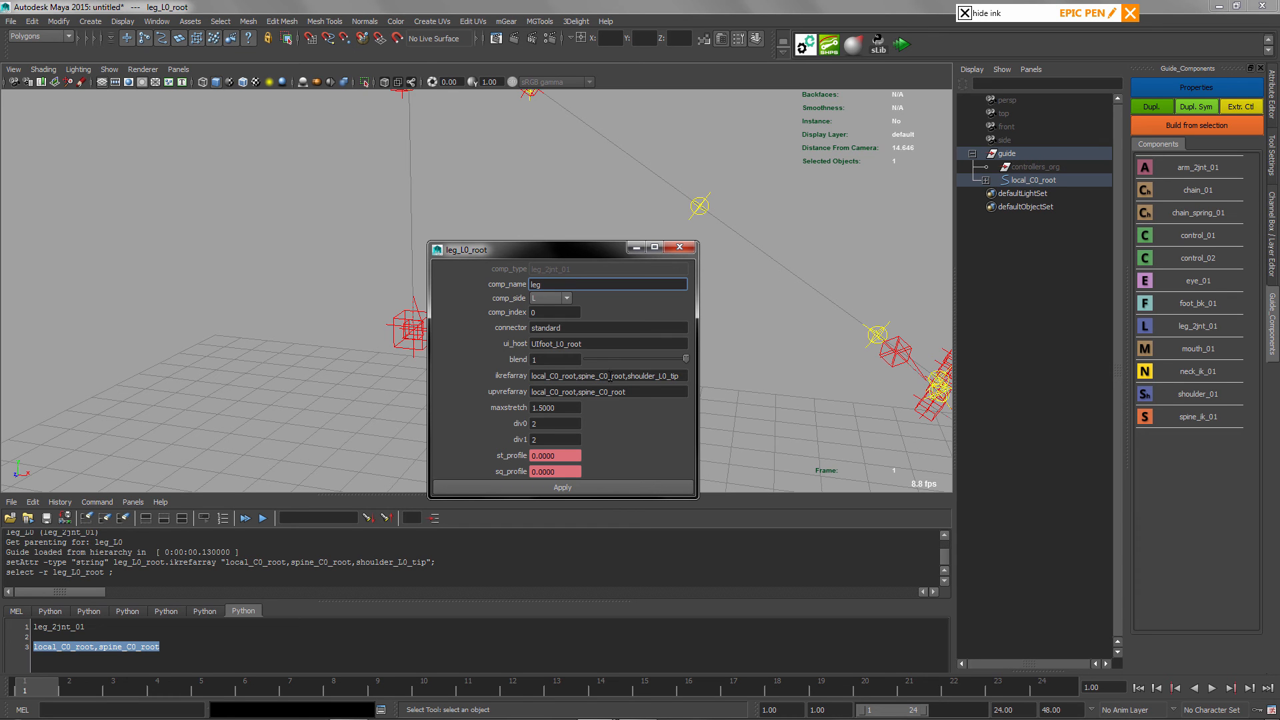
click(596, 487)
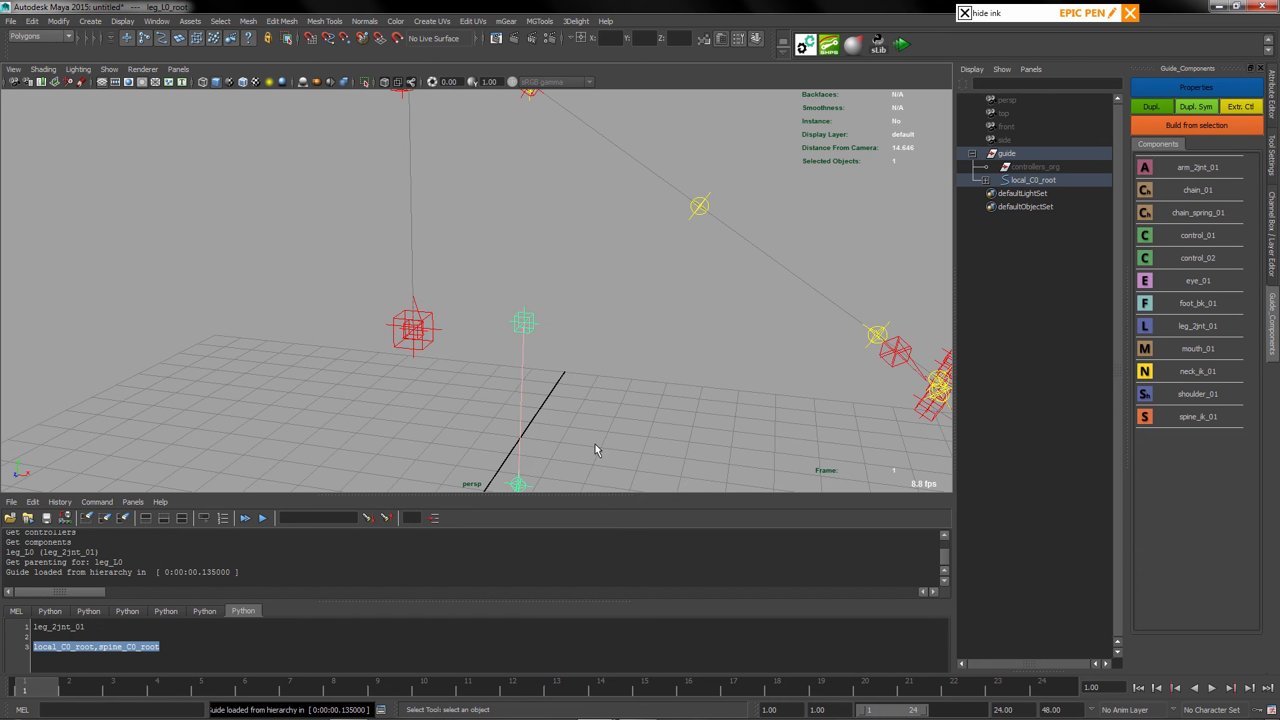
Duplicate the left leg guide symmetrically to the right side and check the reference entries in the copy's properties
alt+drag(595, 443, 565, 294)
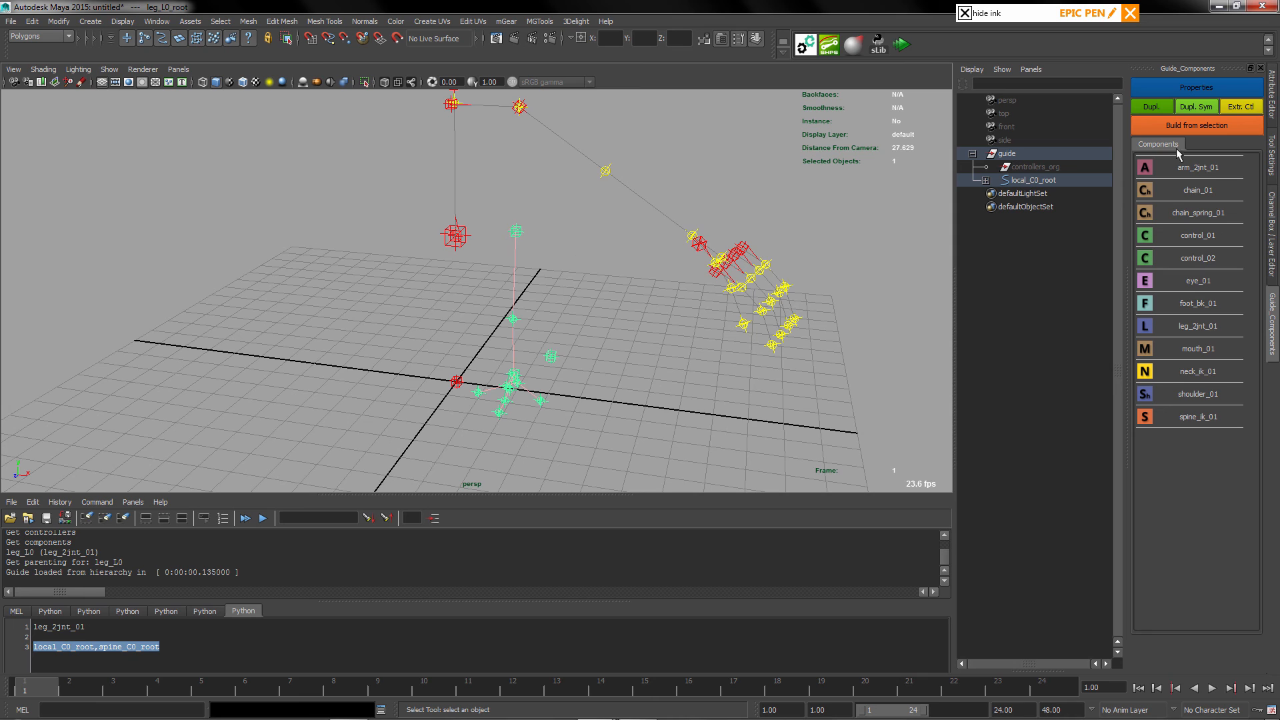
click(1192, 108)
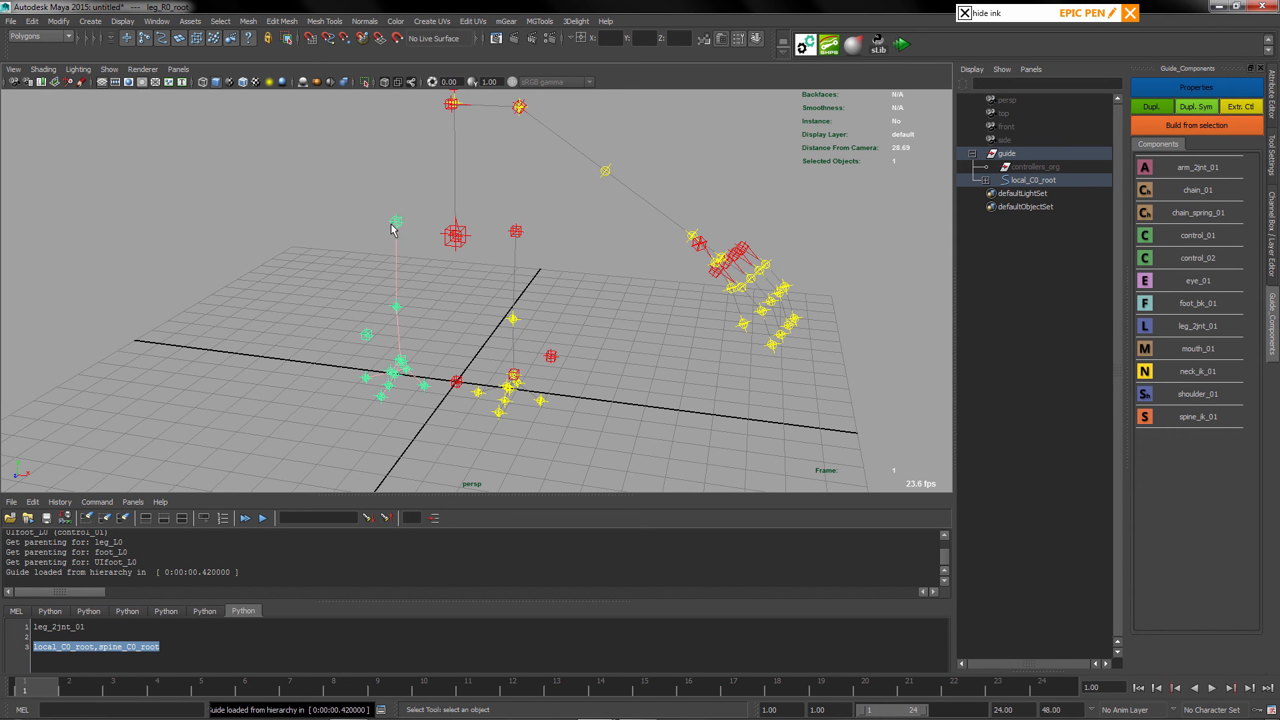
click(1196, 87)
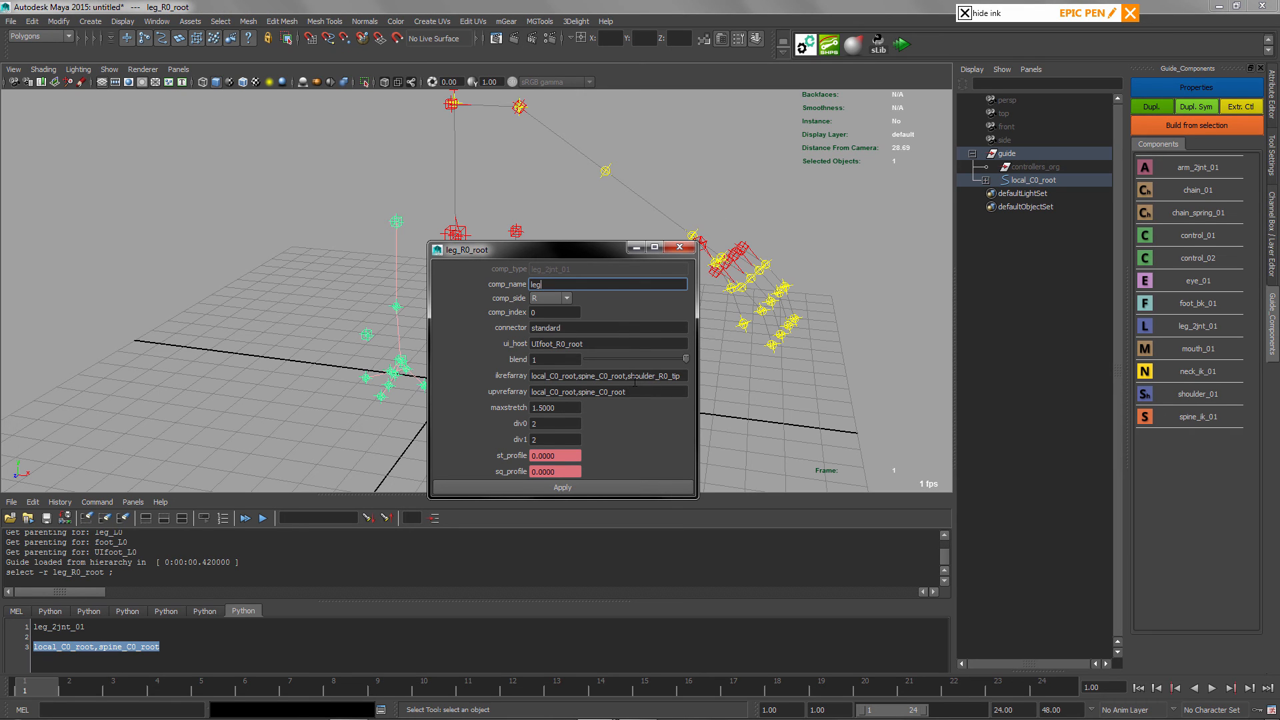
drag(629, 376, 665, 378)
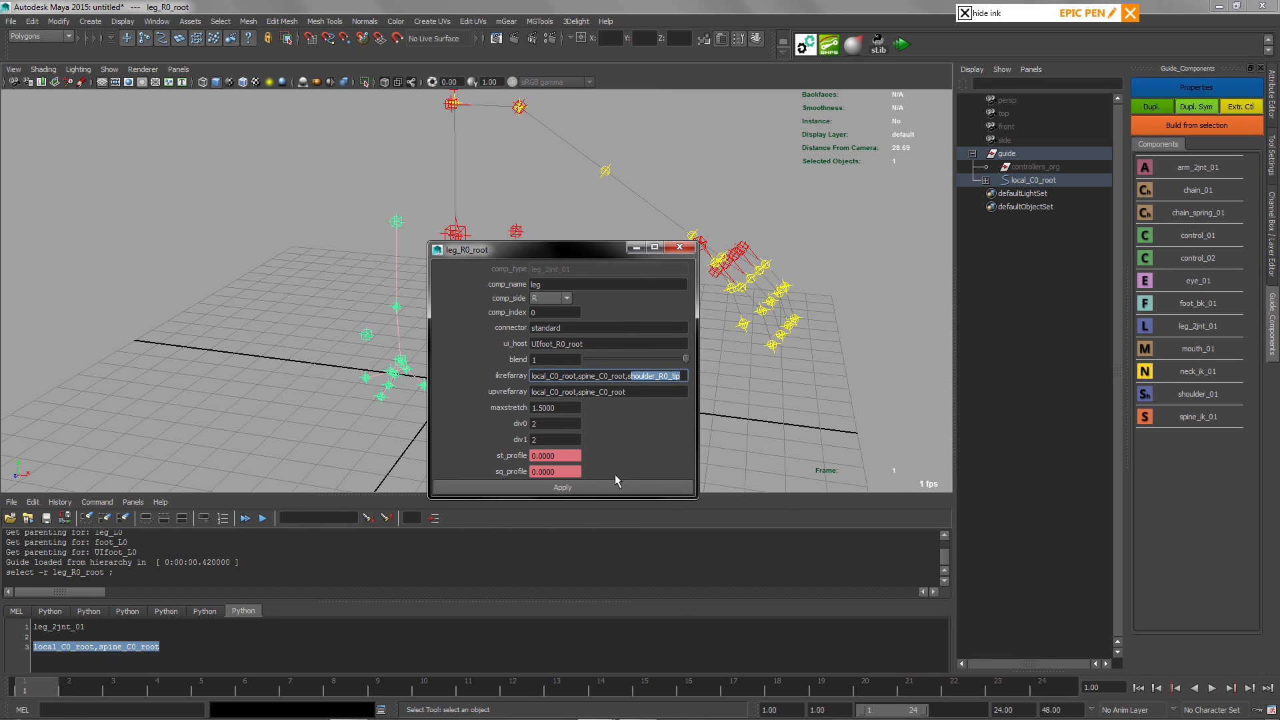
click(581, 488)
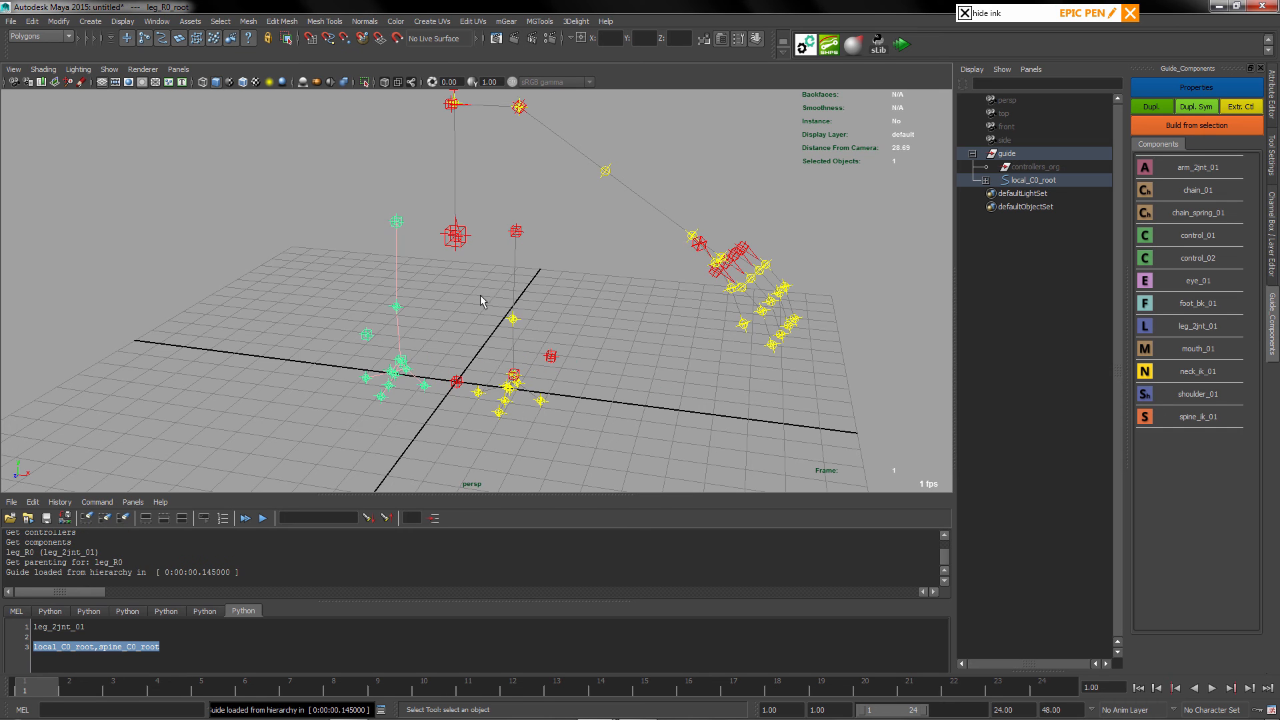
Try to duplicate the left shoulder guide, with its arm and fingers, symmetrically to the right side
alt+drag(548, 223, 521, 269)
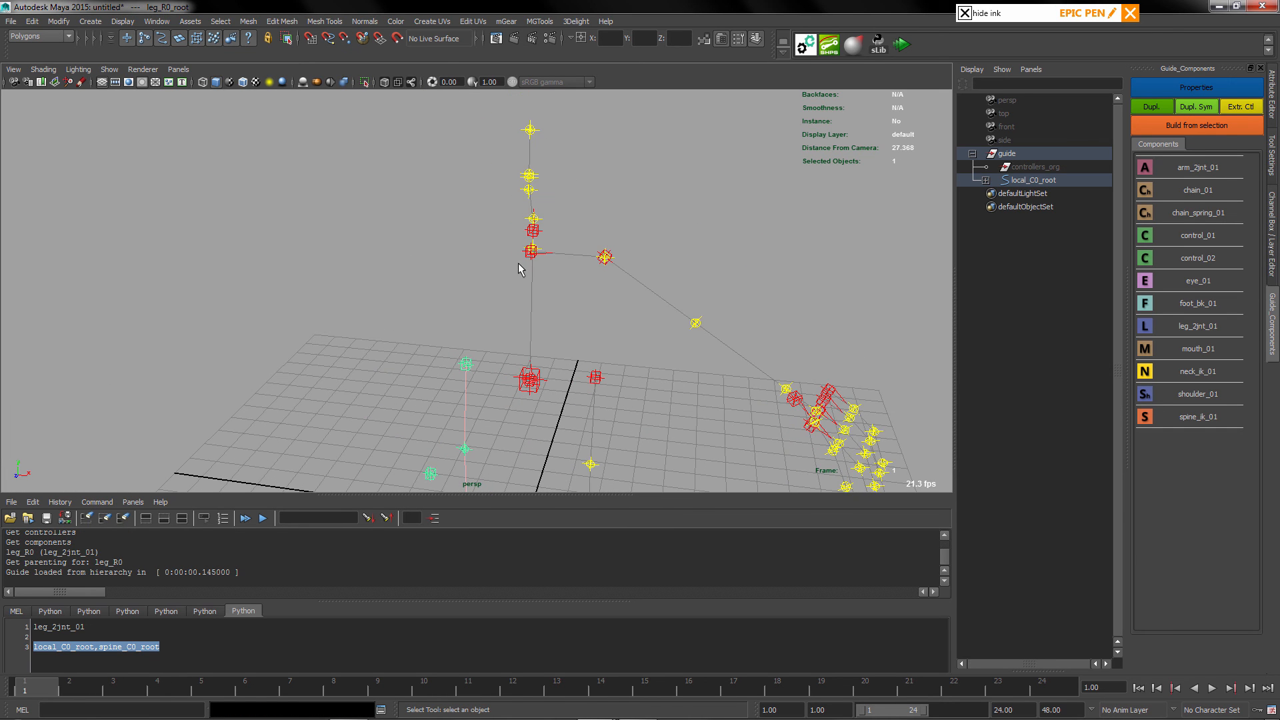
click(524, 259)
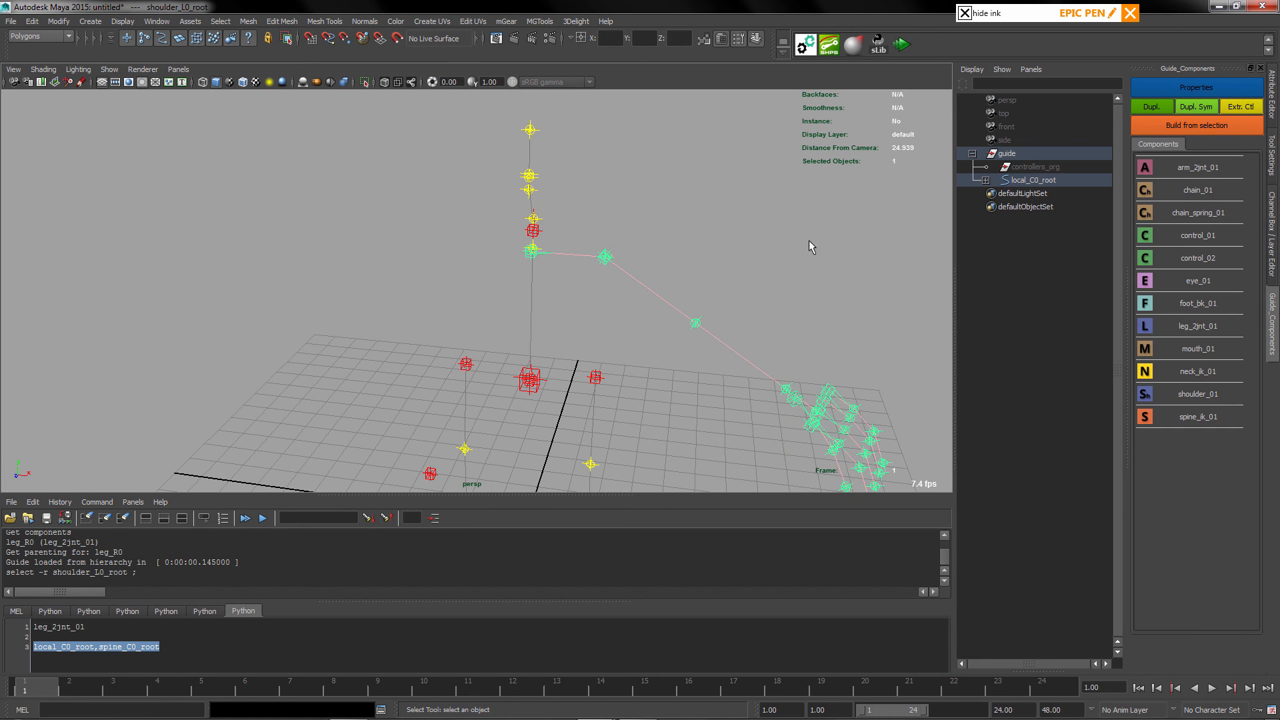
click(1187, 115)
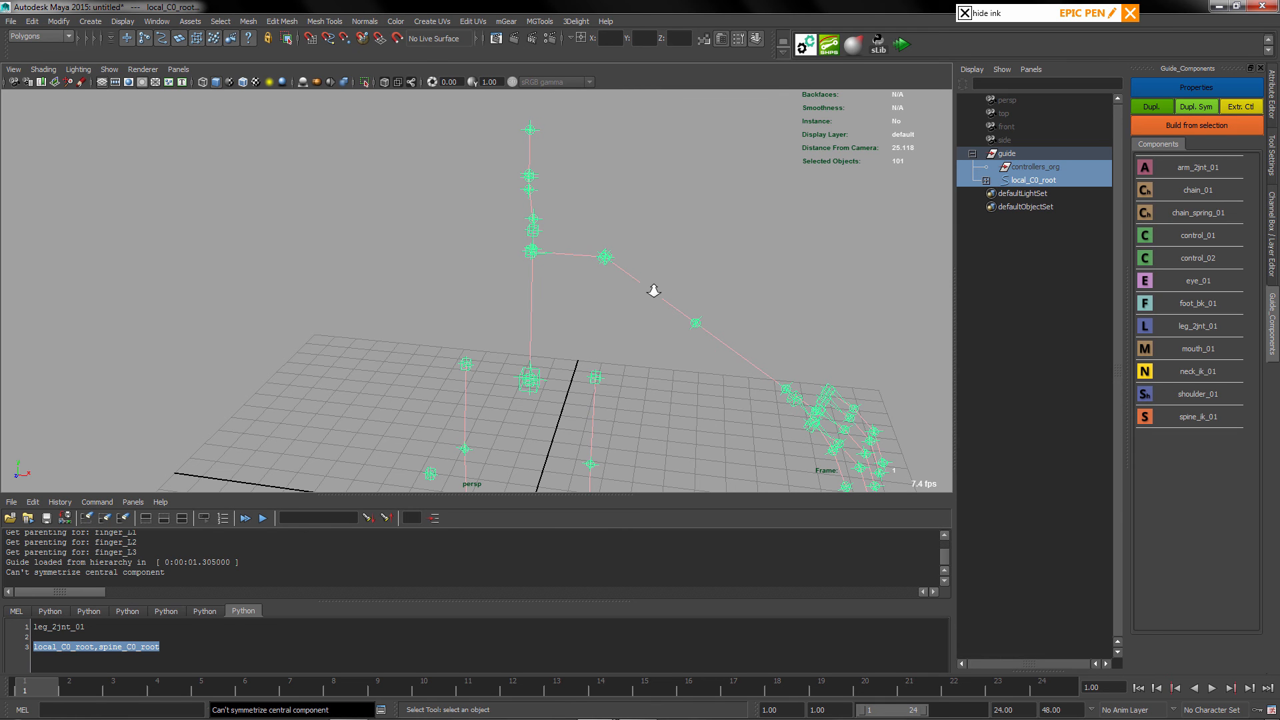
alt+drag(654, 288, 618, 291)
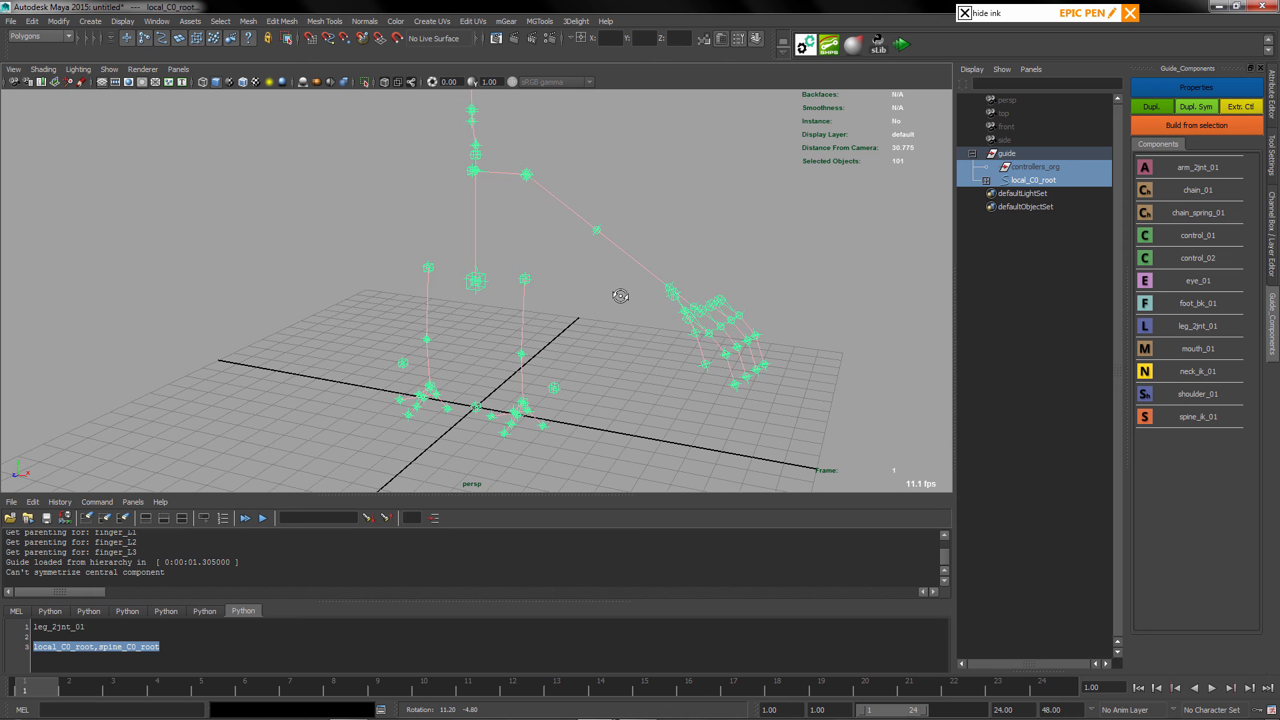
Expand the guide hierarchy, select shoulder_L0_root, and collapse the left shoulder and neck_C0_root branches
click(986, 181)
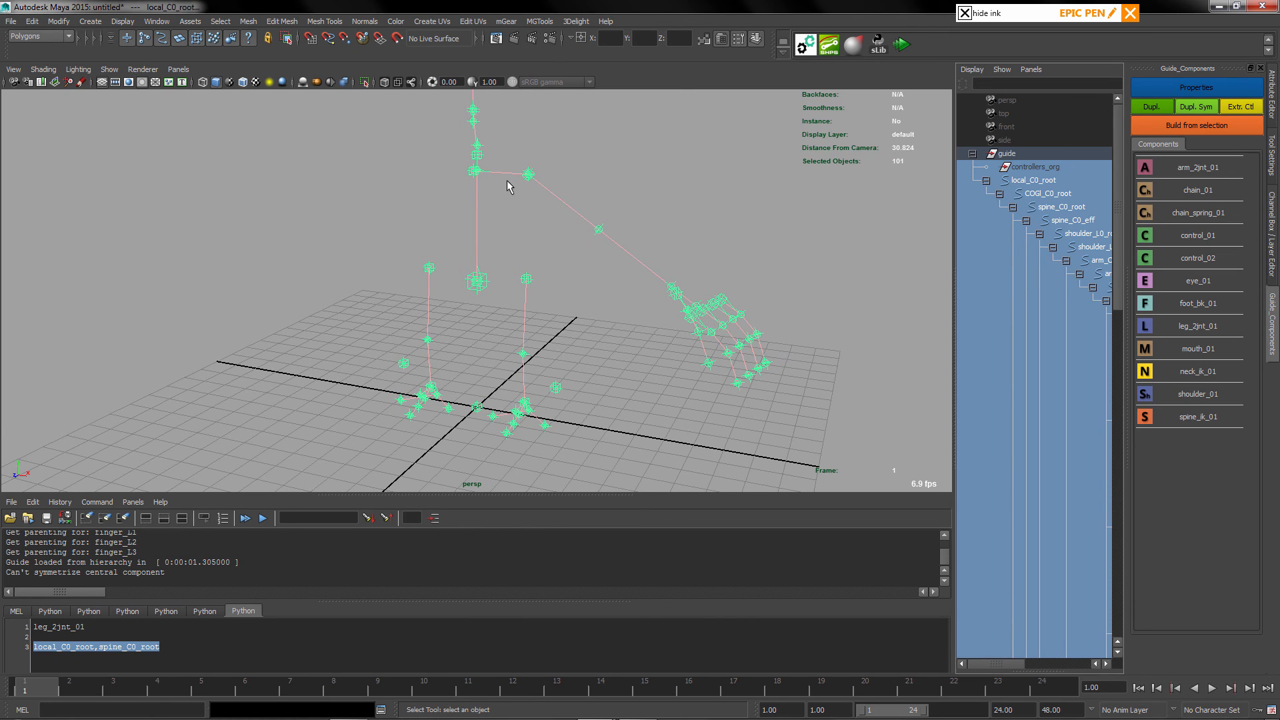
click(475, 171)
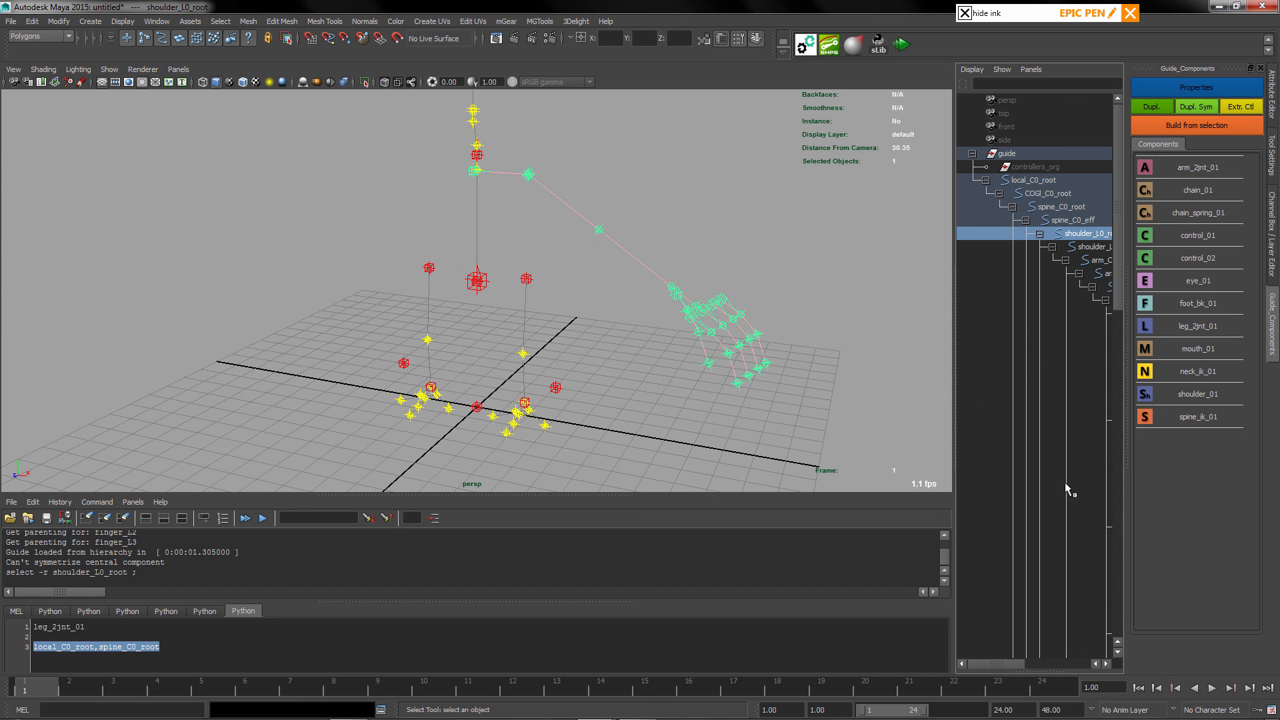
key(f)
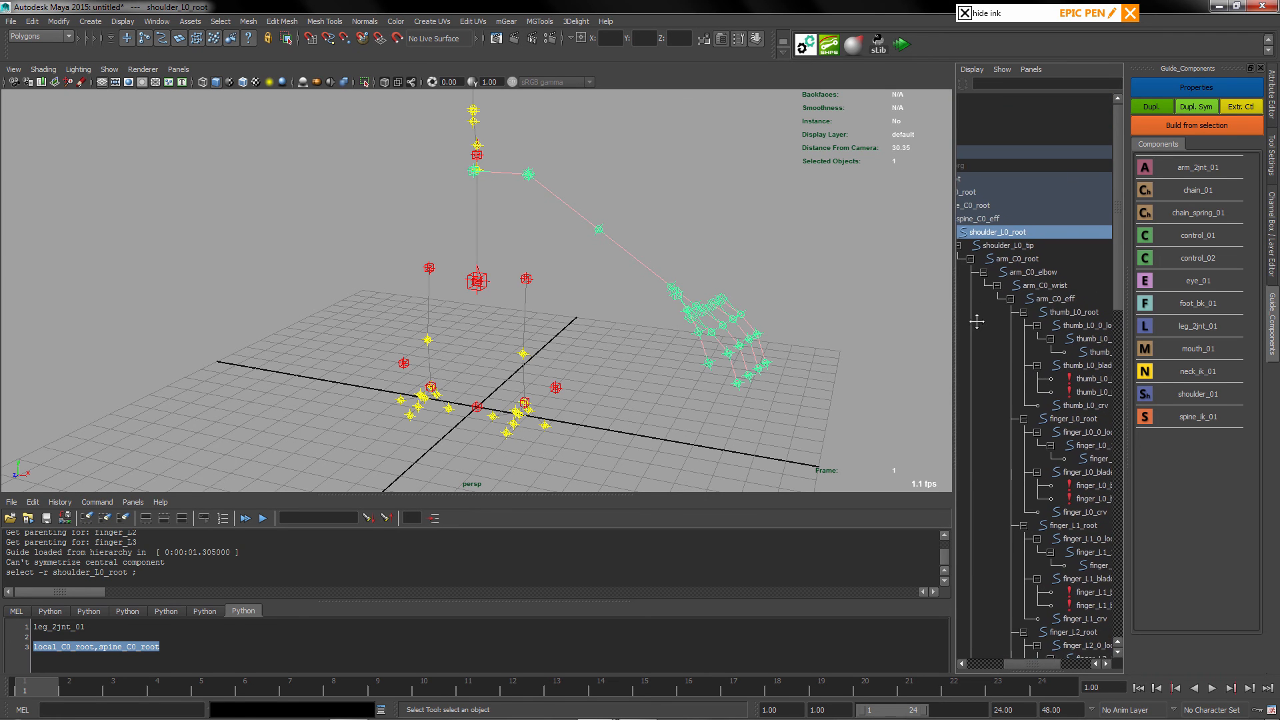
alt+middle_drag(995, 325, 1020, 318)
click(985, 228)
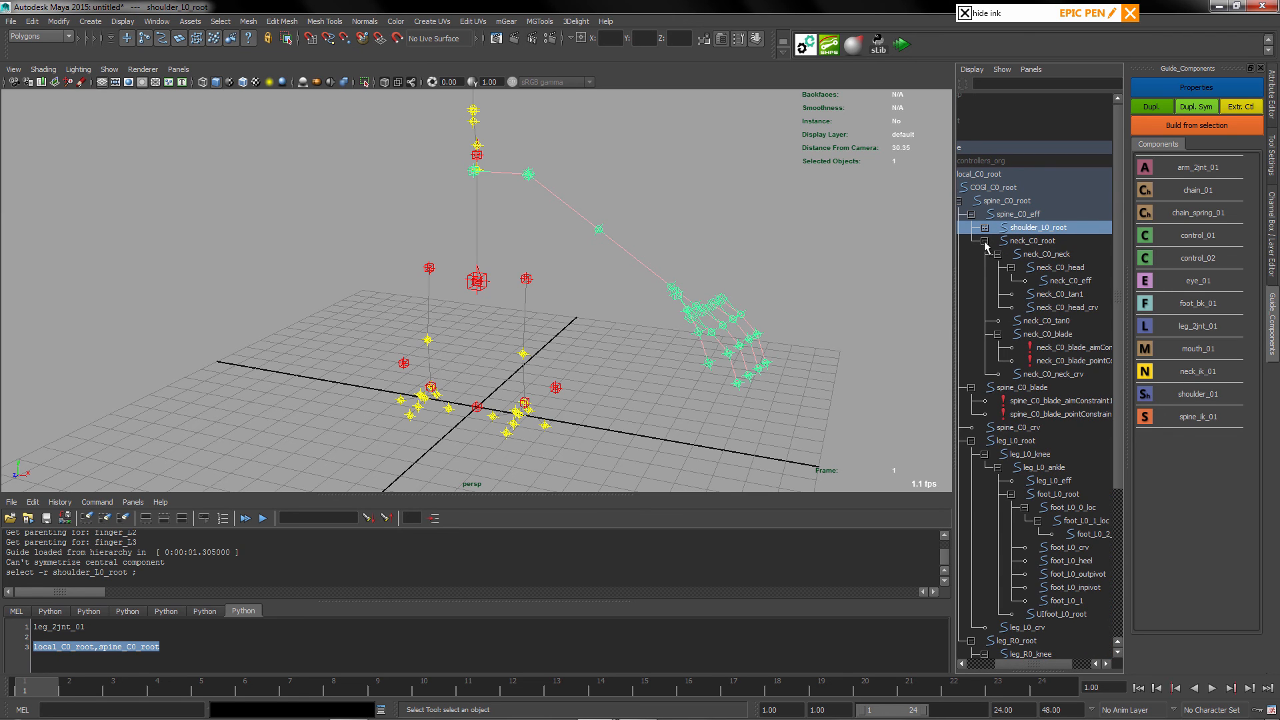
click(985, 242)
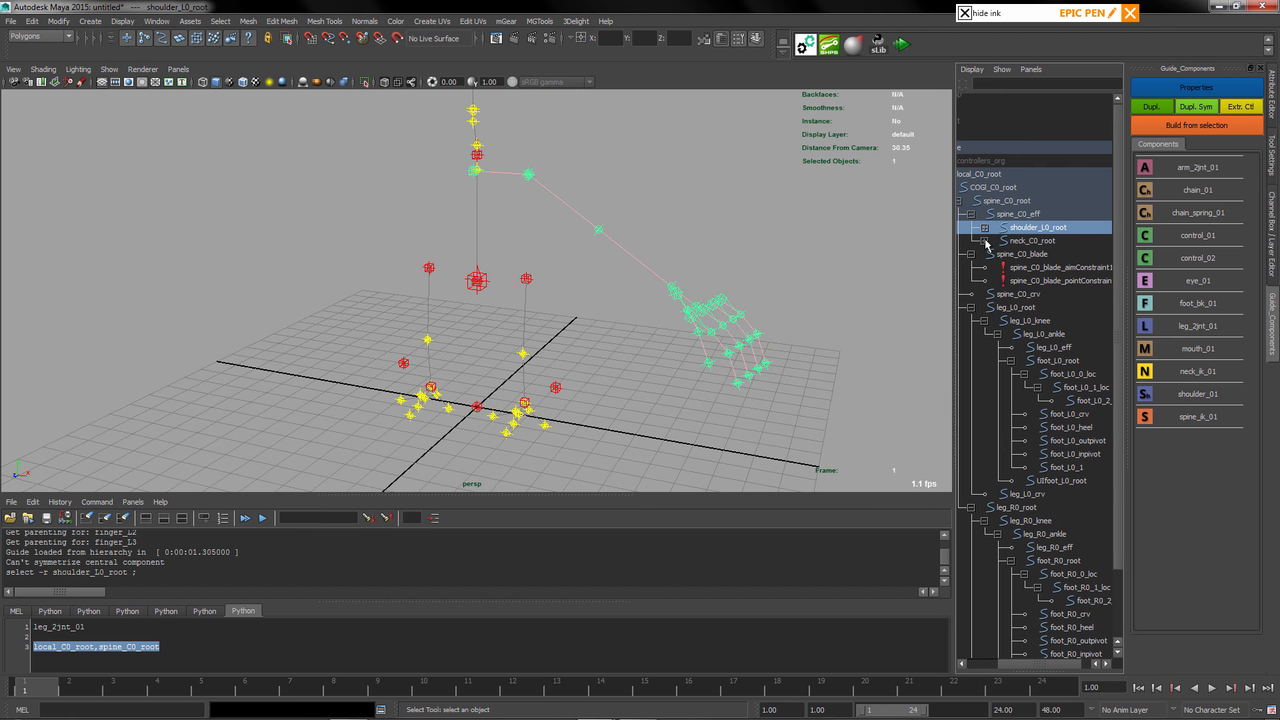
alt+drag(594, 292, 592, 305)
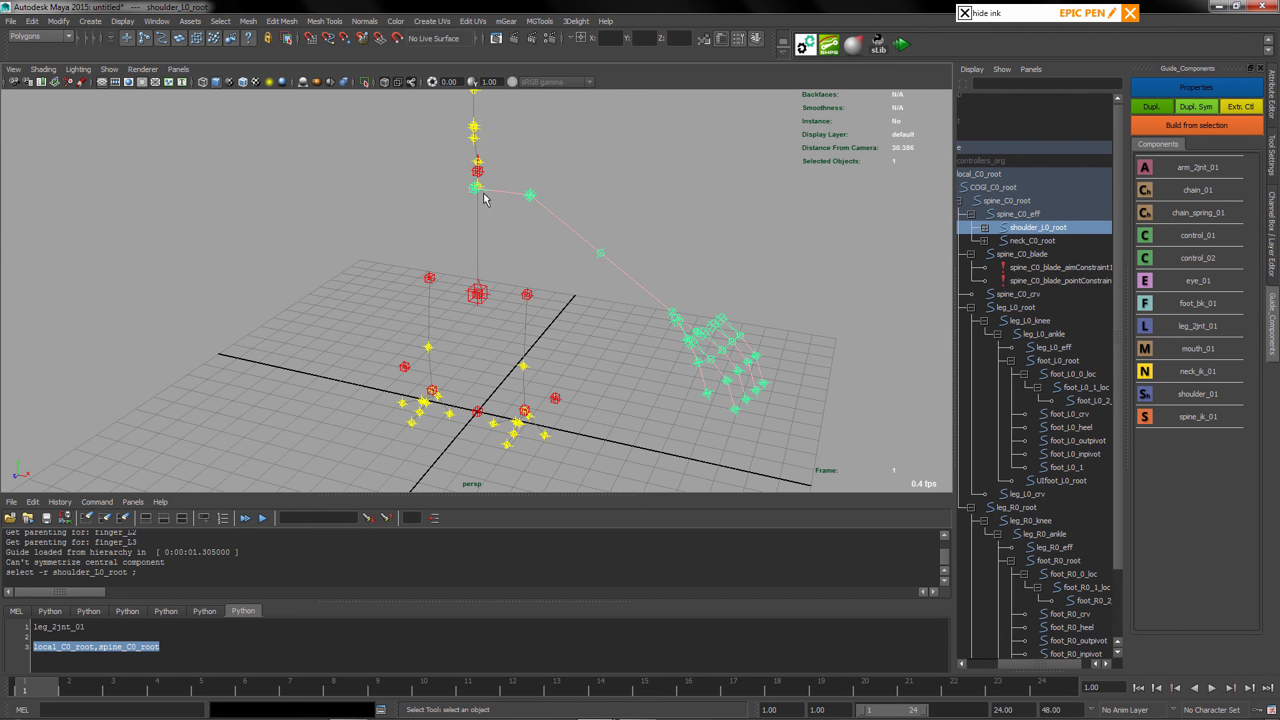
key(w)
alt+right_drag(538, 212, 496, 248)
key(w)
mouse_move(473, 176)
mouse_down()
mouse_move(491, 232)
mouse_move(476, 181)
mouse_up()
key(ctrl+z)
scroll(568, 217, up, 2)
alt+middle_drag(569, 217, 589, 312)
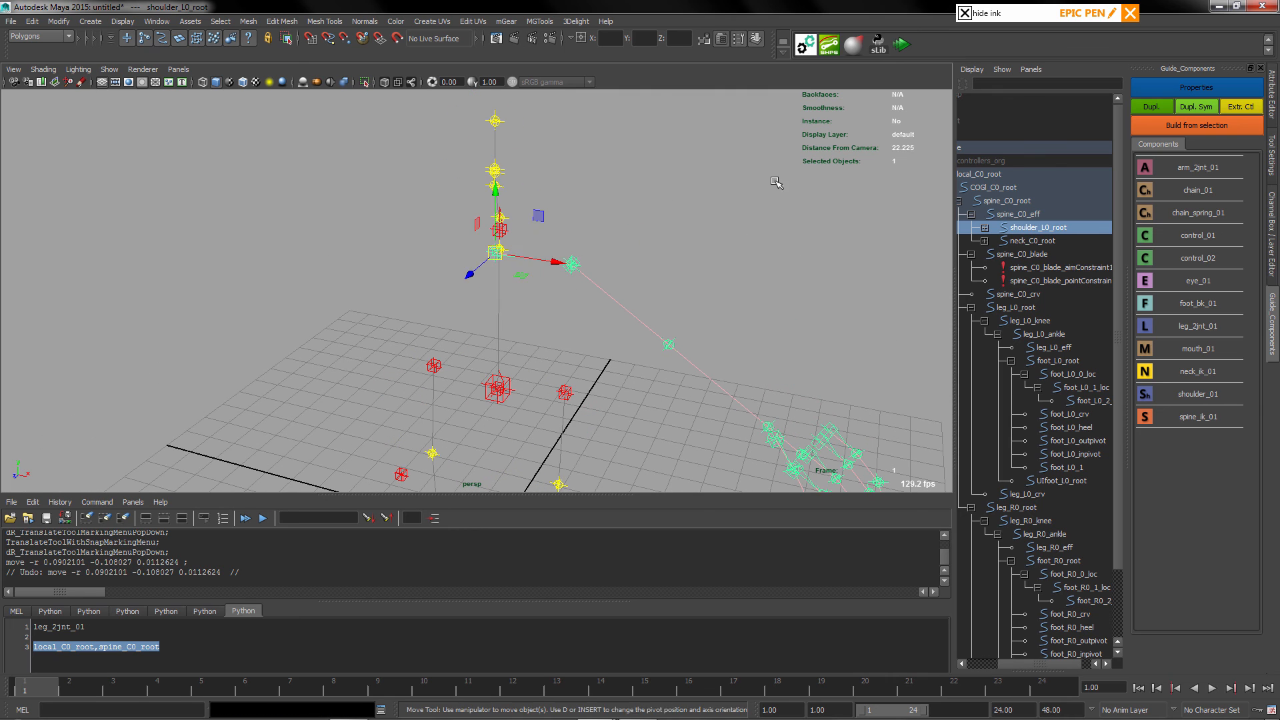
key(q)
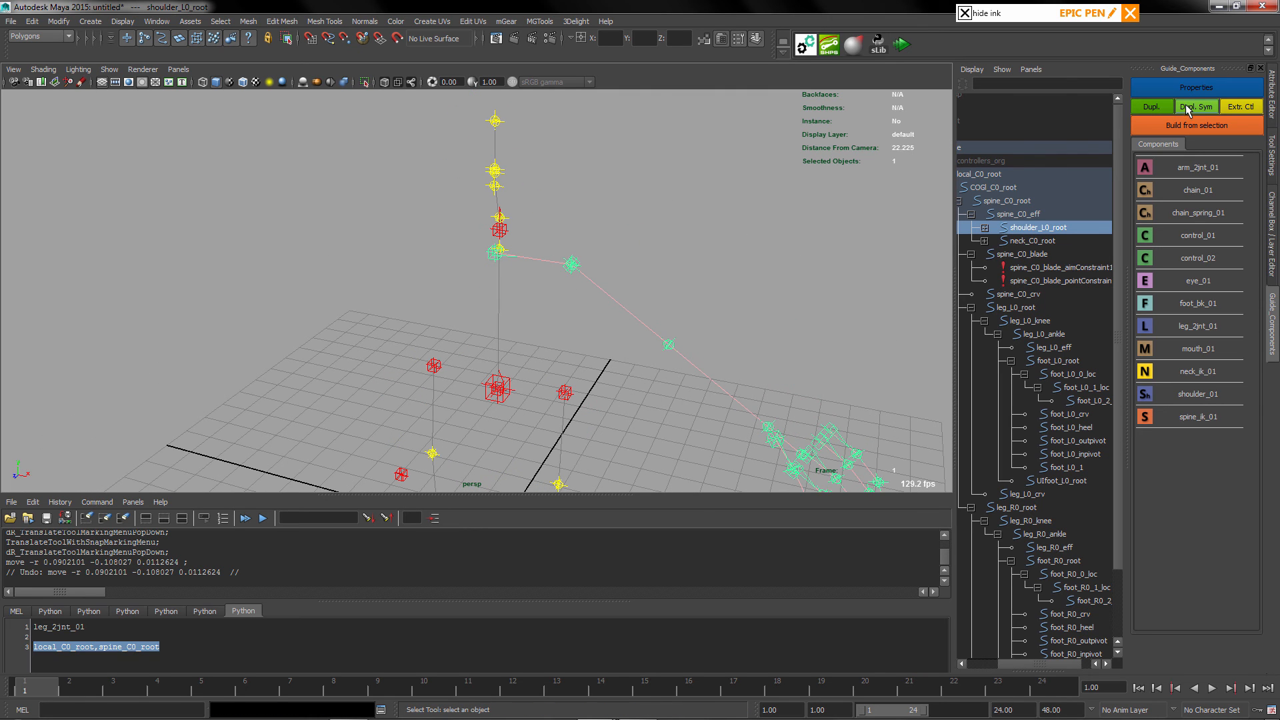
Try again to duplicate shoulder_L0_root symmetrically and examine the resulting script output
click(1186, 109)
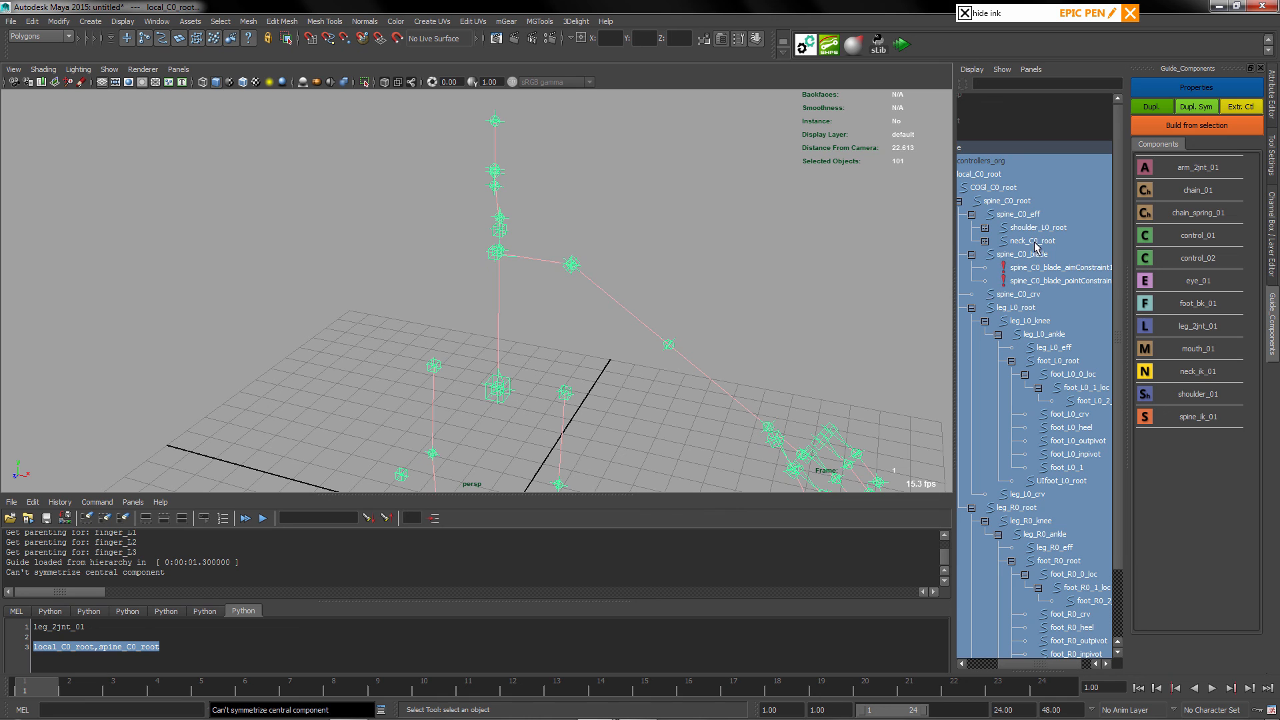
scroll(571, 366, down, 6)
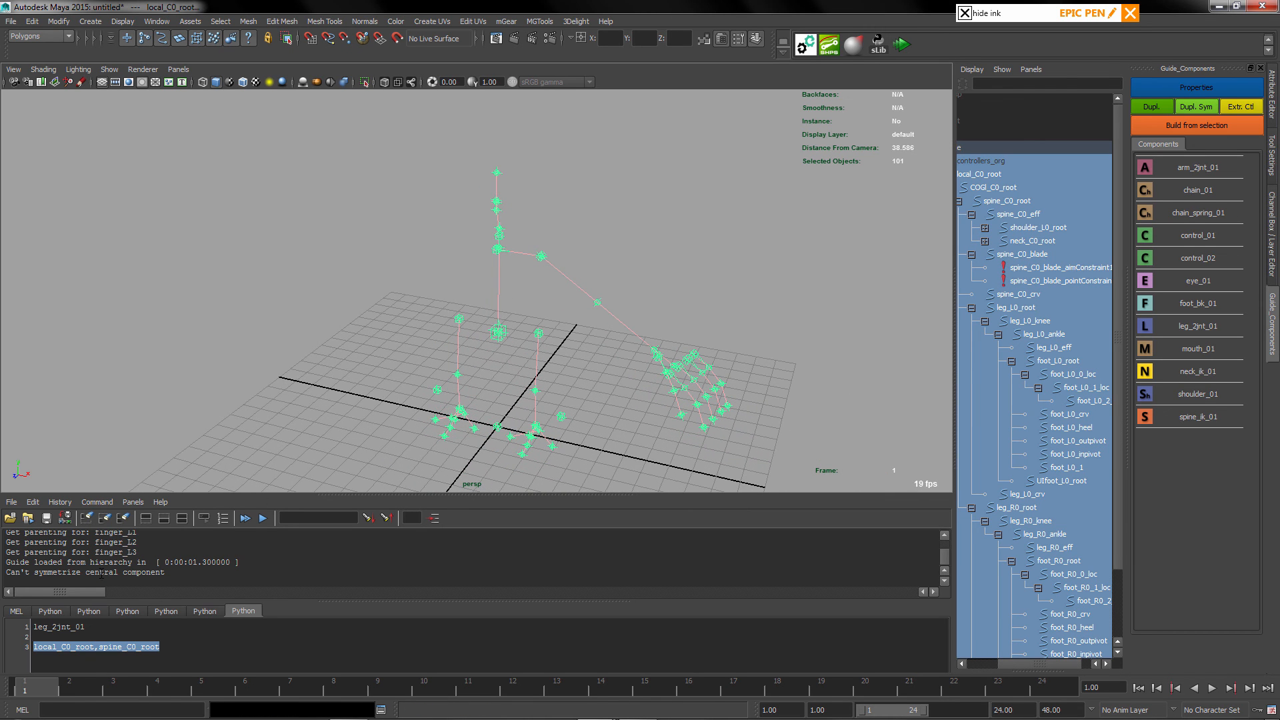
drag(100, 574, 50, 574)
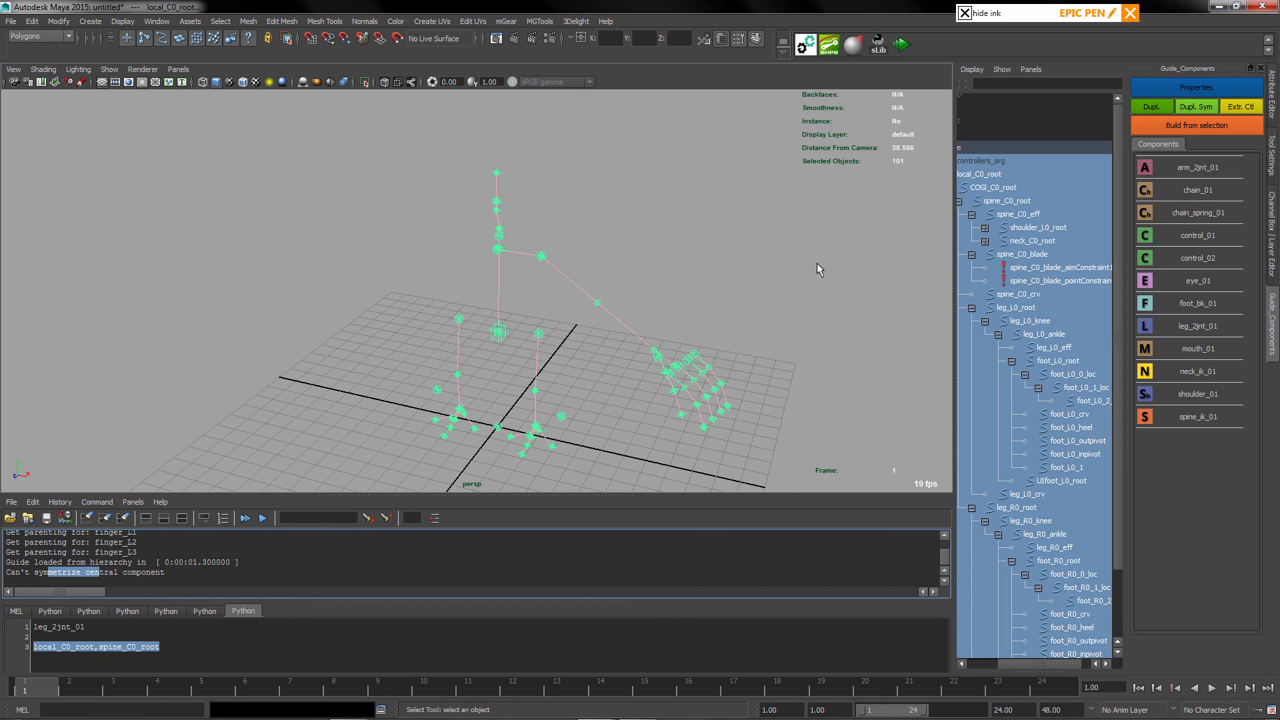
Set the arm_C0_root component's comp_side to L and apply the settings
alt+drag(544, 304, 600, 258)
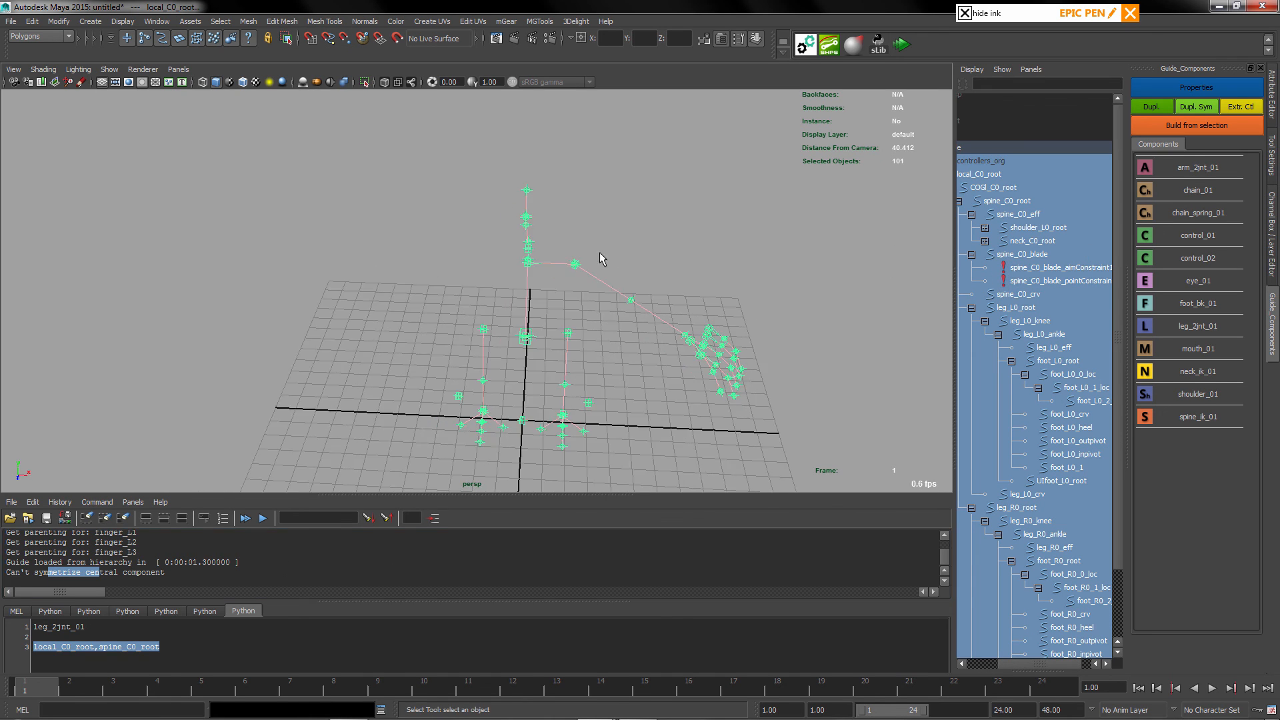
alt+right_drag(600, 257, 646, 260)
click(653, 246)
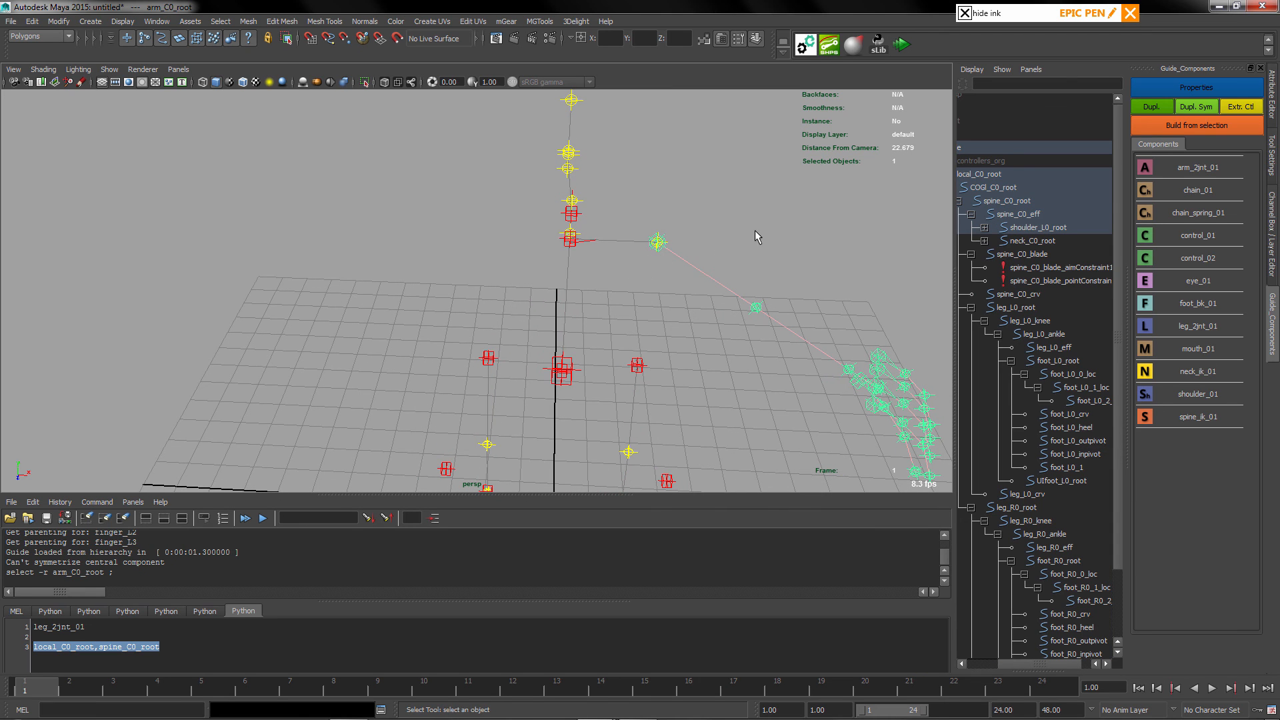
click(1196, 87)
click(552, 298)
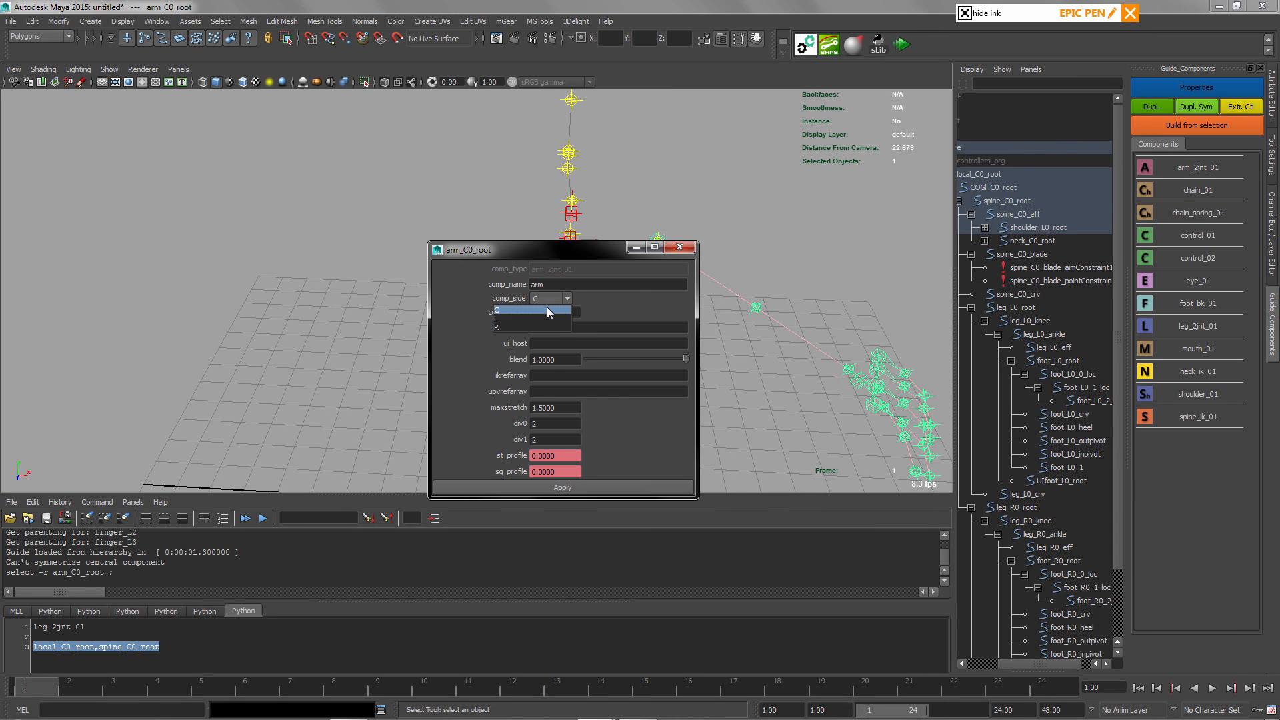
click(586, 488)
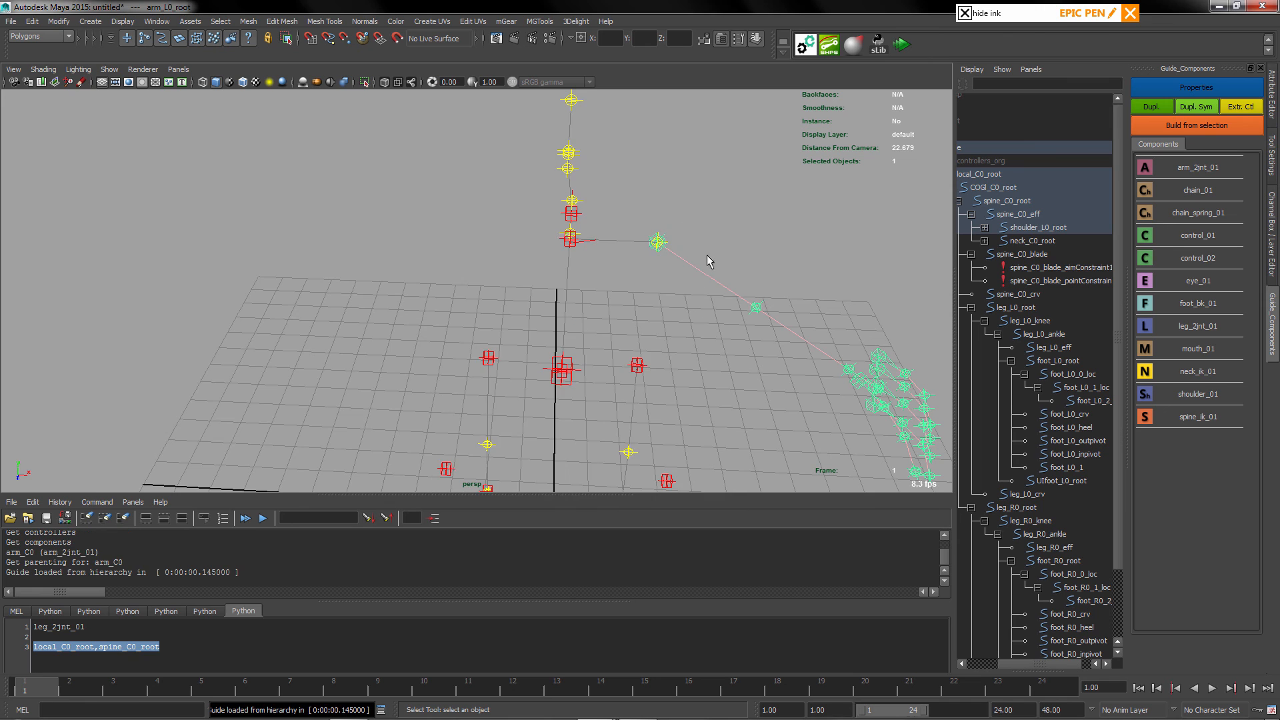
Duplicate the shoulder_L0_root guide, including its arm and fingers, symmetrically to the right side and inspect the copy
click(551, 259)
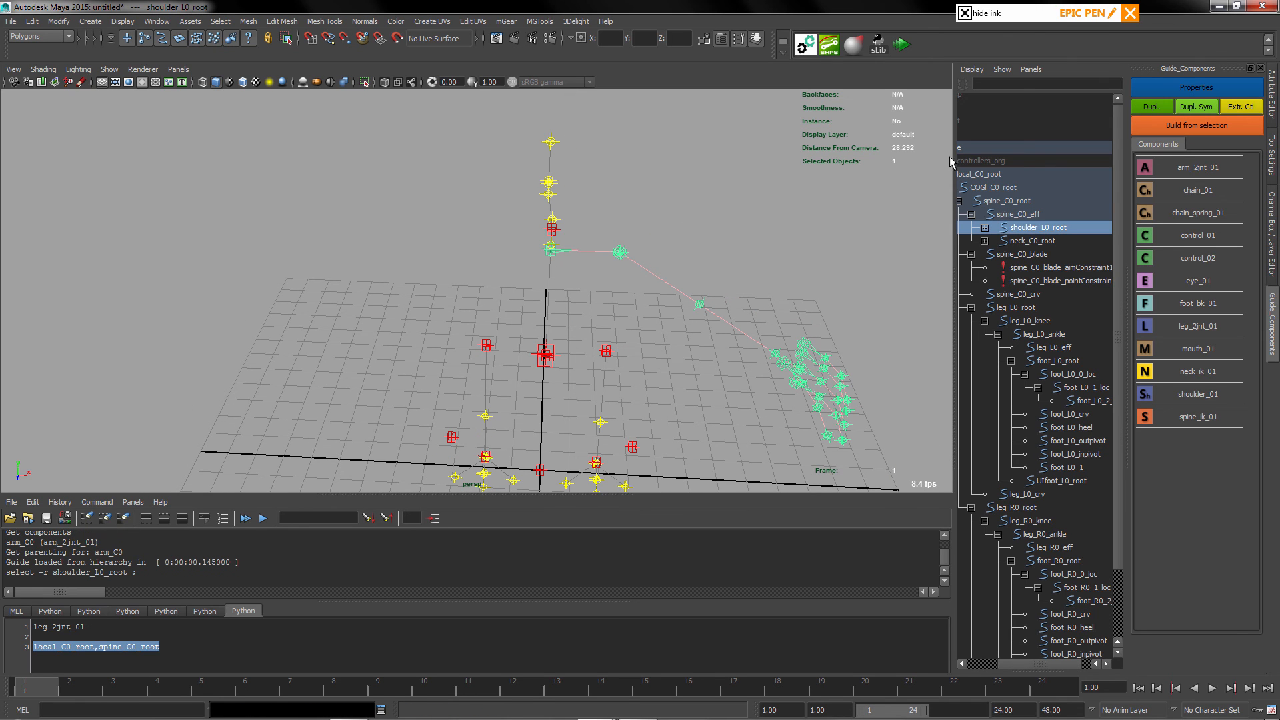
scroll(674, 374, down, 1)
alt+middle_drag(693, 399, 676, 369)
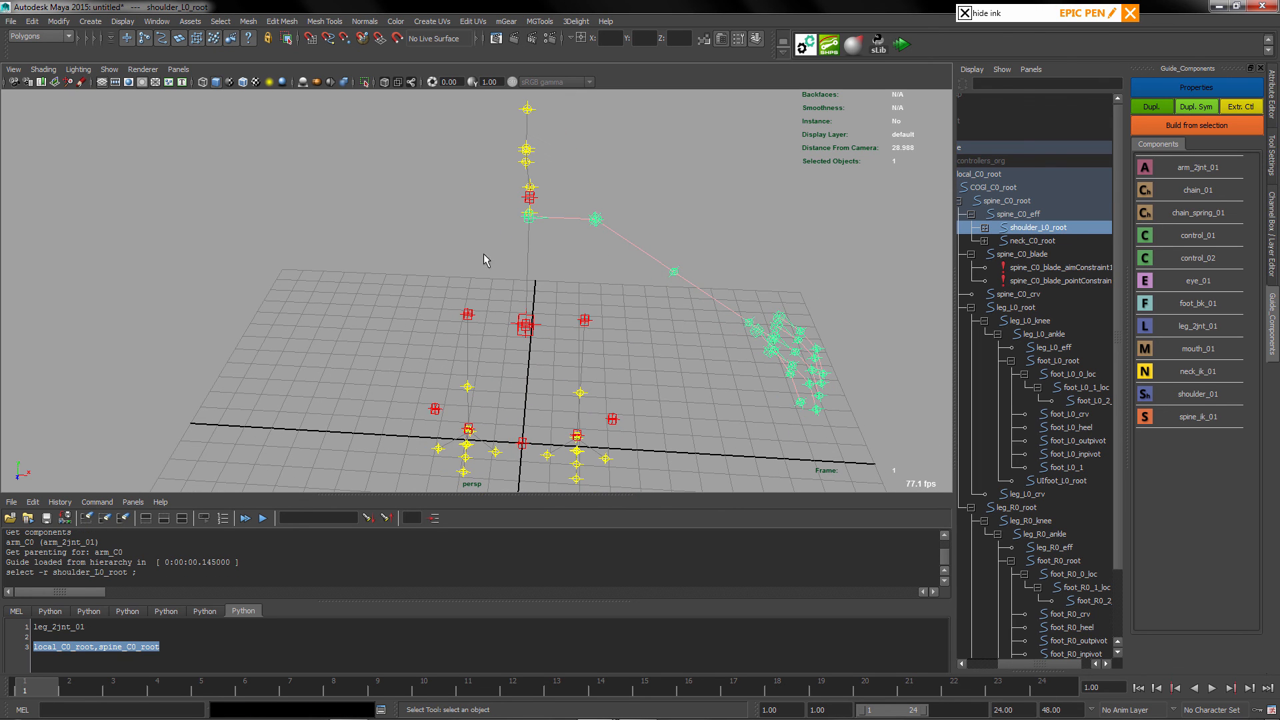
alt+drag(737, 355, 710, 333)
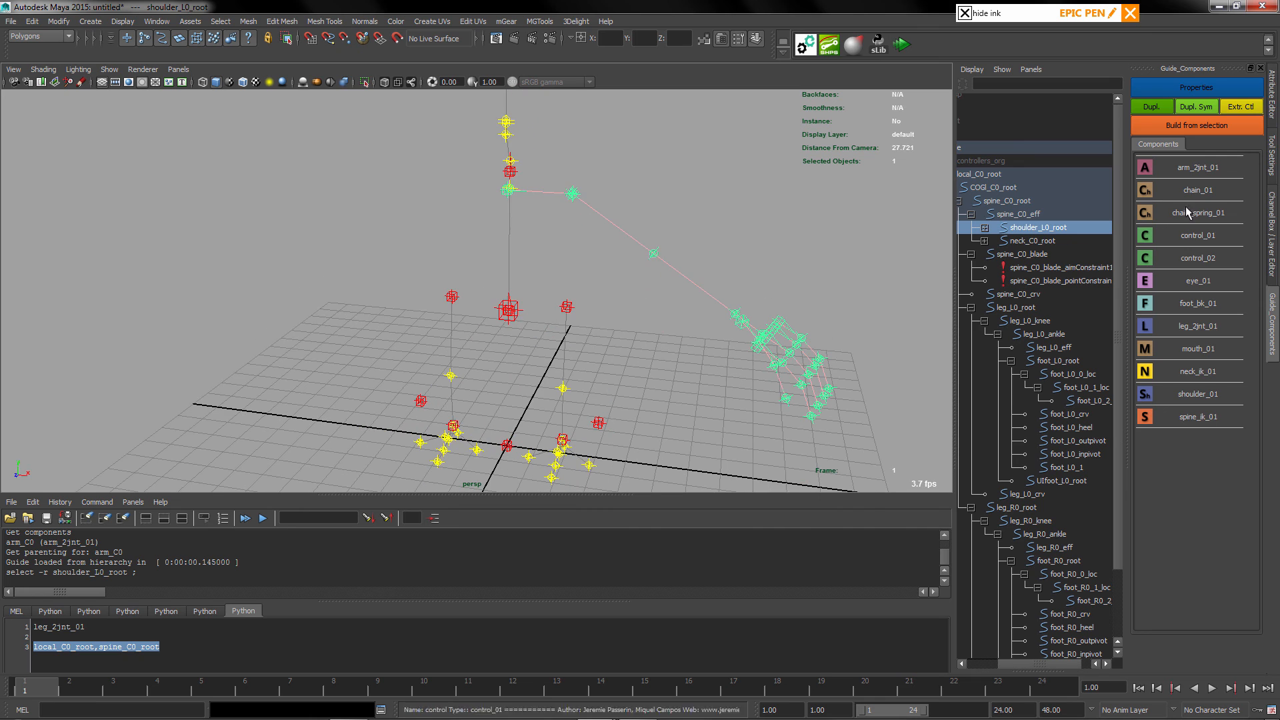
click(1189, 109)
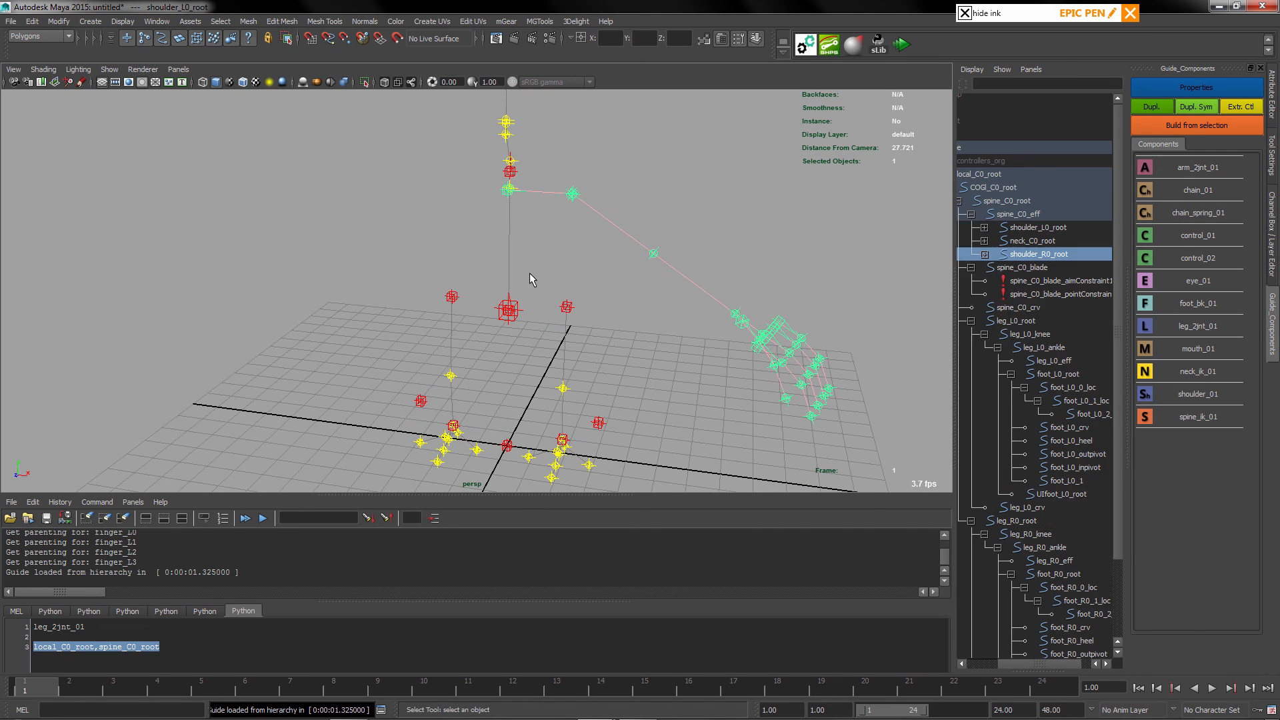
alt+drag(531, 277, 620, 338)
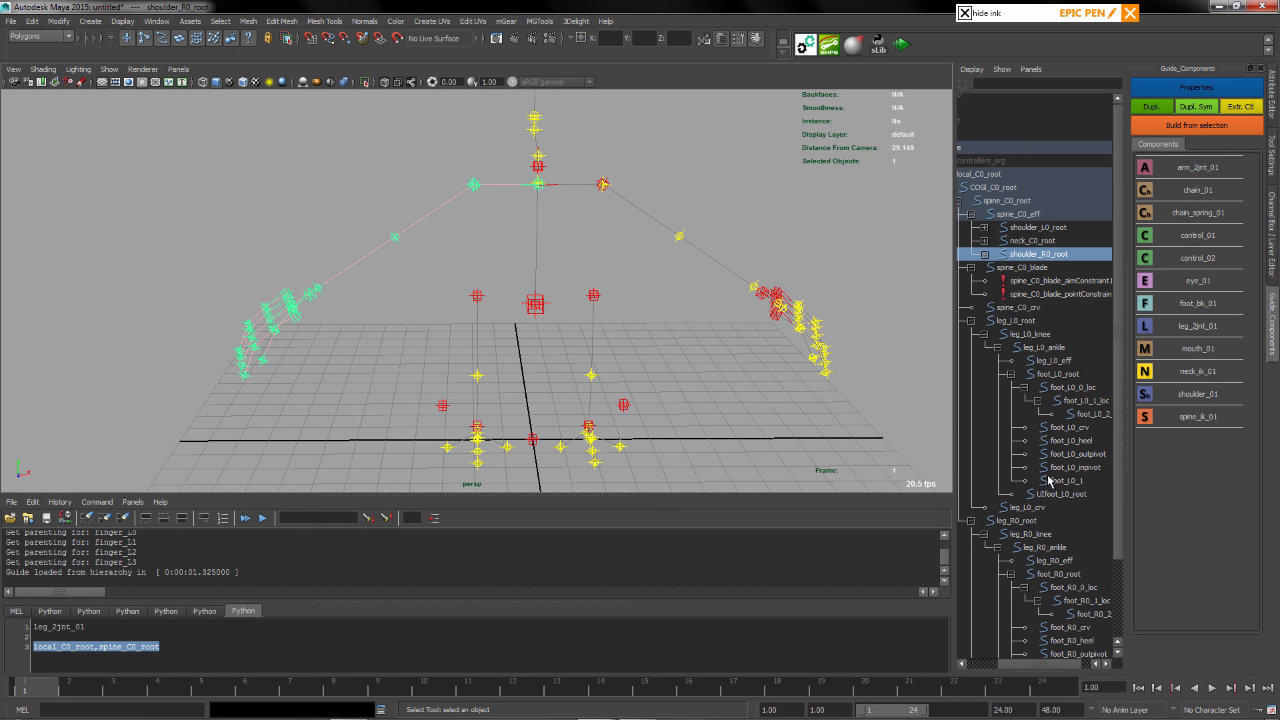
Look through the guide hierarchy and collapse everything under local_C0_root
scroll(1043, 433, down, 2)
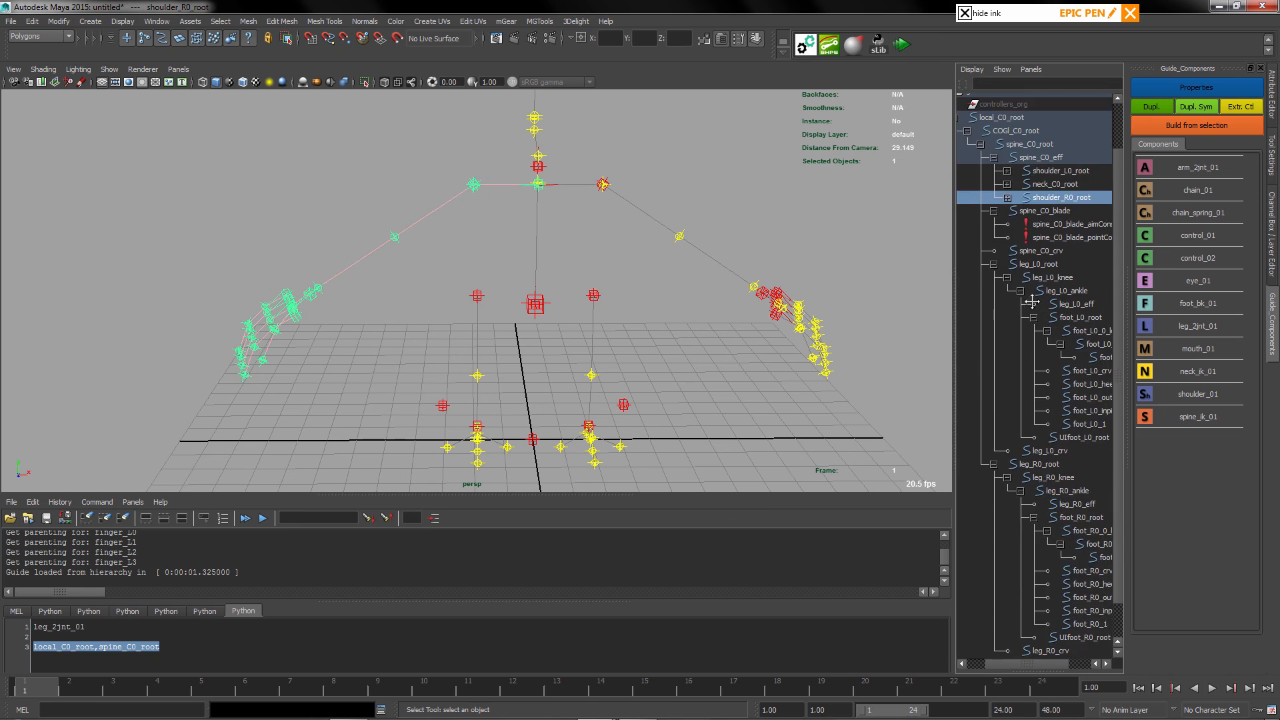
scroll(1030, 294, up, 3)
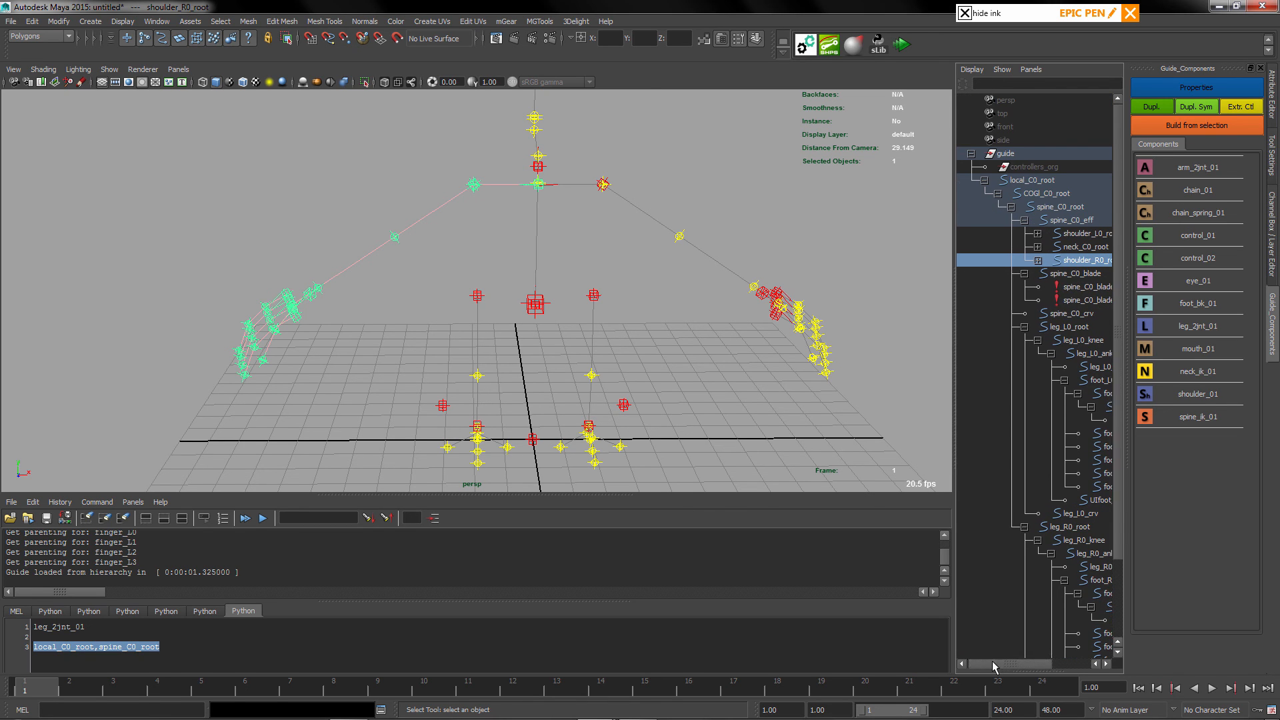
drag(1020, 663, 998, 662)
click(986, 180)
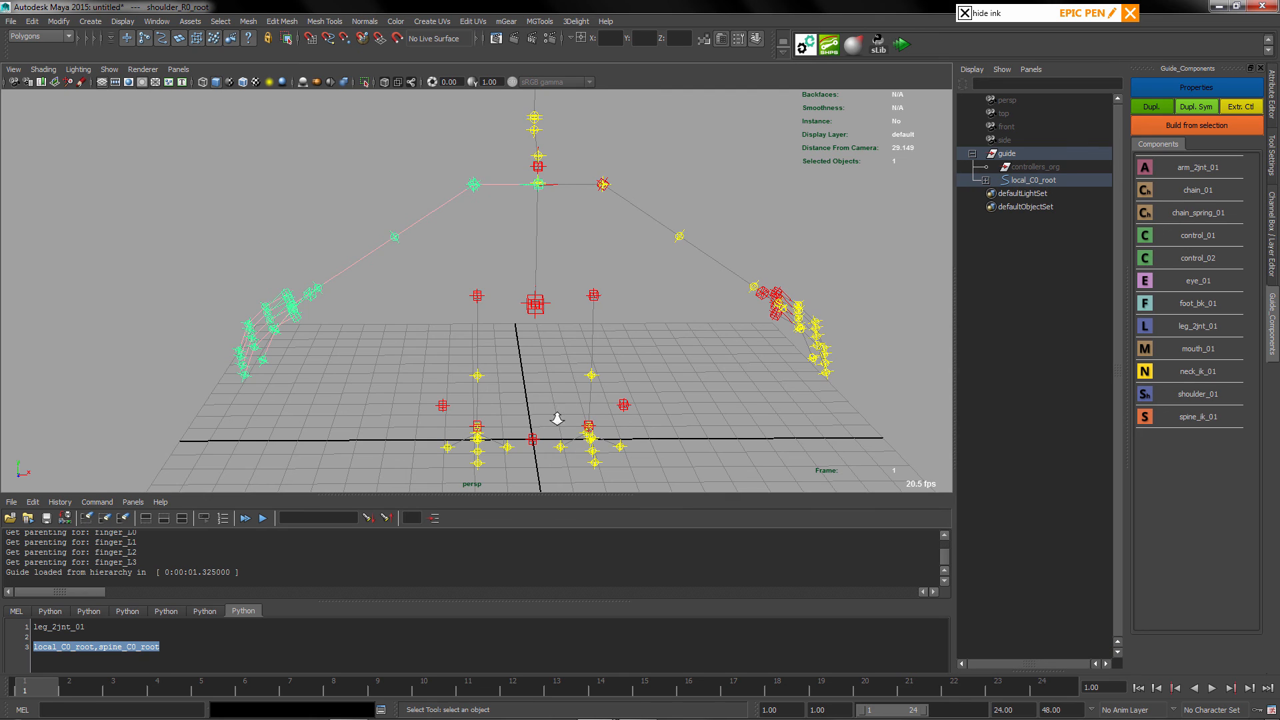
Select the top guide group and build the rig from it
alt+drag(560, 421, 629, 400)
click(626, 394)
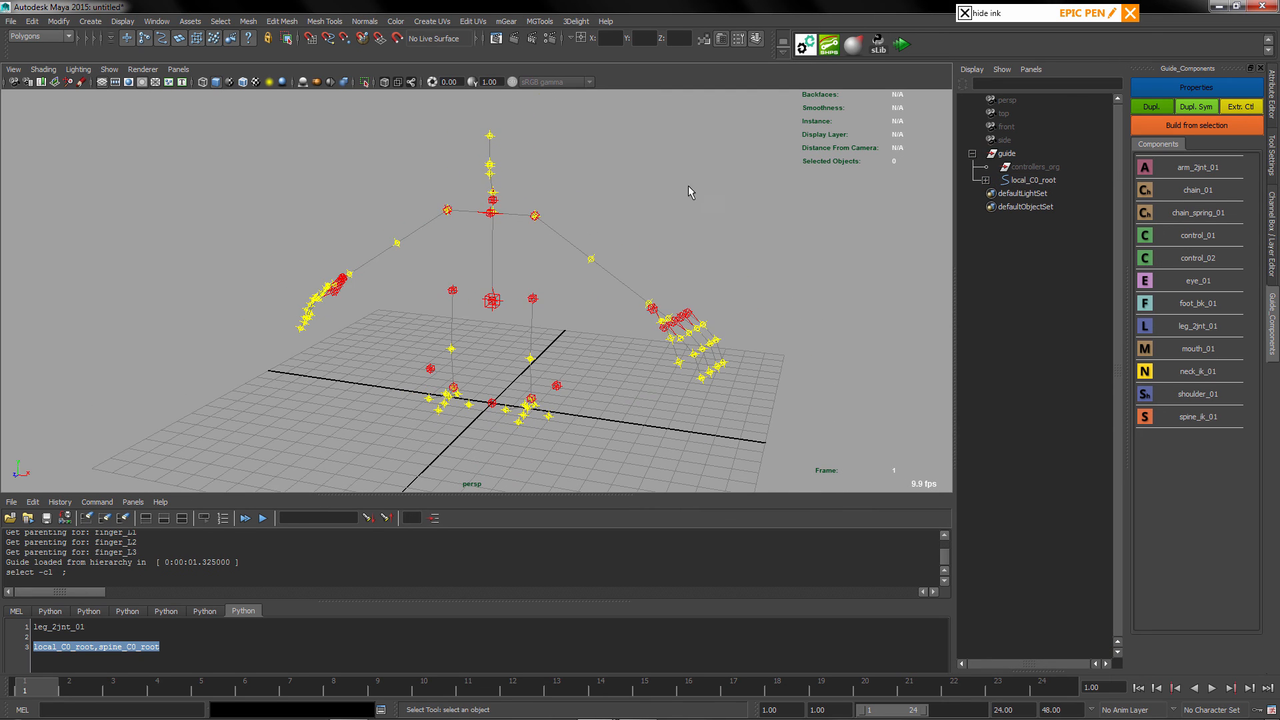
alt+drag(689, 185, 838, 182)
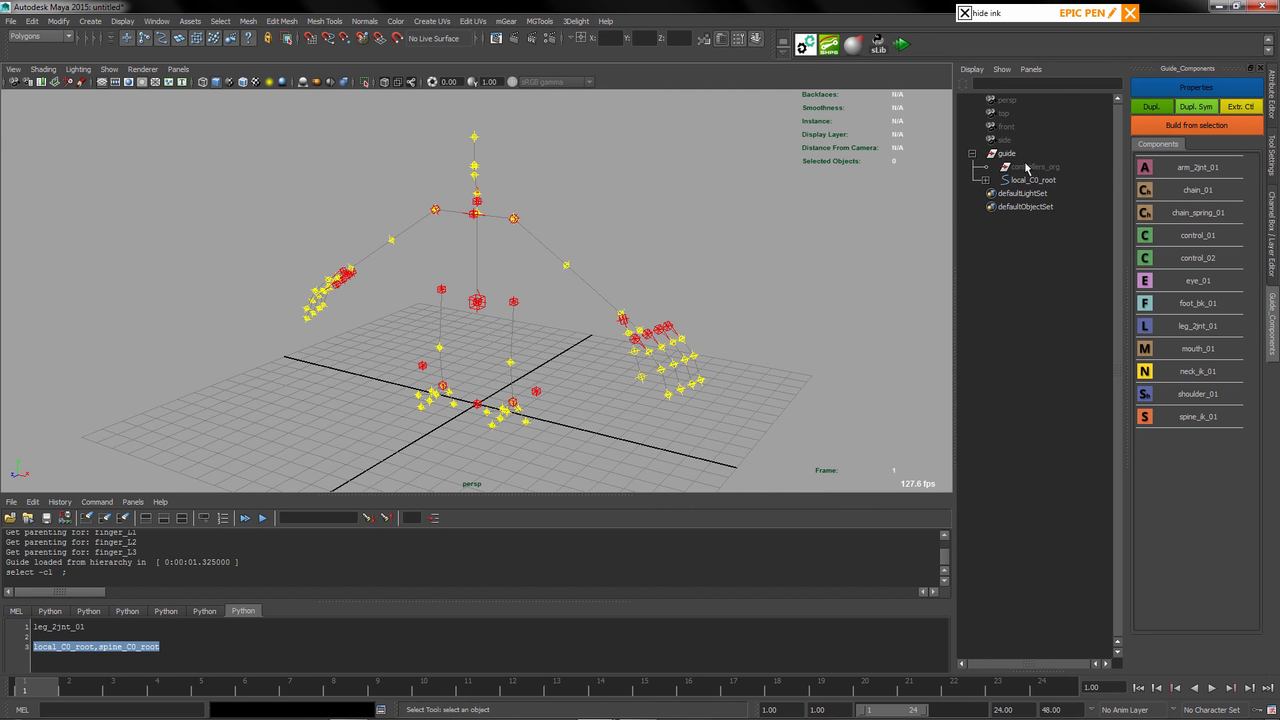
click(1060, 154)
click(1185, 129)
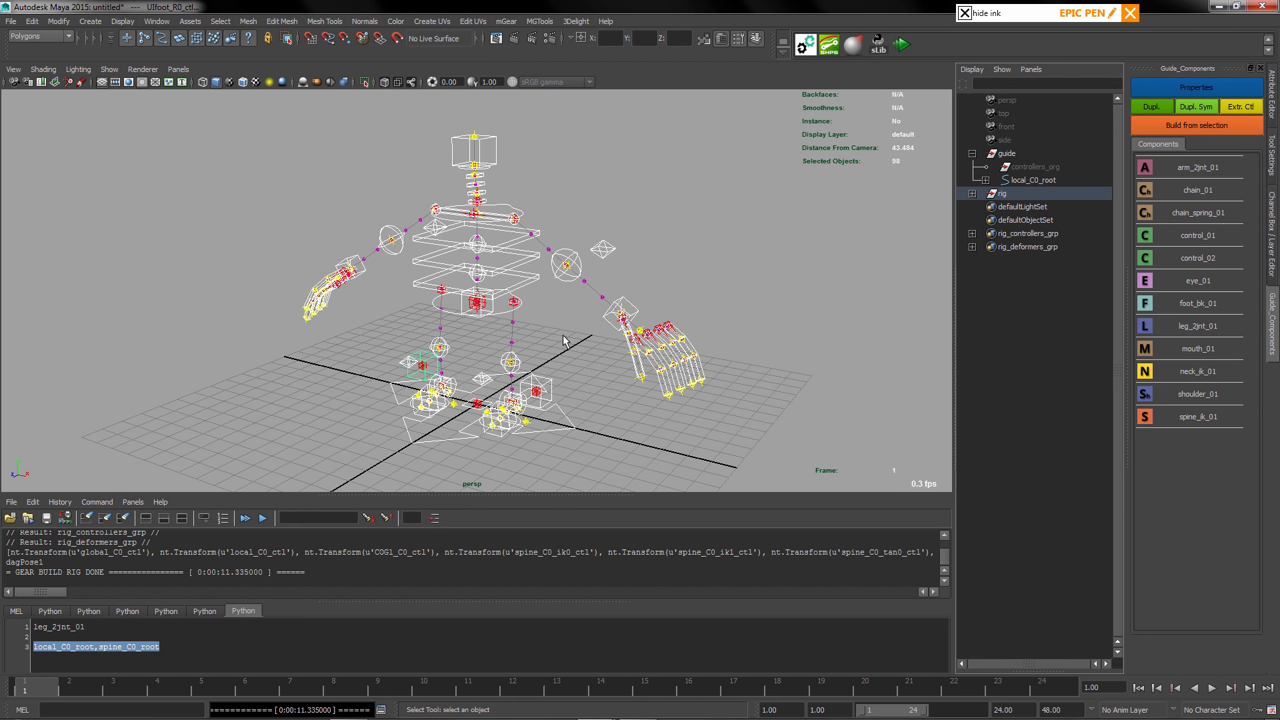
Move the lower spine control spine_C0_ik0_ctl freely to test the built rig
mouse_move(563, 342)
alt+mouse_down()
mouse_move(548, 362)
mouse_move(567, 357)
alt+mouse_up()
scroll(548, 358, up, 2)
alt+middle_drag(566, 357, 566, 305)
alt+drag(566, 305, 536, 287)
click(551, 276)
key(w)
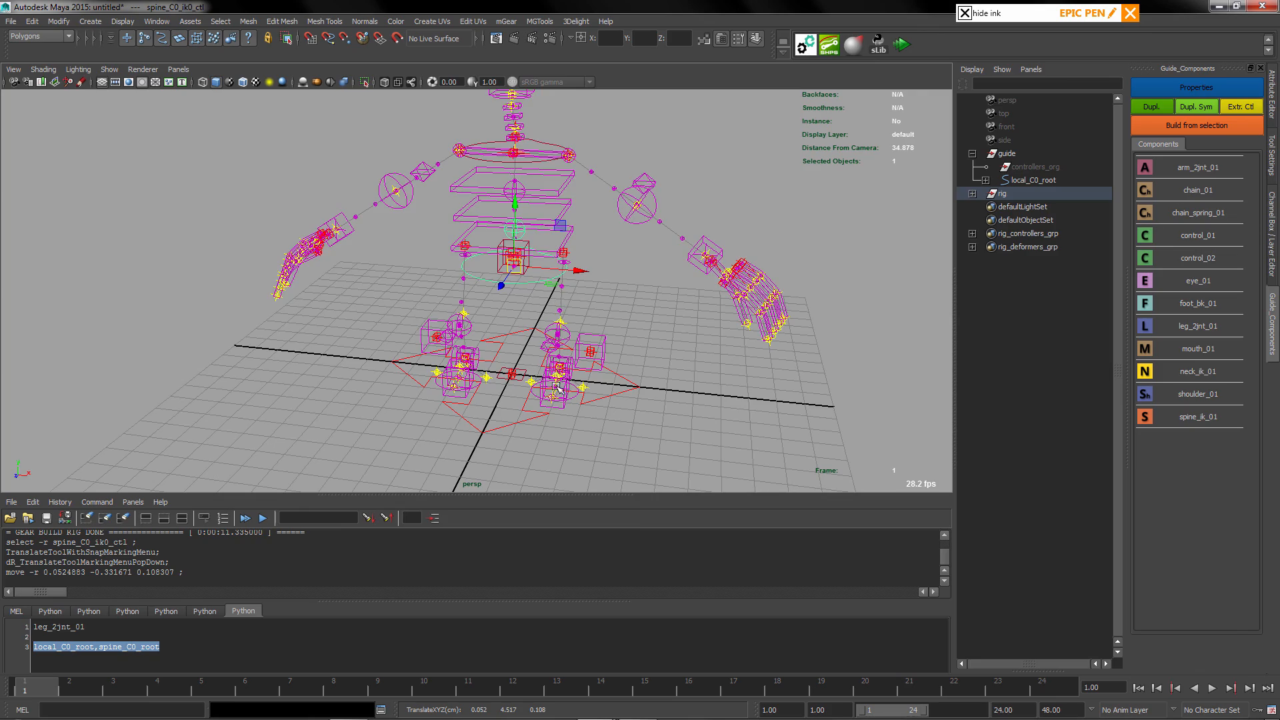
Move the upper spine control spine_C0_ik1_ctl freely to test the torso and arms, and inspect the pose
alt+middle_drag(630, 337, 629, 266)
alt+drag(629, 265, 554, 208)
click(505, 125)
key(w)
drag(481, 138, 454, 123)
alt+drag(561, 188, 586, 168)
alt+drag(604, 242, 565, 319)
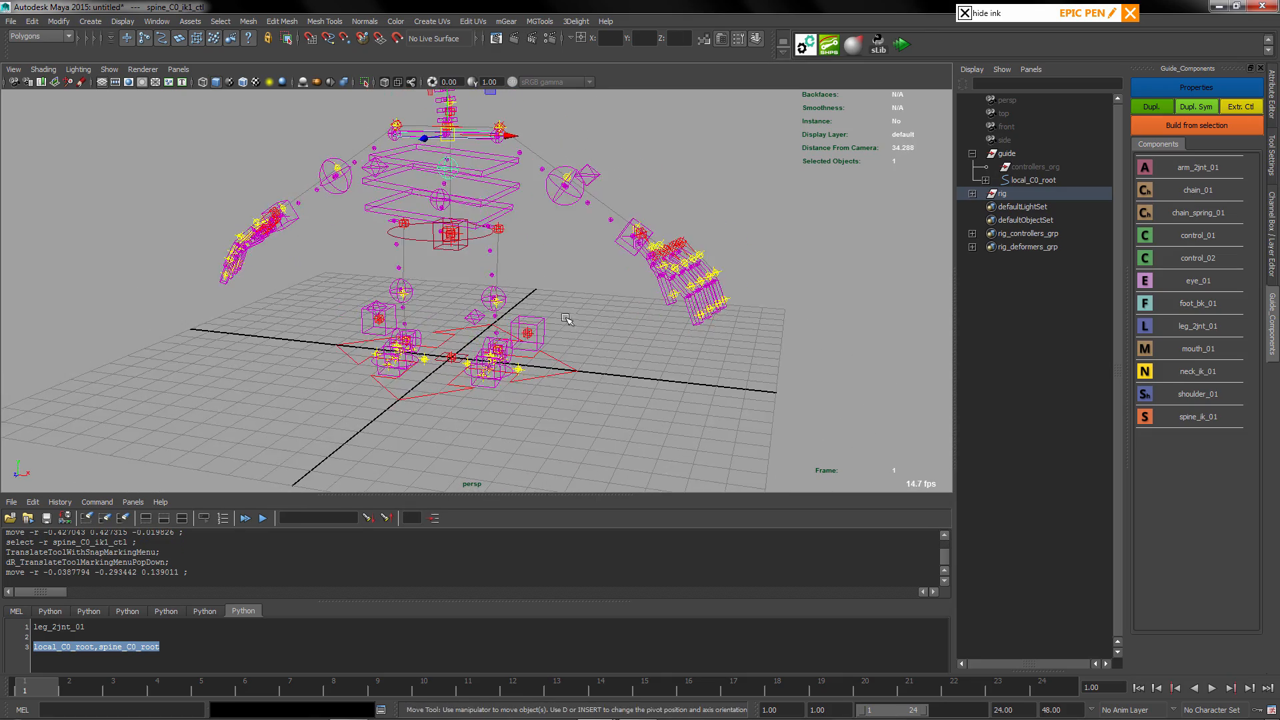